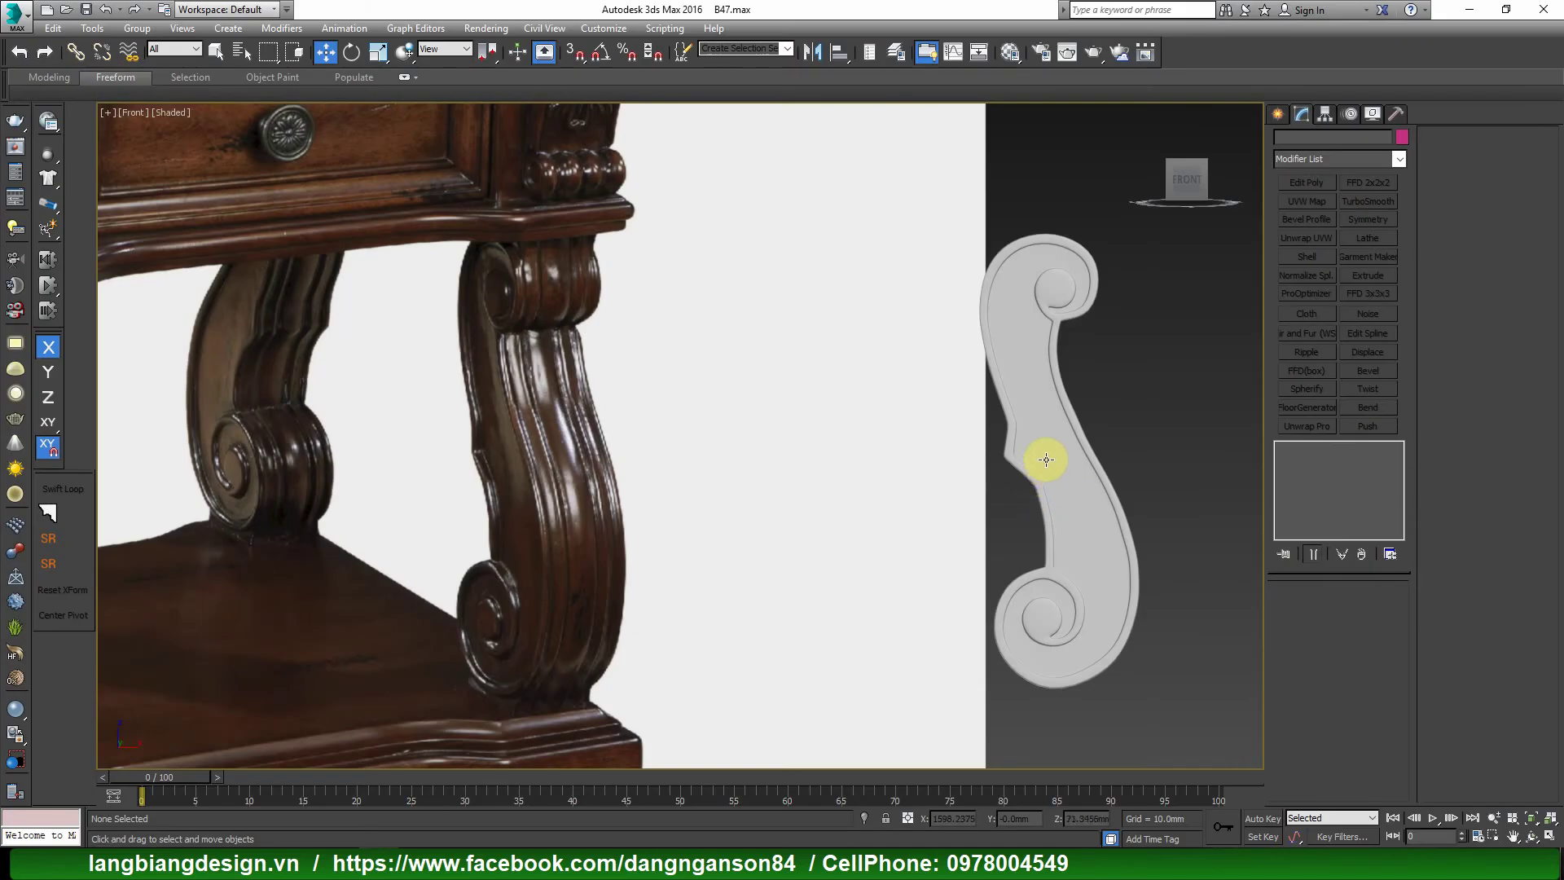
# Select the S-scroll leg Line007 and frame it in the viewport.
pyautogui.scroll(2, 1048, 351)
pyautogui.click(1049, 362)
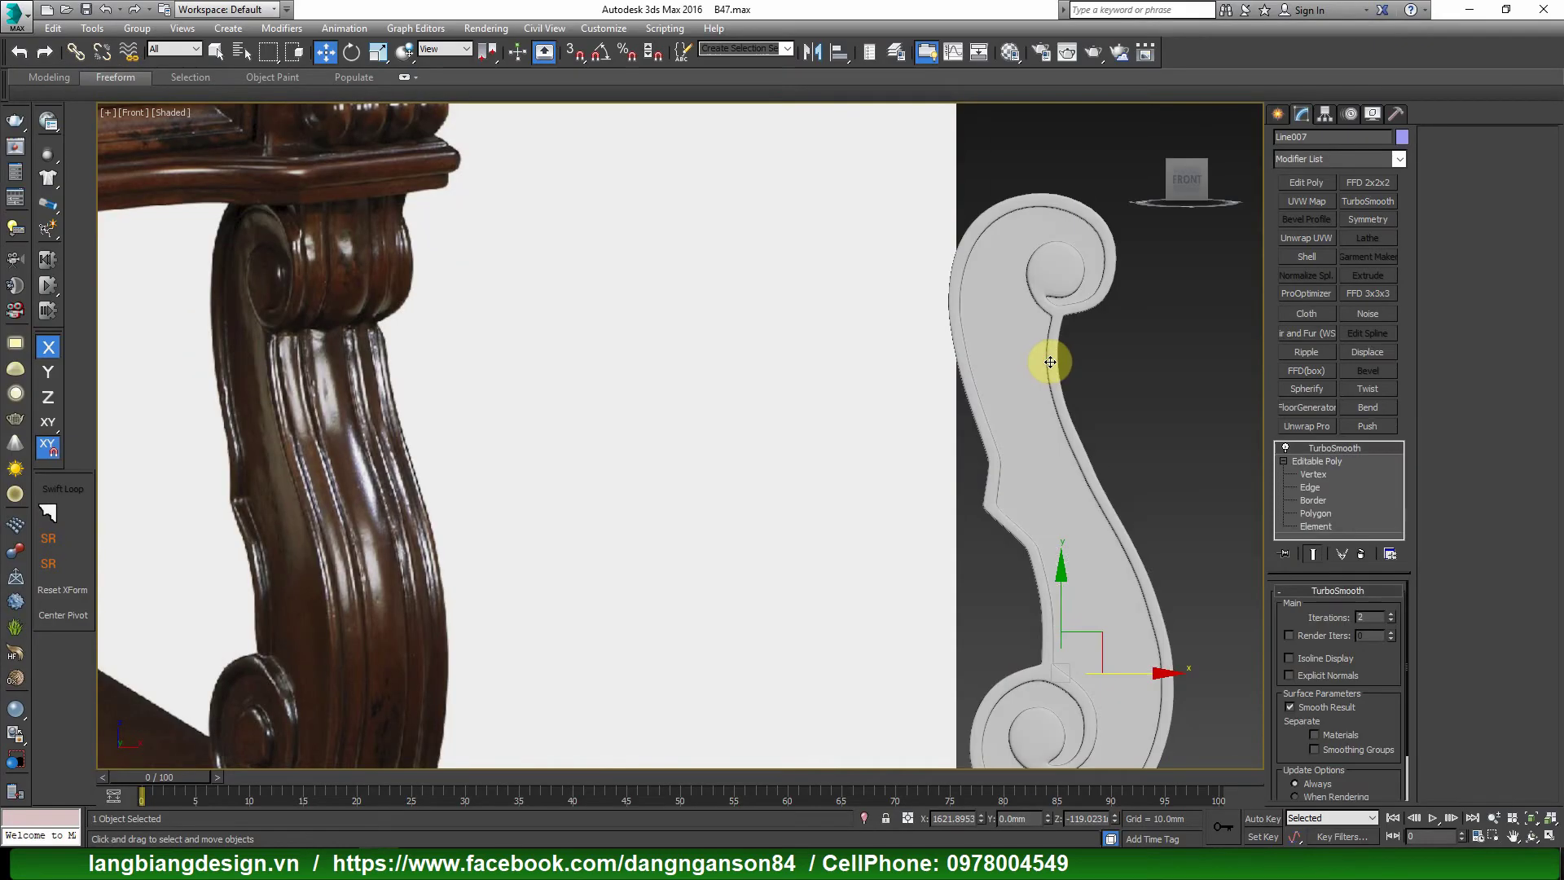
pyautogui.scroll(-3, 1050, 366)
pyautogui.scroll(3, 1042, 382)
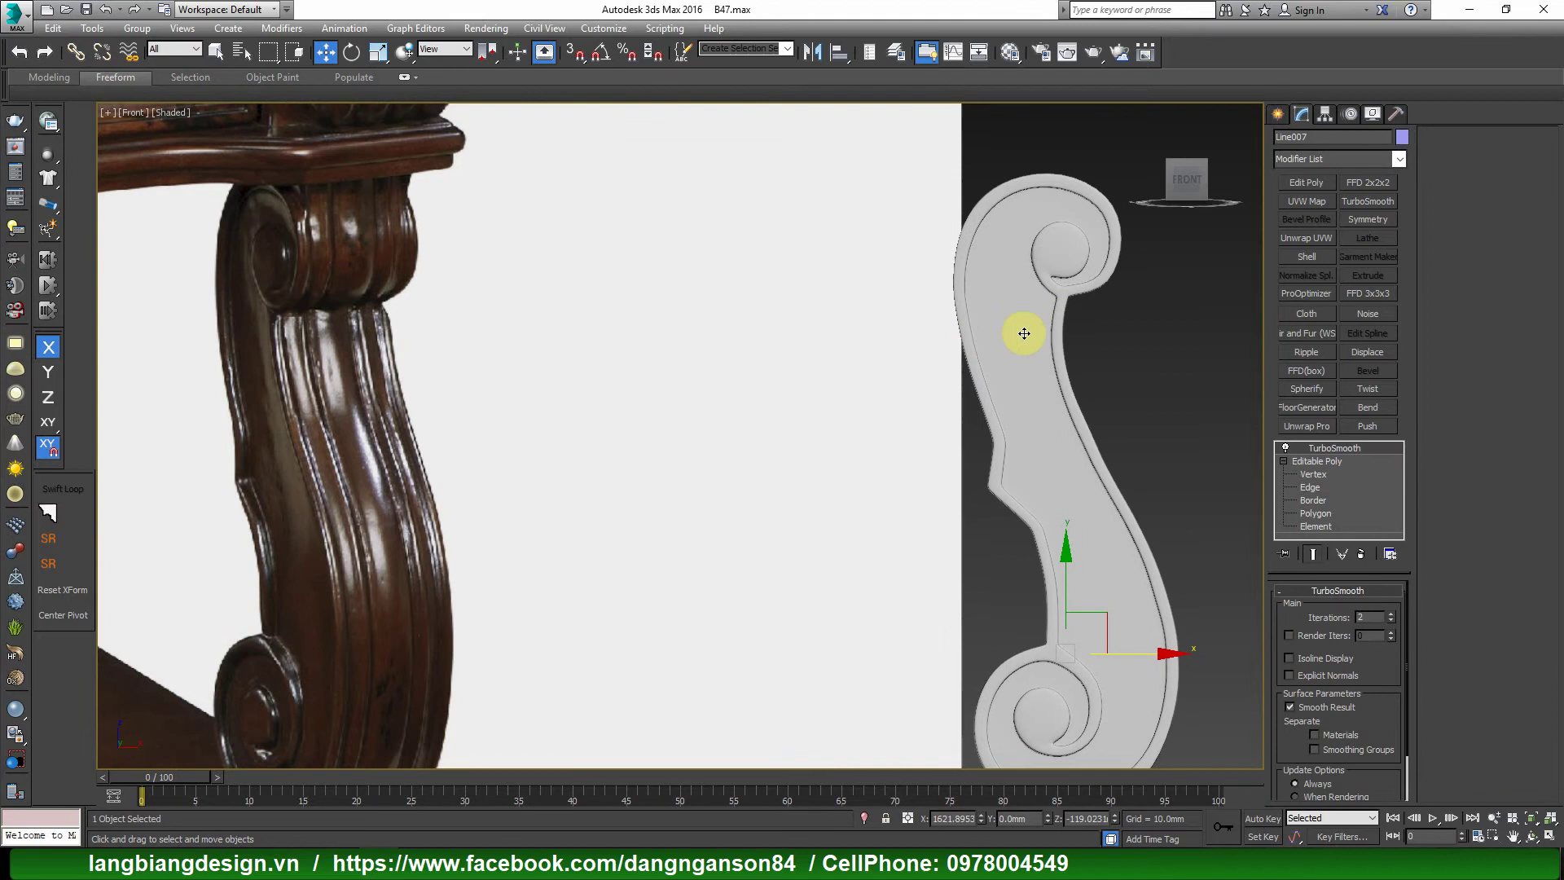
pyautogui.scroll(-2, 988, 344)
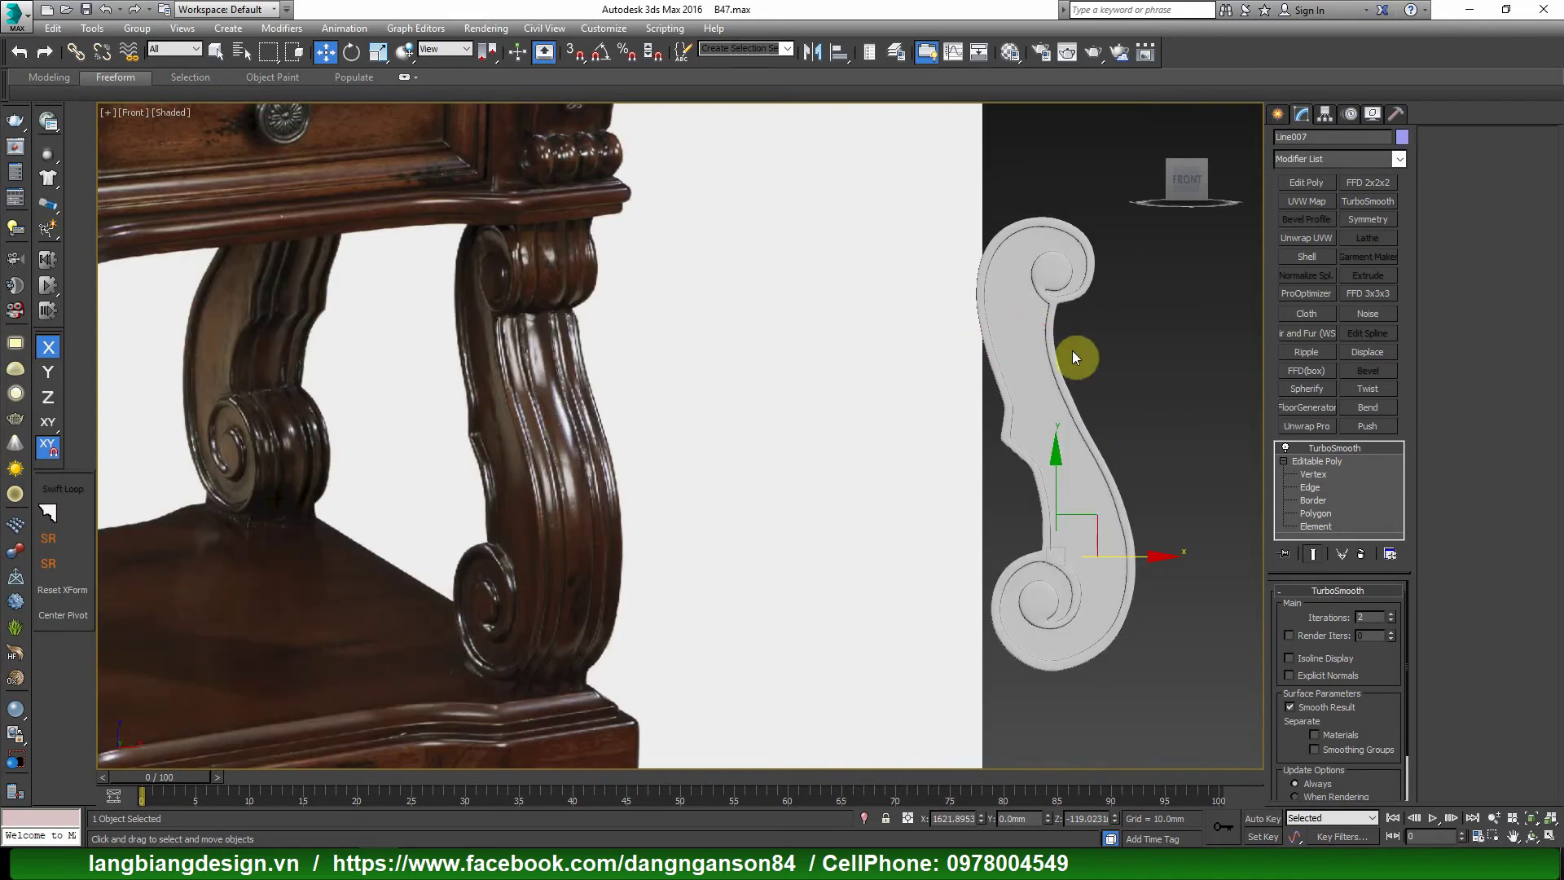
pyautogui.scroll(2, 1008, 404)
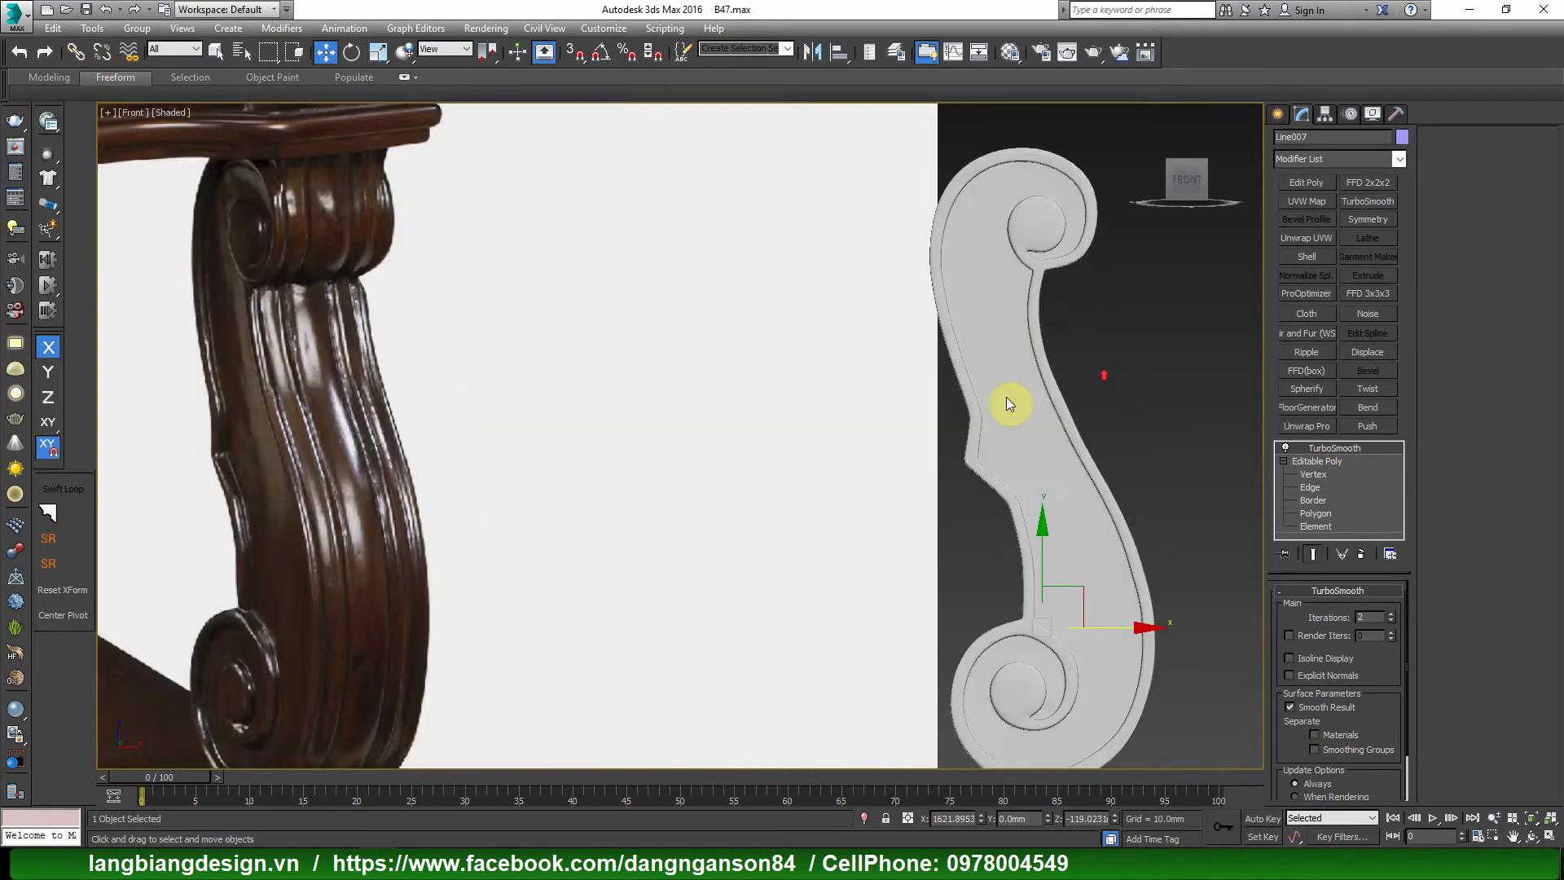
pyautogui.scroll(2, 1026, 386)
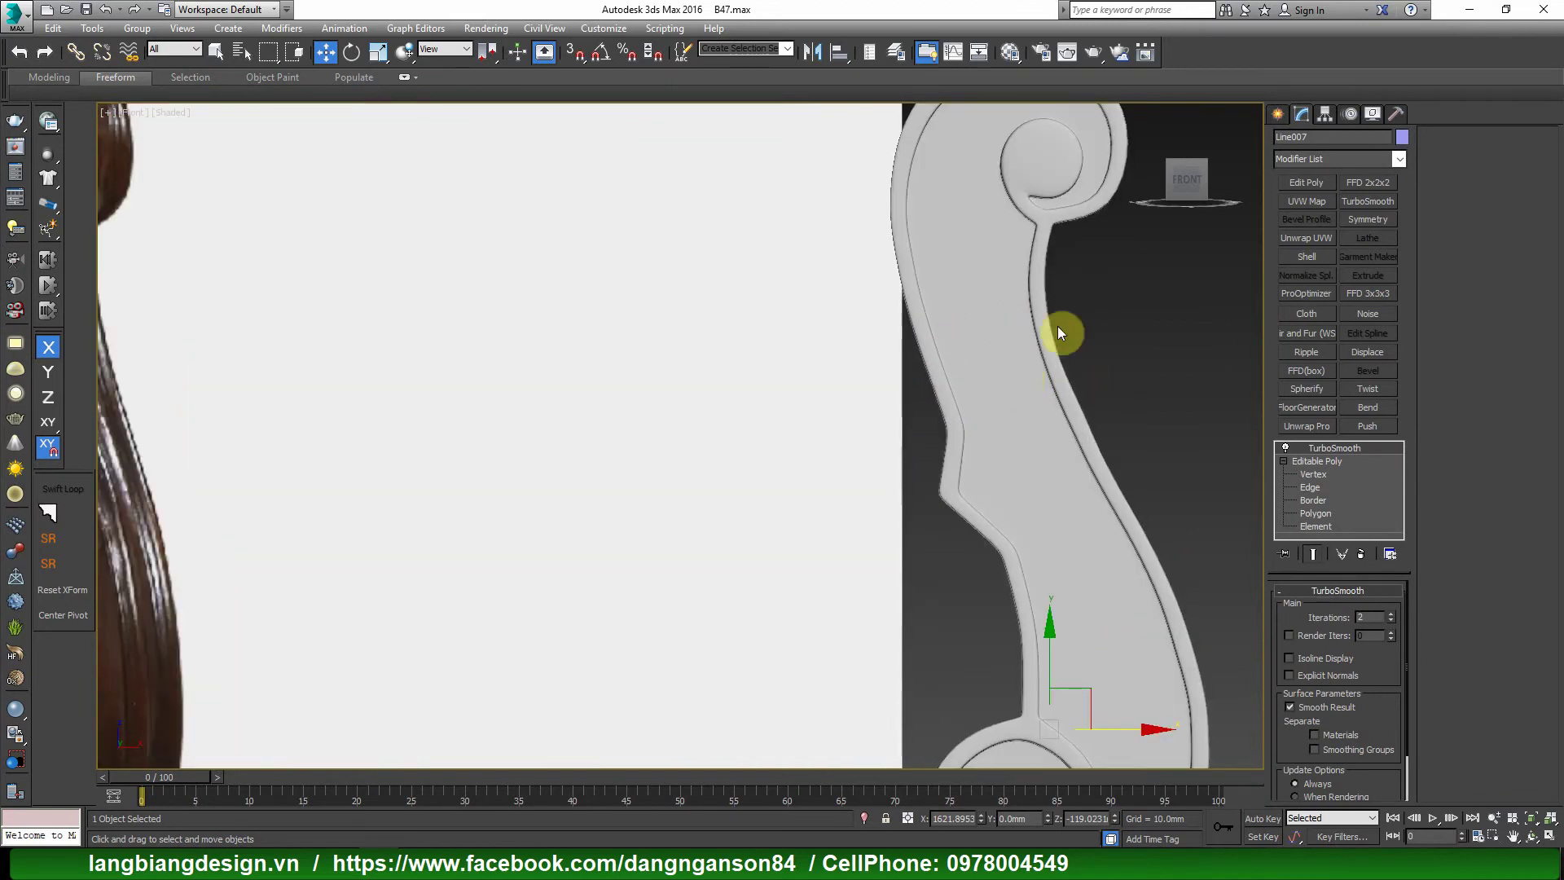
pyautogui.scroll(-3, 1026, 391)
pyautogui.scroll(1, 1051, 431)
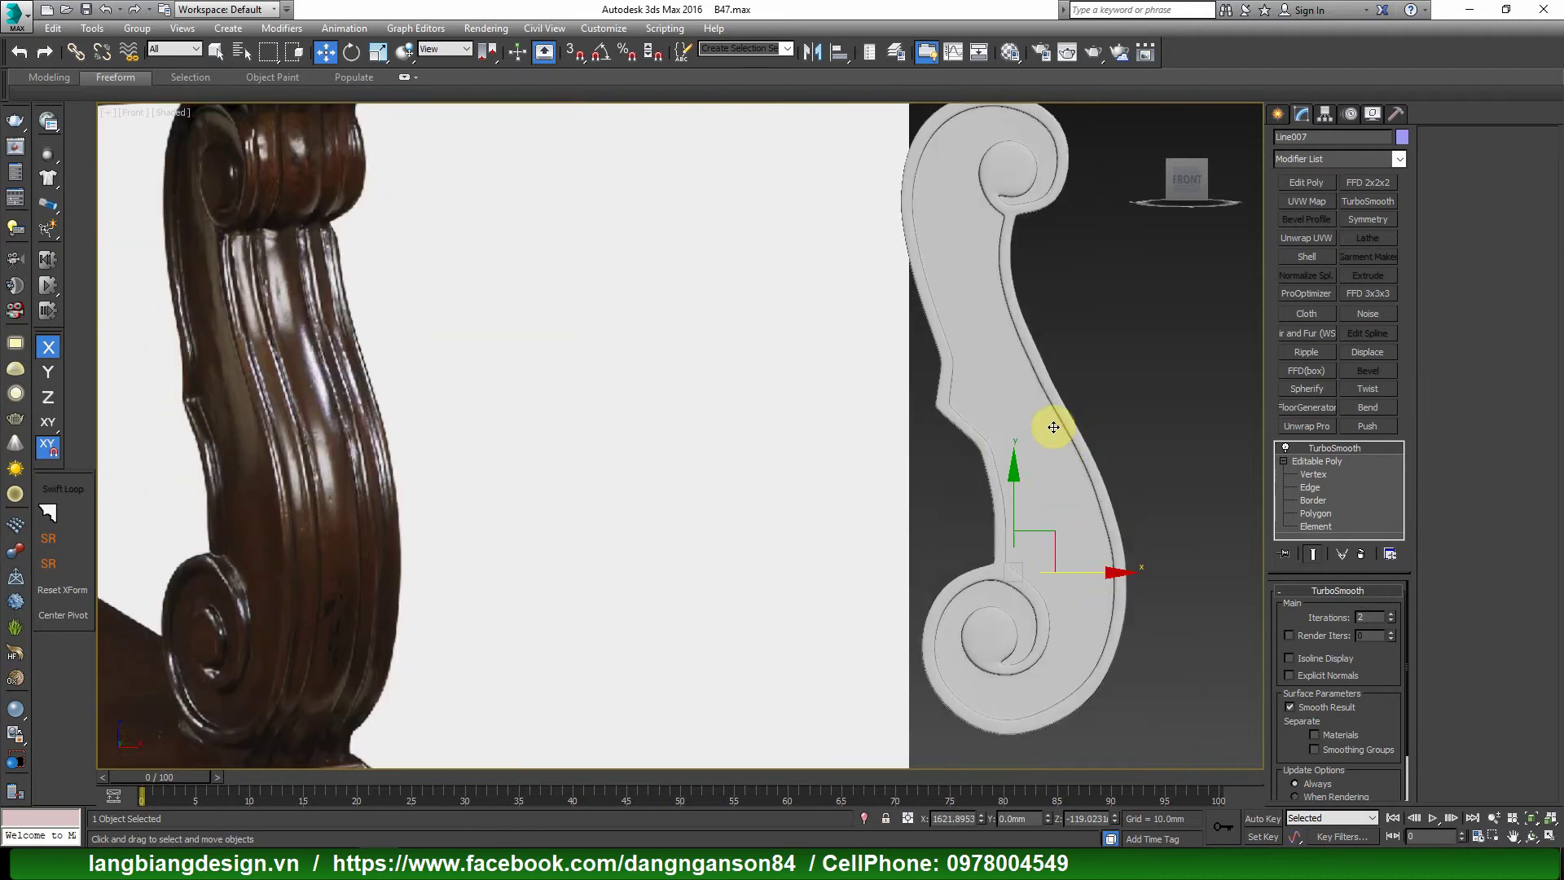
pyautogui.scroll(-2, 1009, 445)
pyautogui.moveTo(1011, 438); pyautogui.dragTo(1021, 465, button='middle')
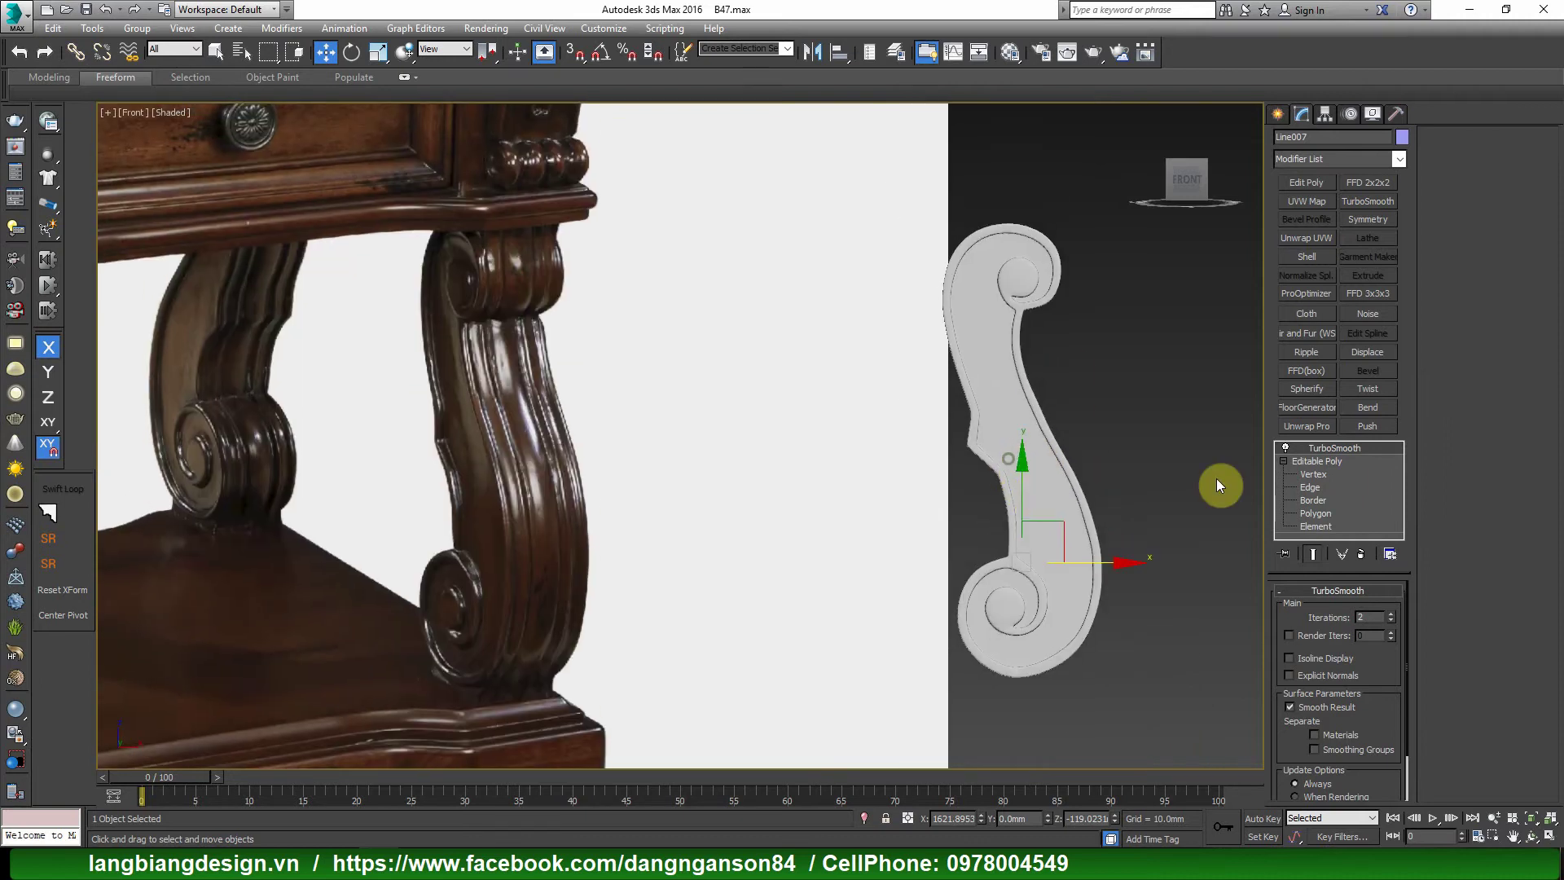
# Delete Line007's TurboSmooth modifier and turn on Edged Faces to show the mesh.
pyautogui.click(1360, 555)
pyautogui.press('F4')
pyautogui.moveTo(1054, 534)
pyautogui.keyDown('alt'); pyautogui.mouseDown(button='middle')
pyautogui.moveTo(1025, 562)
pyautogui.moveTo(1047, 524)
pyautogui.mouseUp(button='middle'); pyautogui.keyUp('alt')
# In Vertex mode, select the two vertices near the leg's lower corner, constrained to Y.
pyautogui.press('1')
pyautogui.moveTo(1192, 755)
pyautogui.keyDown('alt'); pyautogui.mouseDown(button='middle')
pyautogui.moveTo(1068, 638)
pyautogui.moveTo(1097, 640)
pyautogui.mouseUp(button='middle'); pyautogui.keyUp('alt')
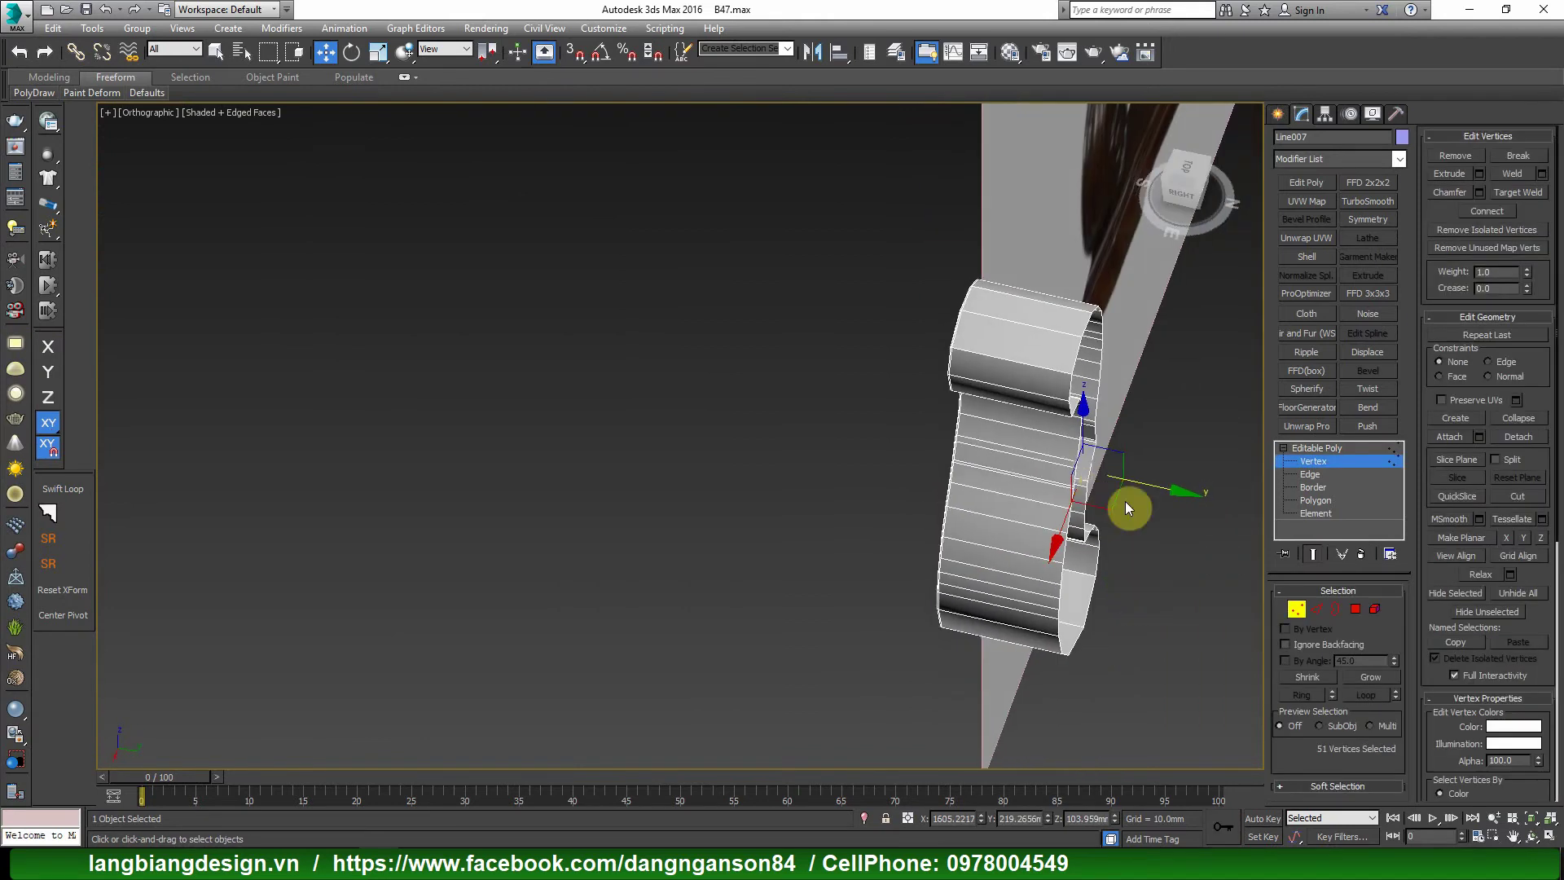
pyautogui.scroll(4, 1109, 420)
pyautogui.click(1082, 434)
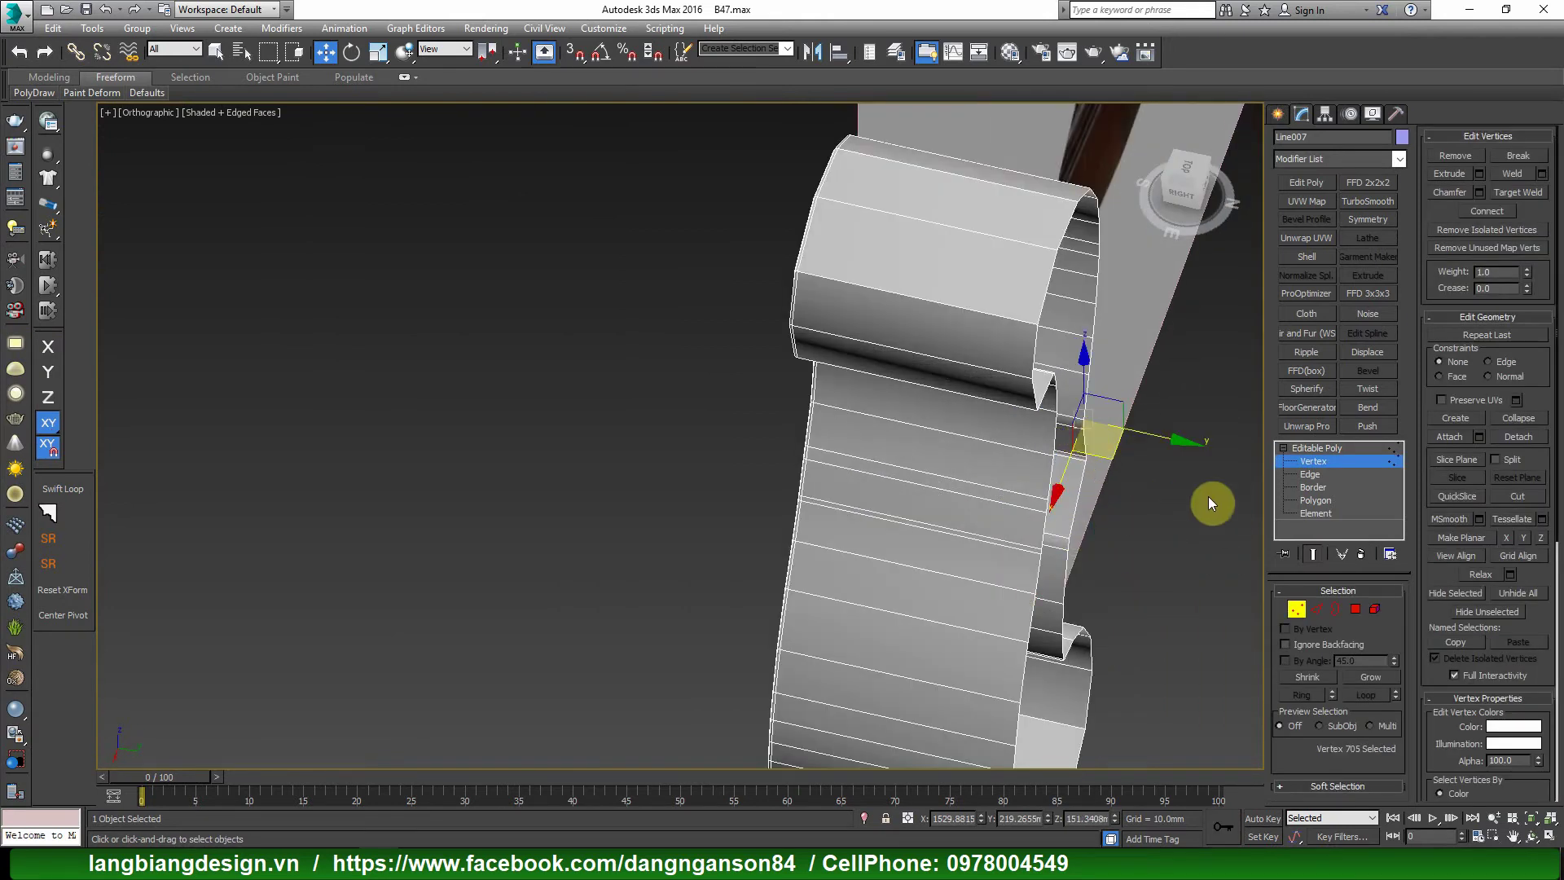
pyautogui.scroll(3, 1135, 497)
pyautogui.scroll(2, 1097, 580)
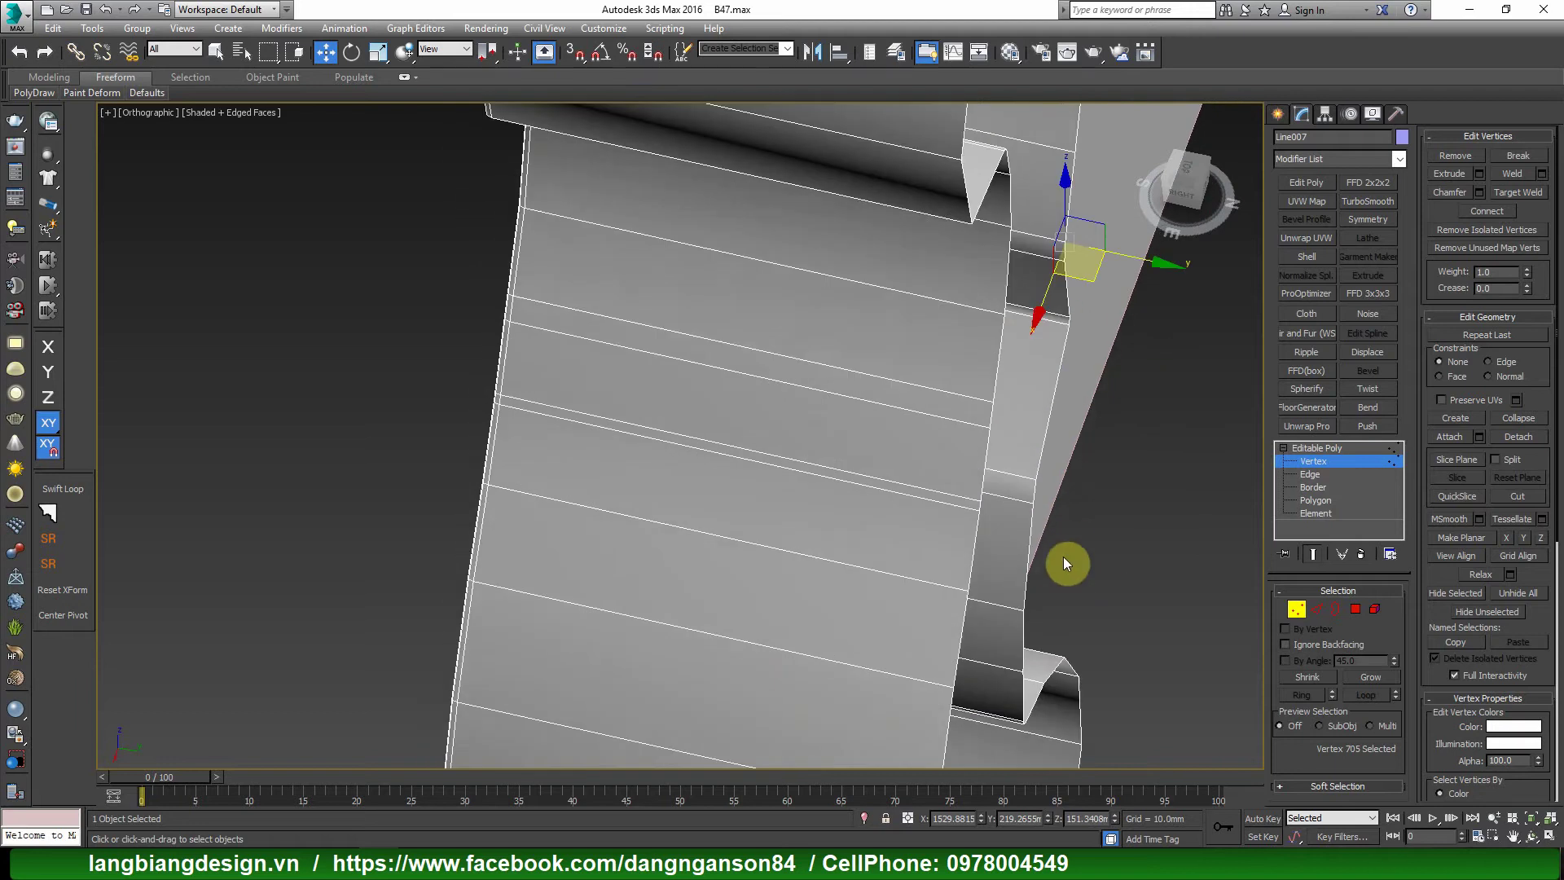
pyautogui.moveTo(1014, 487); pyautogui.dragTo(1064, 548)
pyautogui.moveTo(1065, 548)
pyautogui.keyDown('alt'); pyautogui.mouseDown(button='middle')
pyautogui.moveTo(1076, 531)
pyautogui.moveTo(950, 478)
pyautogui.mouseUp(button='middle'); pyautogui.keyUp('alt')
pyautogui.press('F6')
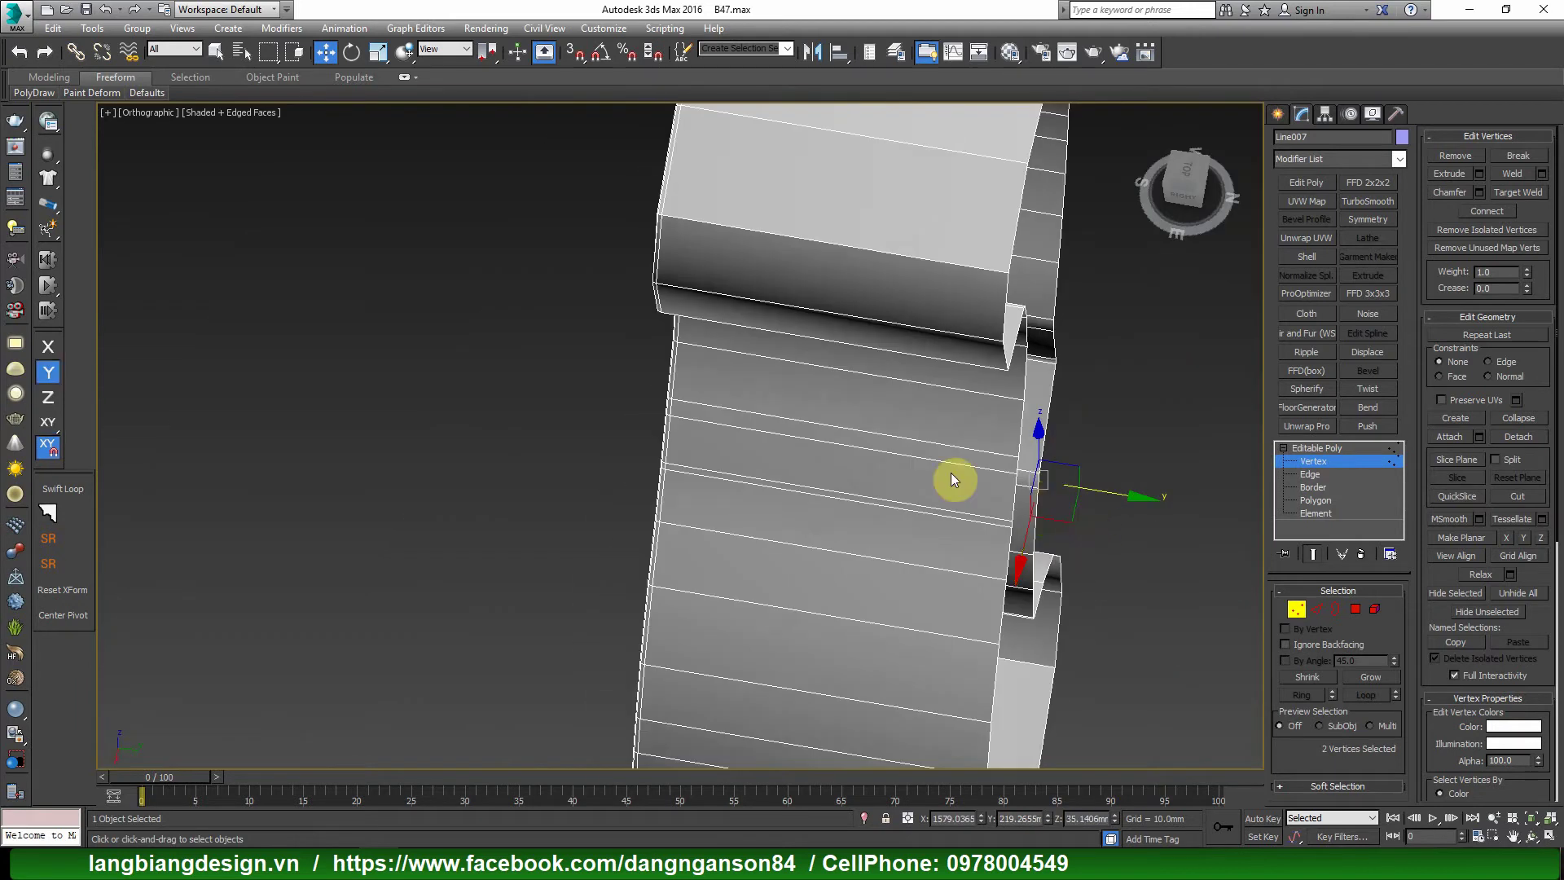
# Convert the leg to Editable Poly and select the vertices on its right half.
pyautogui.rightClick(934, 458)
pyautogui.click(1153, 636)
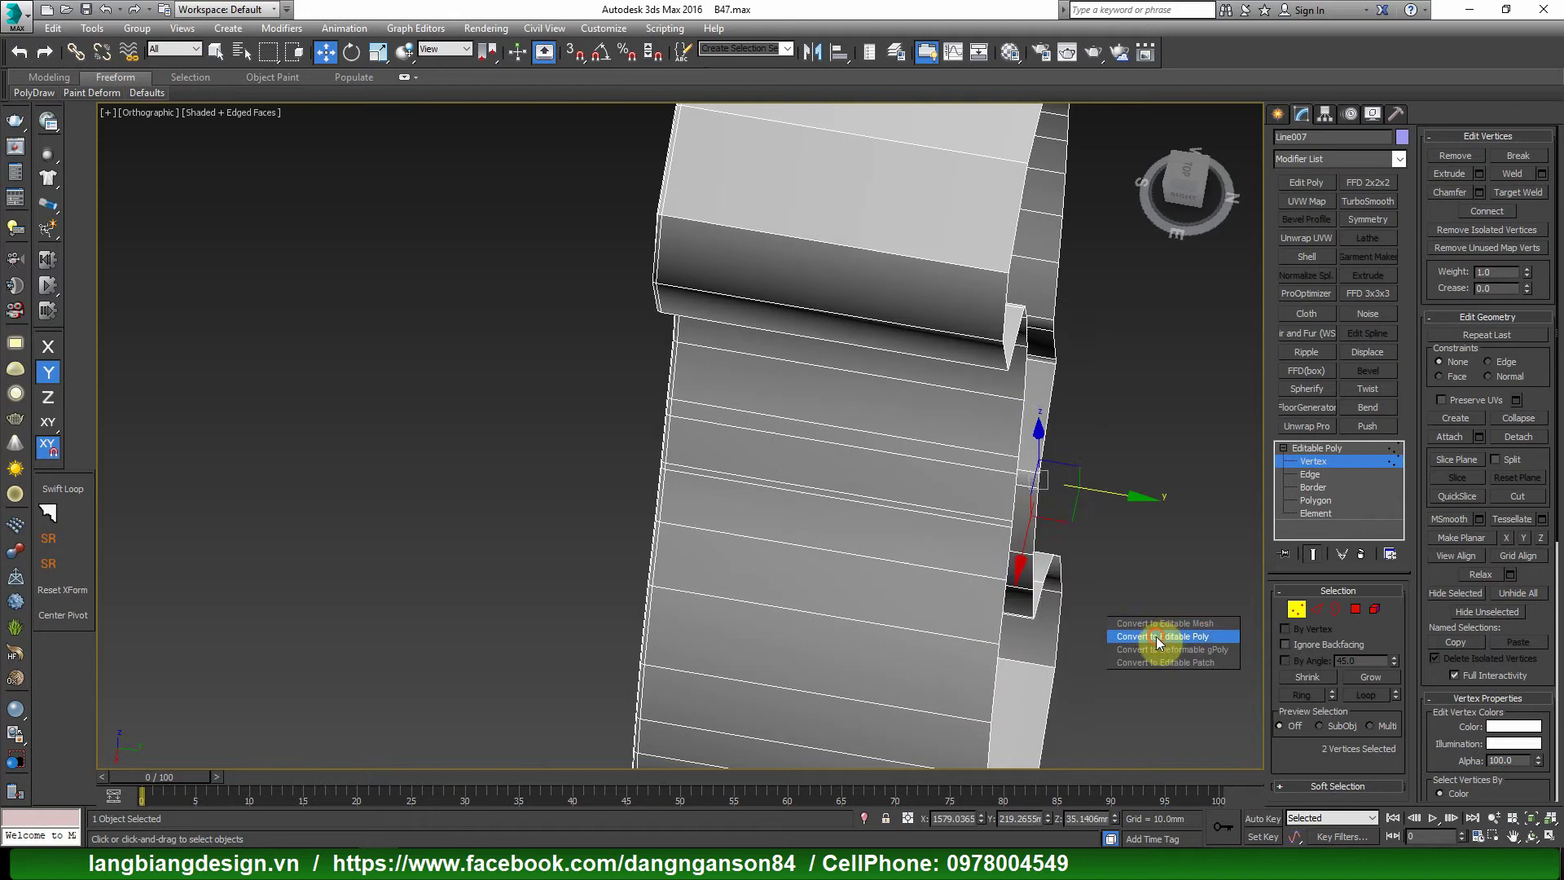
pyautogui.press('1')
pyautogui.moveTo(1068, 487)
pyautogui.keyDown('alt'); pyautogui.mouseDown(button='middle')
pyautogui.moveTo(1101, 490)
pyautogui.moveTo(1070, 438)
pyautogui.mouseUp(button='middle'); pyautogui.keyUp('alt')
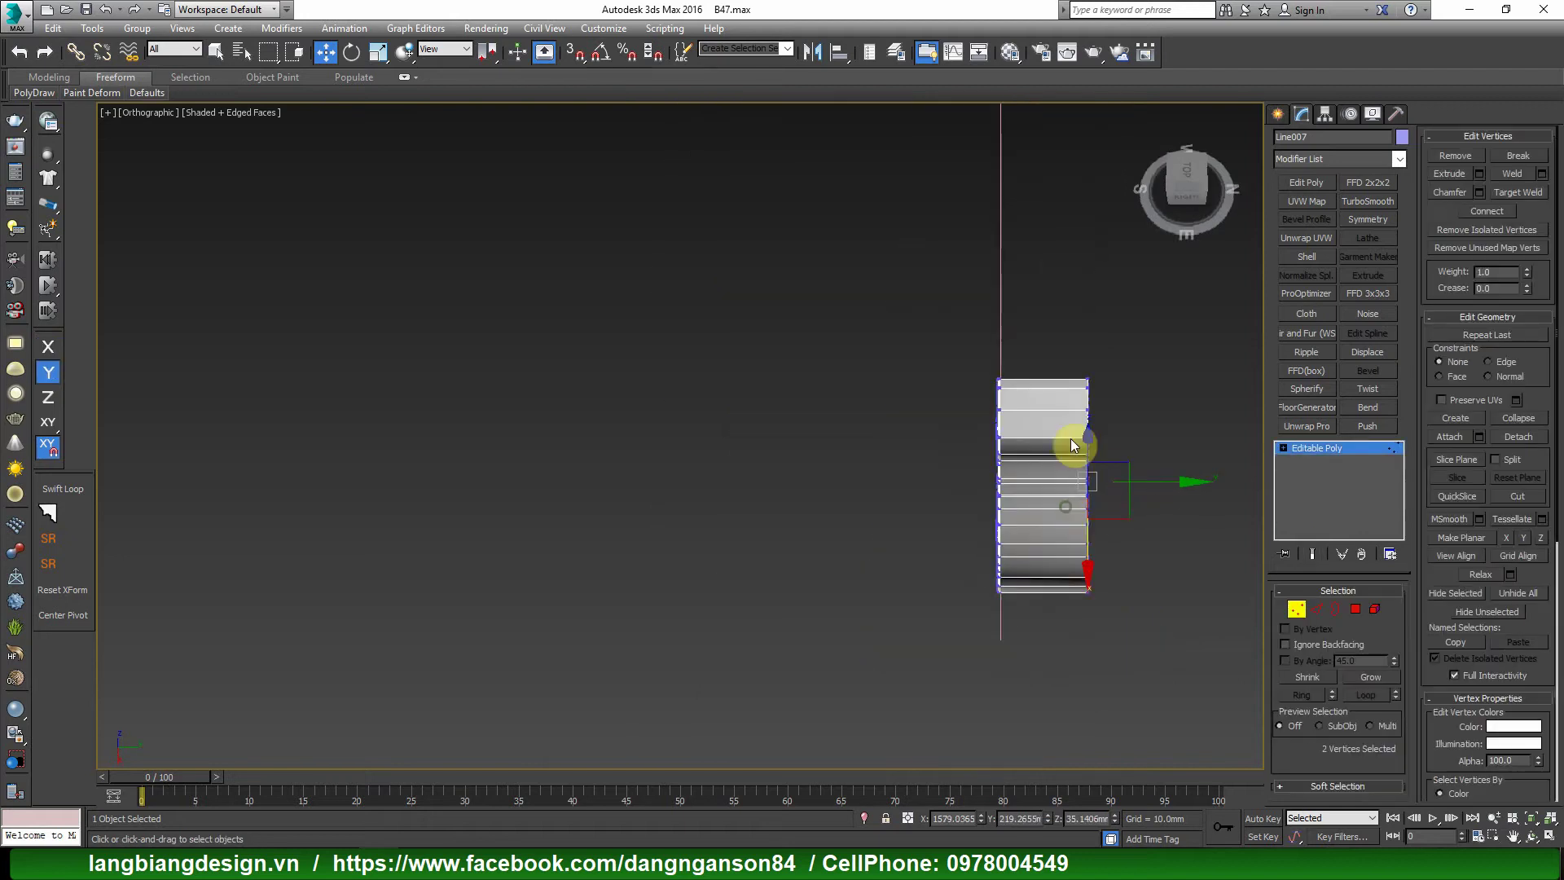
pyautogui.moveTo(1185, 759); pyautogui.dragTo(1058, 342)
pyautogui.moveTo(1132, 553)
pyautogui.keyDown('alt'); pyautogui.mouseDown(button='middle')
pyautogui.moveTo(1116, 552)
pyautogui.moveTo(1379, 267)
pyautogui.mouseUp(button='middle'); pyautogui.keyUp('alt')
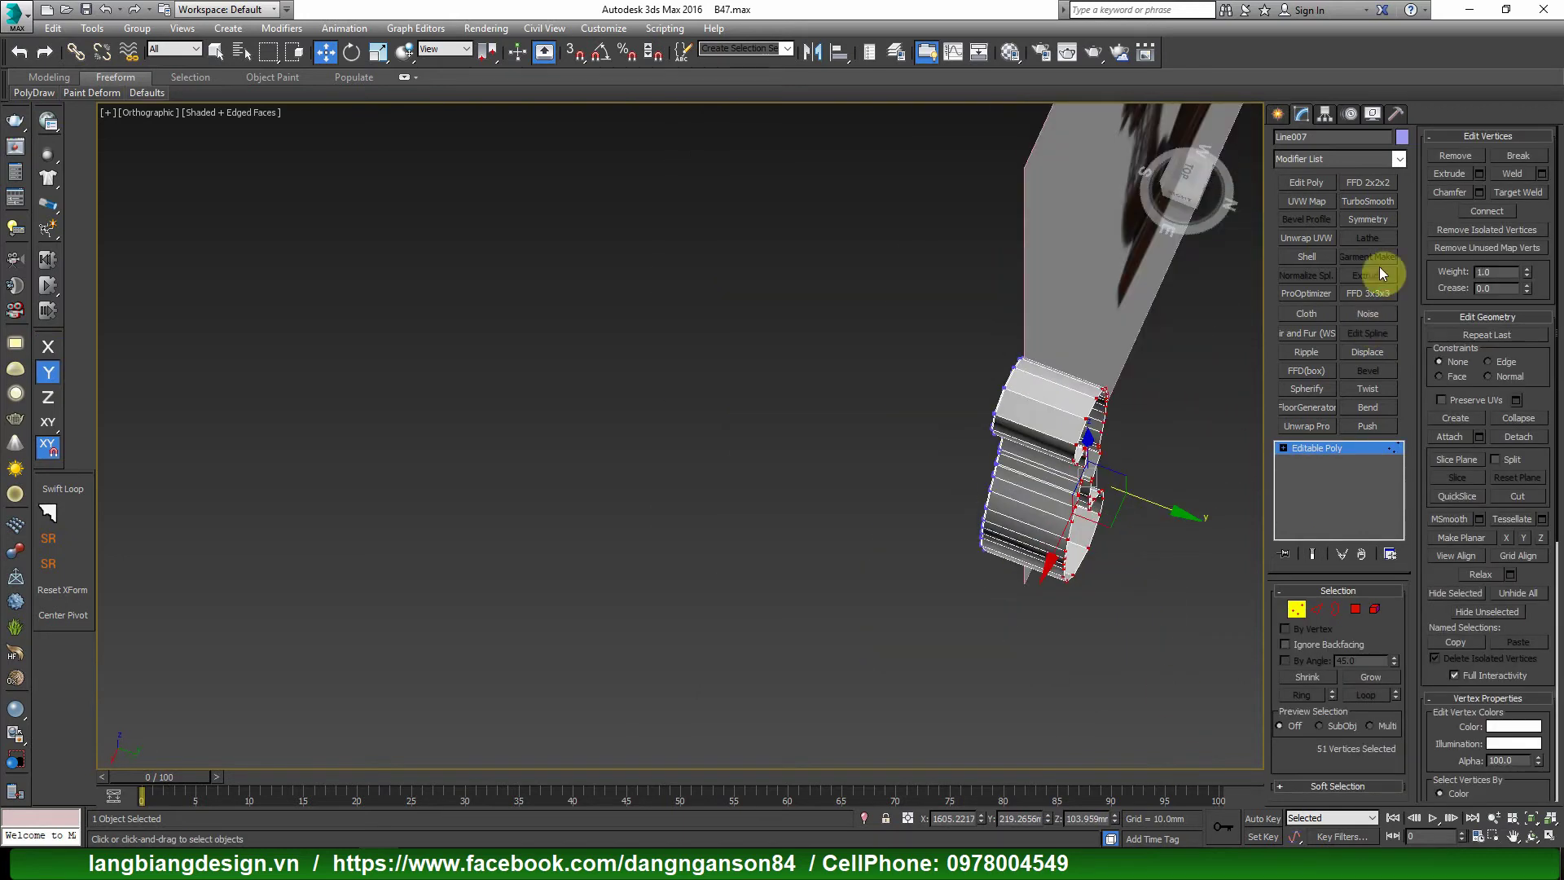
# Add a Symmetry modifier to the leg with Mirror Axis Z.
pyautogui.click(1368, 219)
pyautogui.click(1358, 620)
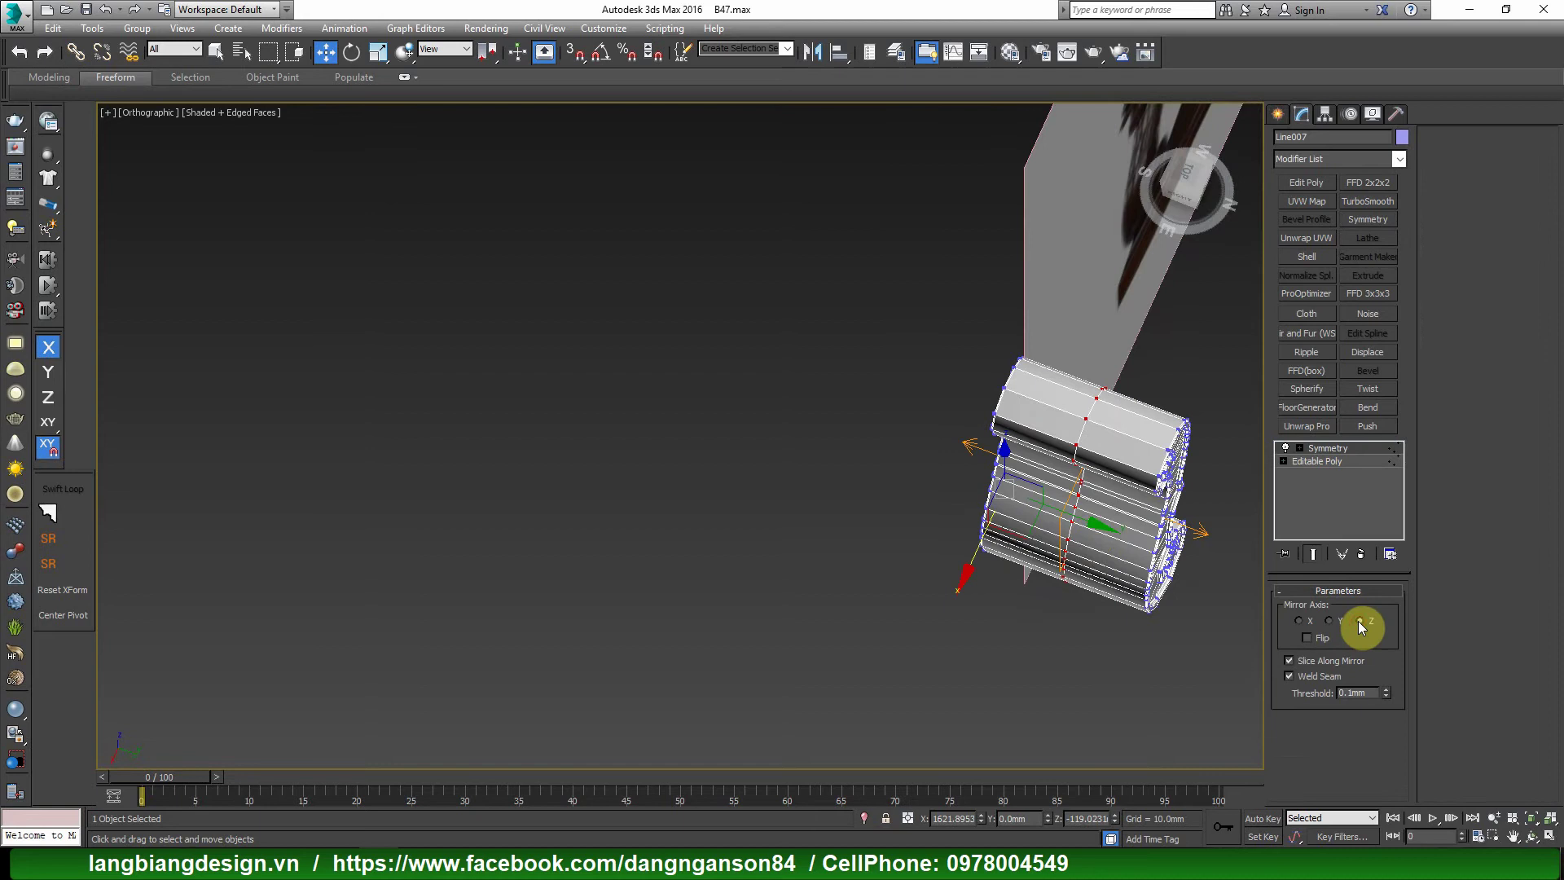
pyautogui.keyDown('alt'); pyautogui.moveTo(1059, 521); pyautogui.dragTo(1150, 533, button='middle'); pyautogui.keyUp('alt')
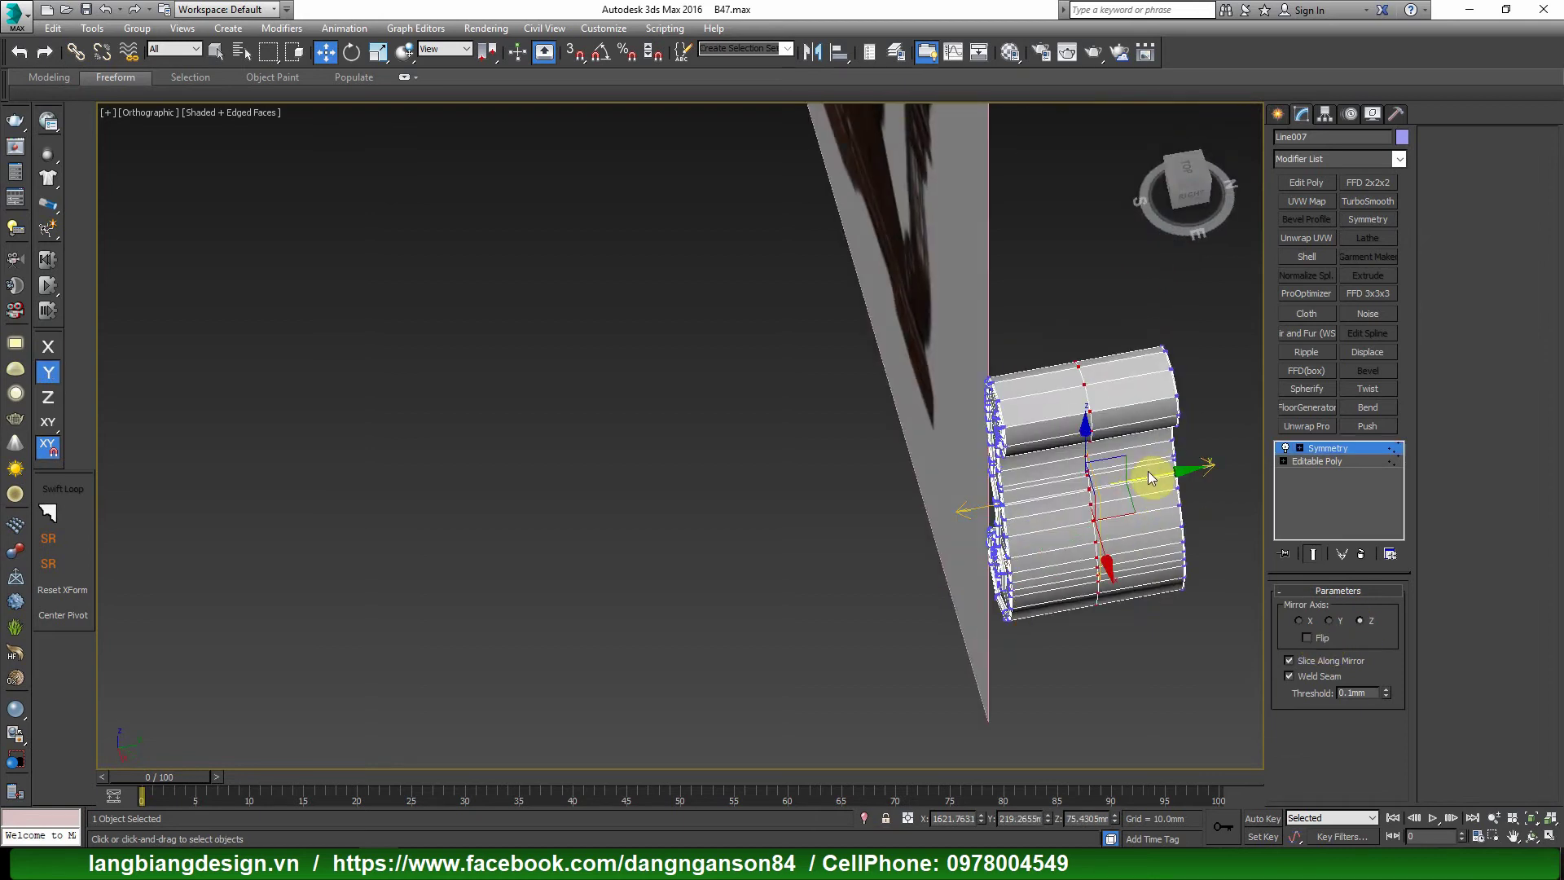
pyautogui.keyDown('alt'); pyautogui.moveTo(1150, 477); pyautogui.dragTo(1002, 482, button='middle'); pyautogui.keyUp('alt')
pyautogui.scroll(5, 1049, 496)
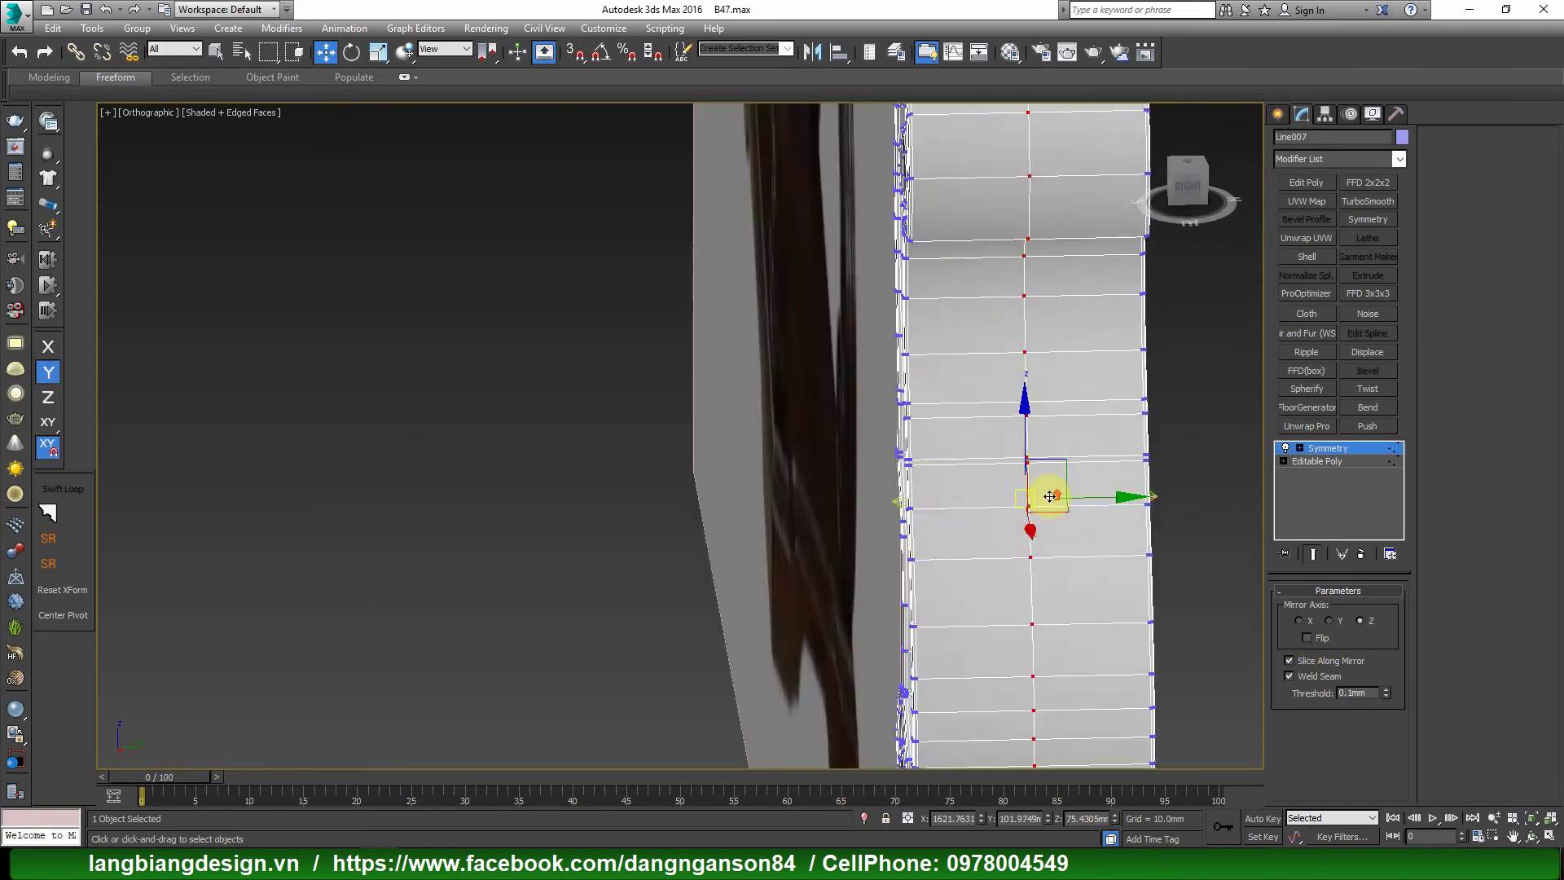
pyautogui.scroll(-3, 1049, 496)
pyautogui.scroll(4, 1060, 503)
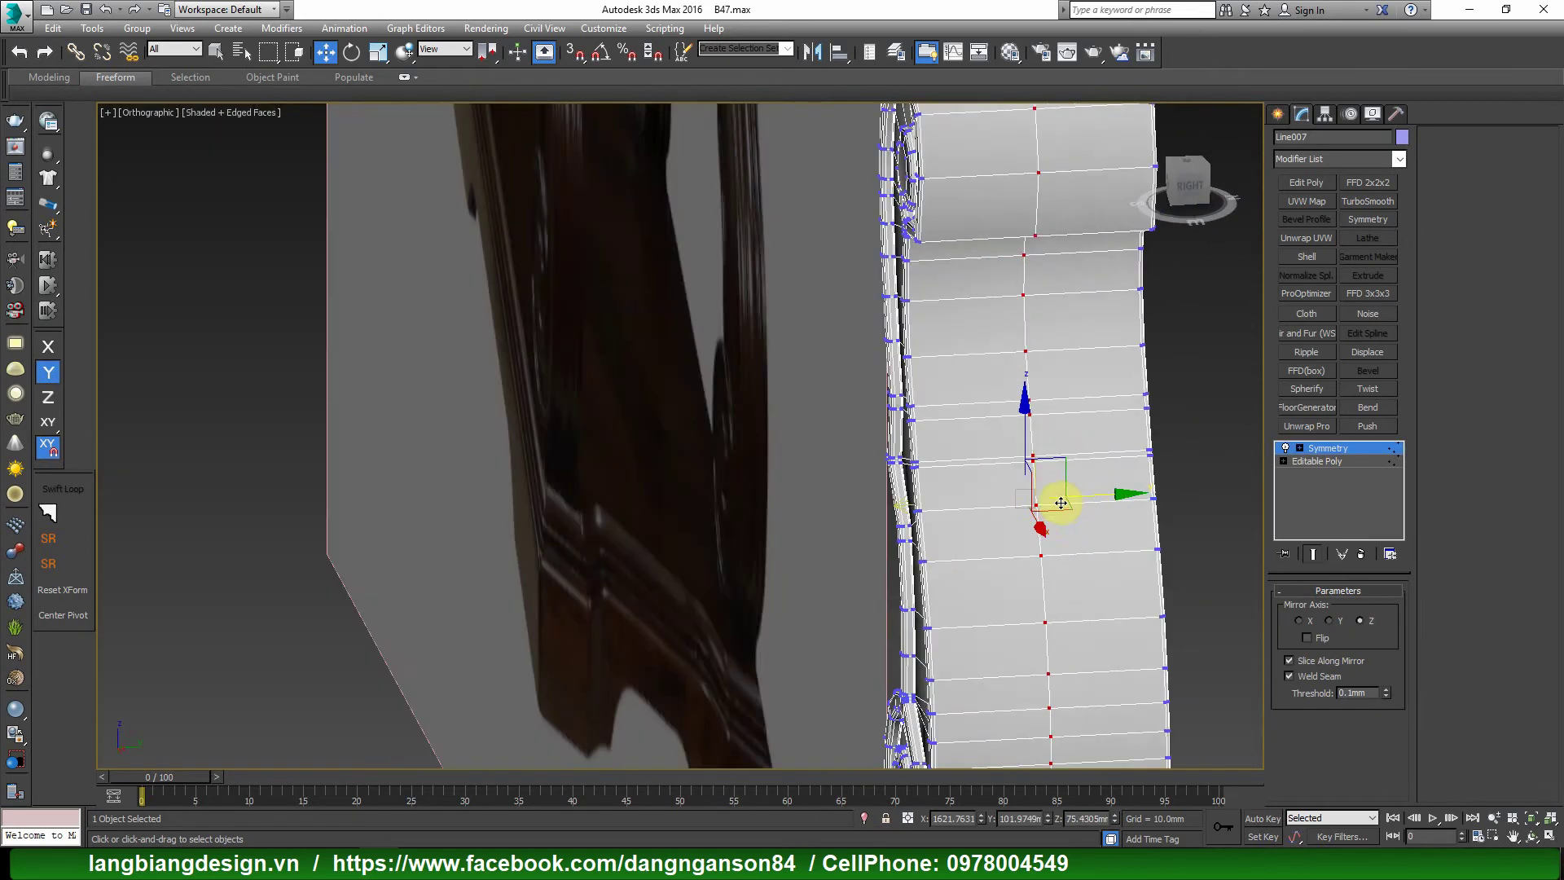
# Add an Edit Poly modifier above Symmetry and return to the front view.
pyautogui.click(1306, 183)
pyautogui.scroll(-3, 1068, 447)
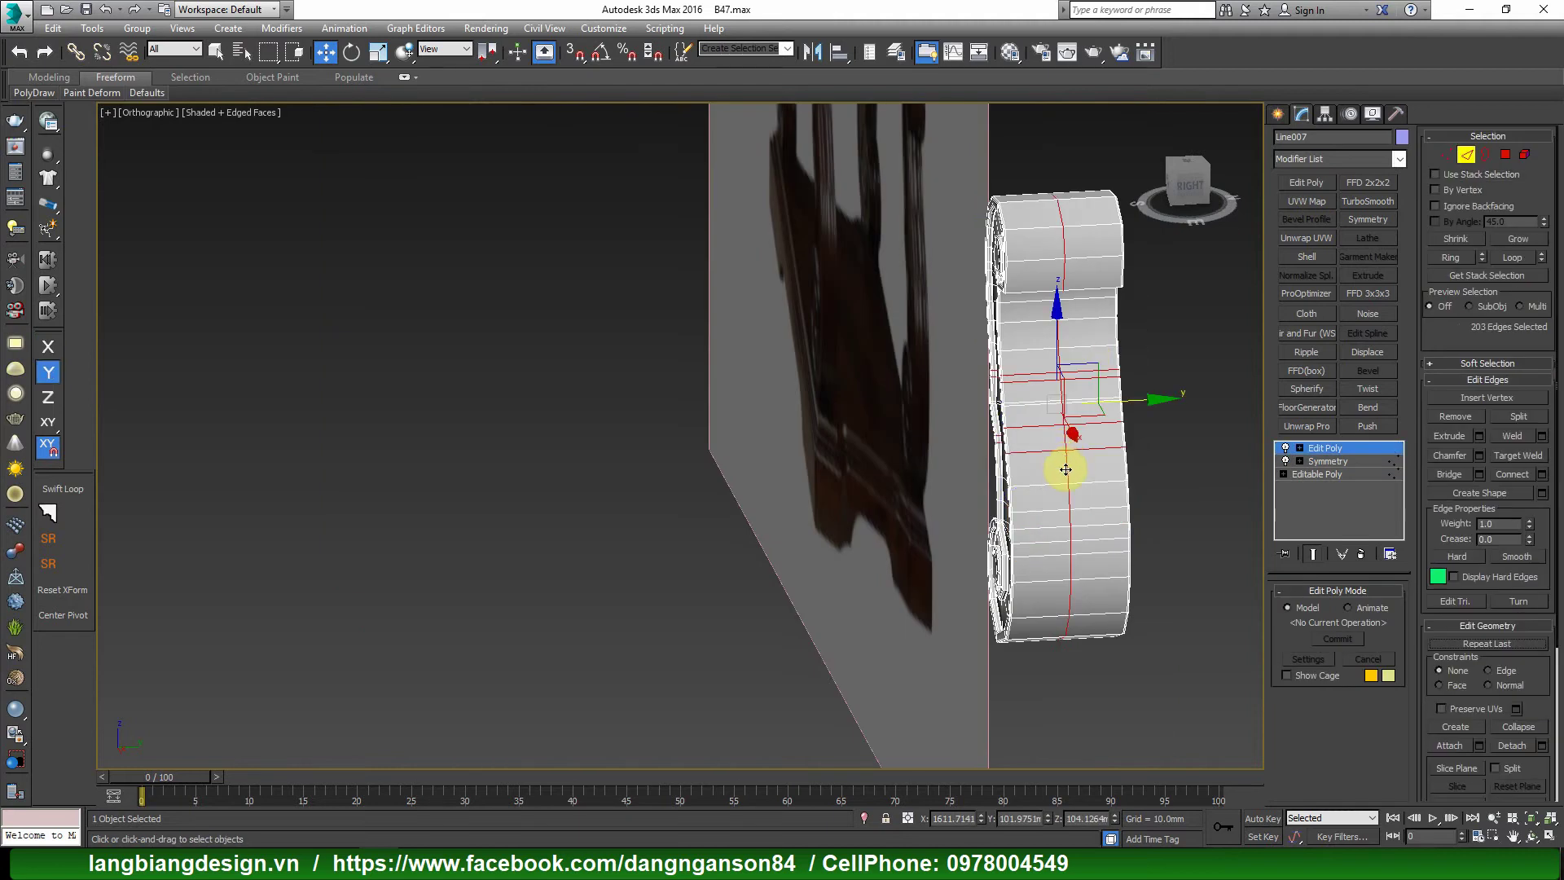
pyautogui.doubleClick(1065, 470)
pyautogui.click(1080, 474)
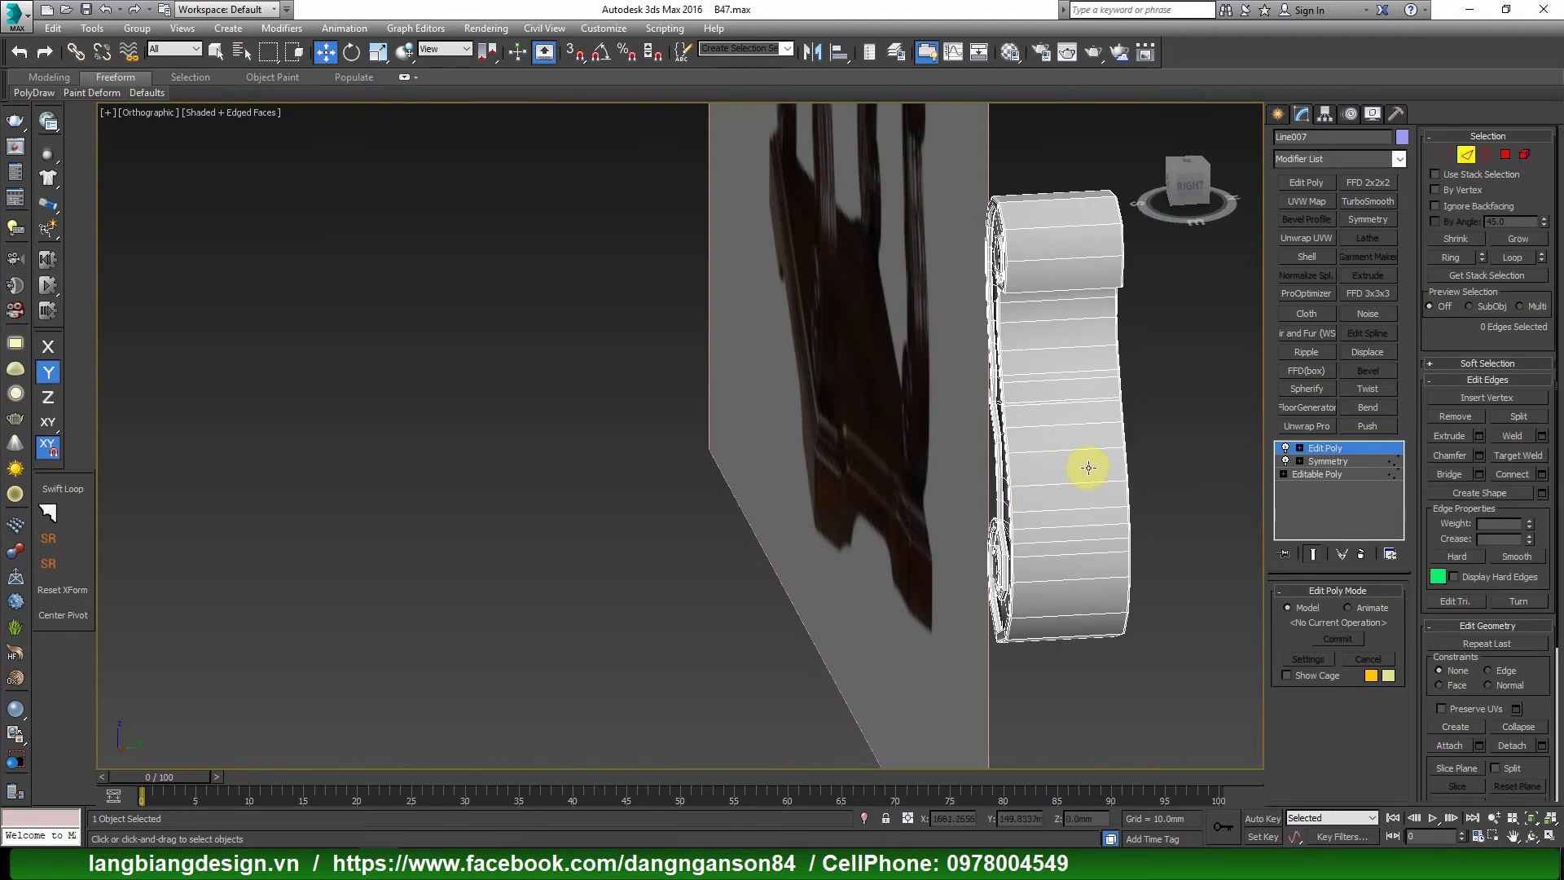
pyautogui.moveTo(1044, 464)
pyautogui.keyDown('alt'); pyautogui.mouseDown(button='middle')
pyautogui.moveTo(1082, 489)
pyautogui.moveTo(1228, 446)
pyautogui.mouseUp(button='middle'); pyautogui.keyUp('alt')
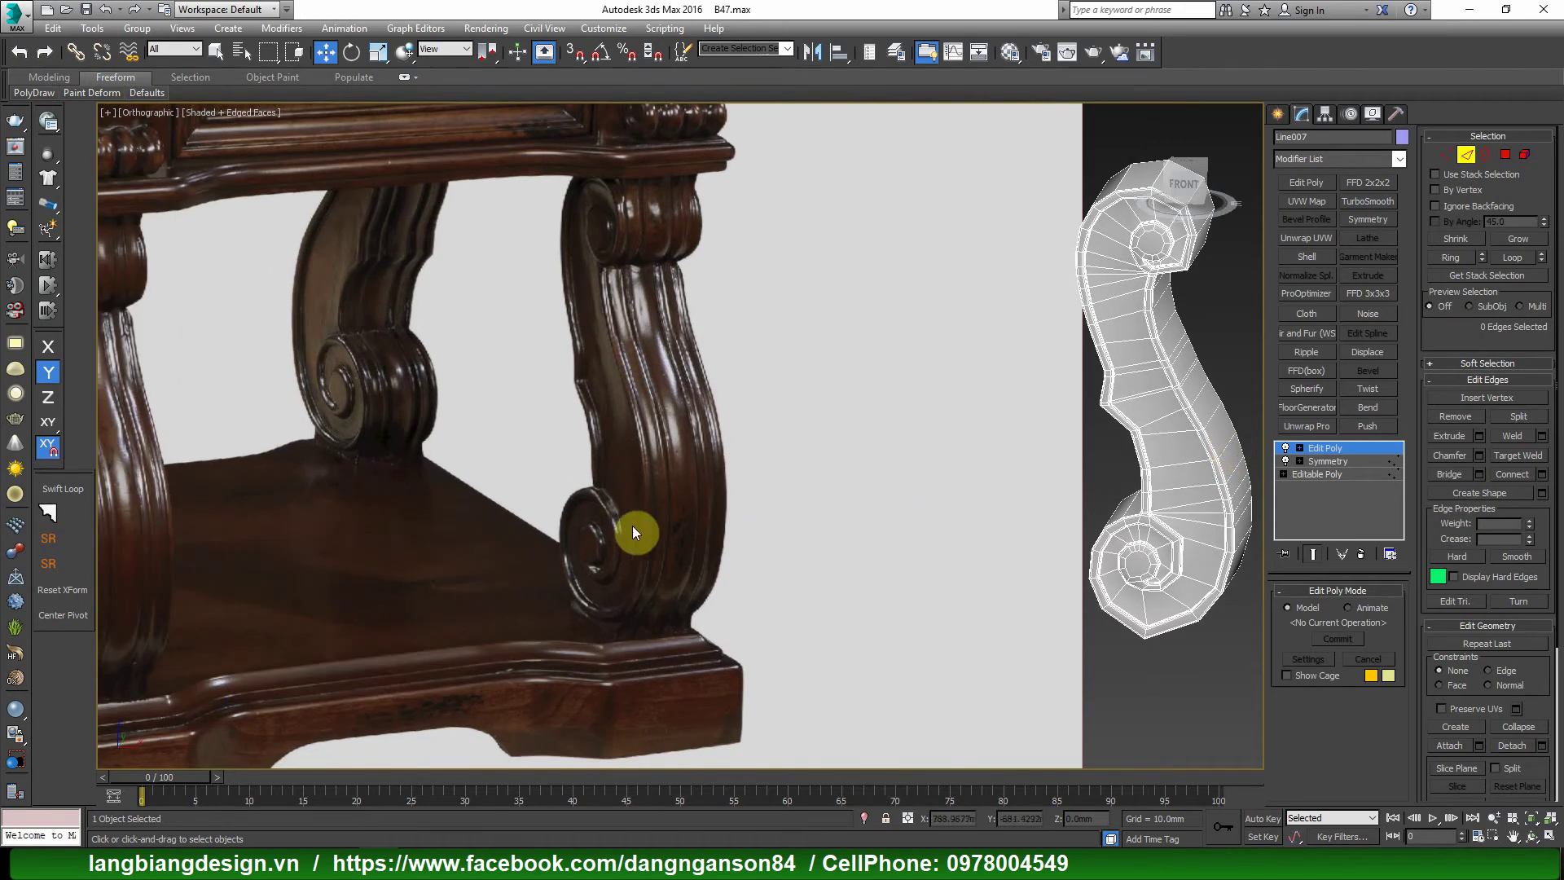
pyautogui.scroll(2, 632, 526)
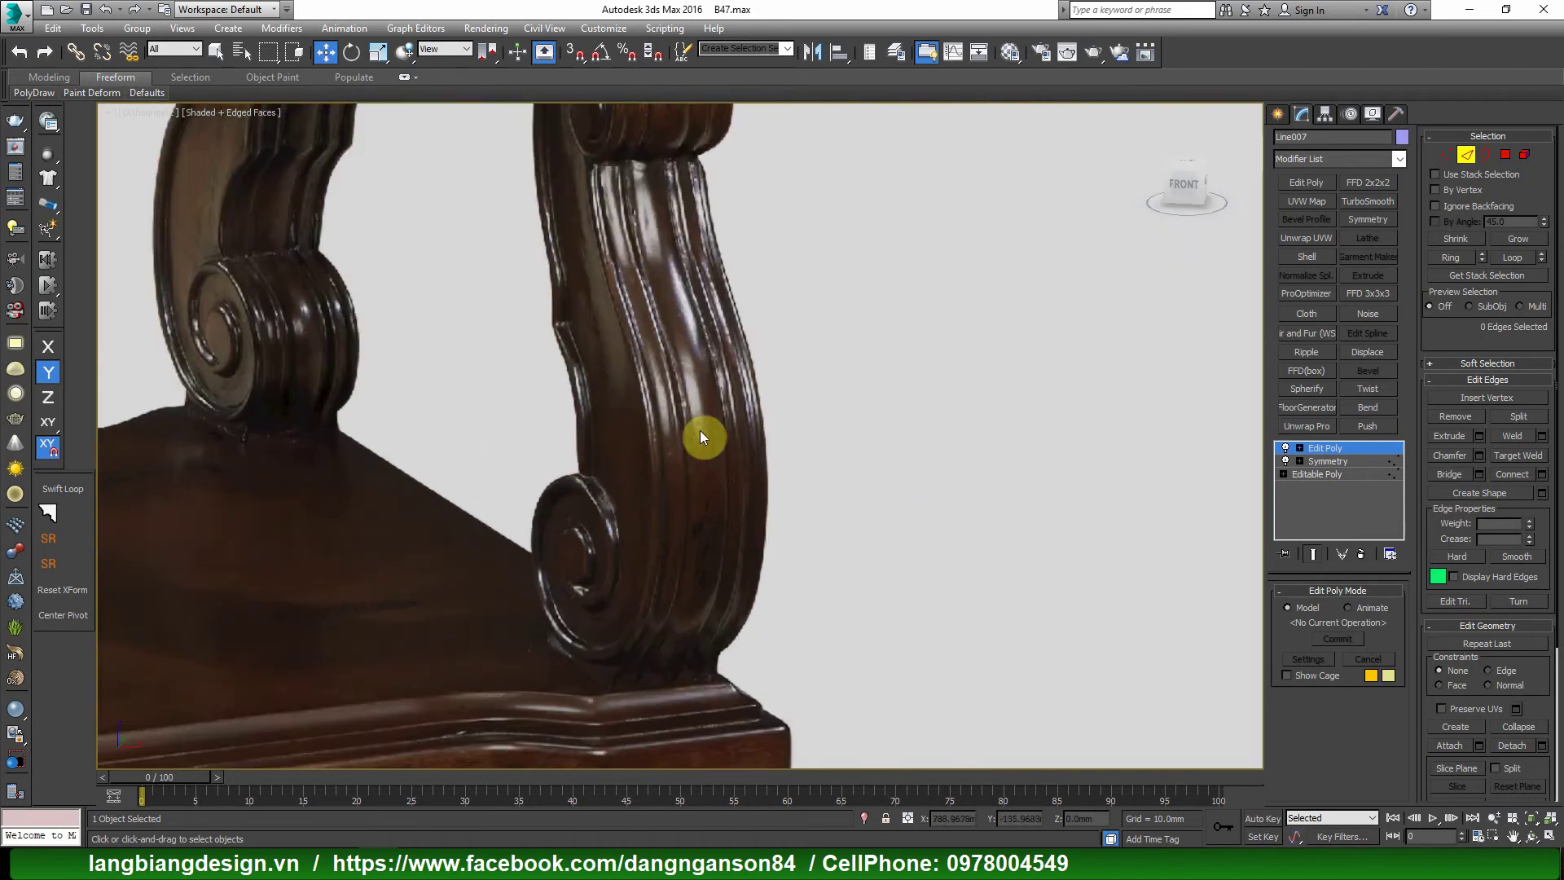
pyautogui.scroll(-1, 700, 436)
pyautogui.scroll(-2, 700, 440)
pyautogui.moveTo(1127, 422)
pyautogui.keyDown('alt'); pyautogui.mouseDown(button='middle')
pyautogui.moveTo(993, 448)
pyautogui.moveTo(861, 500)
pyautogui.moveTo(941, 490)
pyautogui.mouseUp(button='middle'); pyautogui.keyUp('alt')
pyautogui.press('1')
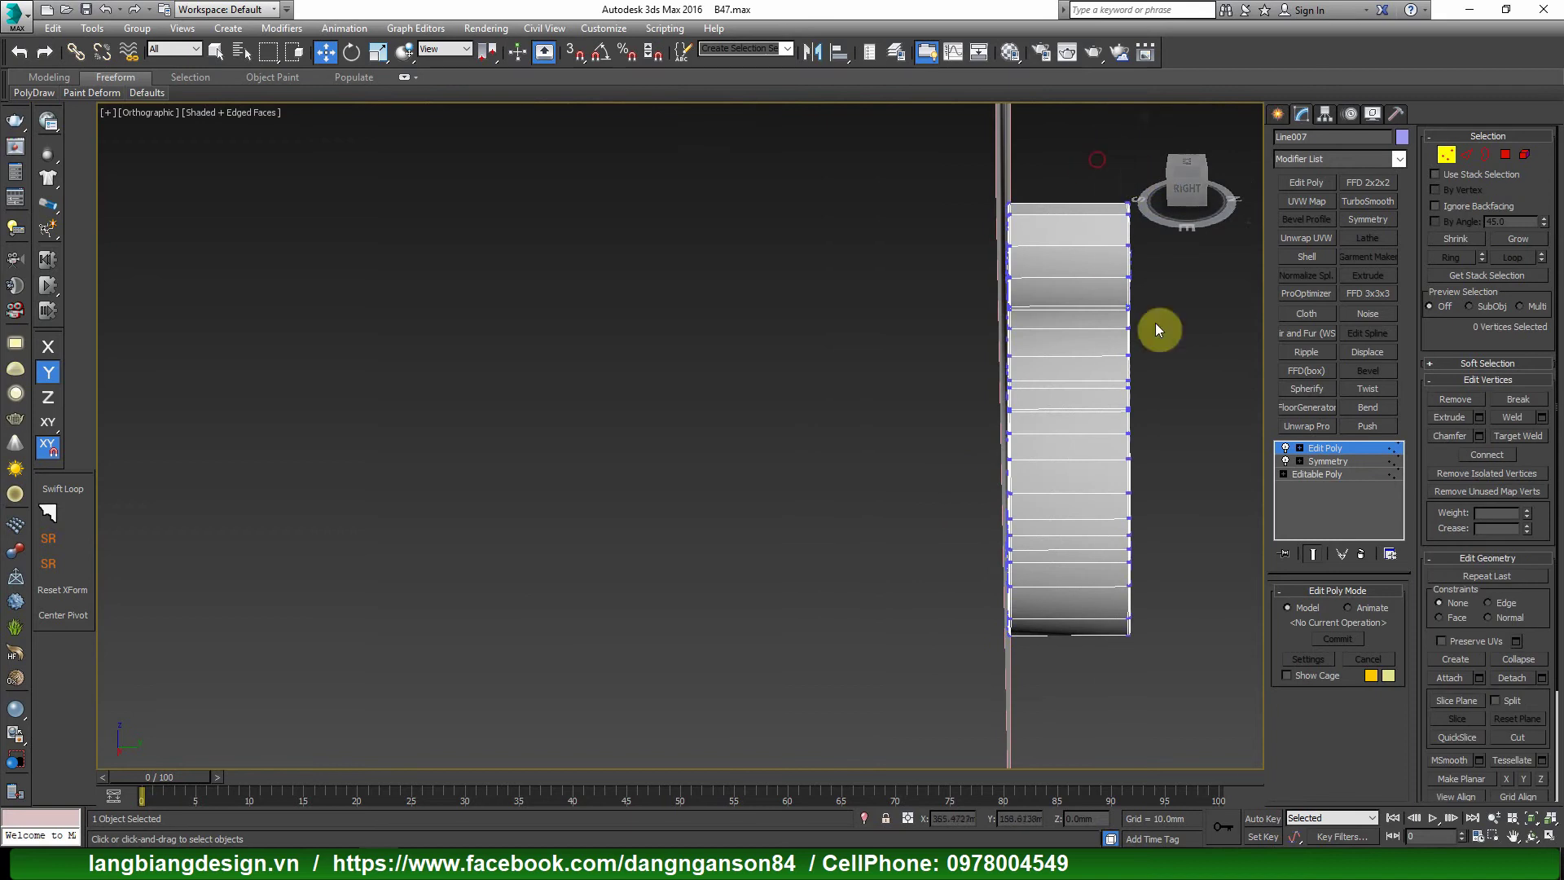
pyautogui.moveTo(1148, 186); pyautogui.dragTo(1112, 652)
pyautogui.press('F3')
pyautogui.press('F3')
pyautogui.keyDown('alt'); pyautogui.moveTo(1051, 524); pyautogui.dragTo(1172, 458, button='middle'); pyautogui.keyUp('alt')
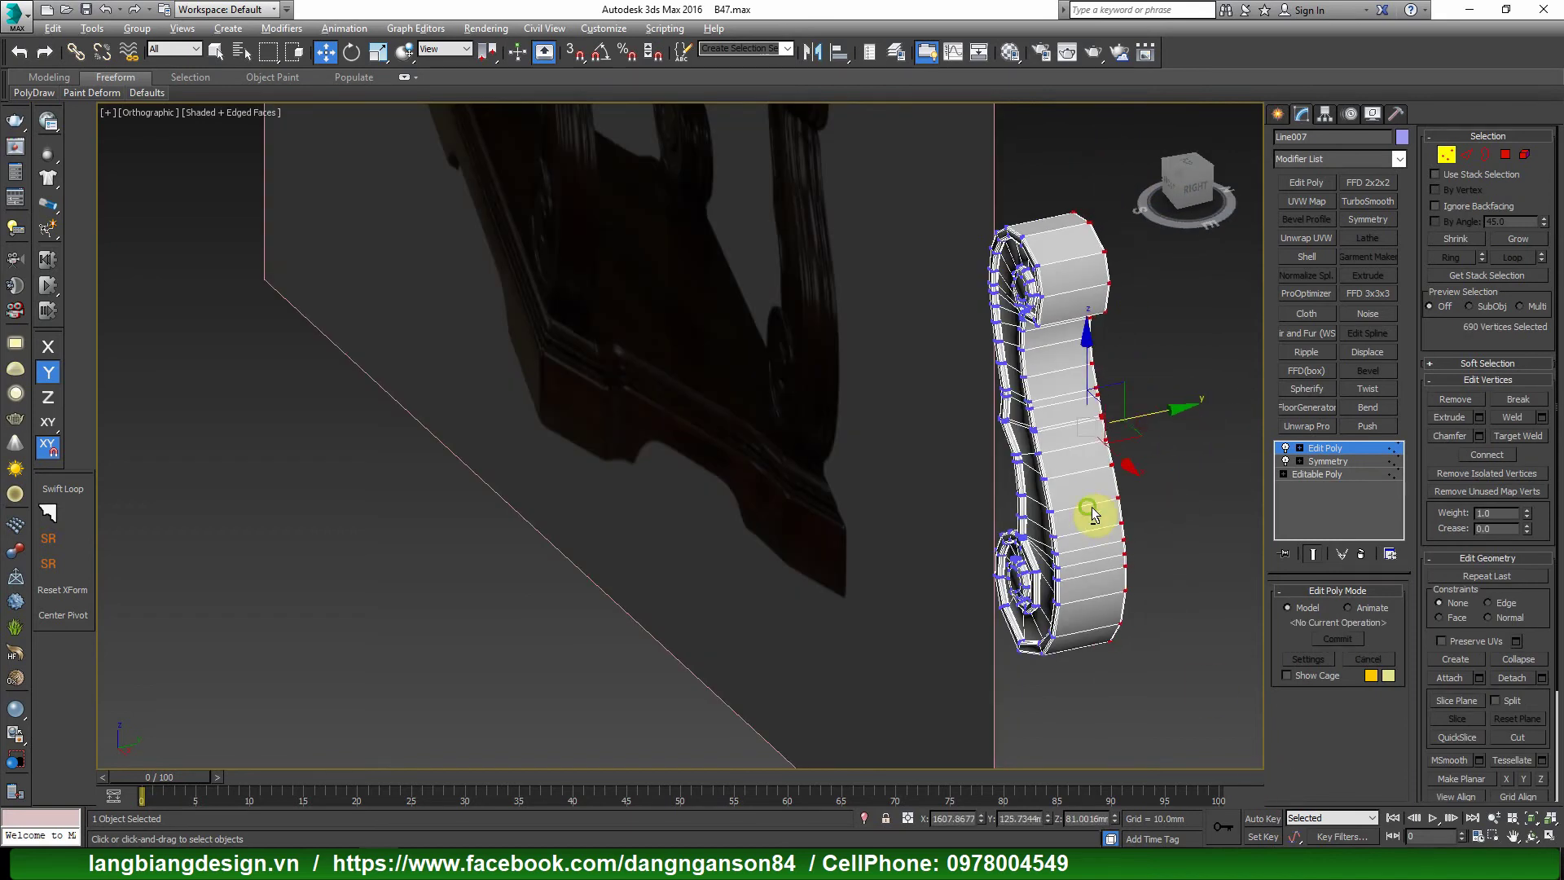
pyautogui.press('f')
pyautogui.moveTo(1193, 466)
pyautogui.keyDown('alt'); pyautogui.mouseDown(button='middle')
pyautogui.moveTo(1030, 516)
pyautogui.moveTo(1183, 440)
pyautogui.moveTo(1114, 493)
pyautogui.moveTo(1047, 500)
pyautogui.moveTo(1110, 471)
pyautogui.moveTo(1149, 488)
pyautogui.moveTo(1186, 478)
pyautogui.moveTo(1103, 531)
pyautogui.moveTo(1048, 530)
pyautogui.moveTo(1083, 506)
pyautogui.moveTo(1129, 425)
pyautogui.moveTo(1214, 457)
pyautogui.moveTo(638, 570)
pyautogui.moveTo(827, 366)
pyautogui.moveTo(897, 346)
pyautogui.moveTo(943, 464)
pyautogui.moveTo(890, 357)
pyautogui.mouseUp(button='middle'); pyautogui.keyUp('alt')
pyautogui.press('f')
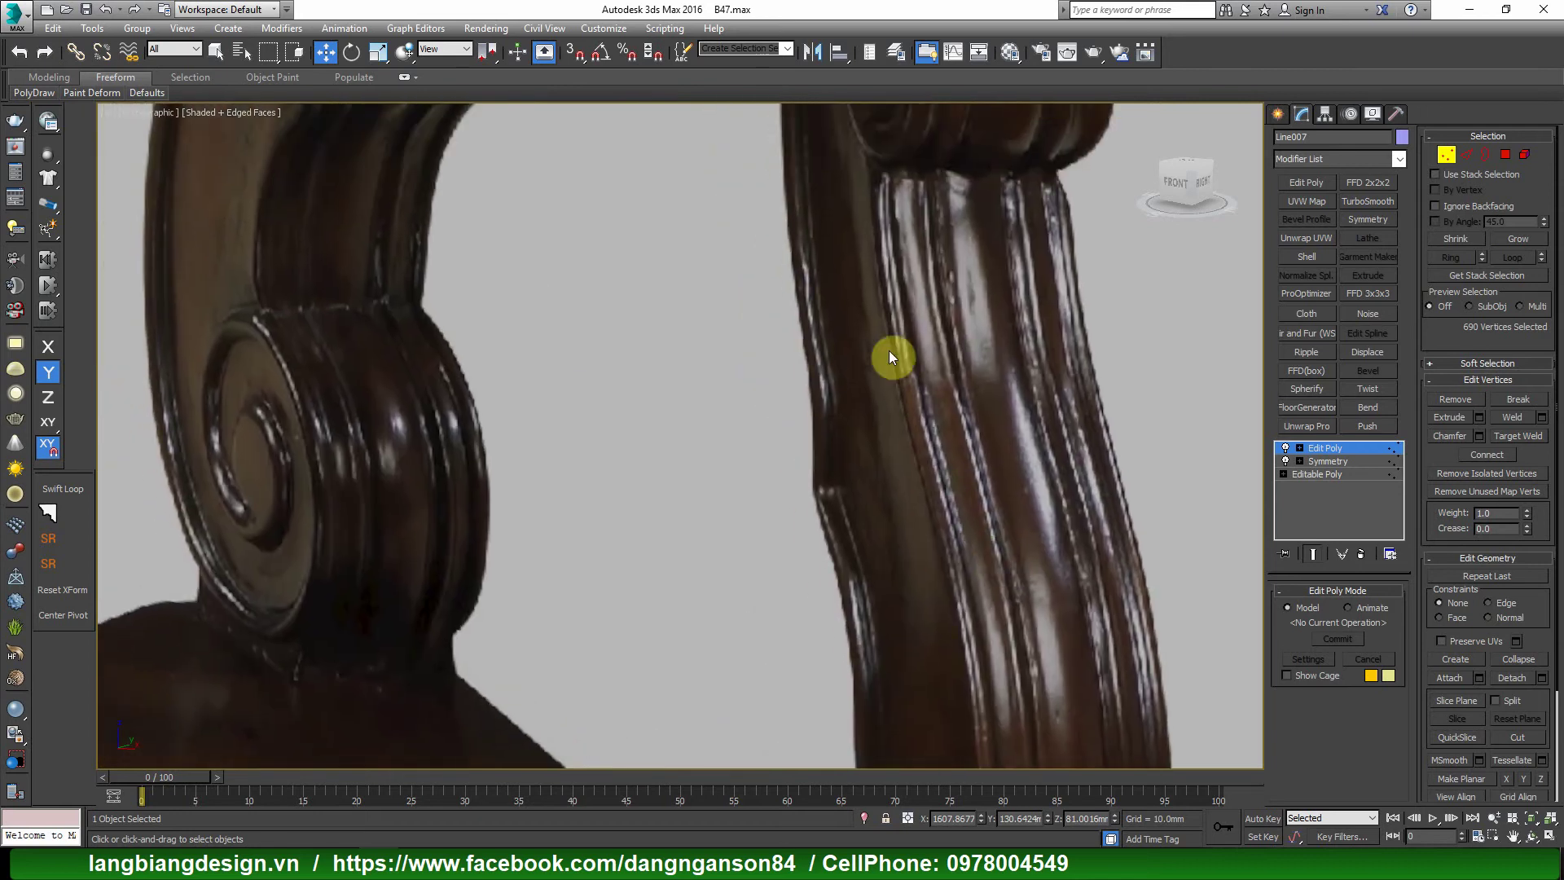
pyautogui.scroll(2, 890, 357)
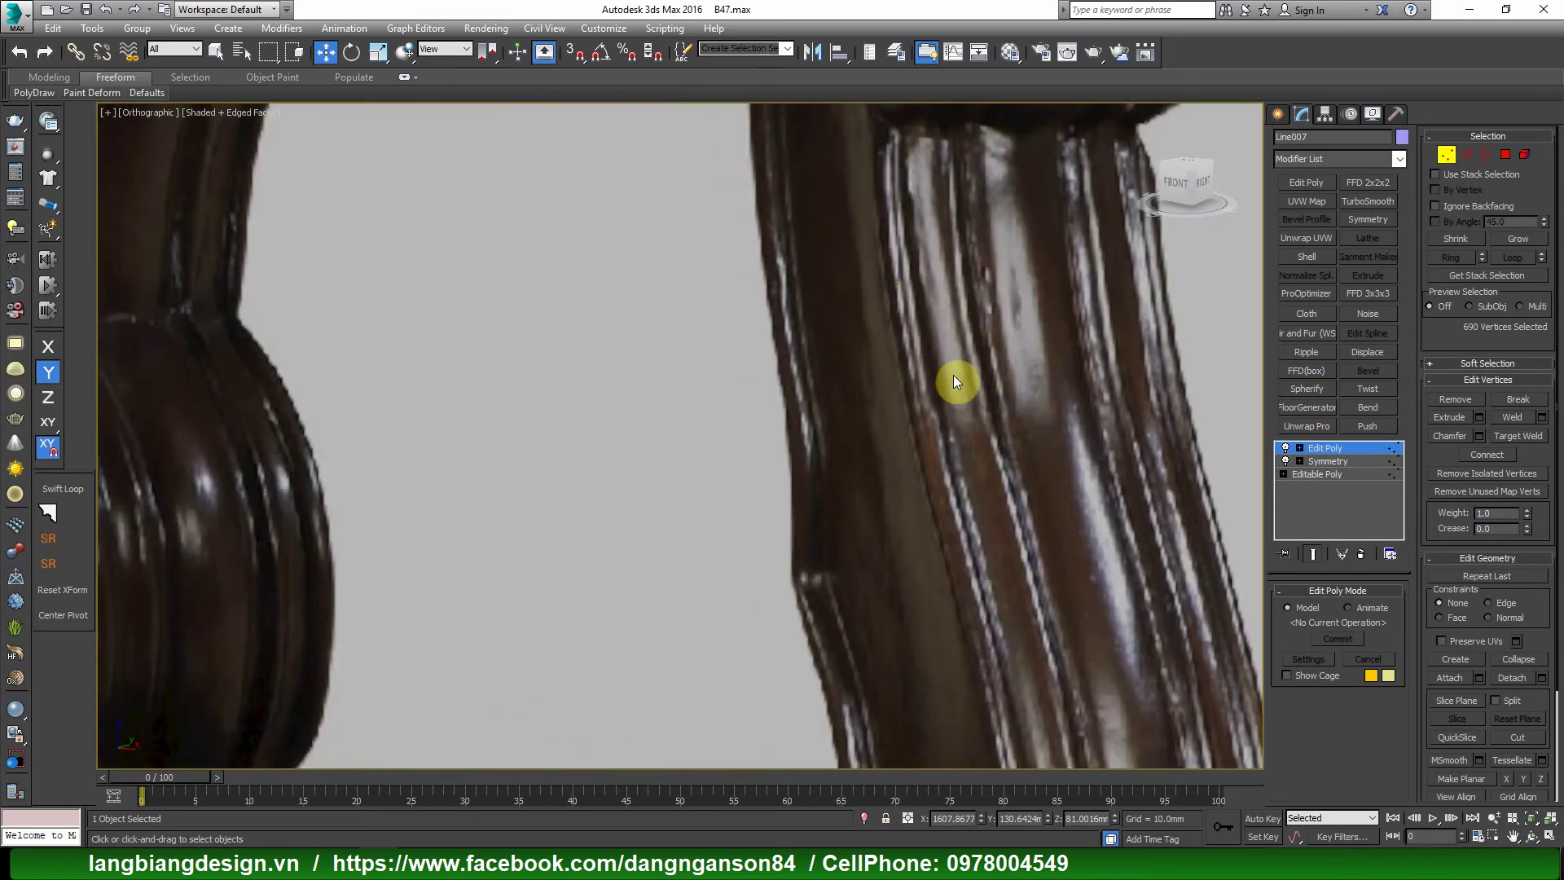
pyautogui.scroll(-3, 950, 360)
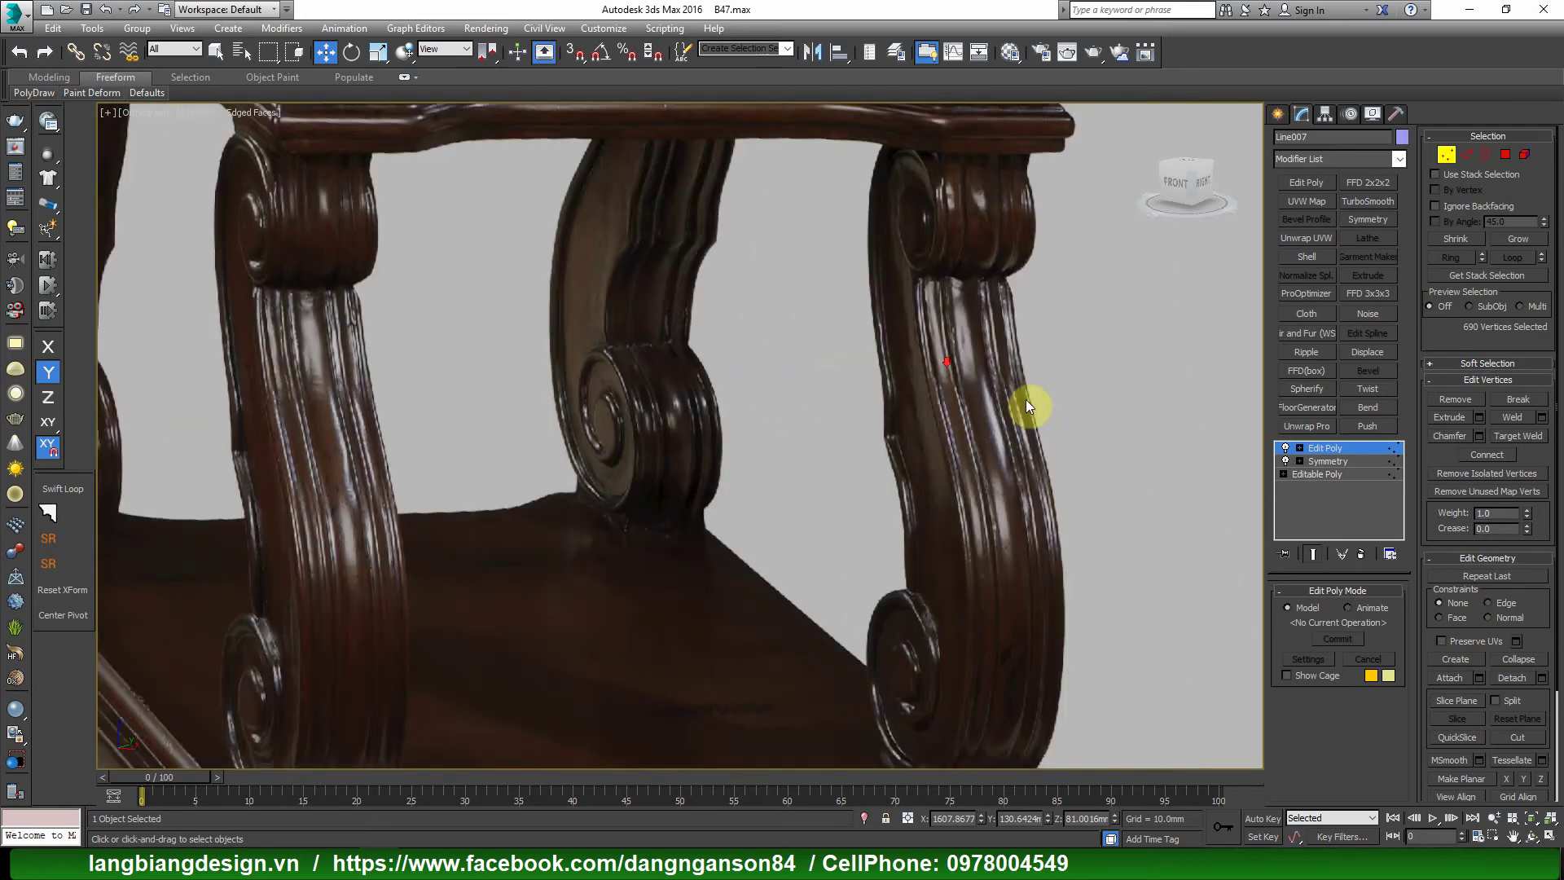
pyautogui.scroll(1, 935, 380)
pyautogui.scroll(2, 892, 384)
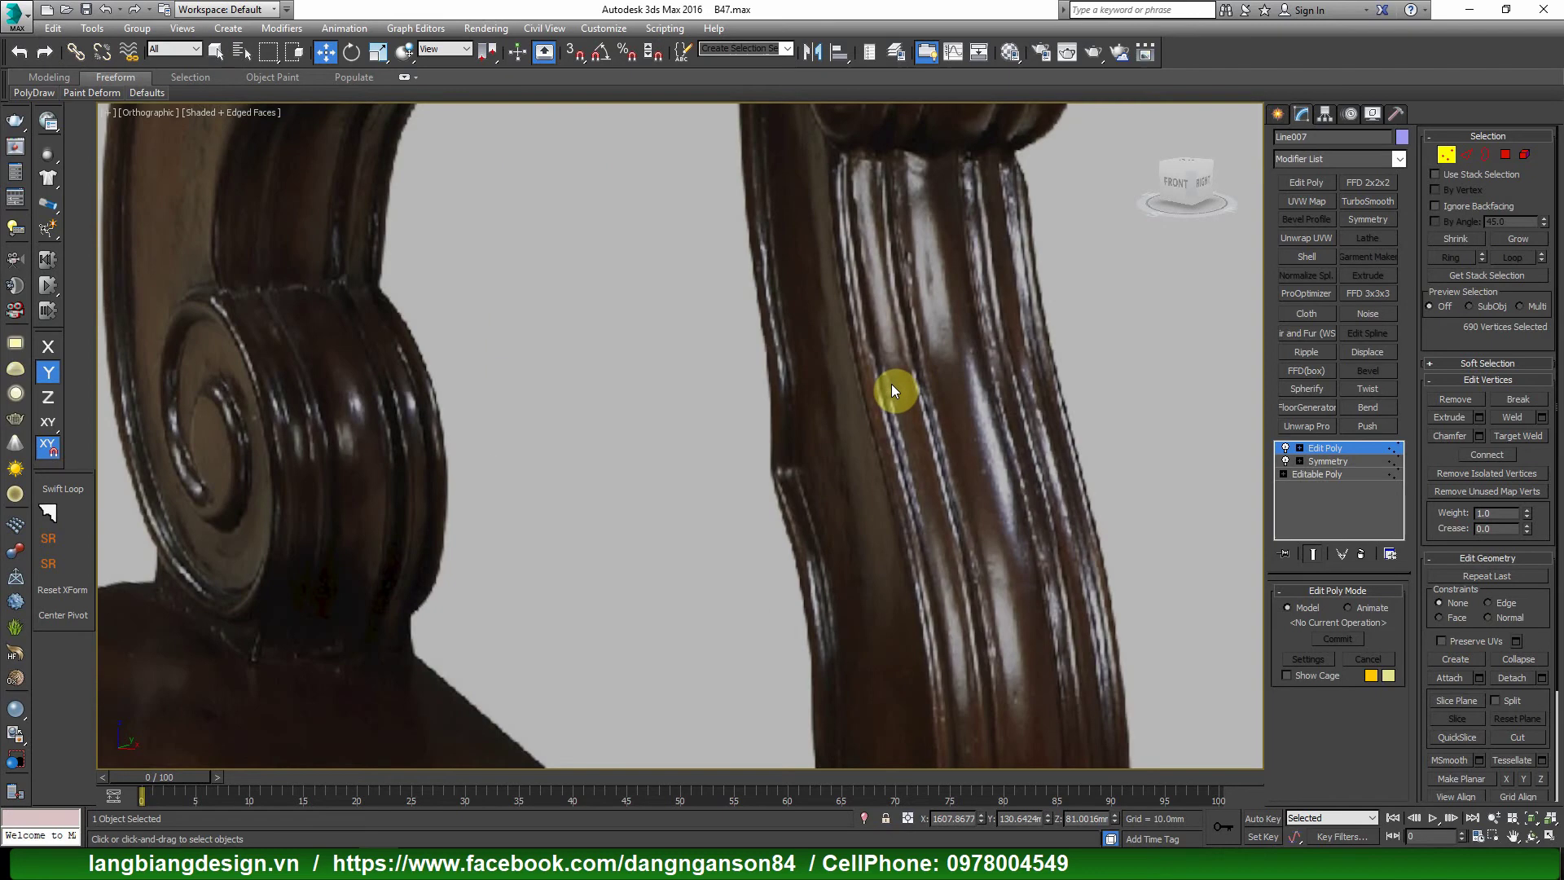
pyautogui.scroll(-2, 891, 384)
pyautogui.scroll(1, 903, 397)
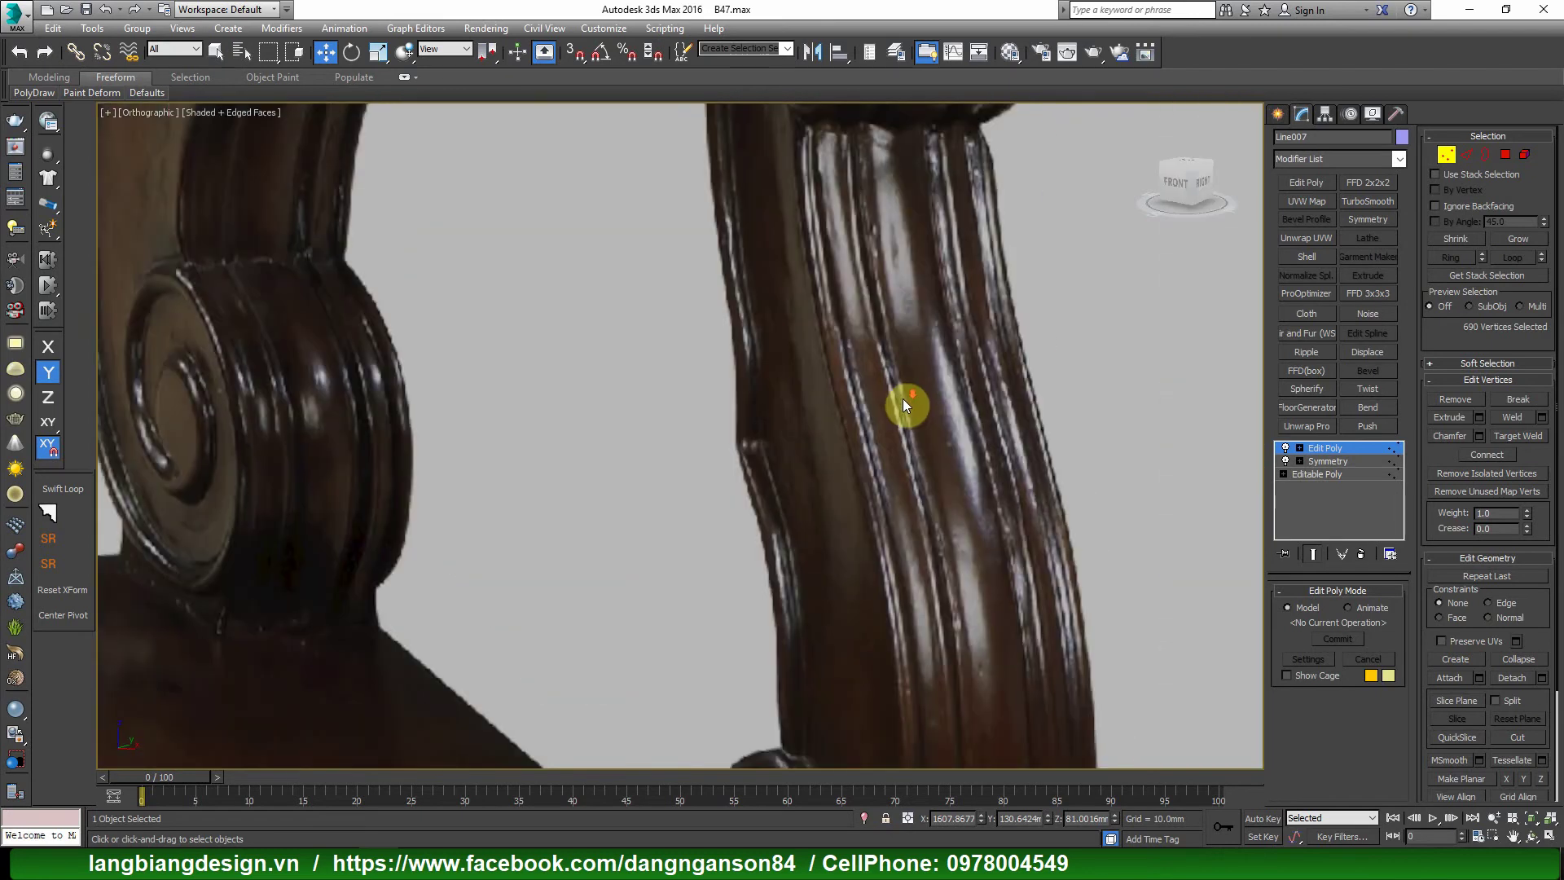
pyautogui.scroll(-2, 902, 399)
pyautogui.moveTo(1038, 423); pyautogui.dragTo(737, 461, button='middle')
pyautogui.scroll(1, 809, 432)
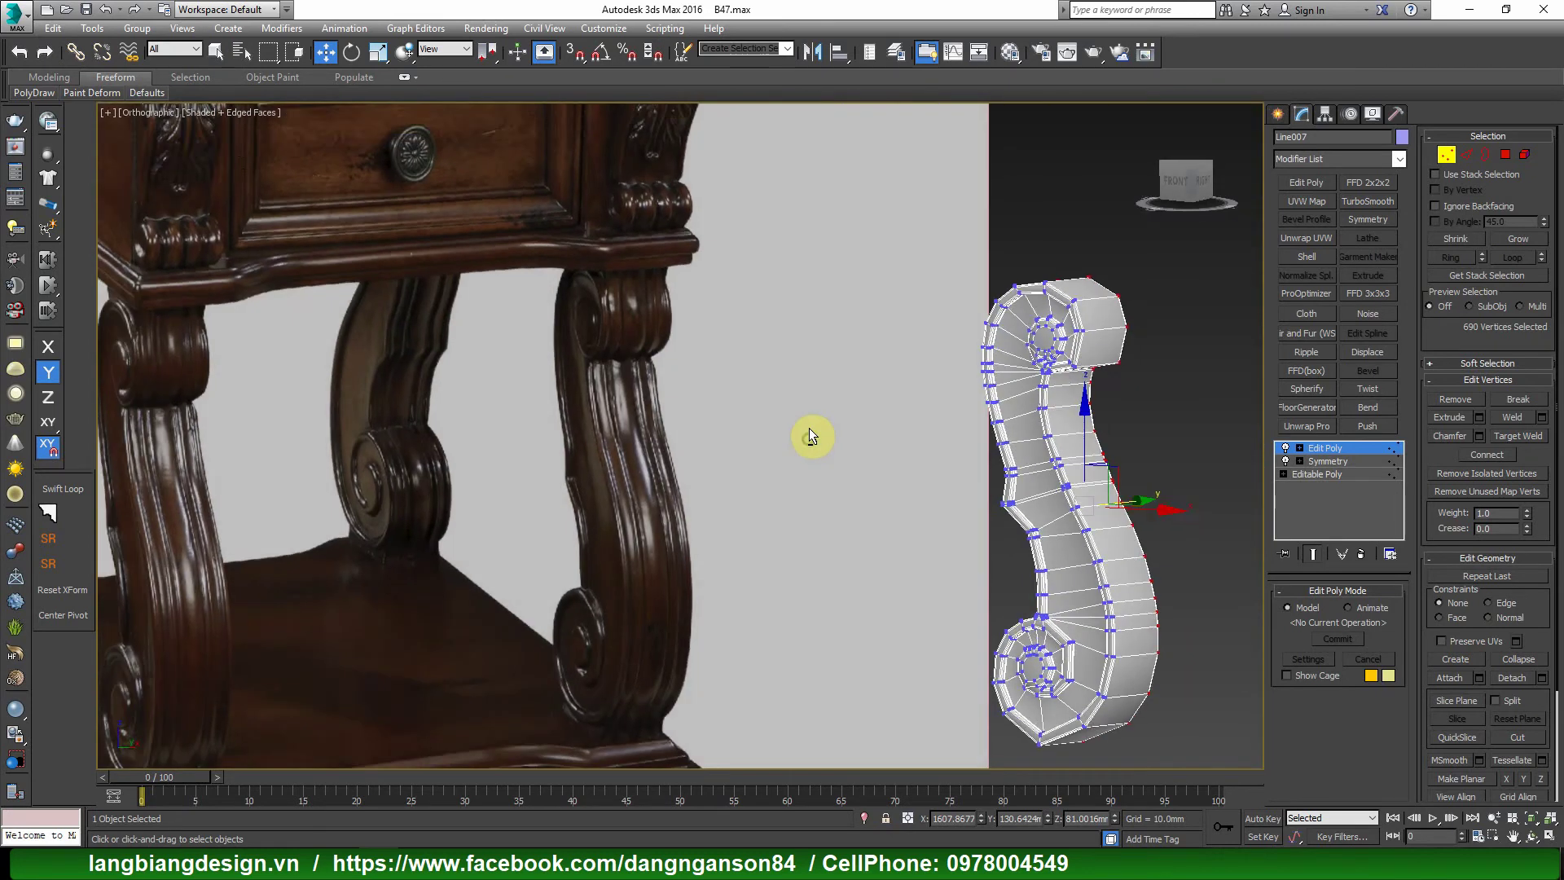
pyautogui.scroll(2, 592, 379)
pyautogui.moveTo(592, 377)
pyautogui.mouseDown(button='middle')
pyautogui.moveTo(665, 399)
pyautogui.moveTo(834, 363)
pyautogui.moveTo(646, 443)
pyautogui.mouseUp(button='middle')
pyautogui.scroll(2, 667, 350)
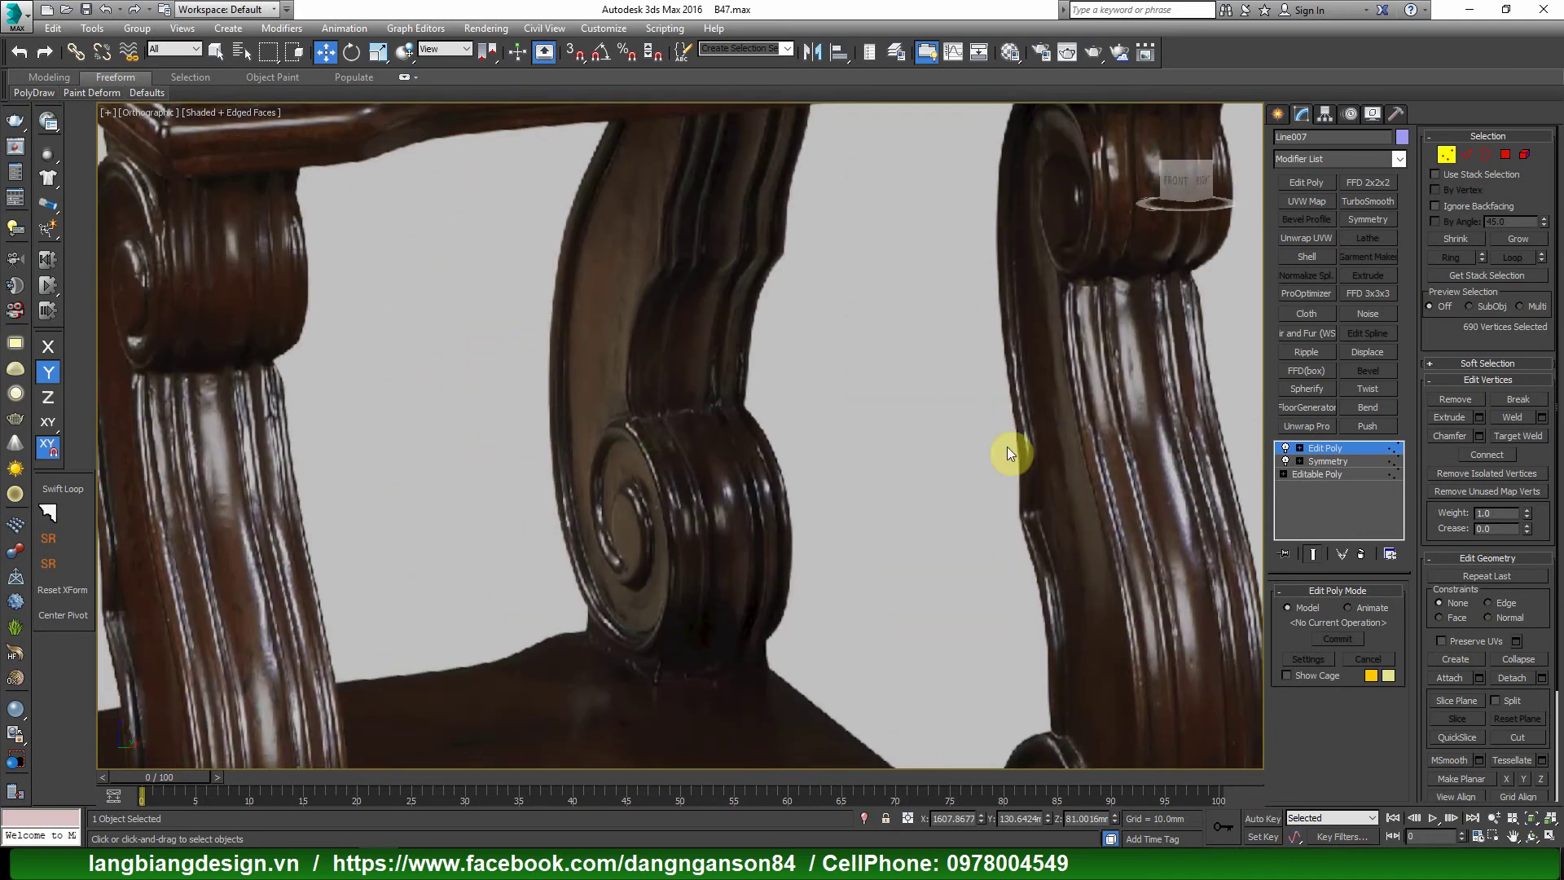
pyautogui.scroll(3, 649, 339)
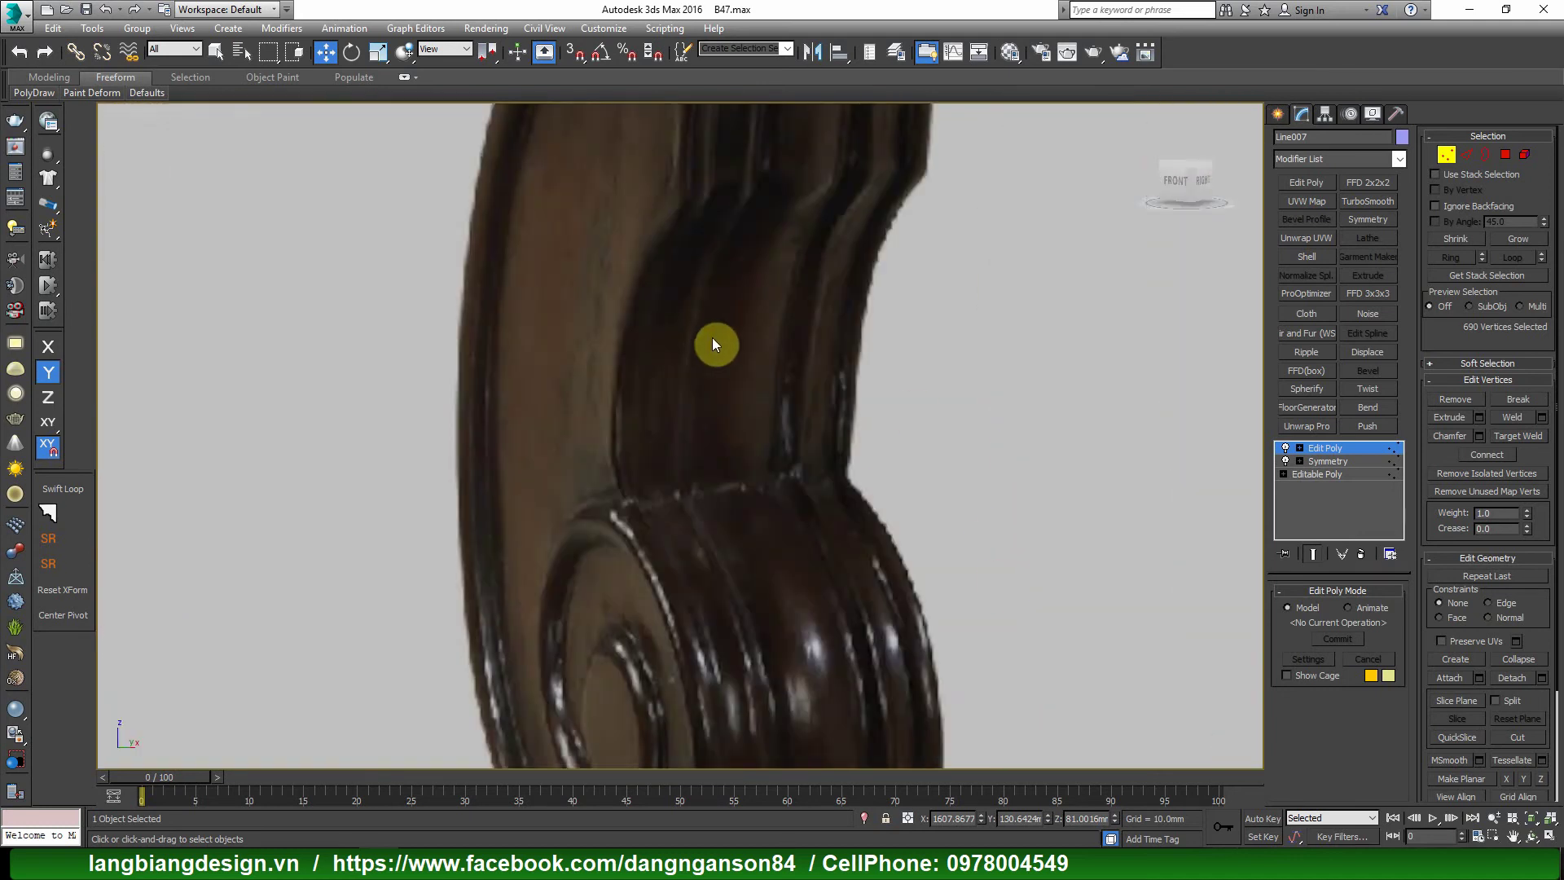
pyautogui.scroll(-4, 714, 339)
pyautogui.scroll(3, 686, 321)
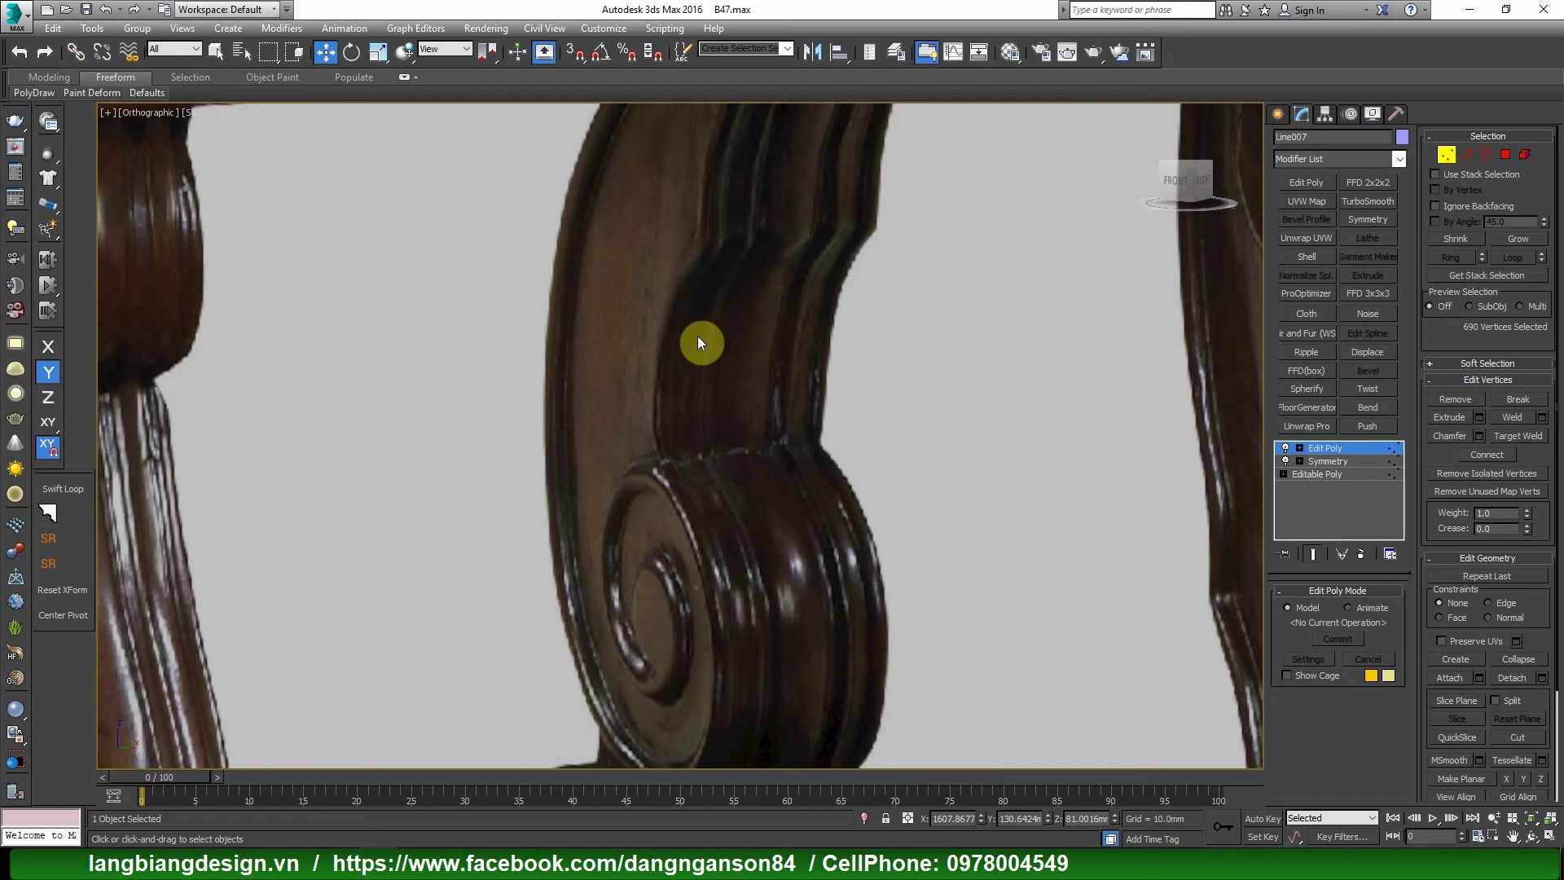
pyautogui.scroll(2, 794, 575)
pyautogui.scroll(-3, 806, 627)
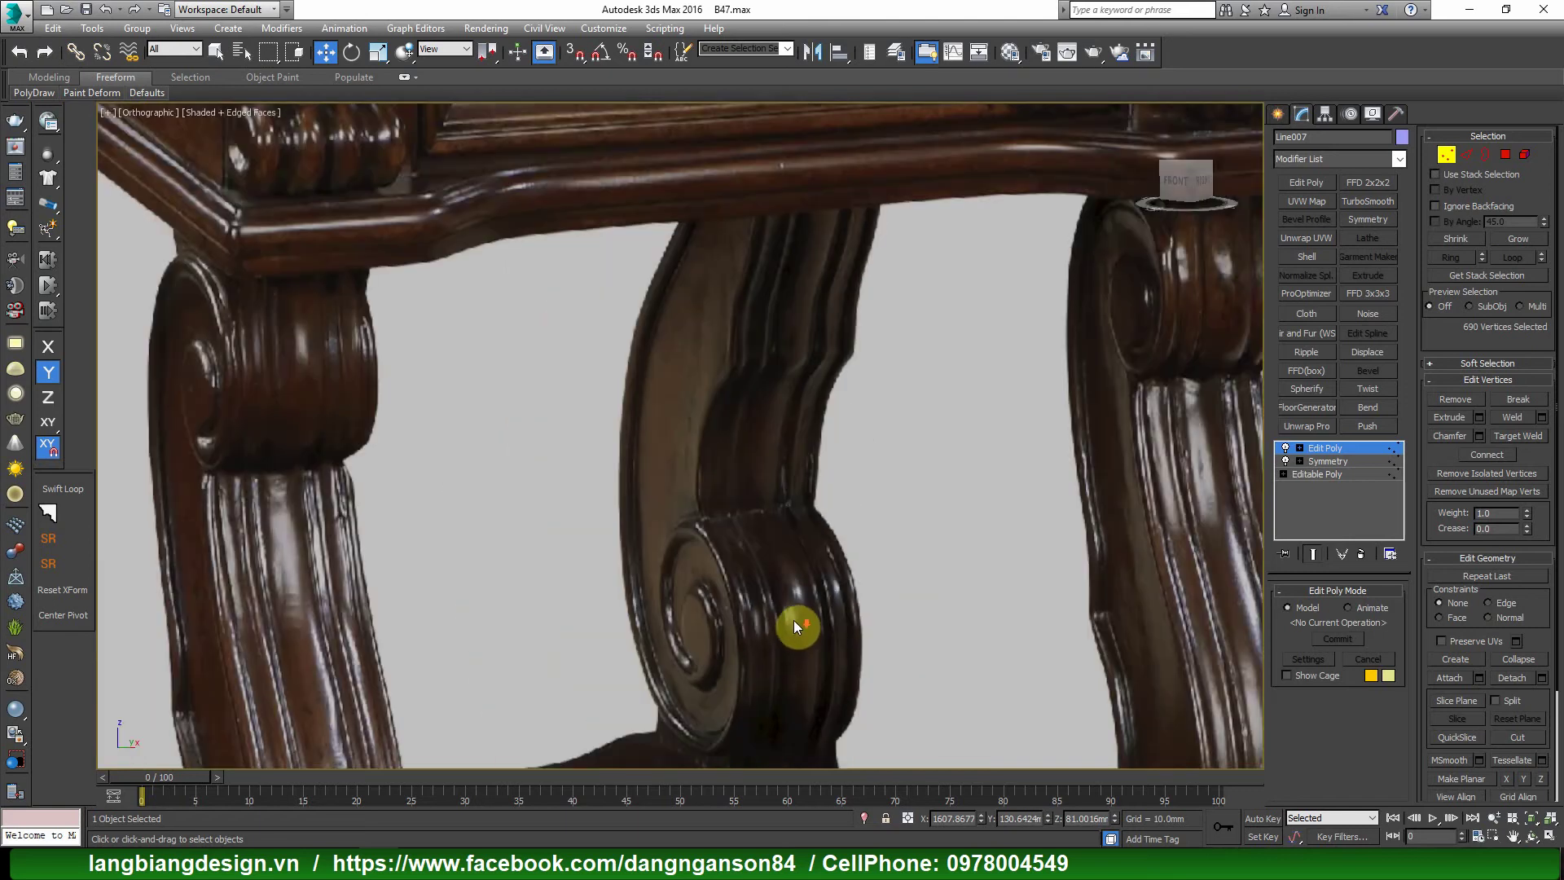
pyautogui.scroll(-1, 795, 624)
pyautogui.scroll(-2, 760, 583)
pyautogui.scroll(2, 961, 345)
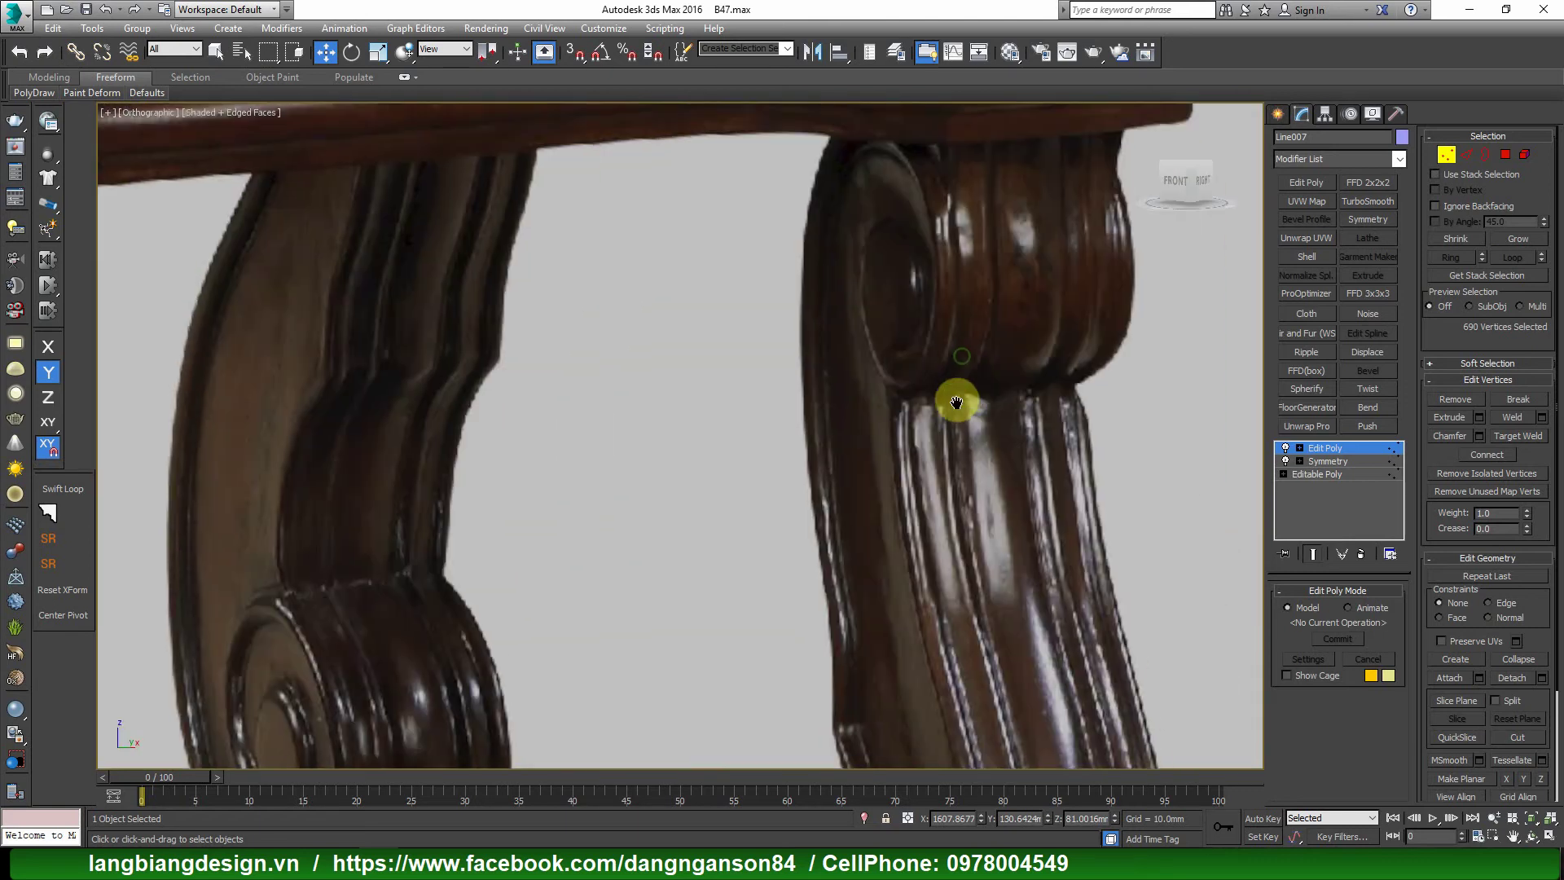
pyautogui.scroll(2, 954, 407)
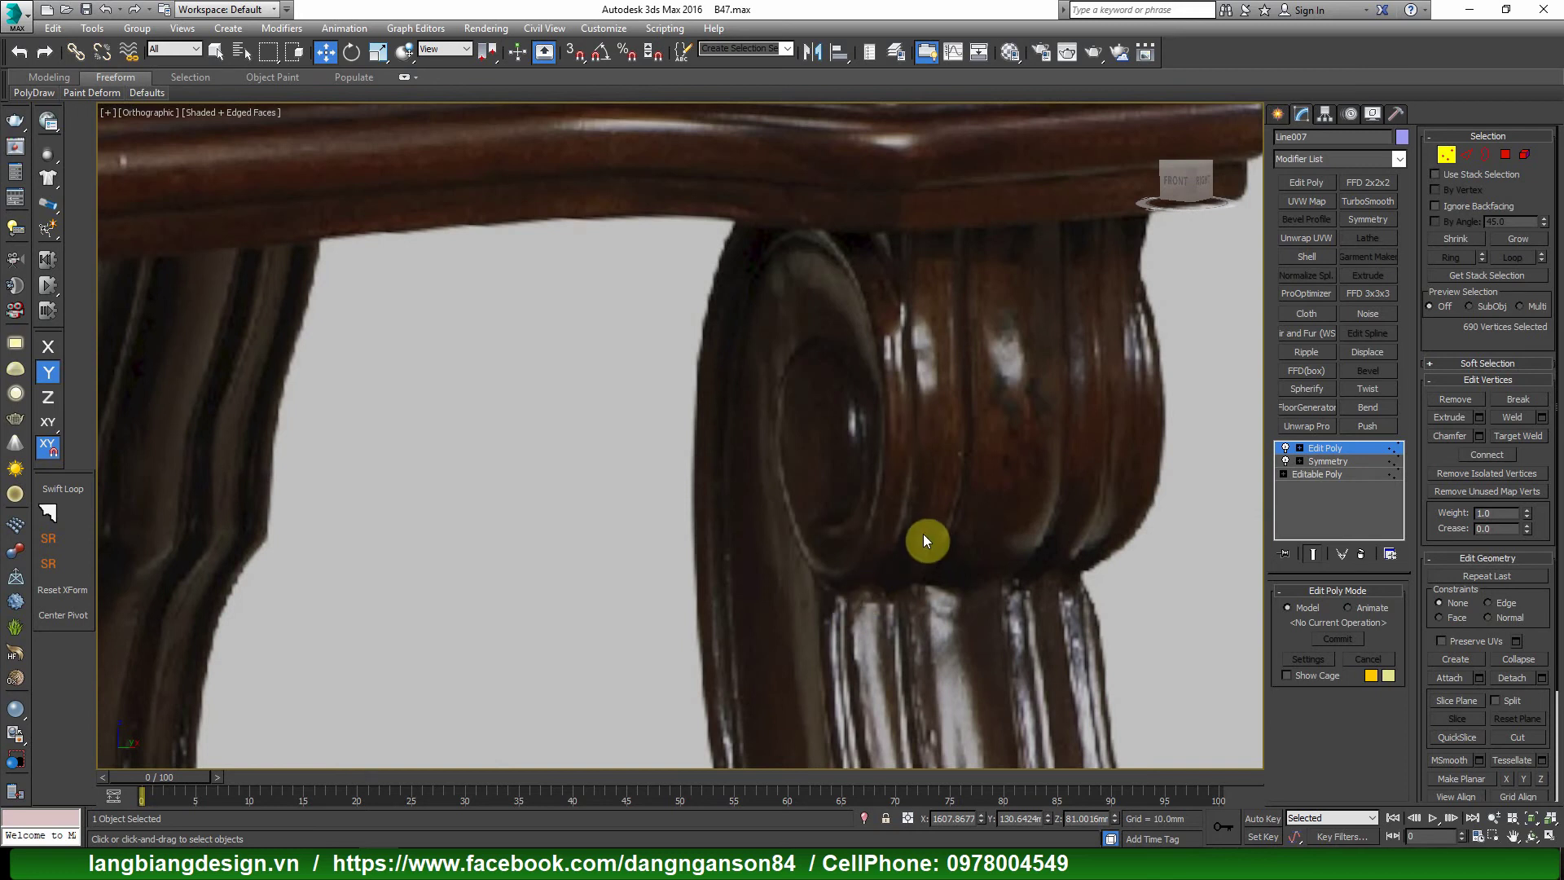
pyautogui.scroll(2, 865, 633)
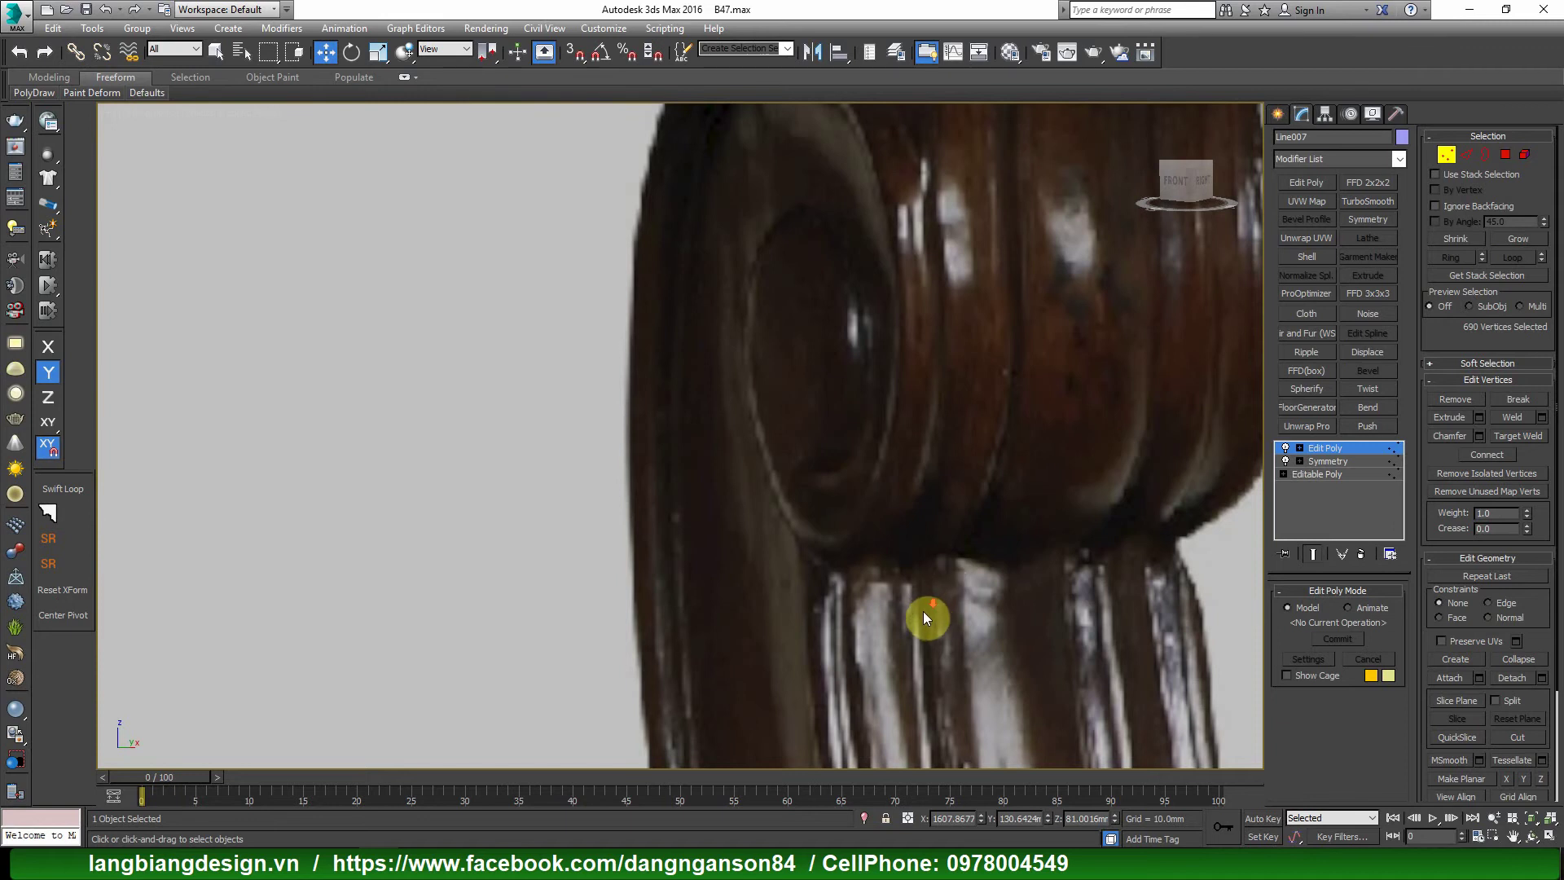
pyautogui.scroll(1, 923, 610)
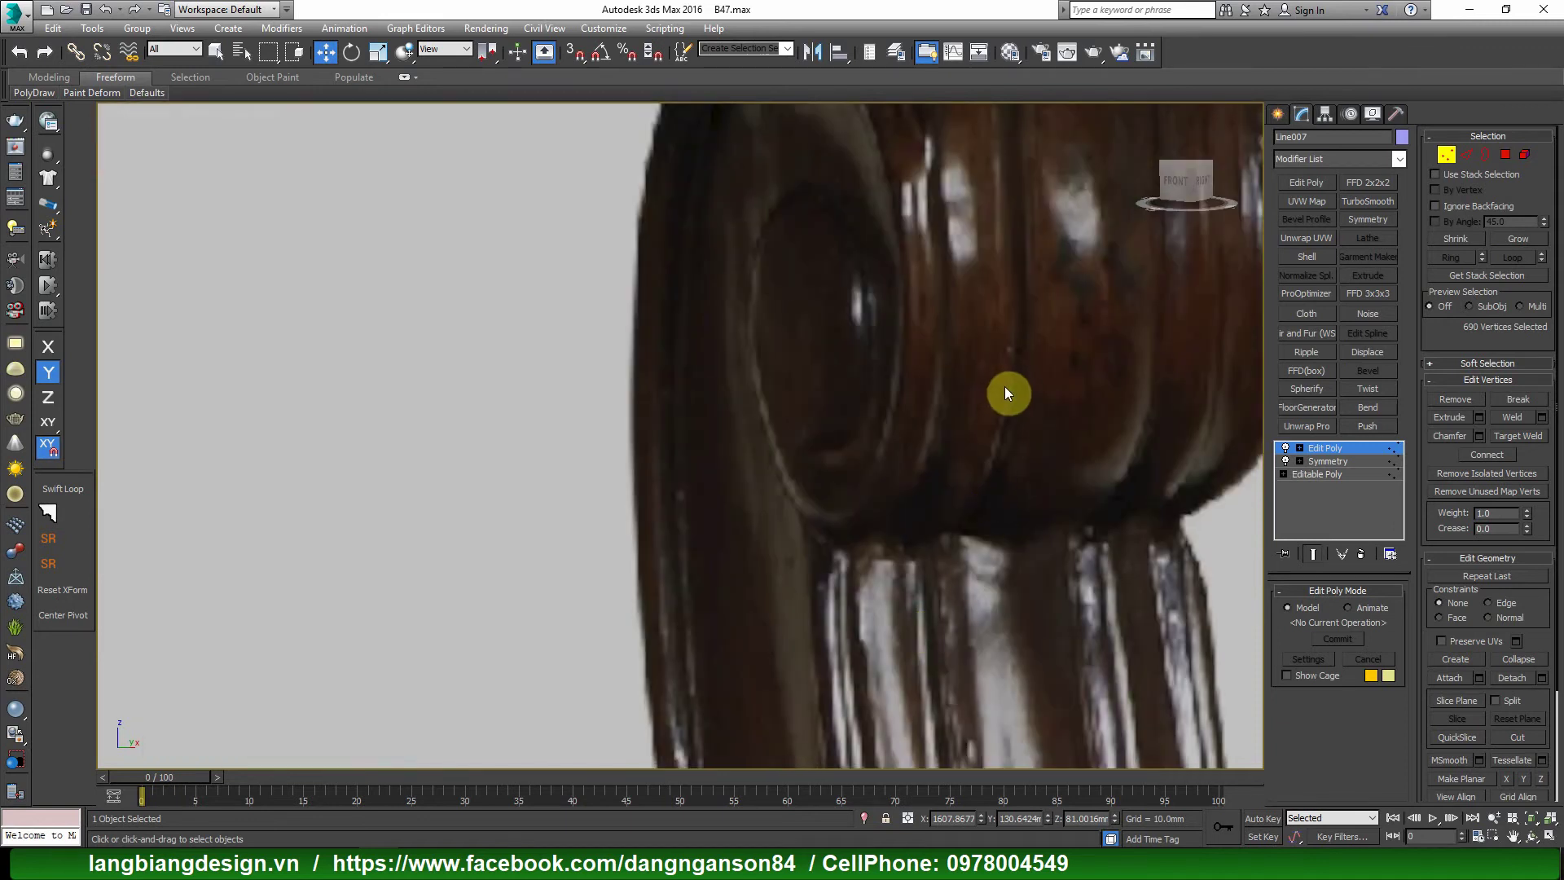
pyautogui.scroll(-3, 1004, 386)
pyautogui.scroll(3, 956, 458)
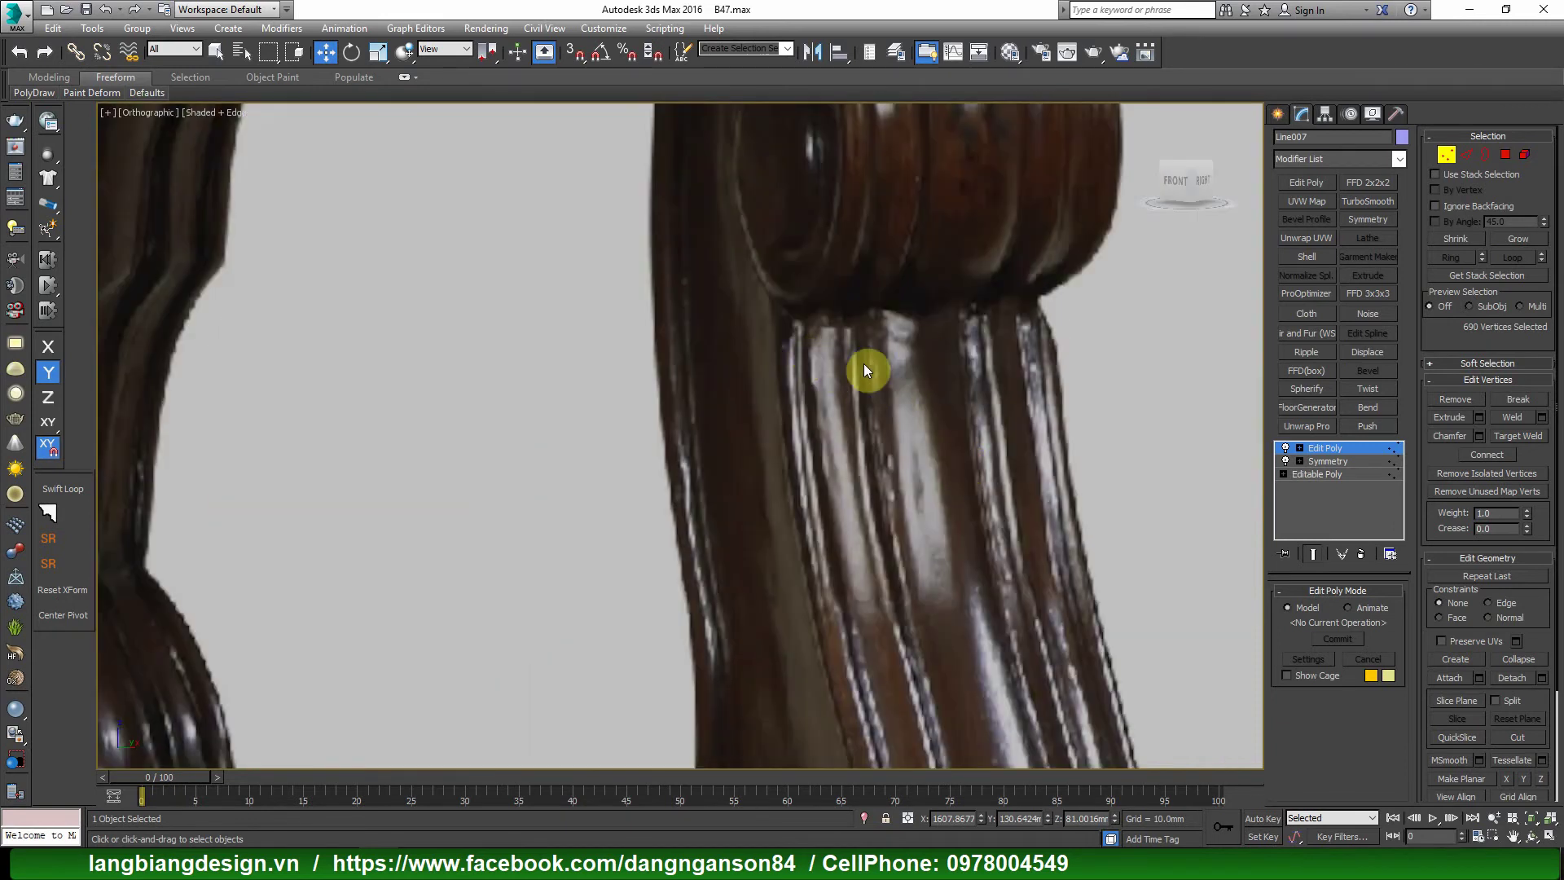
pyautogui.scroll(-2, 940, 481)
pyautogui.scroll(2, 955, 257)
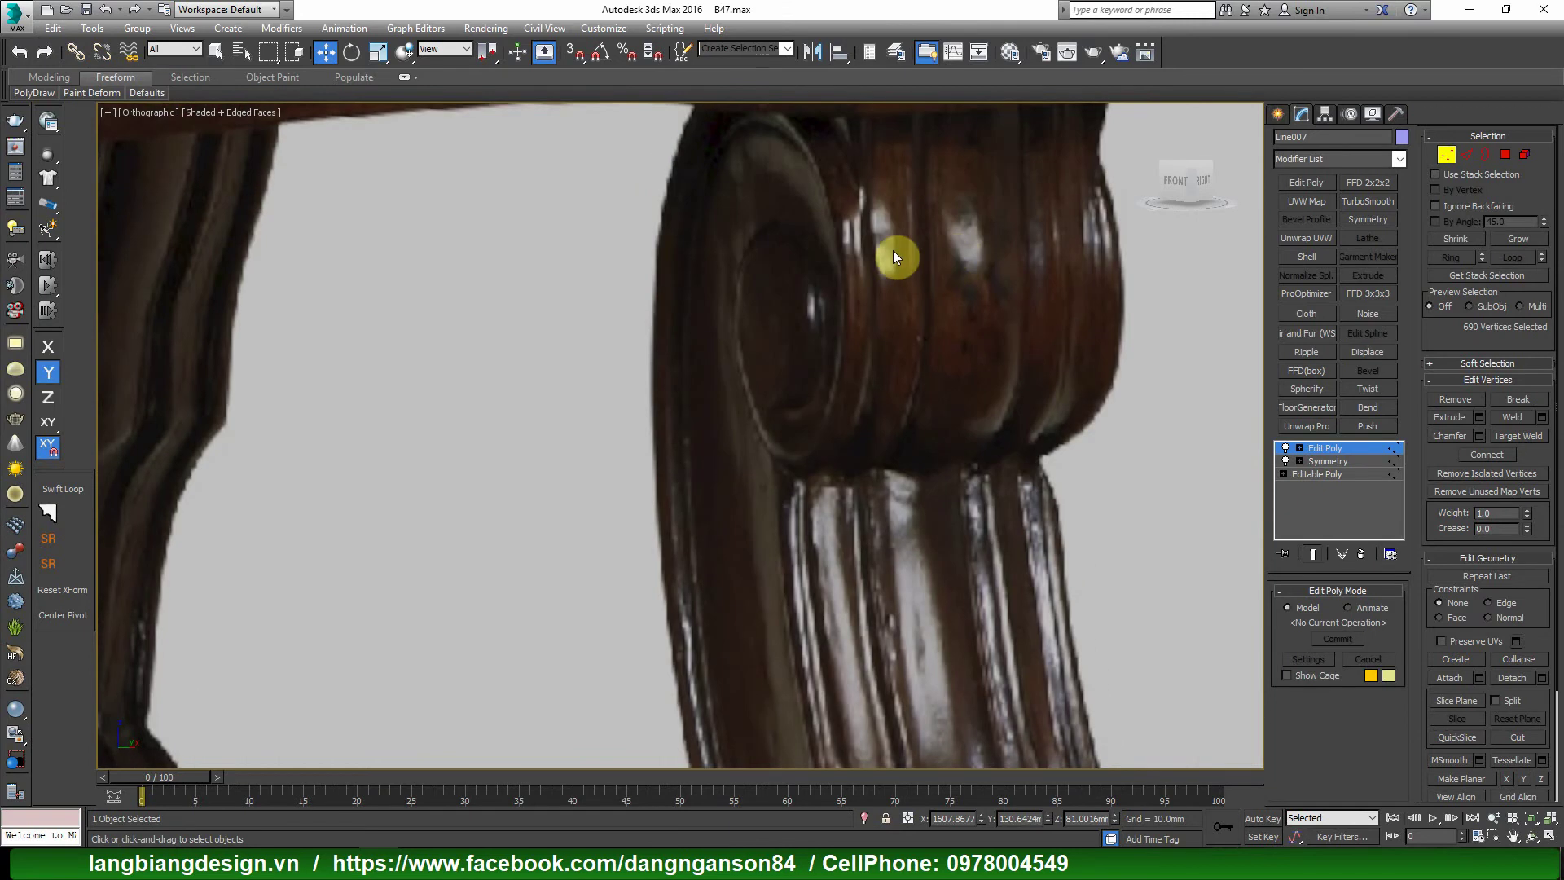
pyautogui.scroll(-4, 891, 251)
pyautogui.scroll(-1, 1072, 339)
pyautogui.scroll(2, 1040, 368)
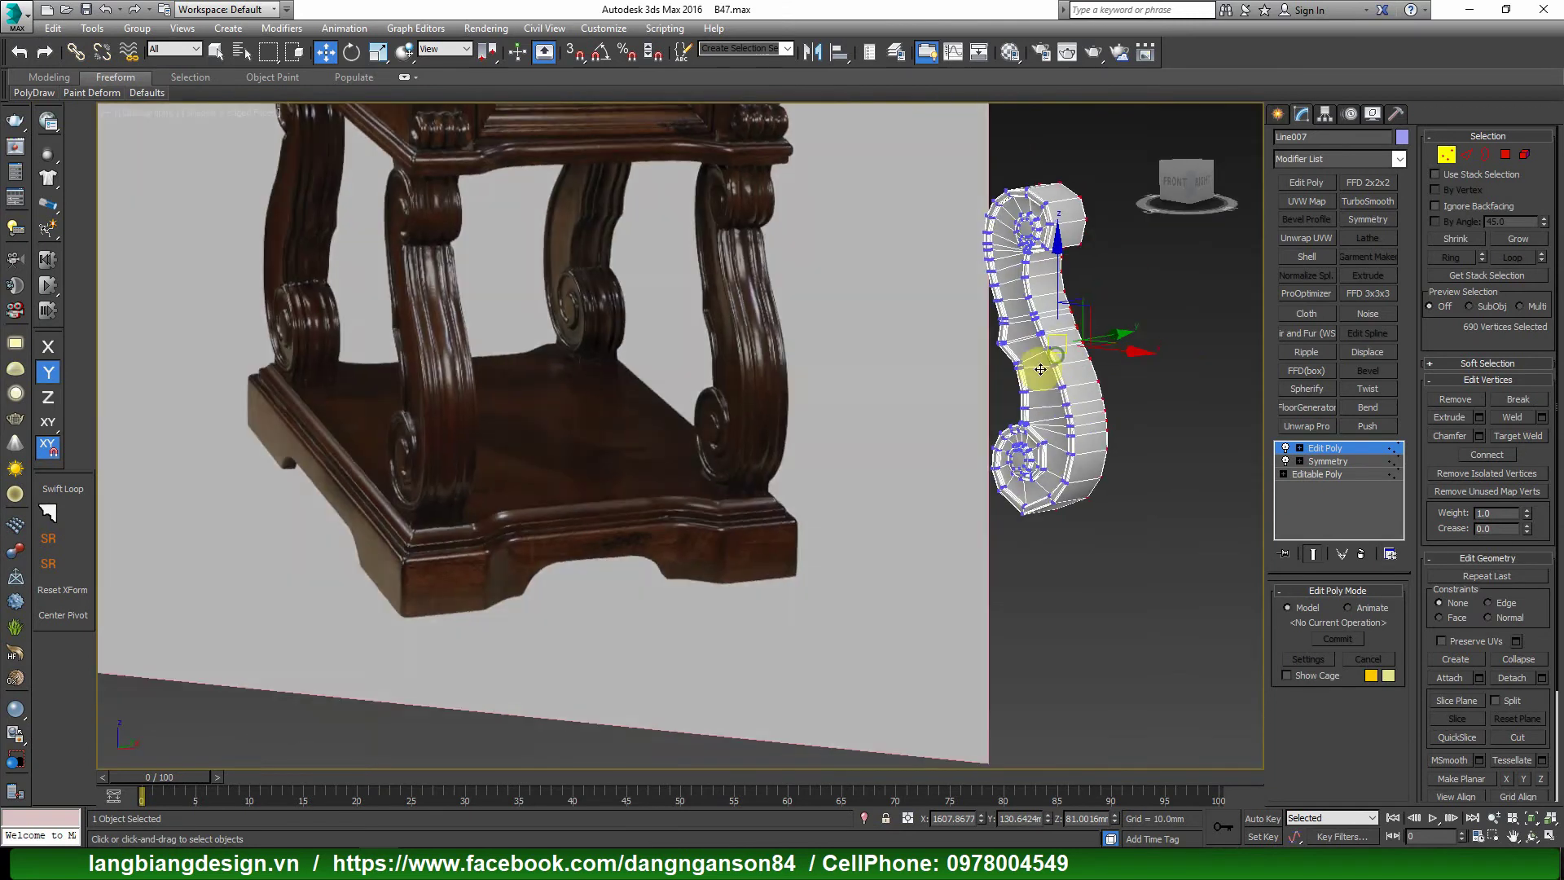
pyautogui.scroll(3, 1040, 369)
# In Edge mode, ring-select the edges across the leg's face and start Connect.
pyautogui.scroll(2, 998, 366)
pyautogui.press('2')
pyautogui.click(996, 362)
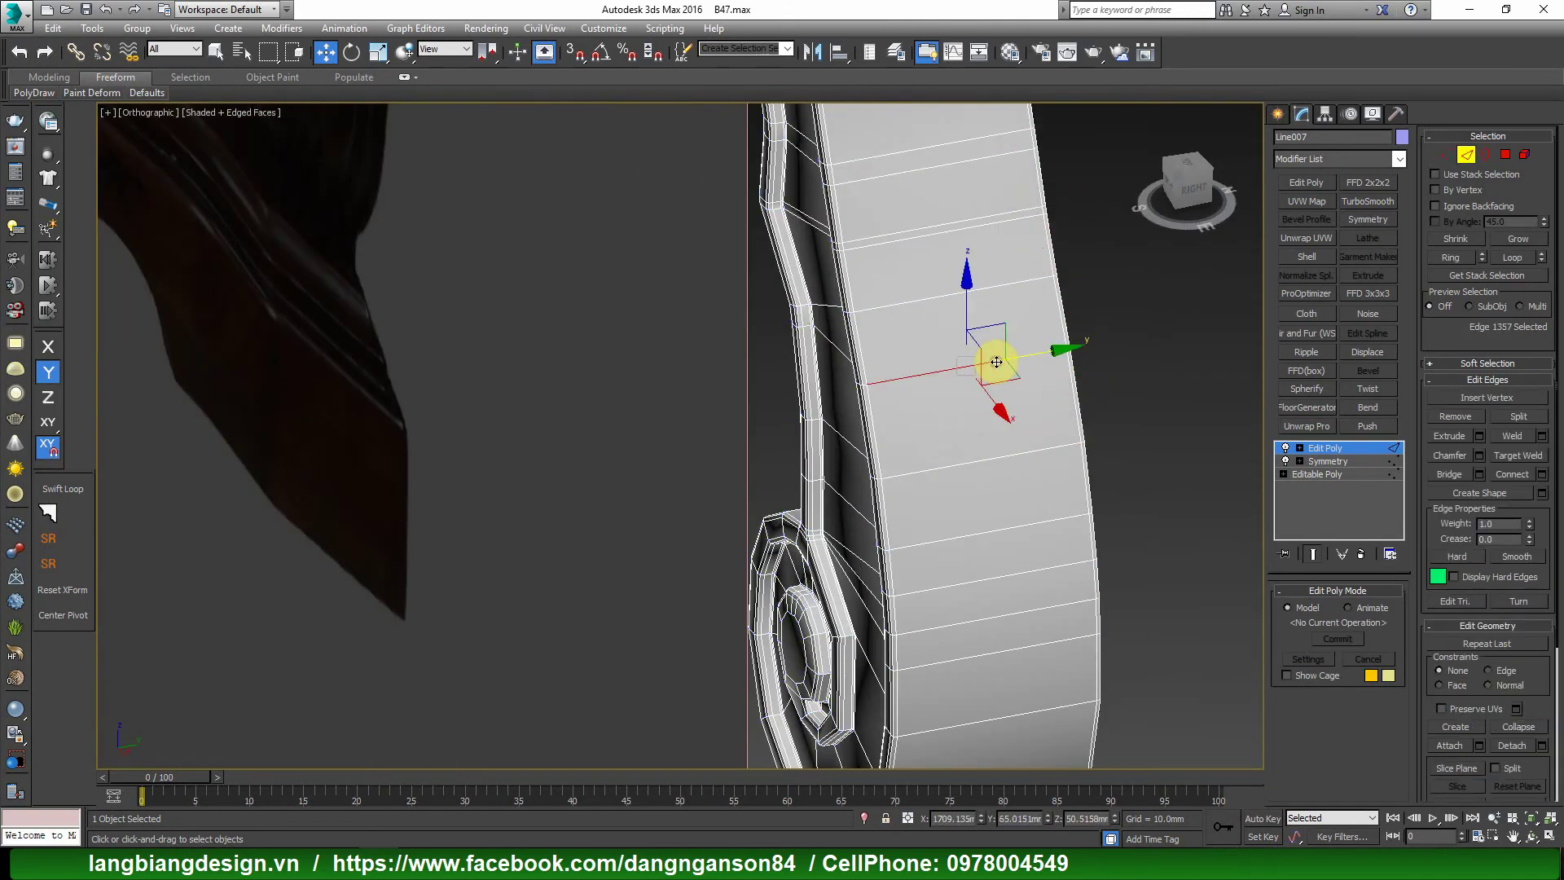
pyautogui.keyDown('shift'); pyautogui.click(994, 466); pyautogui.keyUp('shift')
pyautogui.rightClick(1116, 429)
pyautogui.click(1014, 468)
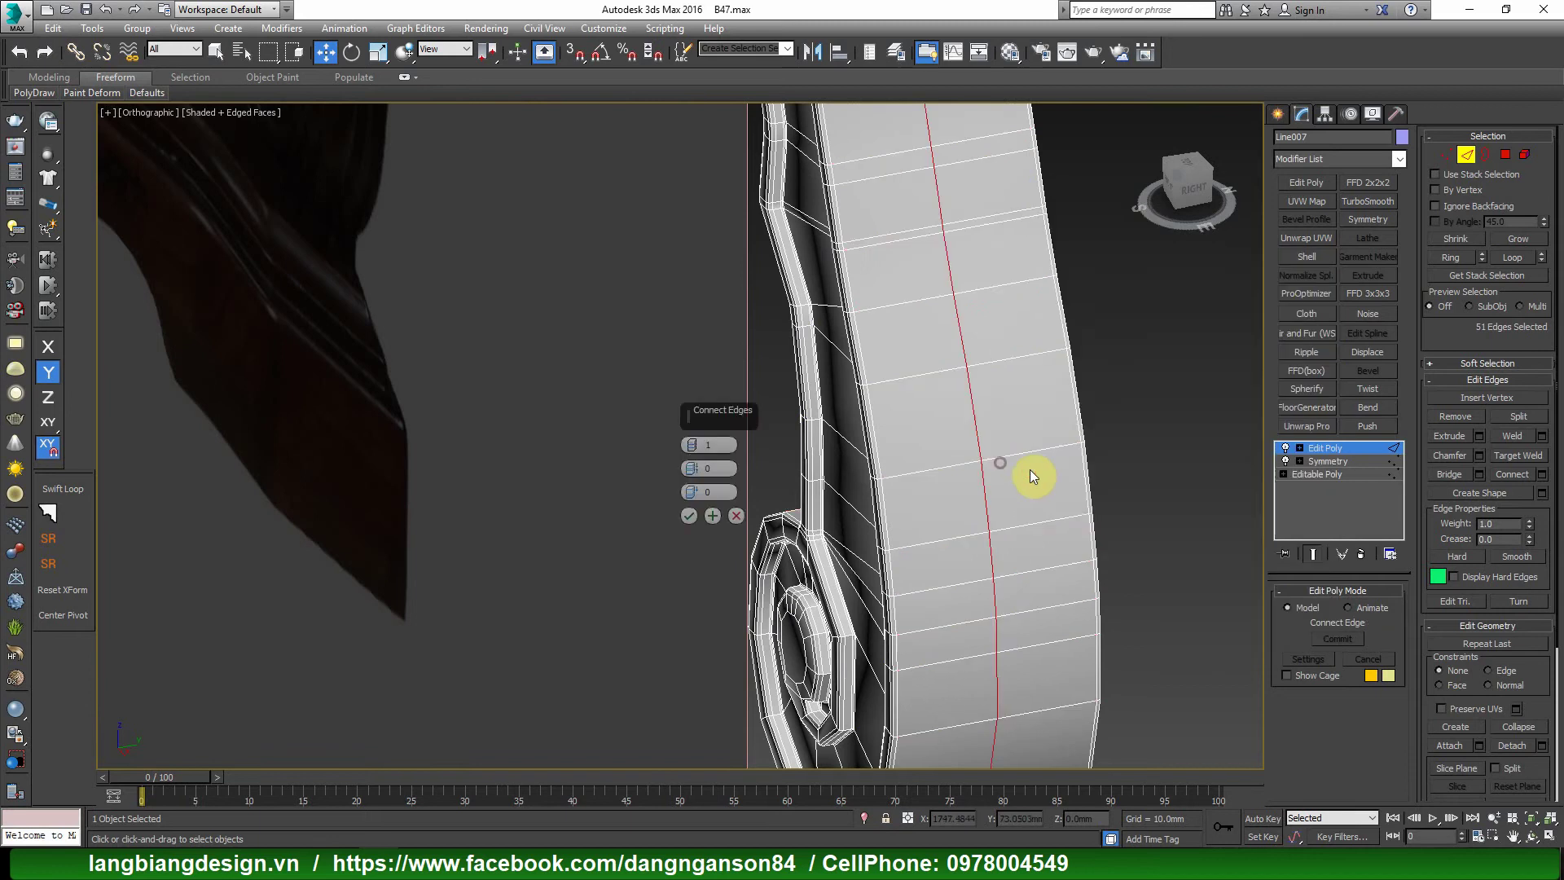
pyautogui.scroll(-2, 1029, 470)
pyautogui.scroll(1, 1047, 478)
pyautogui.scroll(1, 1037, 443)
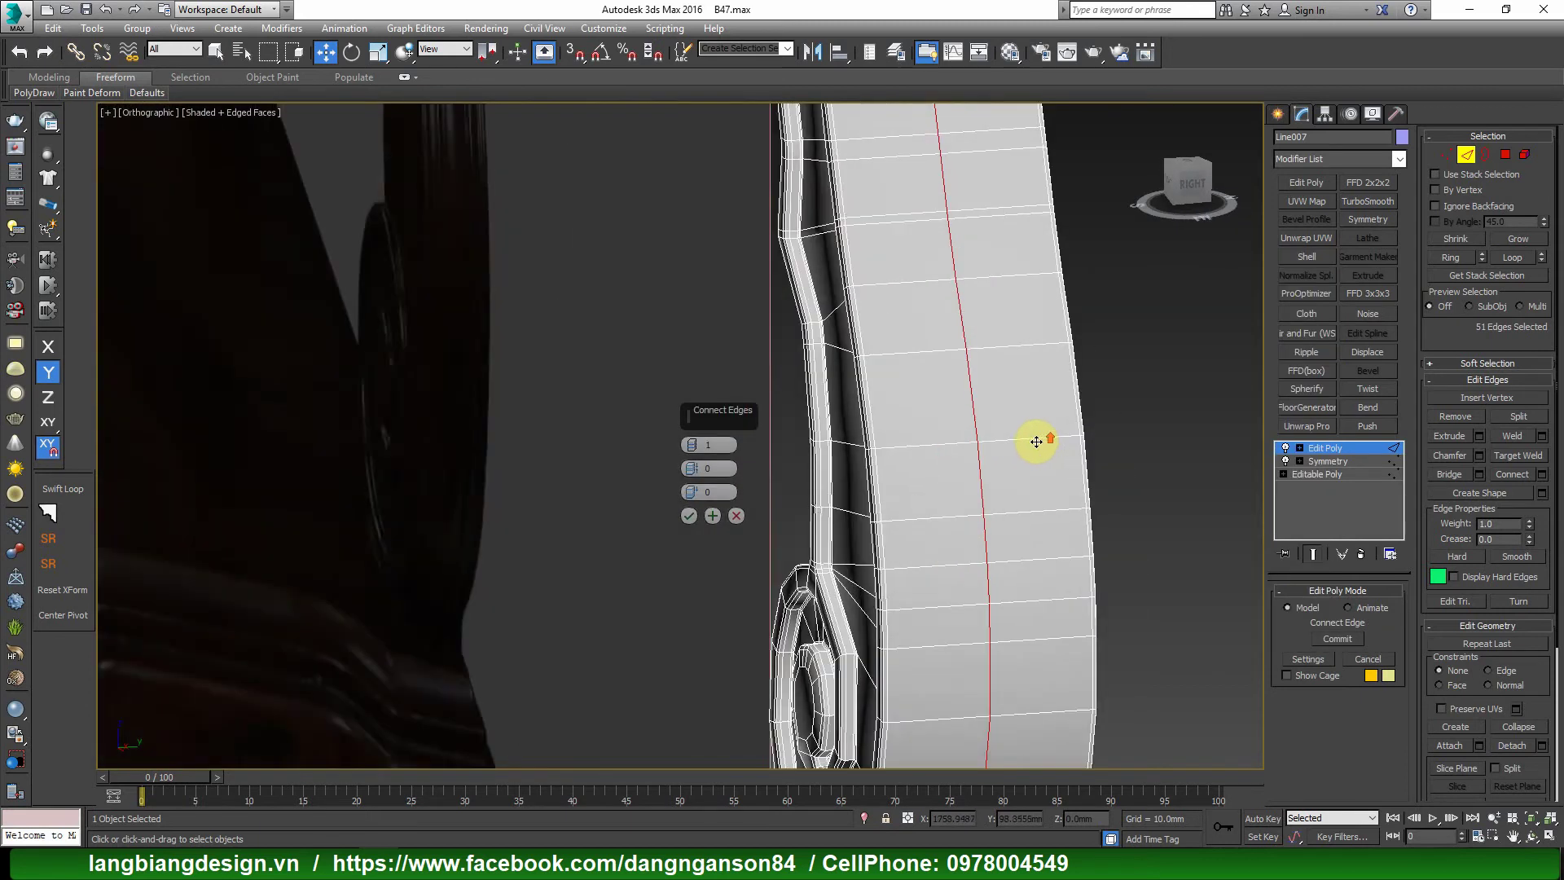
pyautogui.scroll(-2, 1036, 441)
pyautogui.scroll(-2, 1010, 450)
pyautogui.scroll(-1, 1111, 444)
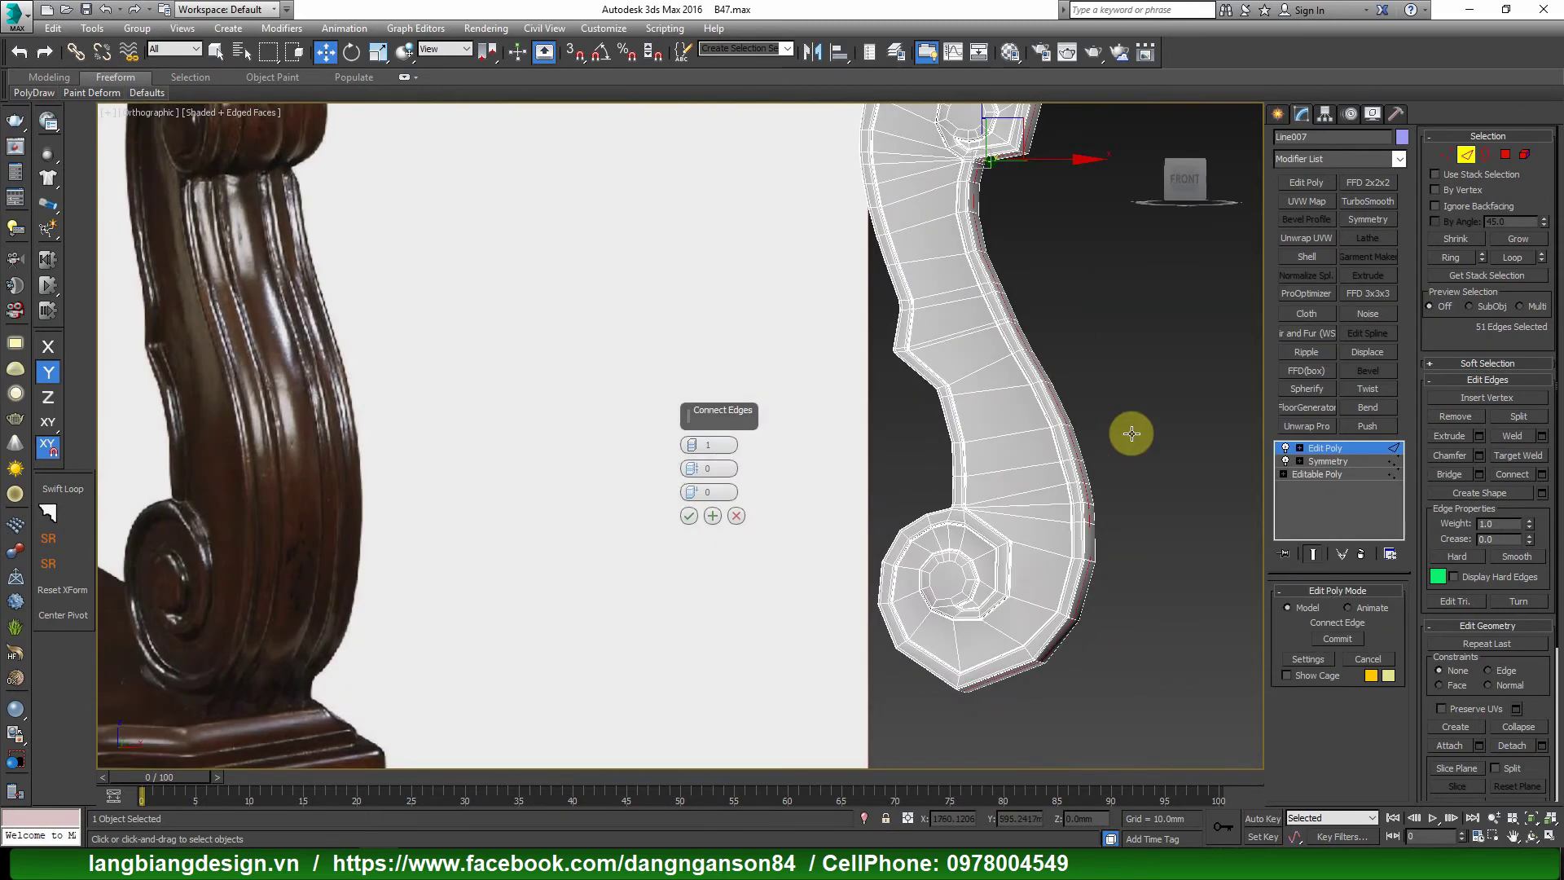
pyautogui.keyDown('alt'); pyautogui.moveTo(1131, 432); pyautogui.dragTo(742, 491, button='middle'); pyautogui.keyUp('alt')
# Set Connect to 2 segments with Pinch 25 and confirm the new edge loops.
pyautogui.moveTo(691, 445); pyautogui.dragTo(698, 382)
pyautogui.keyDown('alt'); pyautogui.moveTo(1012, 391); pyautogui.dragTo(1072, 391, button='middle'); pyautogui.keyUp('alt')
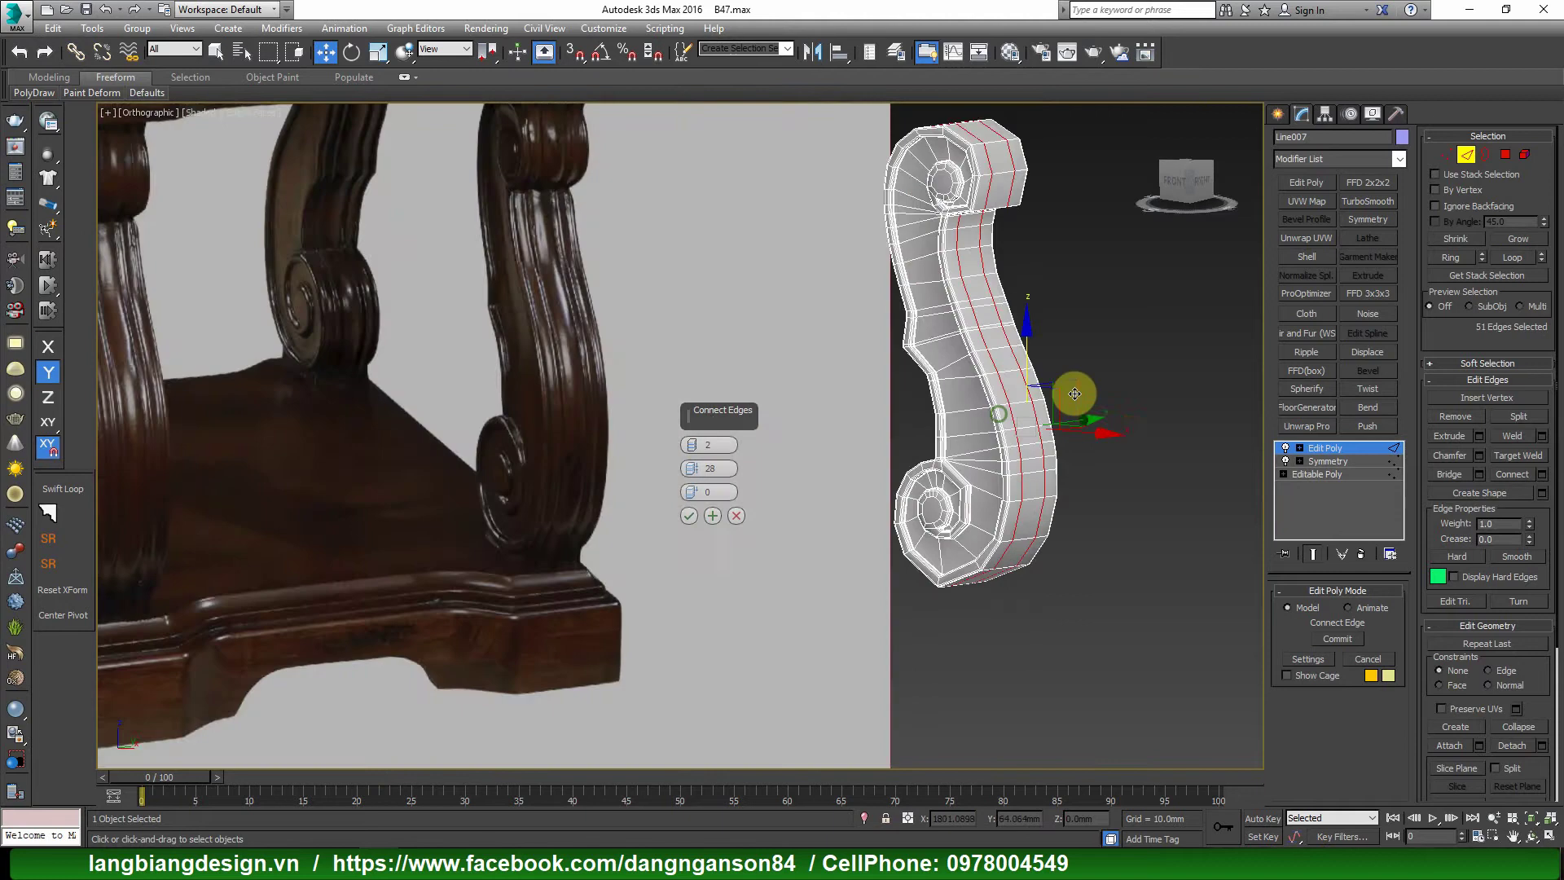
pyautogui.scroll(3, 488, 404)
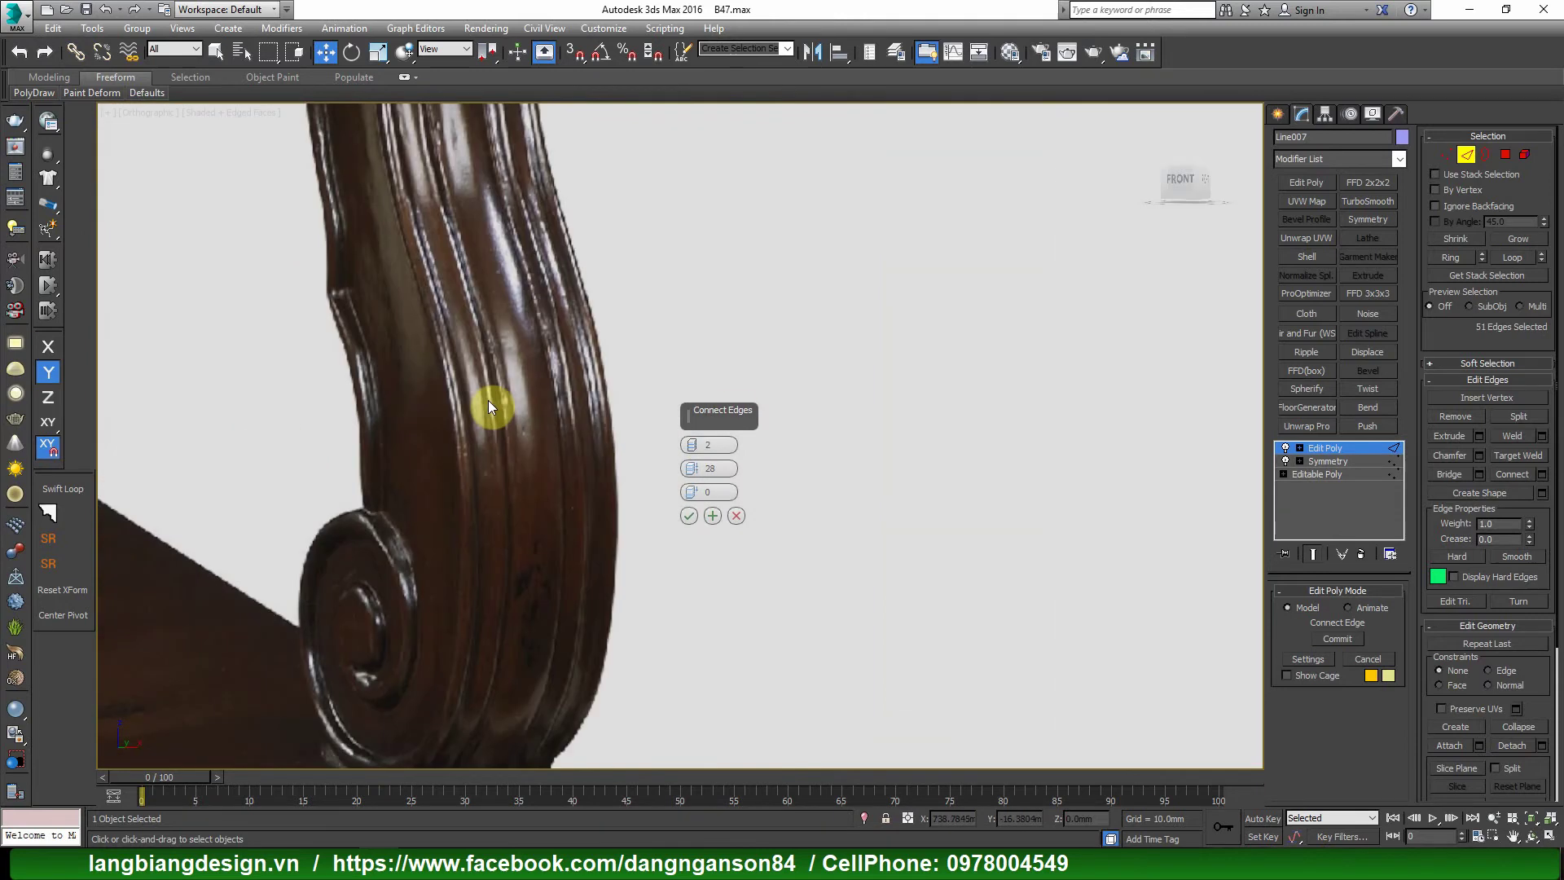
pyautogui.scroll(-4, 815, 414)
pyautogui.moveTo(1037, 419)
pyautogui.keyDown('alt'); pyautogui.mouseDown(button='middle')
pyautogui.moveTo(994, 447)
pyautogui.moveTo(1233, 448)
pyautogui.moveTo(1048, 461)
pyautogui.mouseUp(button='middle'); pyautogui.keyUp('alt')
pyautogui.scroll(3, 1176, 447)
pyautogui.moveTo(693, 468); pyautogui.dragTo(695, 474)
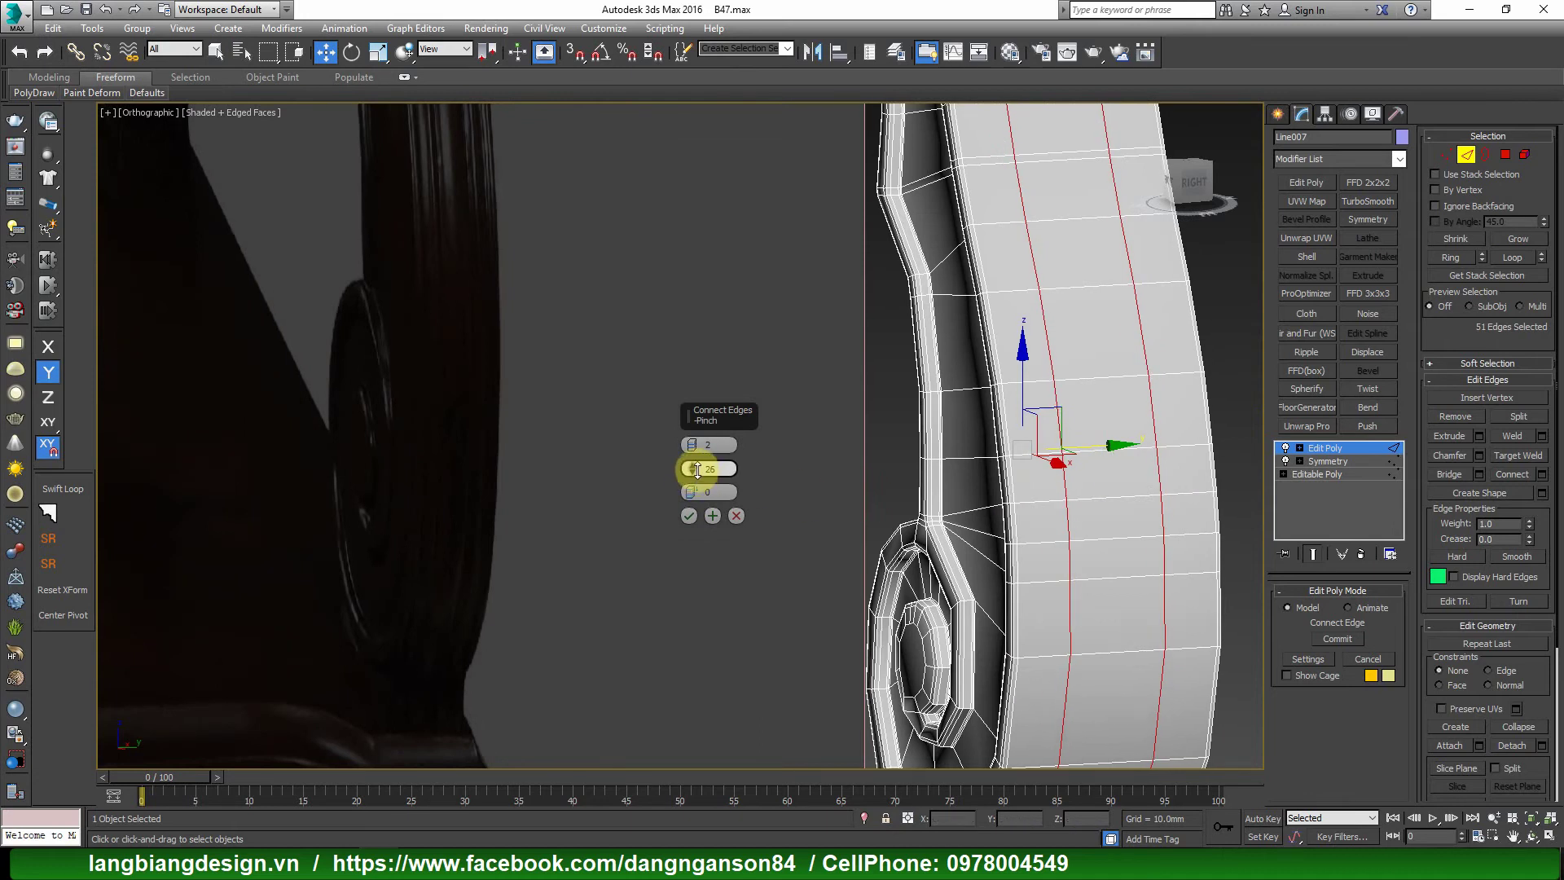
pyautogui.click(688, 515)
pyautogui.scroll(-5, 1189, 430)
pyautogui.scroll(7, 1186, 424)
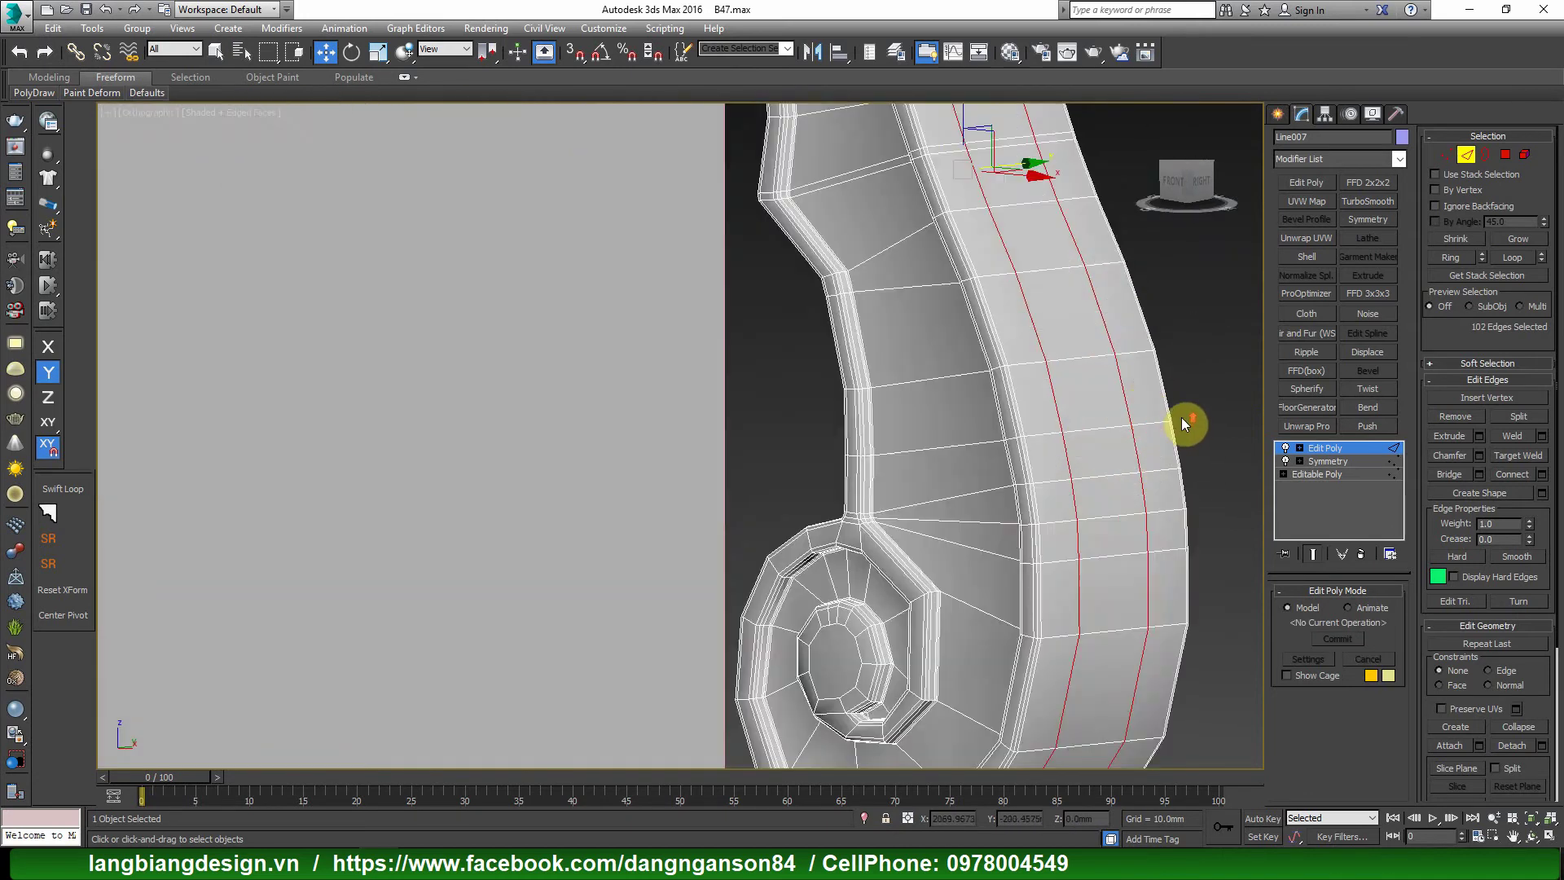
pyautogui.moveTo(1183, 422)
pyautogui.keyDown('alt'); pyautogui.mouseDown(button='middle')
pyautogui.moveTo(1092, 349)
pyautogui.moveTo(1096, 433)
pyautogui.moveTo(1063, 428)
pyautogui.moveTo(1141, 436)
pyautogui.mouseUp(button='middle'); pyautogui.keyUp('alt')
pyautogui.scroll(5, 806, 465)
pyautogui.scroll(-5, 858, 463)
pyautogui.keyDown('alt'); pyautogui.moveTo(859, 463); pyautogui.dragTo(1106, 455, button='middle'); pyautogui.keyUp('alt')
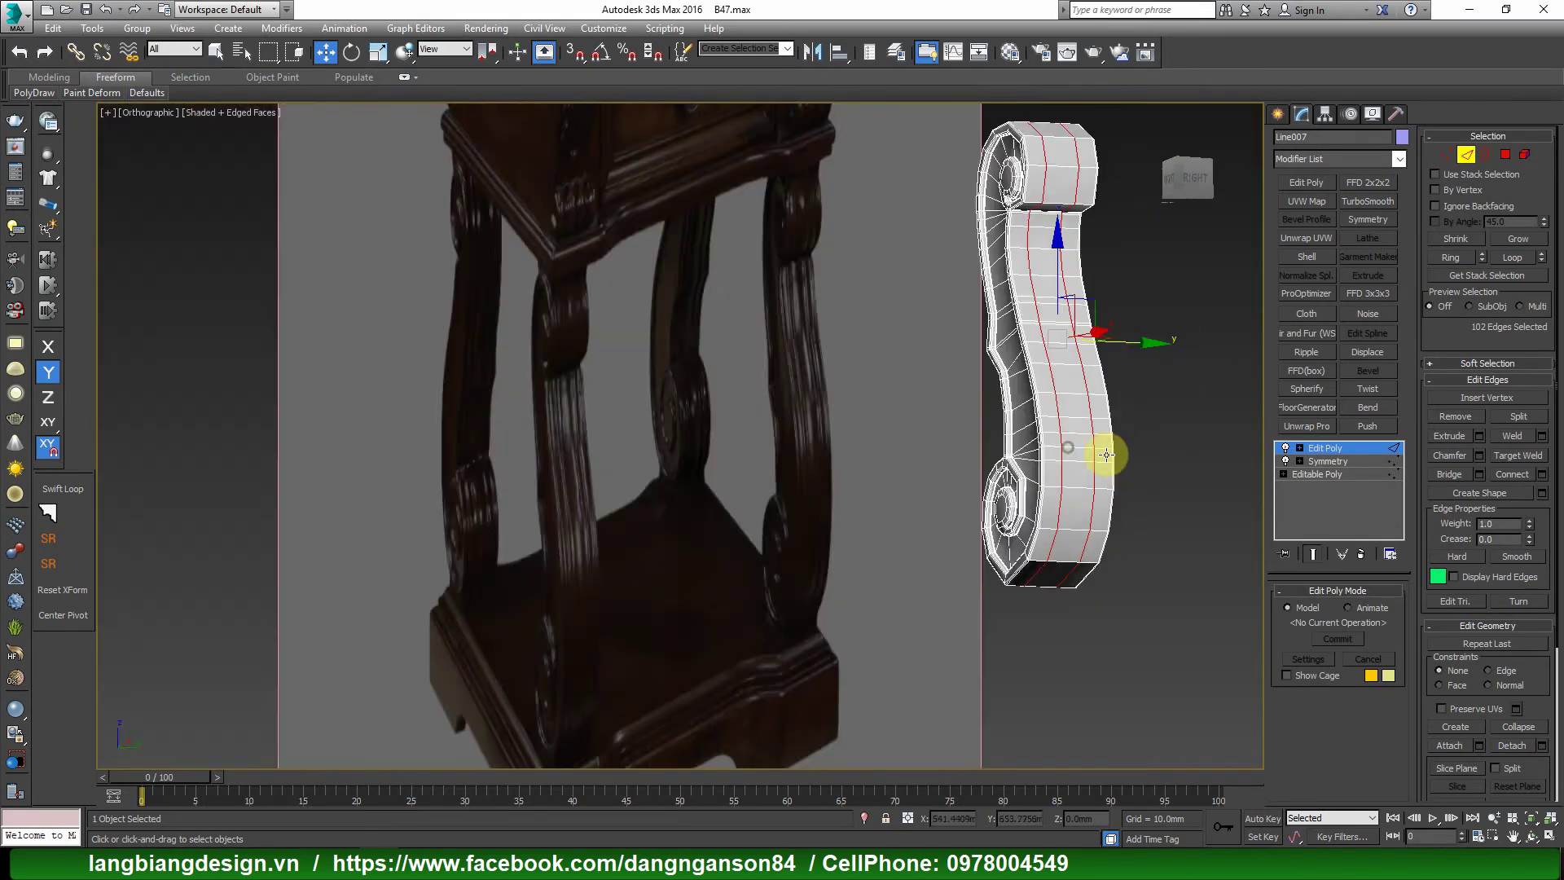
pyautogui.scroll(3, 1105, 455)
# Chamfer the two new connected edges slightly wider and confirm.
pyautogui.scroll(2, 1141, 440)
pyautogui.rightClick(1178, 427)
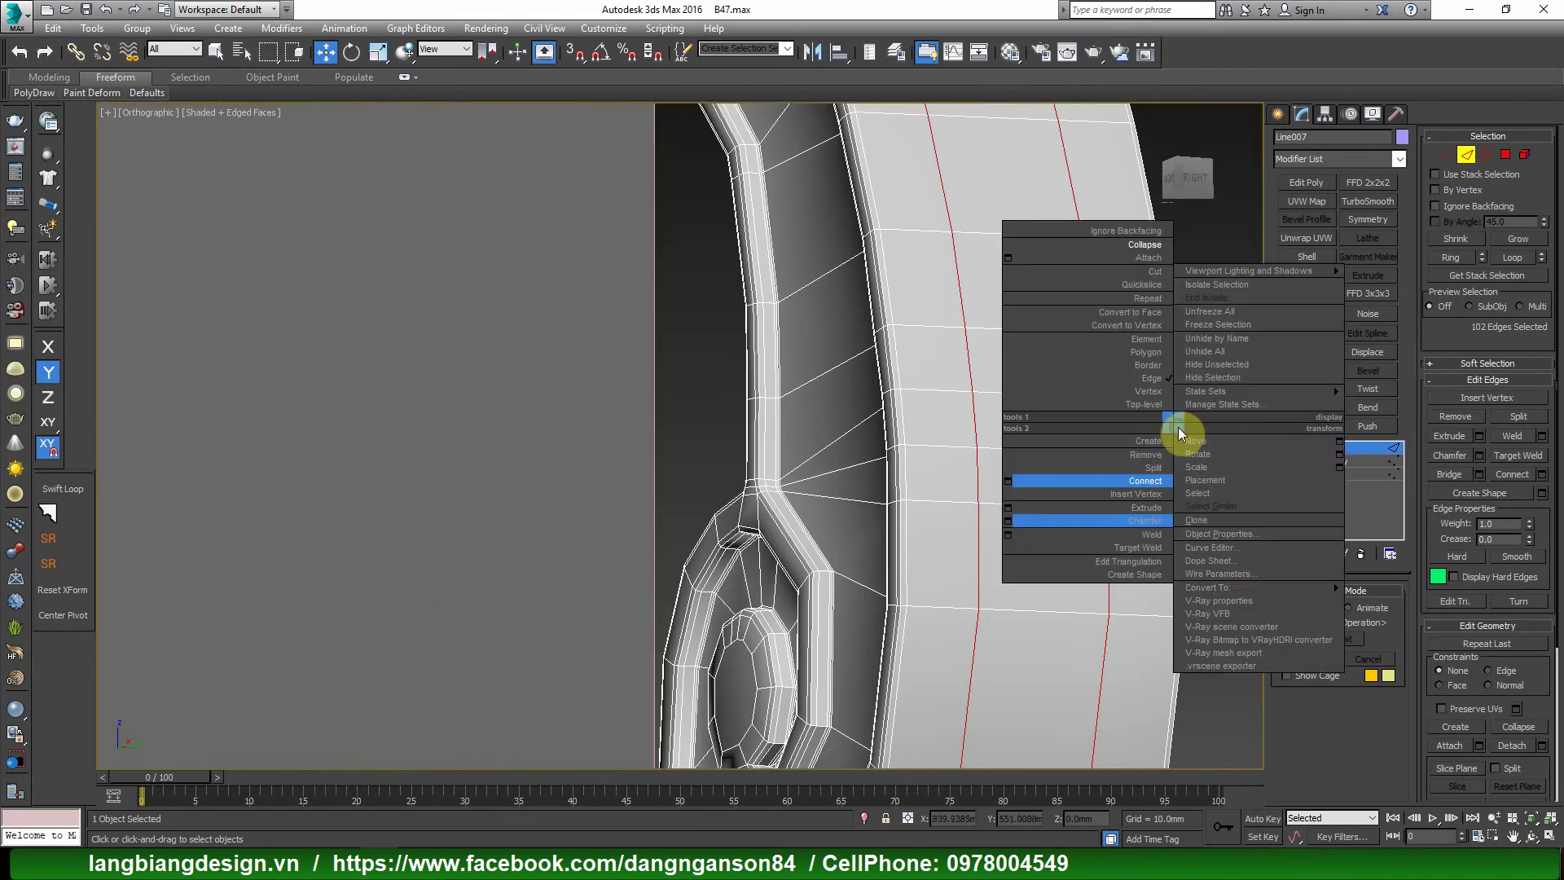
pyautogui.click(1008, 522)
pyautogui.scroll(2, 1031, 507)
pyautogui.scroll(2, 1030, 507)
pyautogui.moveTo(694, 470); pyautogui.dragTo(694, 461)
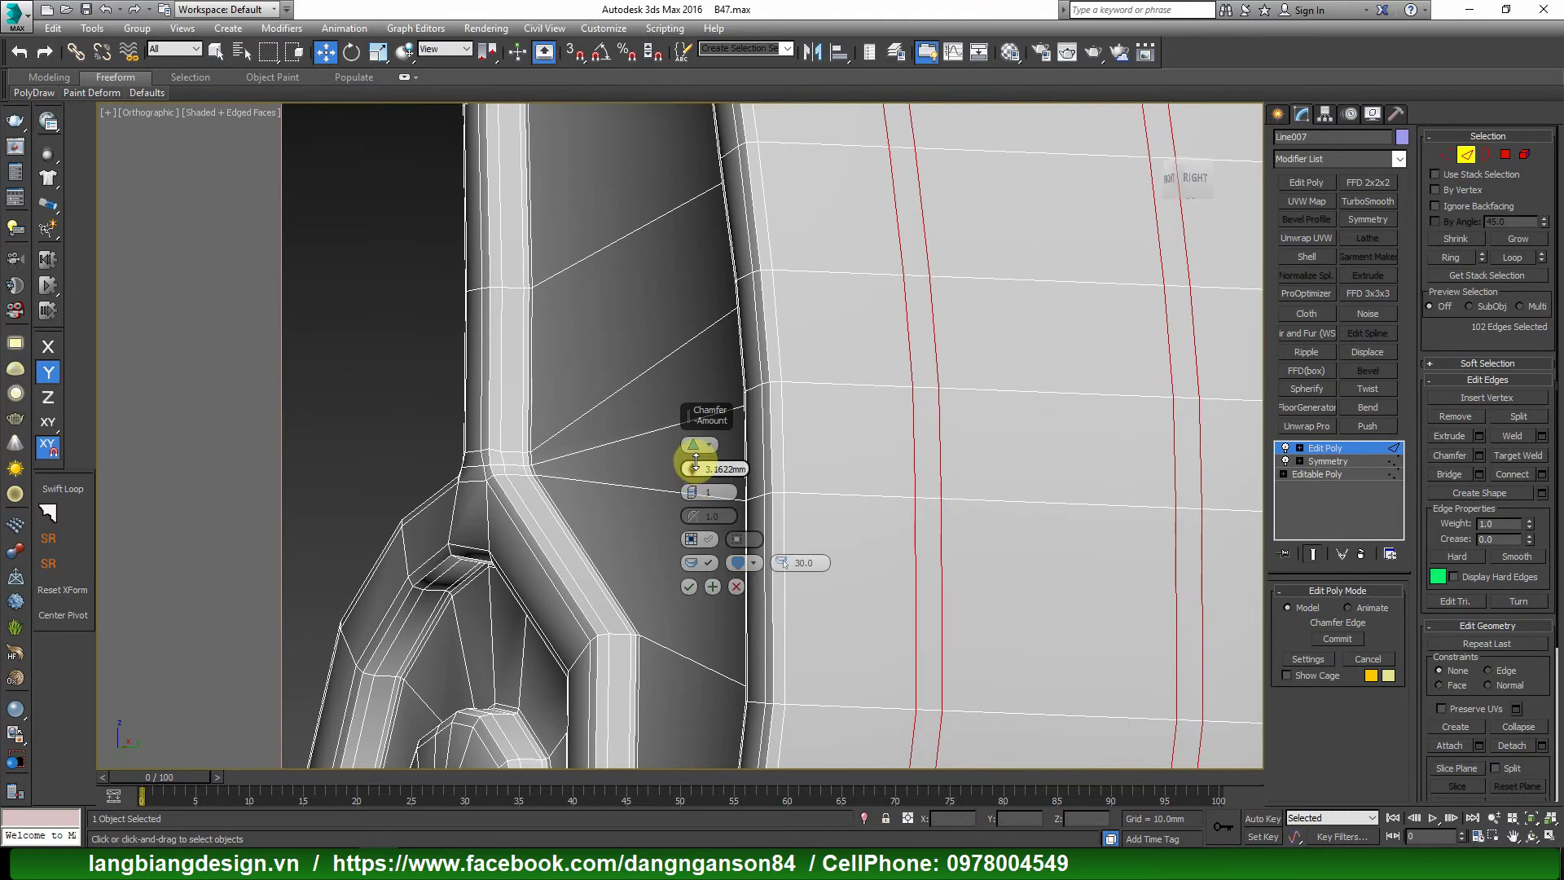
pyautogui.click(691, 585)
pyautogui.scroll(-2, 881, 515)
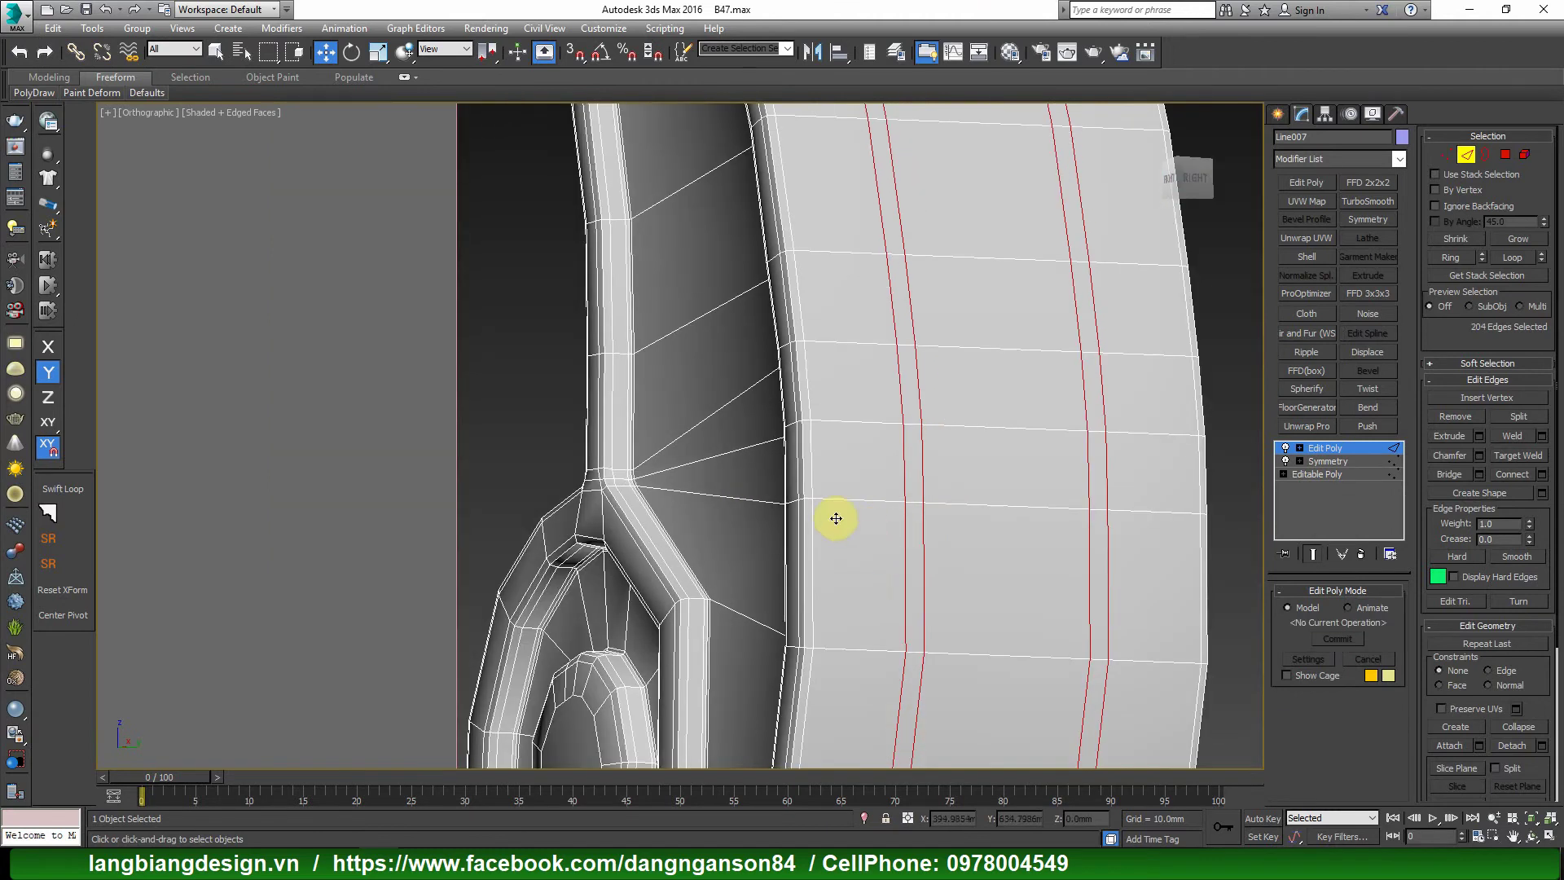
pyautogui.scroll(-1, 871, 517)
pyautogui.scroll(-3, 977, 481)
pyautogui.scroll(2, 1002, 461)
pyautogui.scroll(1, 1197, 437)
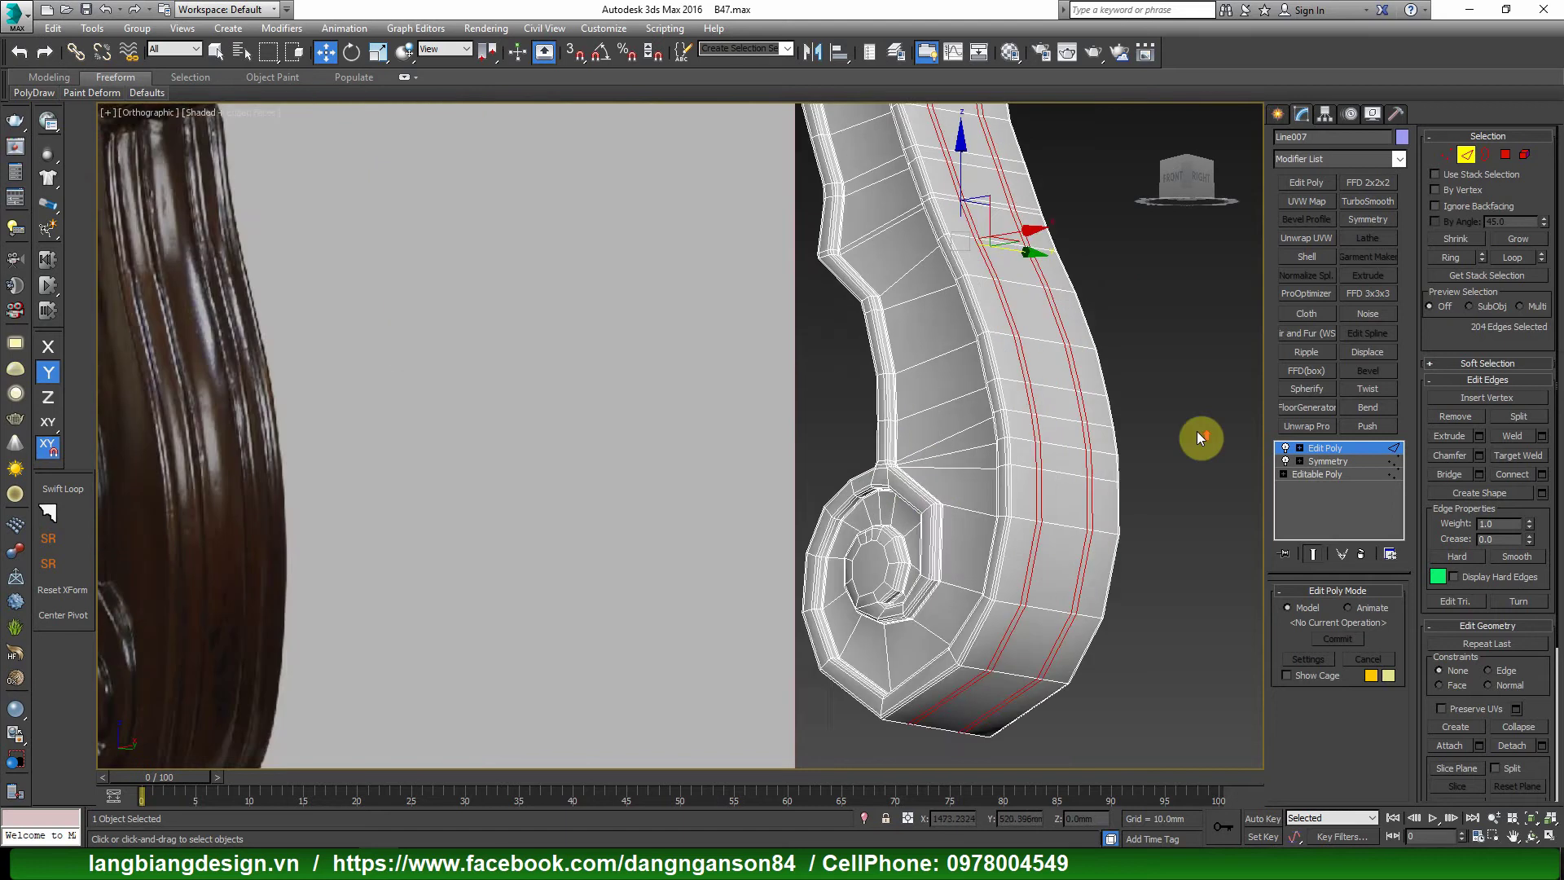
pyautogui.scroll(2, 1058, 478)
pyautogui.scroll(2, 890, 488)
pyautogui.scroll(2, 931, 464)
pyautogui.scroll(1, 931, 454)
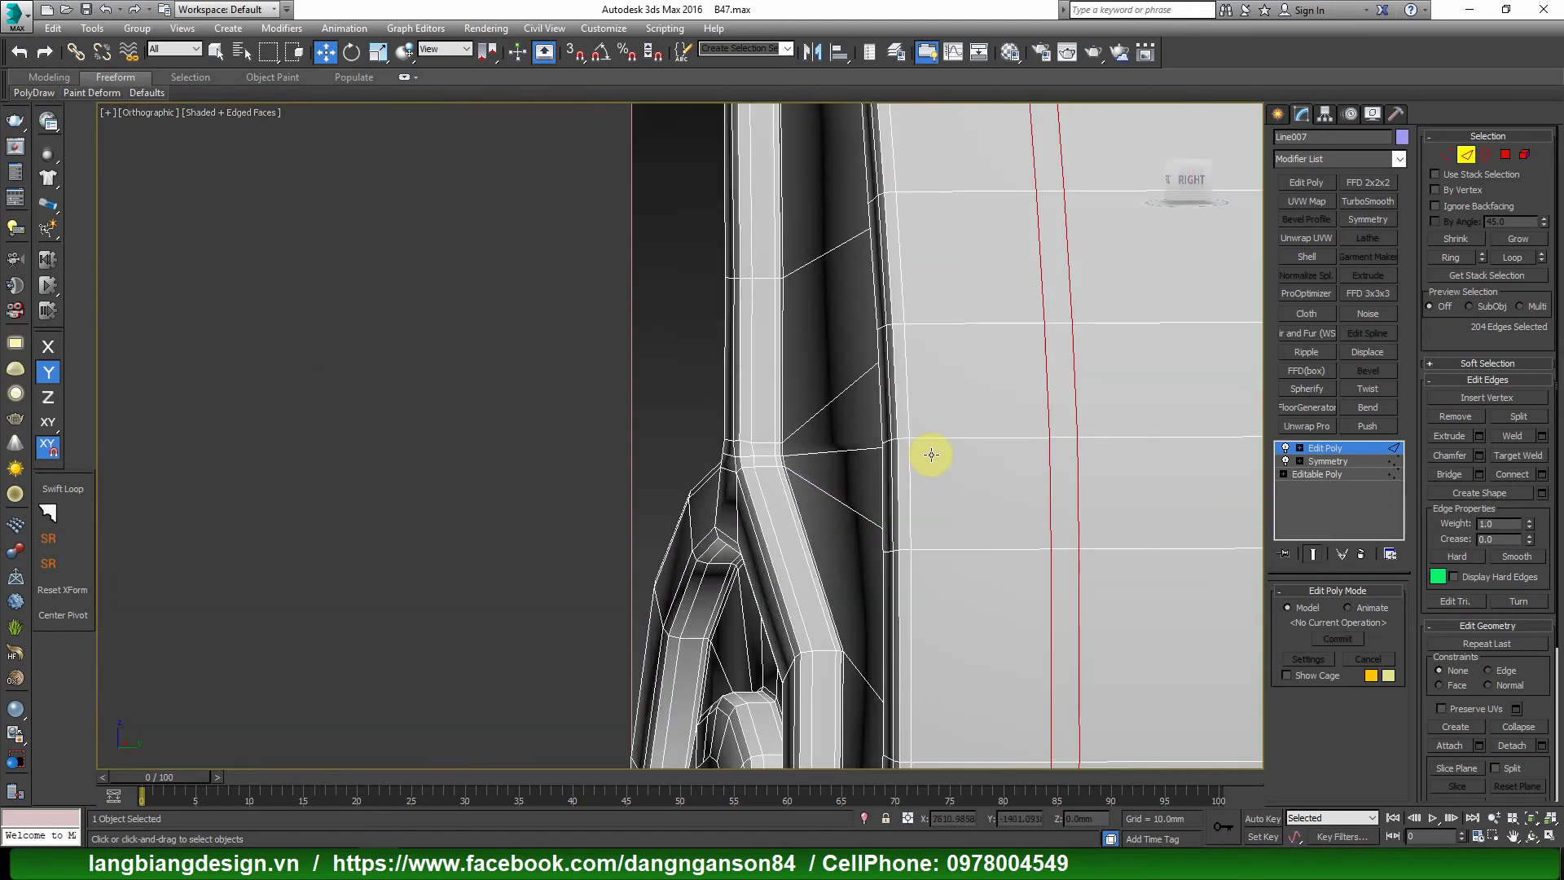
pyautogui.scroll(-3, 931, 453)
pyautogui.scroll(3, 928, 481)
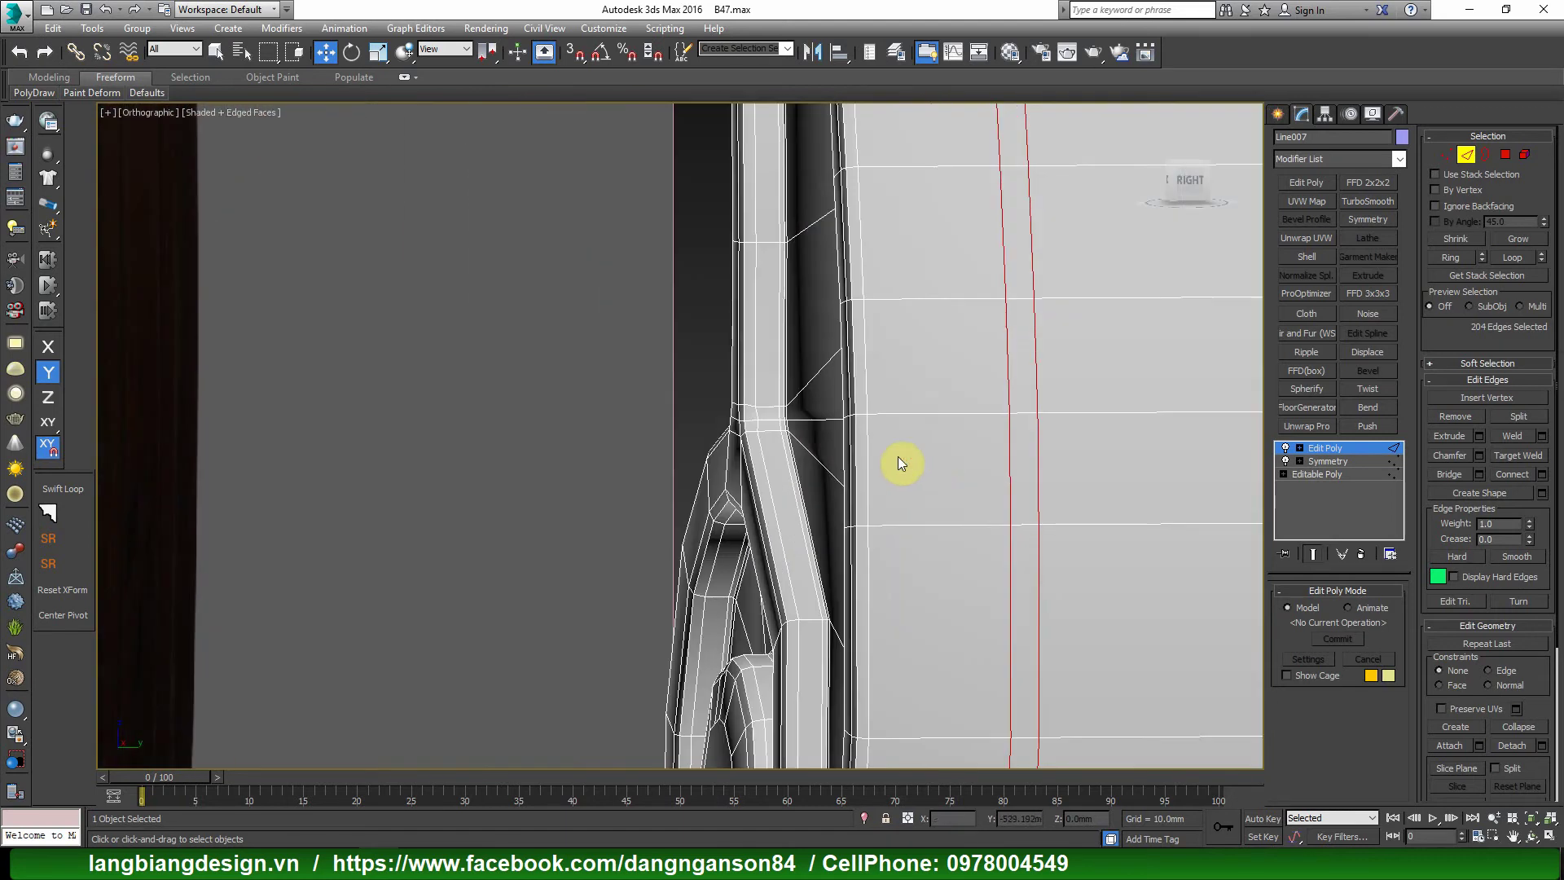
# Try Swift Loop, then cancel it and return to the leg's right-side view.
pyautogui.hotkey('alt', 'shift', 'w')
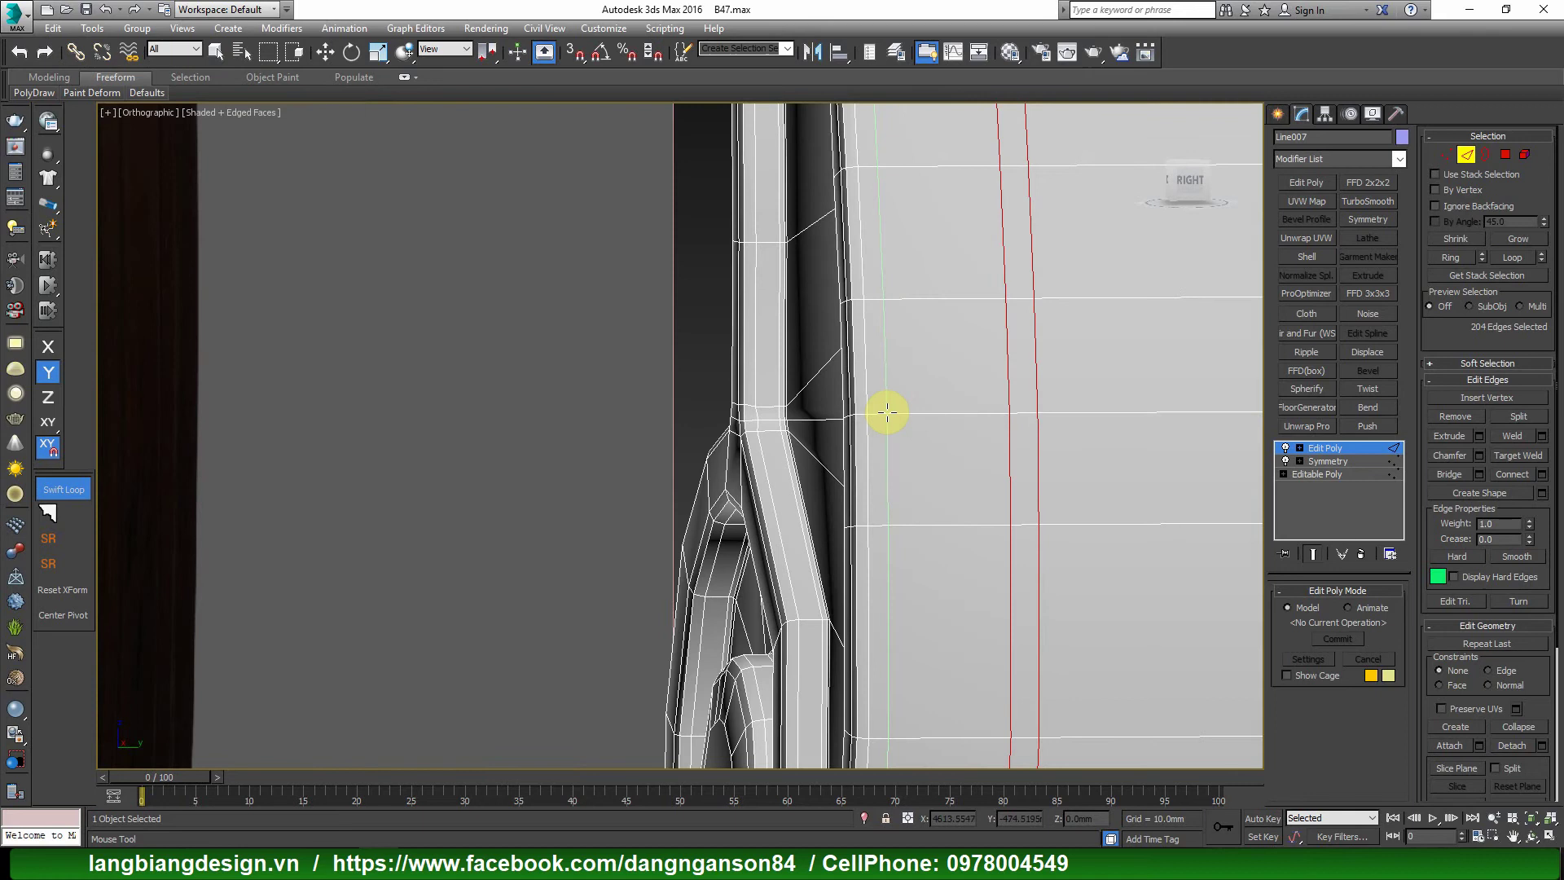
pyautogui.scroll(-1, 886, 412)
pyautogui.scroll(-2, 880, 443)
pyautogui.press('w')
pyautogui.scroll(-2, 1036, 443)
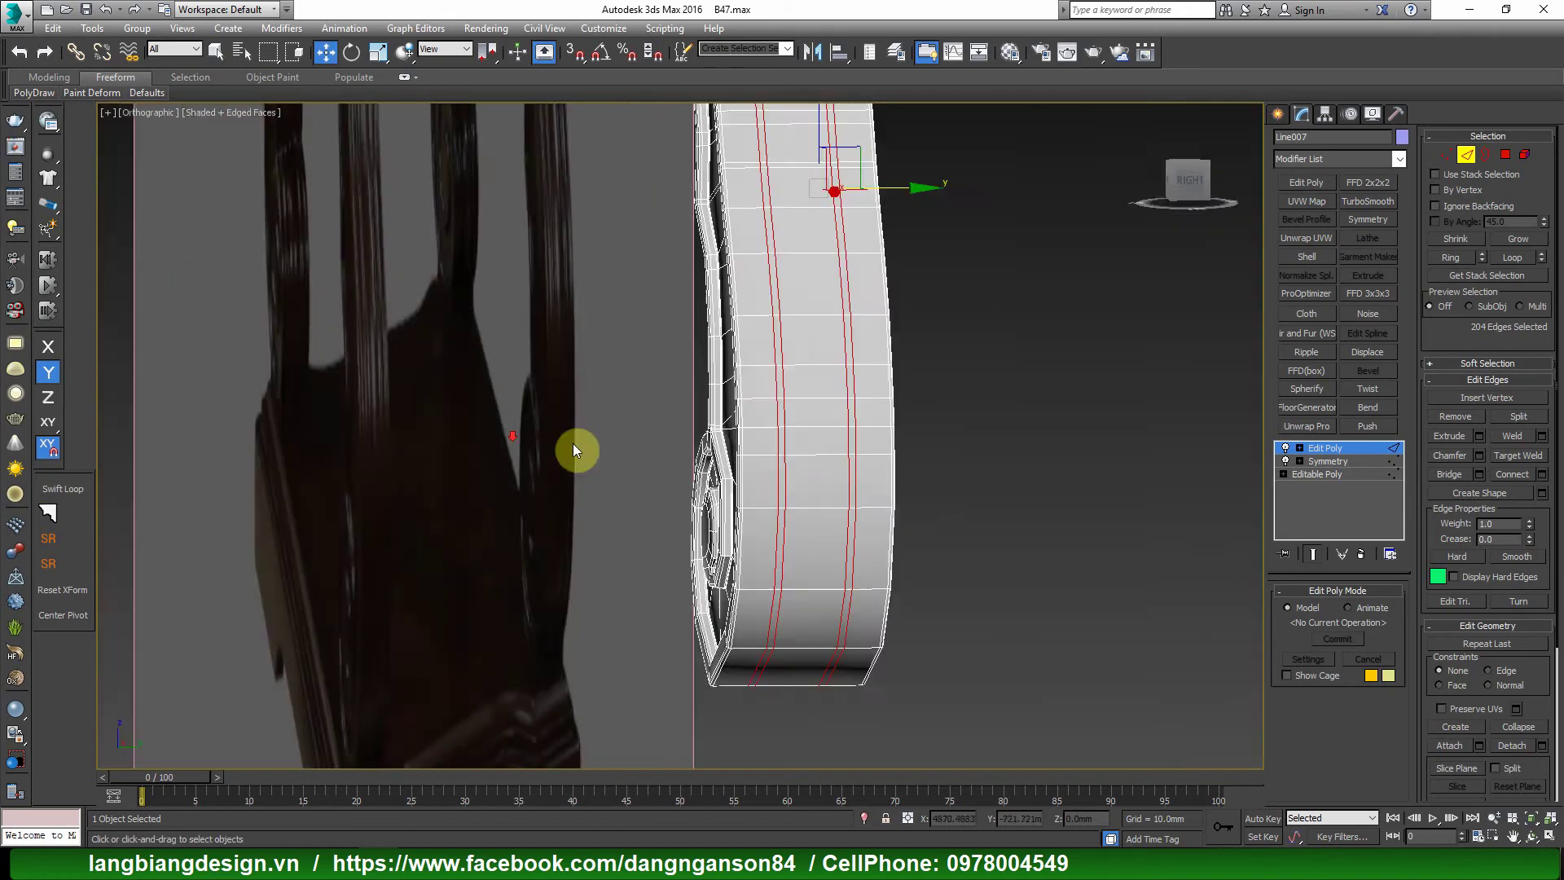
pyautogui.keyDown('alt'); pyautogui.moveTo(574, 445); pyautogui.dragTo(725, 426, button='middle'); pyautogui.keyUp('alt')
pyautogui.scroll(3, 478, 429)
pyautogui.scroll(3, 638, 410)
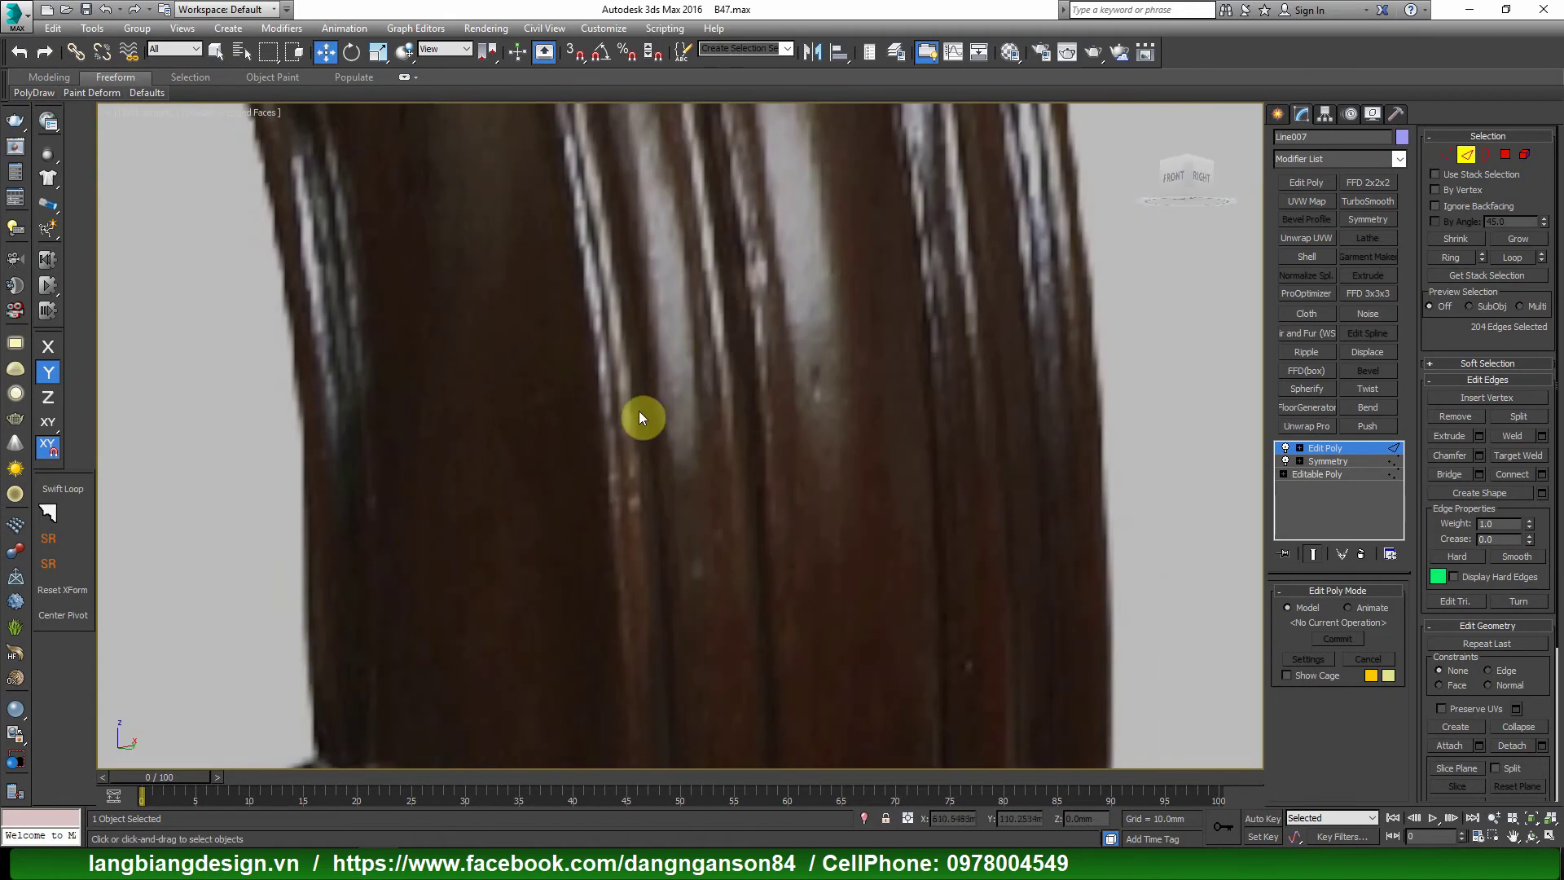
pyautogui.scroll(-3, 644, 436)
pyautogui.hotkey('shift', 'z')
pyautogui.scroll(4, 872, 489)
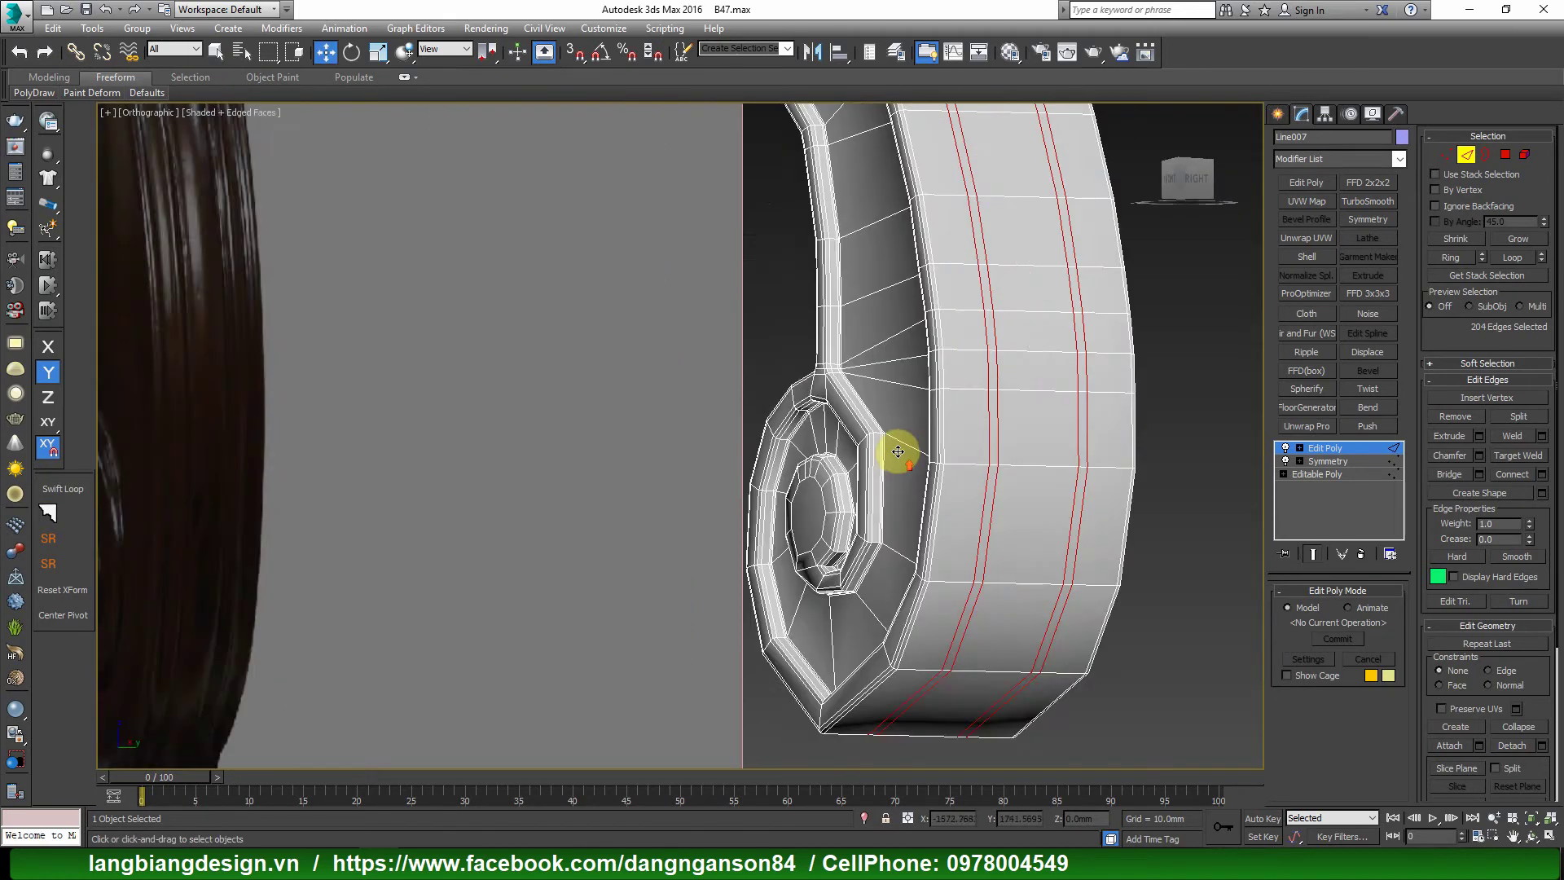
pyautogui.scroll(2, 921, 436)
pyautogui.scroll(3, 863, 416)
# Insert two vertical Swift Loop edge loops along the leg's front face.
pyautogui.hotkey('alt', 'shift', 'w')
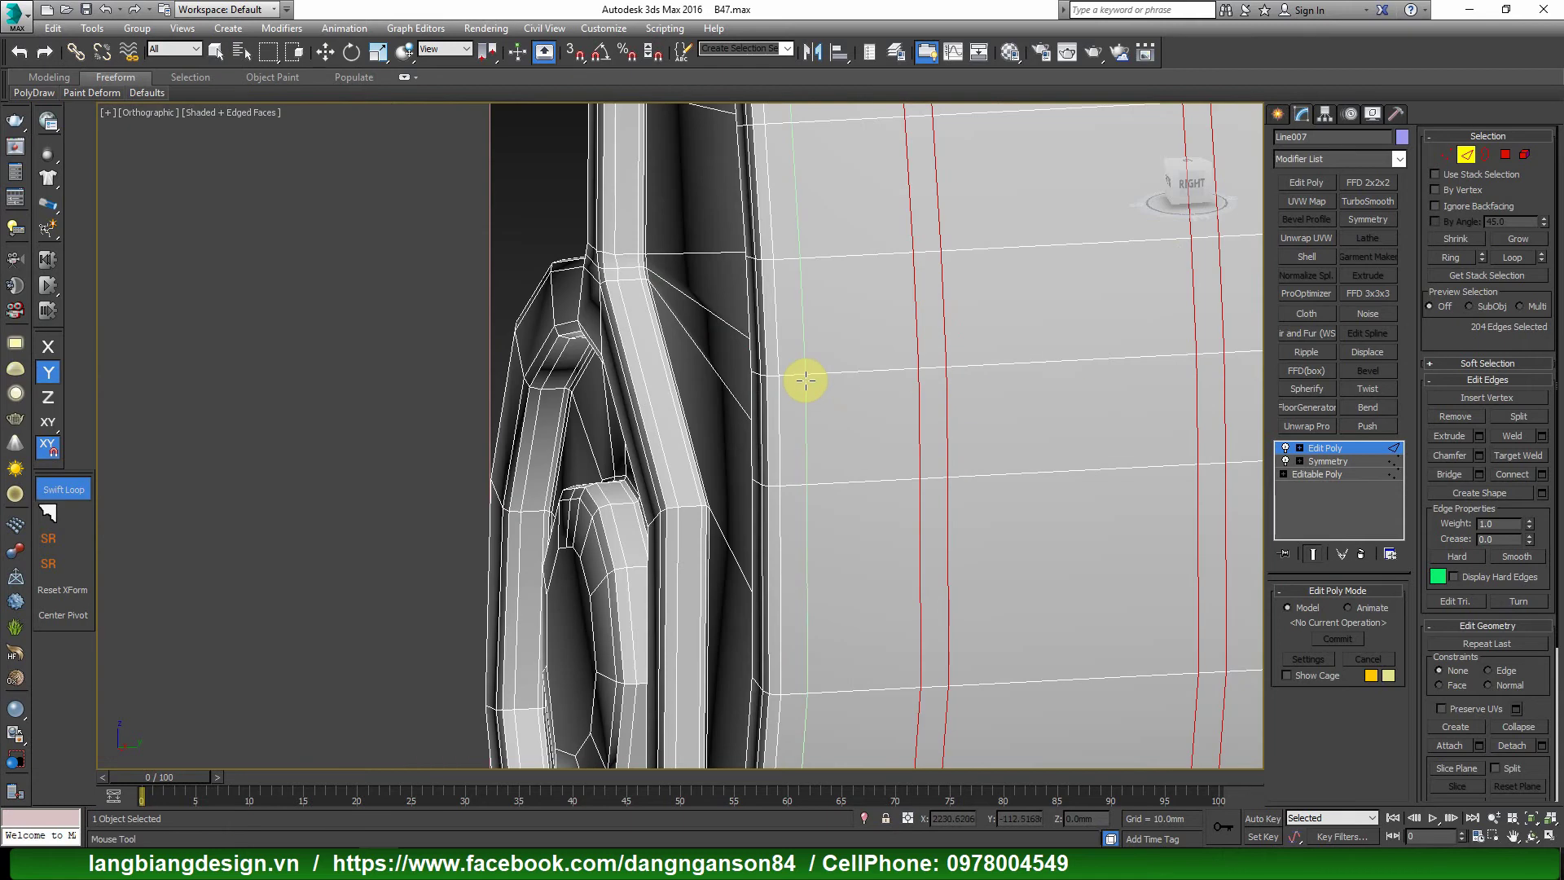
pyautogui.click(801, 379)
pyautogui.keyDown('alt'); pyautogui.moveTo(803, 377); pyautogui.dragTo(932, 447, button='middle'); pyautogui.keyUp('alt')
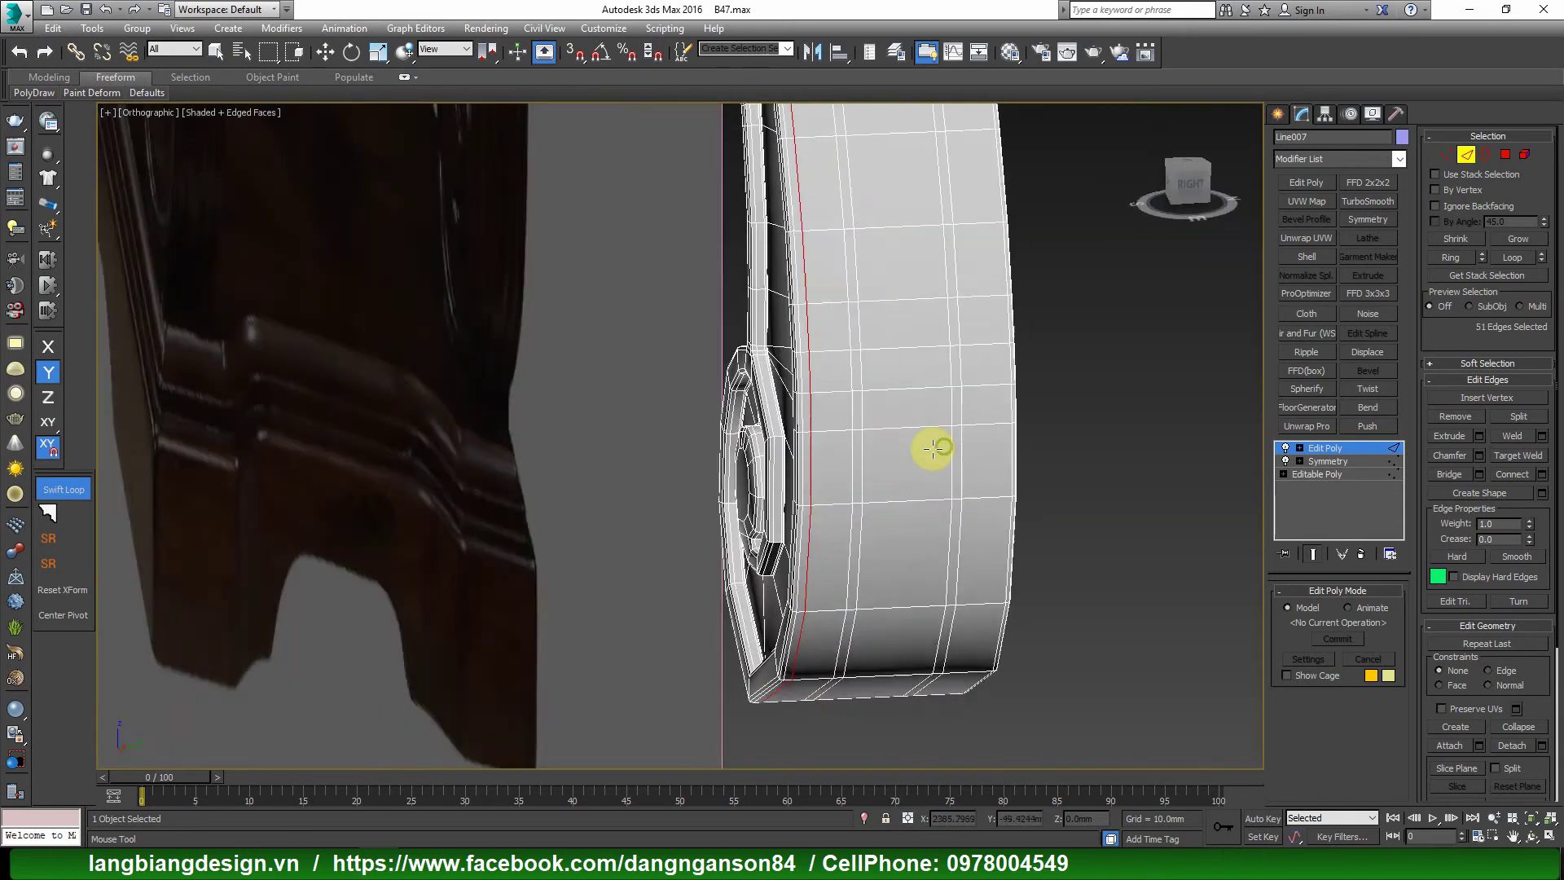
pyautogui.scroll(2, 992, 395)
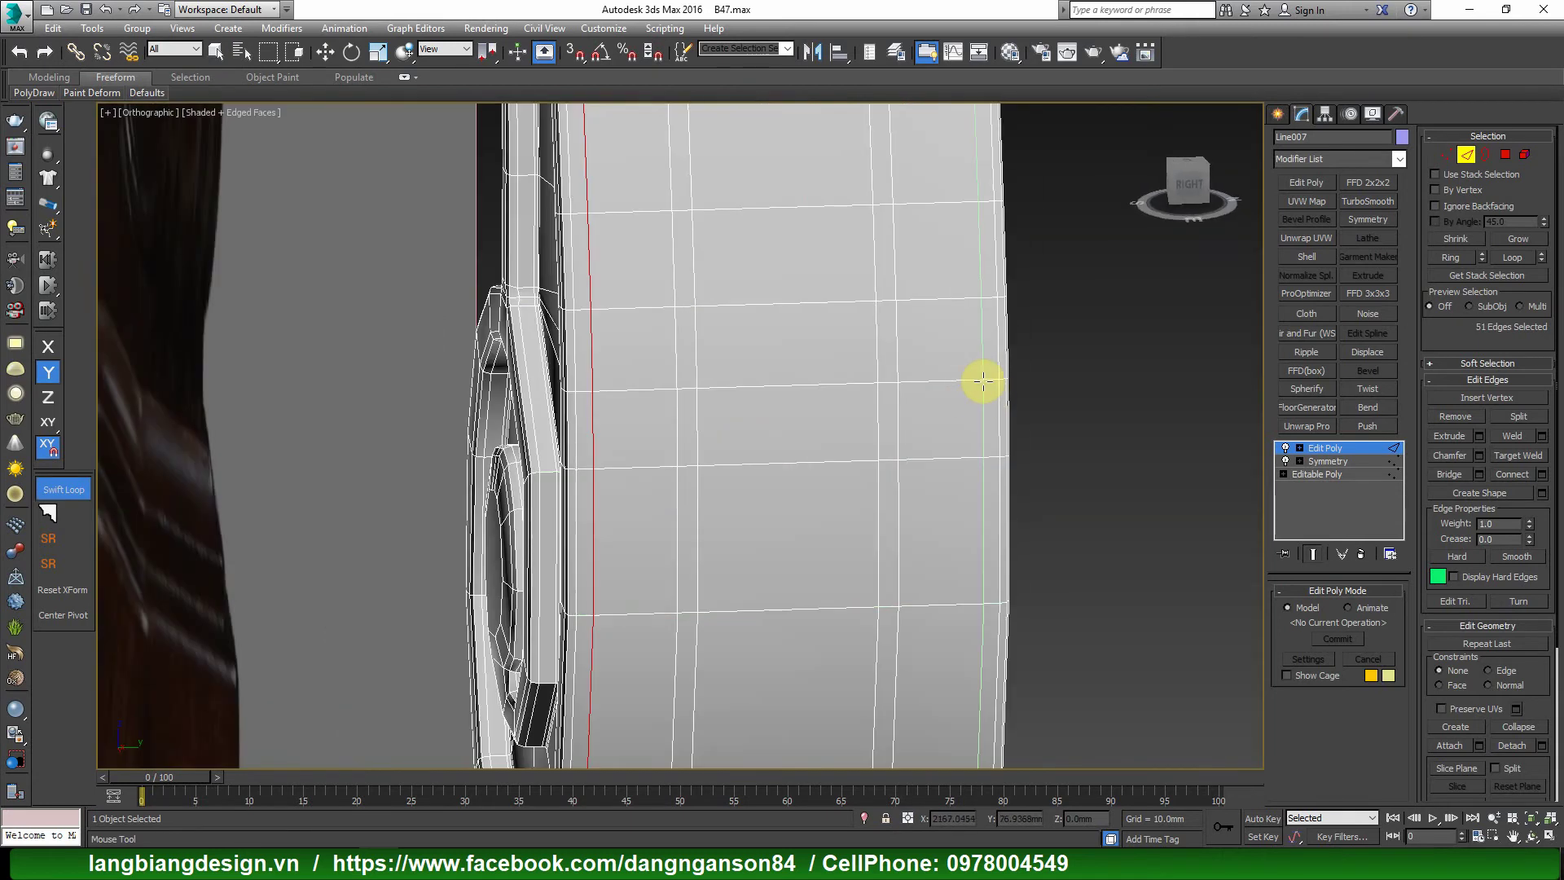
pyautogui.press('w')
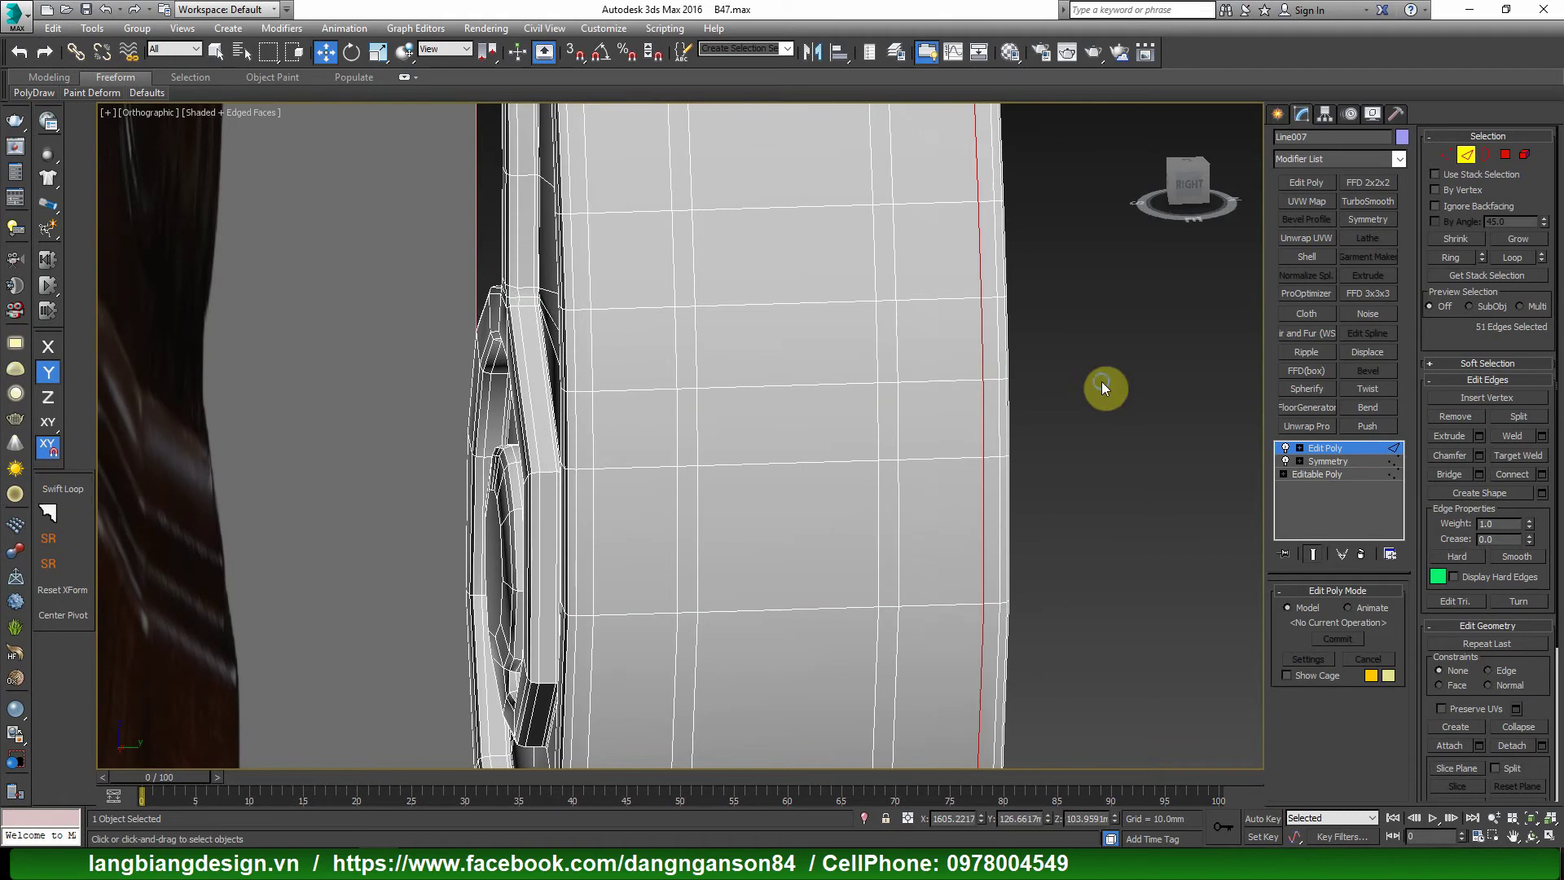
pyautogui.keyDown('alt'); pyautogui.moveTo(1102, 383); pyautogui.dragTo(828, 506, button='middle'); pyautogui.keyUp('alt')
# In Polygon mode, loop-select two vertical face strips down the leg's front.
pyautogui.press('4')
pyautogui.click(687, 510)
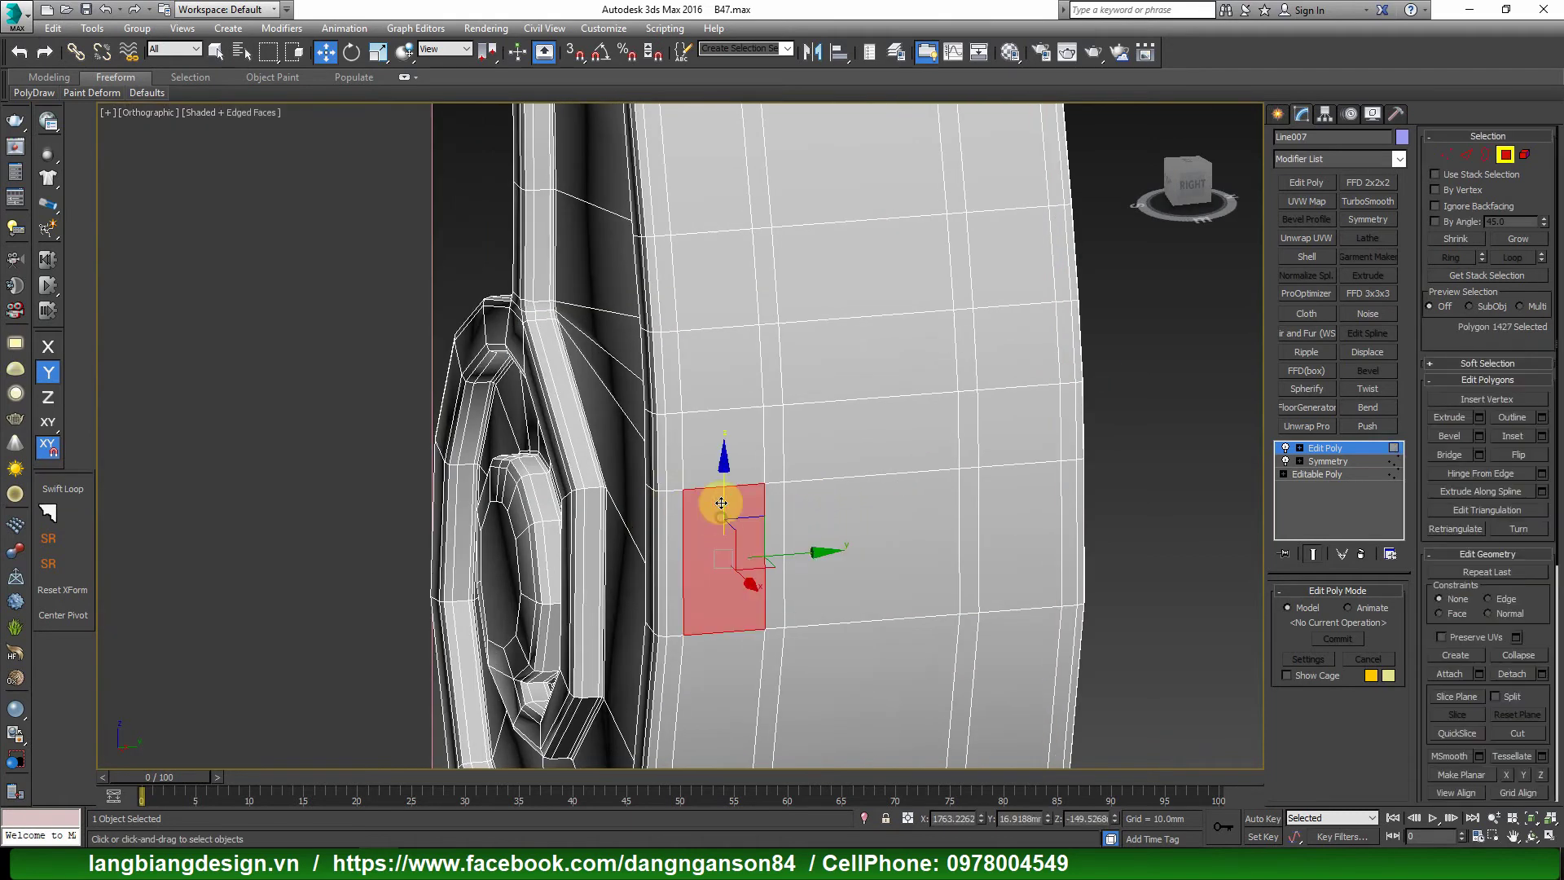
pyautogui.keyDown('shift'); pyautogui.click(715, 452); pyautogui.keyUp('shift')
pyautogui.keyDown('ctrl'); pyautogui.click(1036, 524); pyautogui.keyUp('ctrl')
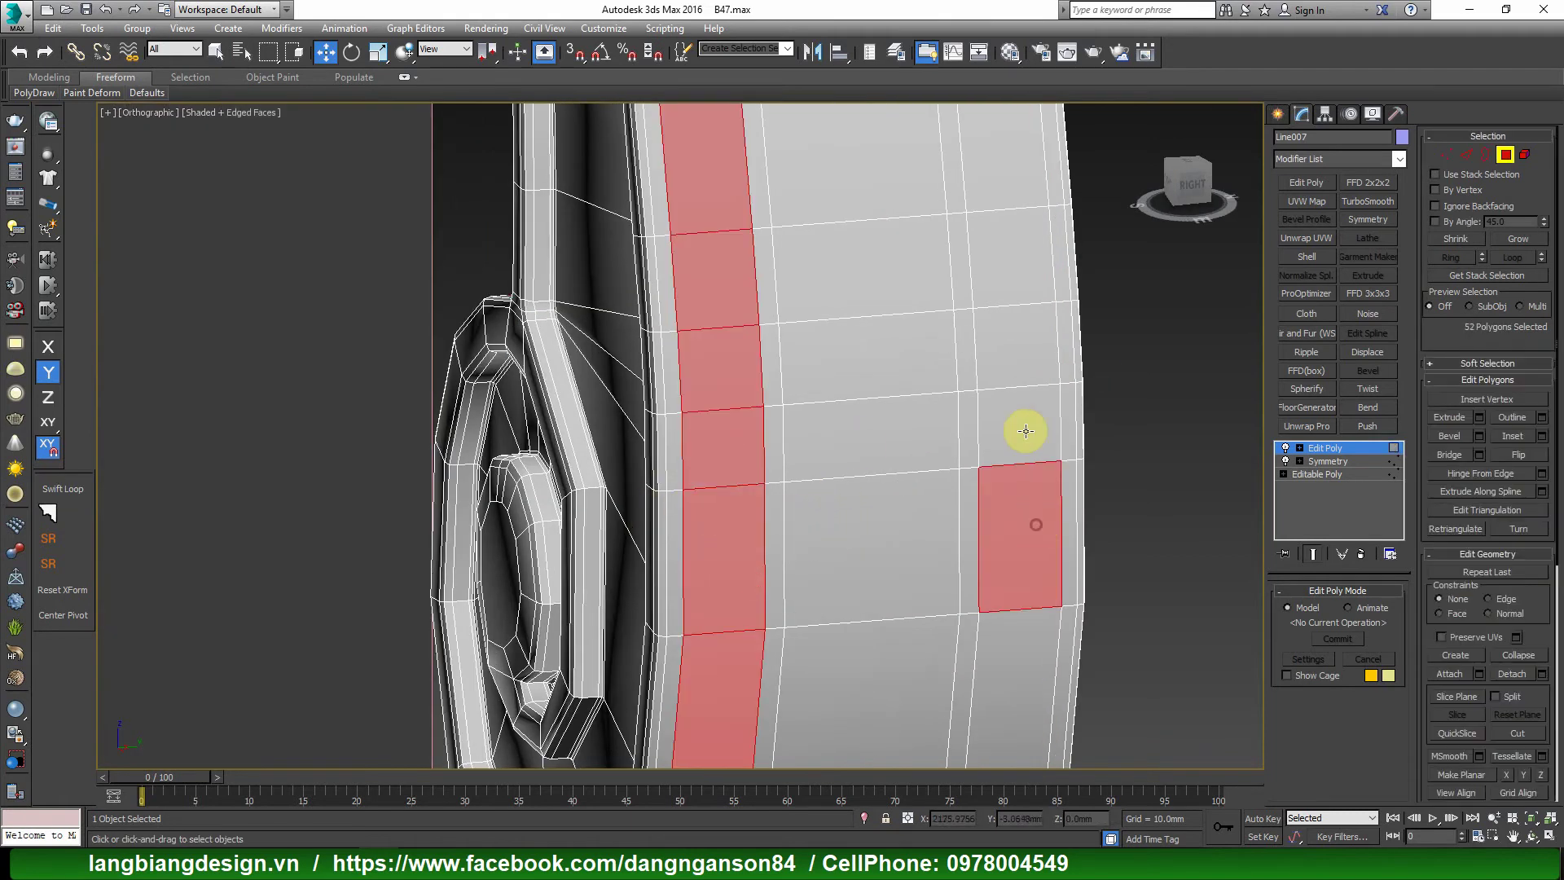
pyautogui.keyDown('shift'); pyautogui.click(1023, 429); pyautogui.keyUp('shift')
pyautogui.scroll(-5, 1023, 456)
pyautogui.moveTo(1023, 488)
pyautogui.keyDown('alt'); pyautogui.mouseDown(button='middle')
pyautogui.moveTo(1081, 419)
pyautogui.moveTo(1145, 401)
pyautogui.moveTo(1180, 485)
pyautogui.moveTo(1110, 524)
pyautogui.mouseUp(button='middle'); pyautogui.keyUp('alt')
pyautogui.scroll(5, 1020, 329)
pyautogui.moveTo(1019, 329)
pyautogui.keyDown('alt'); pyautogui.mouseDown(button='middle')
pyautogui.moveTo(1075, 541)
pyautogui.moveTo(1019, 314)
pyautogui.mouseUp(button='middle'); pyautogui.keyUp('alt')
# From the front view, Alt-drag to deselect the faces around the top curl.
pyautogui.click(1182, 196)
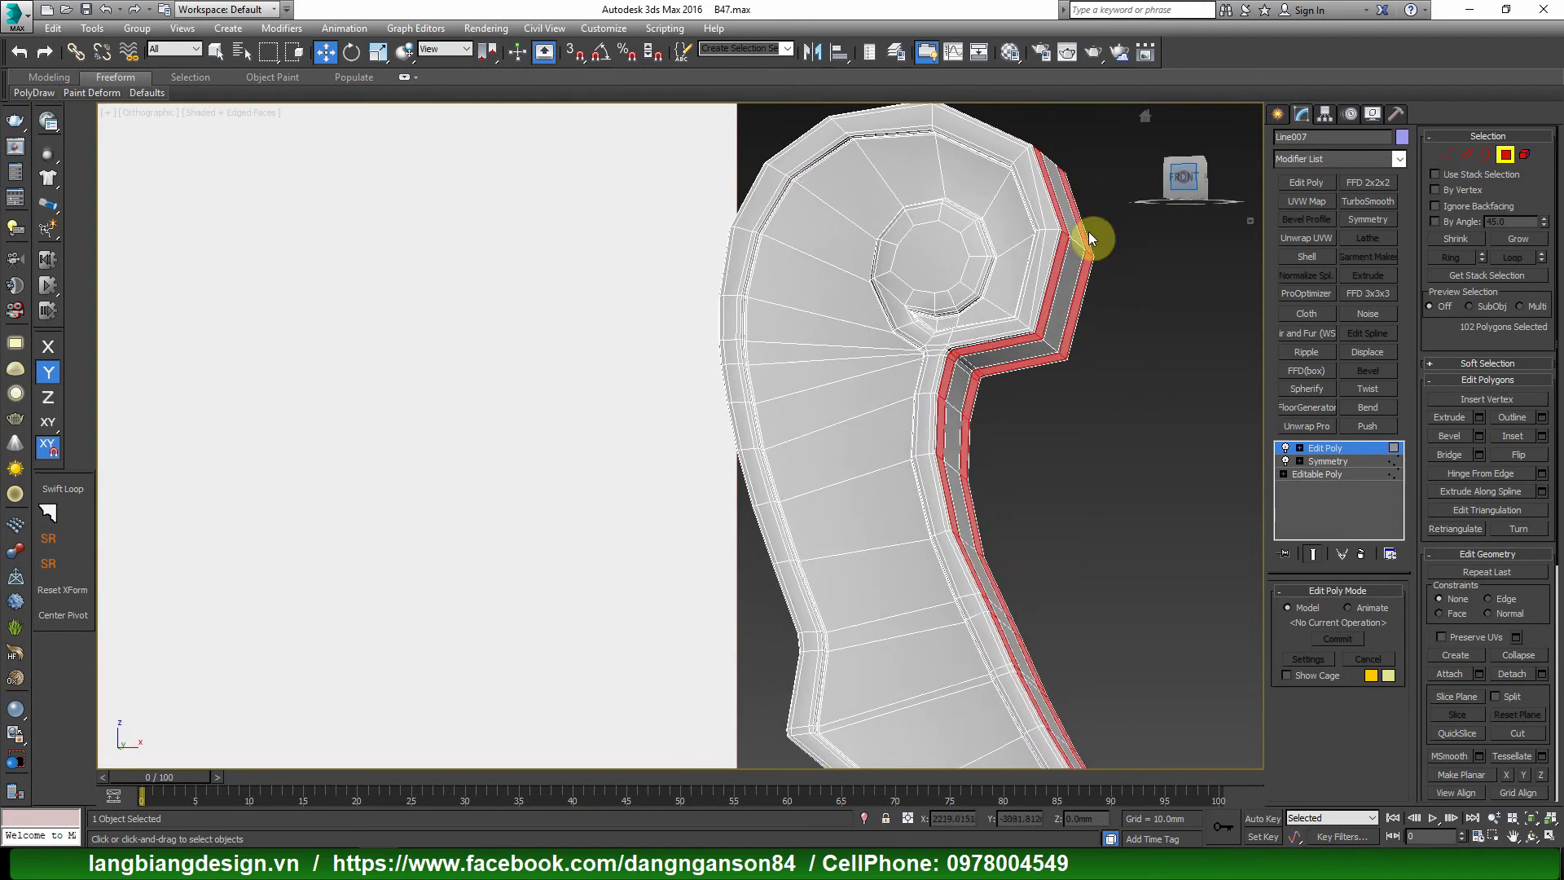
pyautogui.scroll(4, 1029, 423)
pyautogui.moveTo(957, 409); pyautogui.dragTo(943, 375)
pyautogui.moveTo(921, 268); pyautogui.dragTo(1003, 387, button='middle')
pyautogui.scroll(-5, 663, 313)
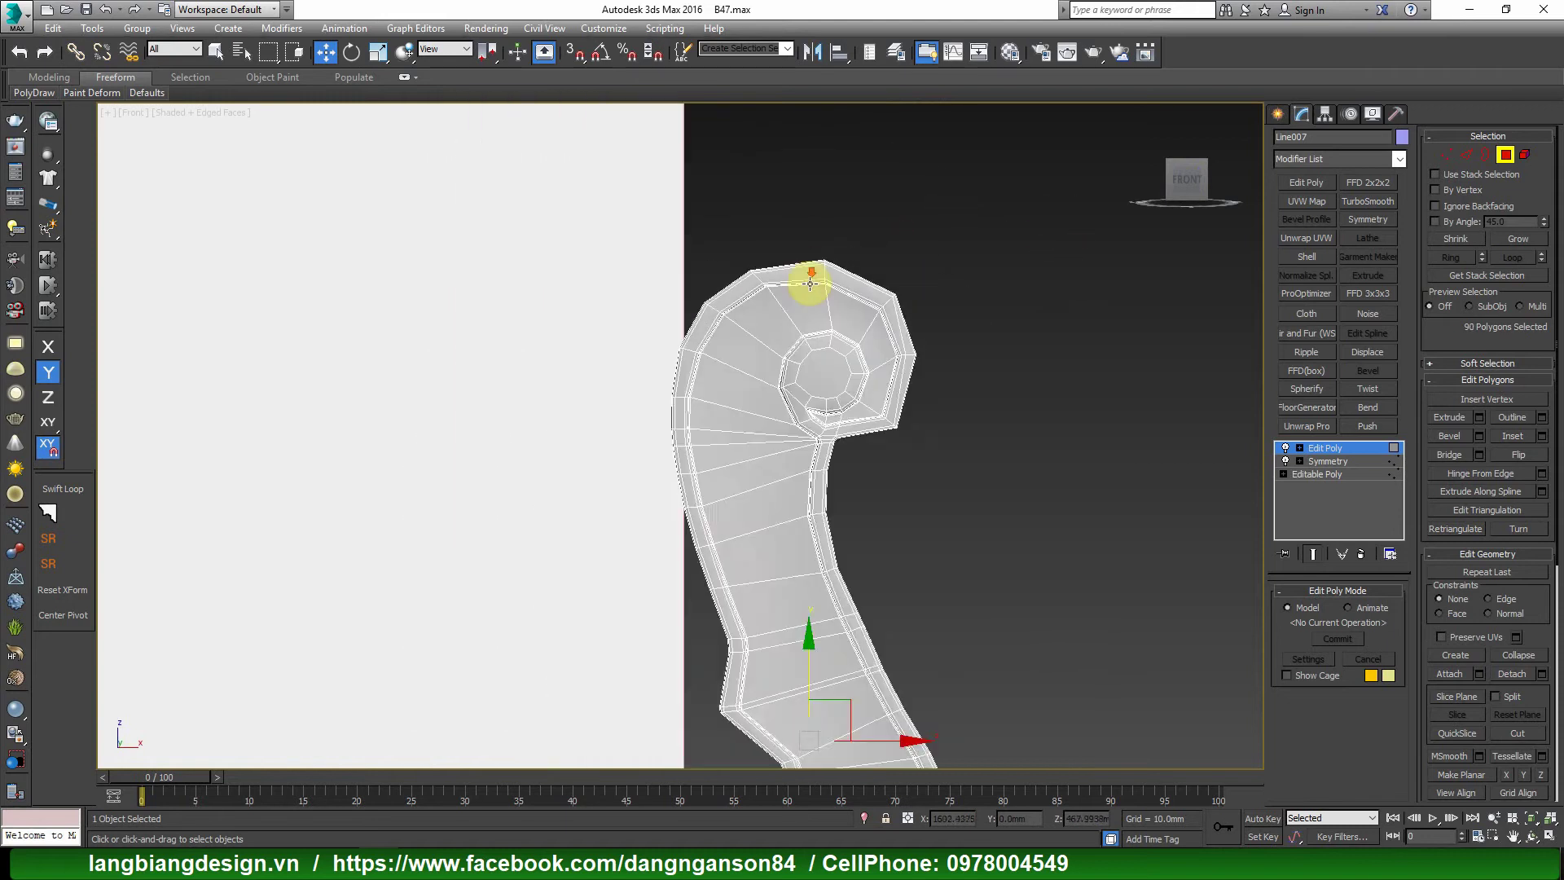
pyautogui.scroll(-1, 768, 304)
pyautogui.scroll(-3, 552, 304)
pyautogui.scroll(6, 581, 306)
pyautogui.scroll(-5, 582, 306)
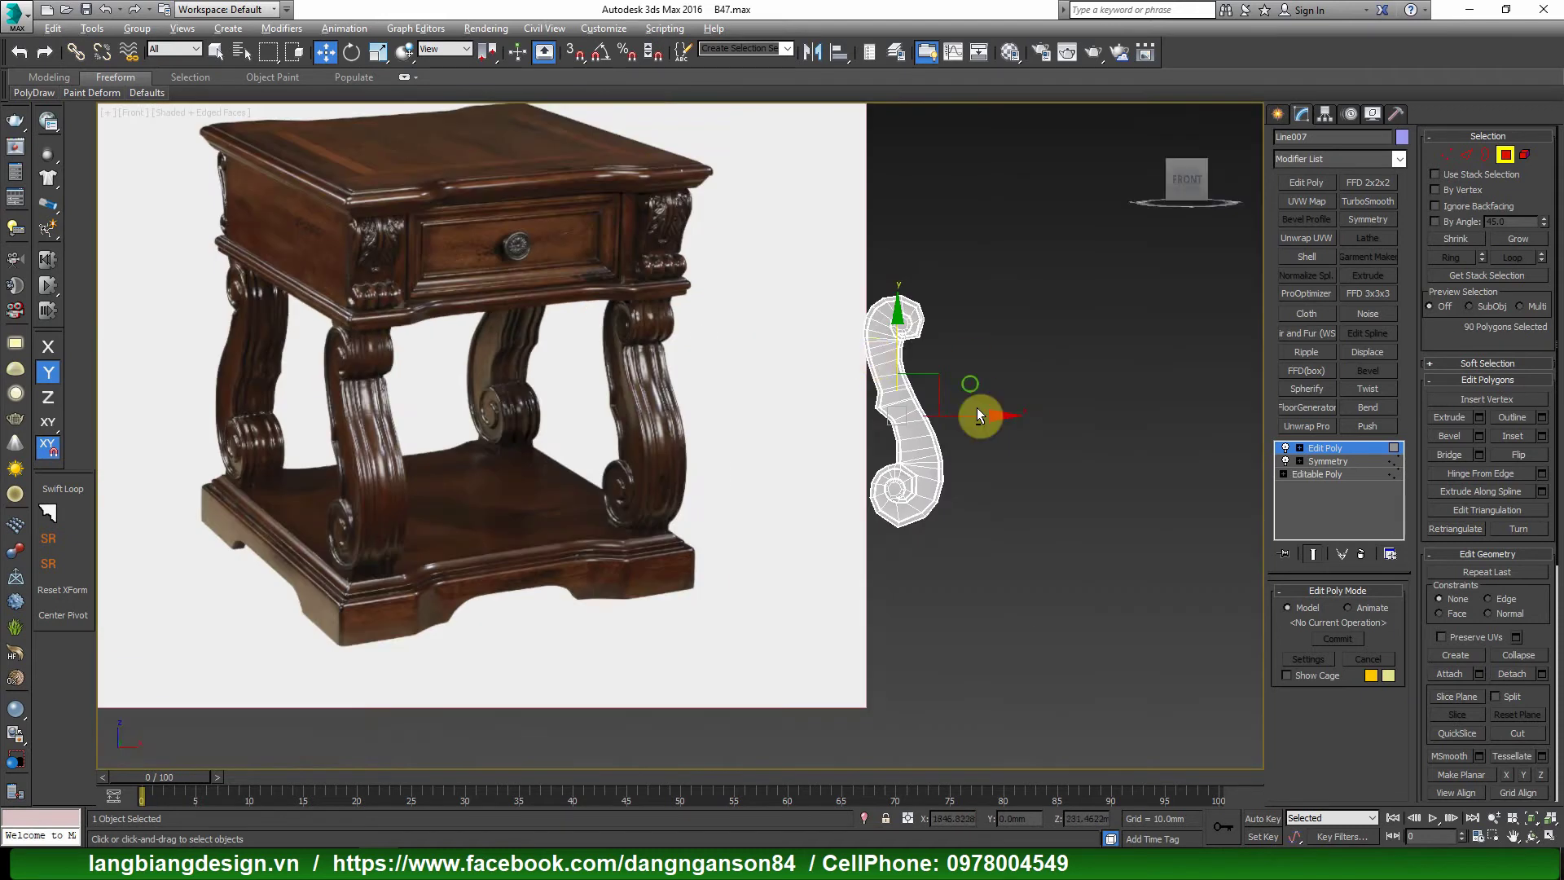
pyautogui.keyDown('alt'); pyautogui.moveTo(975, 407); pyautogui.dragTo(873, 331, button='middle'); pyautogui.keyUp('alt')
pyautogui.scroll(5, 961, 378)
pyautogui.moveTo(961, 379); pyautogui.dragTo(866, 331, button='middle')
# Deselect the remaining faces near the top curl, leaving just the two strips.
pyautogui.scroll(-2, 875, 326)
pyautogui.scroll(-5, 924, 408)
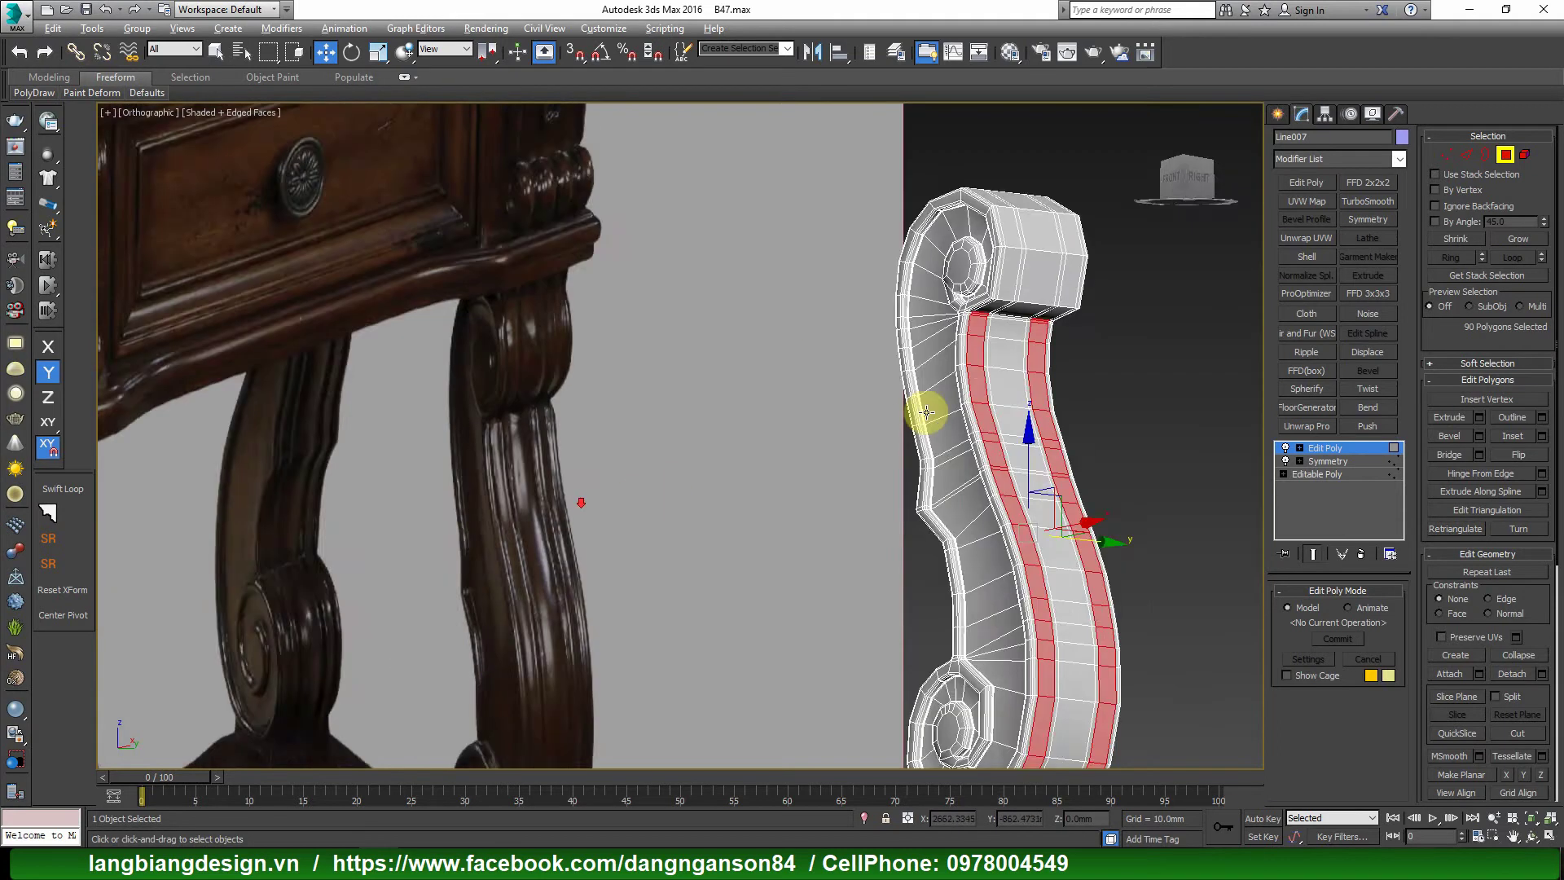
pyautogui.scroll(5, 850, 422)
pyautogui.scroll(2, 1072, 367)
pyautogui.keyDown('alt'); pyautogui.moveTo(1072, 367); pyautogui.dragTo(1213, 212, button='middle'); pyautogui.keyUp('alt')
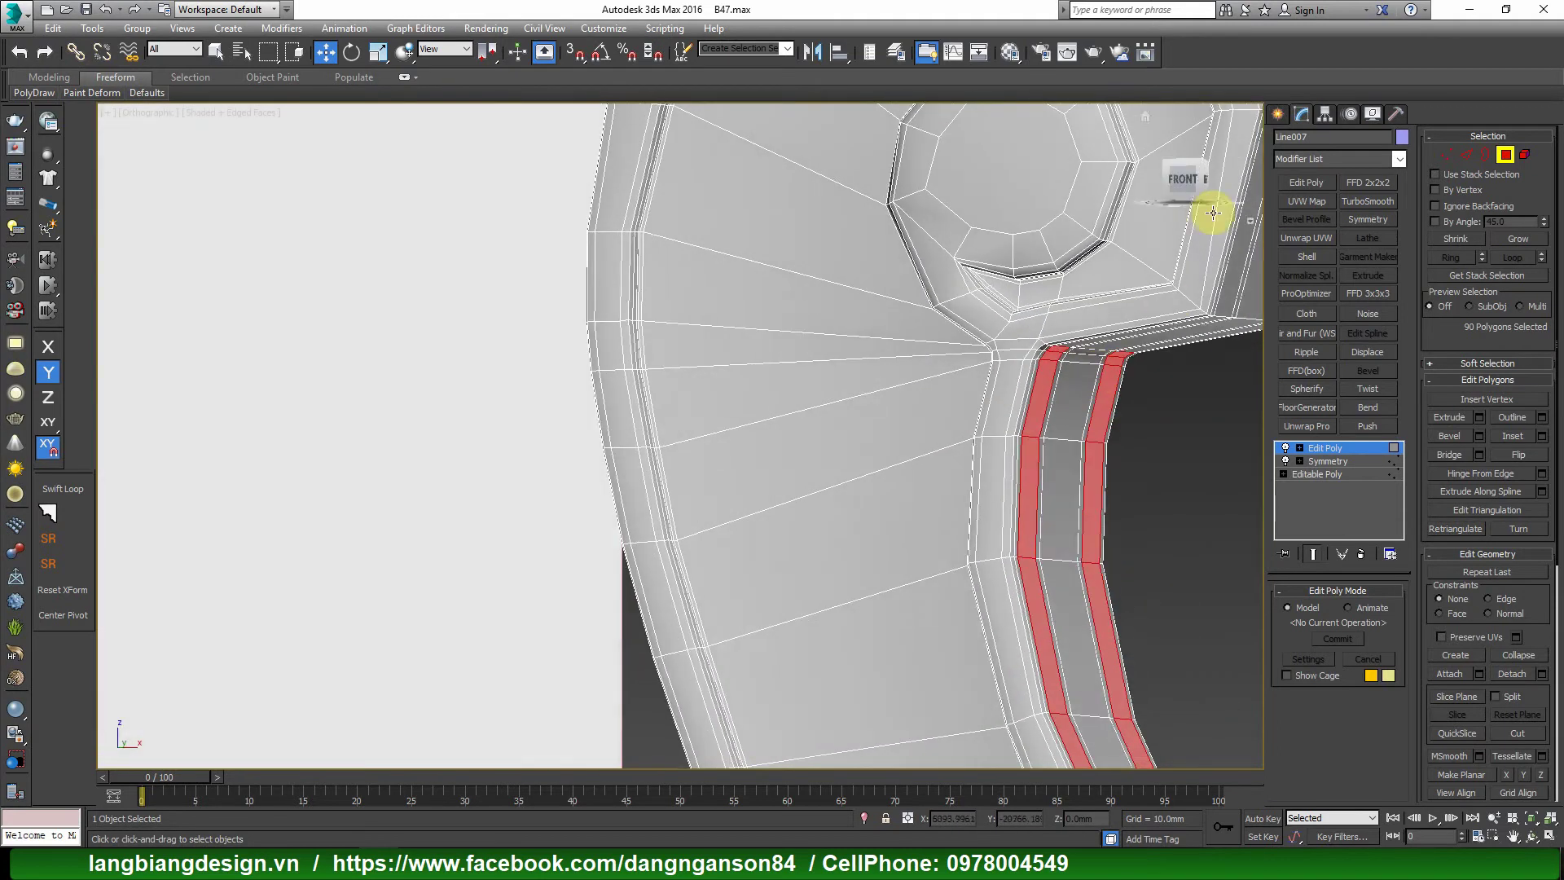
pyautogui.click(1182, 177)
pyautogui.scroll(2, 1053, 336)
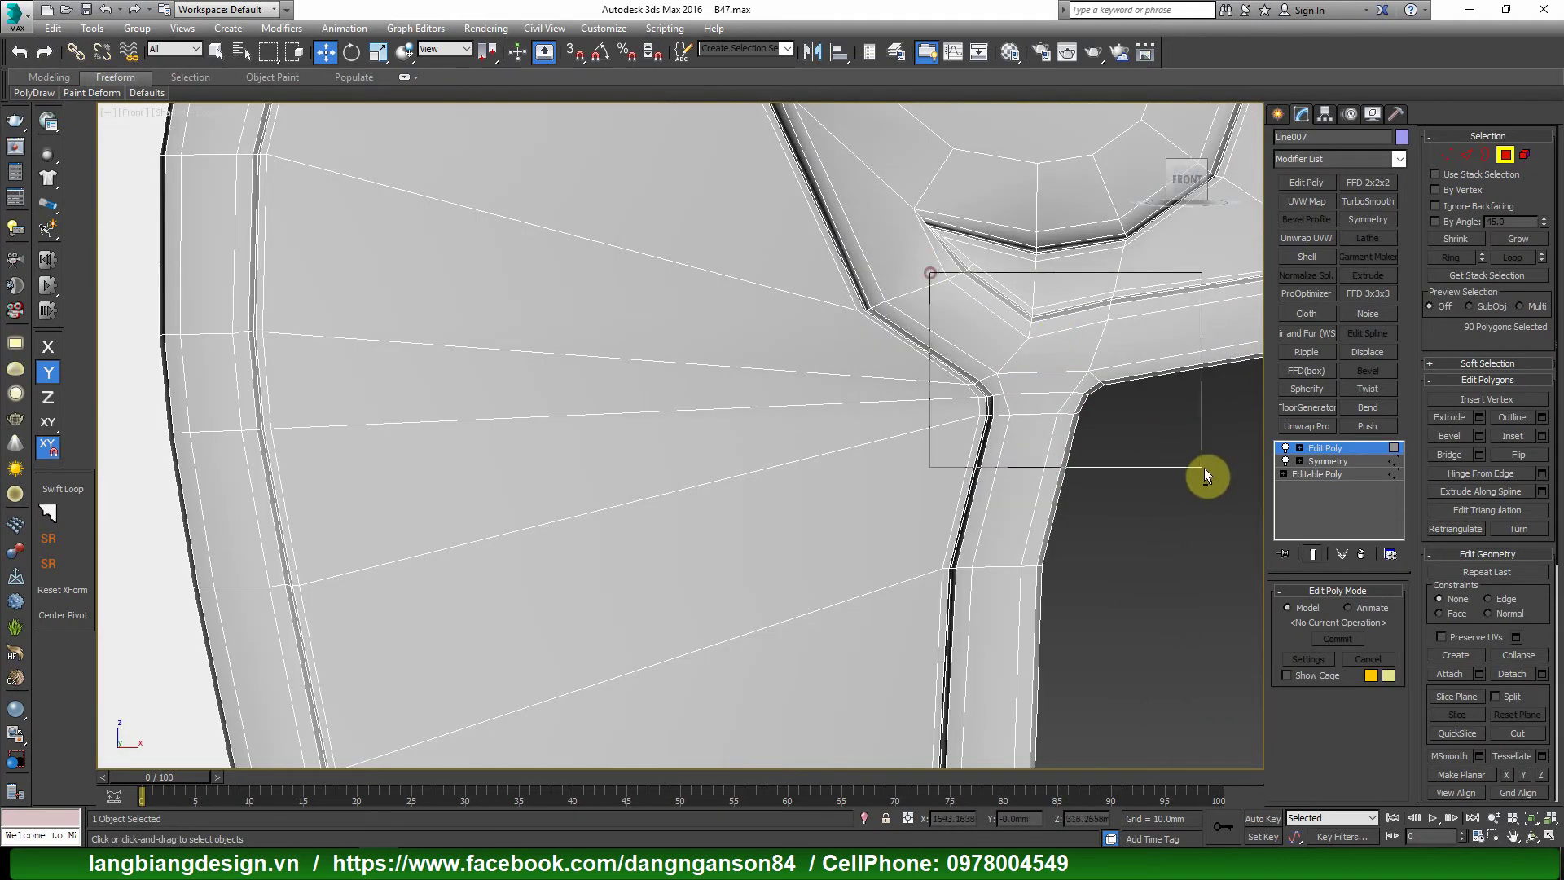
pyautogui.keyDown('alt'); pyautogui.moveTo(1204, 468); pyautogui.dragTo(1203, 468); pyautogui.keyUp('alt')
pyautogui.moveTo(1078, 443)
pyautogui.keyDown('alt'); pyautogui.mouseDown(button='middle')
pyautogui.moveTo(1029, 402)
pyautogui.moveTo(1115, 431)
pyautogui.mouseUp(button='middle'); pyautogui.keyUp('alt')
# Try a by-polygon Bevel on the two strips at about -3.3126mm and inspect it.
pyautogui.rightClick(1111, 426)
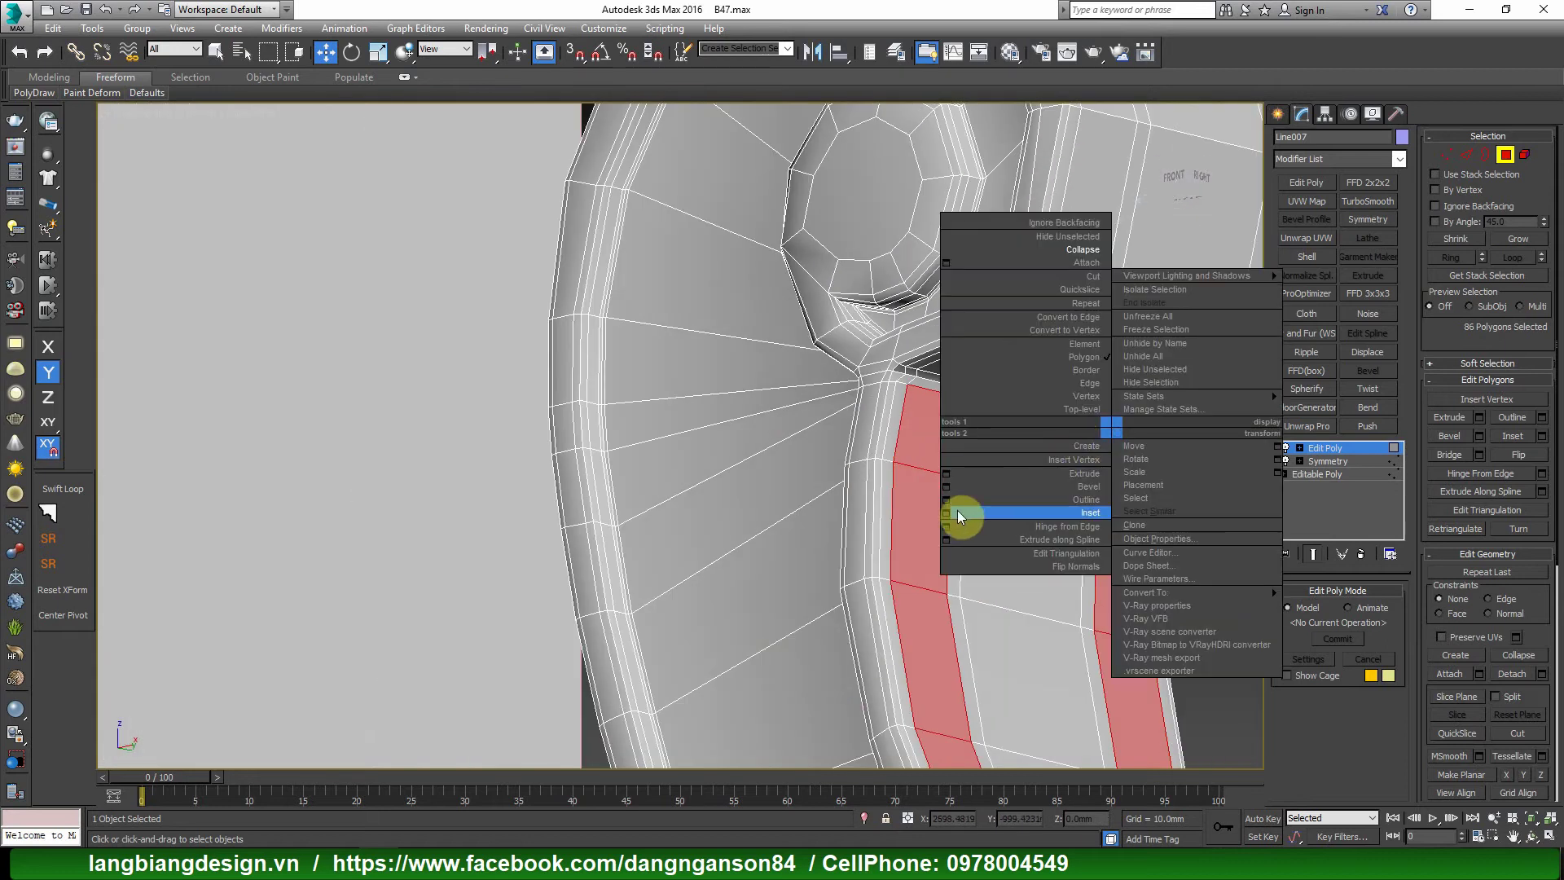
pyautogui.click(950, 486)
pyautogui.scroll(5, 991, 496)
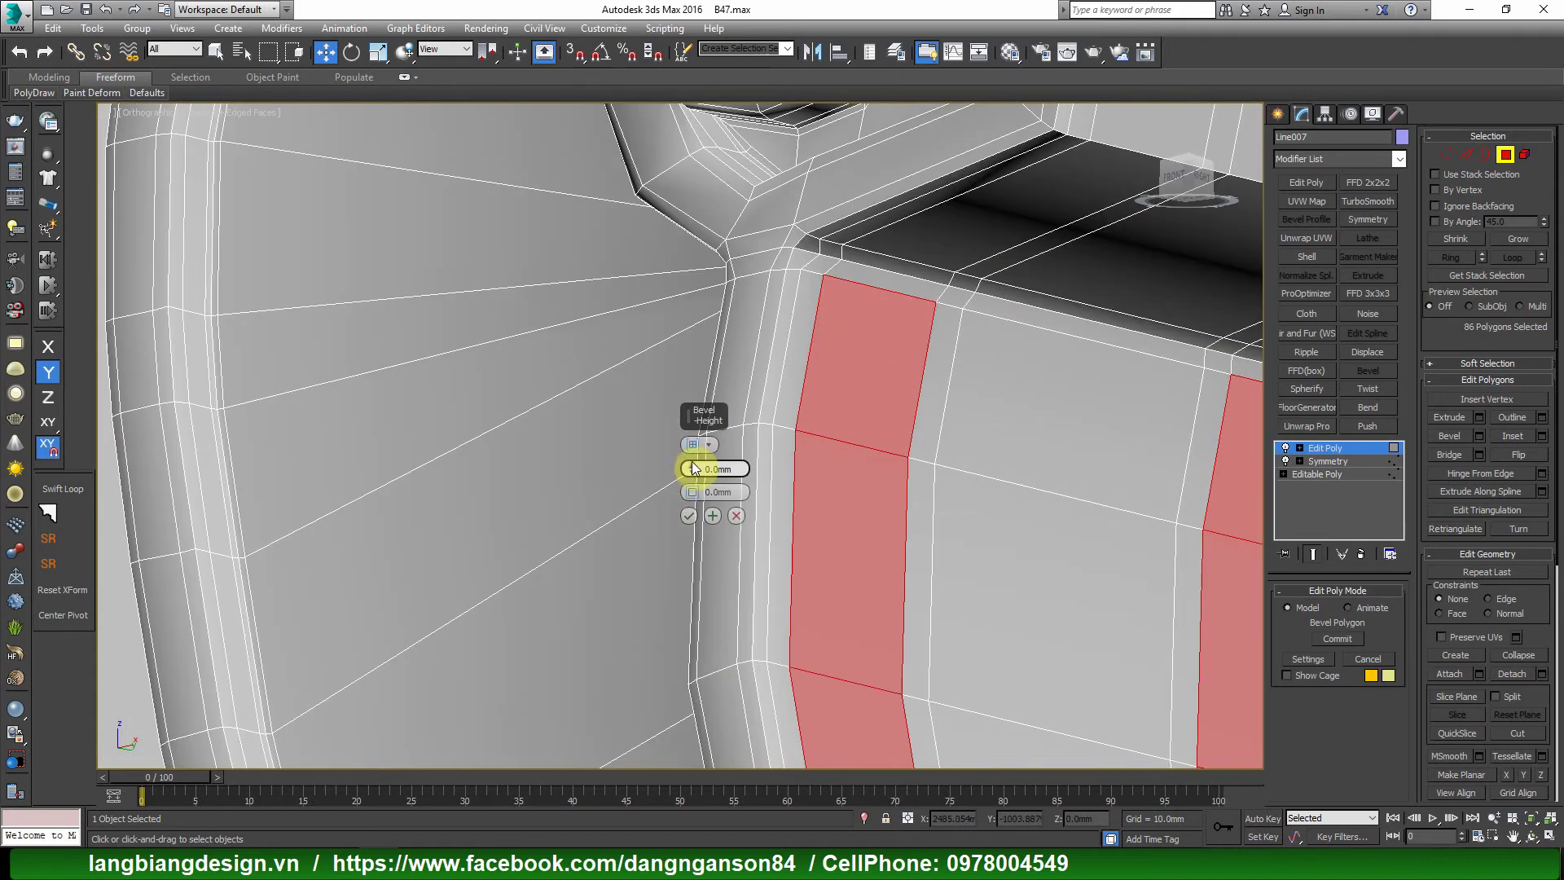
pyautogui.moveTo(692, 468); pyautogui.dragTo(696, 486)
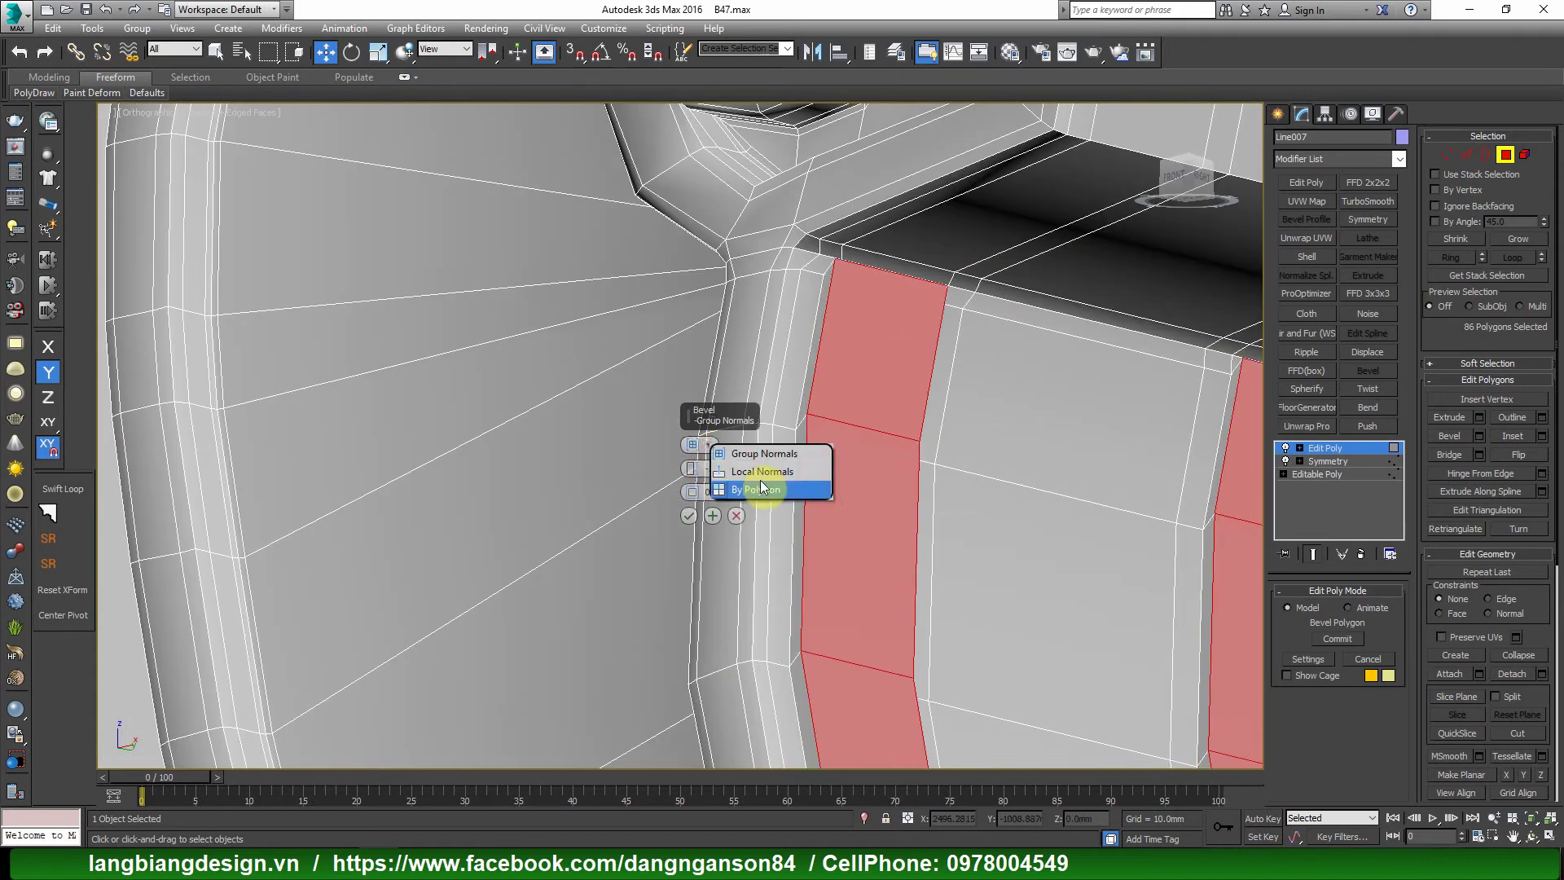
pyautogui.click(762, 488)
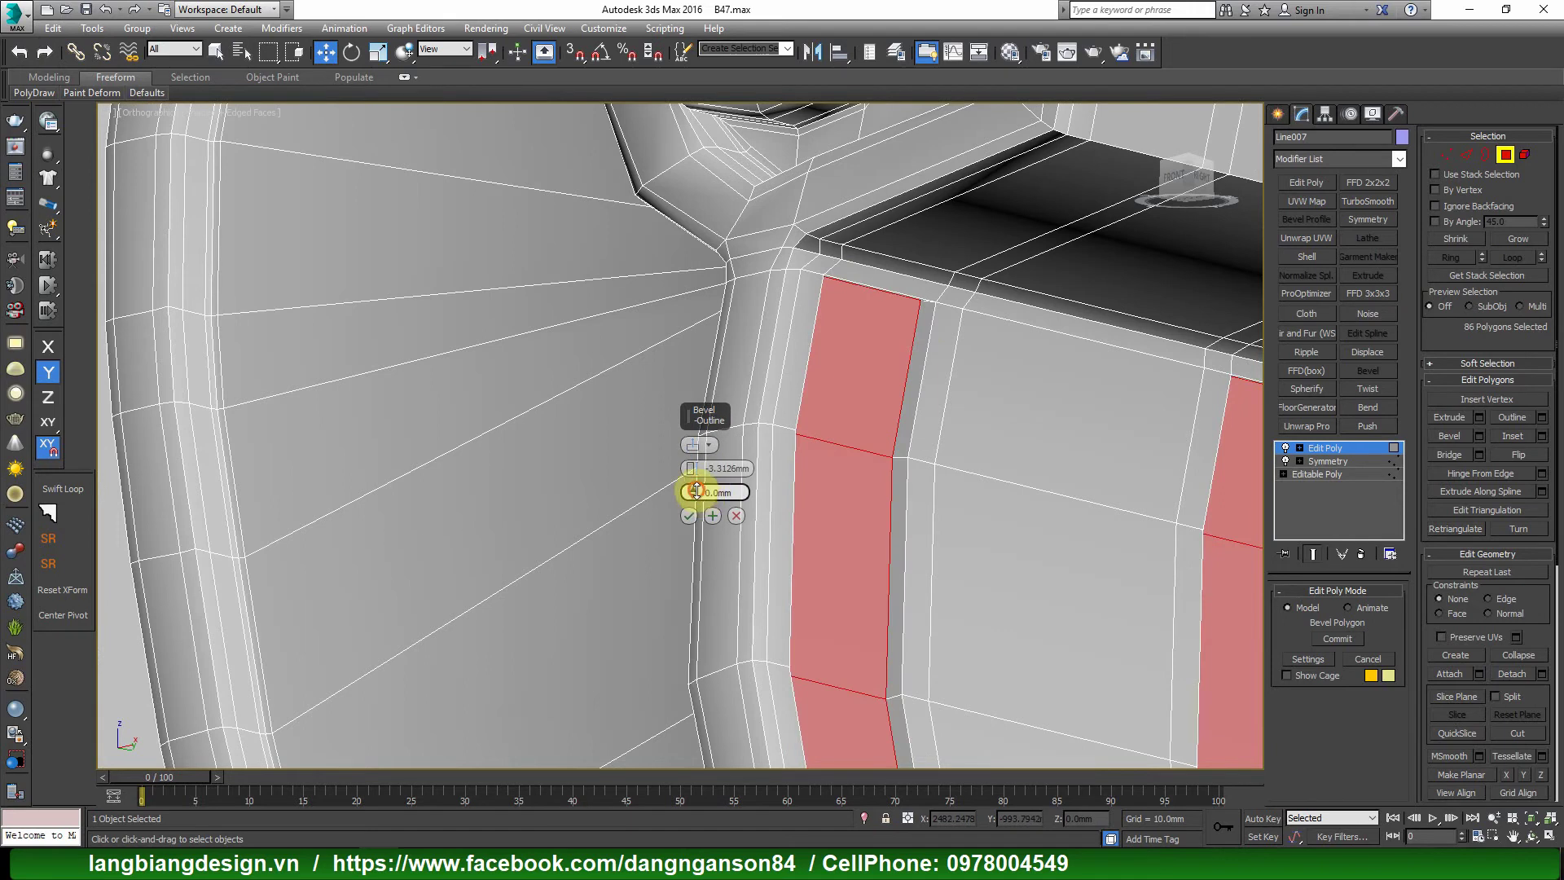
pyautogui.moveTo(692, 492); pyautogui.dragTo(696, 500)
pyautogui.scroll(-5, 937, 401)
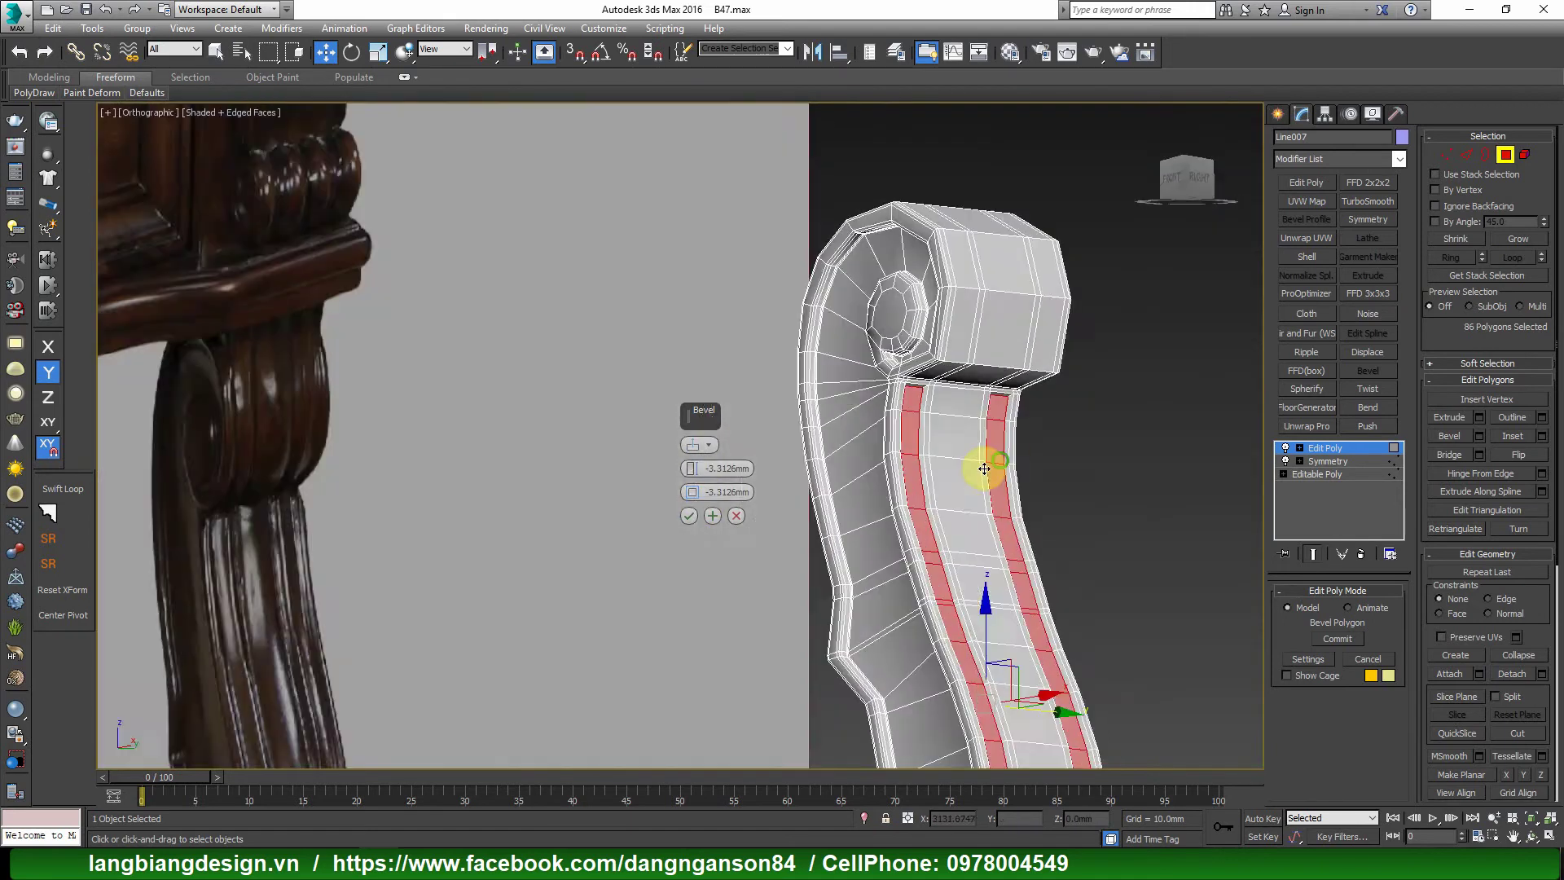
pyautogui.moveTo(988, 464)
pyautogui.keyDown('alt'); pyautogui.mouseDown(button='middle')
pyautogui.moveTo(928, 510)
pyautogui.moveTo(1002, 523)
pyautogui.mouseUp(button='middle'); pyautogui.keyUp('alt')
pyautogui.scroll(5, 982, 652)
pyautogui.moveTo(982, 651)
pyautogui.keyDown('alt'); pyautogui.mouseDown(button='middle')
pyautogui.moveTo(943, 619)
pyautogui.moveTo(807, 583)
pyautogui.moveTo(843, 558)
pyautogui.moveTo(925, 552)
pyautogui.mouseUp(button='middle'); pyautogui.keyUp('alt')
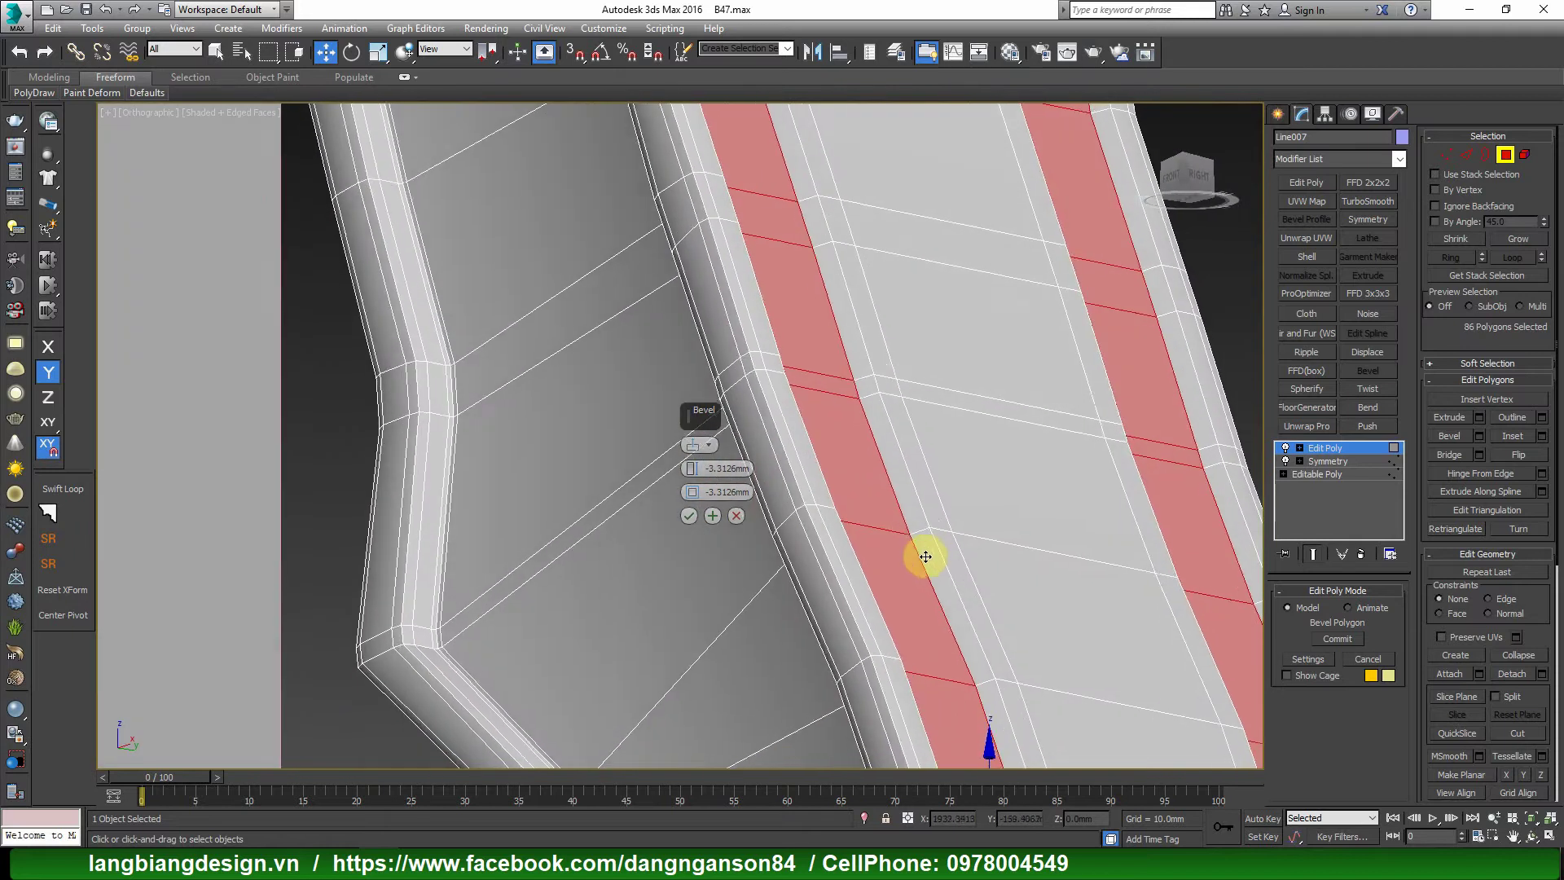
# Cancel the trial bevel and loop-add the middle strip, selecting 131 front polygons.
pyautogui.click(738, 515)
pyautogui.keyDown('alt'); pyautogui.moveTo(738, 515); pyautogui.dragTo(975, 363, button='middle'); pyautogui.keyUp('alt')
pyautogui.scroll(-5, 1043, 489)
pyautogui.scroll(5, 1010, 398)
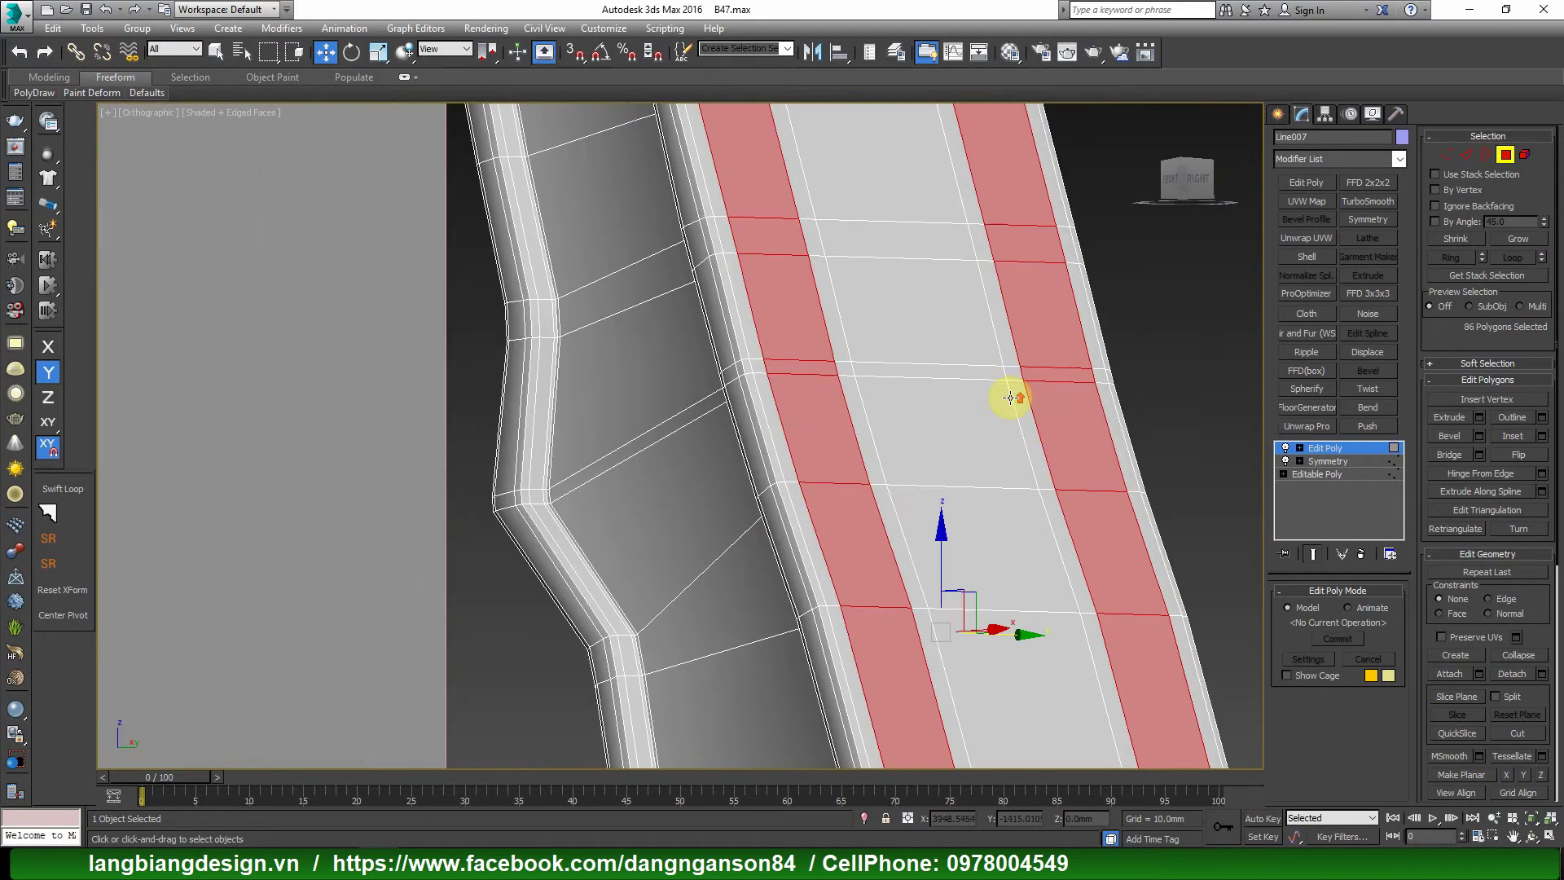
pyautogui.keyDown('ctrl'); pyautogui.click(983, 511); pyautogui.keyUp('ctrl')
pyautogui.keyDown('shift'); pyautogui.click(914, 419); pyautogui.keyUp('shift')
pyautogui.scroll(-5, 988, 426)
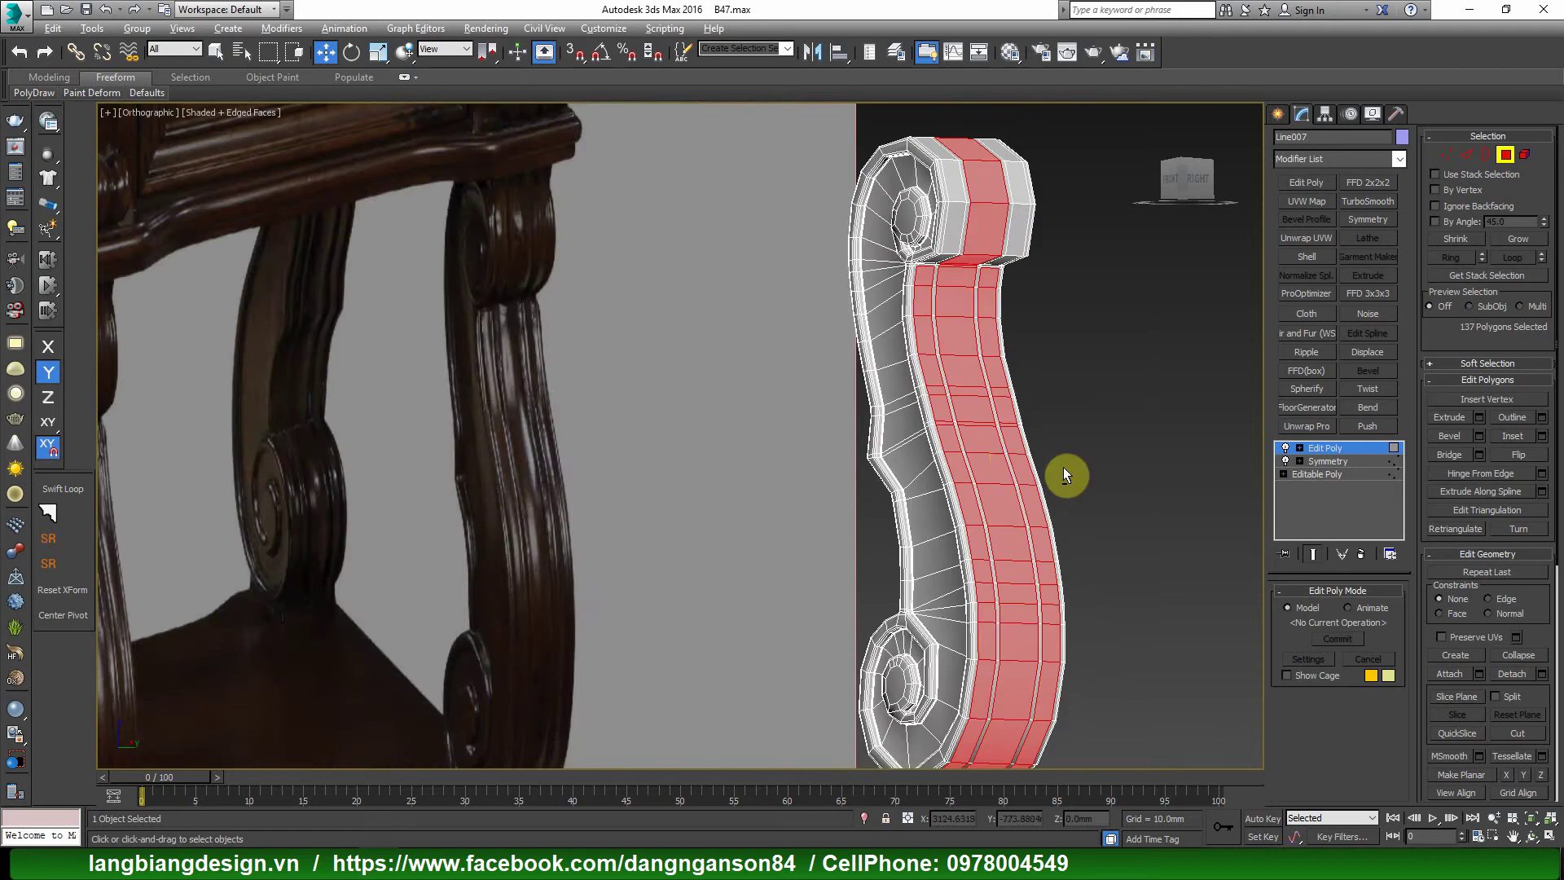
pyautogui.keyDown('alt'); pyautogui.moveTo(1063, 468); pyautogui.dragTo(1207, 496, button='middle'); pyautogui.keyUp('alt')
# In front view, deselect the scroll-end and stray top polygons from the front band.
pyautogui.click(1159, 183)
pyautogui.moveTo(1159, 181)
pyautogui.mouseDown(button='middle')
pyautogui.moveTo(1073, 375)
pyautogui.moveTo(1083, 464)
pyautogui.mouseUp(button='middle')
pyautogui.keyDown('alt'); pyautogui.moveTo(841, 225); pyautogui.dragTo(1015, 365); pyautogui.keyUp('alt')
pyautogui.scroll(5, 970, 383)
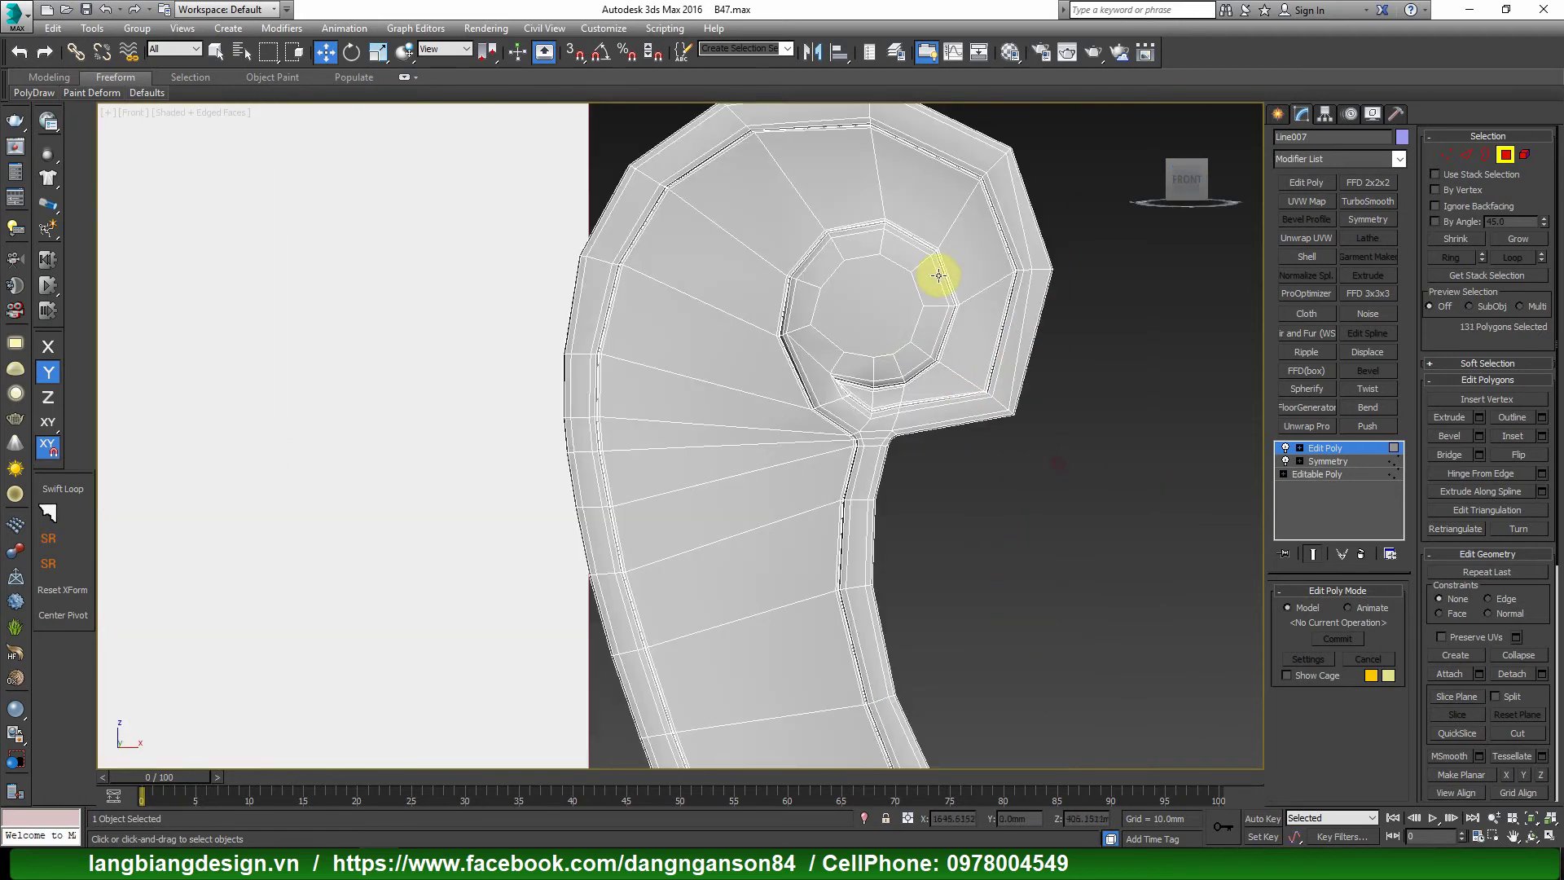
pyautogui.keyDown('alt'); pyautogui.moveTo(774, 321); pyautogui.dragTo(970, 471); pyautogui.keyUp('alt')
pyautogui.keyDown('alt'); pyautogui.moveTo(970, 471); pyautogui.dragTo(888, 456, button='middle'); pyautogui.keyUp('alt')
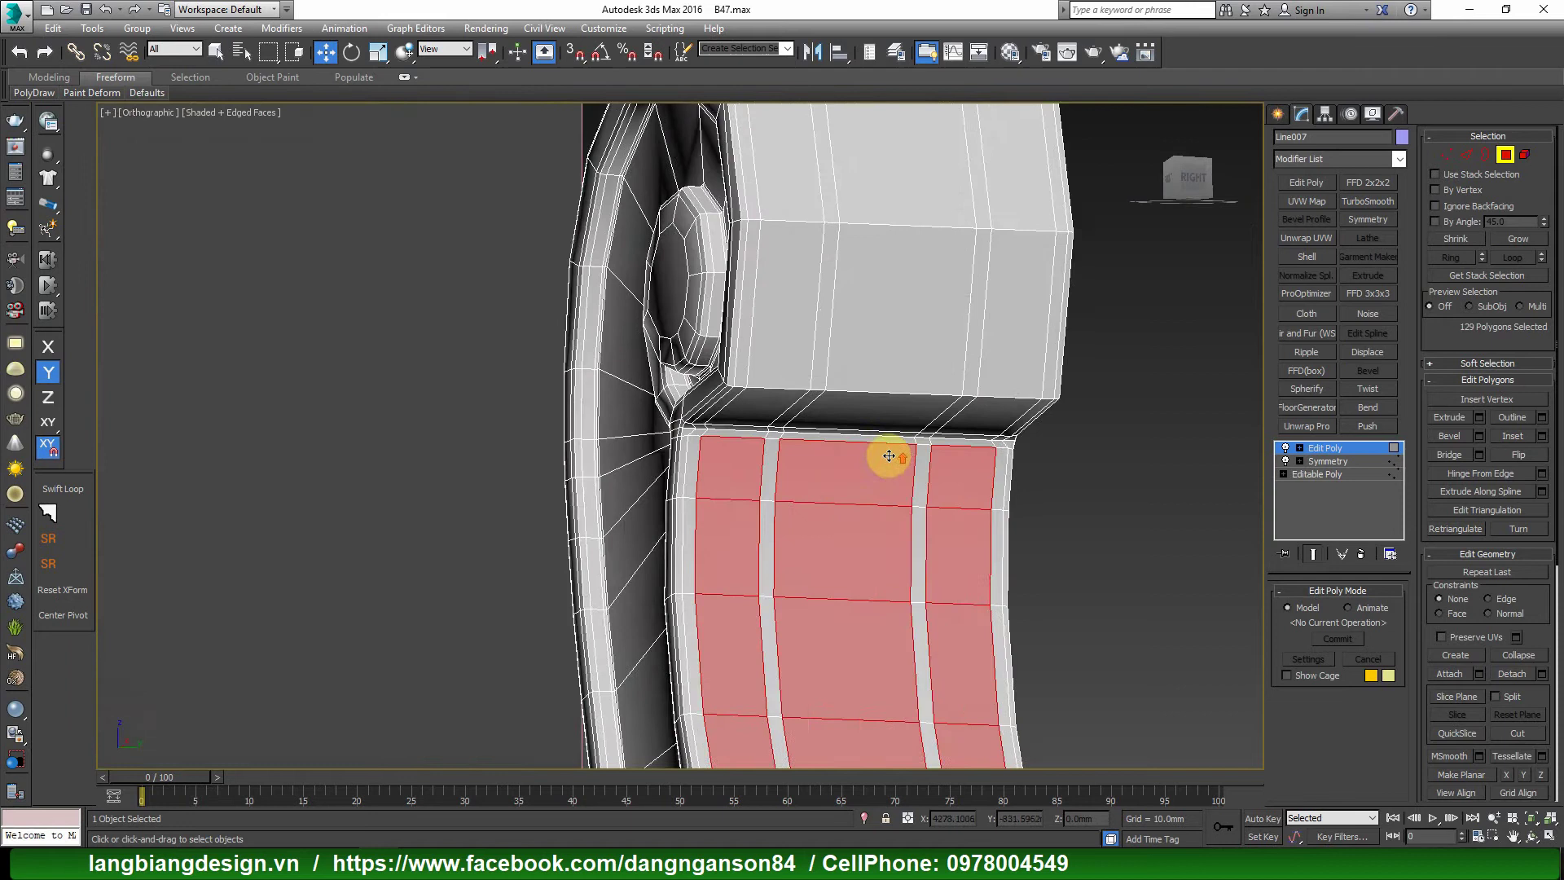
pyautogui.scroll(-5, 896, 489)
pyautogui.moveTo(911, 516)
pyautogui.keyDown('alt'); pyautogui.mouseDown(button='middle')
pyautogui.moveTo(1030, 569)
pyautogui.moveTo(921, 557)
pyautogui.moveTo(914, 461)
pyautogui.mouseUp(button='middle'); pyautogui.keyUp('alt')
pyautogui.scroll(5, 907, 447)
pyautogui.scroll(2, 907, 448)
# Bevel the front band by polygon with an outline of -3.6531mm.
pyautogui.rightClick(1072, 448)
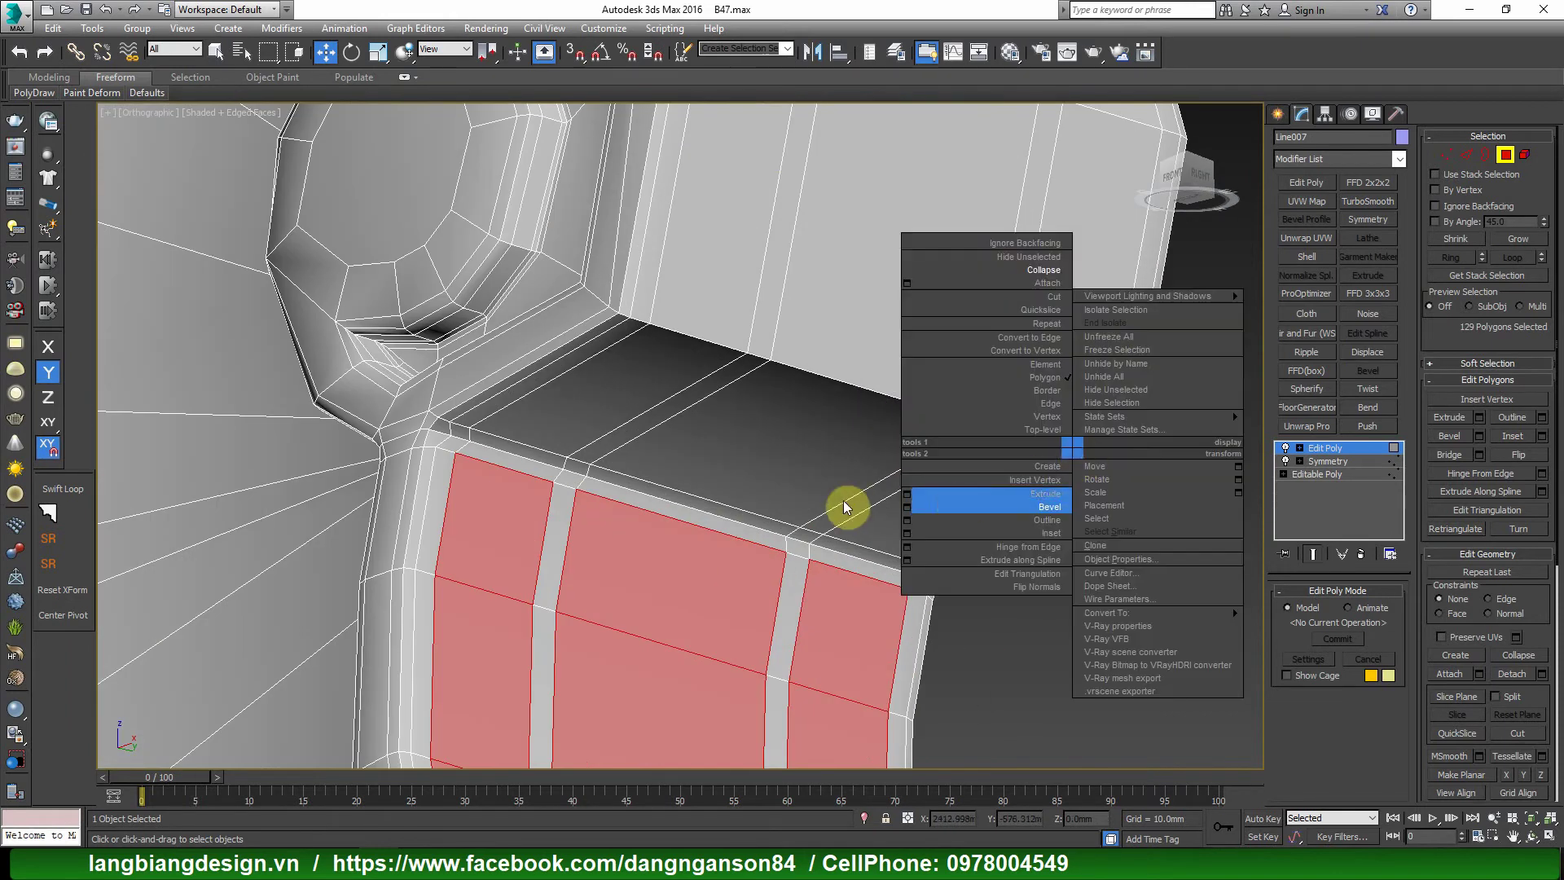
pyautogui.scroll(-5, 843, 505)
pyautogui.moveTo(964, 510)
pyautogui.keyDown('alt'); pyautogui.mouseDown(button='middle')
pyautogui.moveTo(992, 583)
pyautogui.moveTo(950, 510)
pyautogui.mouseUp(button='middle'); pyautogui.keyUp('alt')
pyautogui.scroll(5, 1018, 489)
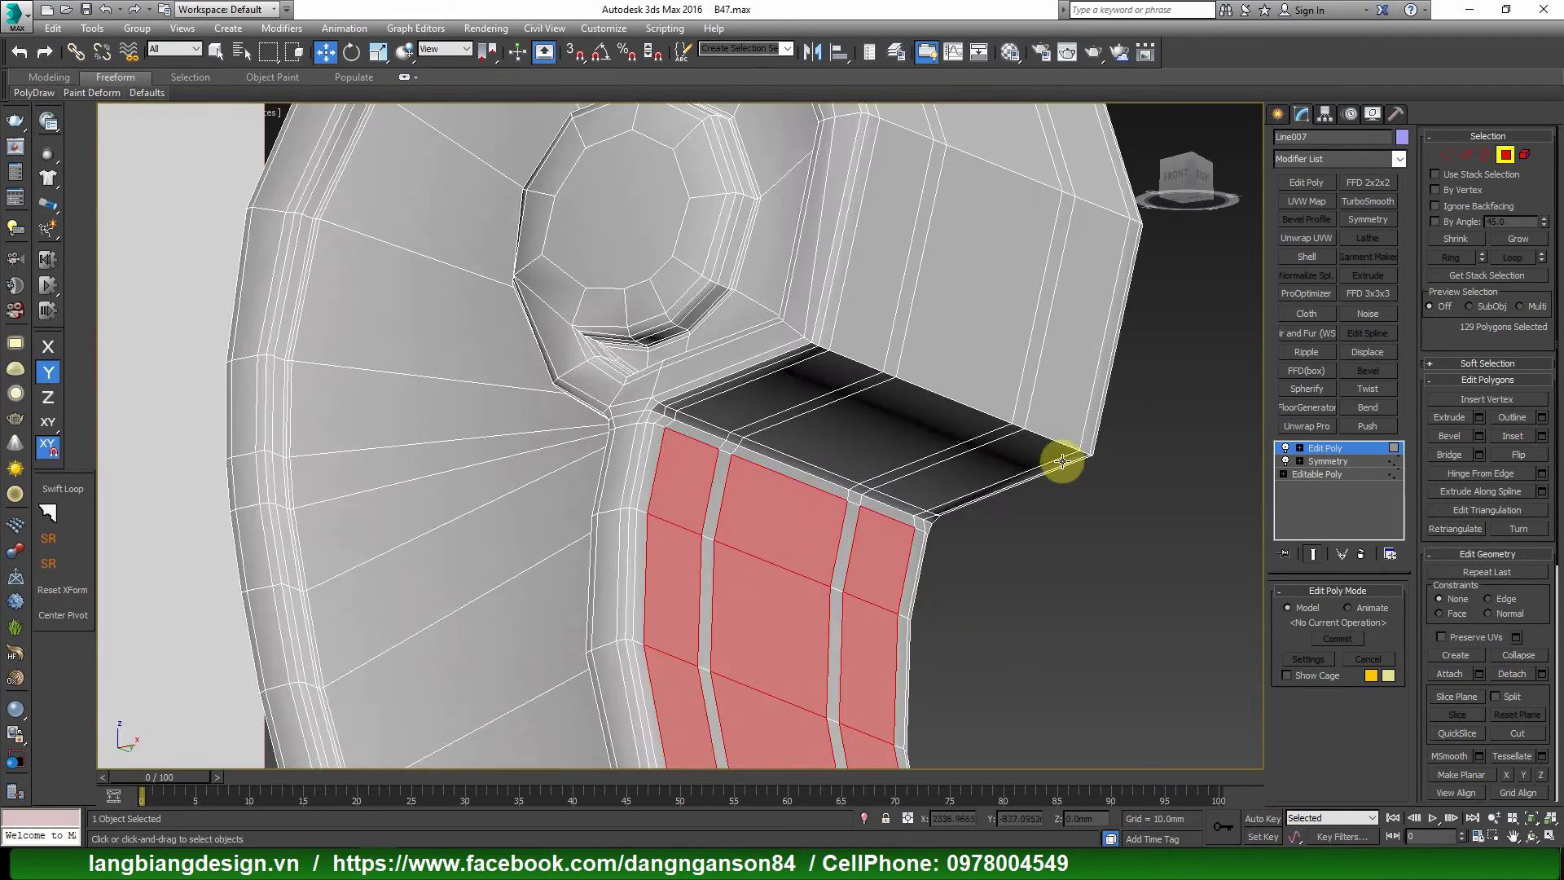
pyautogui.scroll(-5, 1062, 461)
pyautogui.scroll(4, 754, 559)
pyautogui.scroll(-3, 767, 564)
pyautogui.scroll(-1, 1018, 552)
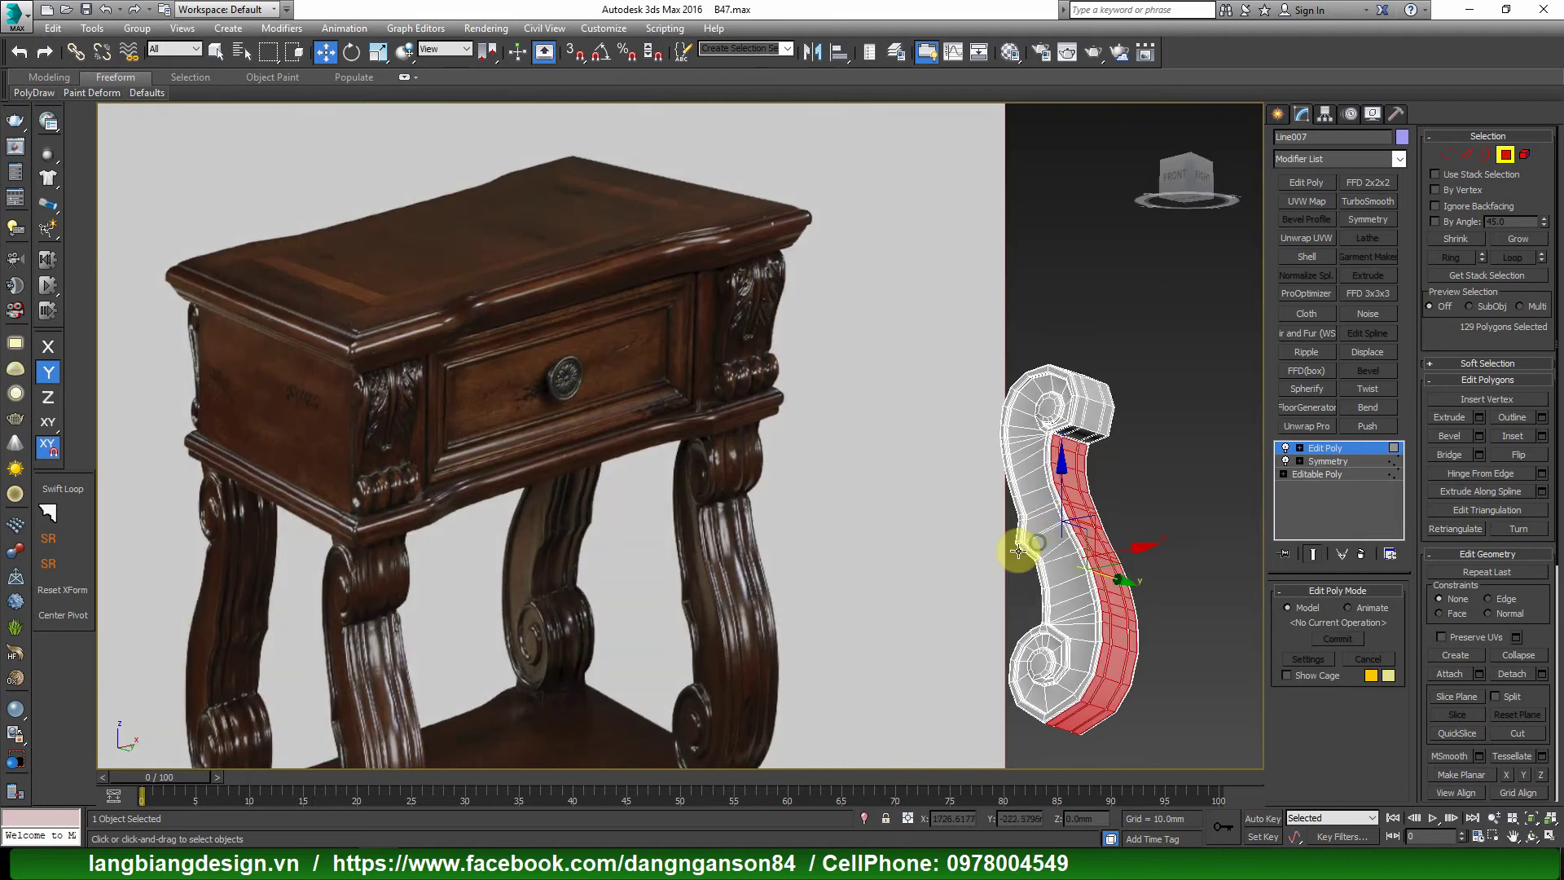
pyautogui.scroll(5, 1106, 447)
pyautogui.scroll(3, 1033, 440)
pyautogui.rightClick(1162, 411)
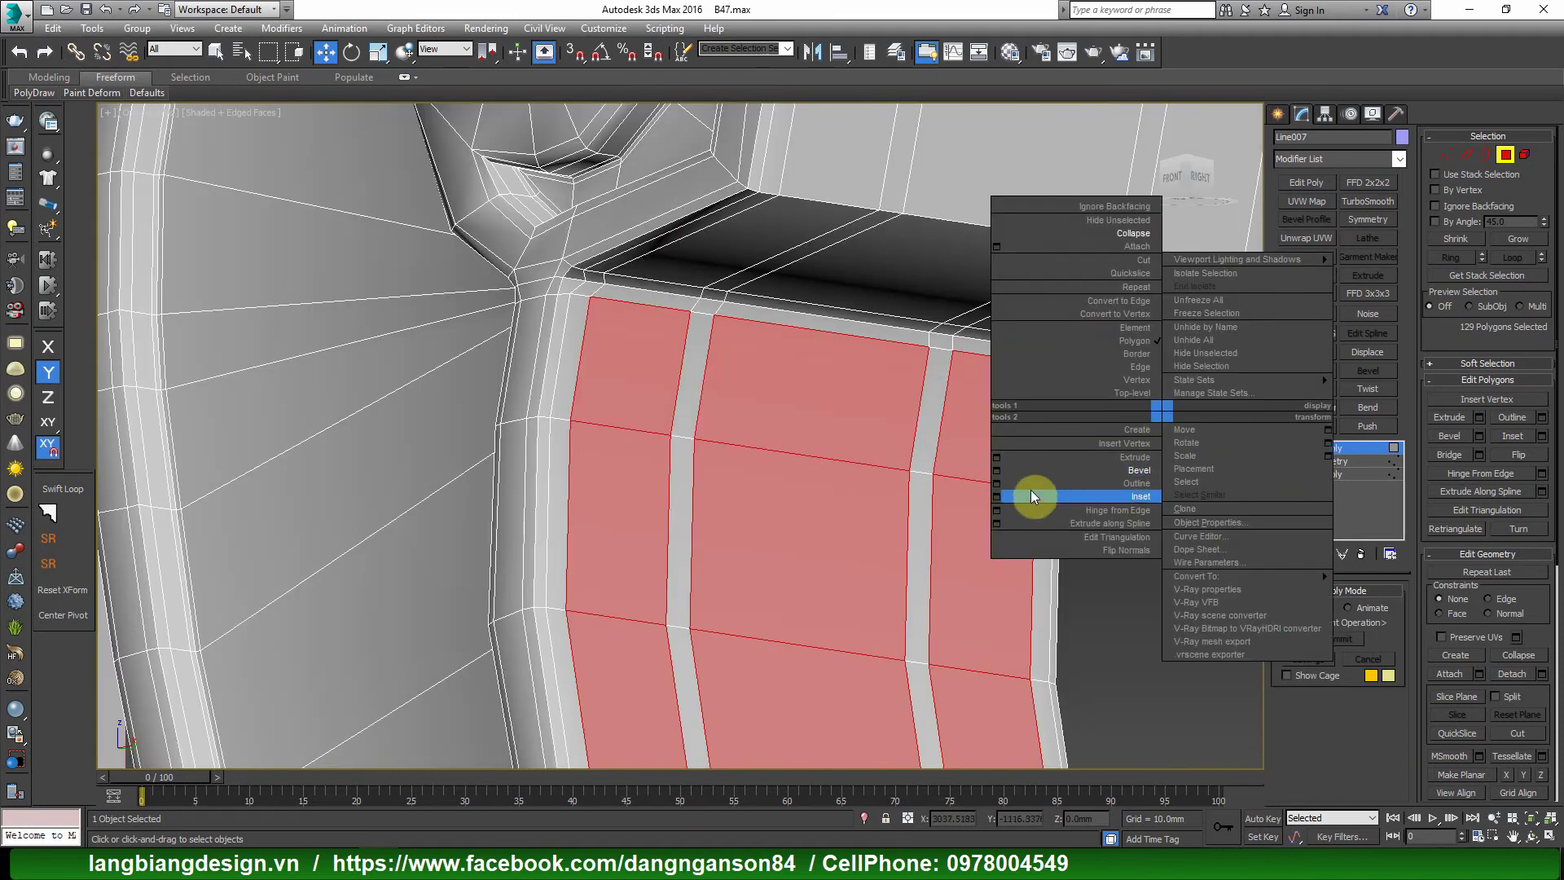
pyautogui.click(1005, 471)
pyautogui.scroll(-3, 977, 461)
pyautogui.scroll(-2, 1057, 429)
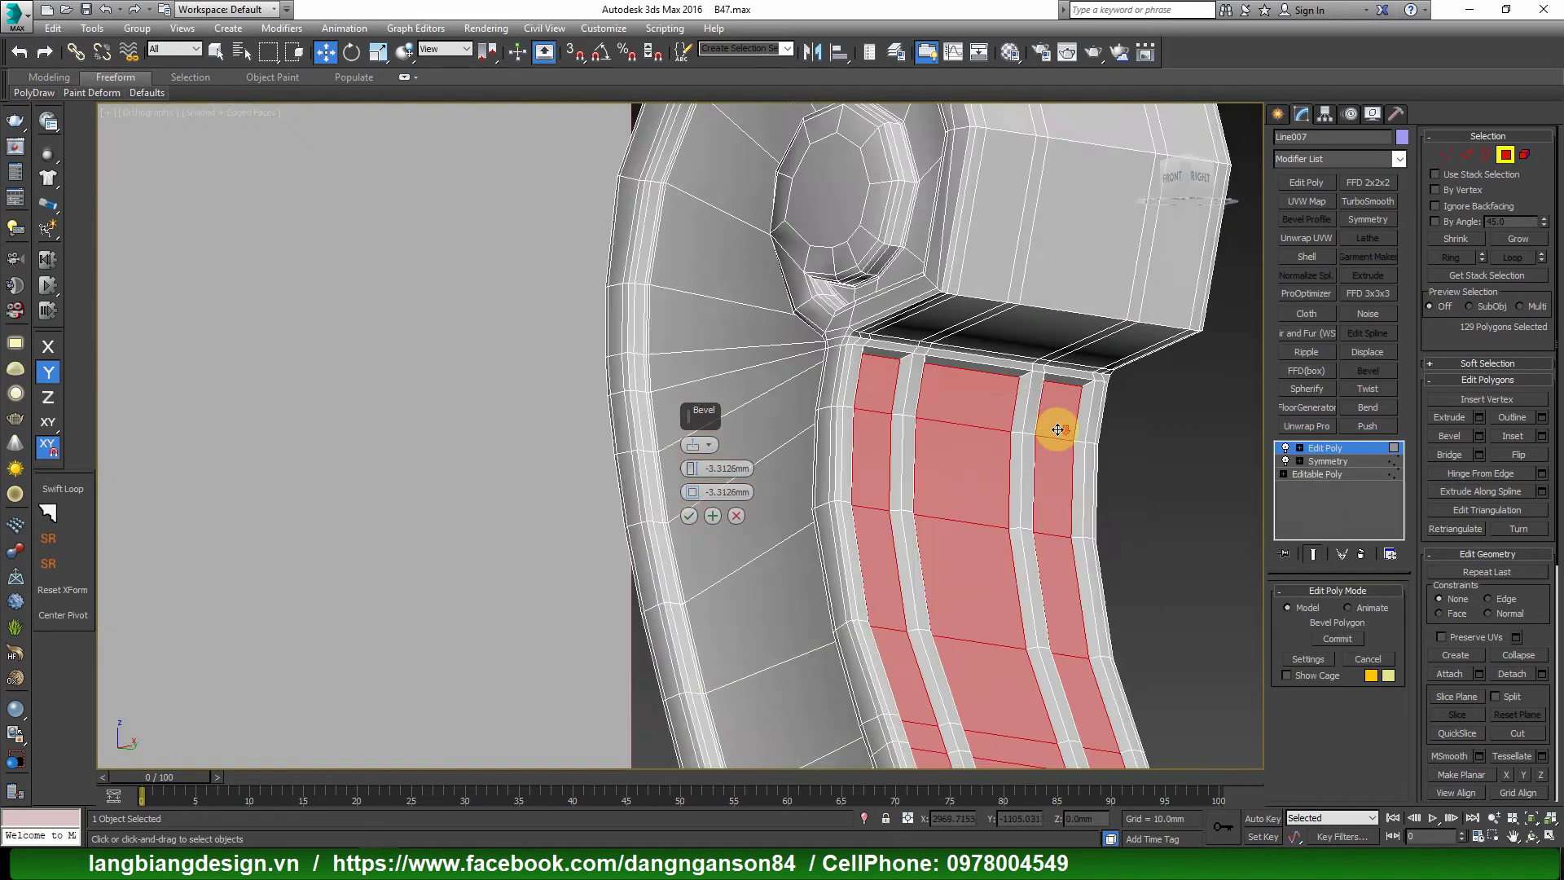
pyautogui.scroll(2, 1035, 447)
pyautogui.scroll(1, 1002, 489)
pyautogui.scroll(1, 961, 546)
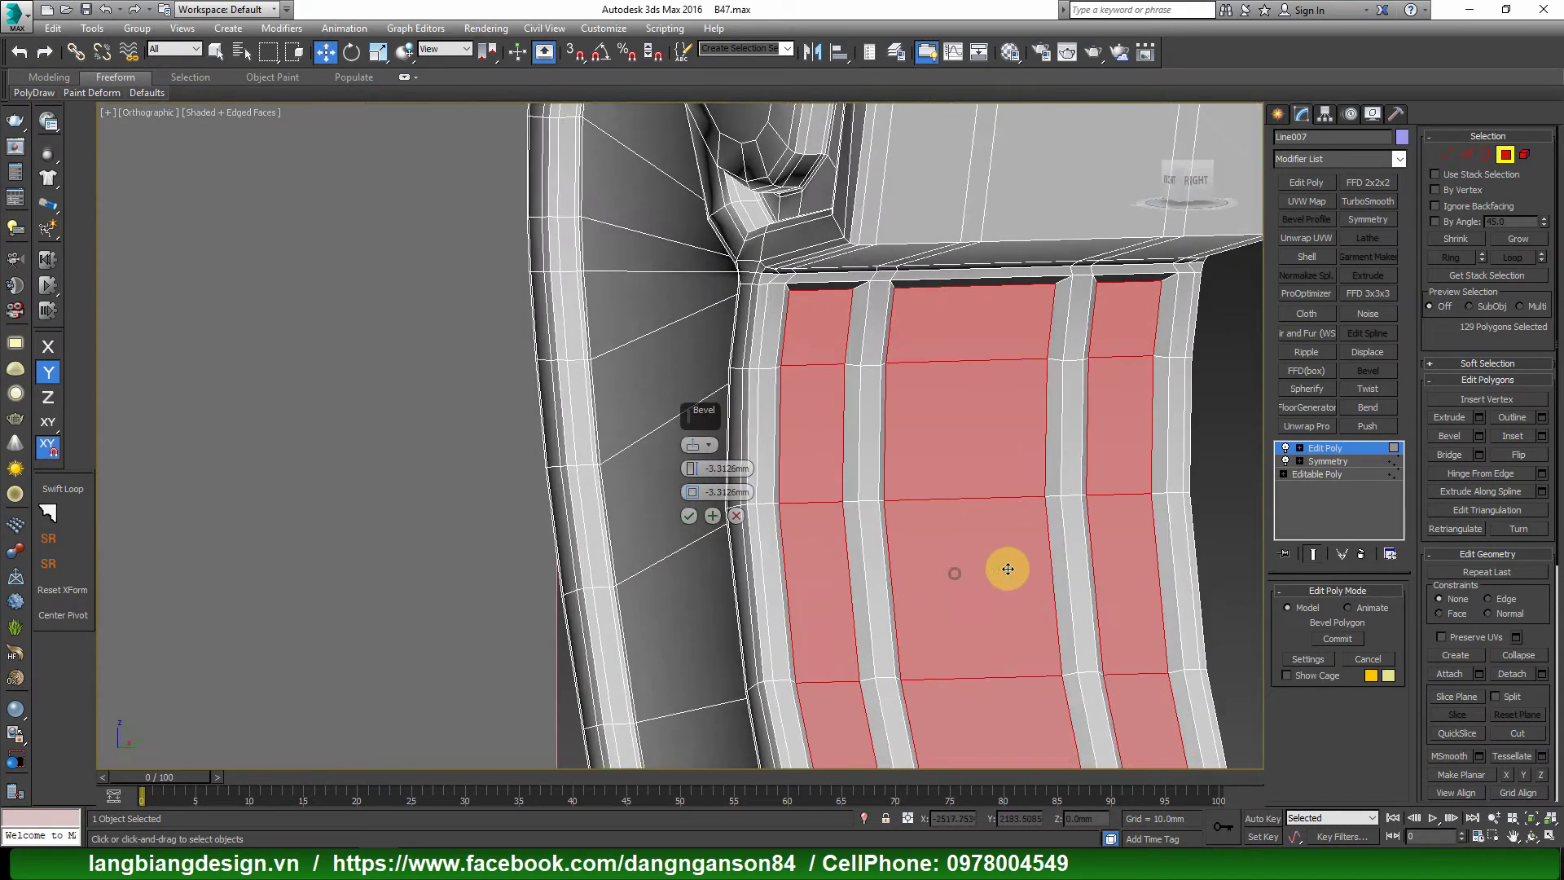
pyautogui.scroll(2, 1007, 568)
pyautogui.scroll(2, 1110, 530)
pyautogui.moveTo(695, 497); pyautogui.dragTo(697, 483)
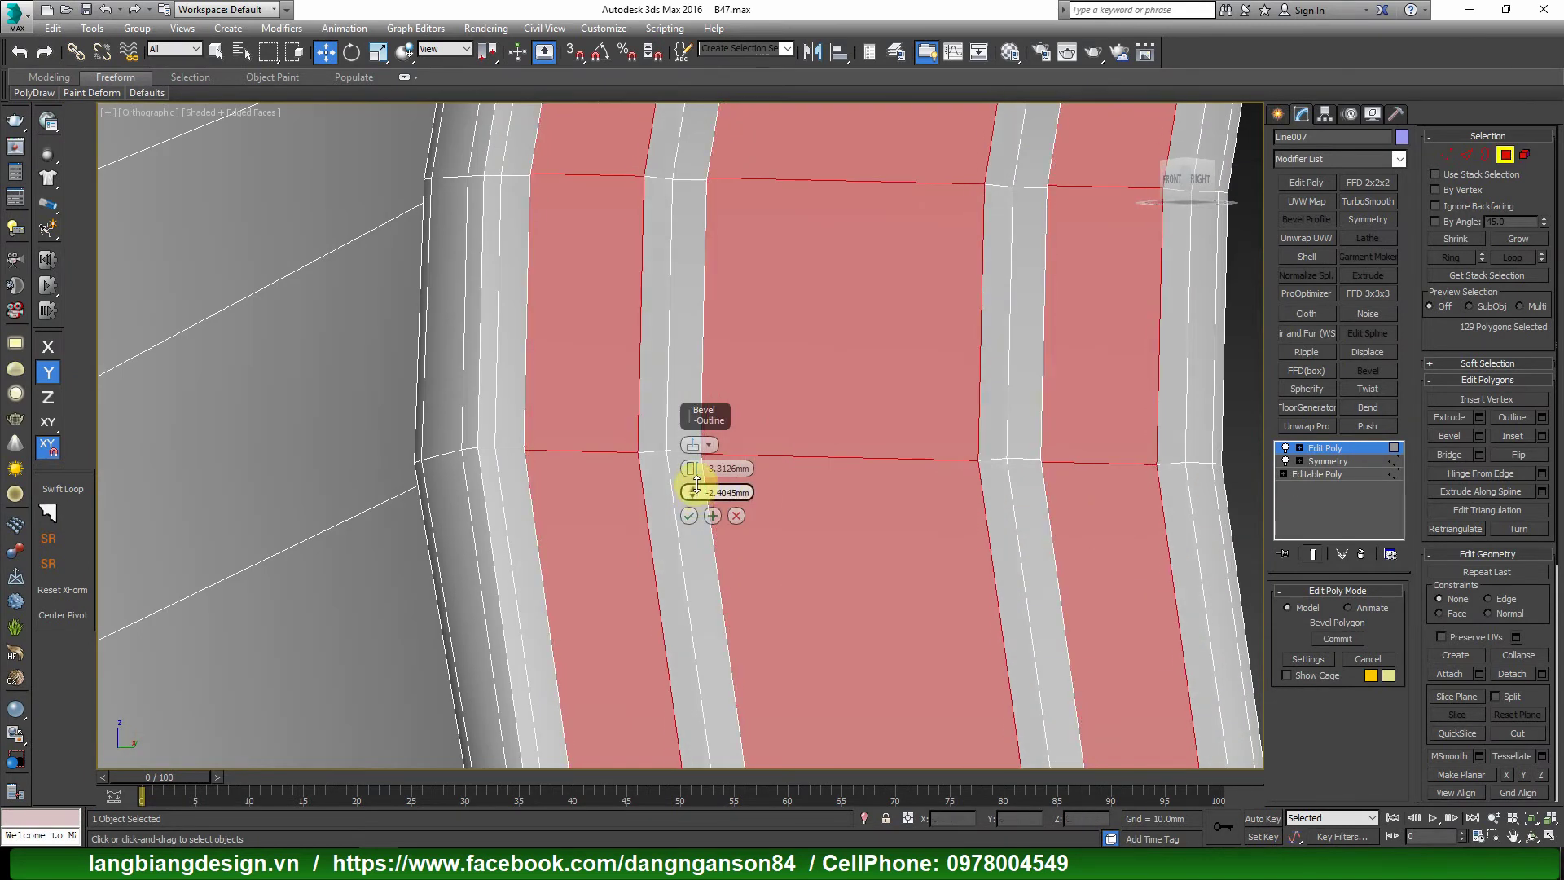
# Sink the flutes to -4.4363mm bevel height, commit, and exit polygon mode.
pyautogui.scroll(-5, 827, 462)
pyautogui.moveTo(883, 492)
pyautogui.keyDown('alt'); pyautogui.mouseDown(button='middle')
pyautogui.moveTo(861, 491)
pyautogui.moveTo(992, 490)
pyautogui.mouseUp(button='middle'); pyautogui.keyUp('alt')
pyautogui.scroll(3, 937, 495)
pyautogui.moveTo(696, 477); pyautogui.dragTo(694, 478)
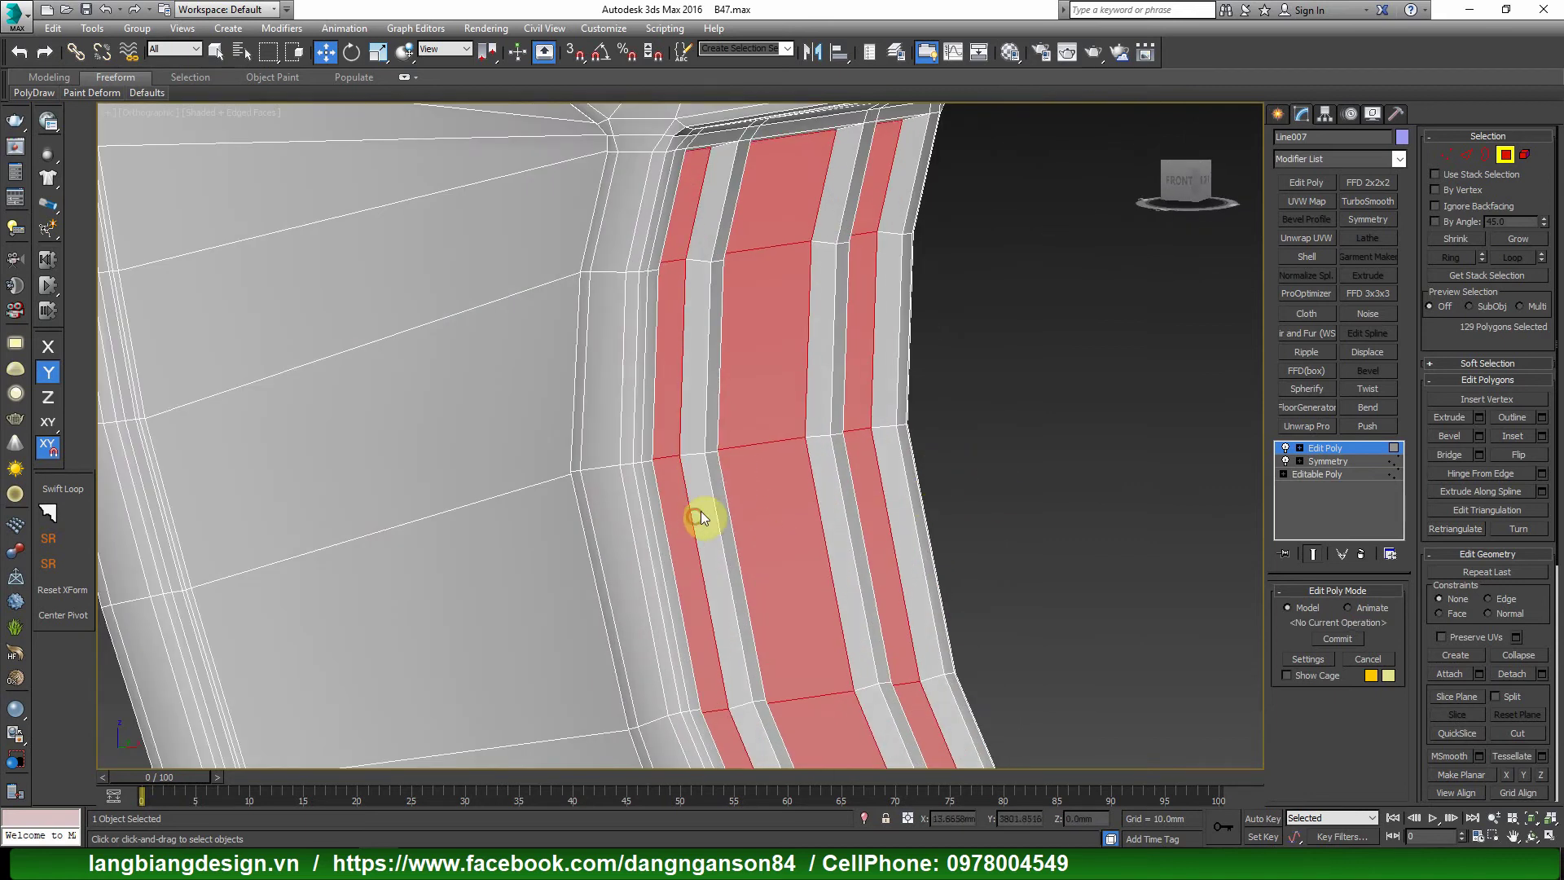
pyautogui.press('4')
pyautogui.click(1379, 203)
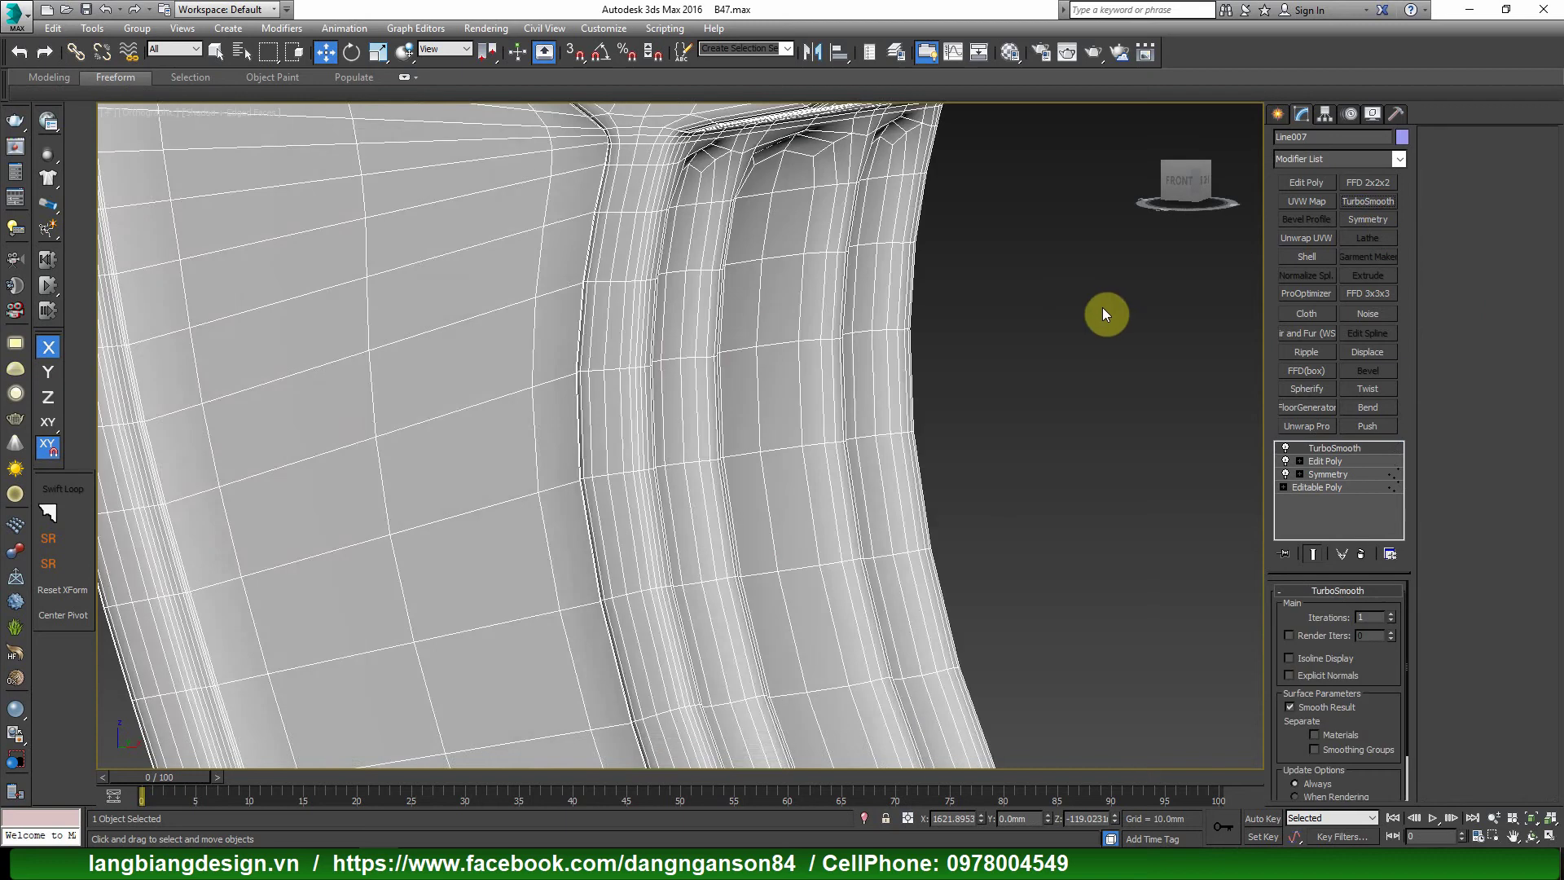
pyautogui.press('F4')
pyautogui.scroll(-5, 1075, 367)
pyautogui.keyDown('alt'); pyautogui.moveTo(1106, 414); pyautogui.dragTo(1024, 418, button='middle'); pyautogui.keyUp('alt')
pyautogui.scroll(3, 1018, 448)
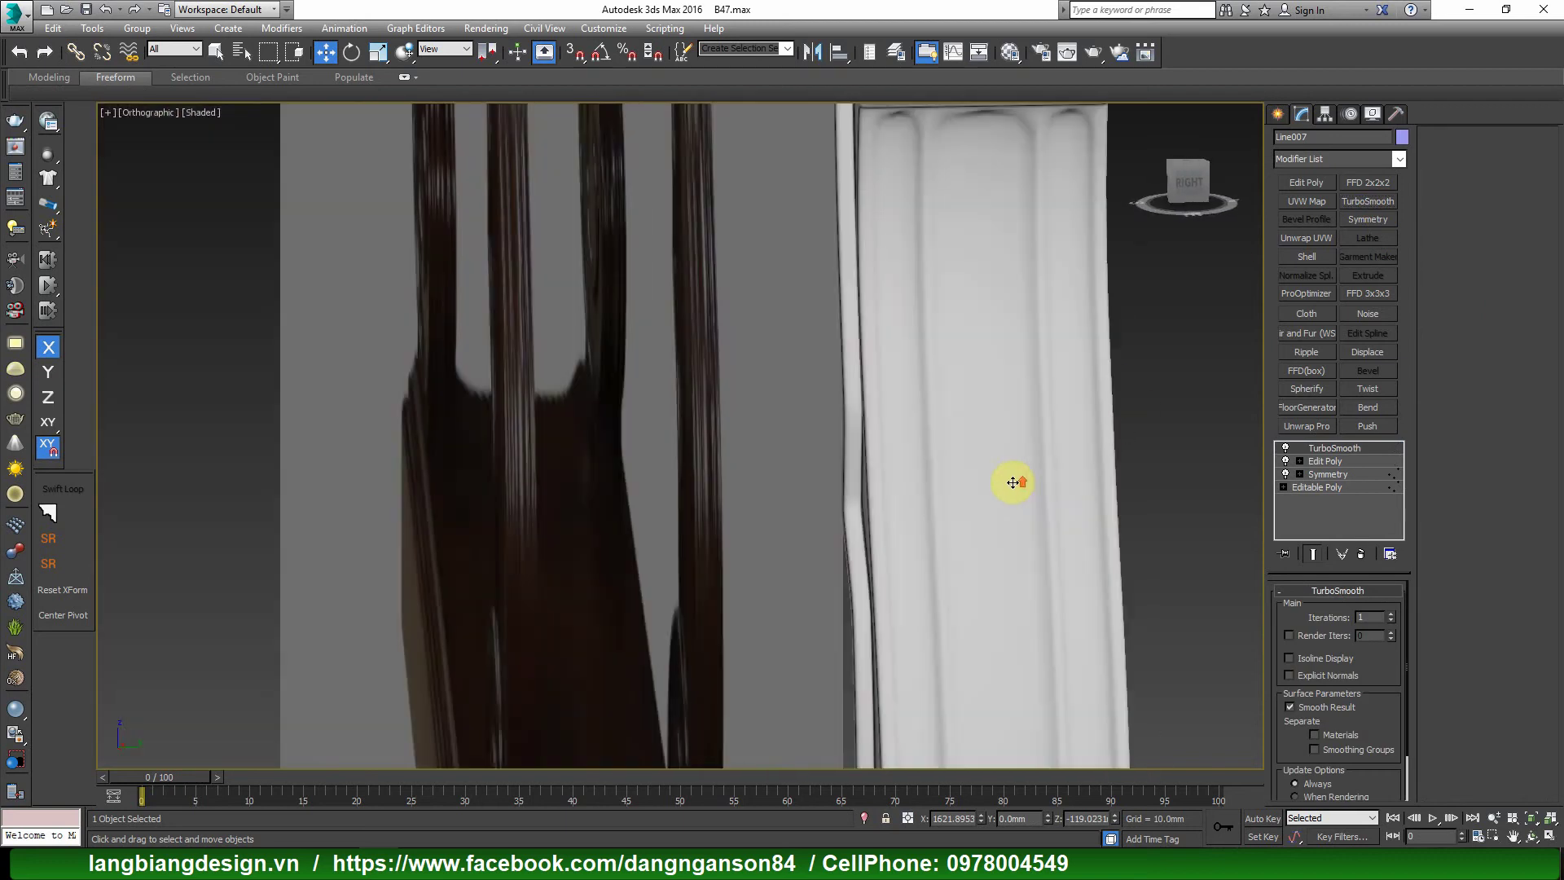
pyautogui.moveTo(1013, 482)
pyautogui.keyDown('alt'); pyautogui.mouseDown(button='middle')
pyautogui.moveTo(1110, 464)
pyautogui.moveTo(1018, 495)
pyautogui.moveTo(977, 488)
pyautogui.moveTo(1047, 488)
pyautogui.moveTo(978, 474)
pyautogui.moveTo(1075, 646)
pyautogui.mouseUp(button='middle'); pyautogui.keyUp('alt')
pyautogui.scroll(4, 1075, 646)
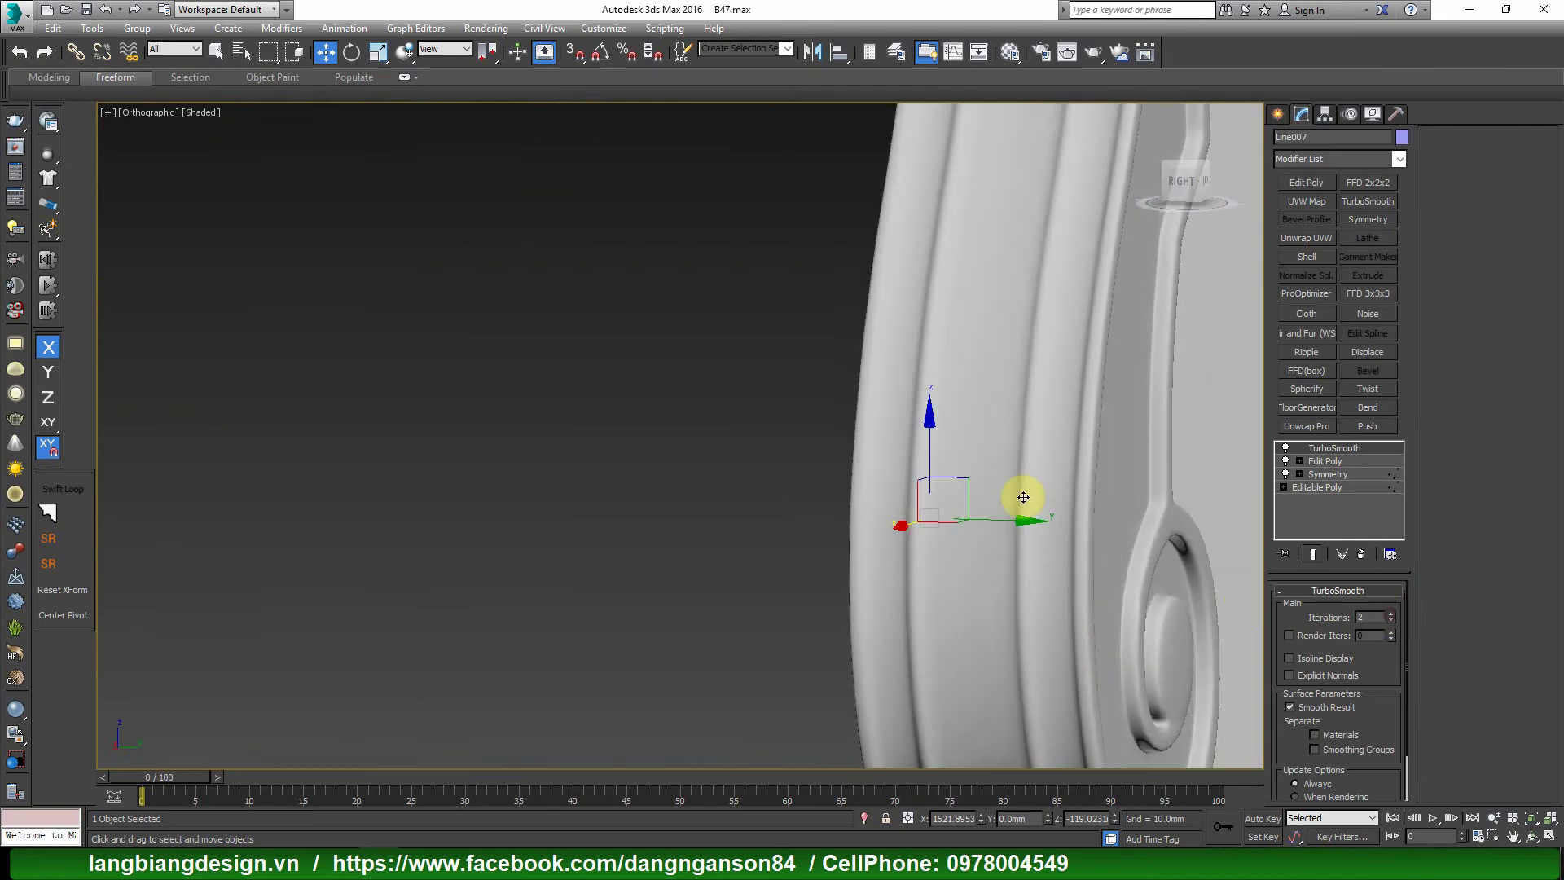
pyautogui.moveTo(1023, 497)
pyautogui.keyDown('alt'); pyautogui.mouseDown(button='middle')
pyautogui.moveTo(977, 489)
pyautogui.moveTo(1051, 465)
pyautogui.moveTo(1062, 560)
pyautogui.mouseUp(button='middle'); pyautogui.keyUp('alt')
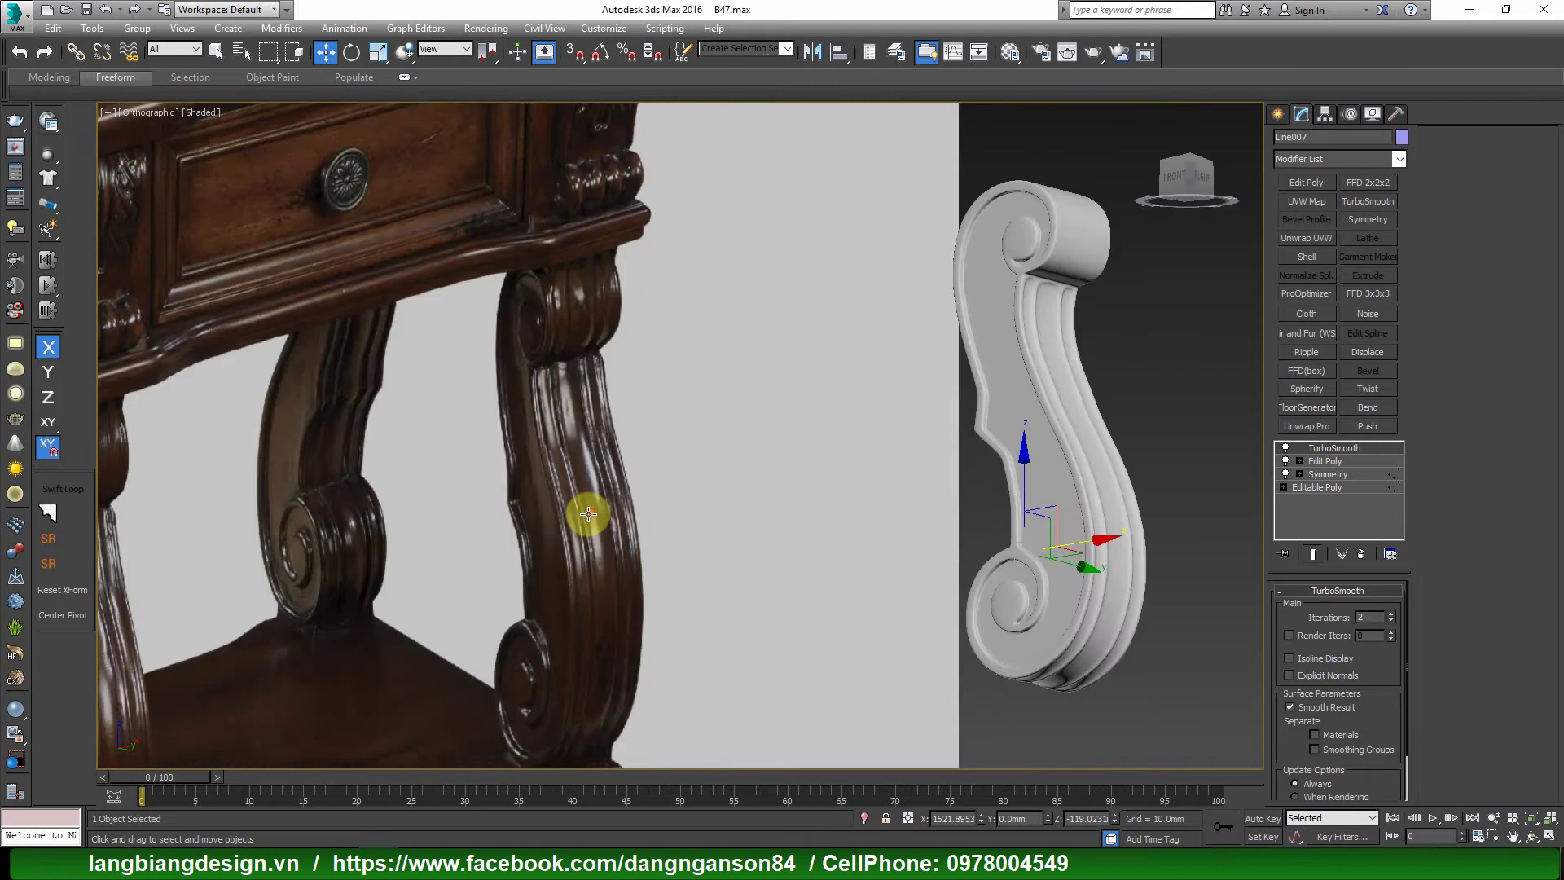
pyautogui.moveTo(587, 513)
pyautogui.keyDown('alt'); pyautogui.mouseDown(button='middle')
pyautogui.moveTo(992, 444)
pyautogui.moveTo(1087, 507)
pyautogui.moveTo(1006, 492)
pyautogui.moveTo(1064, 464)
pyautogui.moveTo(1106, 391)
pyautogui.moveTo(1123, 394)
pyautogui.moveTo(1127, 498)
pyautogui.moveTo(1162, 559)
pyautogui.mouseUp(button='middle'); pyautogui.keyUp('alt')
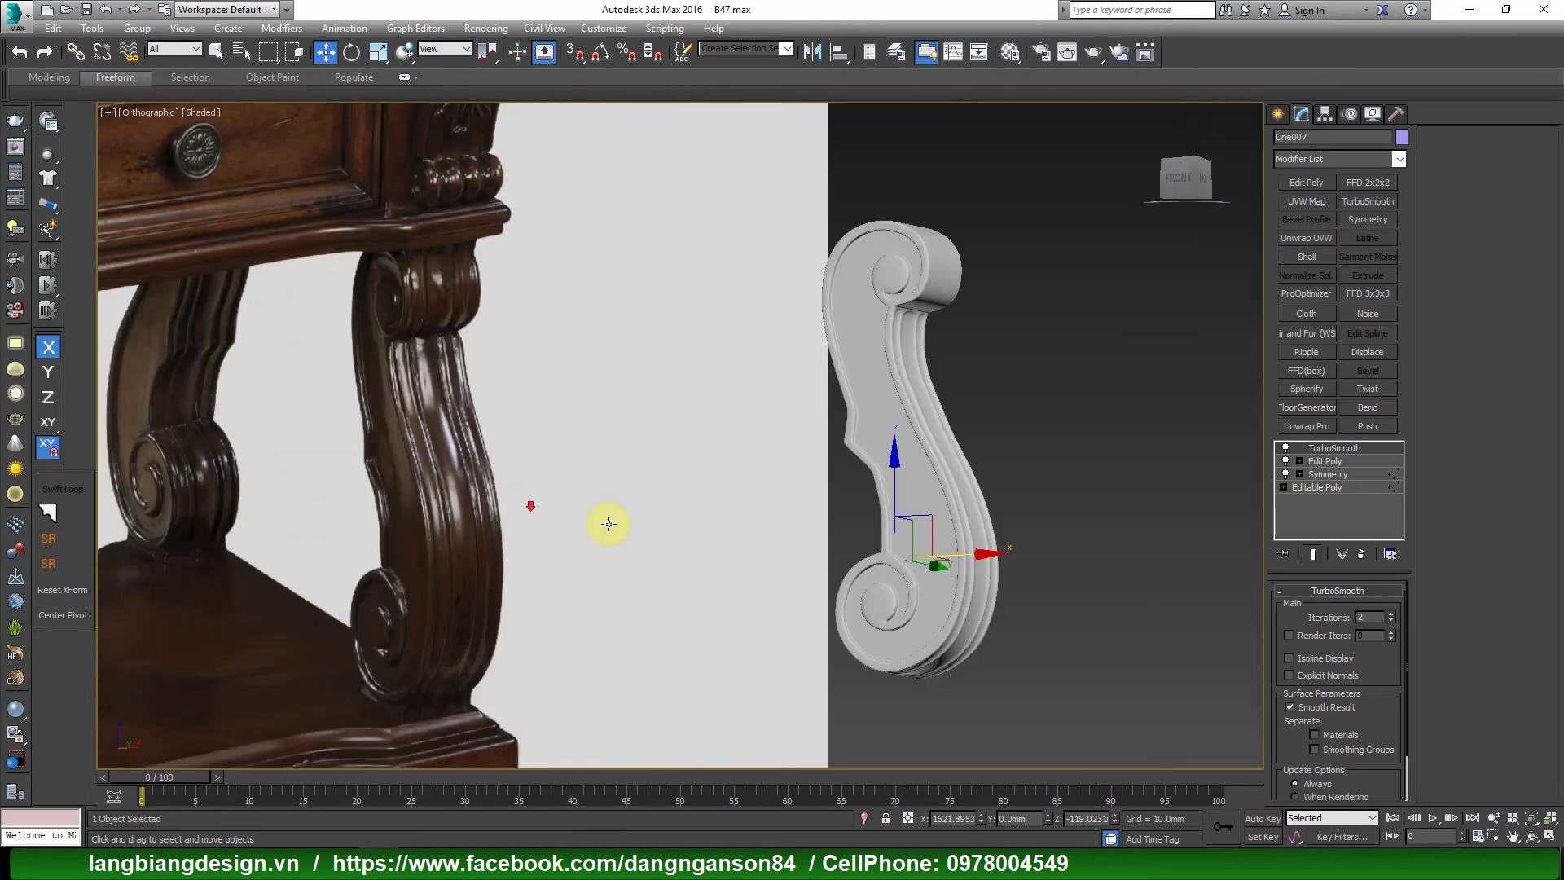
pyautogui.keyDown('alt'); pyautogui.moveTo(607, 520); pyautogui.dragTo(733, 541, button='middle'); pyautogui.keyUp('alt')
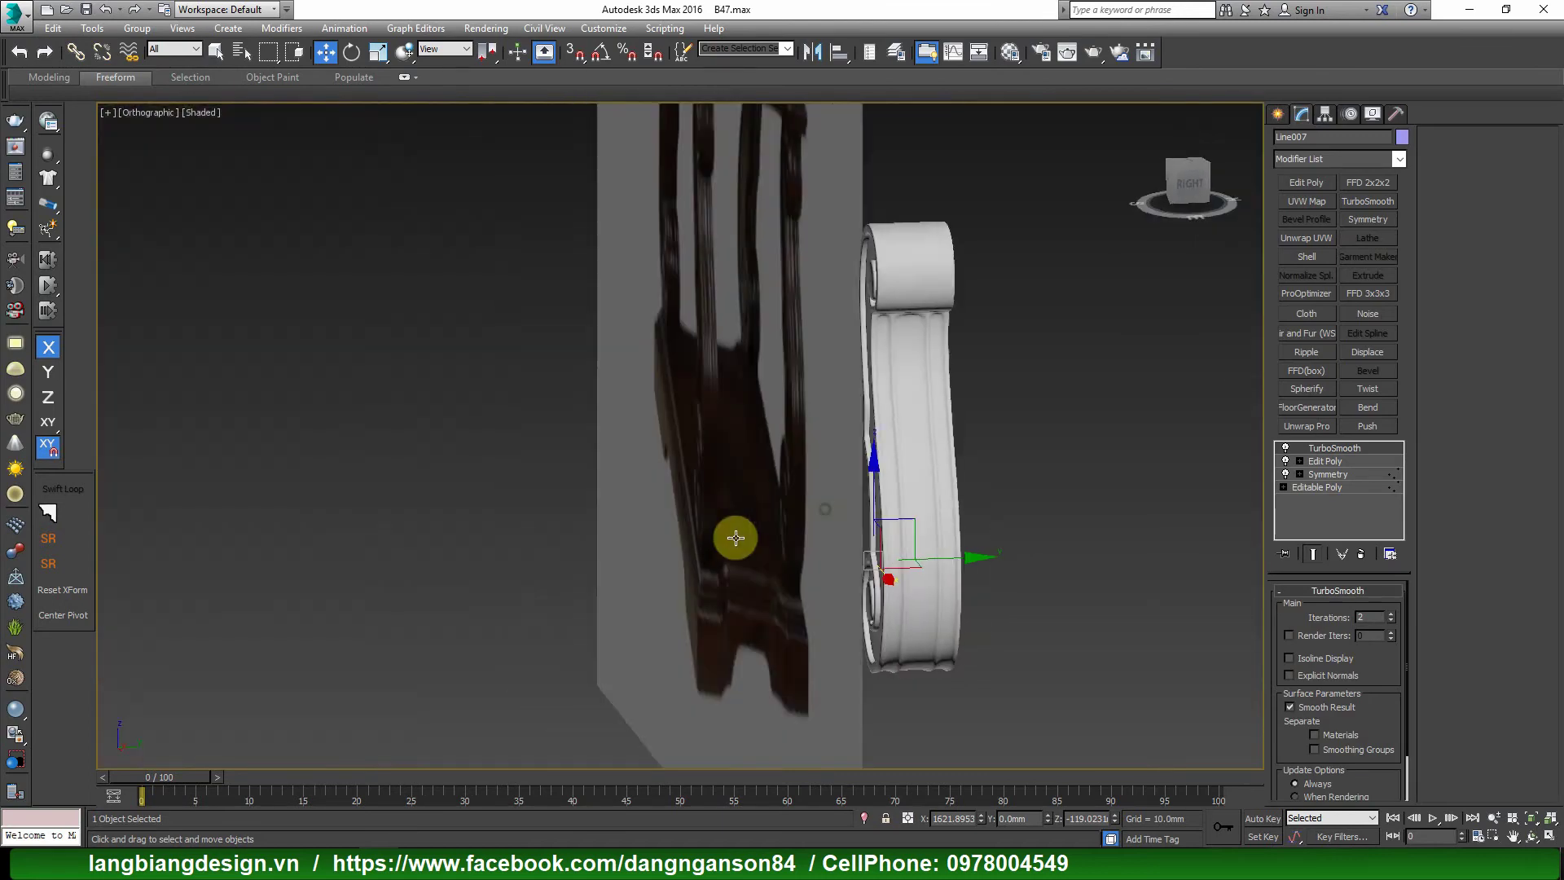
pyautogui.scroll(3, 895, 543)
pyautogui.moveTo(1009, 546)
pyautogui.keyDown('alt'); pyautogui.mouseDown(button='middle')
pyautogui.moveTo(893, 566)
pyautogui.moveTo(1151, 542)
pyautogui.mouseUp(button='middle'); pyautogui.keyUp('alt')
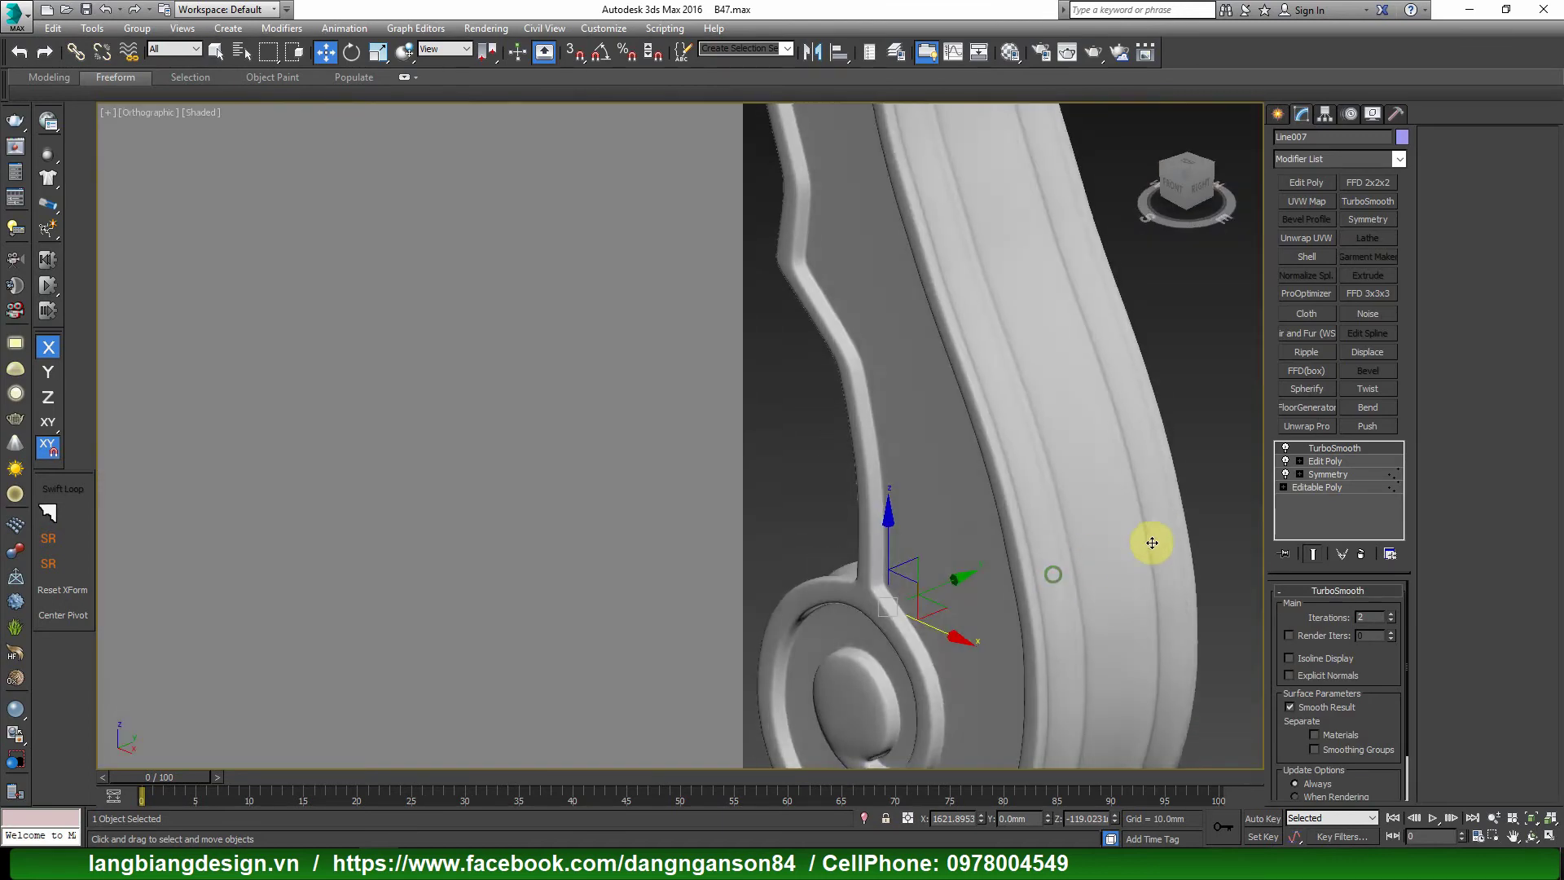
# Remove TurboSmooth, show edged faces, and undo the earlier bevel in Polygon mode.
pyautogui.hotkey('ctrl', 'z')
pyautogui.press('F4')
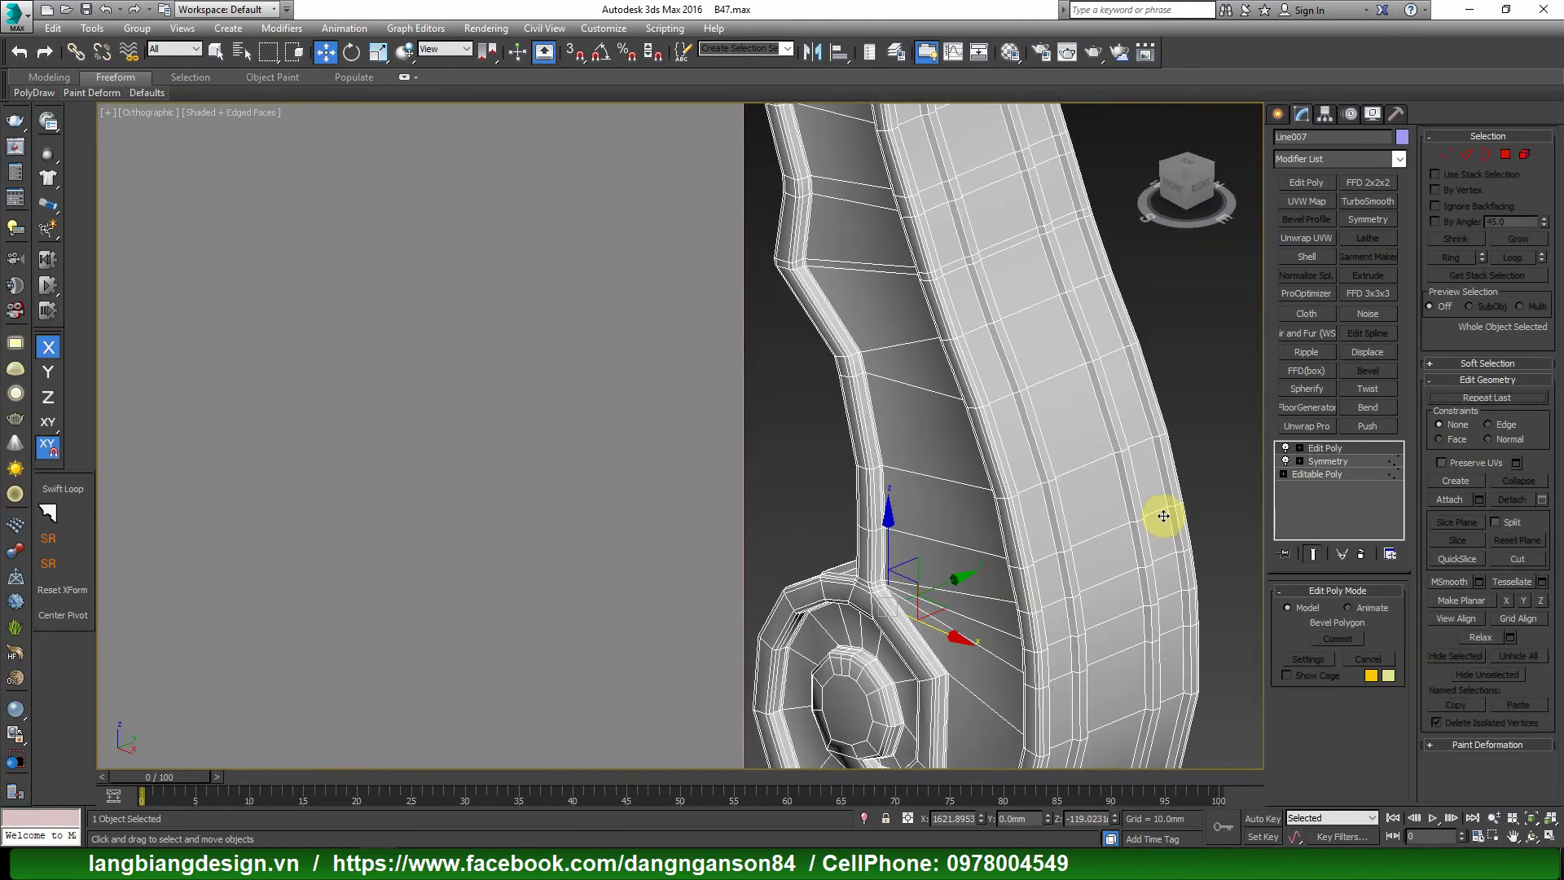
pyautogui.hotkey('ctrl', 'z')
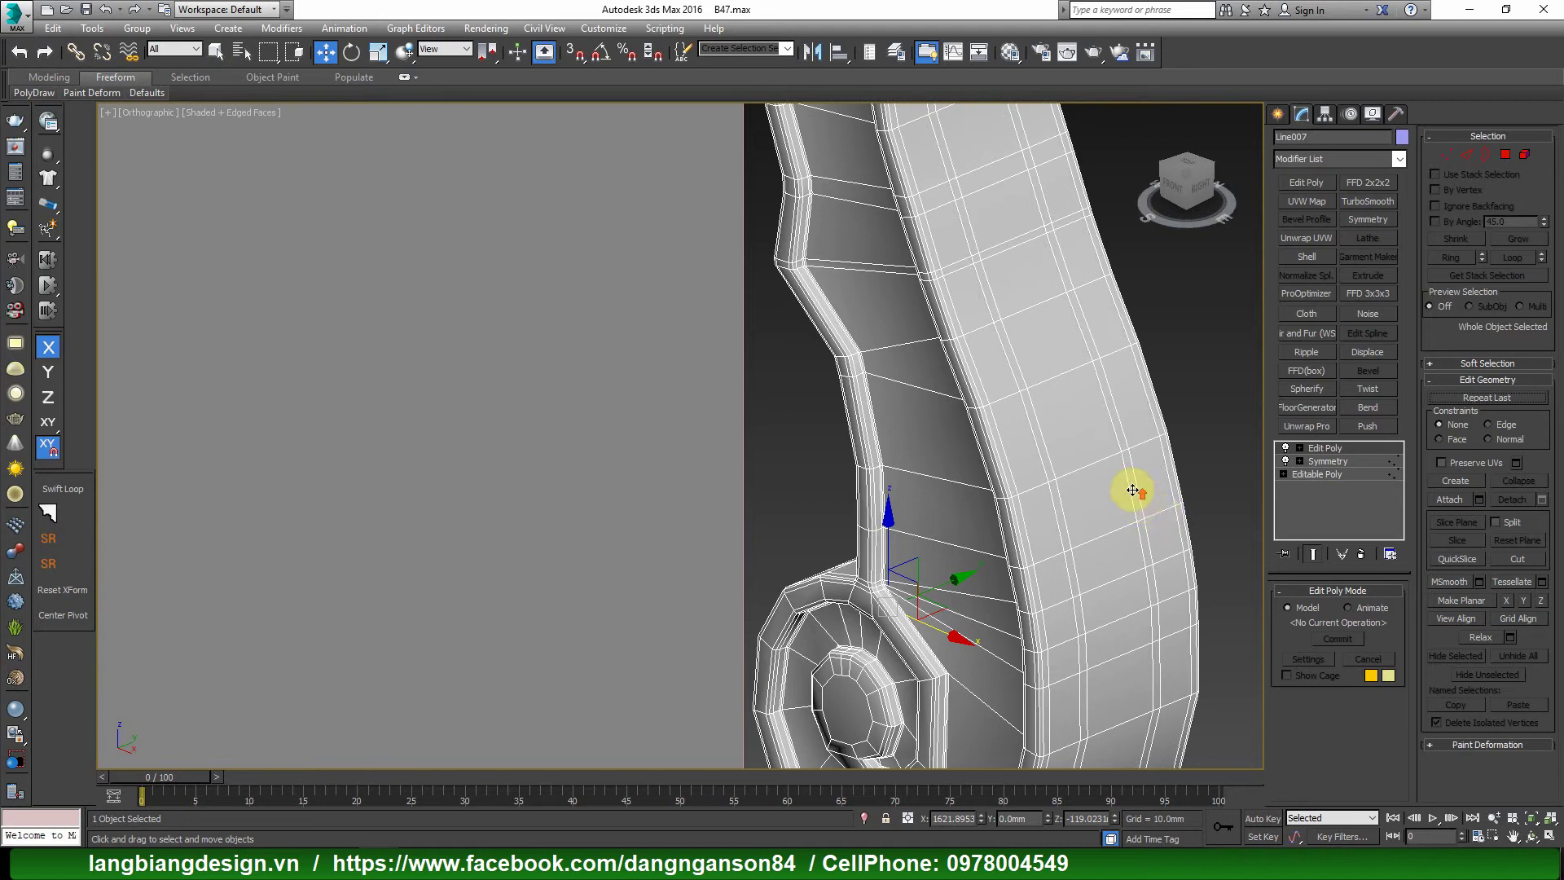
pyautogui.scroll(3, 1132, 489)
pyautogui.press('4')
# Bevel the front faces with height -8.6329mm, outline -5.0963mm, then re-add TurboSmooth.
pyautogui.rightClick(1180, 403)
pyautogui.click(1023, 451)
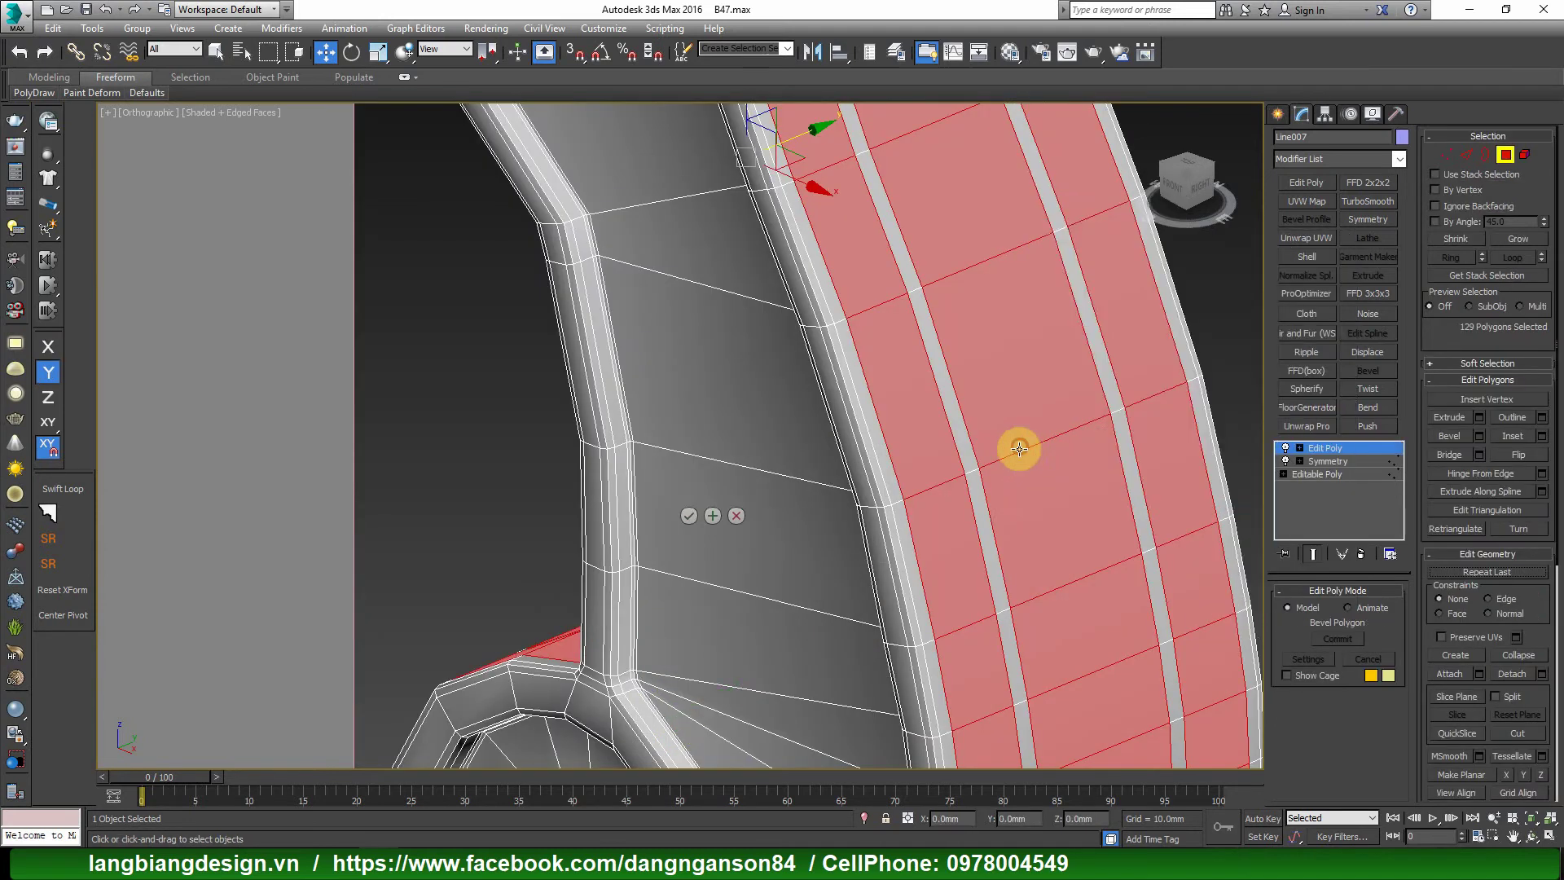
pyautogui.click(698, 496)
pyautogui.moveTo(694, 471); pyautogui.dragTo(695, 500)
pyautogui.scroll(-4, 1042, 424)
pyautogui.scroll(5, 957, 448)
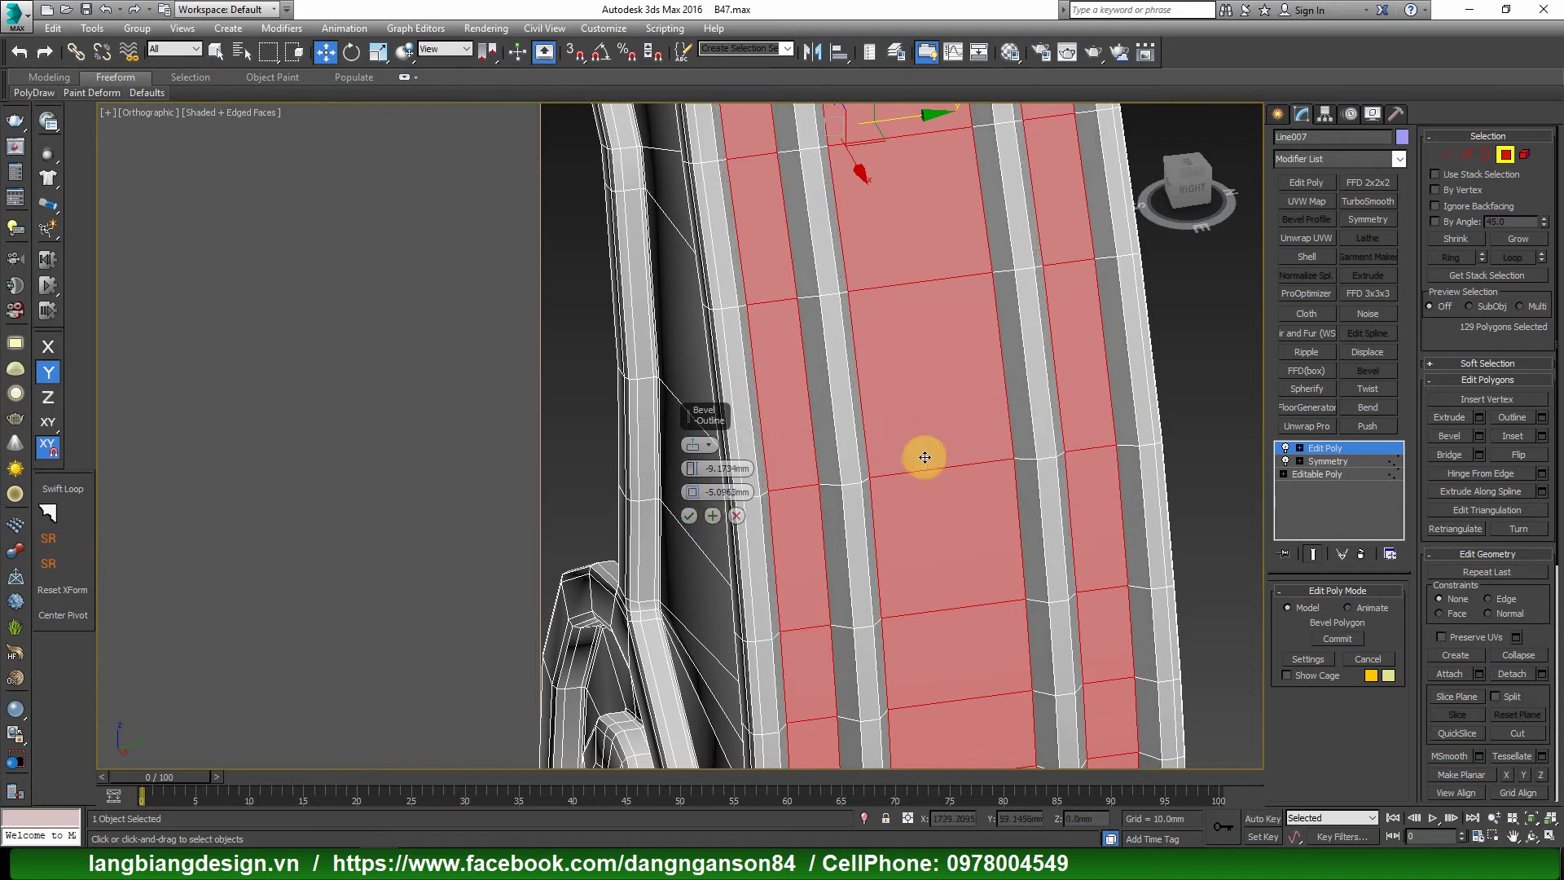
pyautogui.moveTo(924, 457)
pyautogui.keyDown('alt'); pyautogui.mouseDown(button='middle')
pyautogui.moveTo(1163, 437)
pyautogui.moveTo(744, 478)
pyautogui.mouseUp(button='middle'); pyautogui.keyUp('alt')
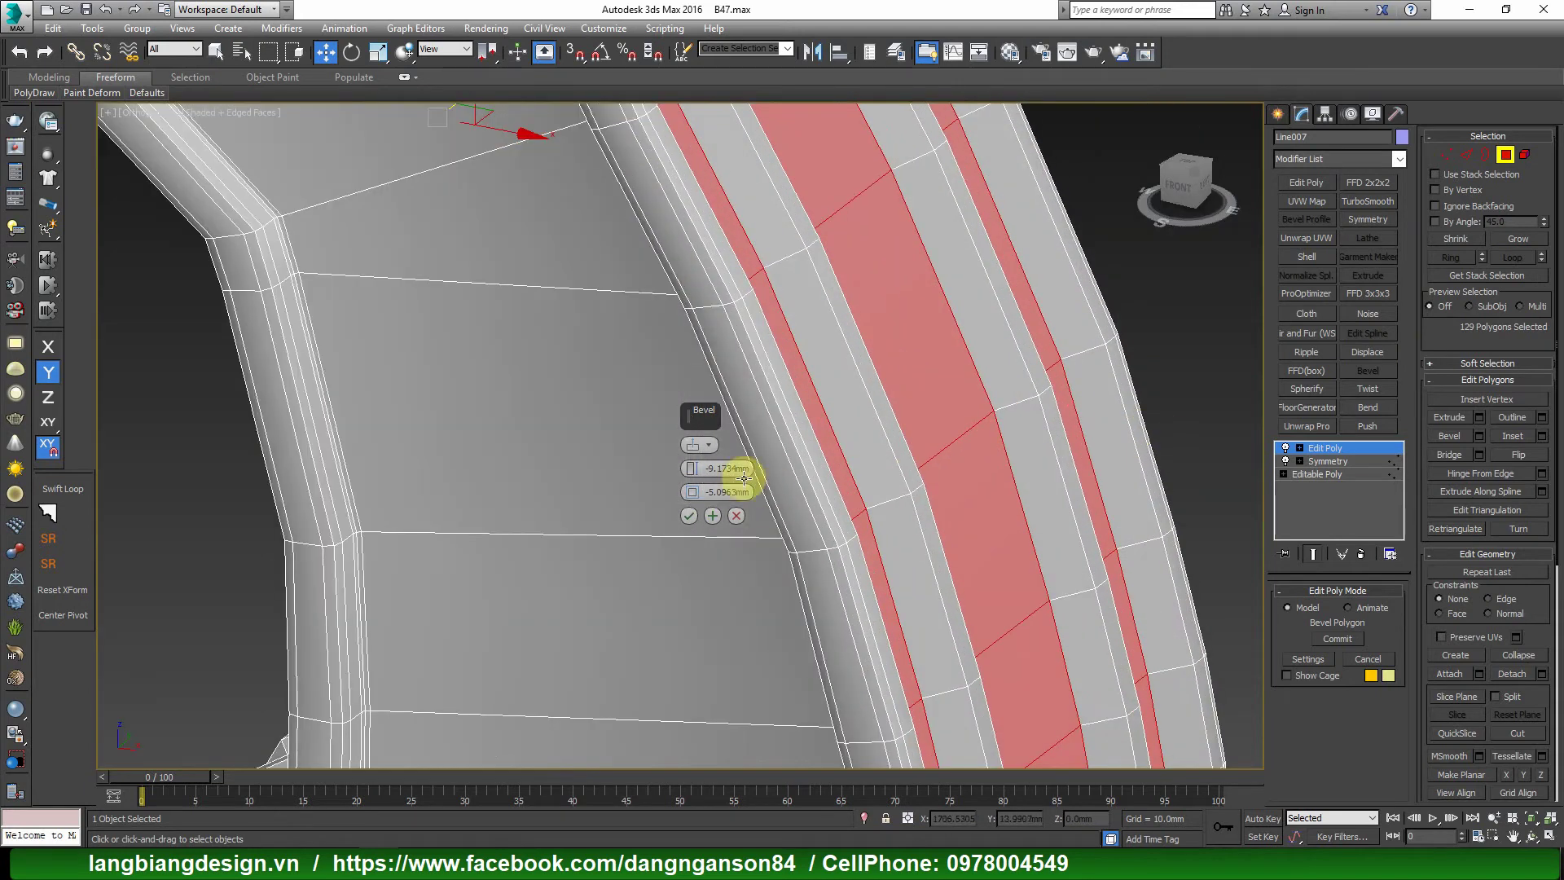
pyautogui.click(688, 515)
pyautogui.press('2')
pyautogui.click(1376, 201)
pyautogui.press('F4')
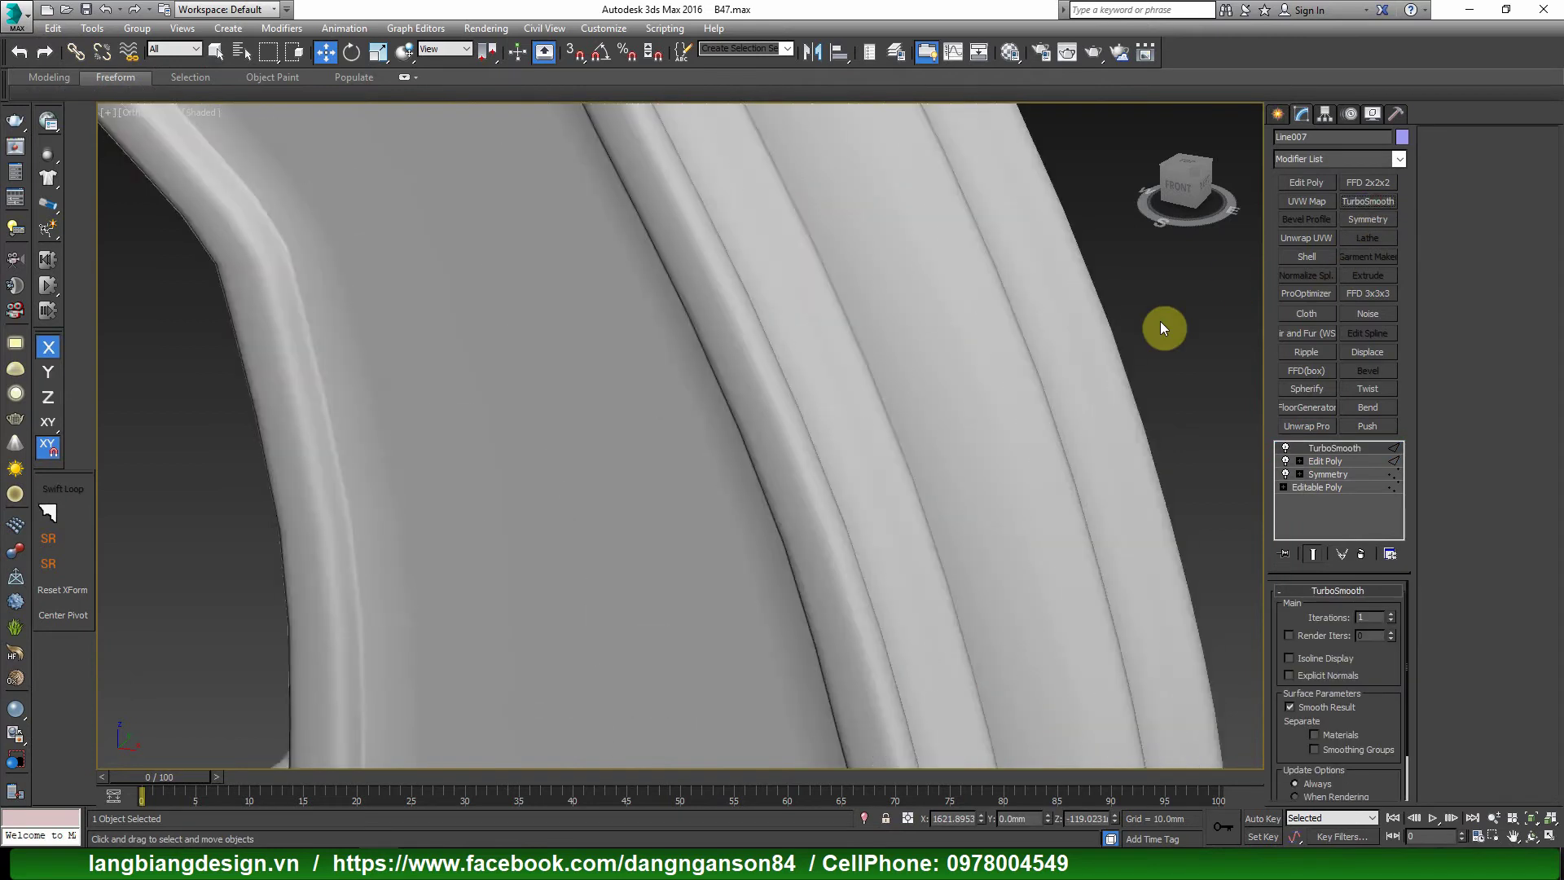
pyautogui.scroll(-5, 1160, 320)
pyautogui.scroll(3, 1050, 410)
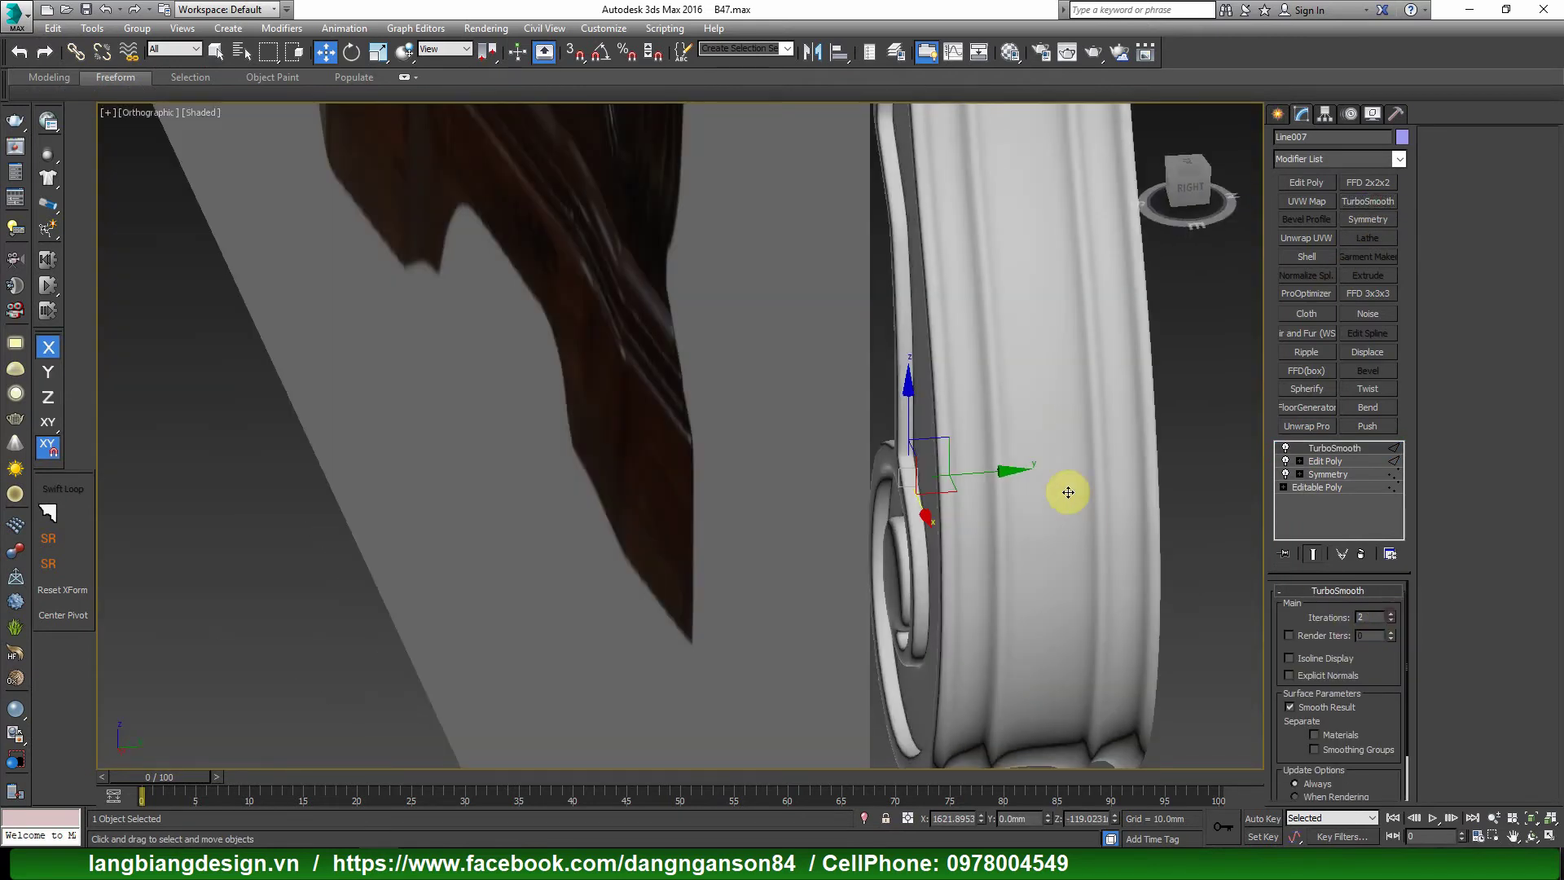
pyautogui.moveTo(1068, 492)
pyautogui.keyDown('alt'); pyautogui.mouseDown(button='middle')
pyautogui.moveTo(1008, 464)
pyautogui.moveTo(1096, 440)
pyautogui.moveTo(1092, 481)
pyautogui.moveTo(1110, 286)
pyautogui.moveTo(552, 316)
pyautogui.mouseUp(button='middle'); pyautogui.keyUp('alt')
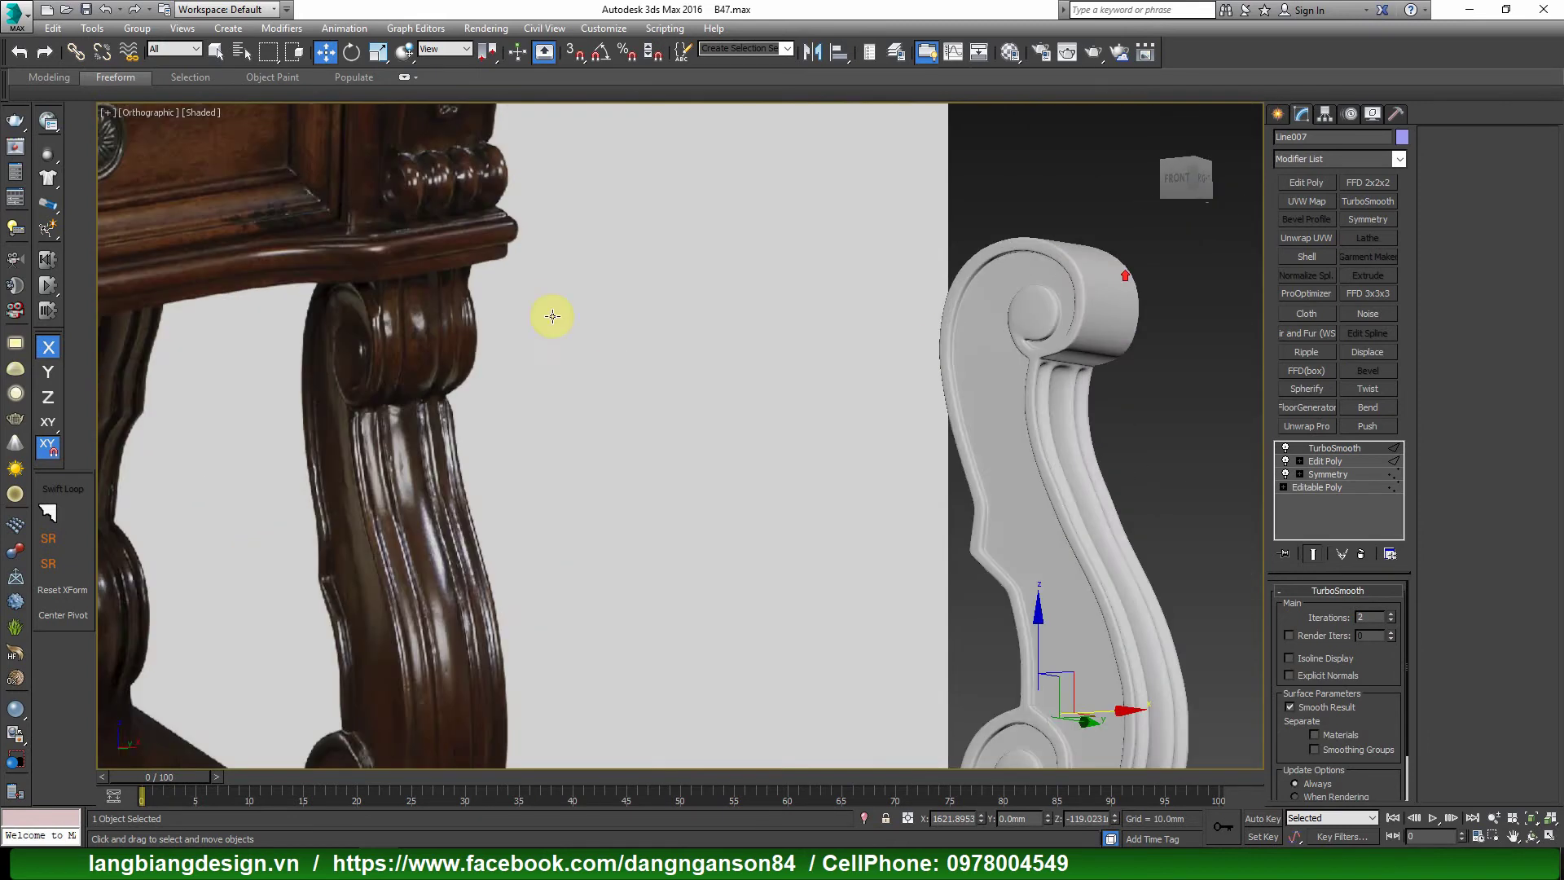
pyautogui.scroll(3, 426, 353)
pyautogui.scroll(3, 592, 434)
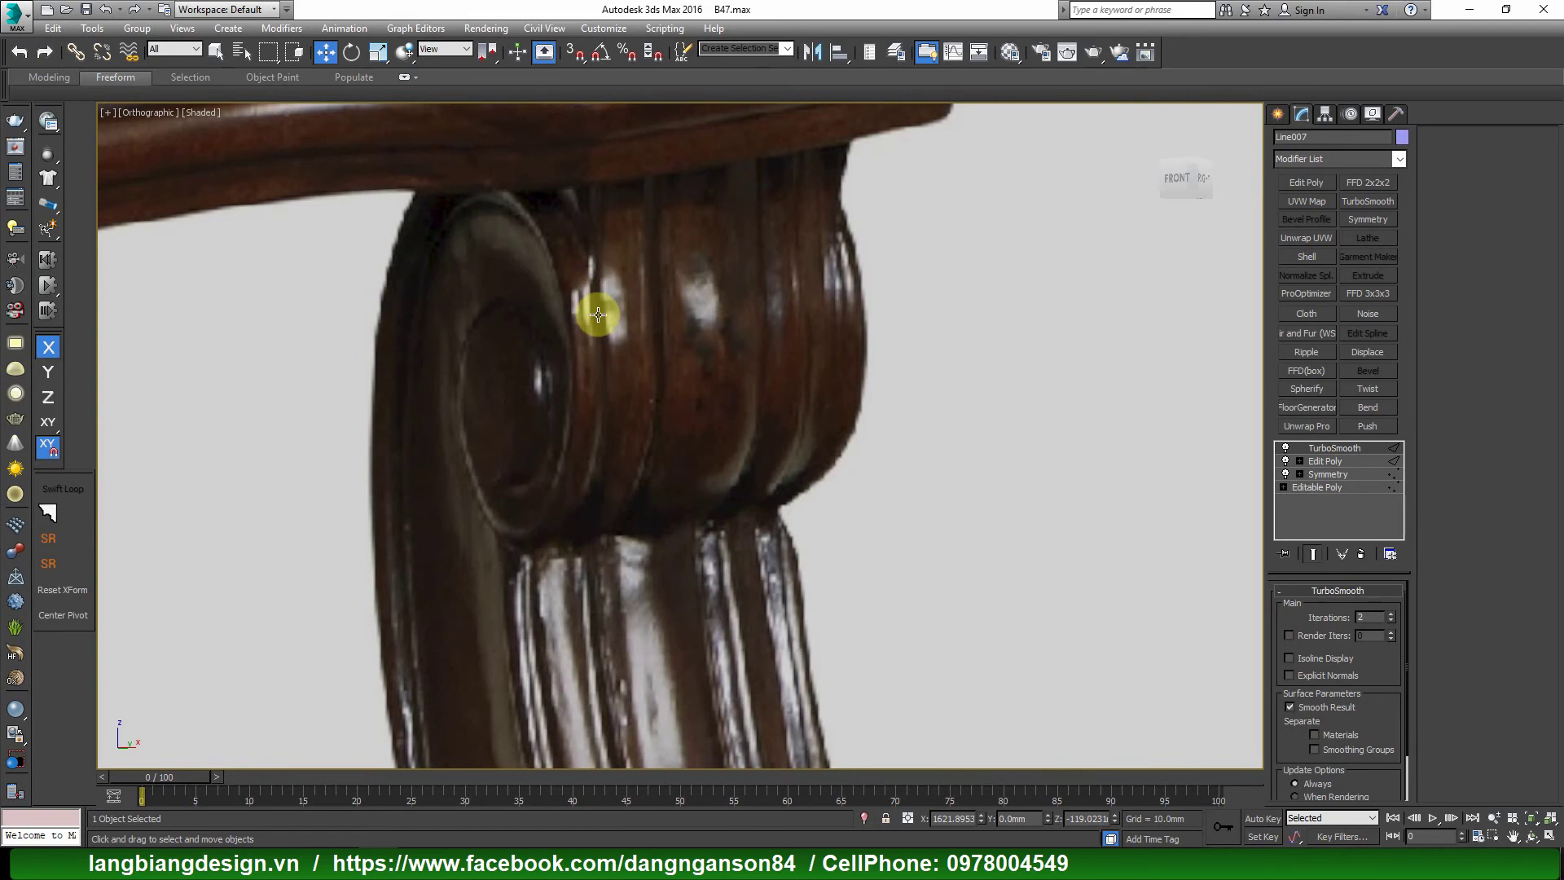
pyautogui.scroll(-3, 662, 334)
pyautogui.moveTo(663, 331)
pyautogui.keyDown('alt'); pyautogui.mouseDown(button='middle')
pyautogui.moveTo(736, 352)
pyautogui.moveTo(586, 332)
pyautogui.mouseUp(button='middle'); pyautogui.keyUp('alt')
pyautogui.scroll(4, 627, 318)
pyautogui.scroll(-3, 627, 326)
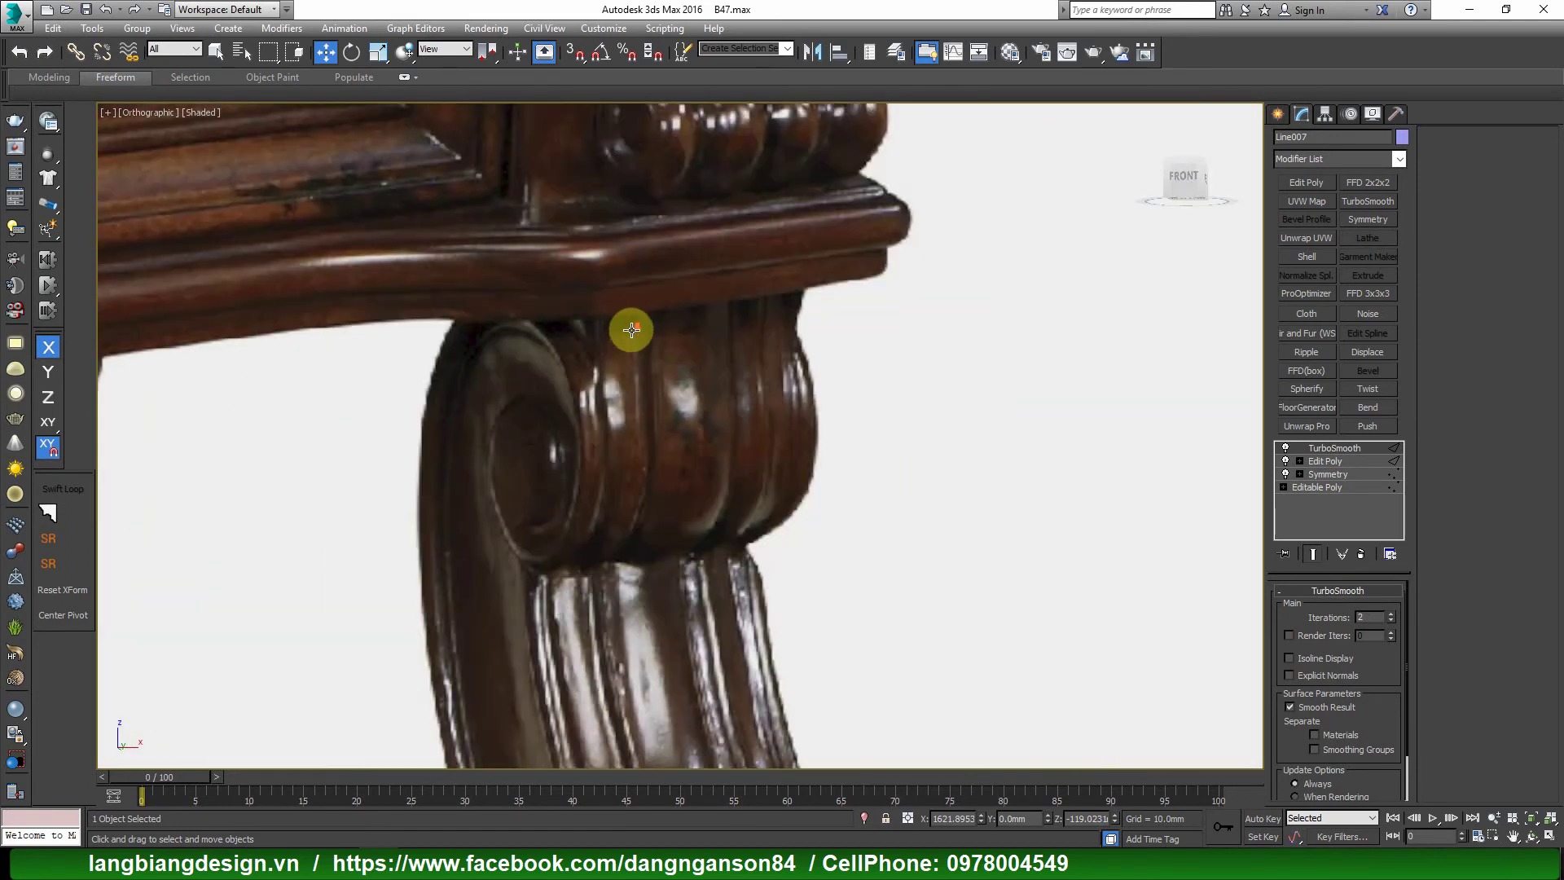
pyautogui.scroll(2, 628, 342)
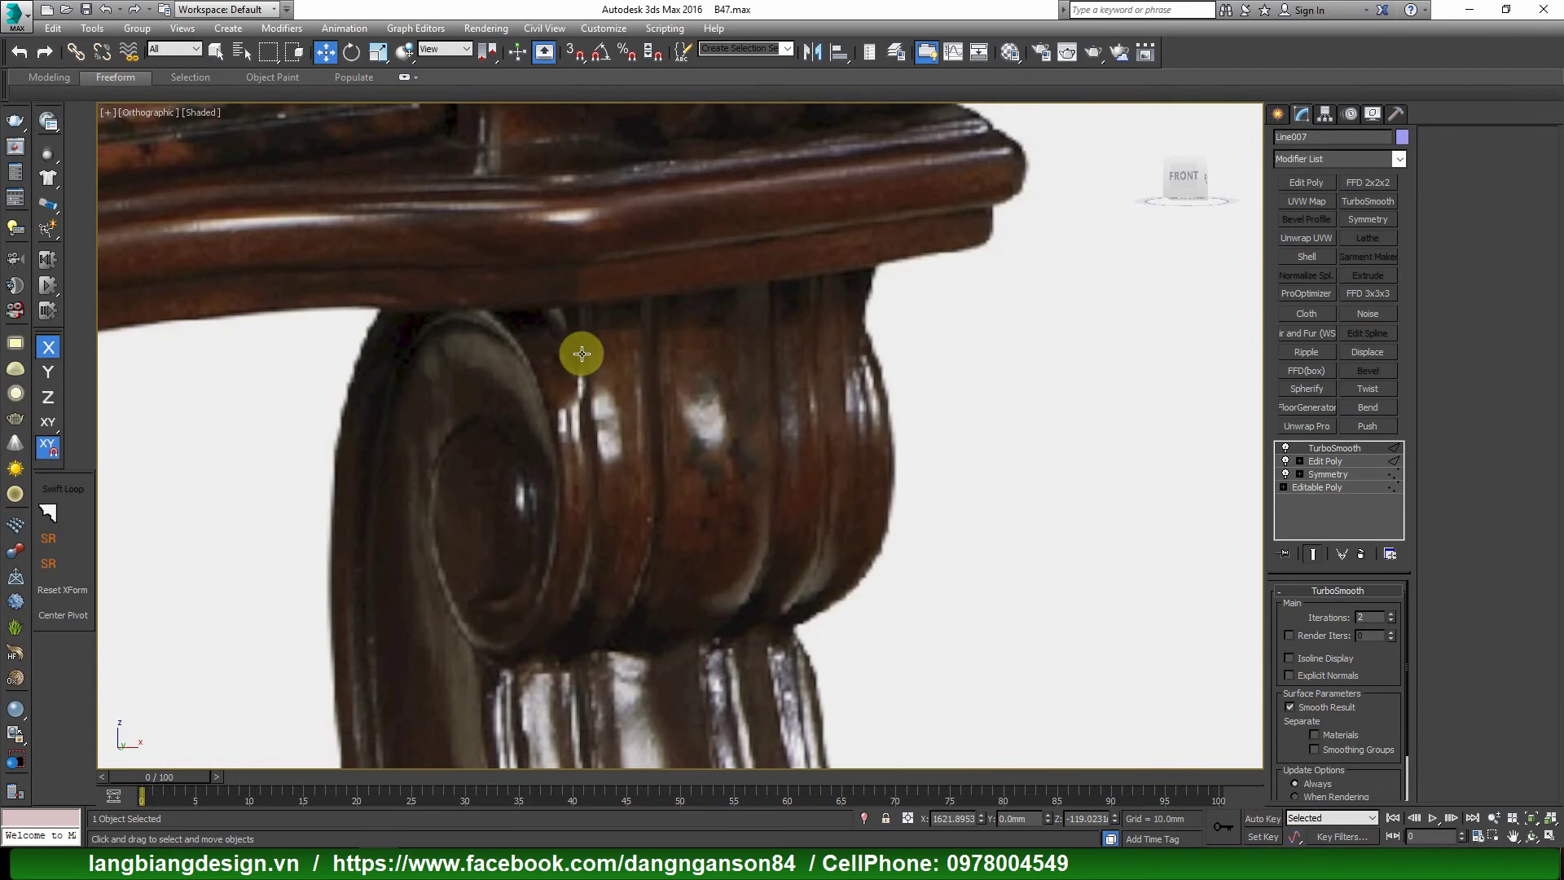
pyautogui.scroll(-3, 651, 320)
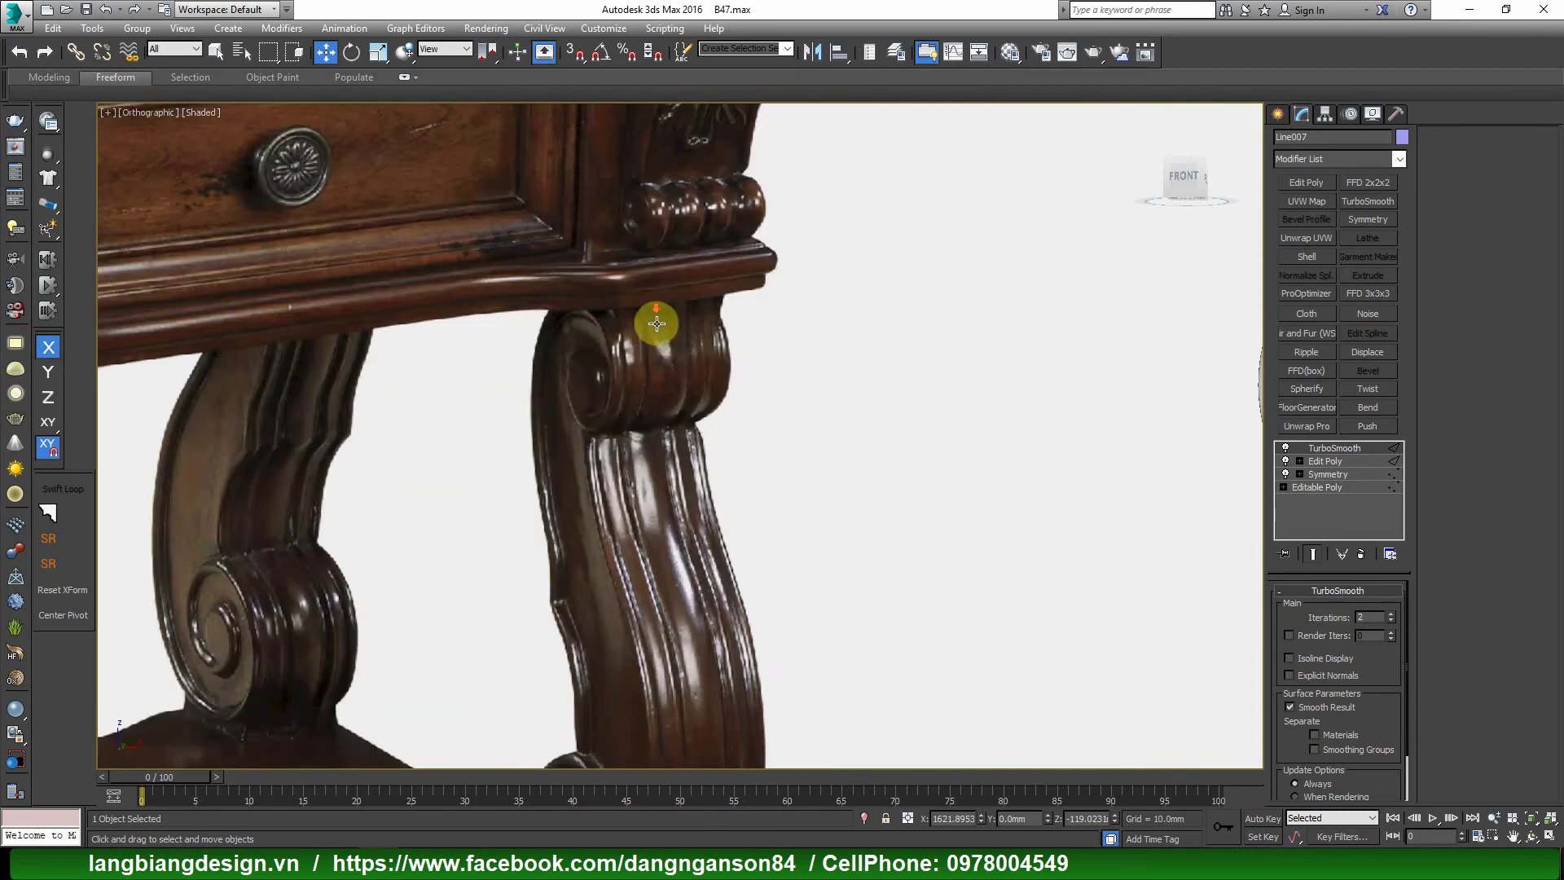
pyautogui.scroll(-3, 649, 325)
pyautogui.scroll(5, 932, 405)
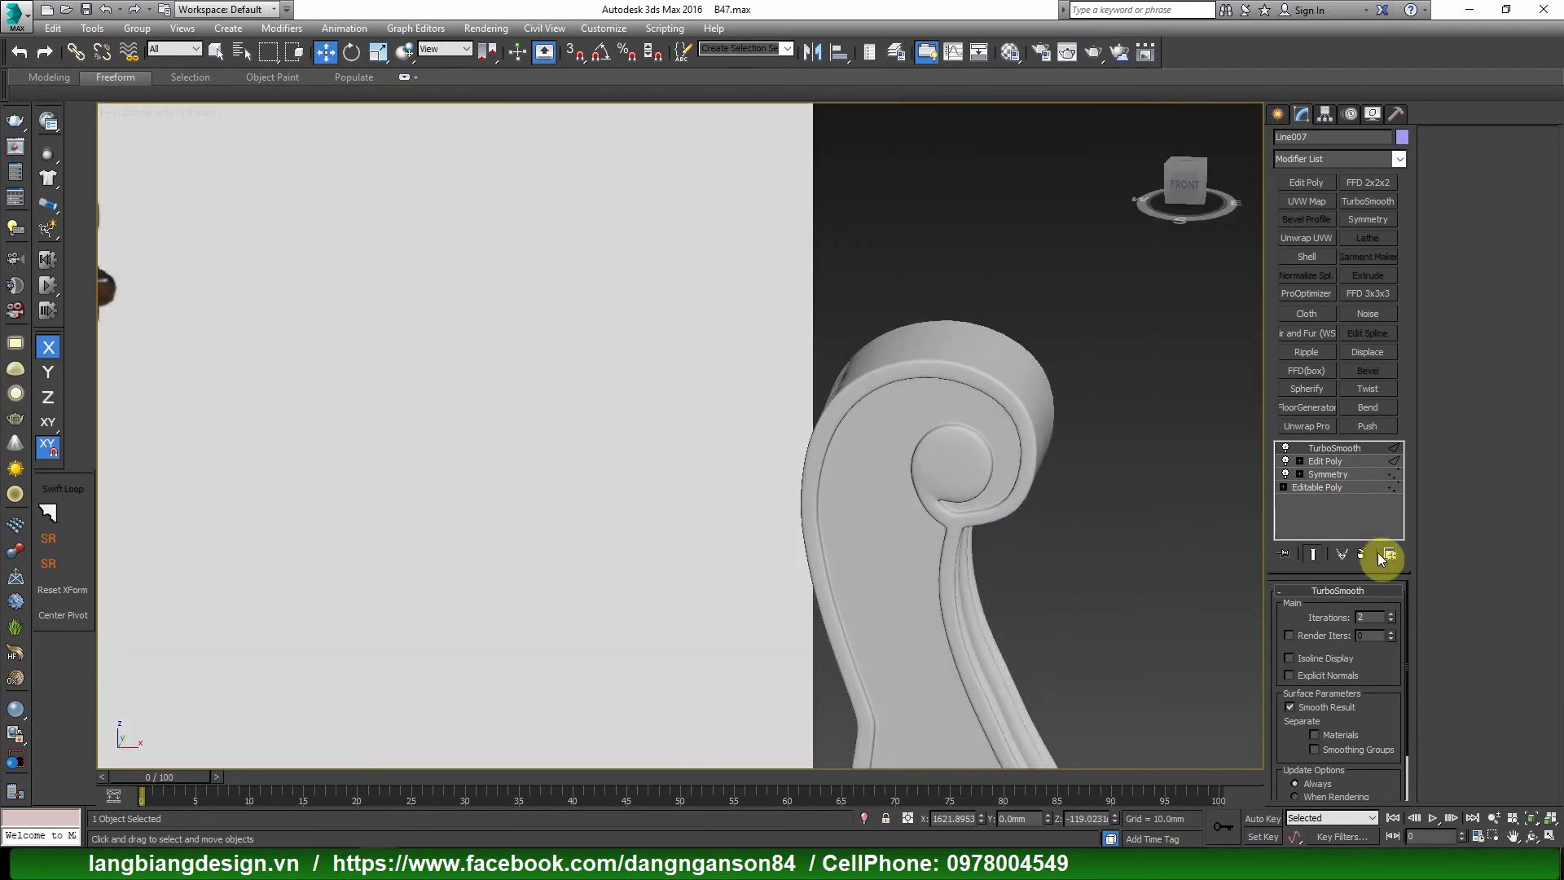
pyautogui.click(1360, 553)
# In Polygon mode, select the first five top-face strips of the scroll head.
pyautogui.keyDown('alt'); pyautogui.moveTo(1037, 408); pyautogui.dragTo(902, 384, button='middle'); pyautogui.keyUp('alt')
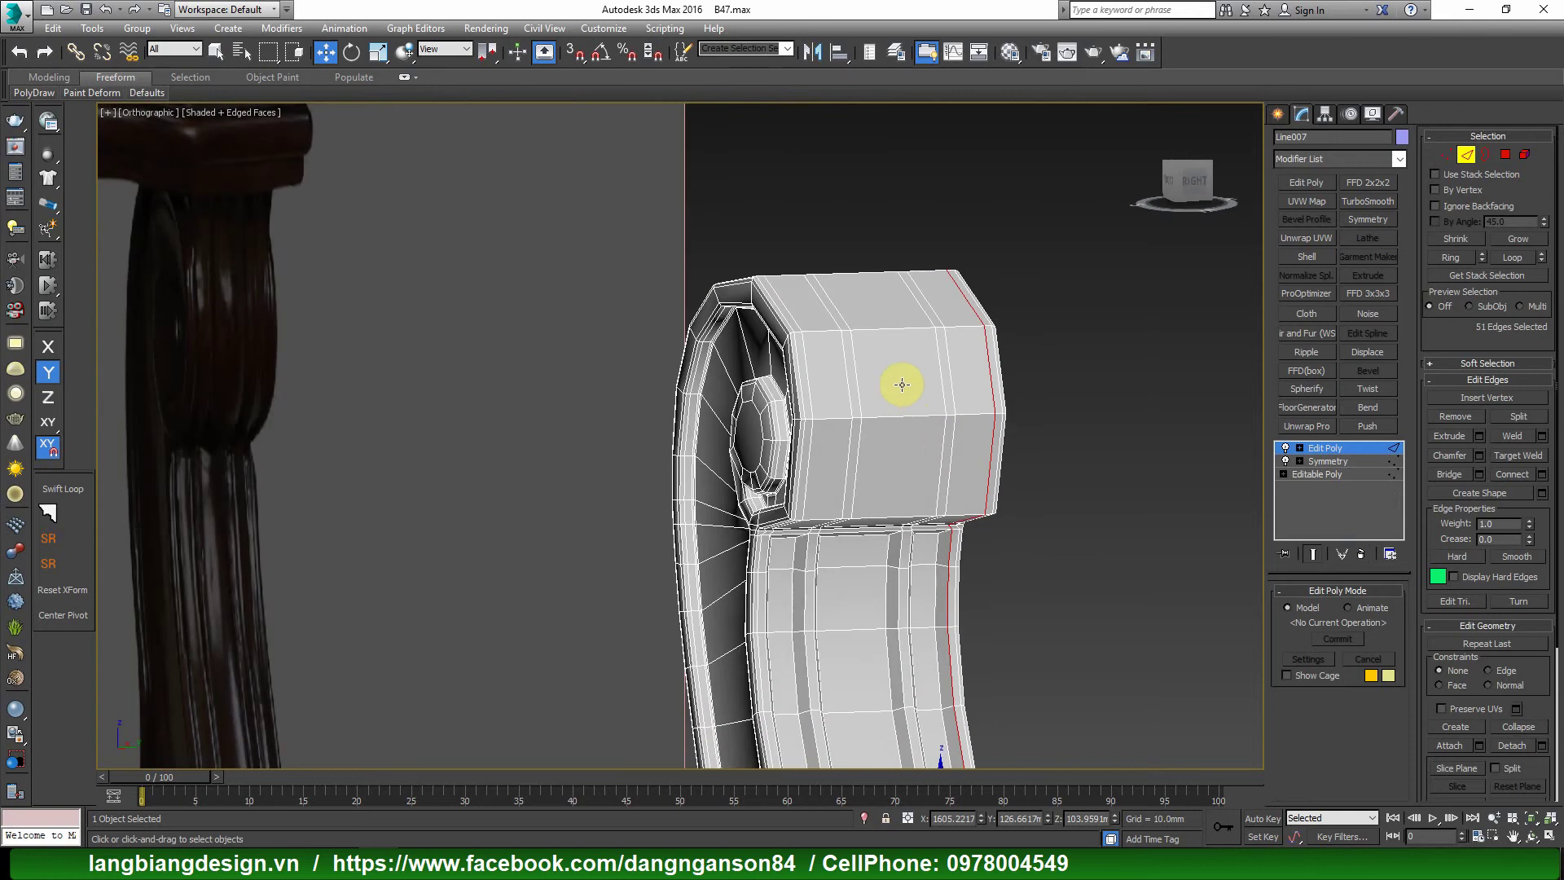
pyautogui.press('4')
pyautogui.scroll(1, 831, 408)
pyautogui.scroll(-3, 869, 412)
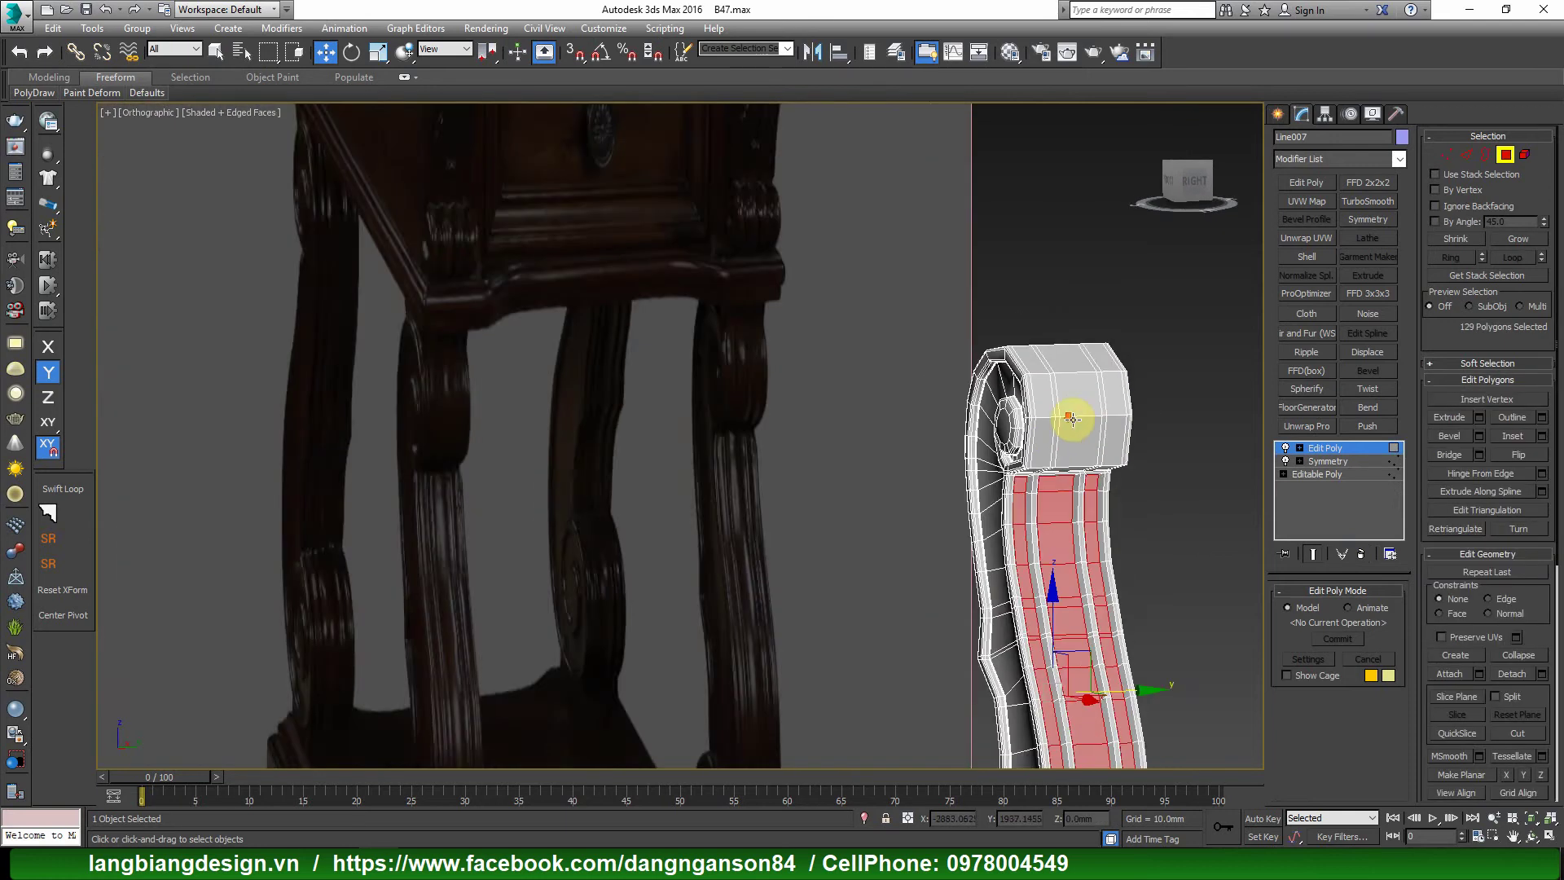
pyautogui.scroll(2, 980, 403)
pyautogui.scroll(5, 1103, 416)
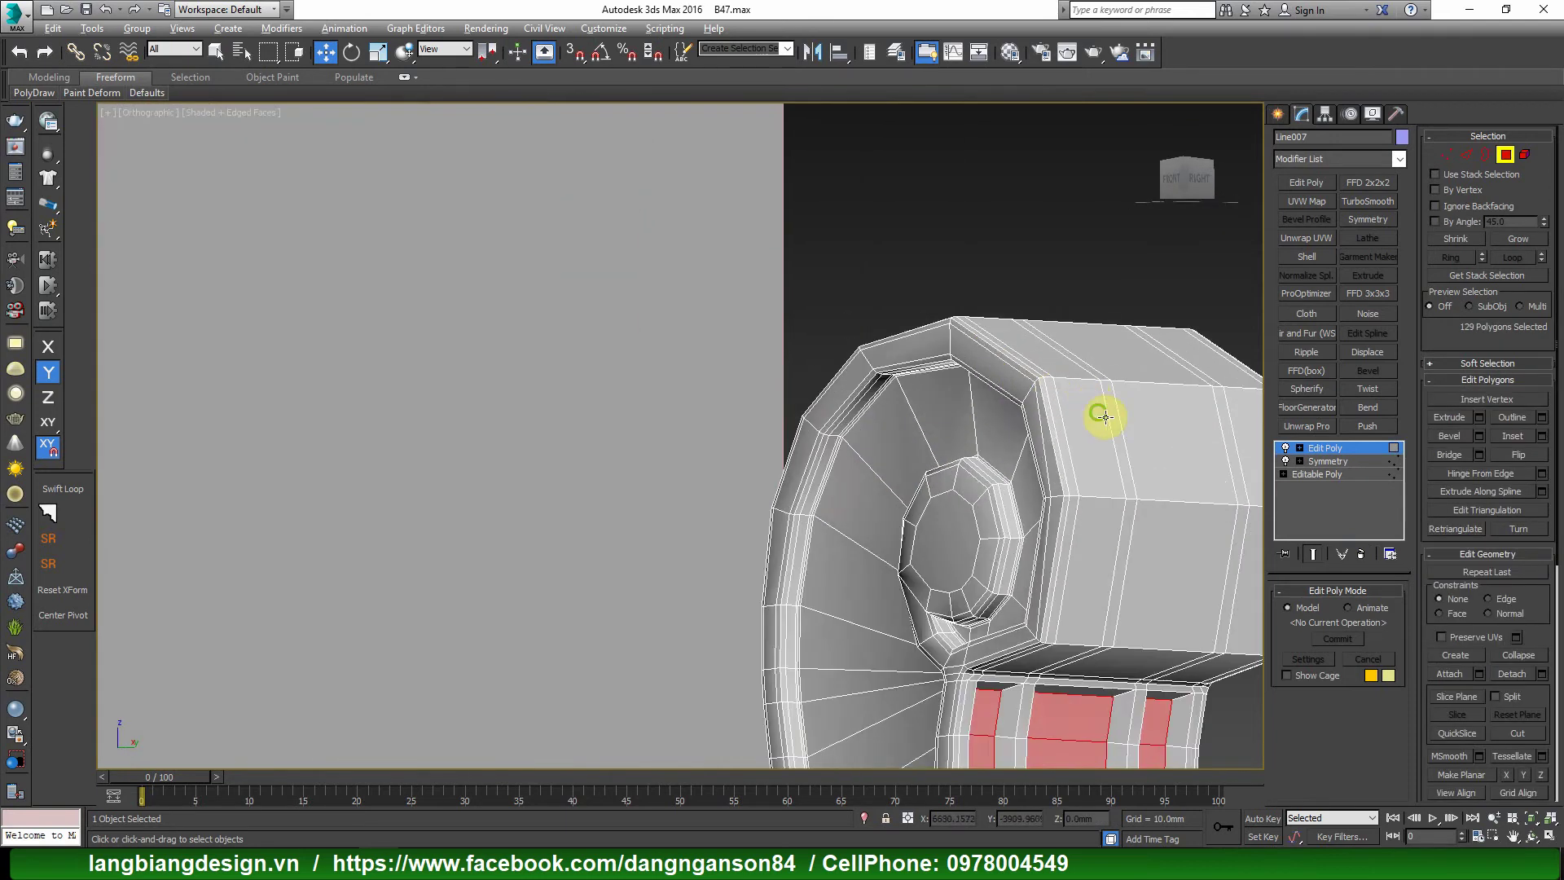
pyautogui.scroll(-1, 1107, 414)
pyautogui.scroll(-3, 1092, 419)
pyautogui.scroll(4, 1140, 411)
pyautogui.keyDown('alt'); pyautogui.moveTo(1170, 405); pyautogui.dragTo(1161, 456, button='middle'); pyautogui.keyUp('alt')
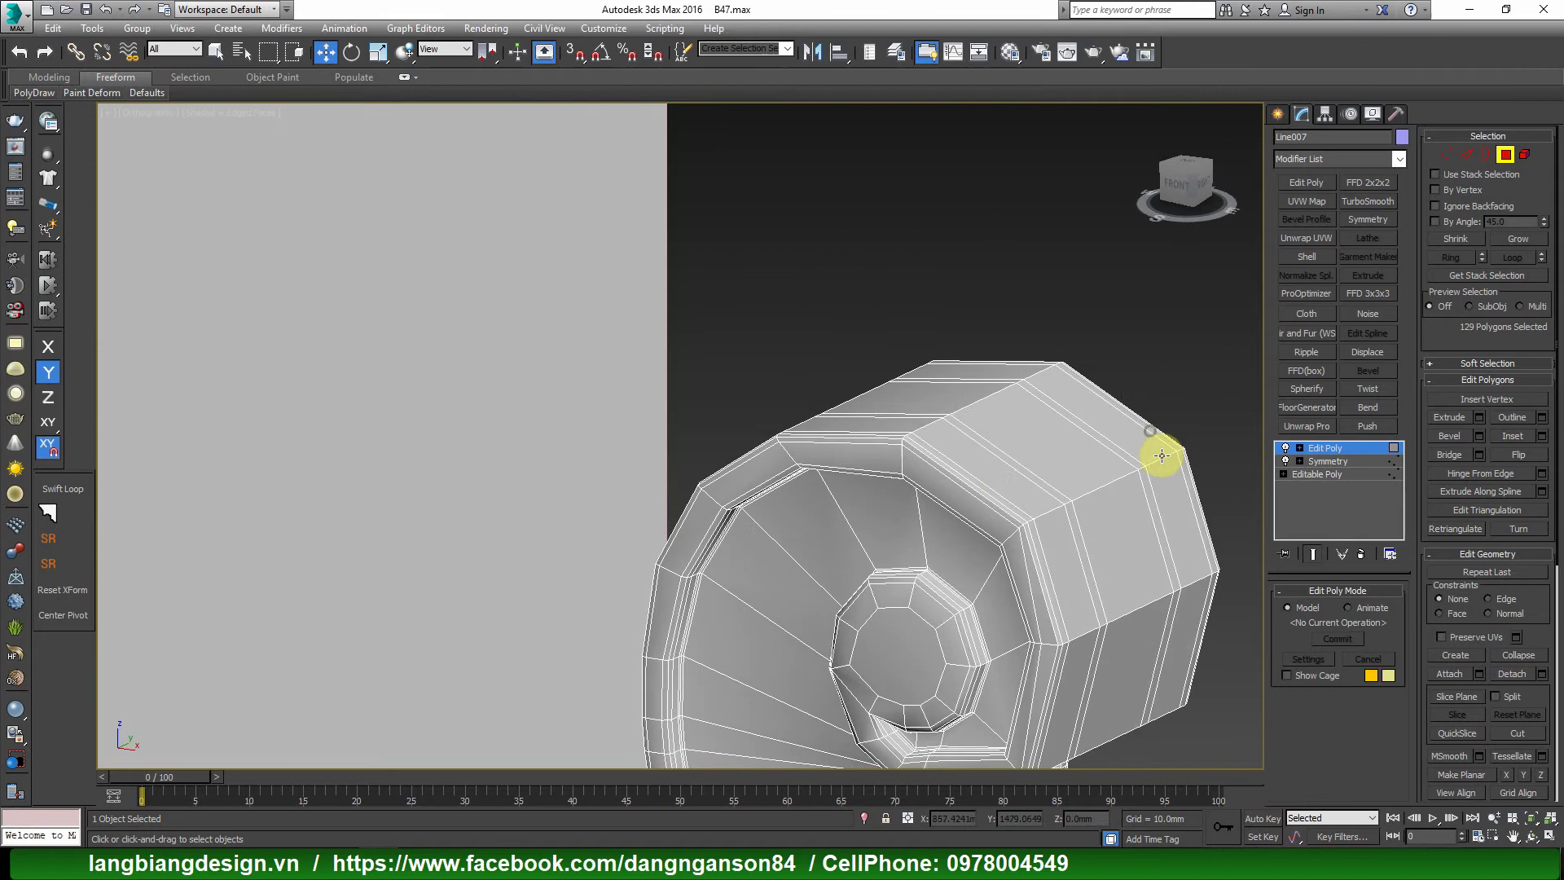
pyautogui.click(1006, 489)
pyautogui.keyDown('ctrl'); pyautogui.click(1075, 471); pyautogui.keyUp('ctrl')
pyautogui.scroll(4, 1050, 489)
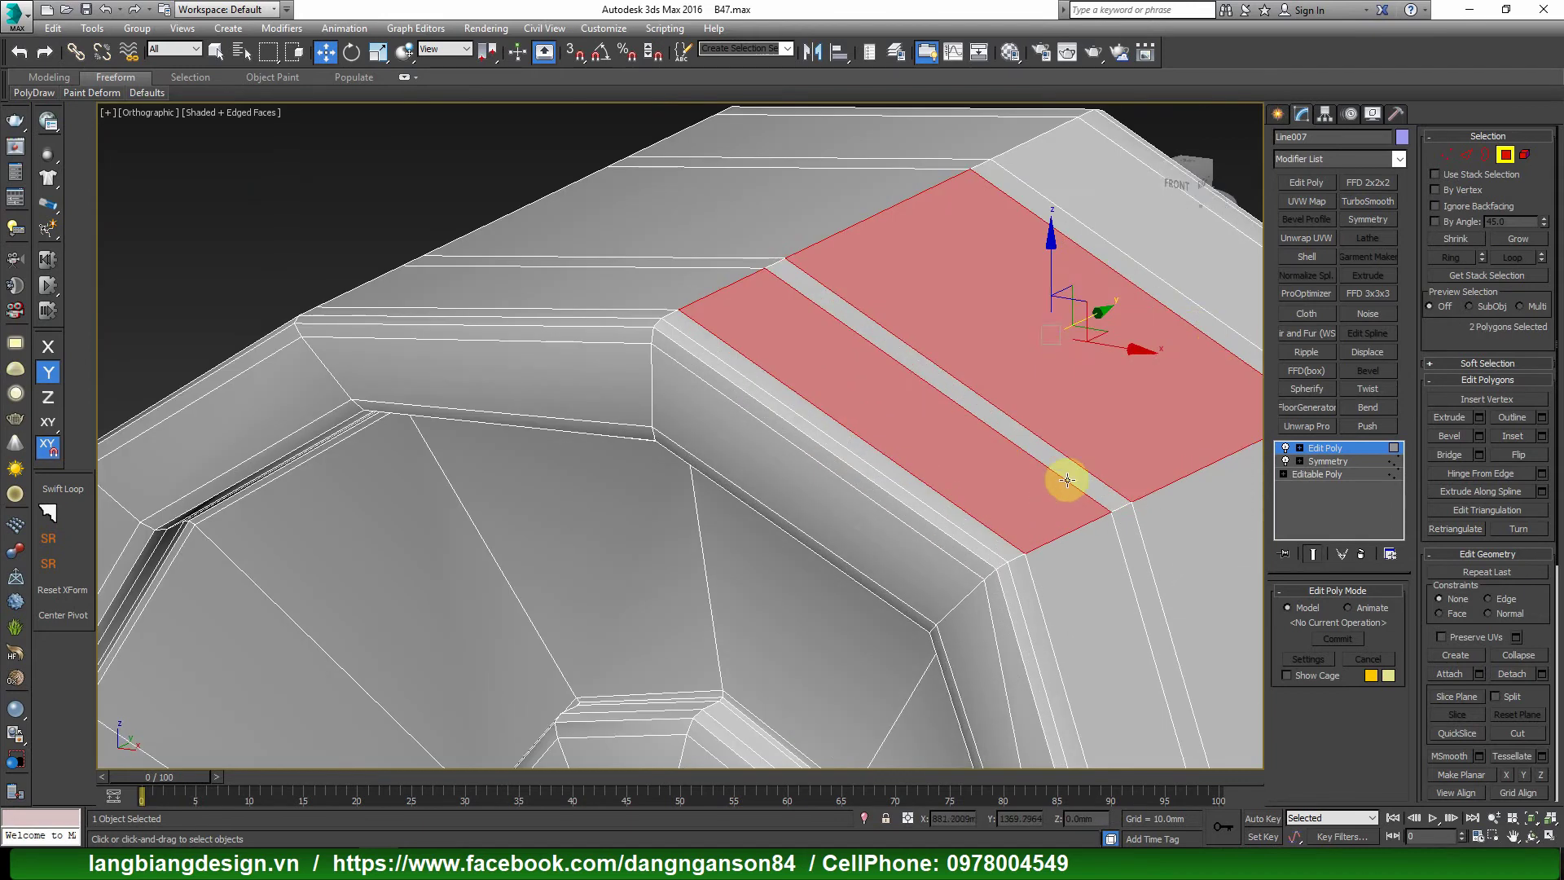
pyautogui.keyDown('ctrl'); pyautogui.click(1067, 480); pyautogui.keyUp('ctrl')
pyautogui.keyDown('ctrl'); pyautogui.click(1203, 320); pyautogui.keyUp('ctrl')
pyautogui.keyDown('ctrl'); pyautogui.click(1071, 335); pyautogui.keyUp('ctrl')
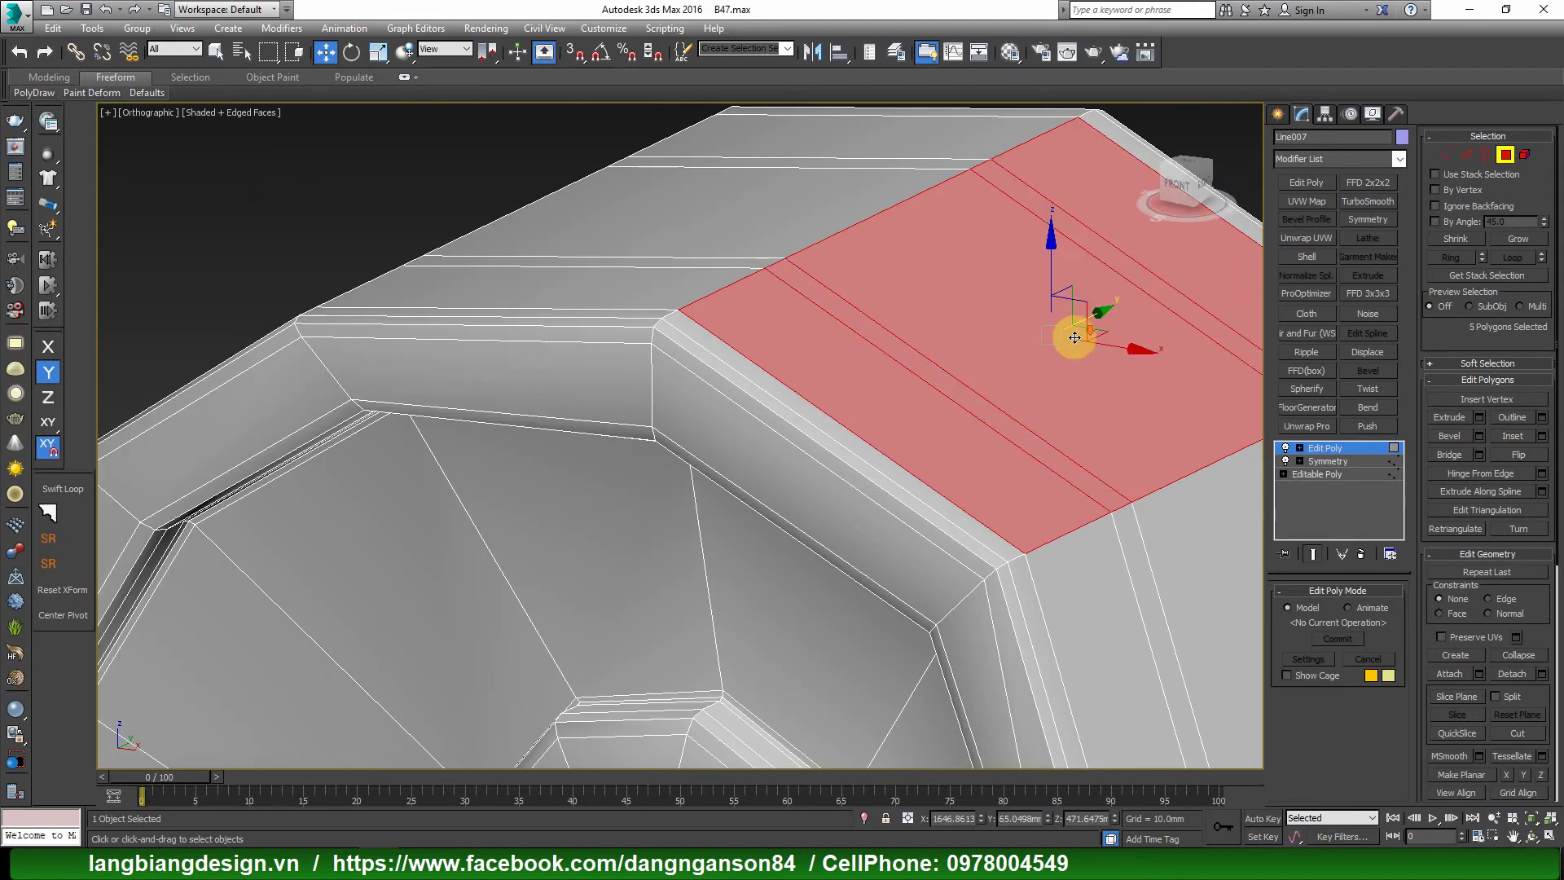
pyautogui.scroll(-5, 1135, 331)
pyautogui.scroll(6, 1116, 364)
# Add the remaining left-side top faces, completing the 15-face scroll-head selection.
pyautogui.moveTo(602, 376); pyautogui.dragTo(628, 391, button='middle')
pyautogui.keyDown('ctrl'); pyautogui.click(516, 345); pyautogui.keyUp('ctrl')
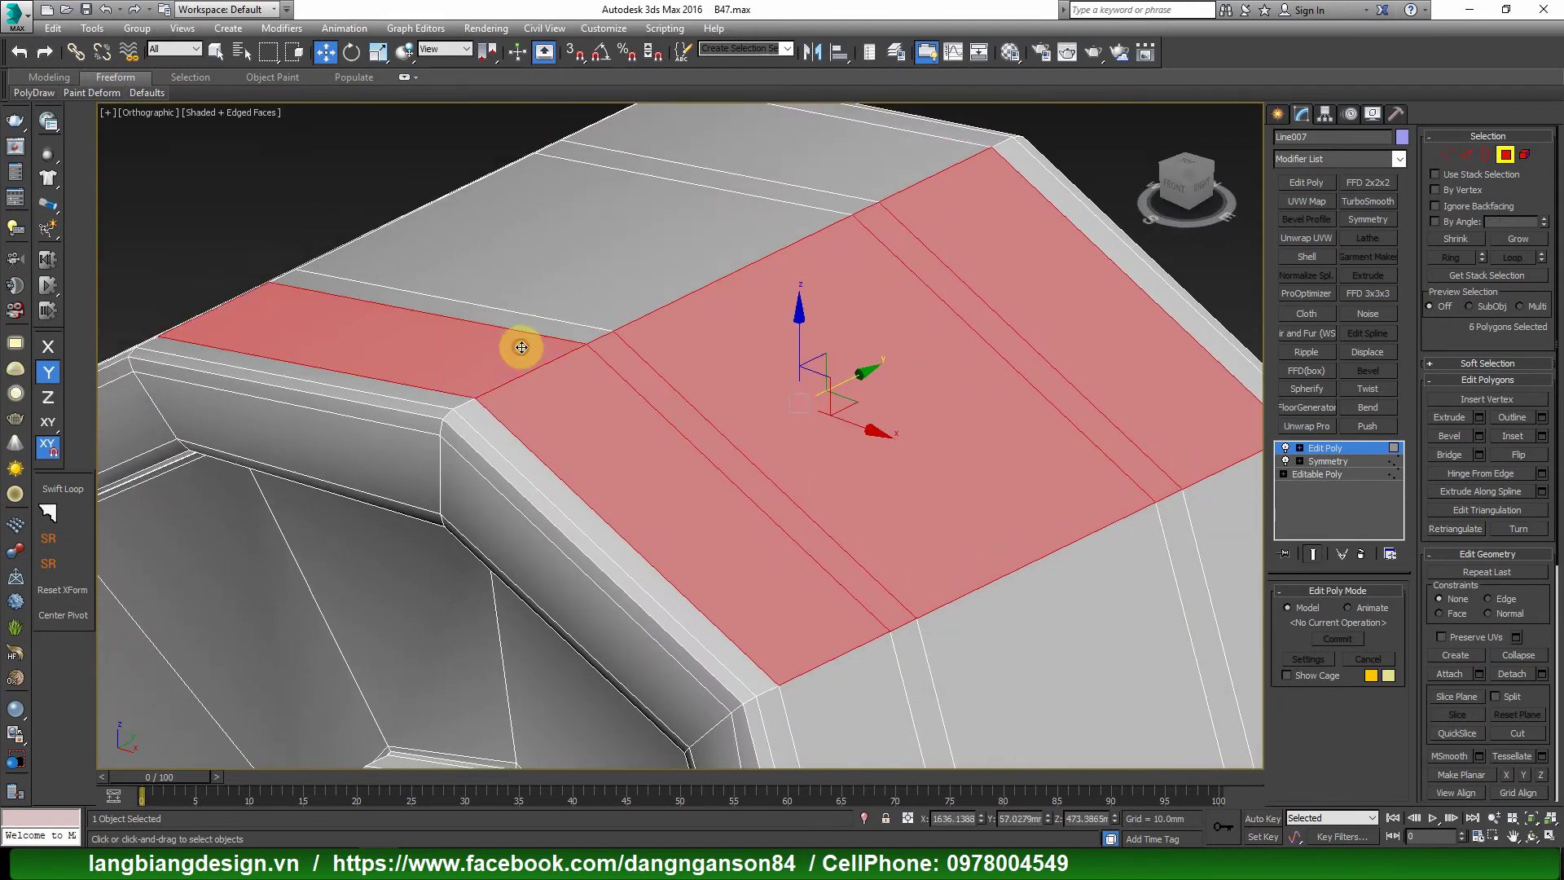
pyautogui.keyDown('ctrl'); pyautogui.click(565, 318); pyautogui.keyUp('ctrl')
pyautogui.keyDown('ctrl'); pyautogui.click(667, 237); pyautogui.keyUp('ctrl')
pyautogui.keyDown('ctrl'); pyautogui.click(775, 187); pyautogui.keyUp('ctrl')
pyautogui.scroll(-5, 827, 244)
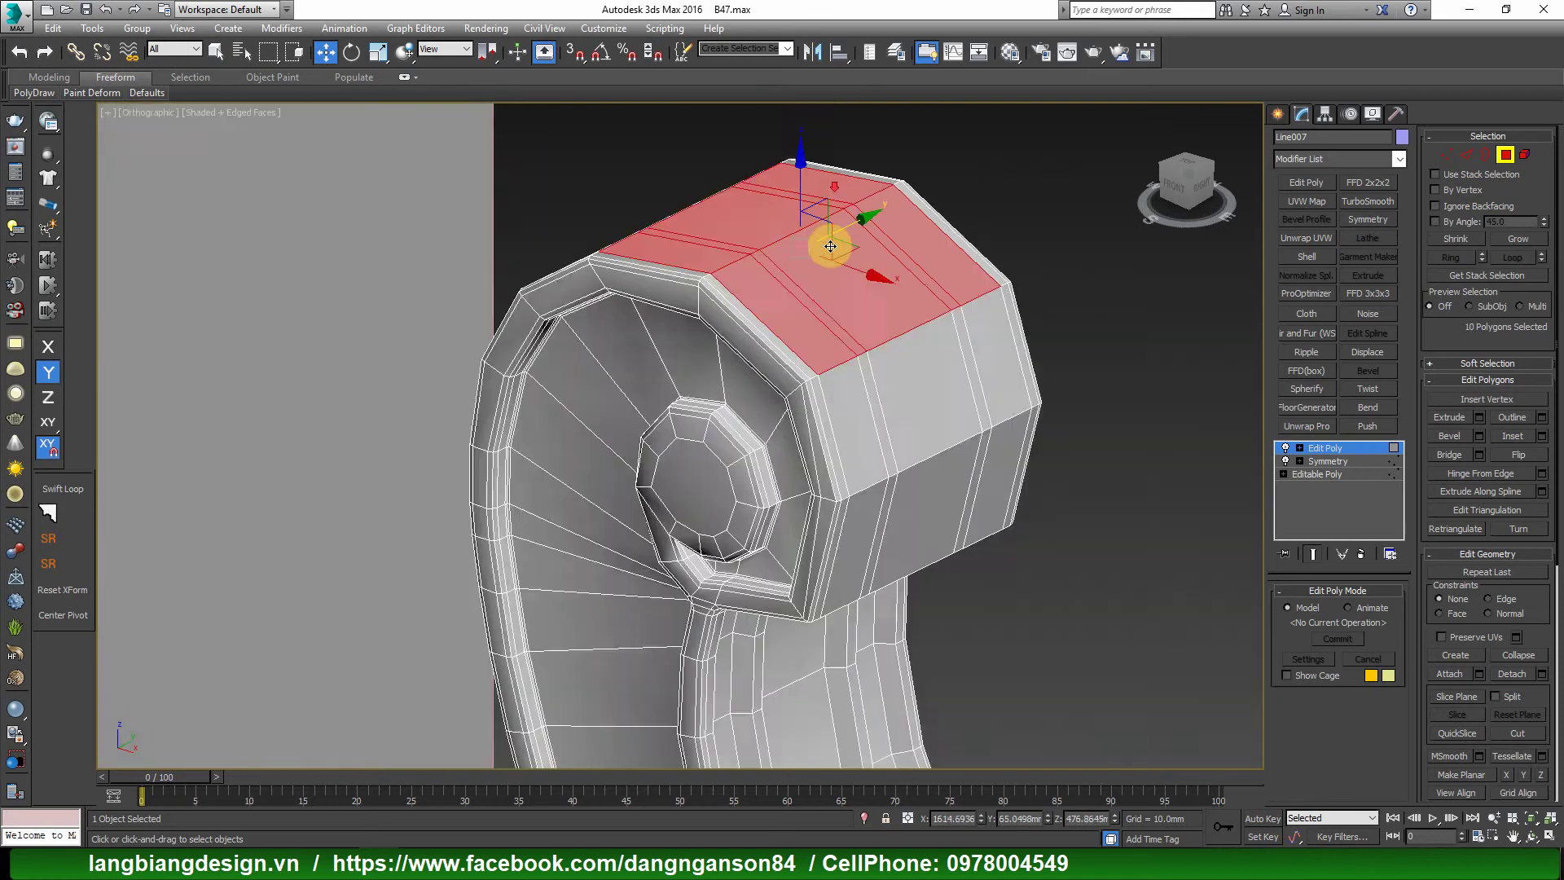
pyautogui.keyDown('alt'); pyautogui.moveTo(827, 244); pyautogui.dragTo(879, 286, button='middle'); pyautogui.keyUp('alt')
pyautogui.scroll(6, 656, 366)
pyautogui.keyDown('ctrl'); pyautogui.click(649, 393); pyautogui.keyUp('ctrl')
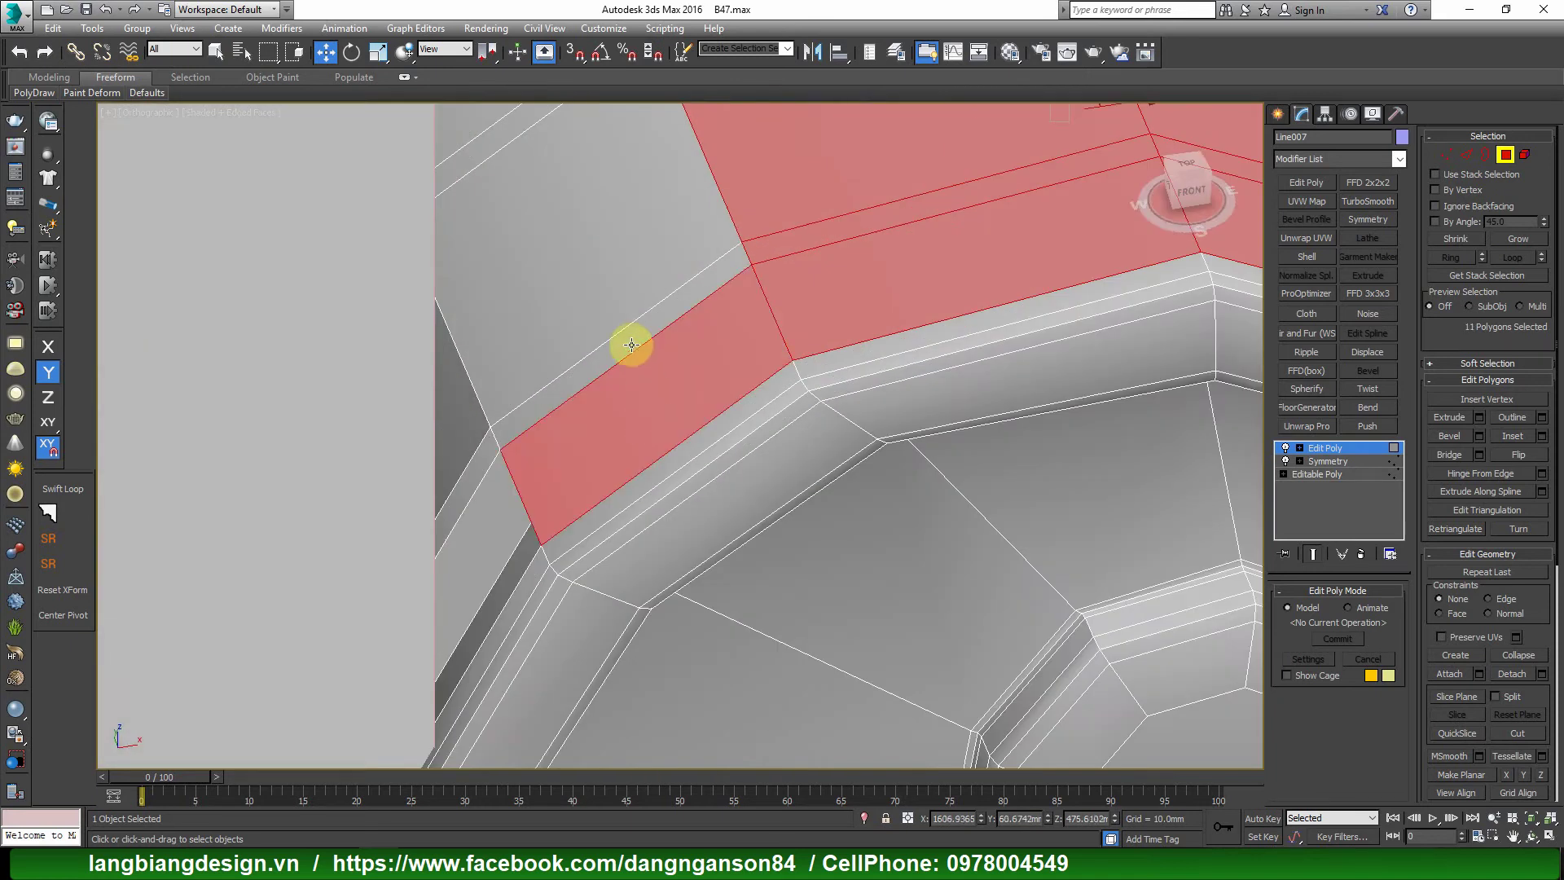
pyautogui.keyDown('ctrl'); pyautogui.click(628, 294); pyautogui.keyUp('ctrl')
pyautogui.moveTo(628, 293); pyautogui.dragTo(663, 440, button='middle')
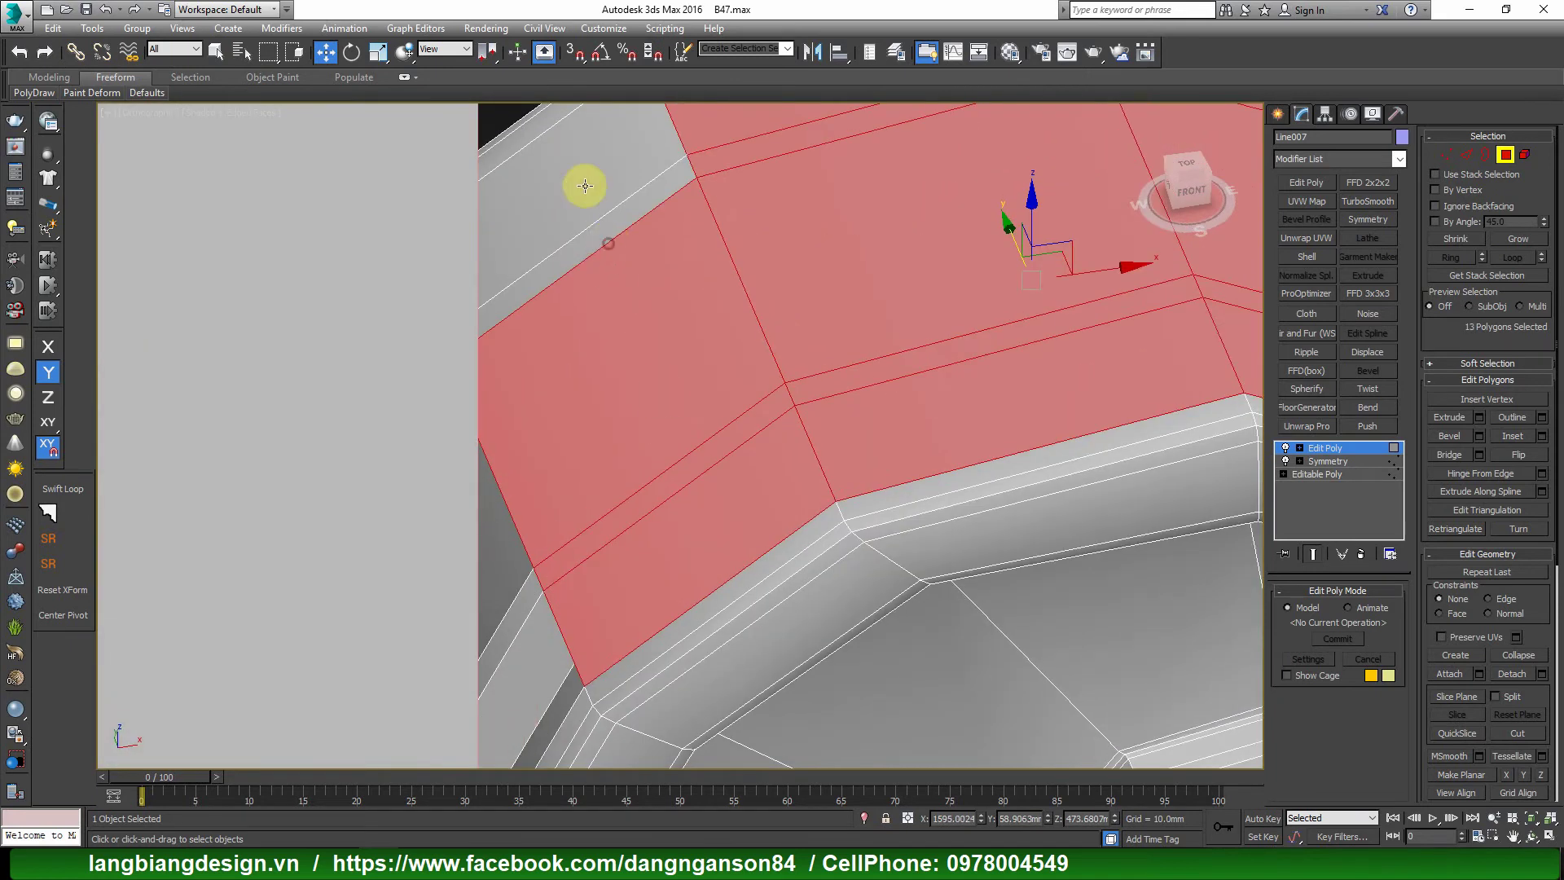
pyautogui.keyDown('ctrl'); pyautogui.click(599, 216); pyautogui.keyUp('ctrl')
pyautogui.scroll(-5, 601, 220)
pyautogui.moveTo(600, 220)
pyautogui.keyDown('alt'); pyautogui.mouseDown(button='middle')
pyautogui.moveTo(806, 353)
pyautogui.moveTo(756, 278)
pyautogui.mouseUp(button='middle'); pyautogui.keyUp('alt')
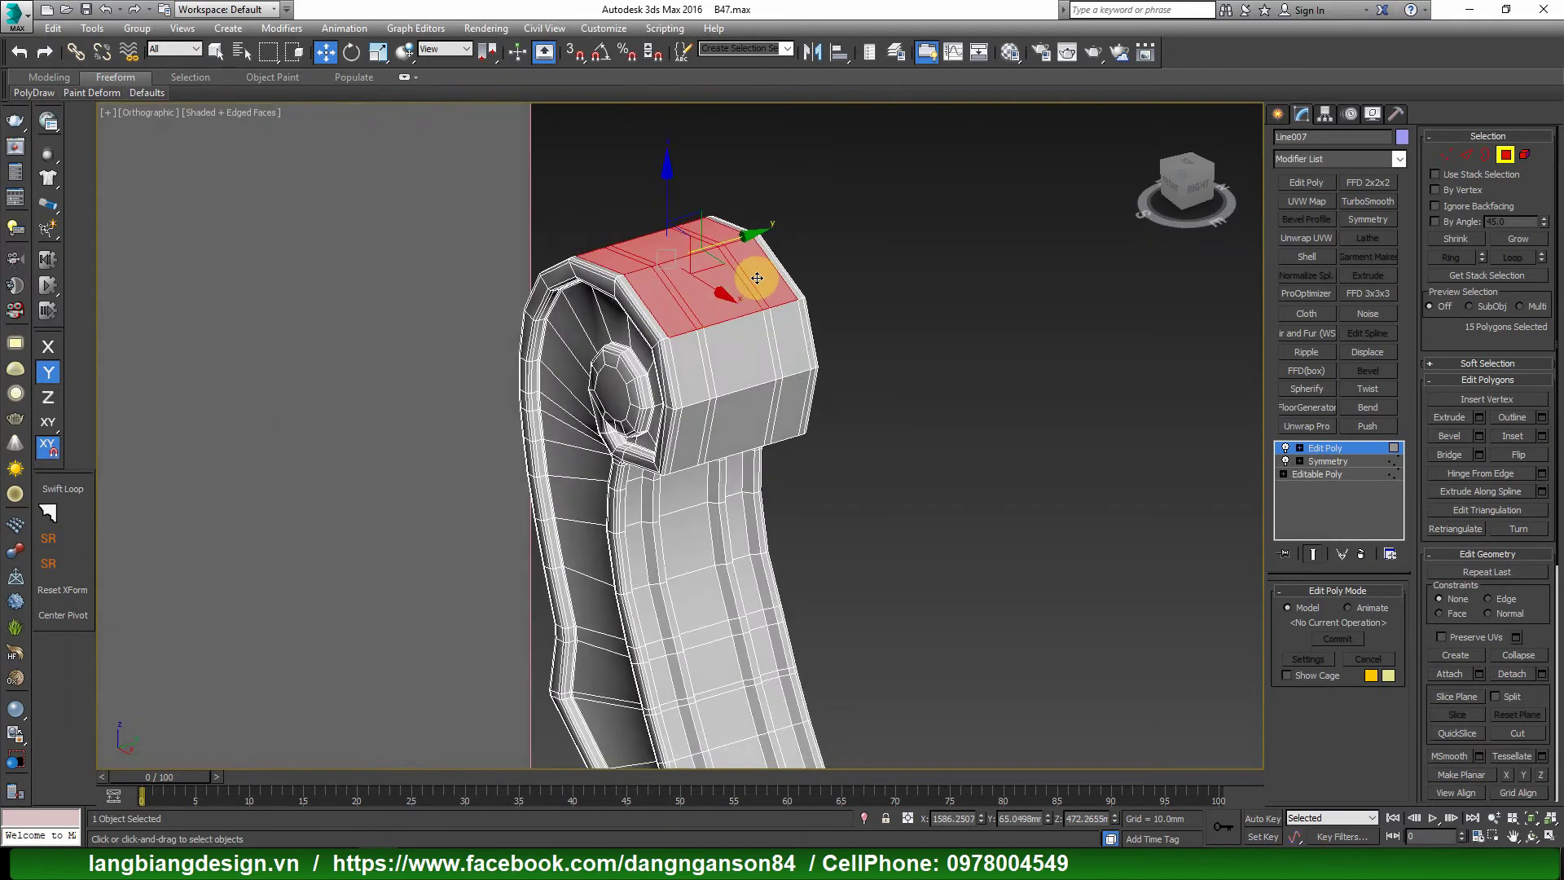
pyautogui.scroll(5, 756, 278)
# Extrude the selected top faces upward about 56.5 mm, then switch to front view.
pyautogui.rightClick(896, 304)
pyautogui.click(727, 345)
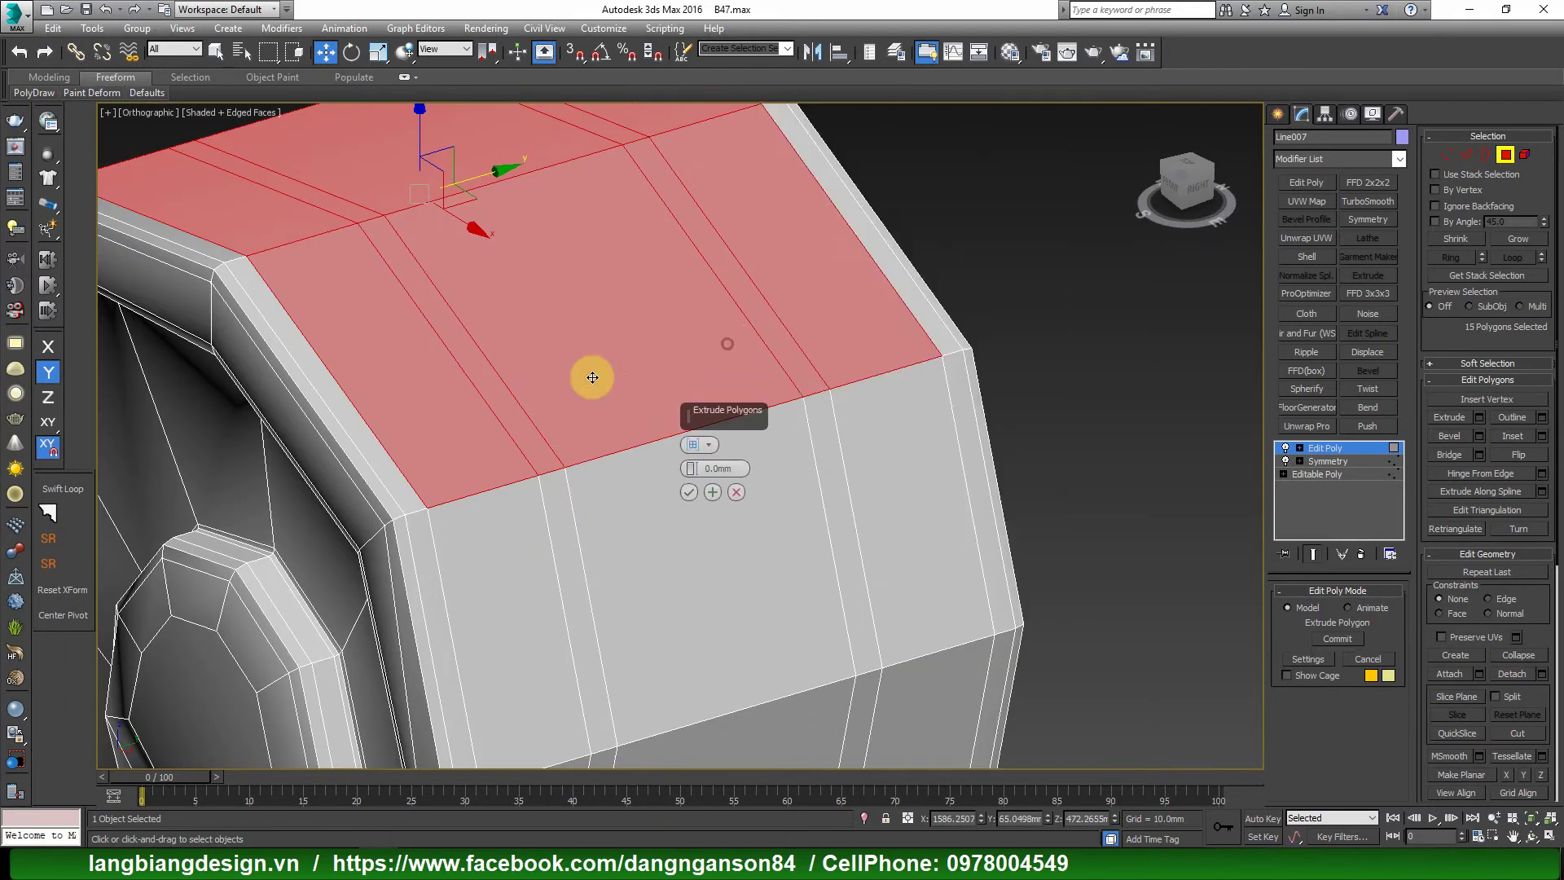
pyautogui.moveTo(692, 464); pyautogui.dragTo(728, 233)
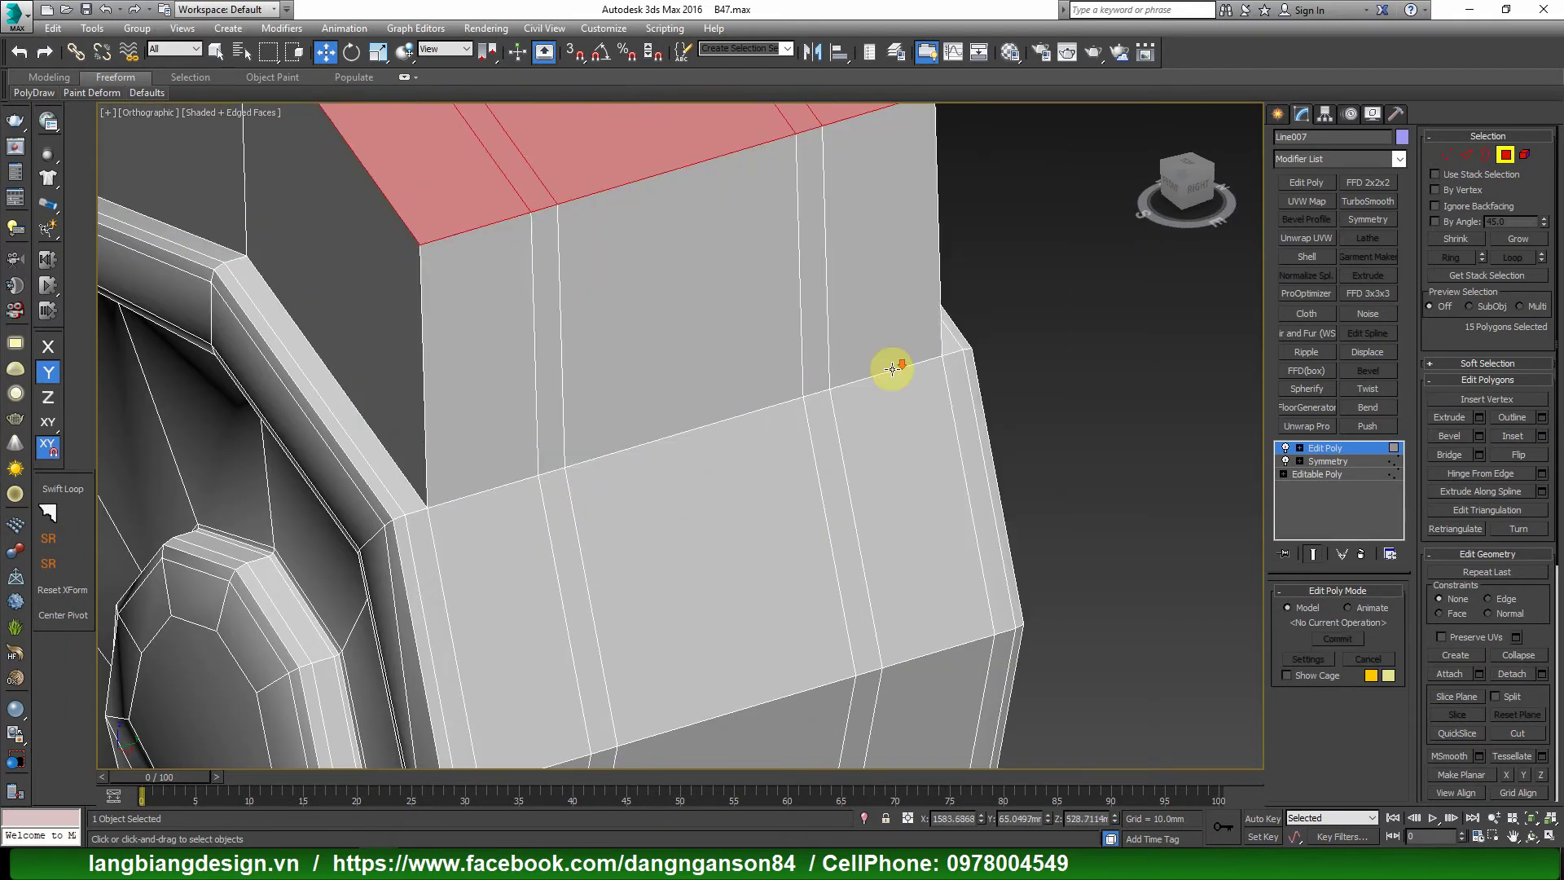
pyautogui.scroll(-5, 892, 369)
pyautogui.press('f')
pyautogui.scroll(3, 1009, 328)
pyautogui.scroll(-3, 935, 335)
# Lower the extruded top block's polygons slightly along Y to level it.
pyautogui.scroll(3, 935, 335)
pyautogui.press('r')
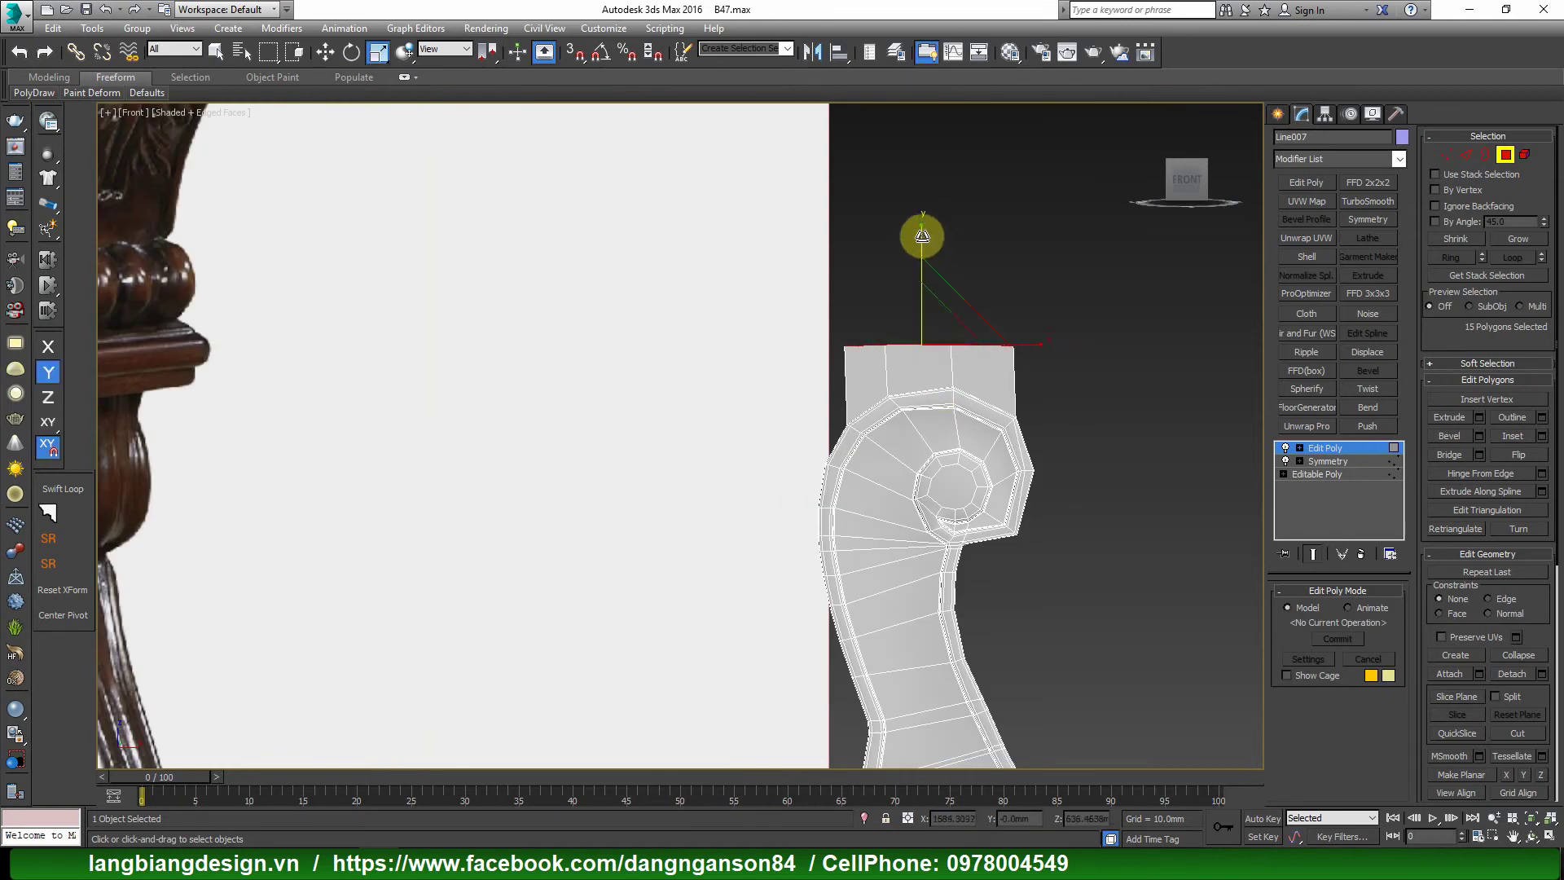
pyautogui.scroll(-4, 925, 257)
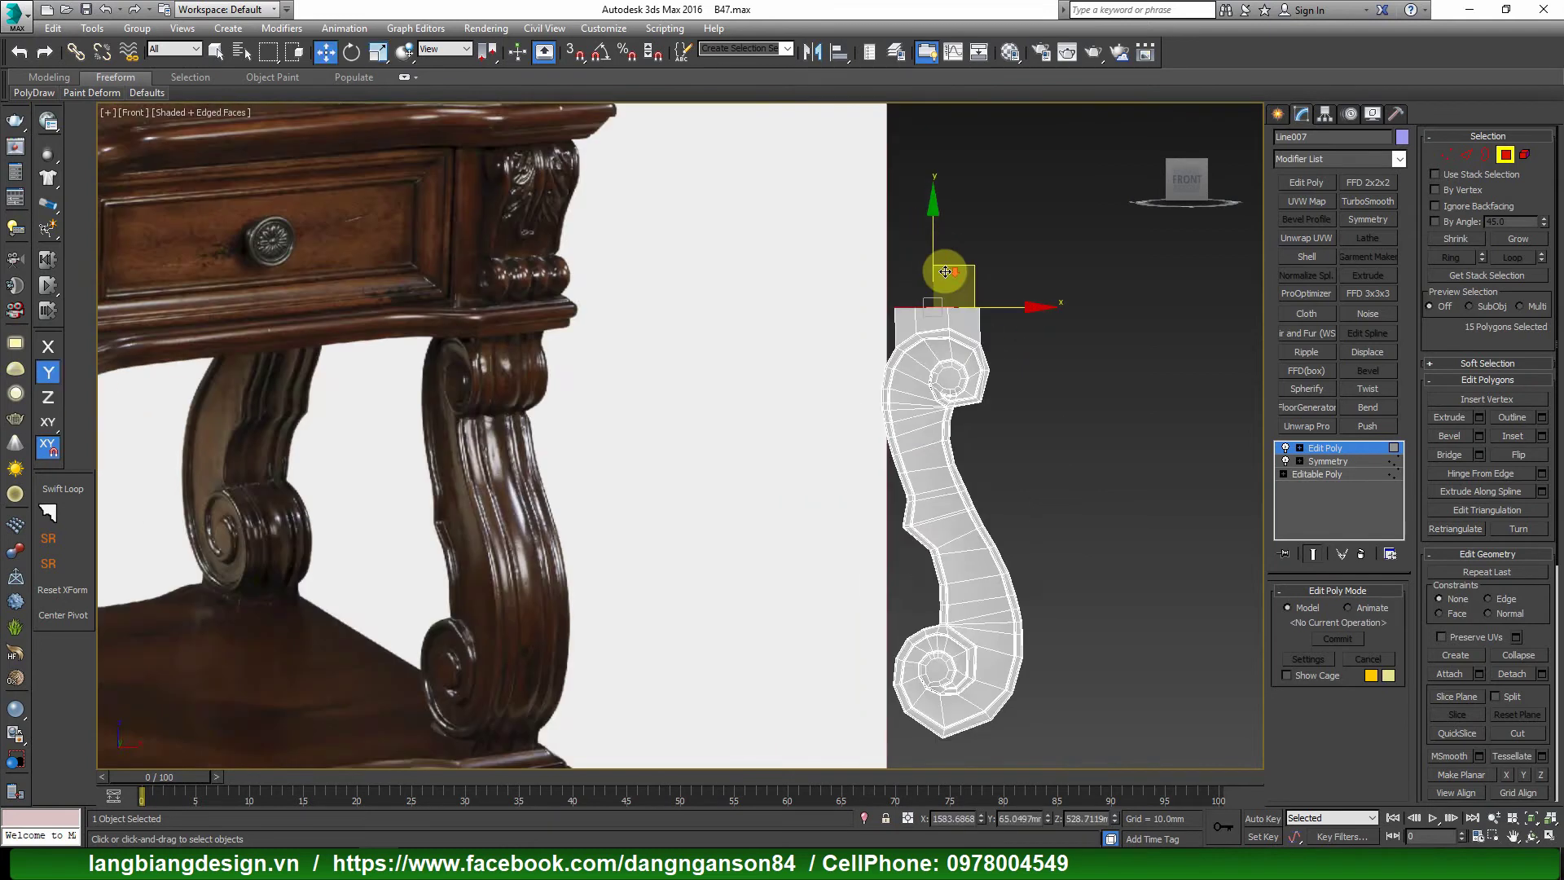
pyautogui.scroll(5, 942, 268)
pyautogui.moveTo(915, 292); pyautogui.dragTo(915, 348)
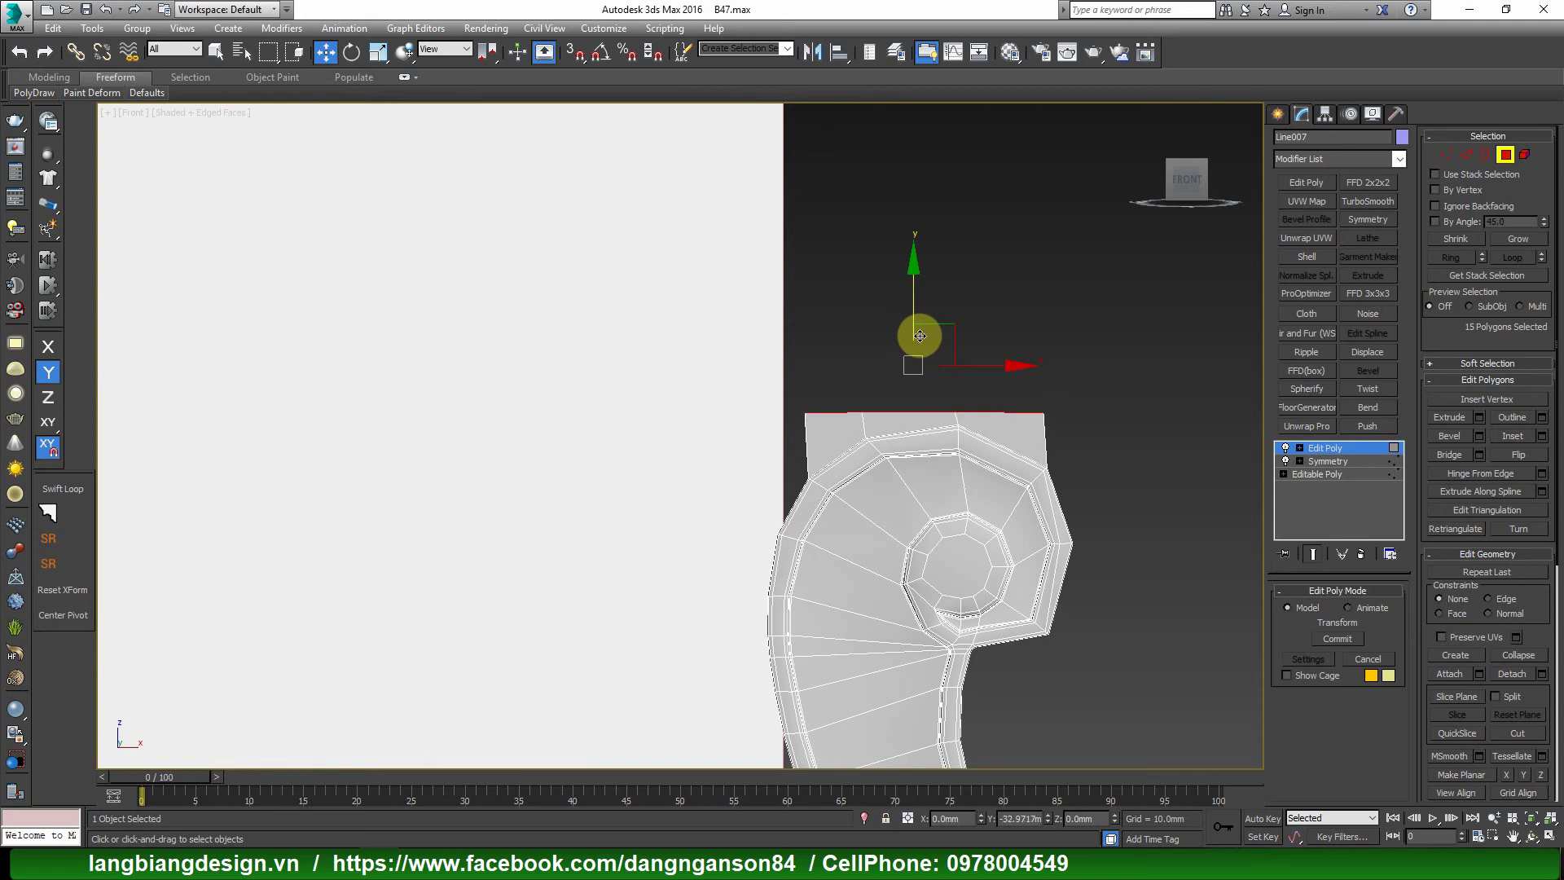
pyautogui.scroll(-4, 1018, 328)
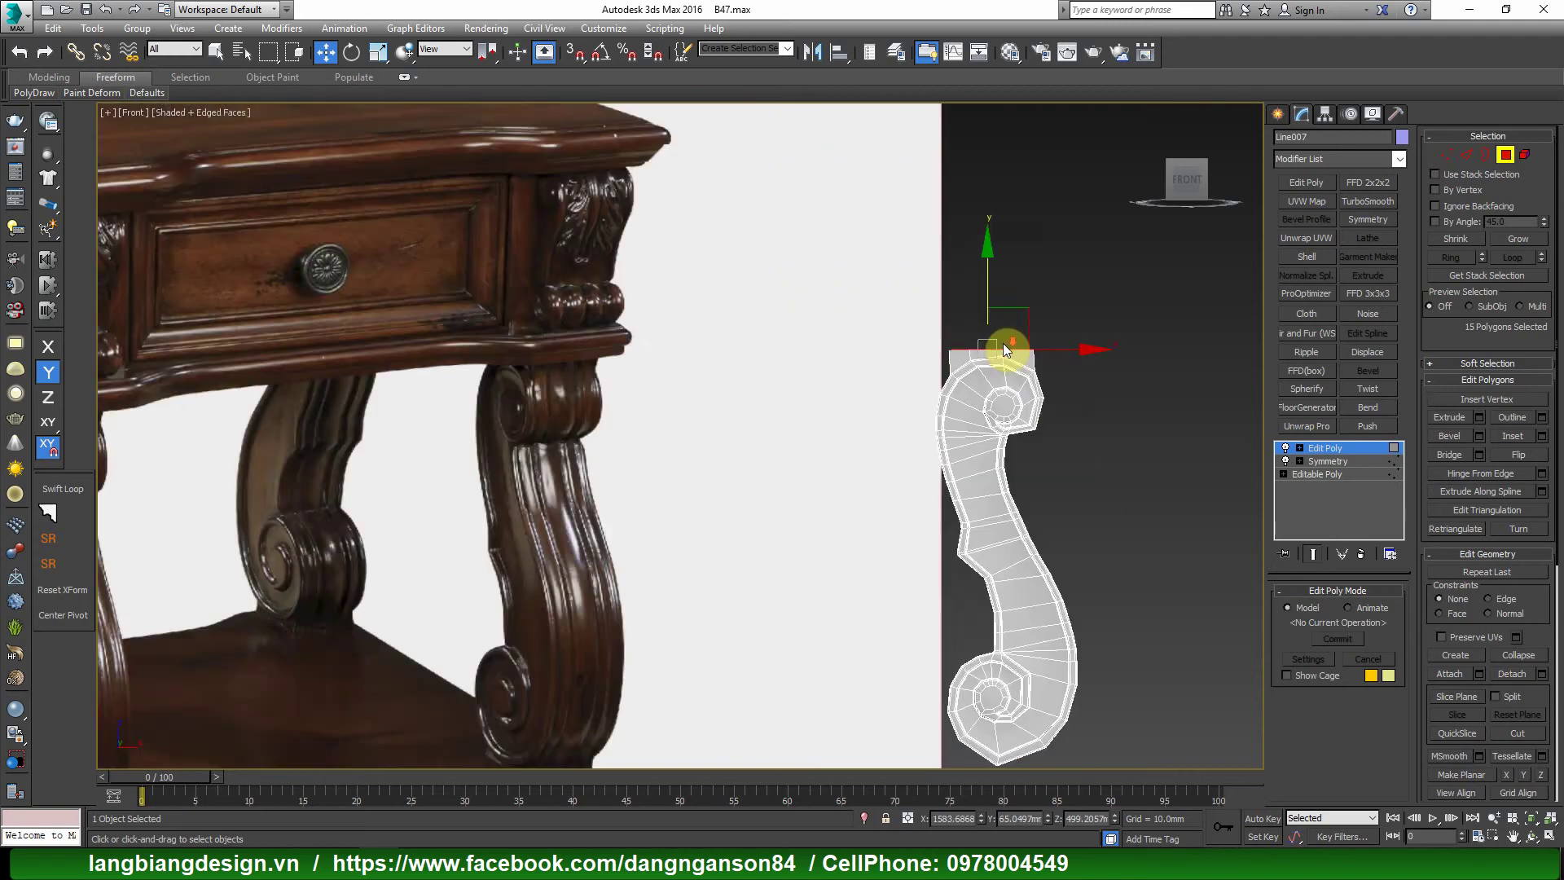
pyautogui.scroll(3, 528, 438)
pyautogui.scroll(2, 584, 417)
pyautogui.scroll(2, 812, 385)
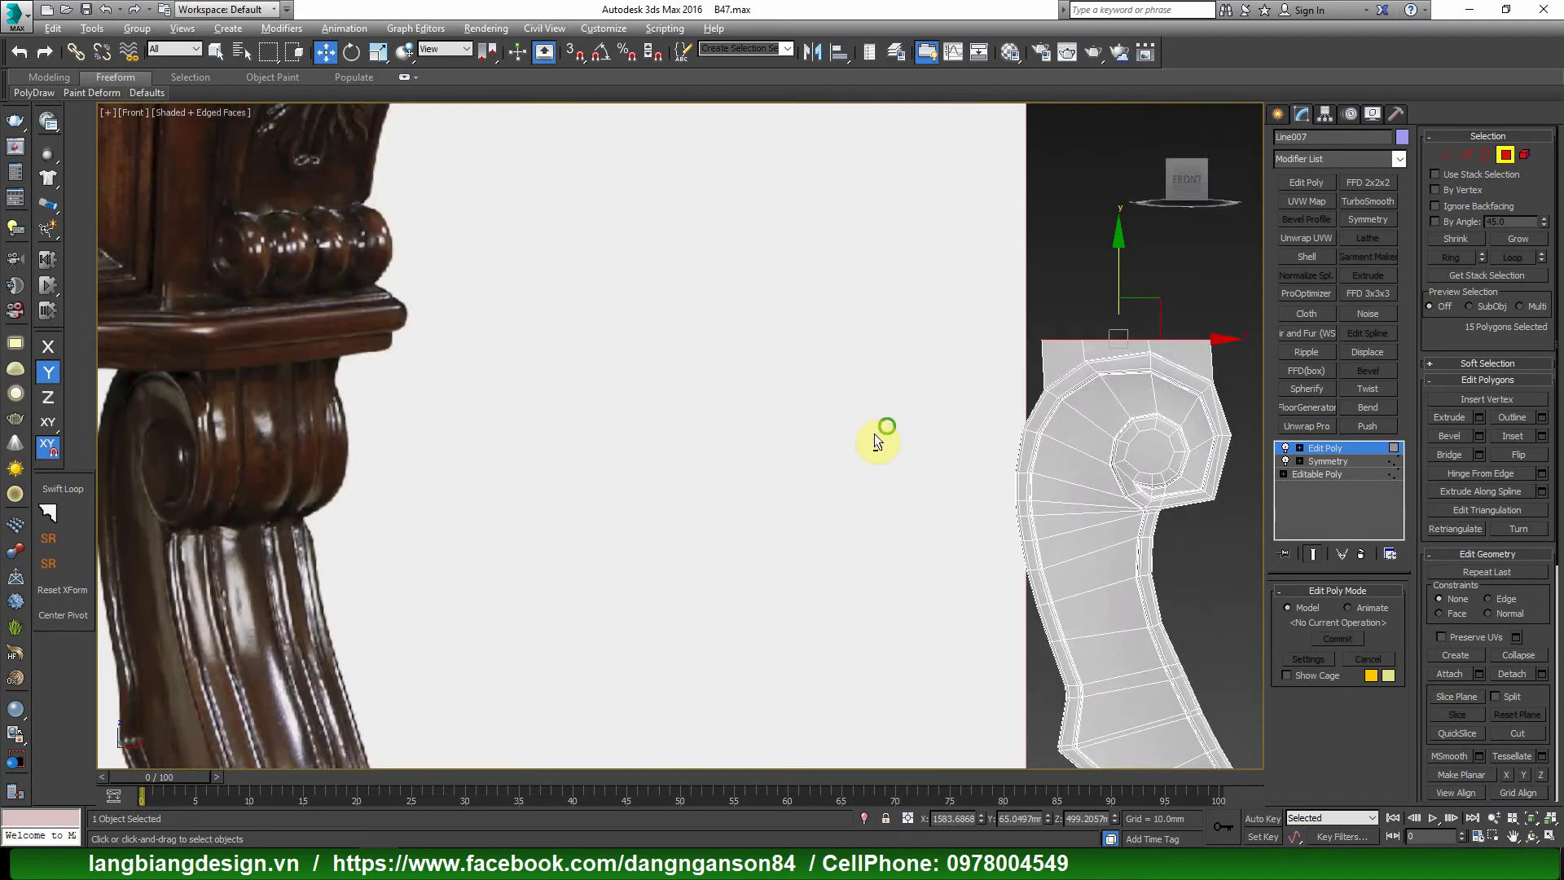
pyautogui.keyDown('alt'); pyautogui.moveTo(873, 433); pyautogui.dragTo(1063, 431, button='middle'); pyautogui.keyUp('alt')
pyautogui.scroll(3, 1067, 430)
pyautogui.scroll(1, 1099, 426)
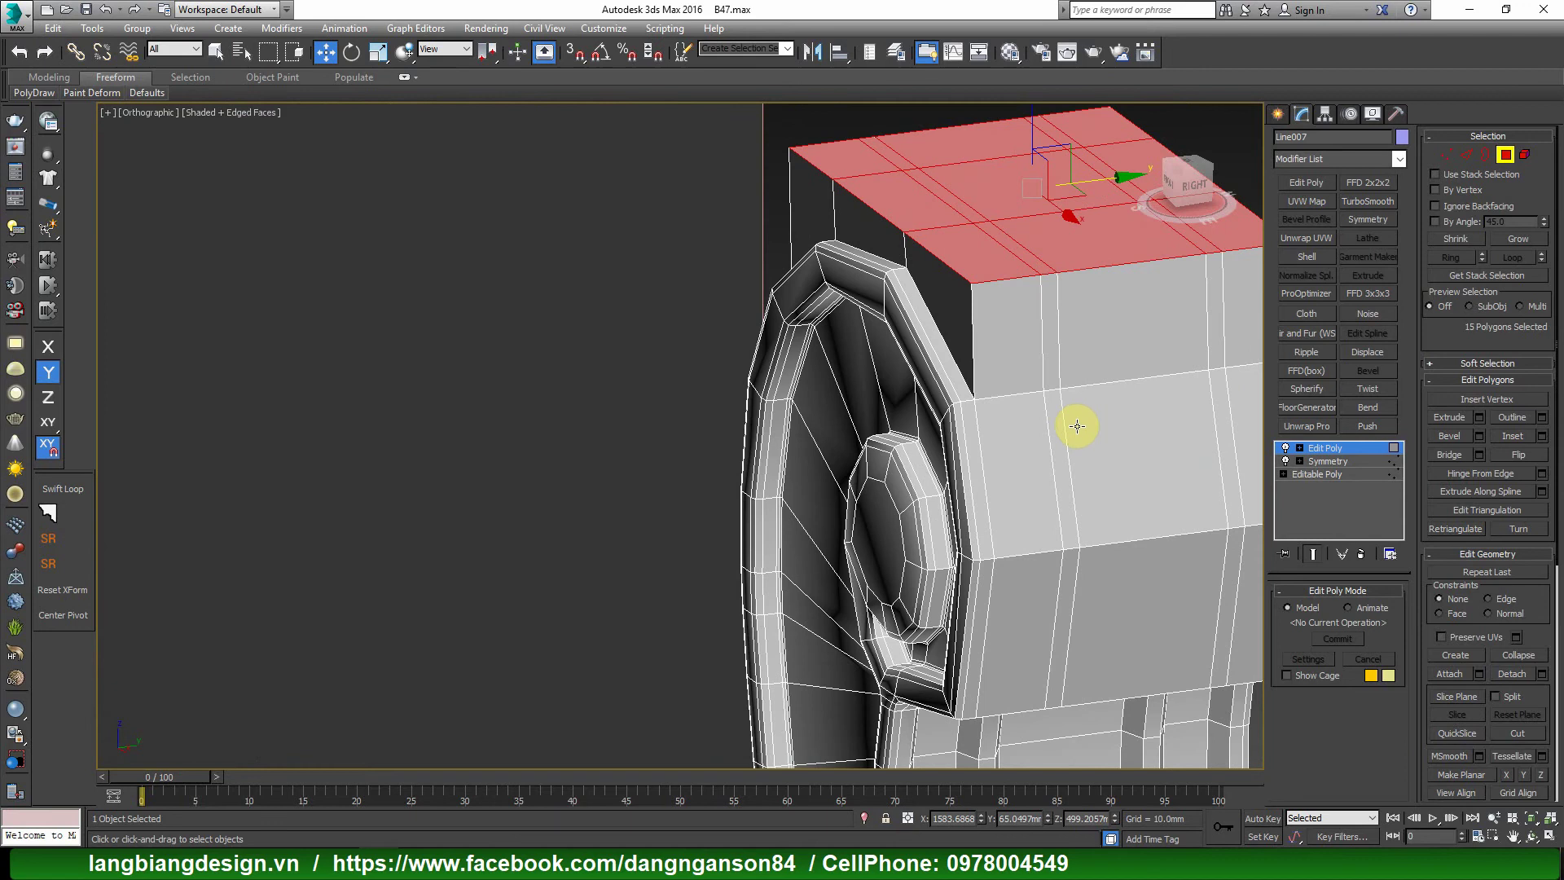
# Exit polygon mode and orbit to compare the leg with the reference leg.
pyautogui.press('4')
pyautogui.scroll(-3, 1089, 426)
pyautogui.moveTo(1102, 426)
pyautogui.keyDown('alt'); pyautogui.mouseDown(button='middle')
pyautogui.moveTo(1013, 412)
pyautogui.moveTo(1077, 399)
pyautogui.moveTo(722, 470)
pyautogui.moveTo(513, 482)
pyautogui.moveTo(613, 457)
pyautogui.moveTo(817, 461)
pyautogui.moveTo(711, 443)
pyautogui.moveTo(565, 457)
pyautogui.moveTo(548, 443)
pyautogui.moveTo(653, 406)
pyautogui.mouseUp(button='middle'); pyautogui.keyUp('alt')
pyautogui.scroll(2, 1034, 409)
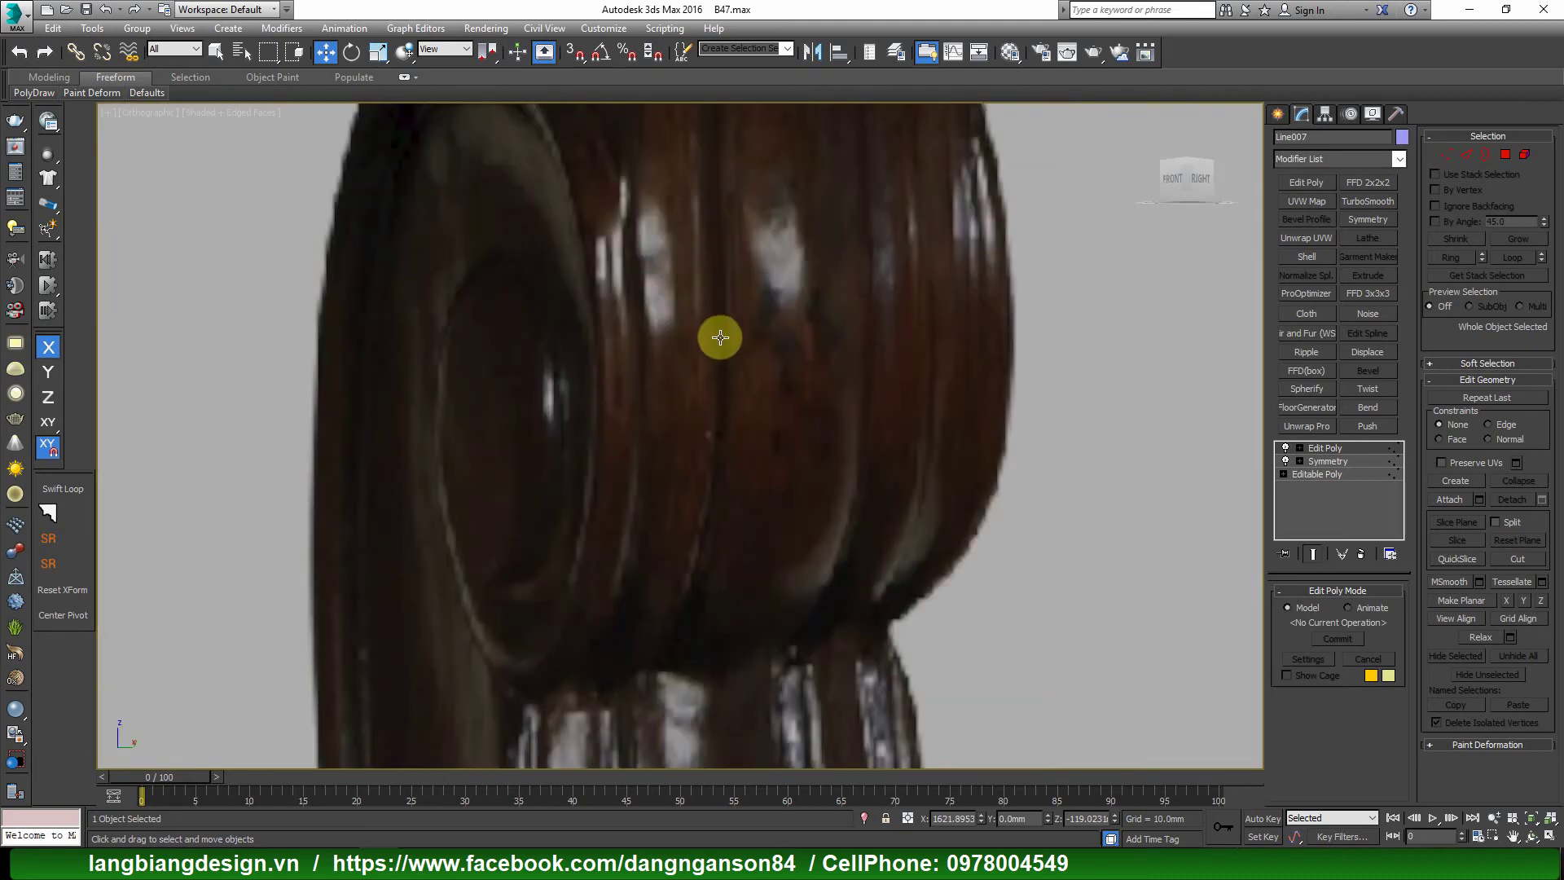
# Select the first vertical strip polygons on the scroll leg's top block.
pyautogui.scroll(-5, 868, 368)
pyautogui.moveTo(984, 430)
pyautogui.keyDown('alt'); pyautogui.mouseDown(button='middle')
pyautogui.moveTo(949, 486)
pyautogui.moveTo(942, 440)
pyautogui.moveTo(893, 436)
pyautogui.mouseUp(button='middle'); pyautogui.keyUp('alt')
pyautogui.scroll(5, 950, 485)
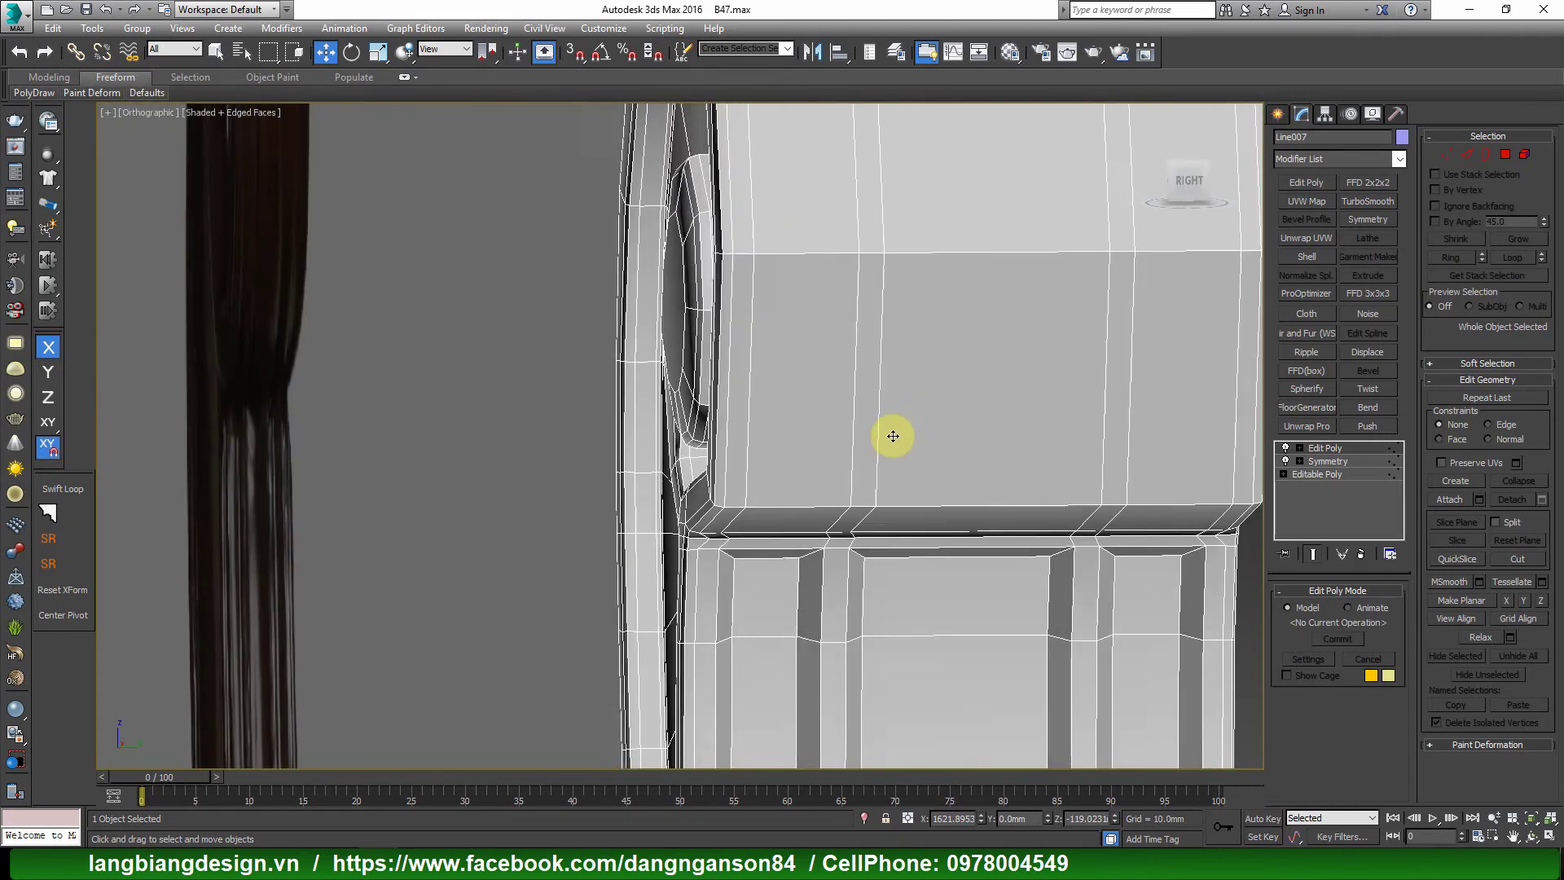
pyautogui.press('4')
pyautogui.click(864, 402)
pyautogui.keyDown('ctrl'); pyautogui.click(862, 251); pyautogui.keyUp('ctrl')
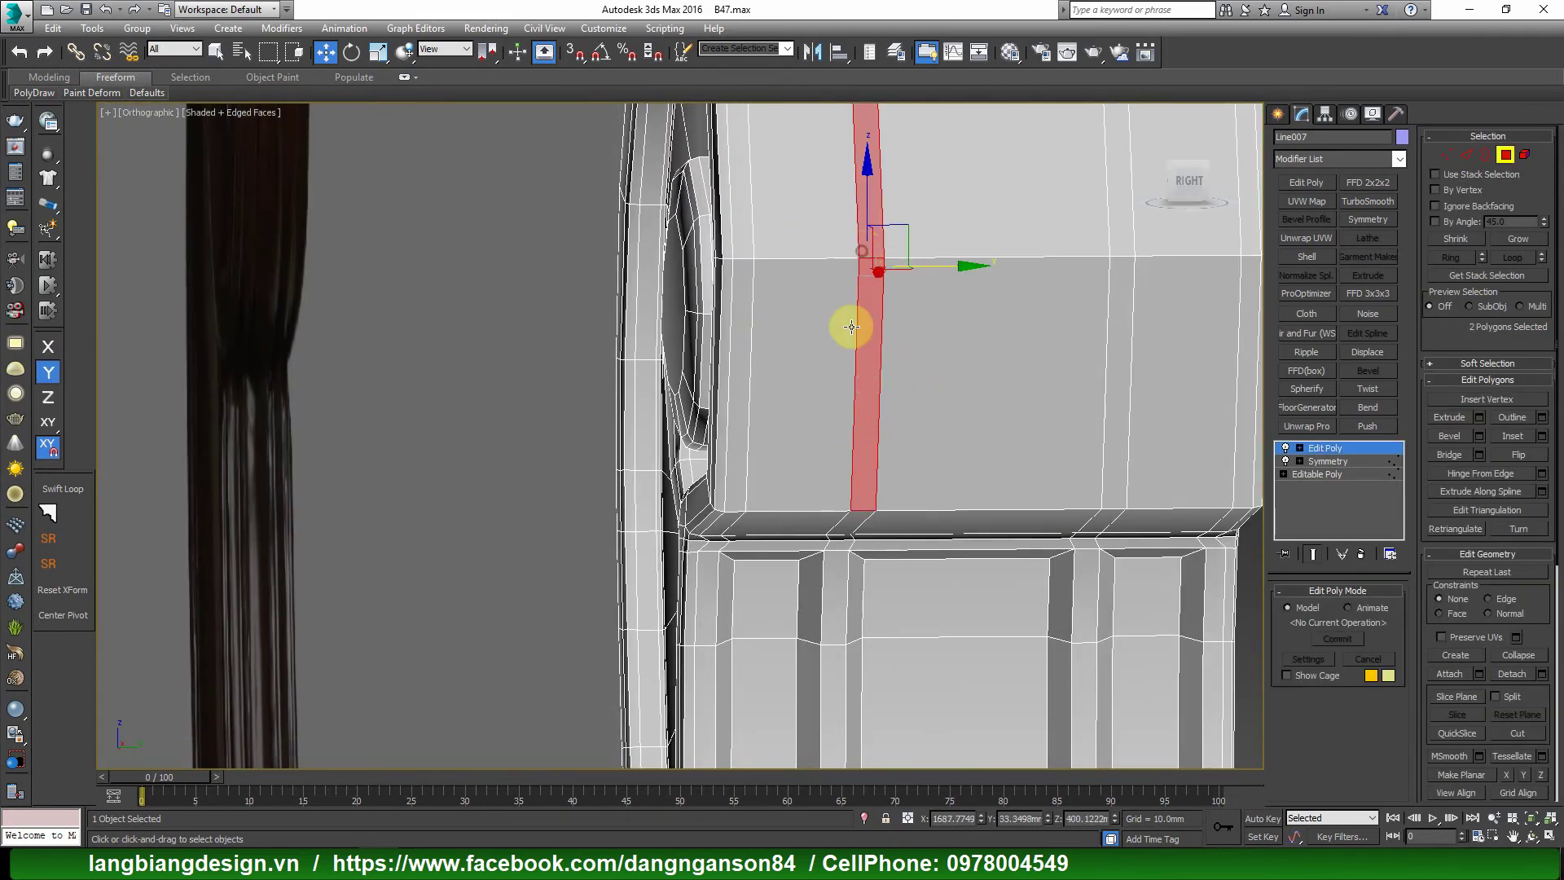
pyautogui.keyDown('alt'); pyautogui.moveTo(848, 324); pyautogui.dragTo(861, 473, button='middle'); pyautogui.keyUp('alt')
pyautogui.keyDown('alt'); pyautogui.moveTo(851, 544); pyautogui.dragTo(851, 569, button='middle'); pyautogui.keyUp('alt')
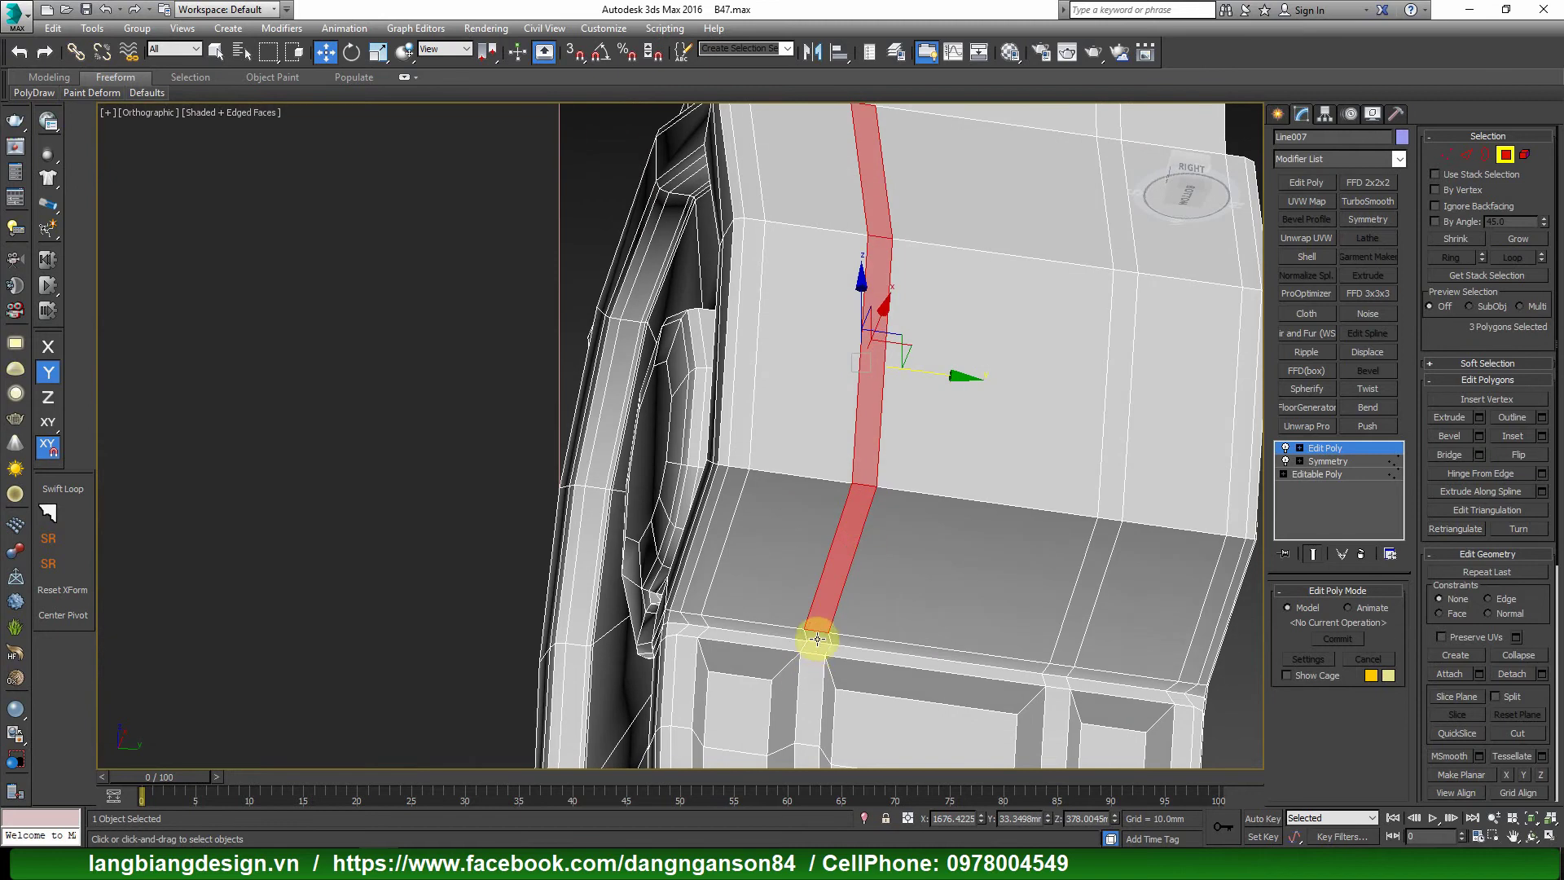
# Add the second strip's polygons to the selection, leaving the top face unselected.
pyautogui.keyDown('ctrl'); pyautogui.click(1112, 488); pyautogui.keyUp('ctrl')
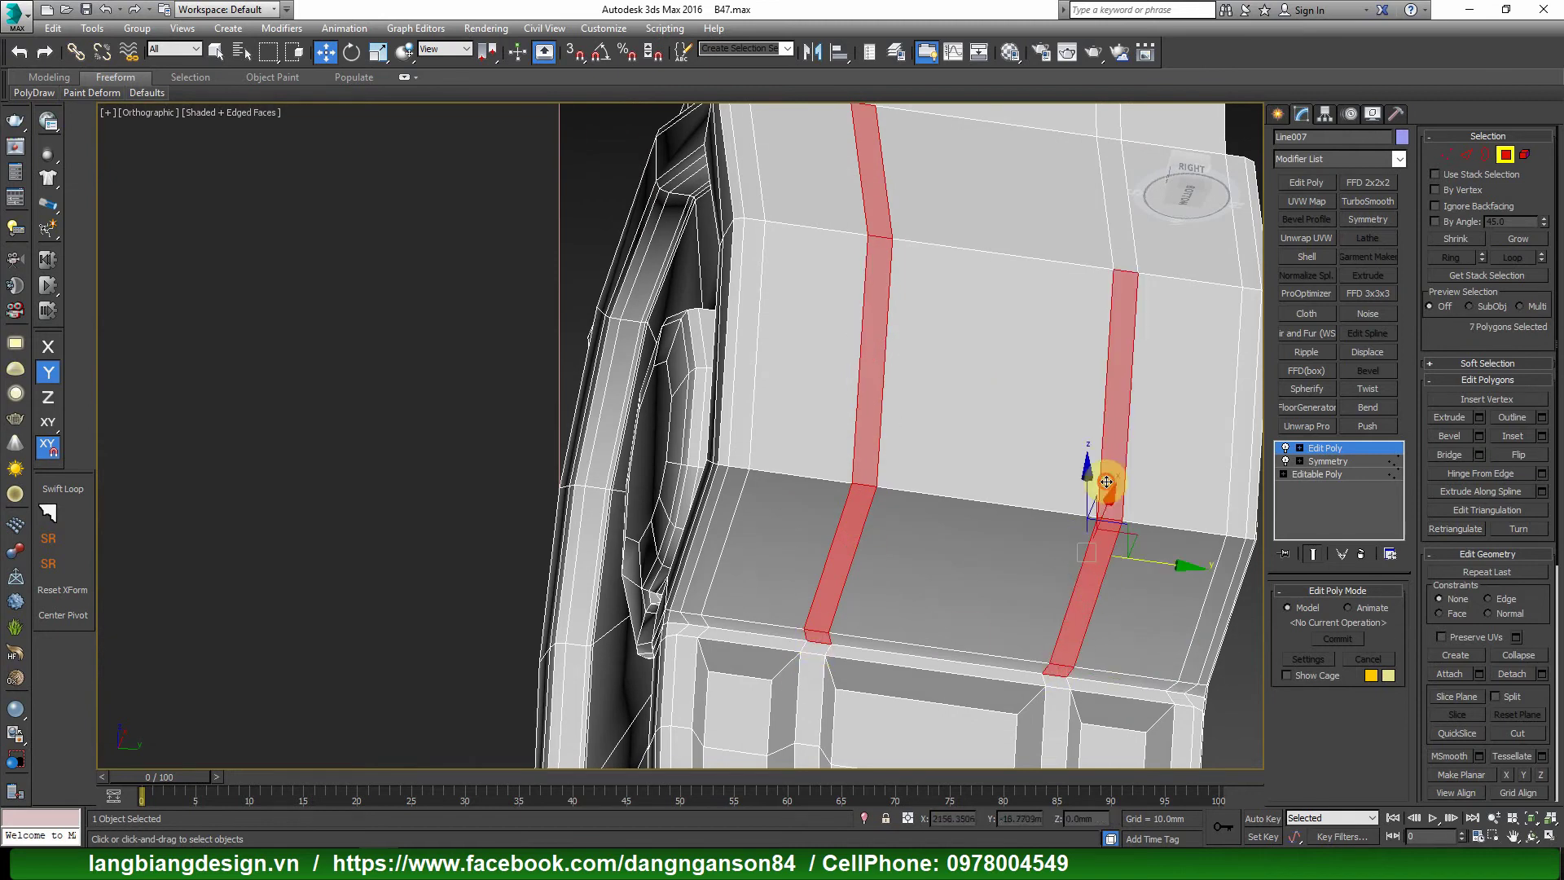
pyautogui.moveTo(1112, 489)
pyautogui.keyDown('alt'); pyautogui.mouseDown(button='middle')
pyautogui.moveTo(1083, 492)
pyautogui.moveTo(1141, 383)
pyautogui.mouseUp(button='middle'); pyautogui.keyUp('alt')
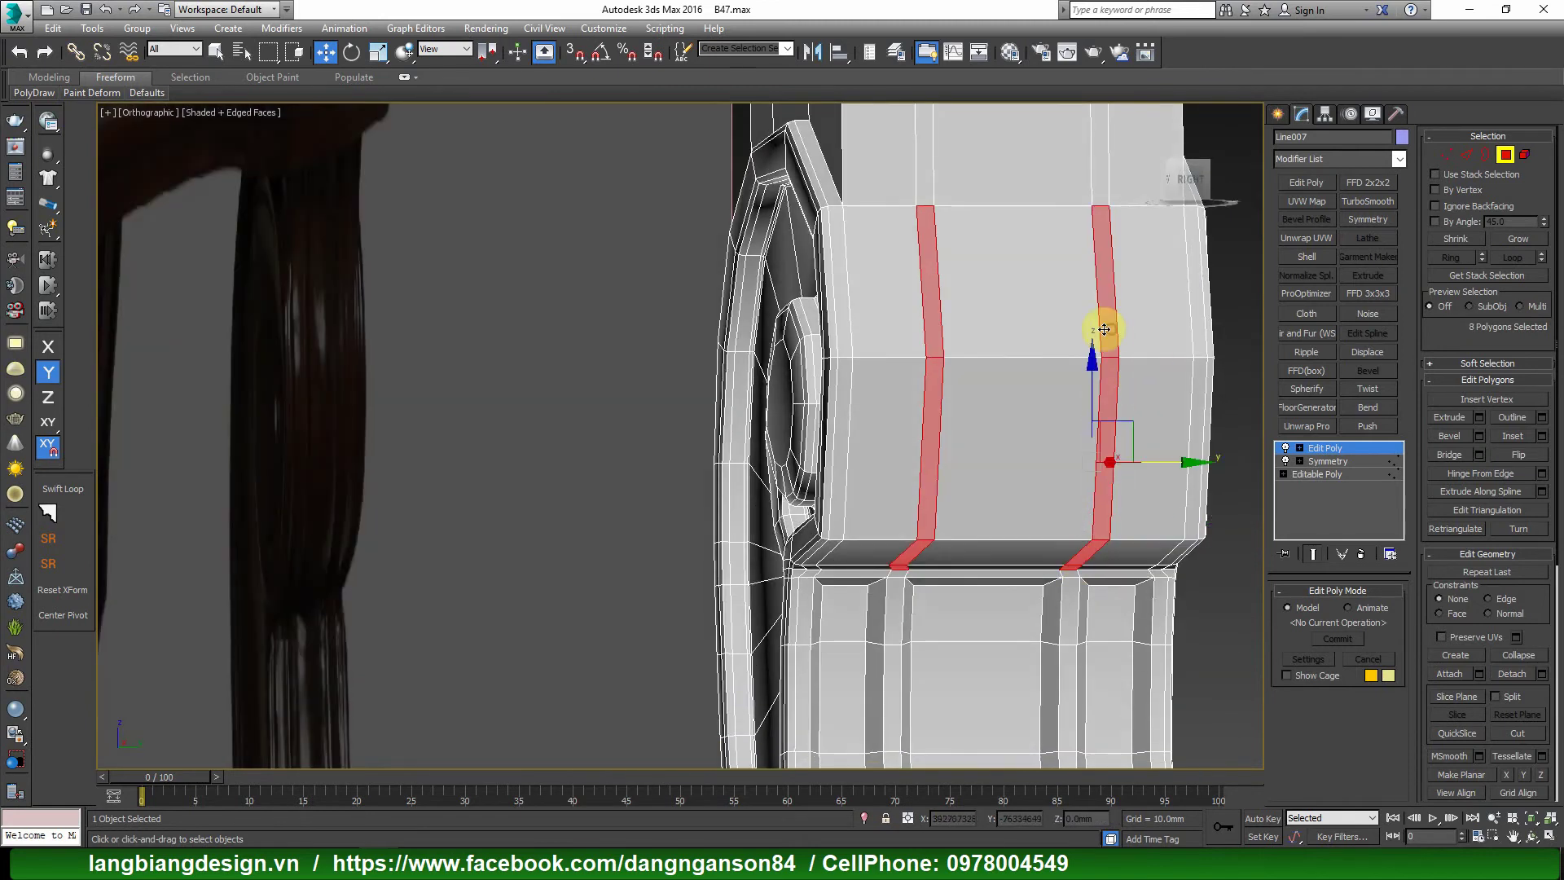
pyautogui.moveTo(1137, 120)
pyautogui.mouseDown(button='middle')
pyautogui.moveTo(1133, 348)
pyautogui.moveTo(1117, 408)
pyautogui.moveTo(1055, 462)
pyautogui.mouseUp(button='middle')
pyautogui.keyDown('ctrl'); pyautogui.click(1099, 365); pyautogui.keyUp('ctrl')
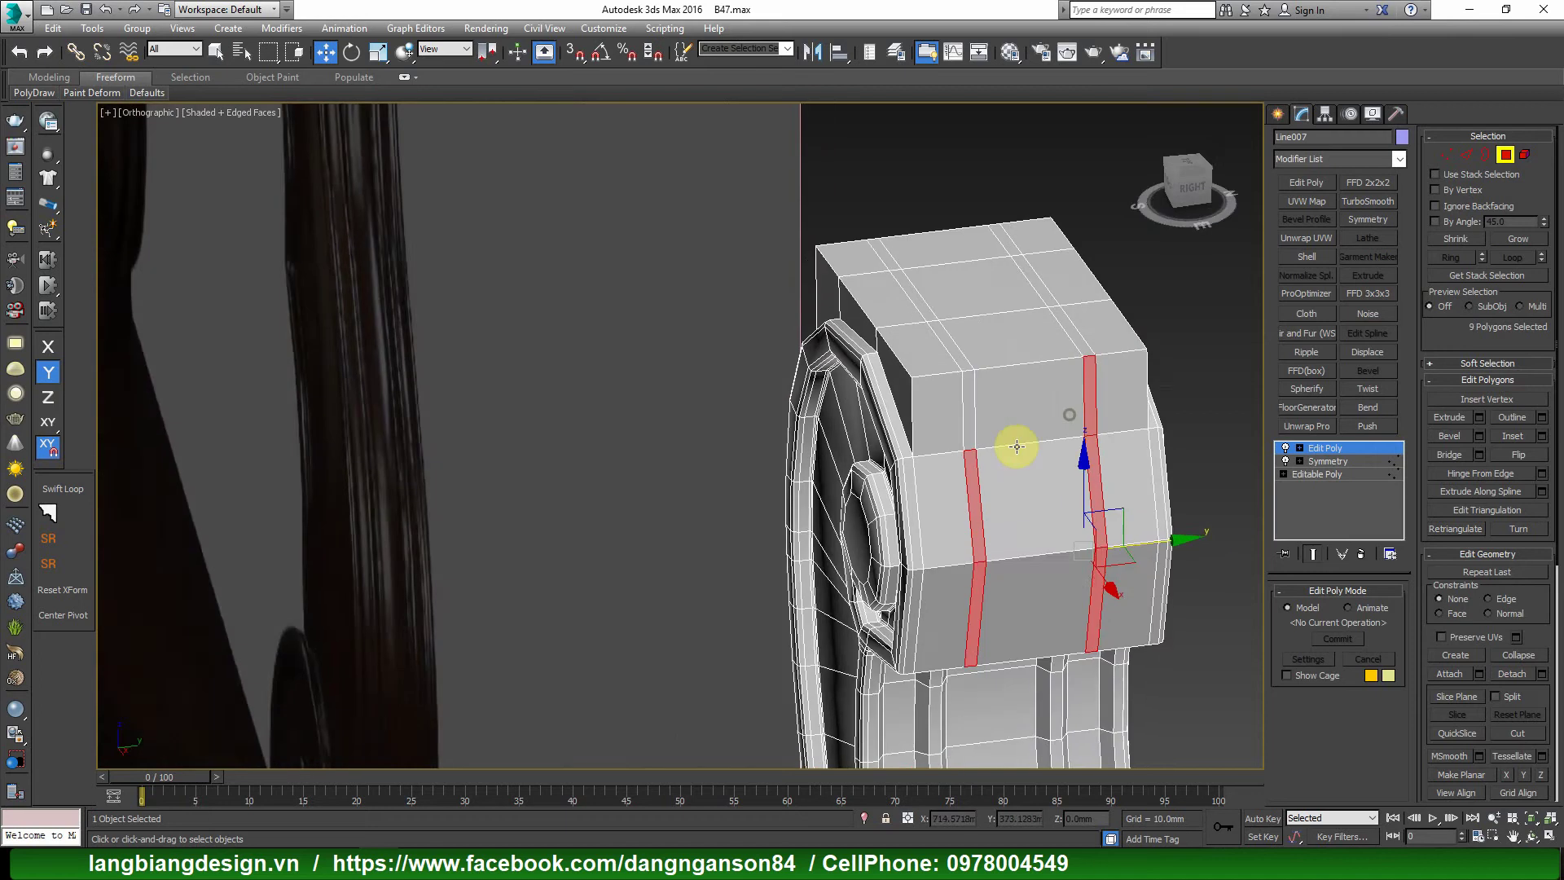
pyautogui.scroll(5, 961, 404)
pyautogui.scroll(-5, 959, 416)
pyautogui.moveTo(953, 391)
pyautogui.keyDown('alt'); pyautogui.mouseDown(button='middle')
pyautogui.moveTo(1040, 419)
pyautogui.moveTo(925, 349)
pyautogui.mouseUp(button='middle'); pyautogui.keyUp('alt')
pyautogui.scroll(5, 926, 350)
pyautogui.keyDown('ctrl'); pyautogui.click(968, 292); pyautogui.keyUp('ctrl')
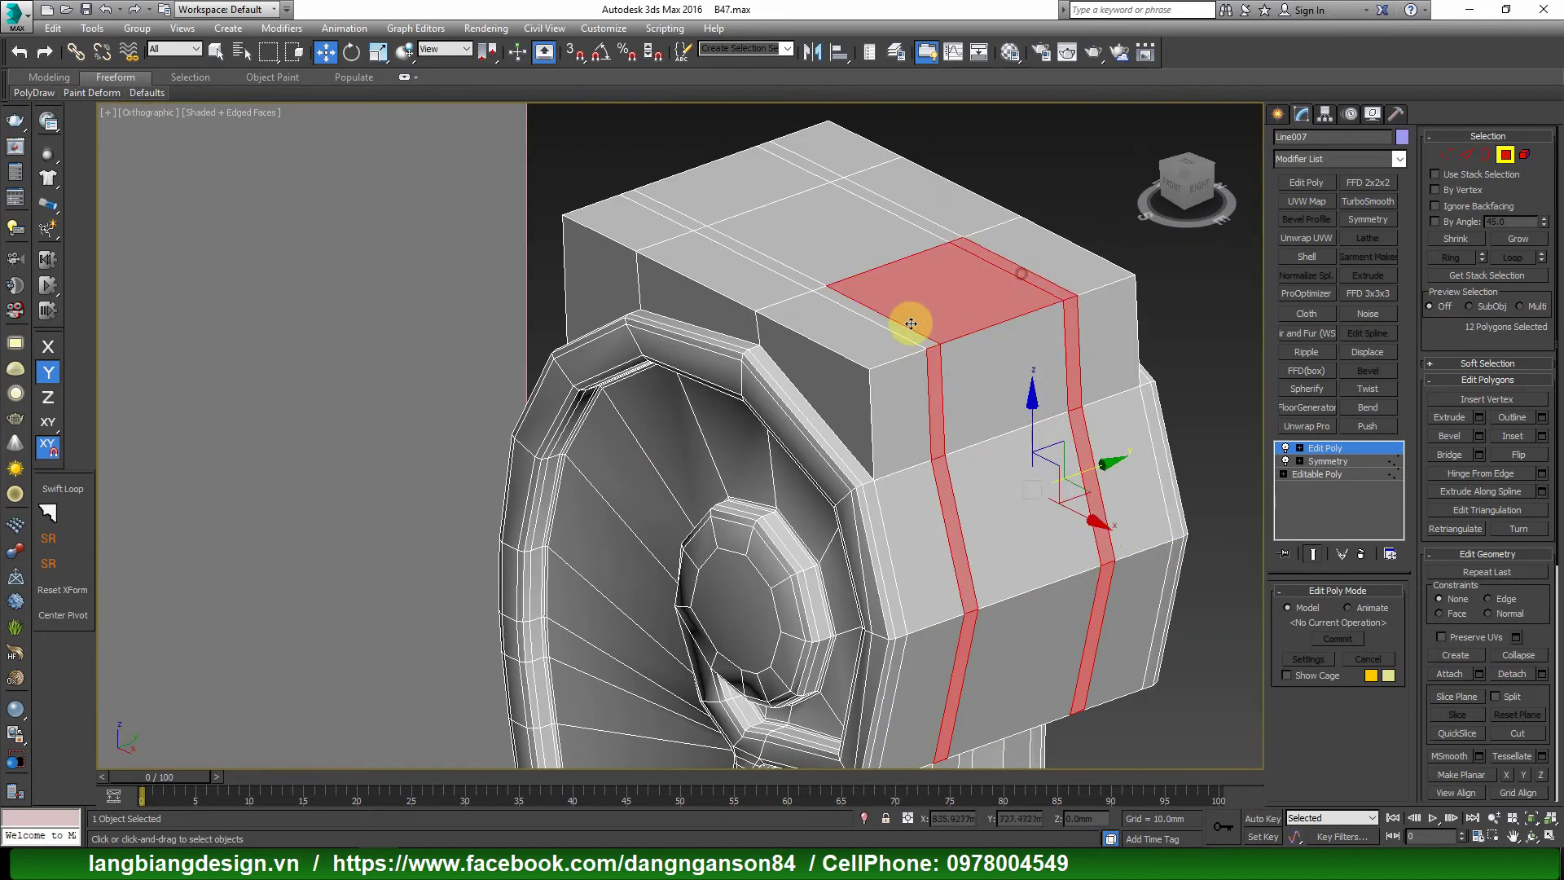
pyautogui.keyDown('alt'); pyautogui.click(942, 307); pyautogui.keyUp('alt')
pyautogui.moveTo(884, 331)
pyautogui.keyDown('alt'); pyautogui.mouseDown(button='middle')
pyautogui.moveTo(893, 352)
pyautogui.moveTo(1036, 334)
pyautogui.moveTo(1016, 346)
pyautogui.mouseUp(button='middle'); pyautogui.keyUp('alt')
pyautogui.scroll(-3, 928, 350)
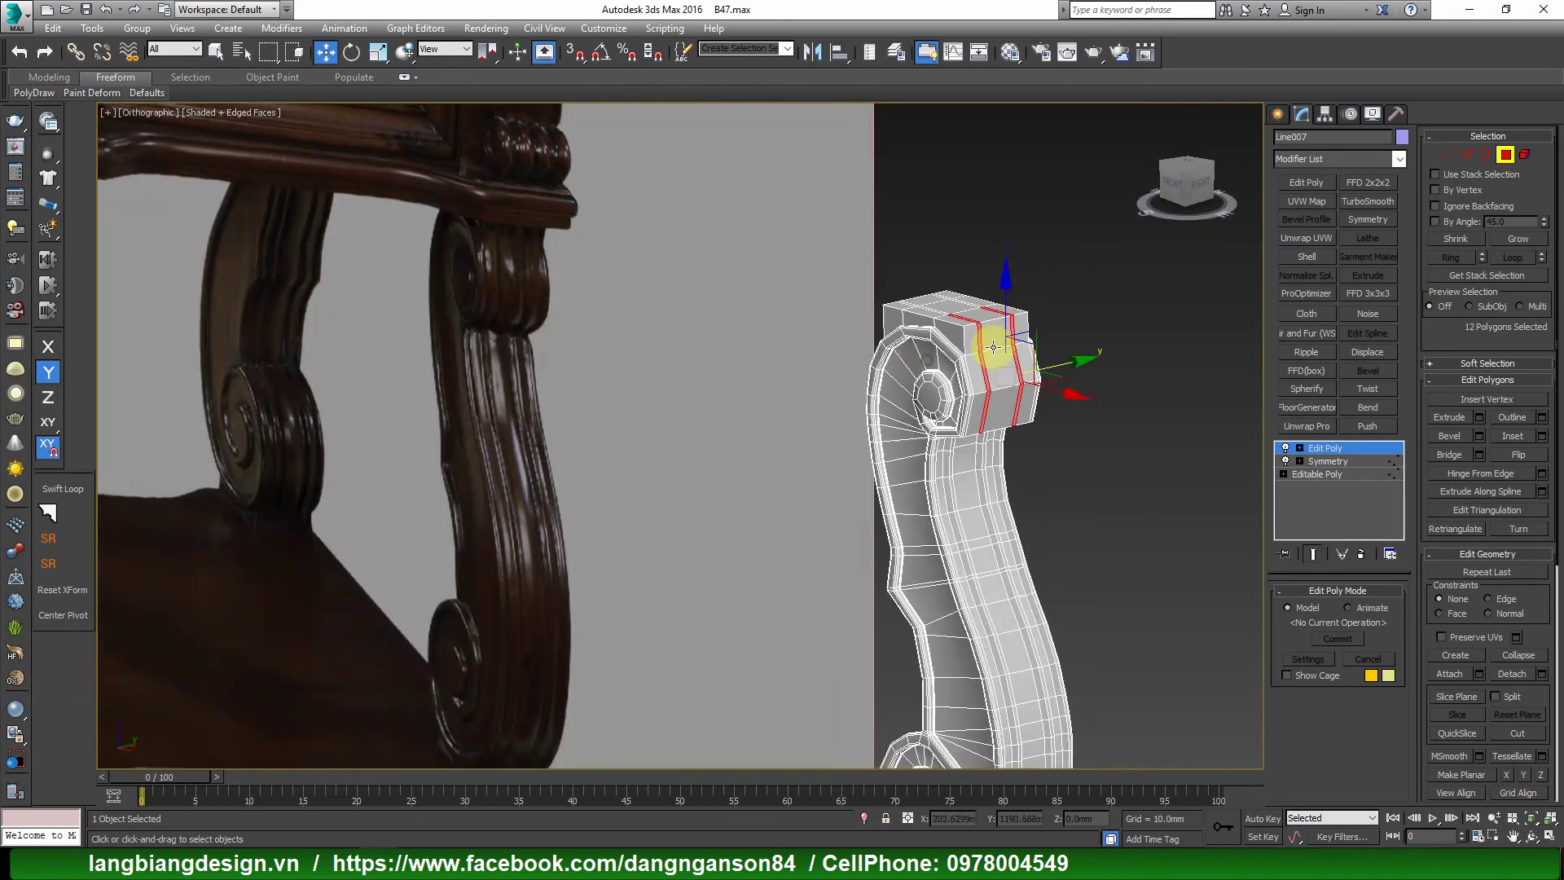
pyautogui.scroll(5, 1015, 345)
# Extrude the selected strips inward to about -7.36mm to form recessed grooves.
pyautogui.rightClick(1139, 365)
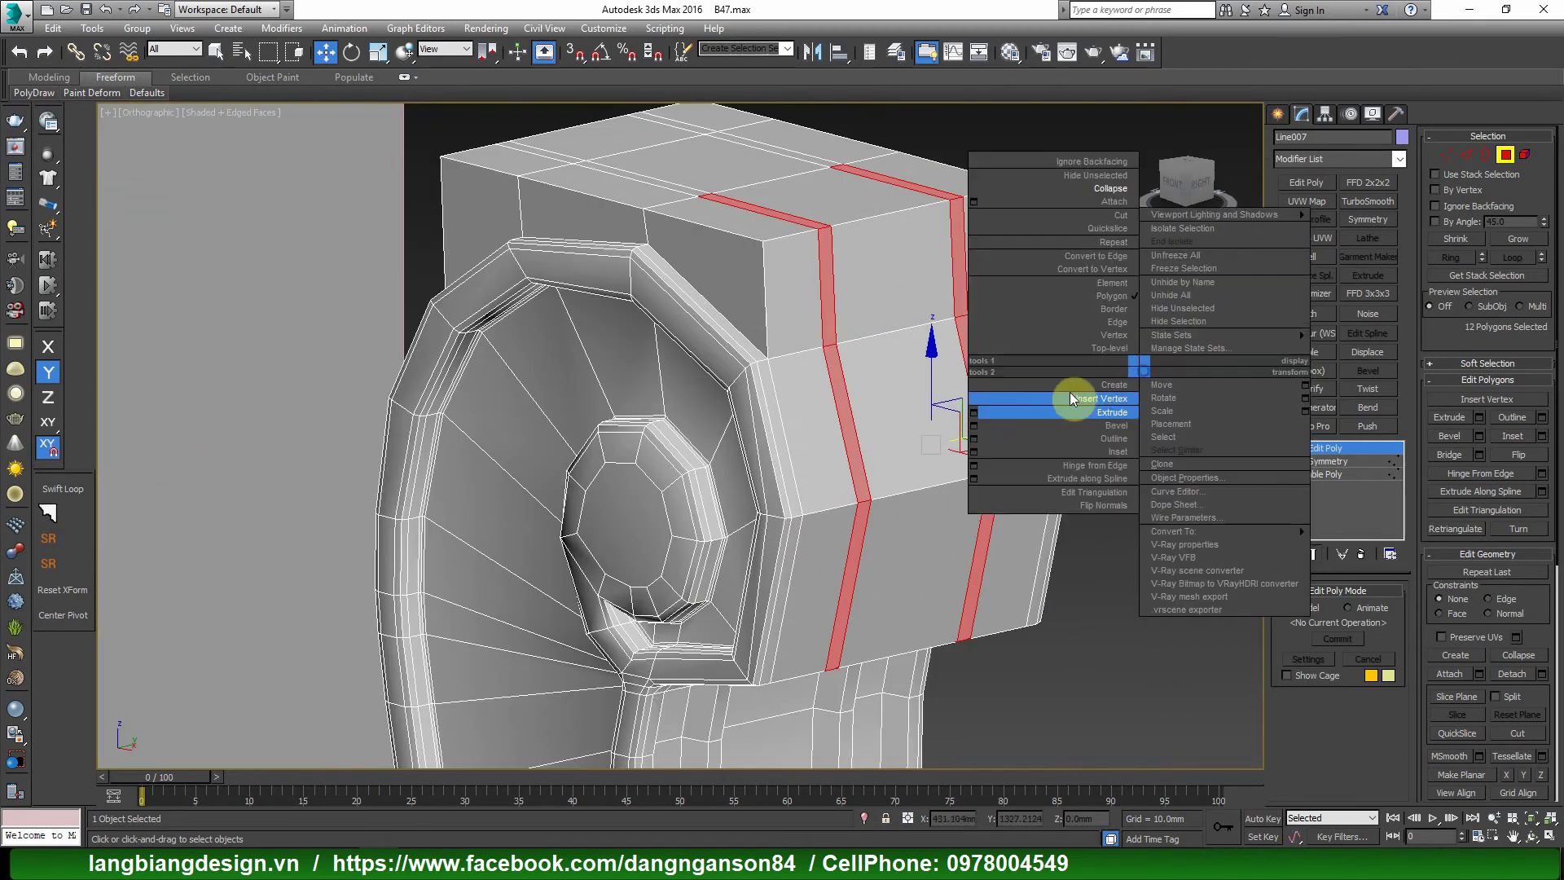
pyautogui.click(975, 417)
pyautogui.scroll(-3, 1002, 421)
pyautogui.scroll(-3, 1051, 424)
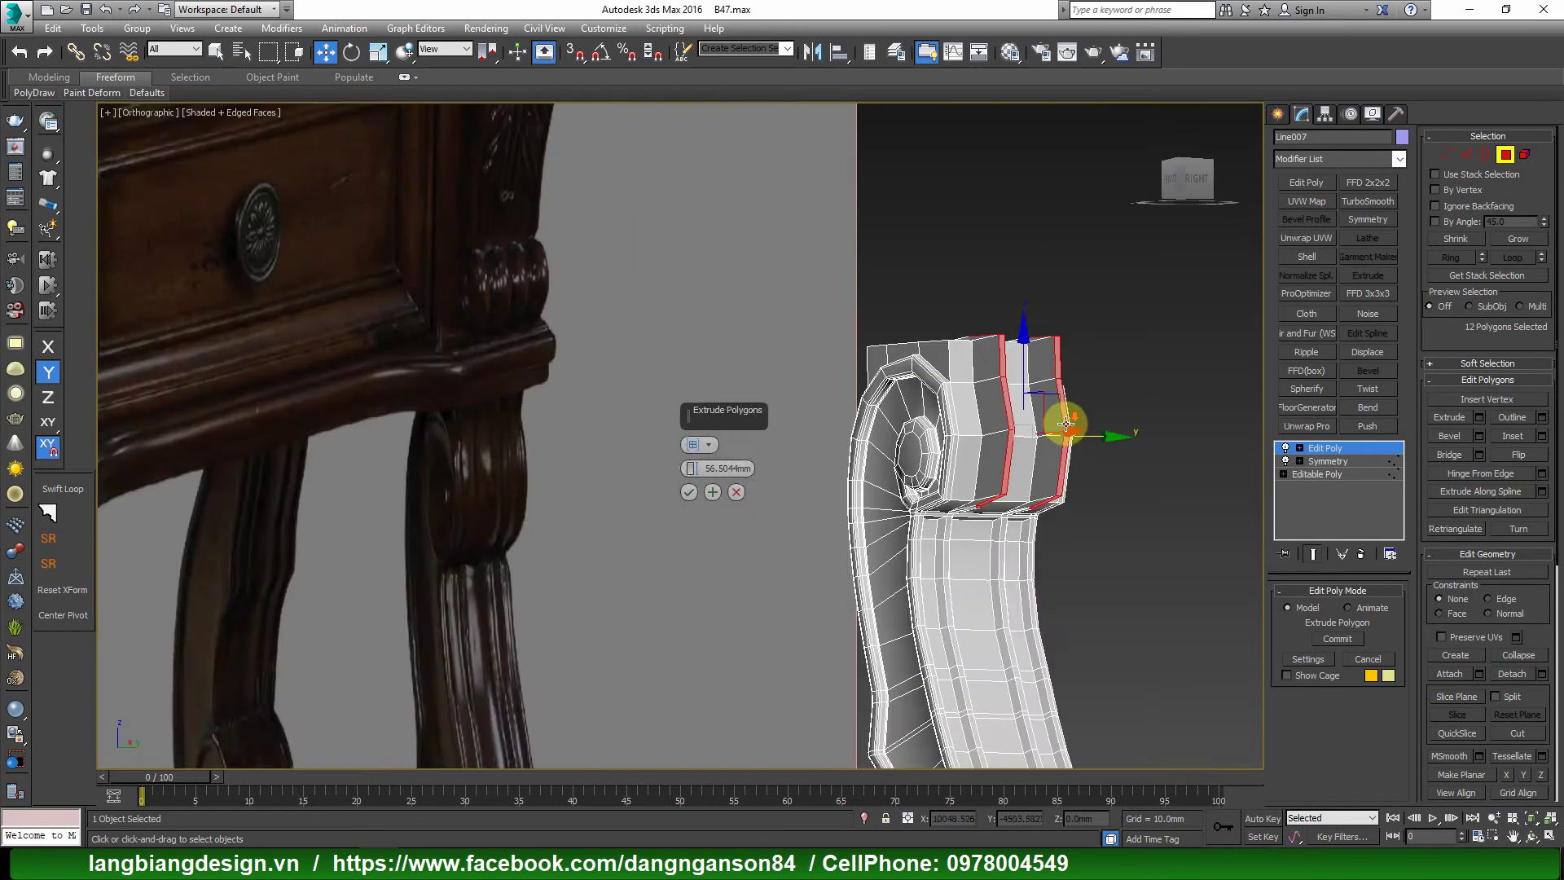
pyautogui.scroll(5, 1057, 426)
pyautogui.moveTo(701, 471); pyautogui.dragTo(697, 468)
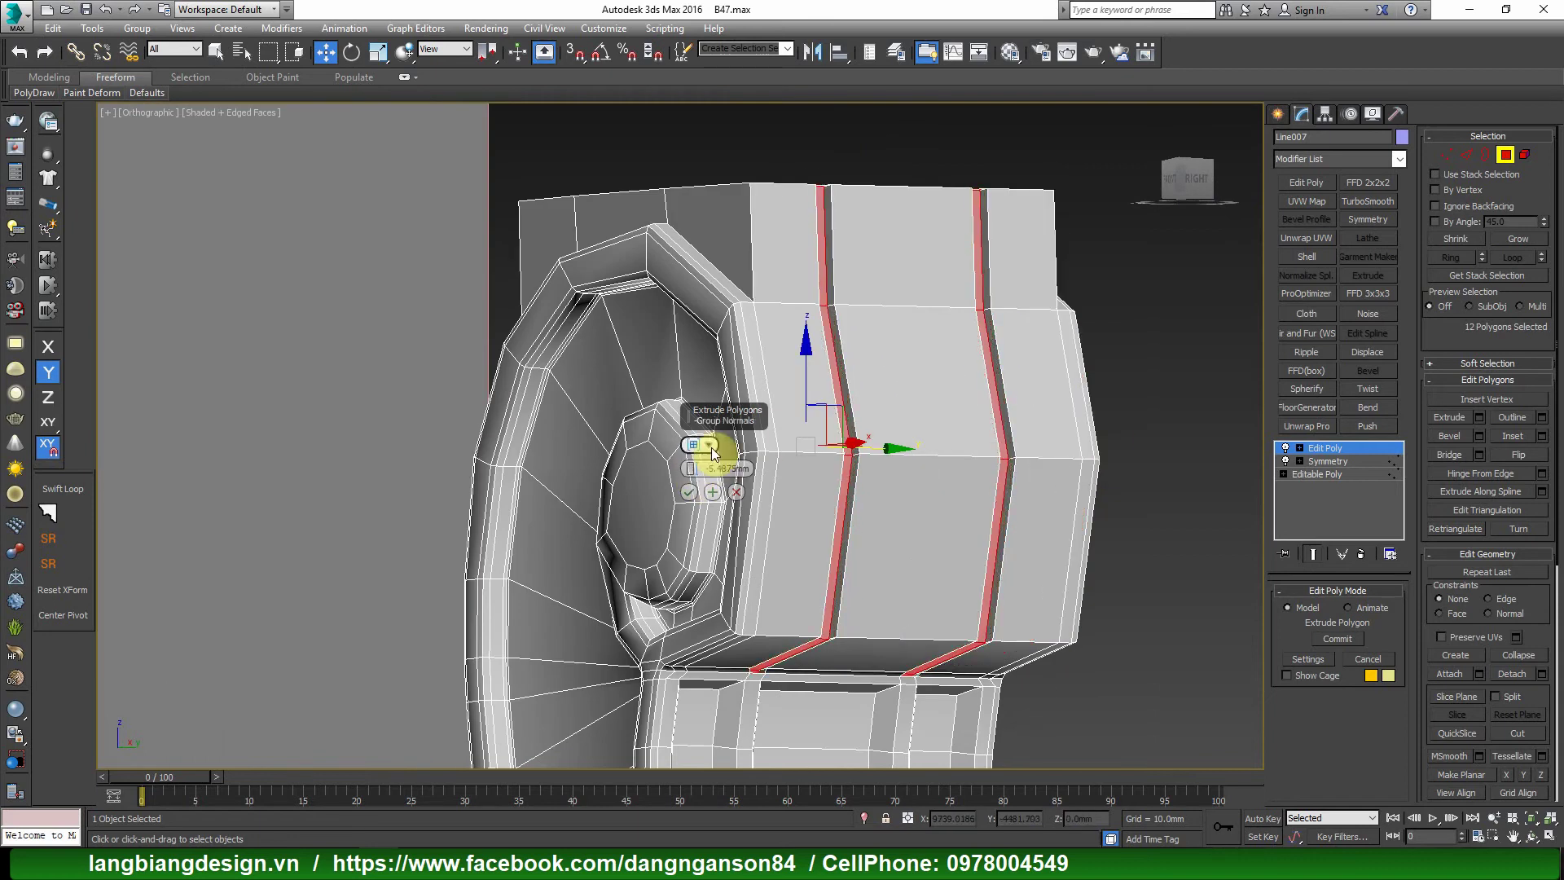
pyautogui.moveTo(1056, 534)
pyautogui.keyDown('alt'); pyautogui.mouseDown(button='middle')
pyautogui.moveTo(1041, 506)
pyautogui.moveTo(925, 611)
pyautogui.moveTo(971, 570)
pyautogui.moveTo(989, 609)
pyautogui.moveTo(1002, 558)
pyautogui.moveTo(988, 500)
pyautogui.moveTo(925, 506)
pyautogui.moveTo(918, 469)
pyautogui.moveTo(959, 559)
pyautogui.moveTo(951, 181)
pyautogui.moveTo(1002, 254)
pyautogui.moveTo(1037, 231)
pyautogui.mouseUp(button='middle'); pyautogui.keyUp('alt')
pyautogui.scroll(5, 936, 300)
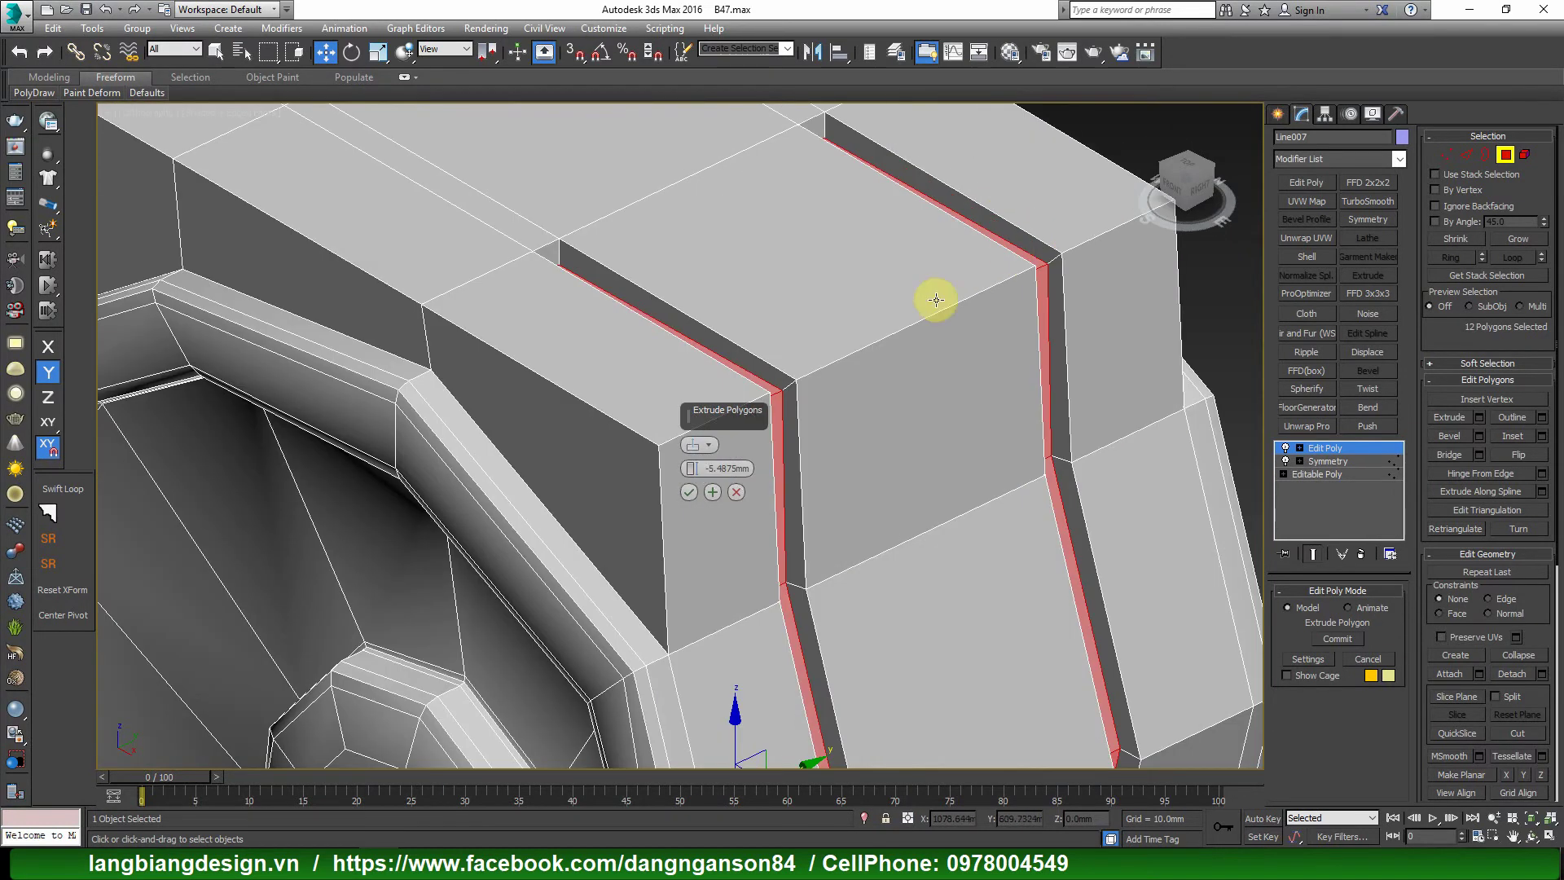
pyautogui.scroll(-5, 901, 307)
pyautogui.scroll(5, 890, 340)
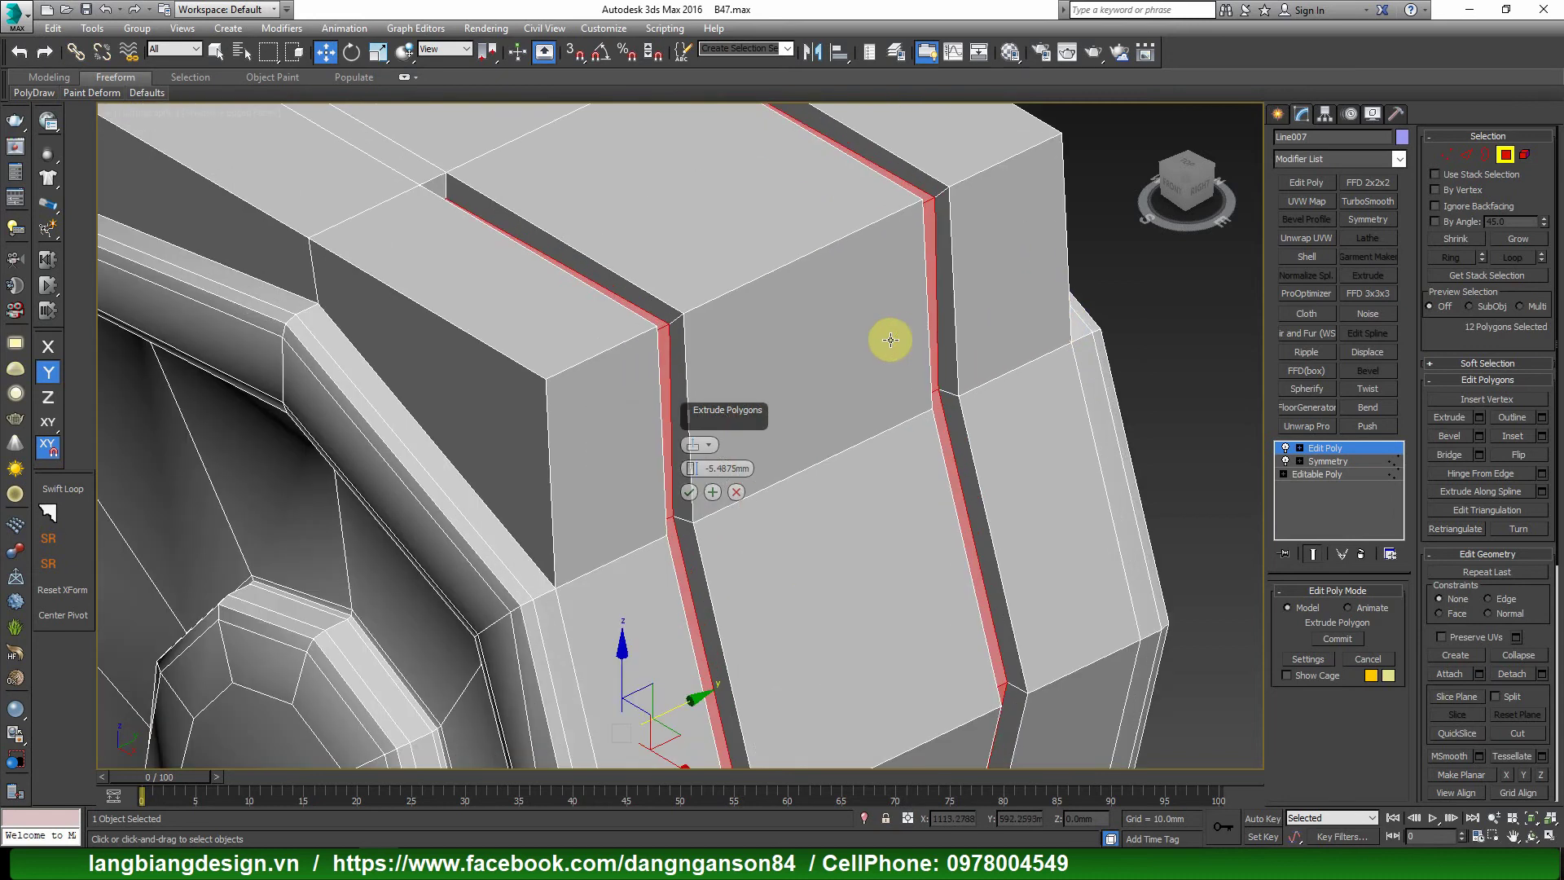
pyautogui.moveTo(694, 470); pyautogui.dragTo(694, 473)
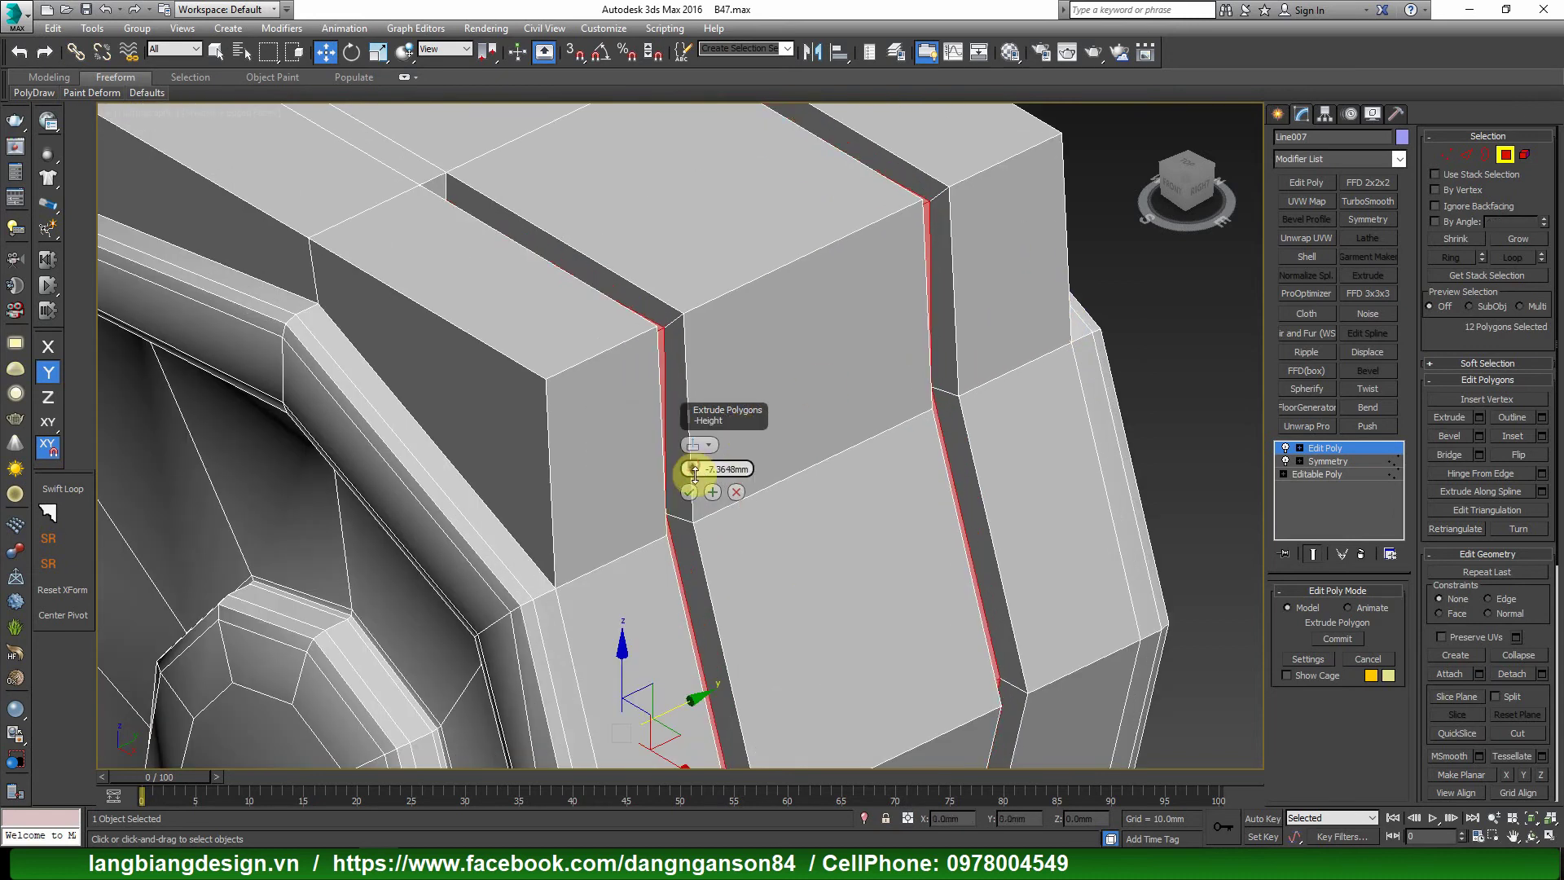
pyautogui.scroll(-5, 1006, 294)
pyautogui.keyDown('alt'); pyautogui.moveTo(936, 300); pyautogui.dragTo(987, 268, button='middle'); pyautogui.keyUp('alt')
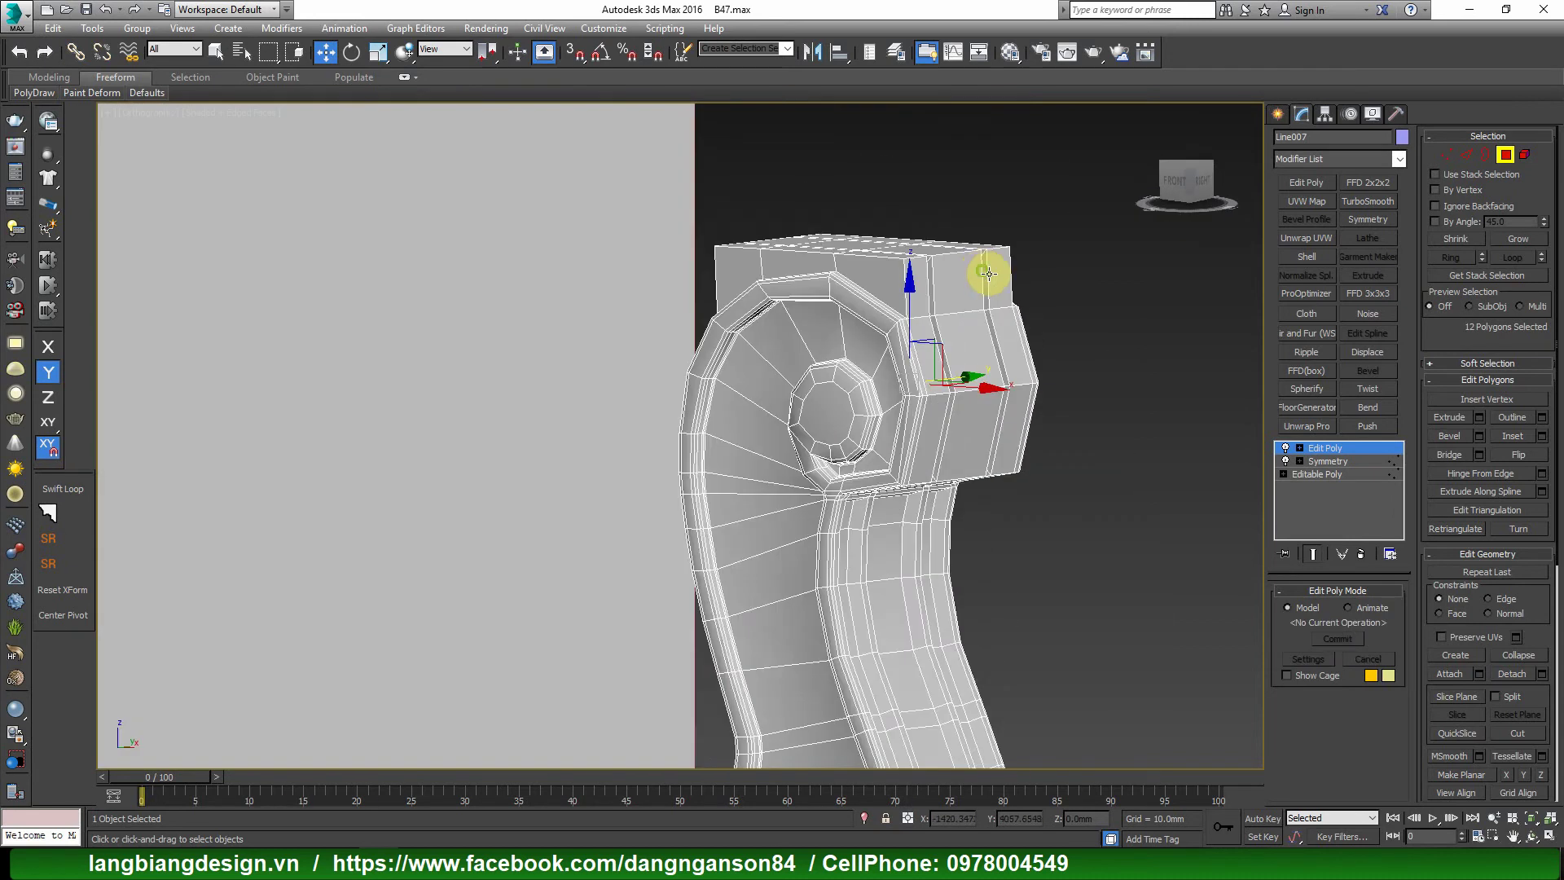
pyautogui.press('4')
pyautogui.scroll(5, 1081, 286)
pyautogui.click(1367, 204)
pyautogui.press('F4')
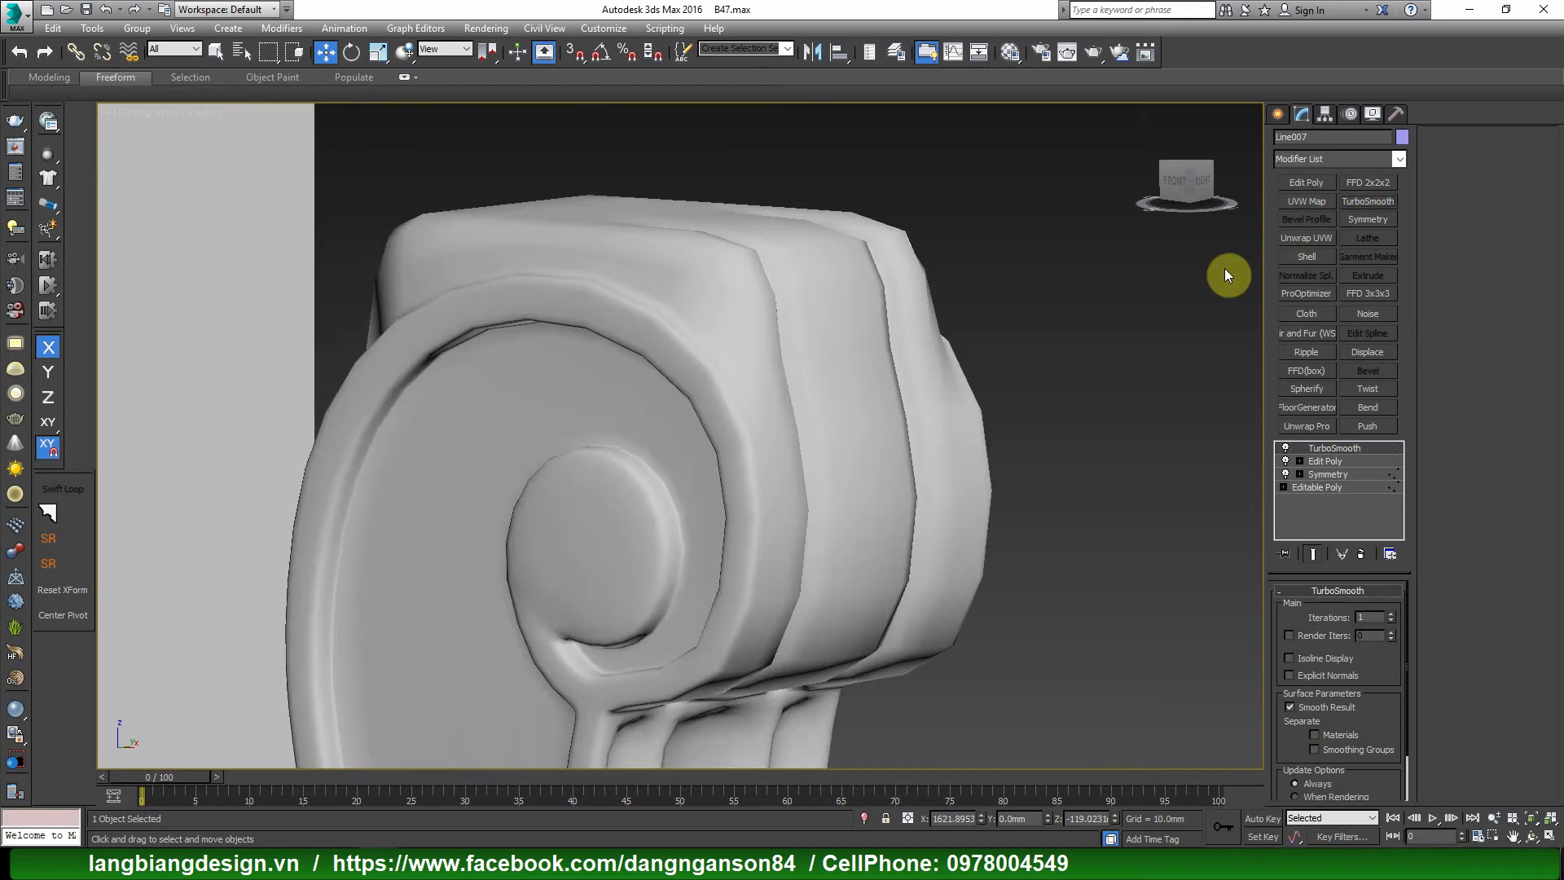
pyautogui.moveTo(1224, 267)
pyautogui.keyDown('alt'); pyautogui.mouseDown(button='middle')
pyautogui.moveTo(1018, 378)
pyautogui.moveTo(966, 376)
pyautogui.mouseUp(button='middle'); pyautogui.keyUp('alt')
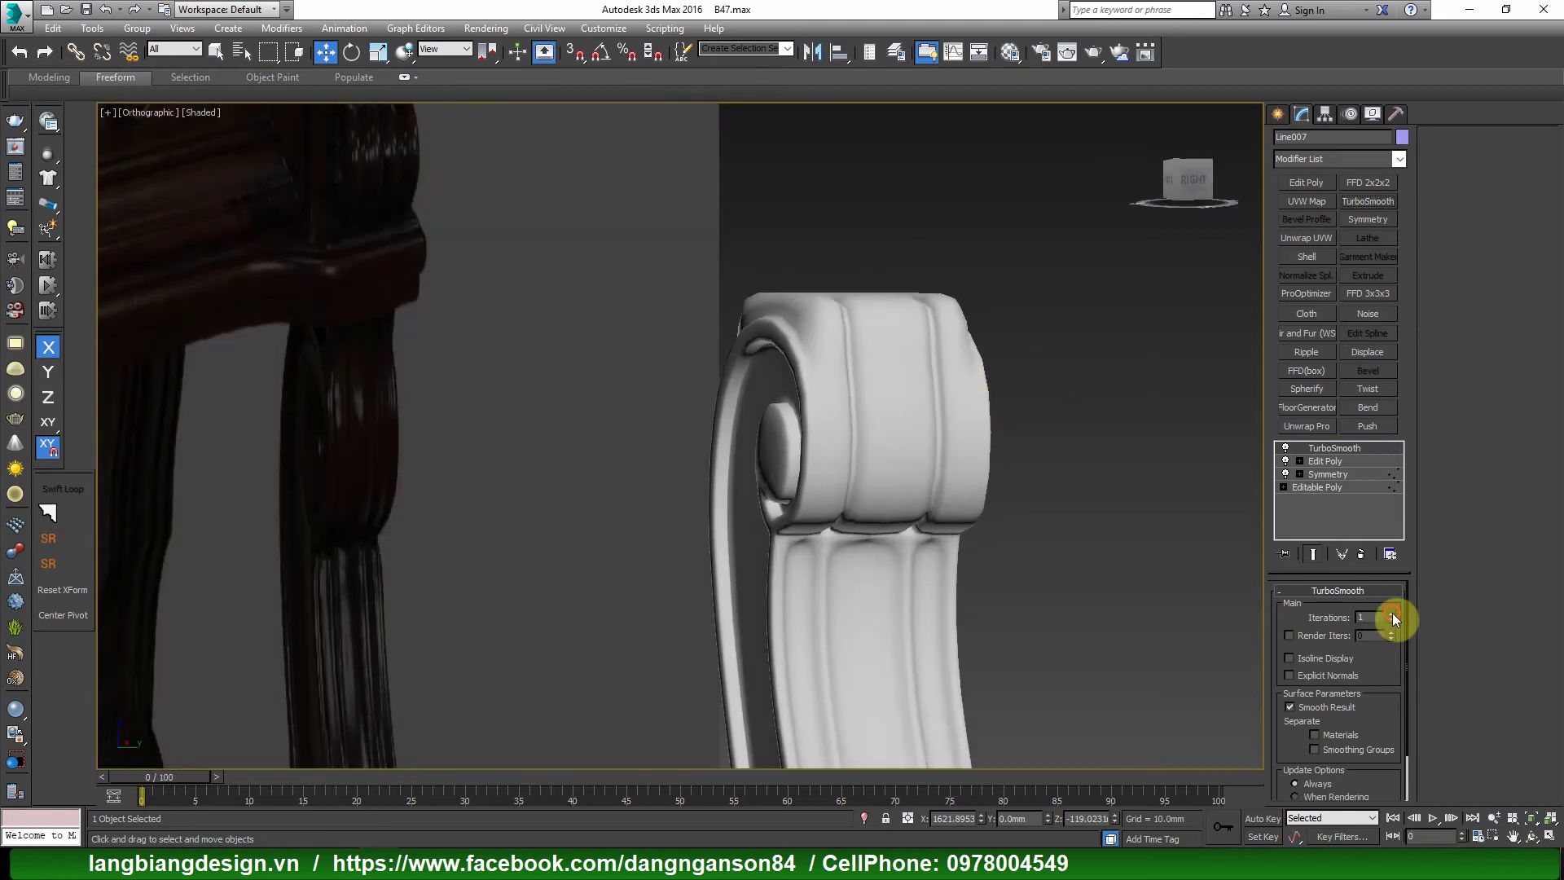
pyautogui.click(1391, 612)
pyautogui.moveTo(985, 485)
pyautogui.keyDown('alt'); pyautogui.mouseDown(button='middle')
pyautogui.moveTo(1003, 451)
pyautogui.moveTo(1042, 510)
pyautogui.moveTo(987, 512)
pyautogui.moveTo(1067, 502)
pyautogui.moveTo(921, 506)
pyautogui.moveTo(938, 491)
pyautogui.moveTo(604, 551)
pyautogui.mouseUp(button='middle'); pyautogui.keyUp('alt')
pyautogui.press('f')
pyautogui.scroll(5, 541, 465)
pyautogui.moveTo(542, 465); pyautogui.dragTo(531, 556, button='middle')
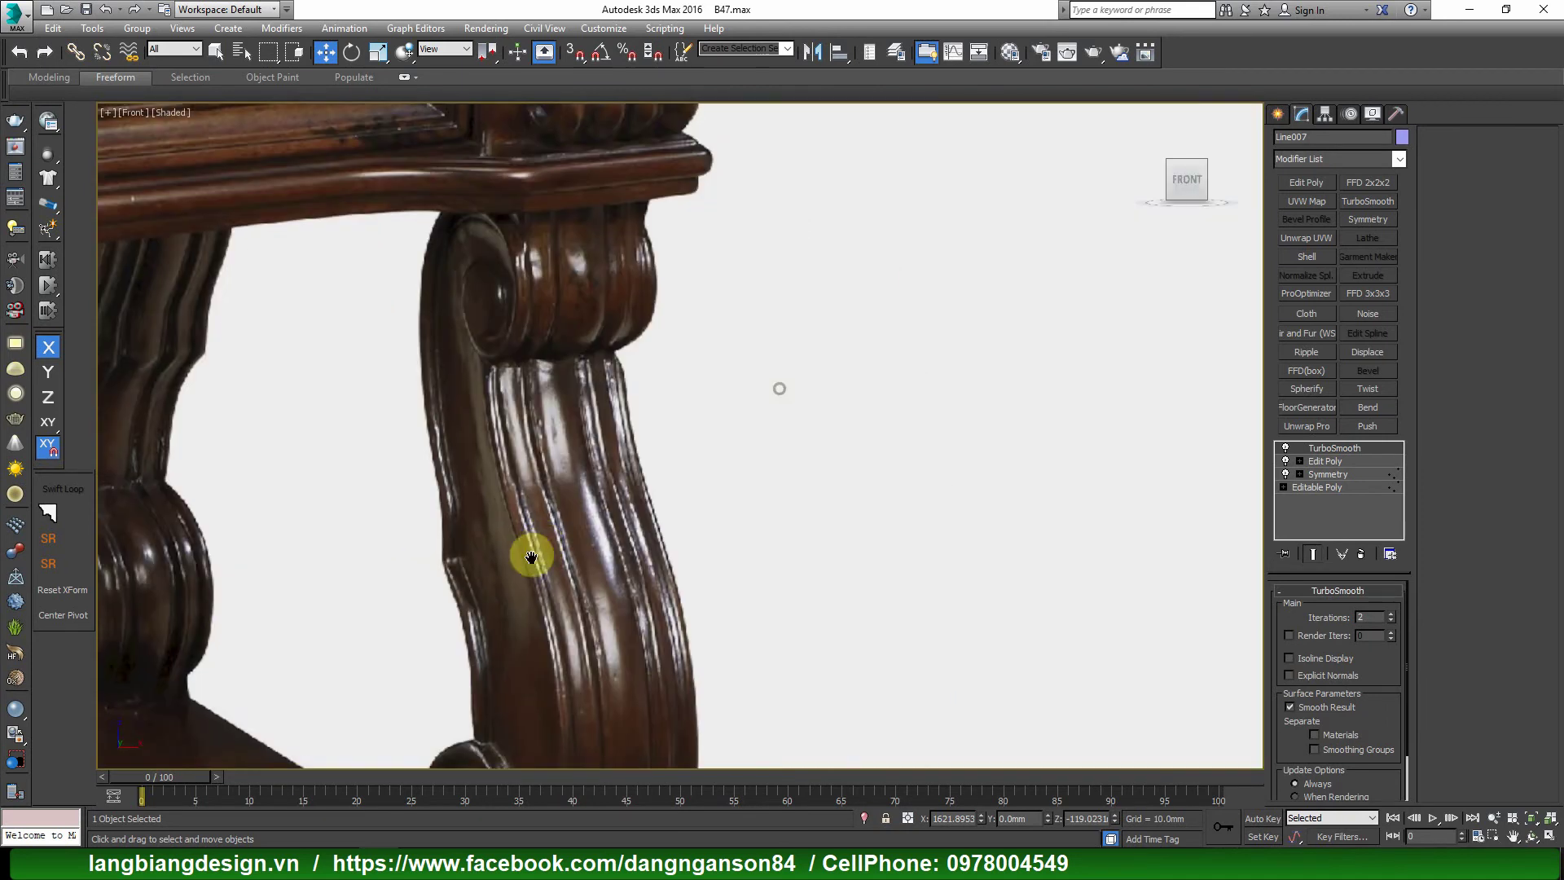
pyautogui.scroll(-3, 866, 471)
pyautogui.scroll(2, 941, 442)
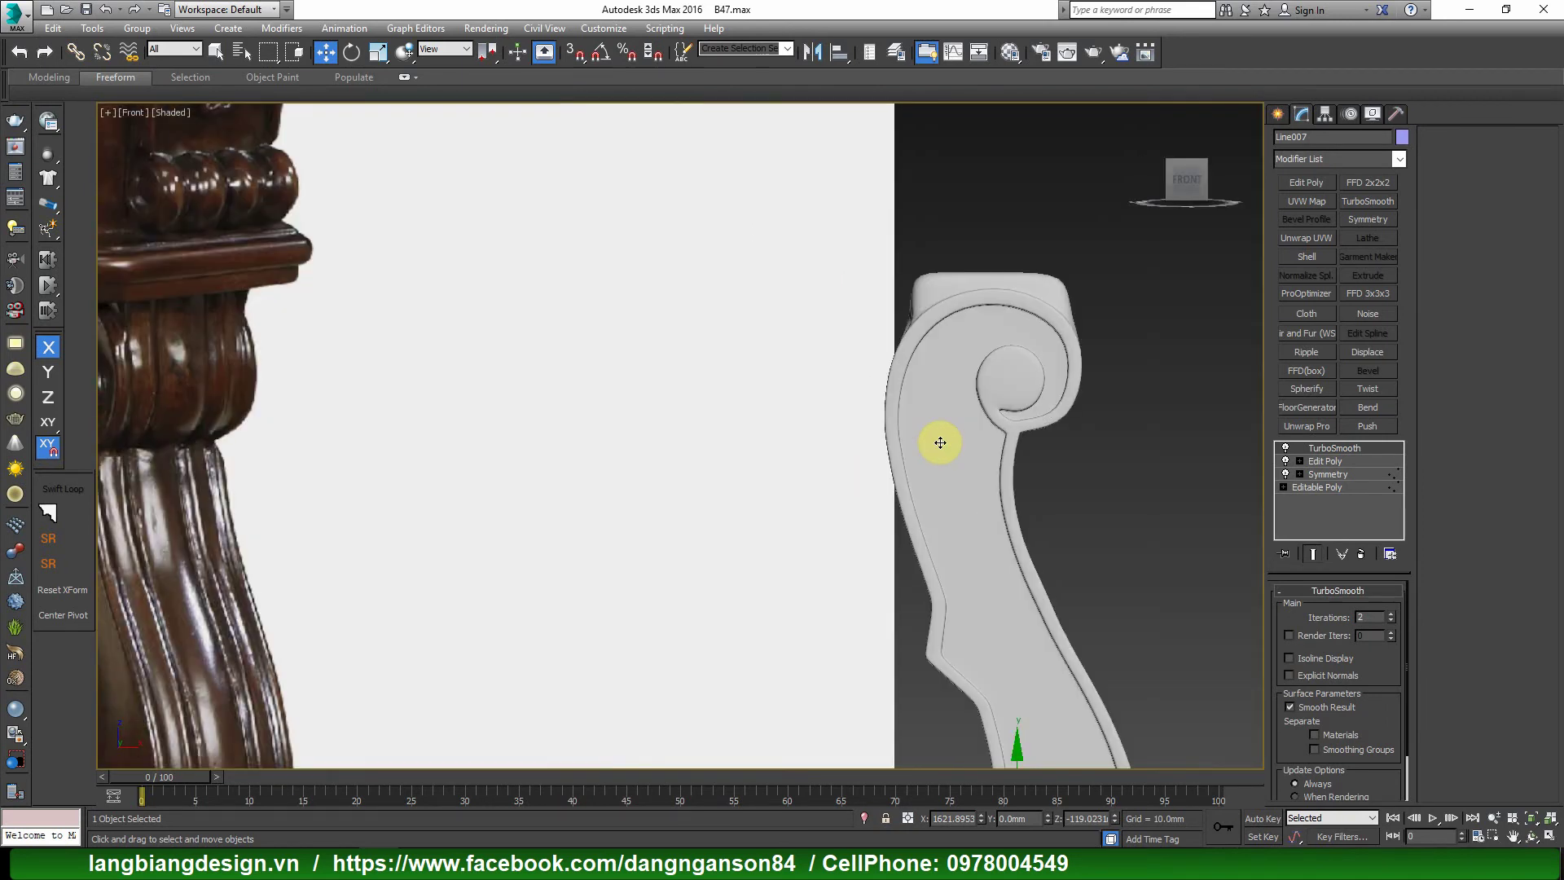
pyautogui.moveTo(939, 443)
pyautogui.keyDown('alt'); pyautogui.mouseDown(button='middle')
pyautogui.moveTo(887, 472)
pyautogui.moveTo(1075, 384)
pyautogui.moveTo(1015, 398)
pyautogui.moveTo(1021, 418)
pyautogui.moveTo(1059, 399)
pyautogui.mouseUp(button='middle'); pyautogui.keyUp('alt')
pyautogui.scroll(-3, 1015, 397)
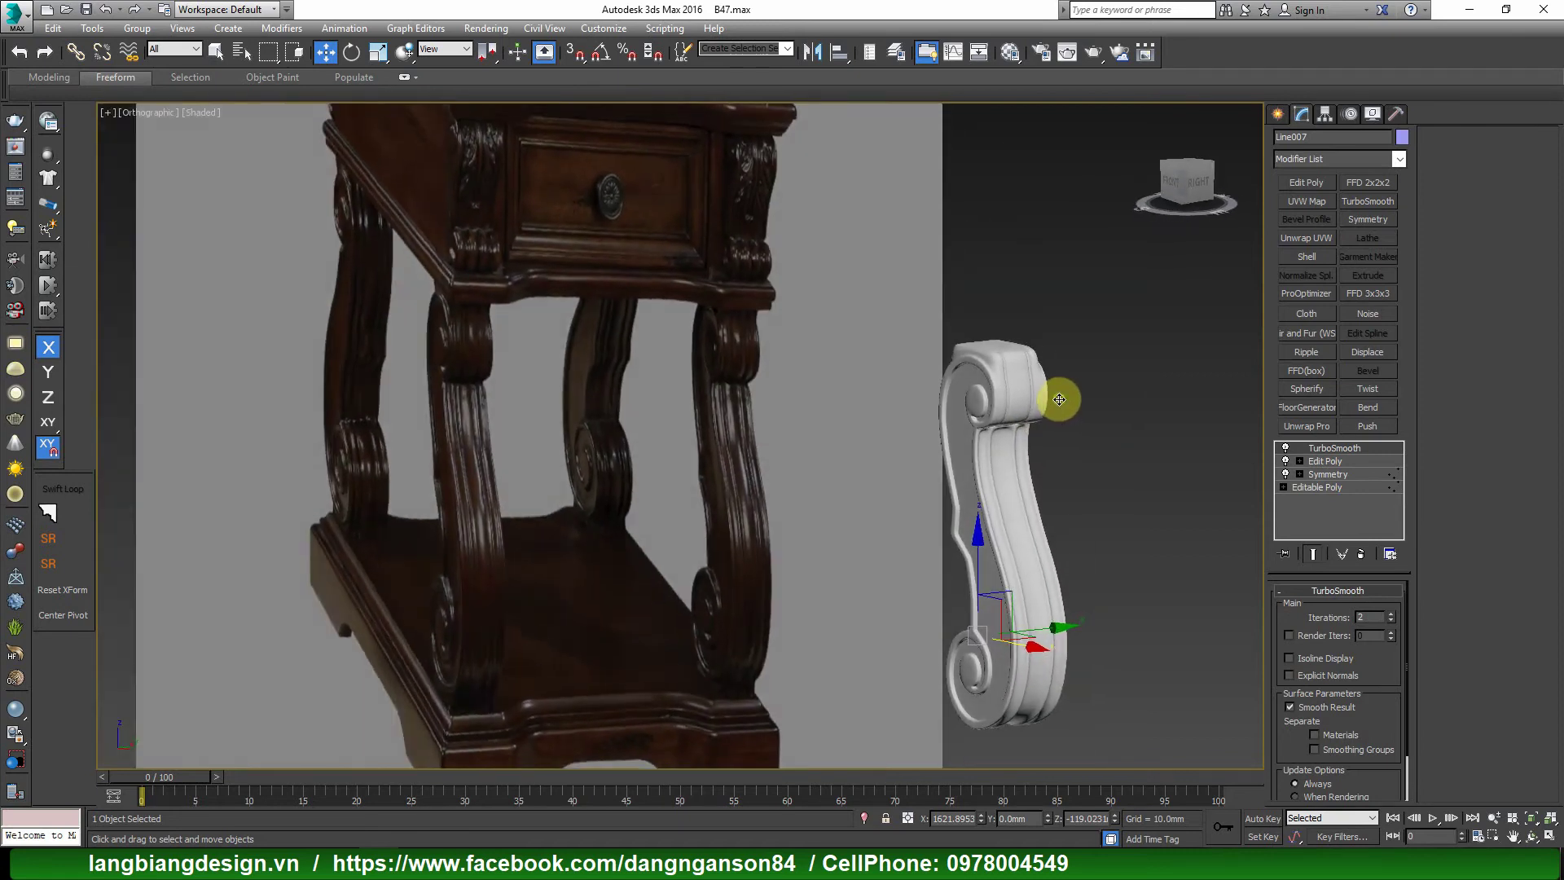
pyautogui.scroll(2, 1059, 399)
pyautogui.scroll(4, 1023, 360)
pyautogui.scroll(-2, 999, 381)
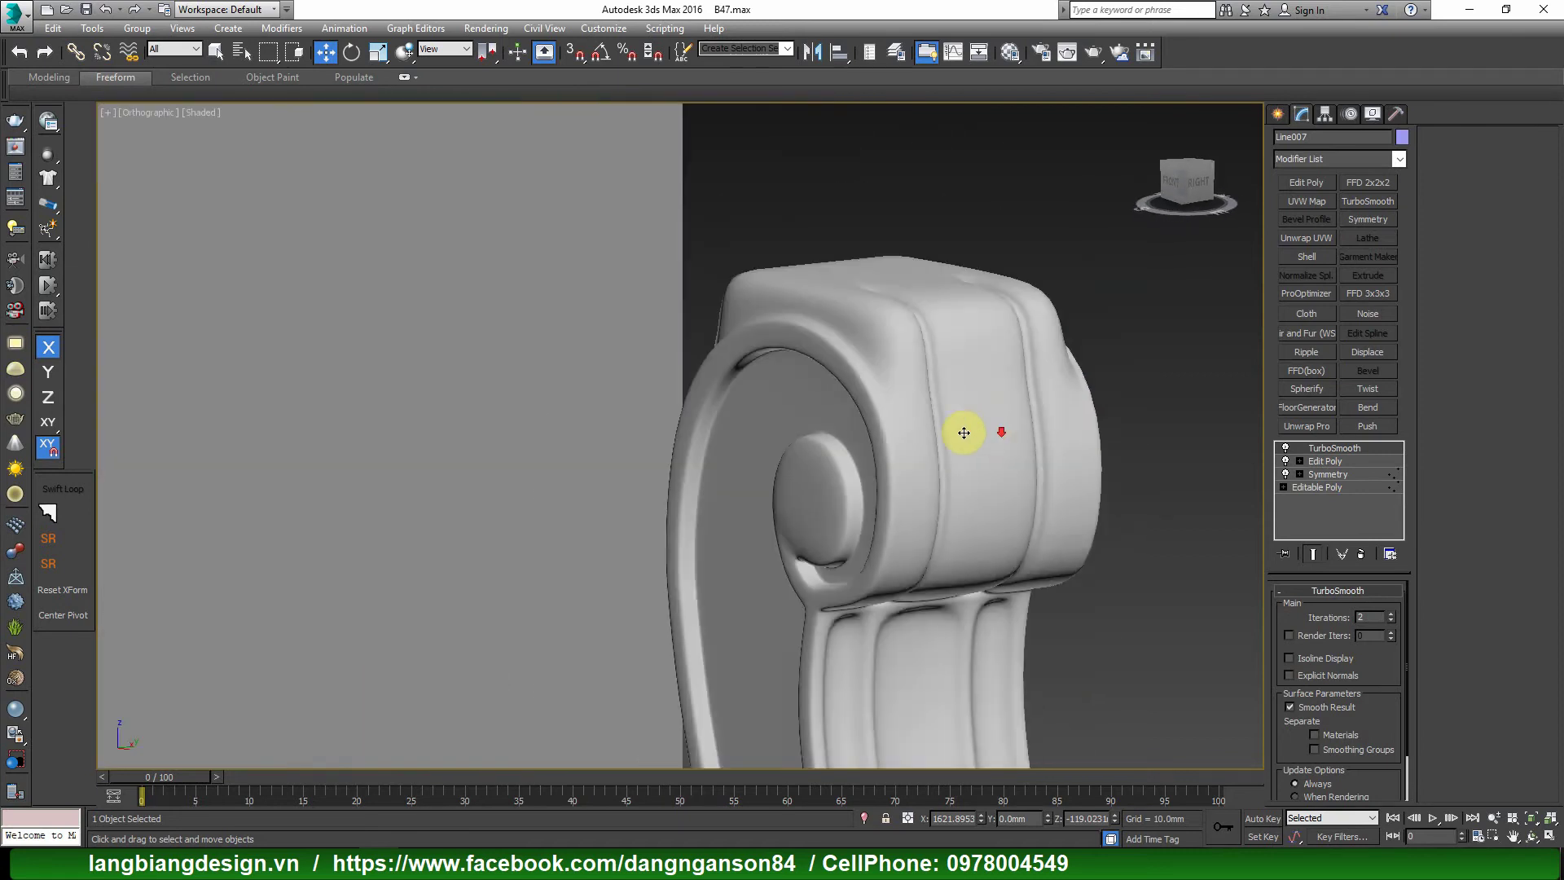
pyautogui.keyDown('alt'); pyautogui.moveTo(959, 432); pyautogui.dragTo(760, 448, button='middle'); pyautogui.keyUp('alt')
pyautogui.scroll(3, 765, 444)
pyautogui.scroll(2, 560, 458)
pyautogui.keyDown('alt'); pyautogui.moveTo(560, 458); pyautogui.dragTo(602, 442, button='middle'); pyautogui.keyUp('alt')
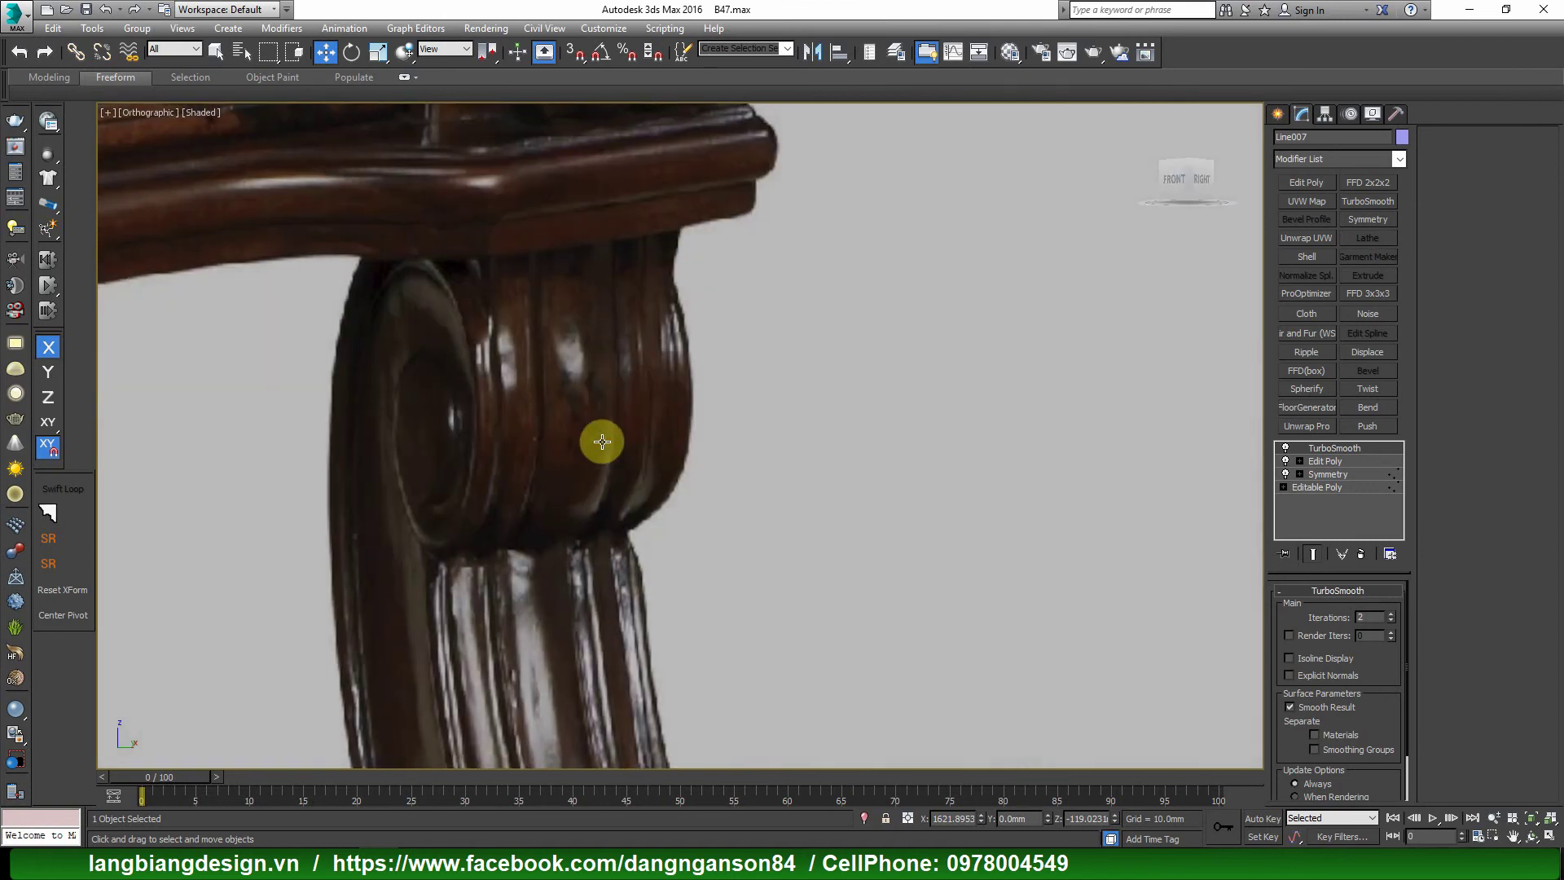
pyautogui.scroll(-3, 588, 456)
pyautogui.scroll(5, 1134, 406)
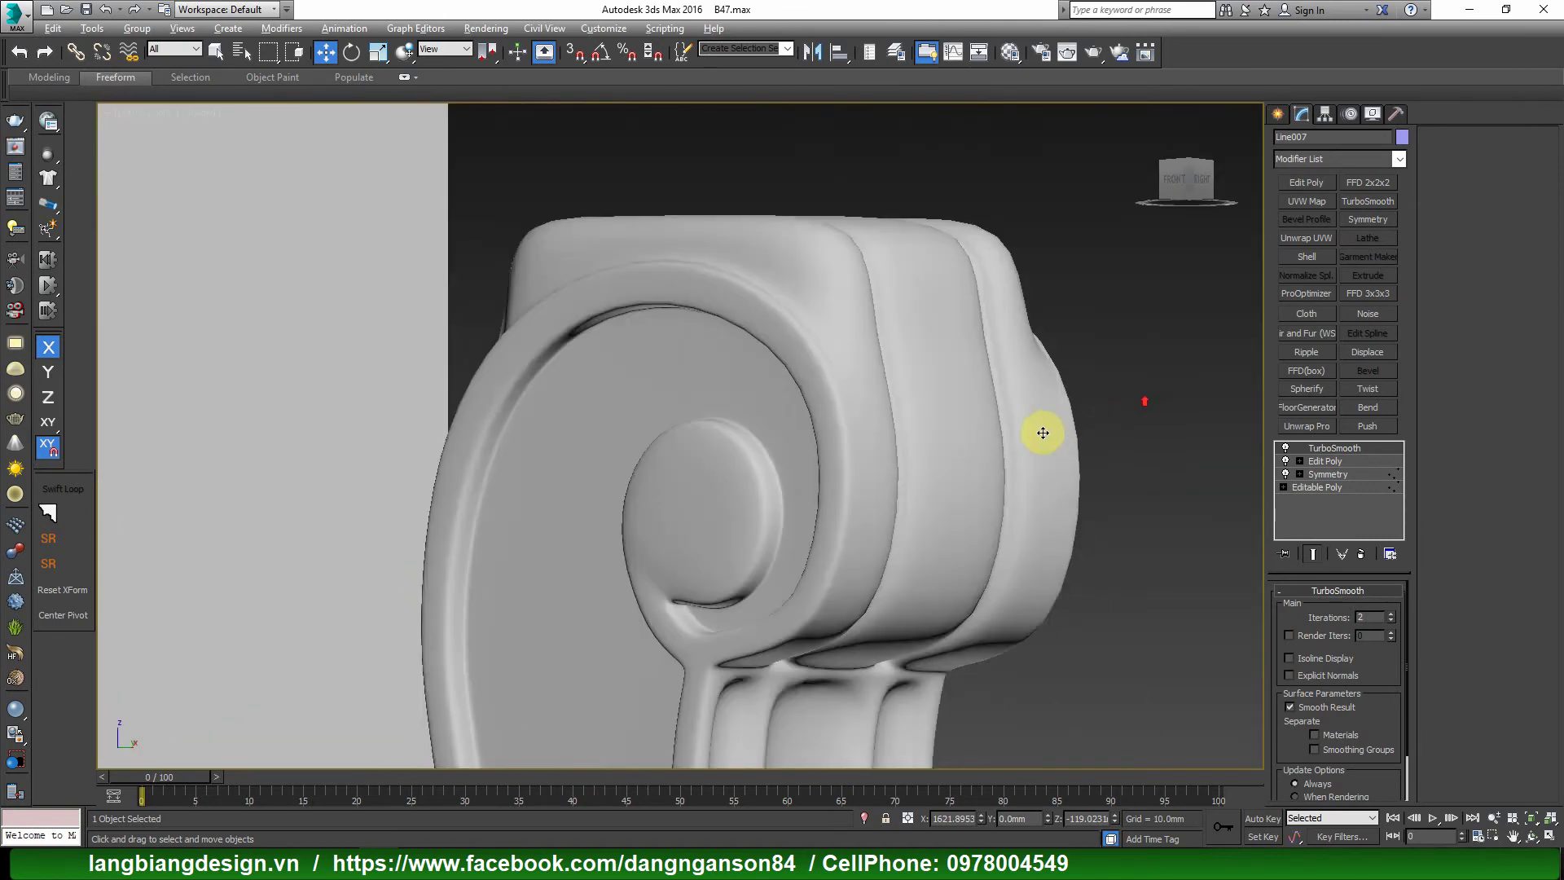
pyautogui.keyDown('alt'); pyautogui.moveTo(1040, 429); pyautogui.dragTo(1229, 523, button='middle'); pyautogui.keyUp('alt')
pyautogui.click(1360, 554)
pyautogui.press('F4')
# Select the top block's edge loop and Connect it with two new edge loops.
pyautogui.press('2')
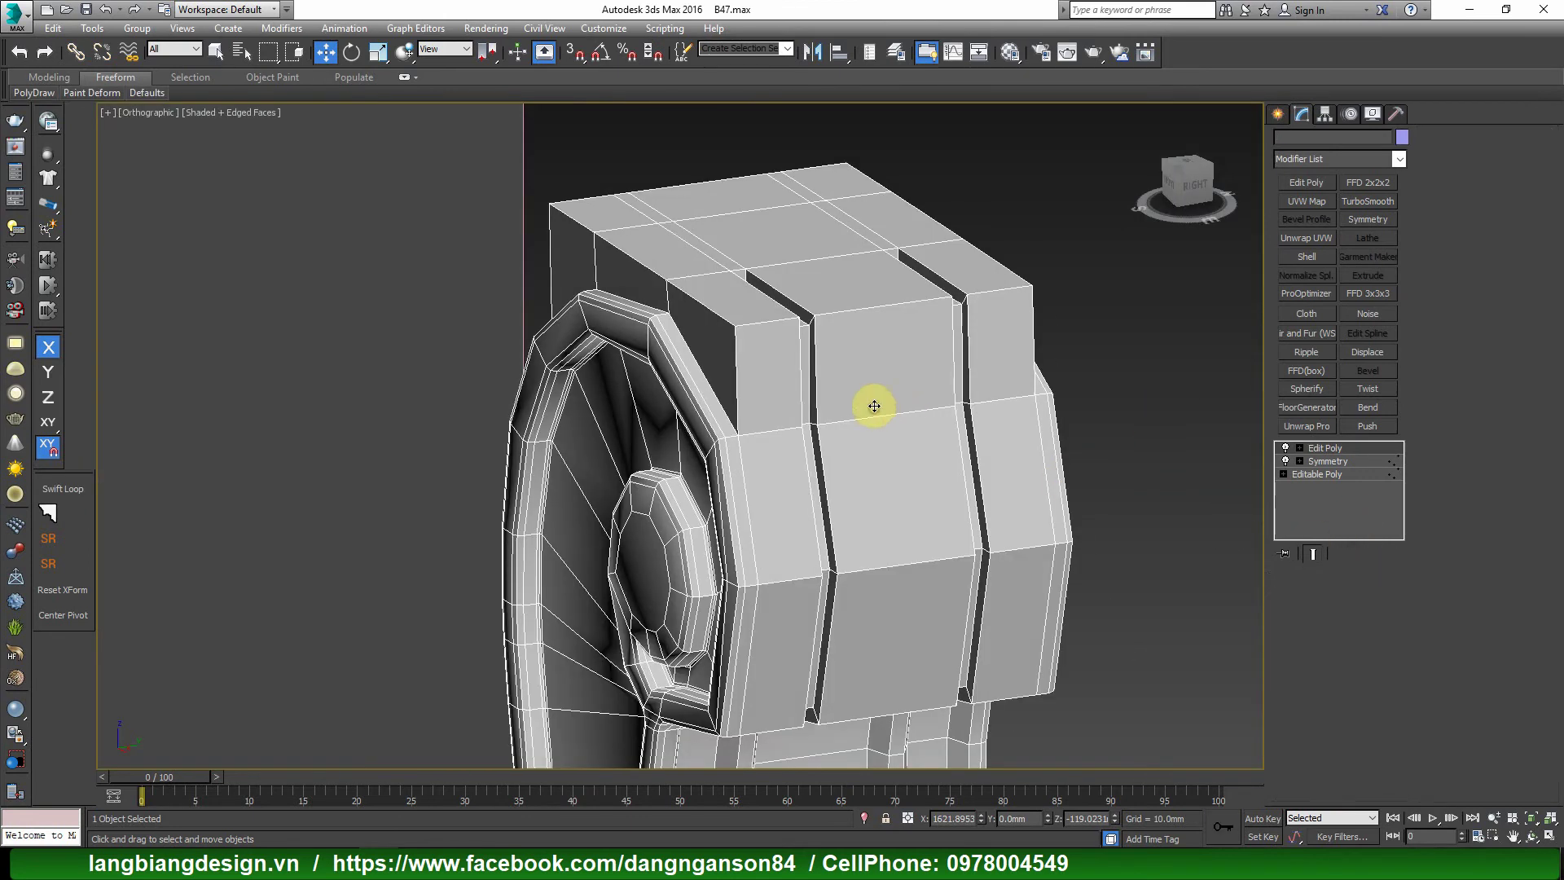
pyautogui.click(886, 415)
pyautogui.doubleClick(871, 299)
pyautogui.rightClick(1104, 282)
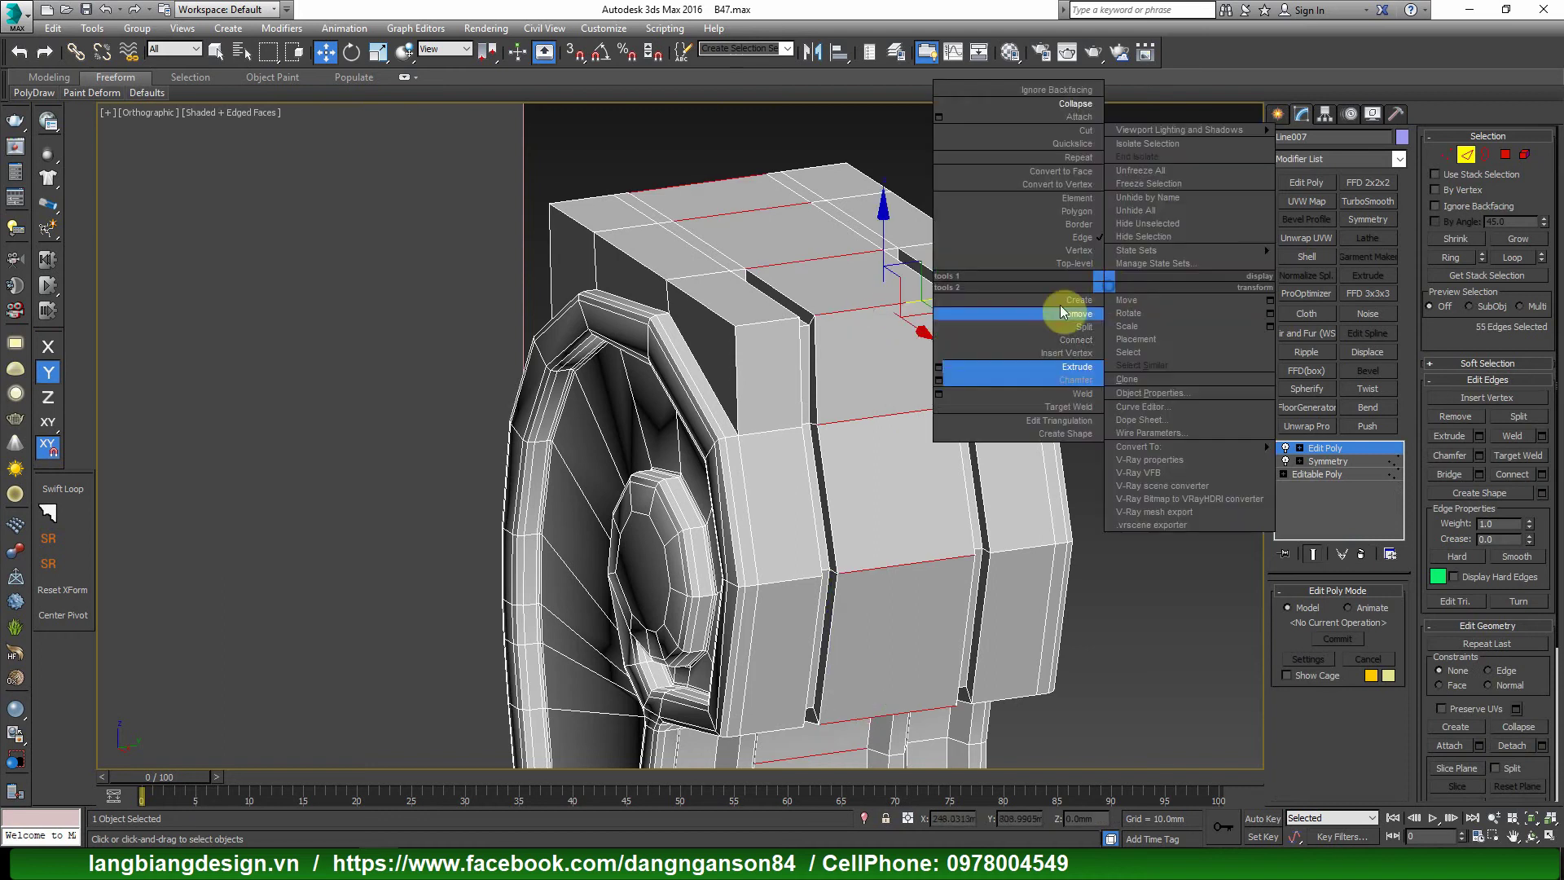
pyautogui.click(940, 339)
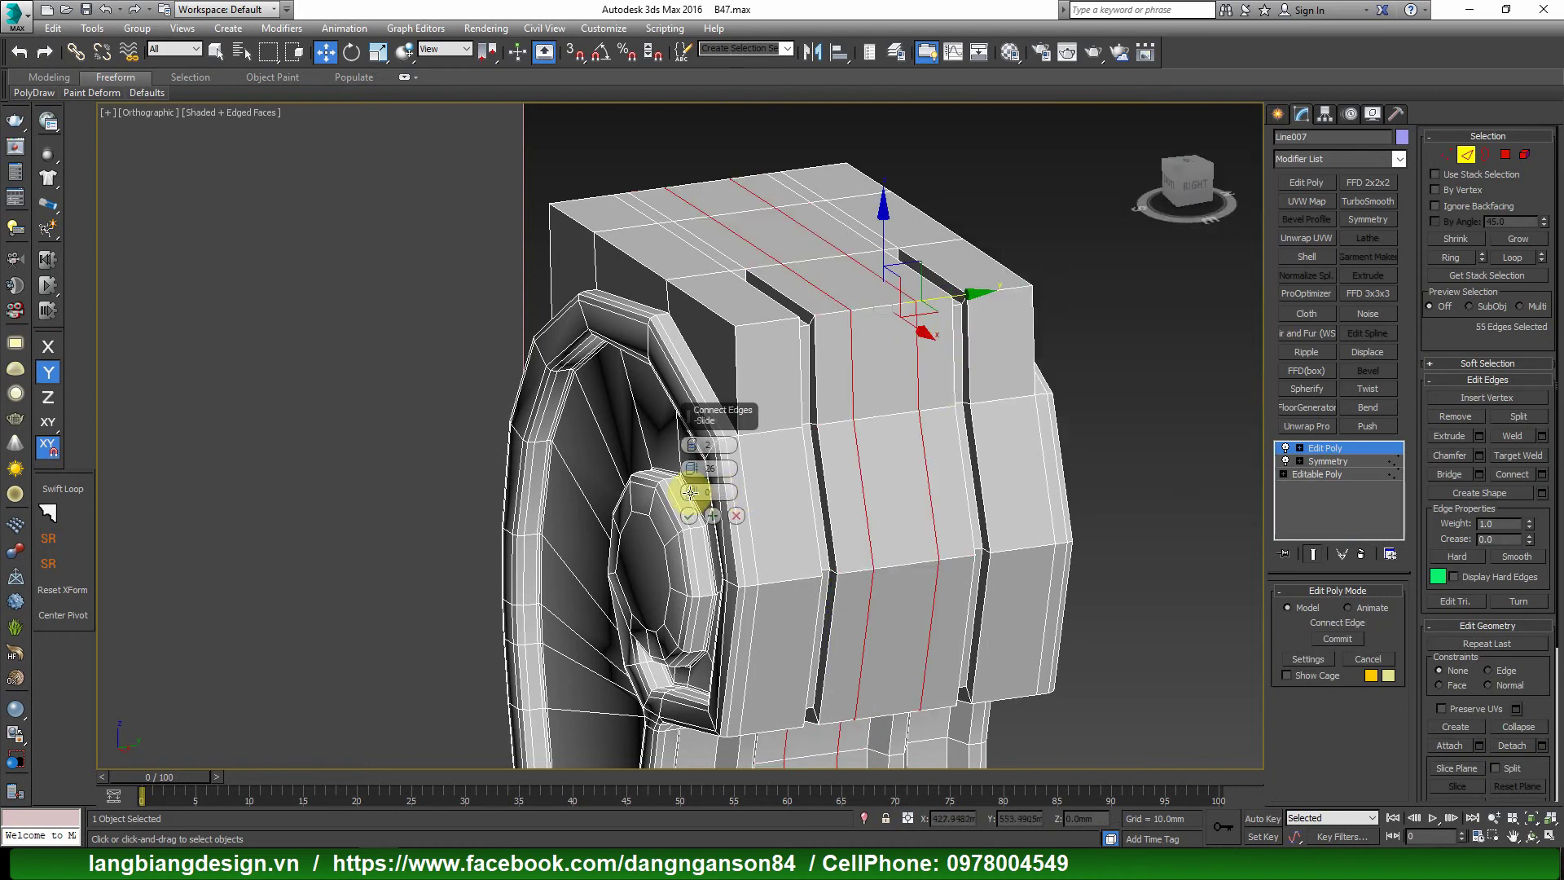
pyautogui.click(688, 515)
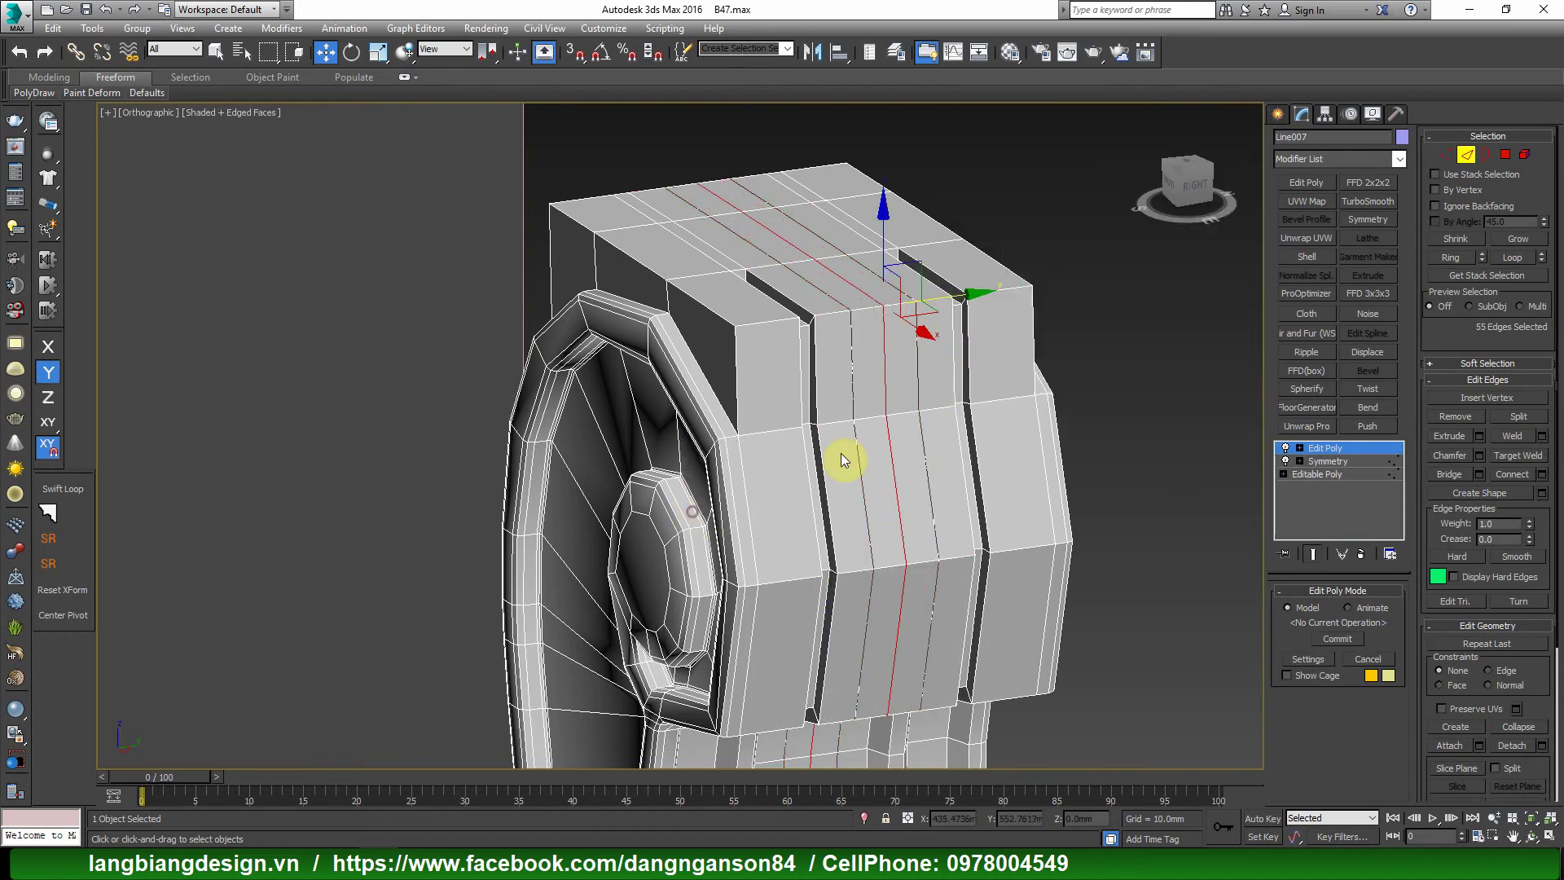
pyautogui.moveTo(926, 433); pyautogui.dragTo(953, 421, button='middle')
pyautogui.press('1')
pyautogui.scroll(2, 937, 411)
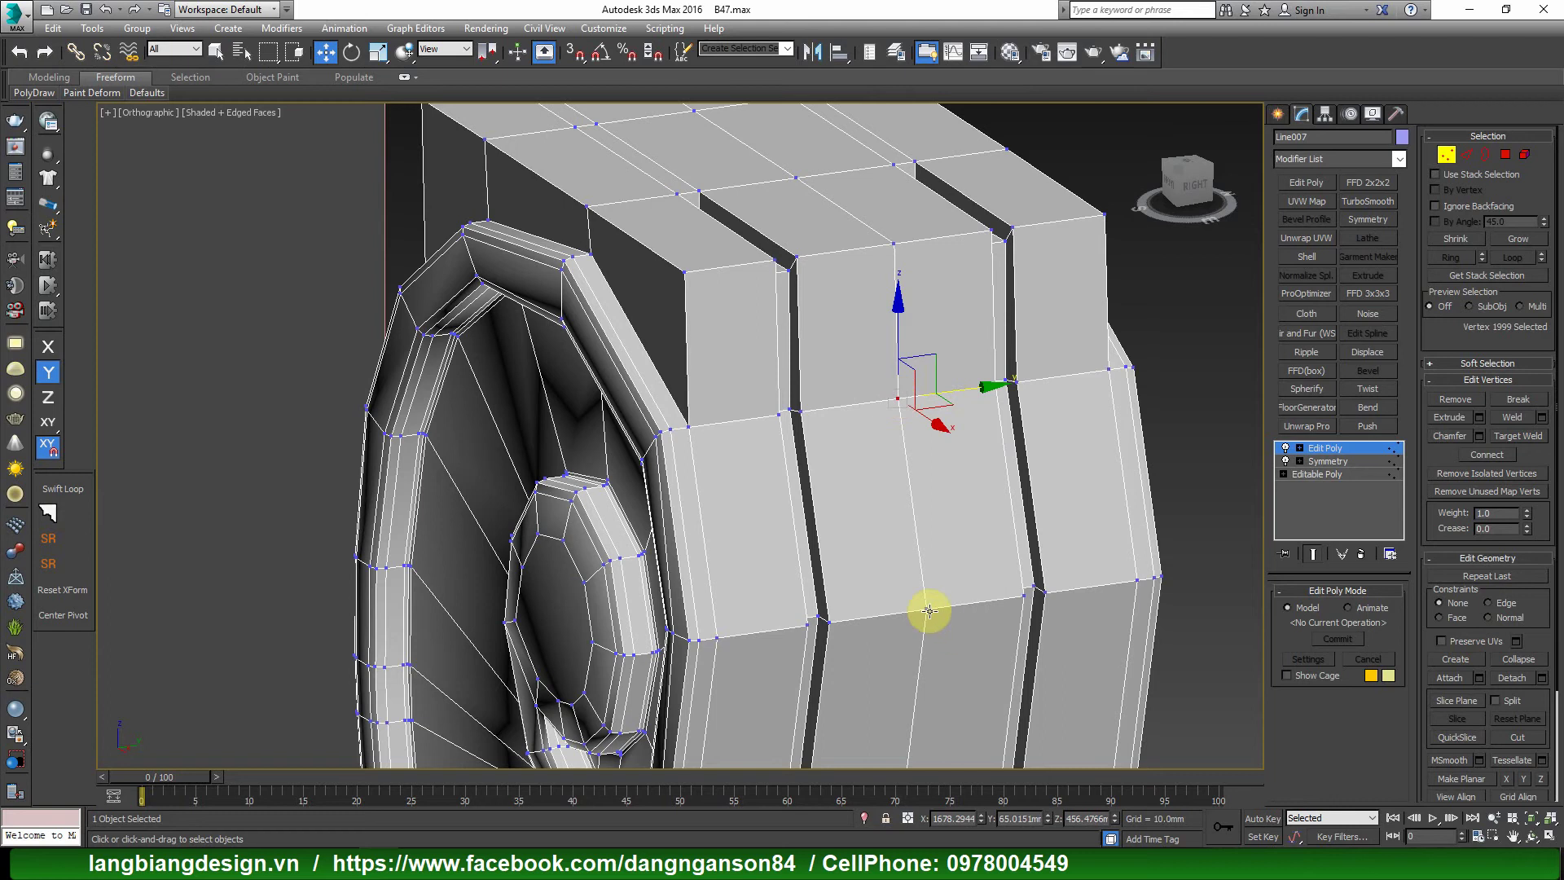
# Move three vertices on the head block's edge about 13.2mm right along X.
pyautogui.click(928, 611)
pyautogui.keyDown('alt'); pyautogui.moveTo(967, 523); pyautogui.dragTo(985, 576, button='middle'); pyautogui.keyUp('alt')
pyautogui.keyDown('ctrl'); pyautogui.click(973, 500); pyautogui.keyUp('ctrl')
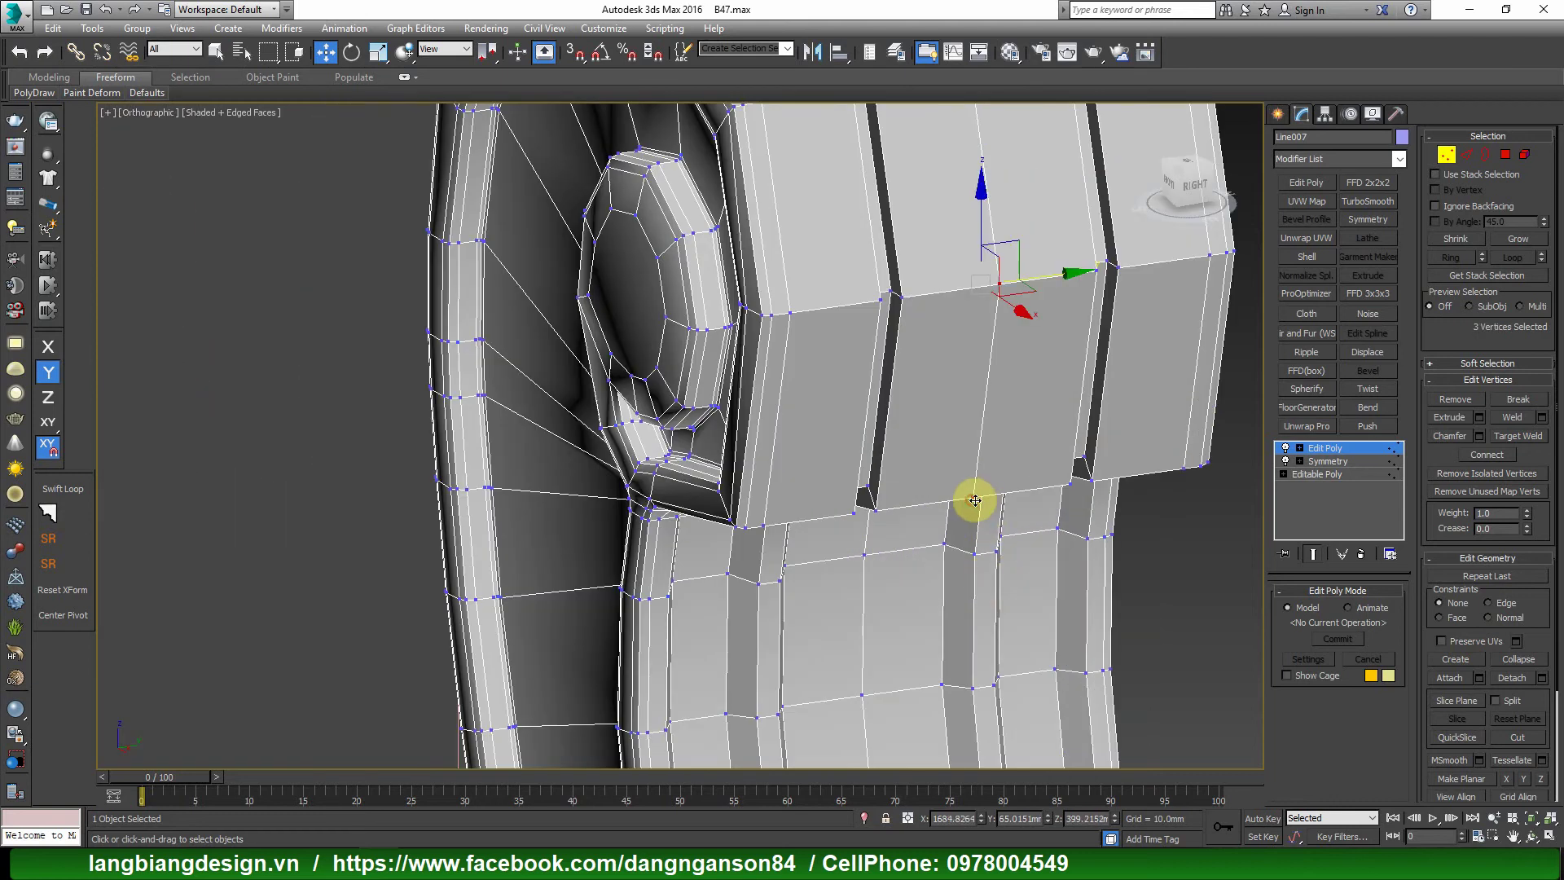
pyautogui.press('f')
pyautogui.scroll(3, 939, 394)
pyautogui.moveTo(939, 391); pyautogui.dragTo(939, 437, button='middle')
pyautogui.scroll(-2, 937, 430)
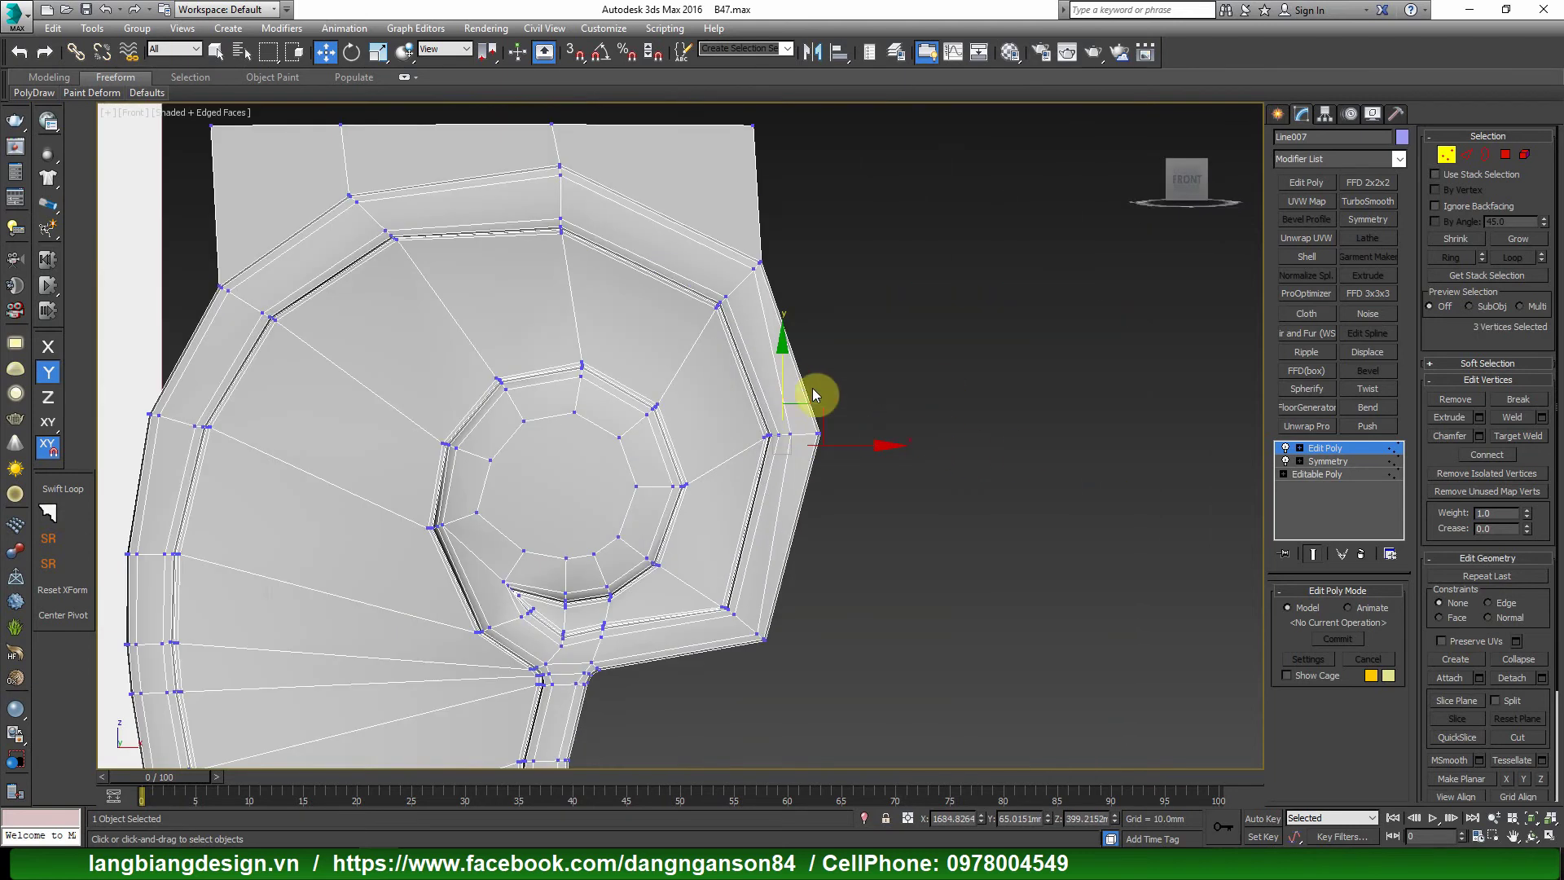
pyautogui.moveTo(822, 403); pyautogui.dragTo(864, 403)
pyautogui.scroll(-2, 900, 398)
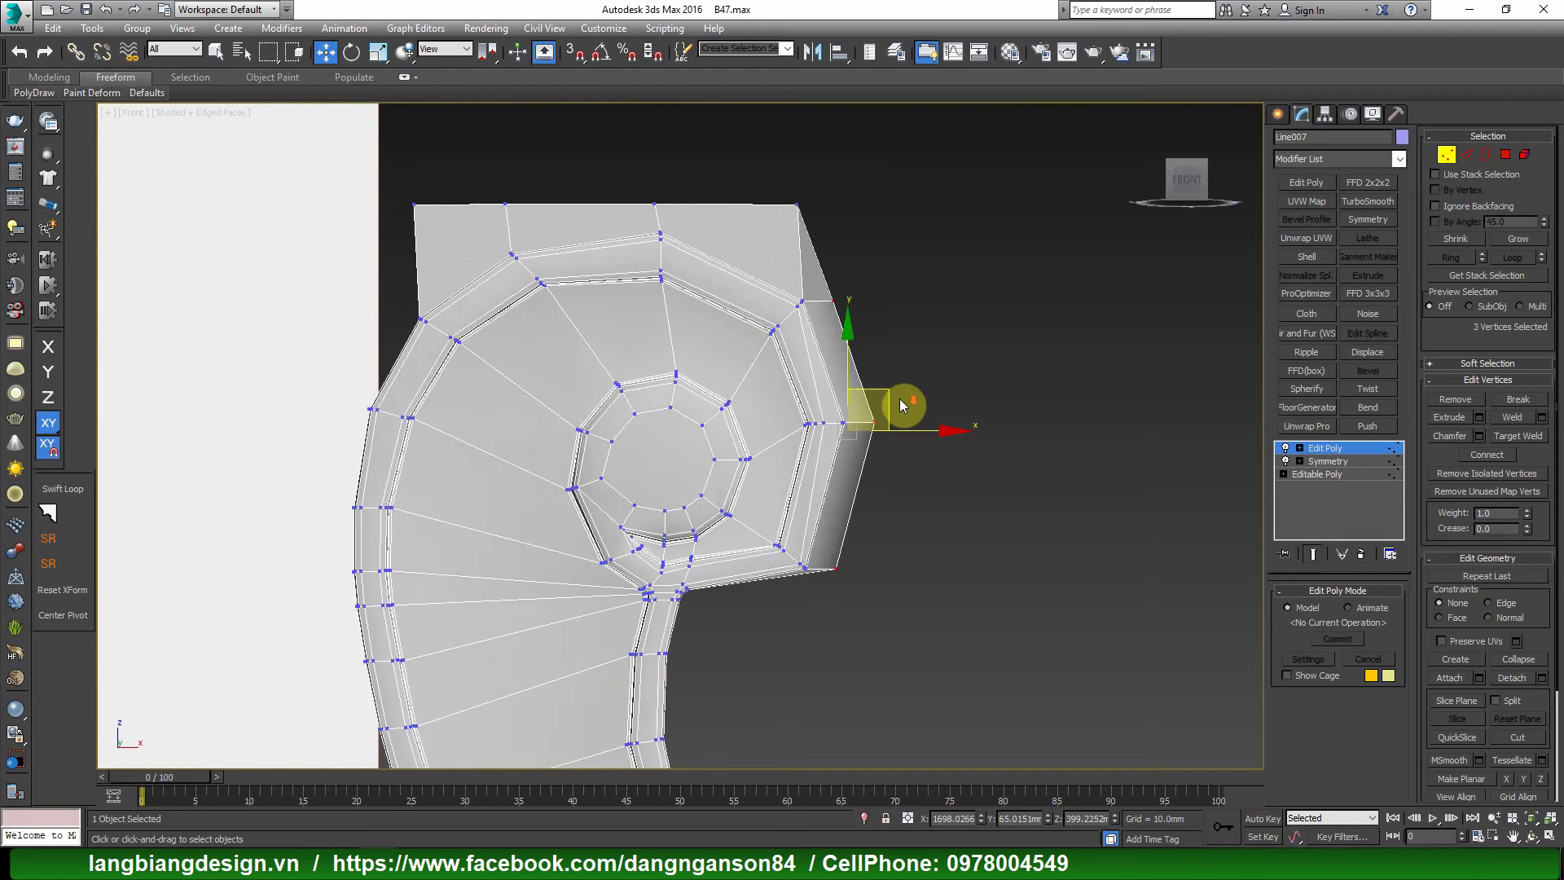
pyautogui.scroll(5, 844, 564)
# Nudge the head's right corner vertex down and to the right.
pyautogui.click(864, 551)
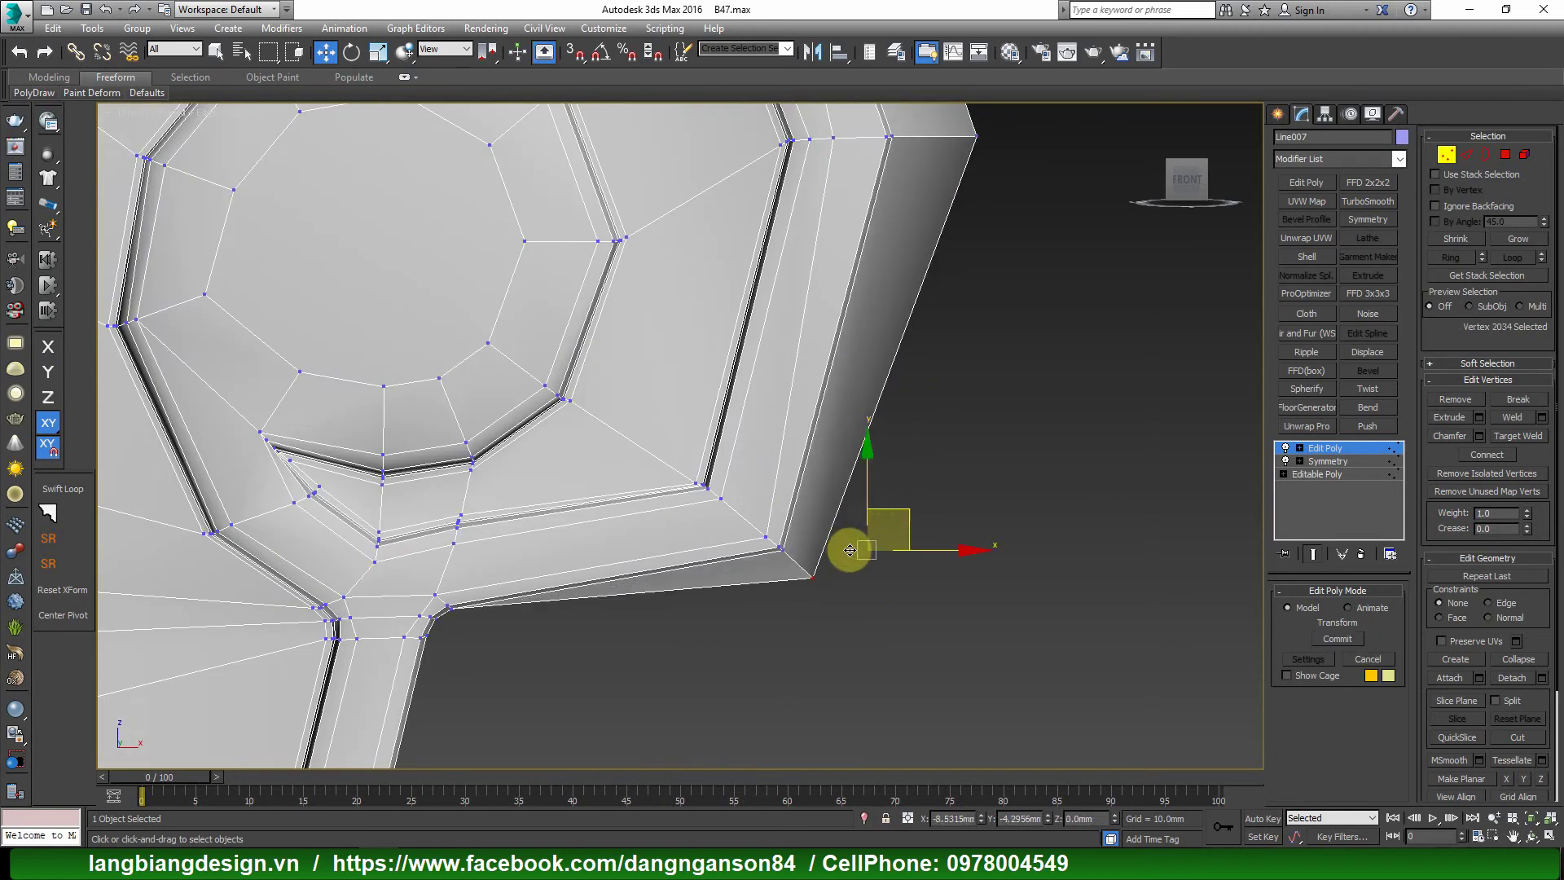
pyautogui.scroll(-2, 884, 530)
pyautogui.scroll(2, 950, 307)
pyautogui.click(931, 331)
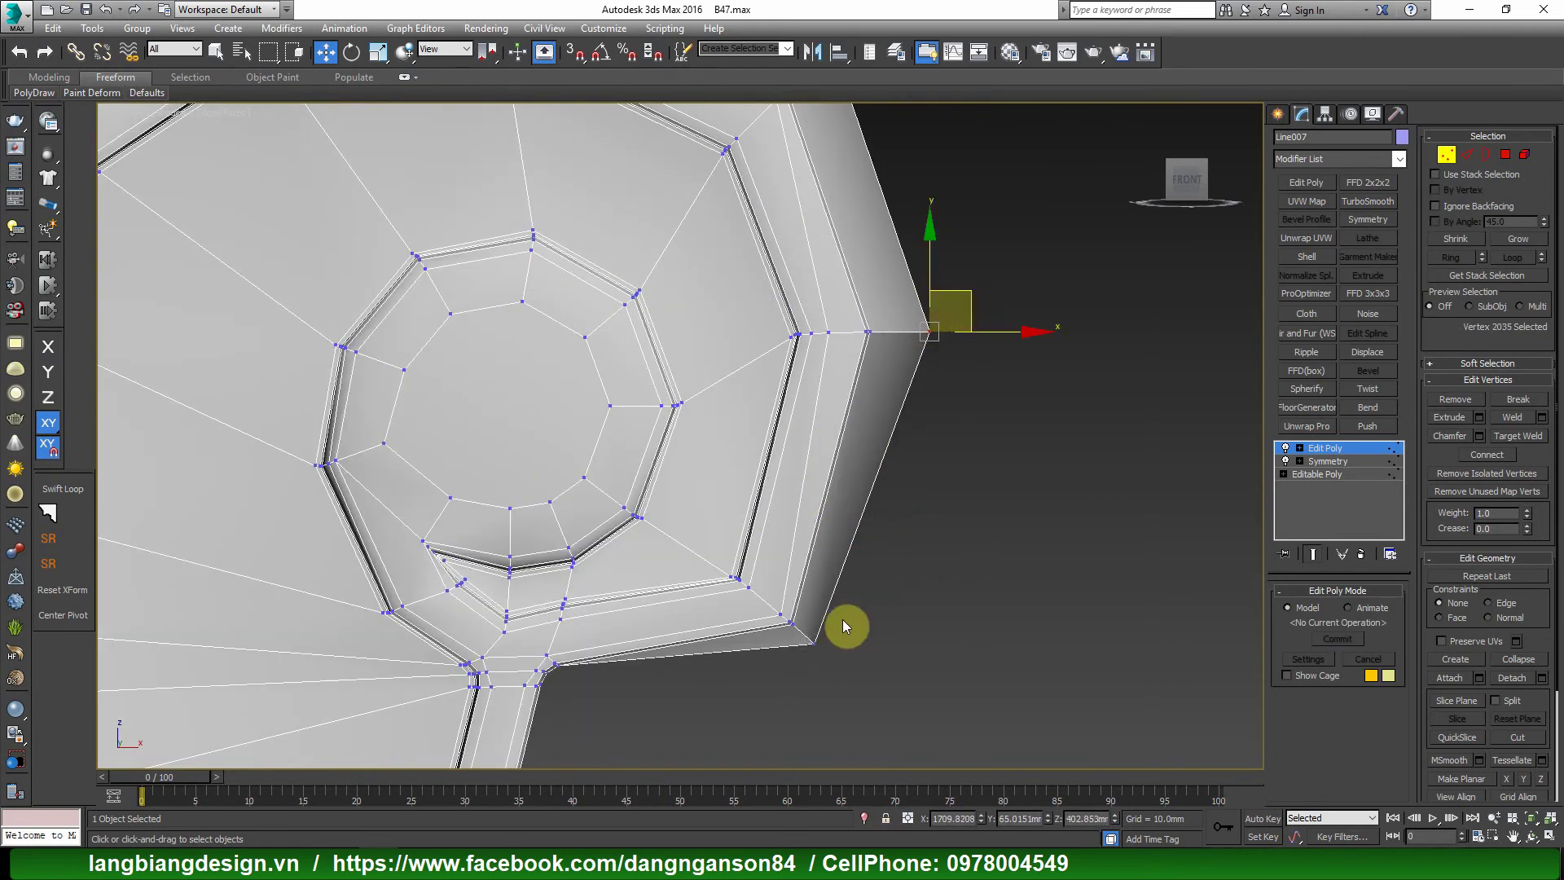
pyautogui.moveTo(852, 604); pyautogui.dragTo(862, 613)
pyautogui.scroll(-2, 907, 559)
pyautogui.scroll(3, 901, 370)
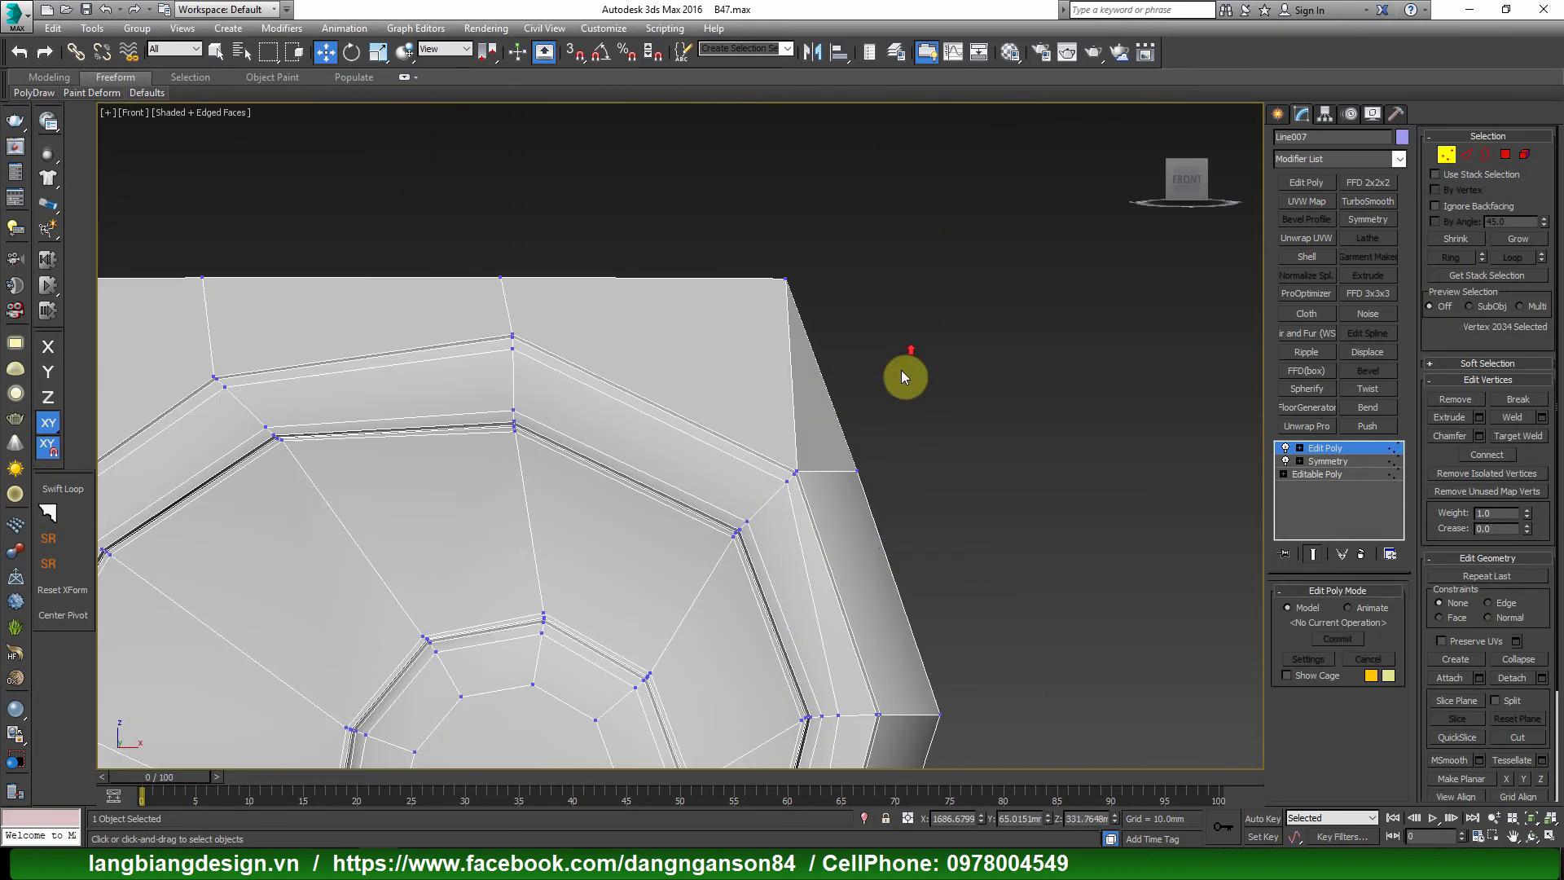
# Push the head's top corner vertex further outward along X.
pyautogui.click(857, 471)
pyautogui.moveTo(856, 471)
pyautogui.keyDown('alt'); pyautogui.mouseDown(button='middle')
pyautogui.moveTo(901, 518)
pyautogui.moveTo(957, 535)
pyautogui.mouseUp(button='middle'); pyautogui.keyUp('alt')
pyautogui.moveTo(926, 475); pyautogui.dragTo(934, 473)
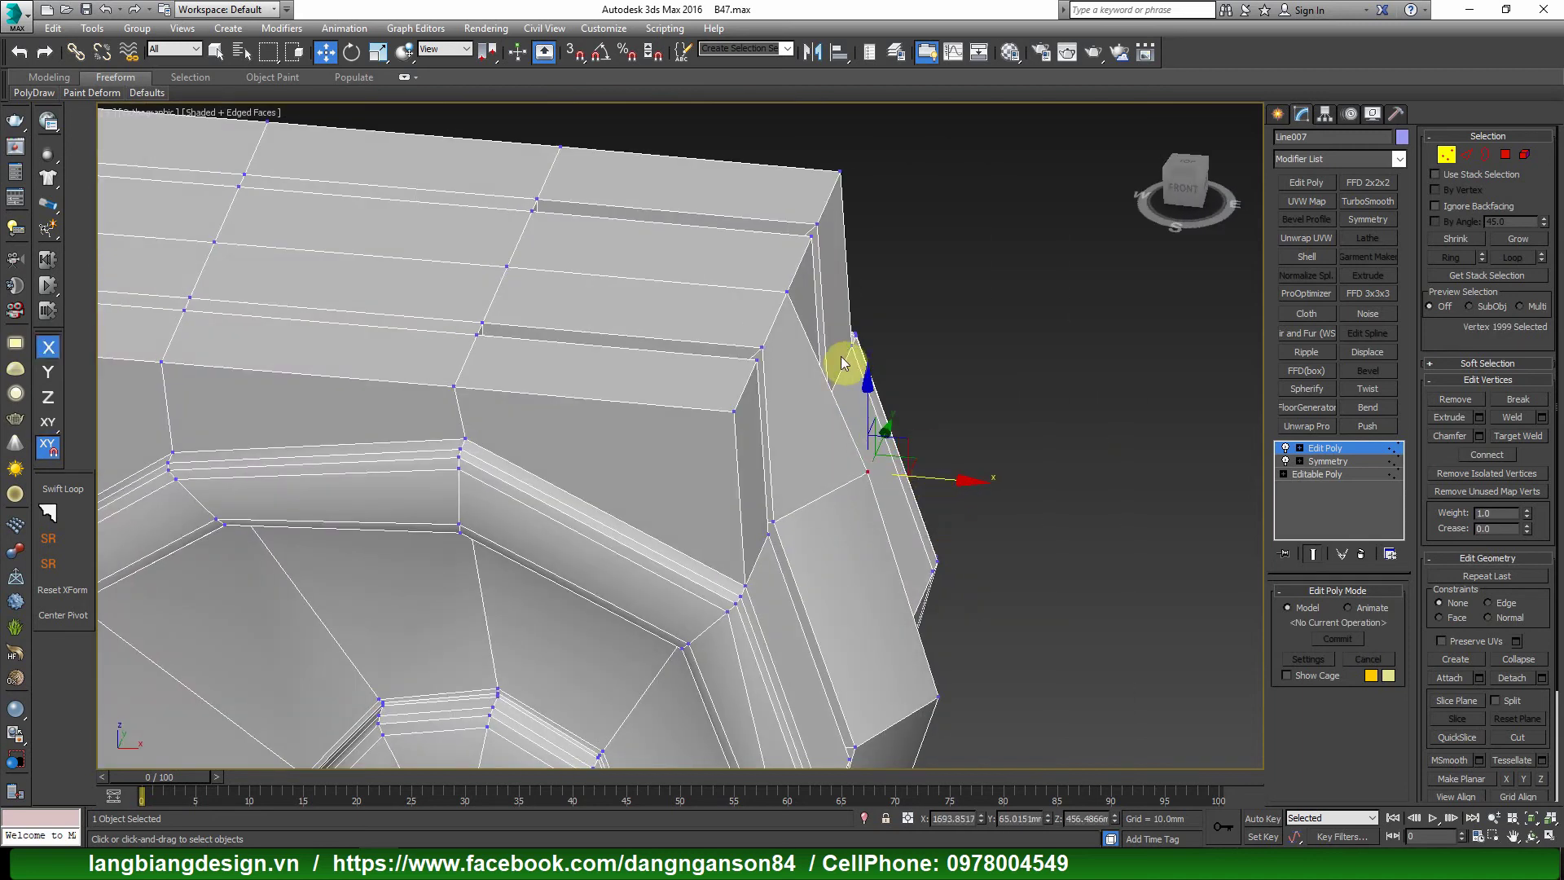
pyautogui.moveTo(851, 301); pyautogui.dragTo(914, 301)
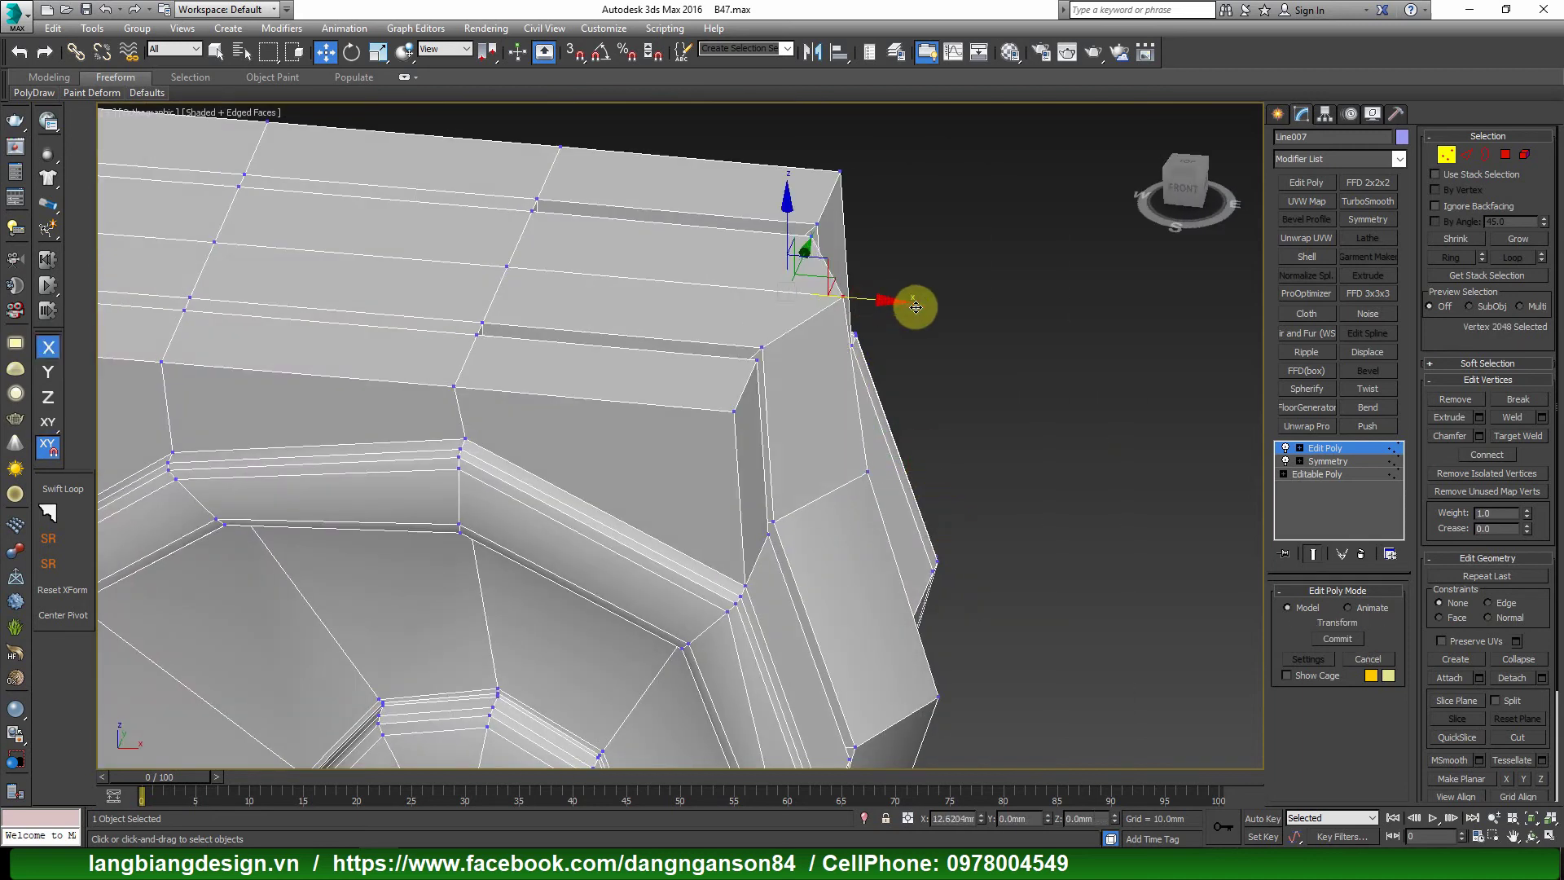
pyautogui.keyDown('alt'); pyautogui.moveTo(915, 300); pyautogui.dragTo(1015, 349, button='middle'); pyautogui.keyUp('alt')
pyautogui.scroll(3, 933, 405)
pyautogui.scroll(-2, 933, 404)
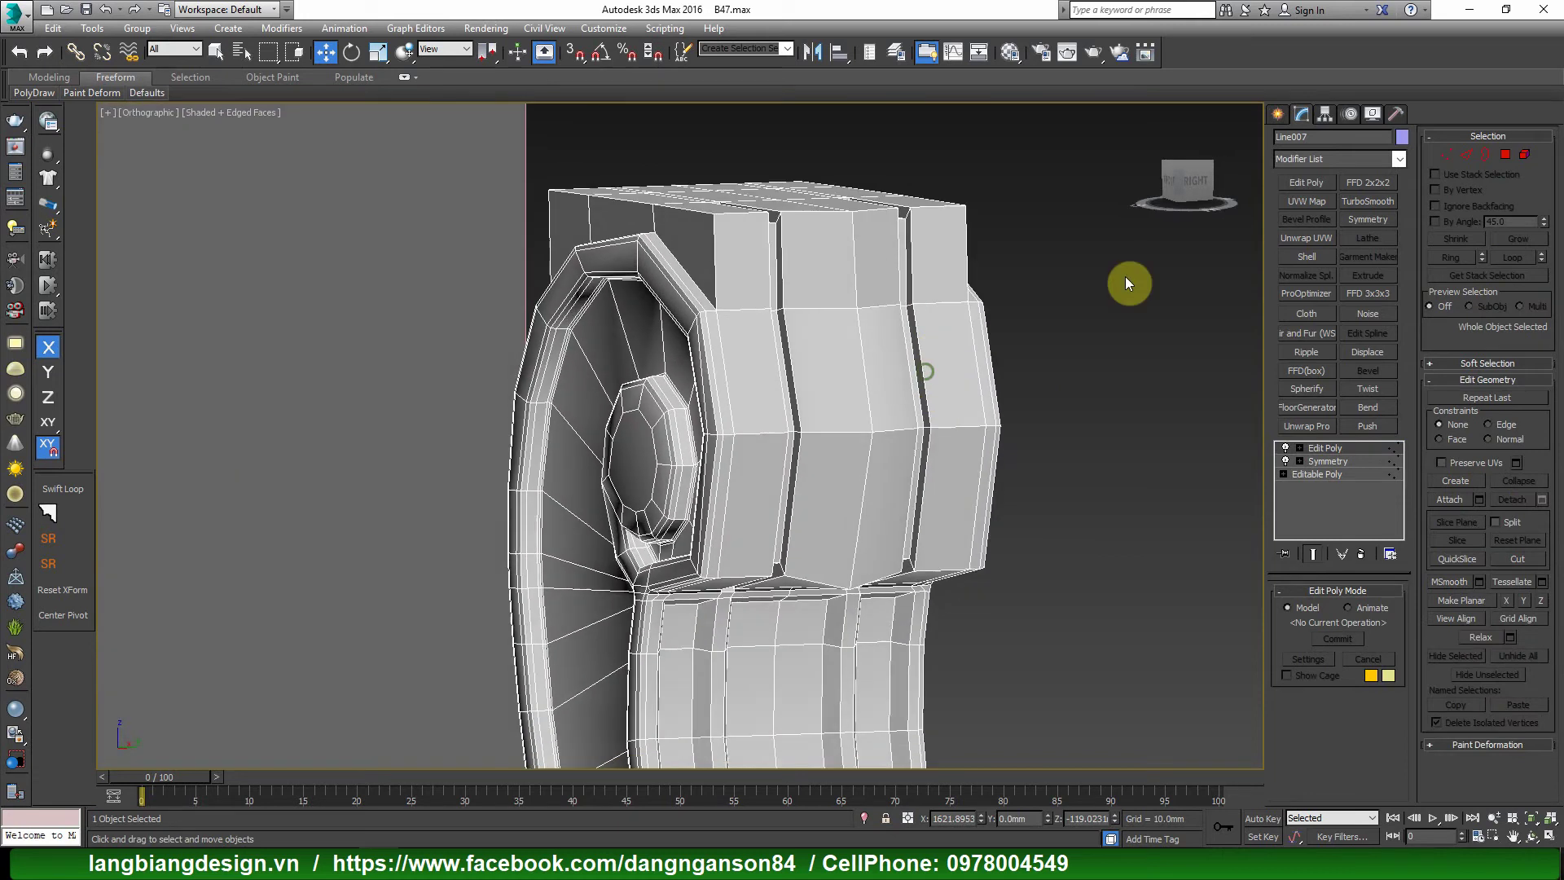
pyautogui.click(1368, 201)
pyautogui.moveTo(936, 383)
pyautogui.keyDown('alt'); pyautogui.mouseDown(button='middle')
pyautogui.moveTo(1030, 312)
pyautogui.moveTo(1034, 374)
pyautogui.moveTo(975, 412)
pyautogui.mouseUp(button='middle'); pyautogui.keyUp('alt')
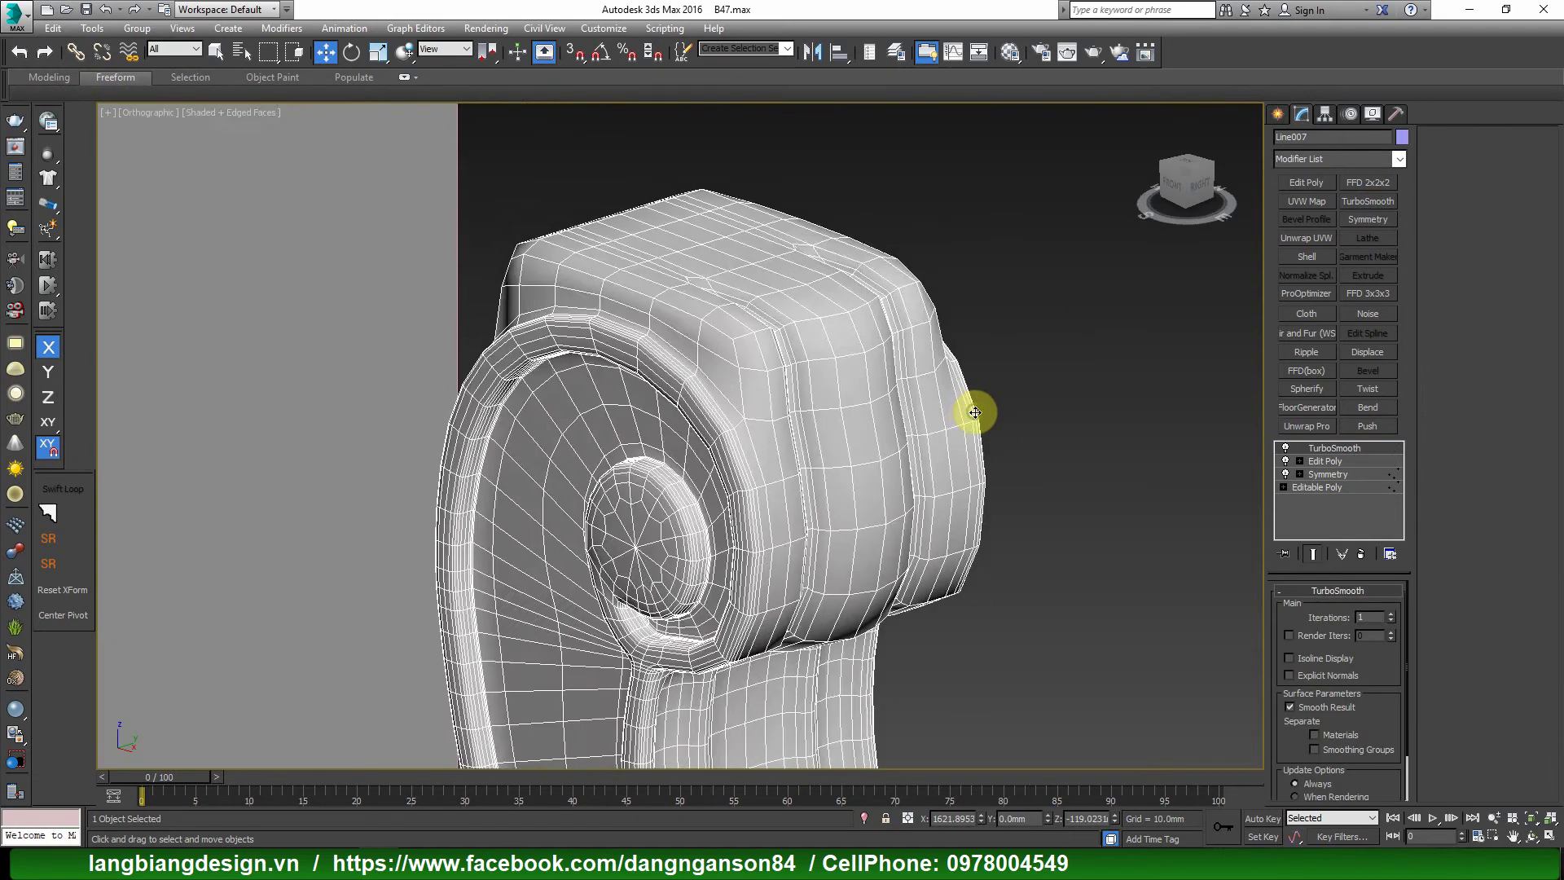
pyautogui.press('F4')
pyautogui.click(1391, 614)
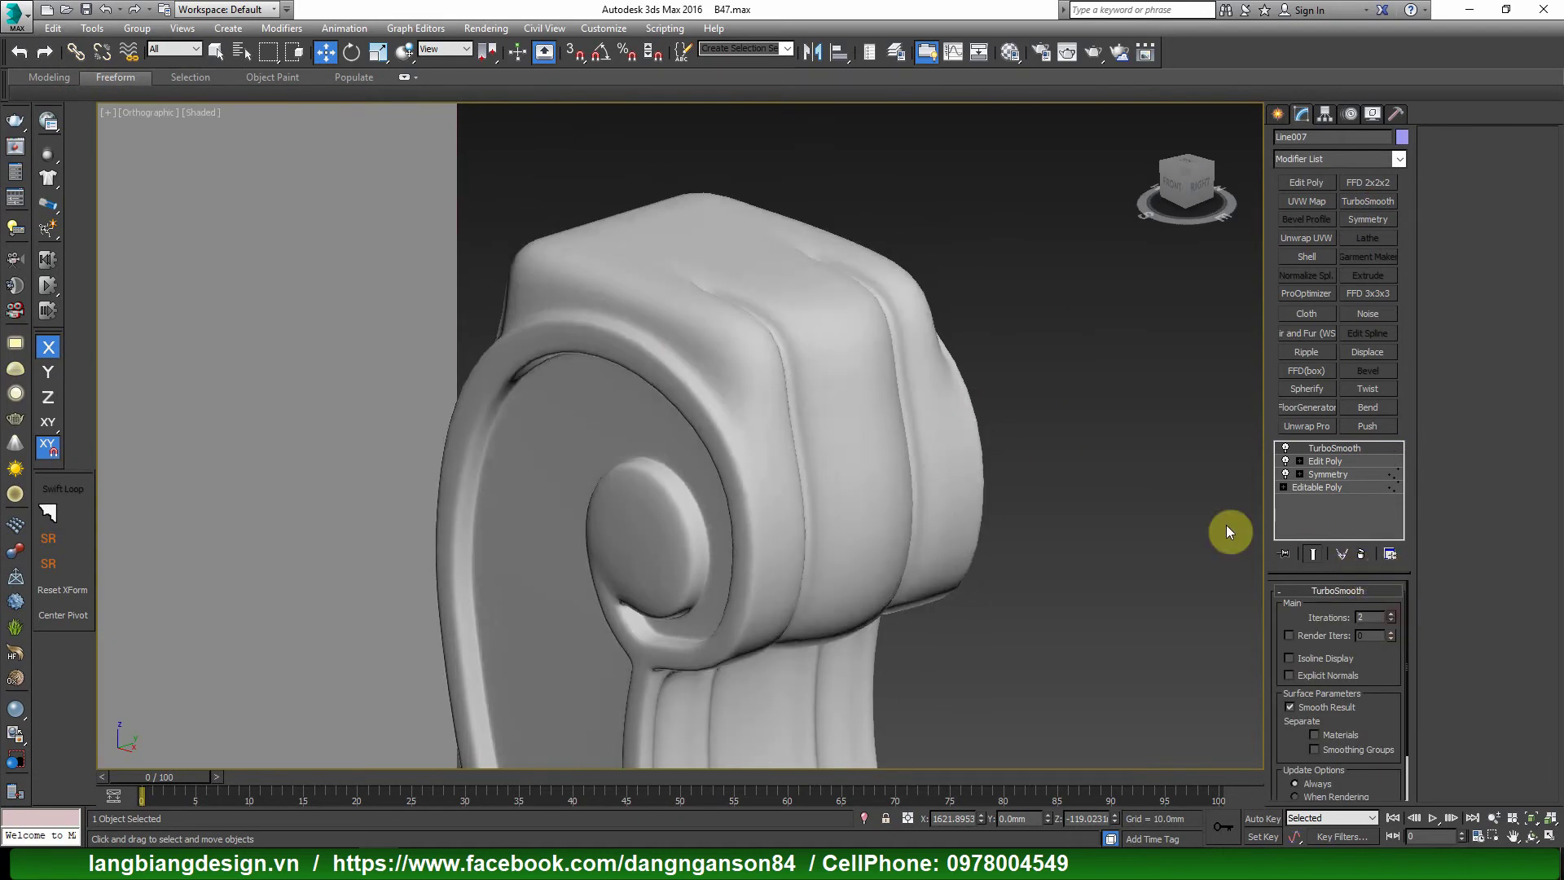
pyautogui.scroll(-4, 1225, 525)
pyautogui.keyDown('alt'); pyautogui.moveTo(1075, 469); pyautogui.dragTo(1204, 427, button='middle'); pyautogui.keyUp('alt')
pyautogui.scroll(2, 1204, 427)
pyautogui.scroll(-4, 1141, 440)
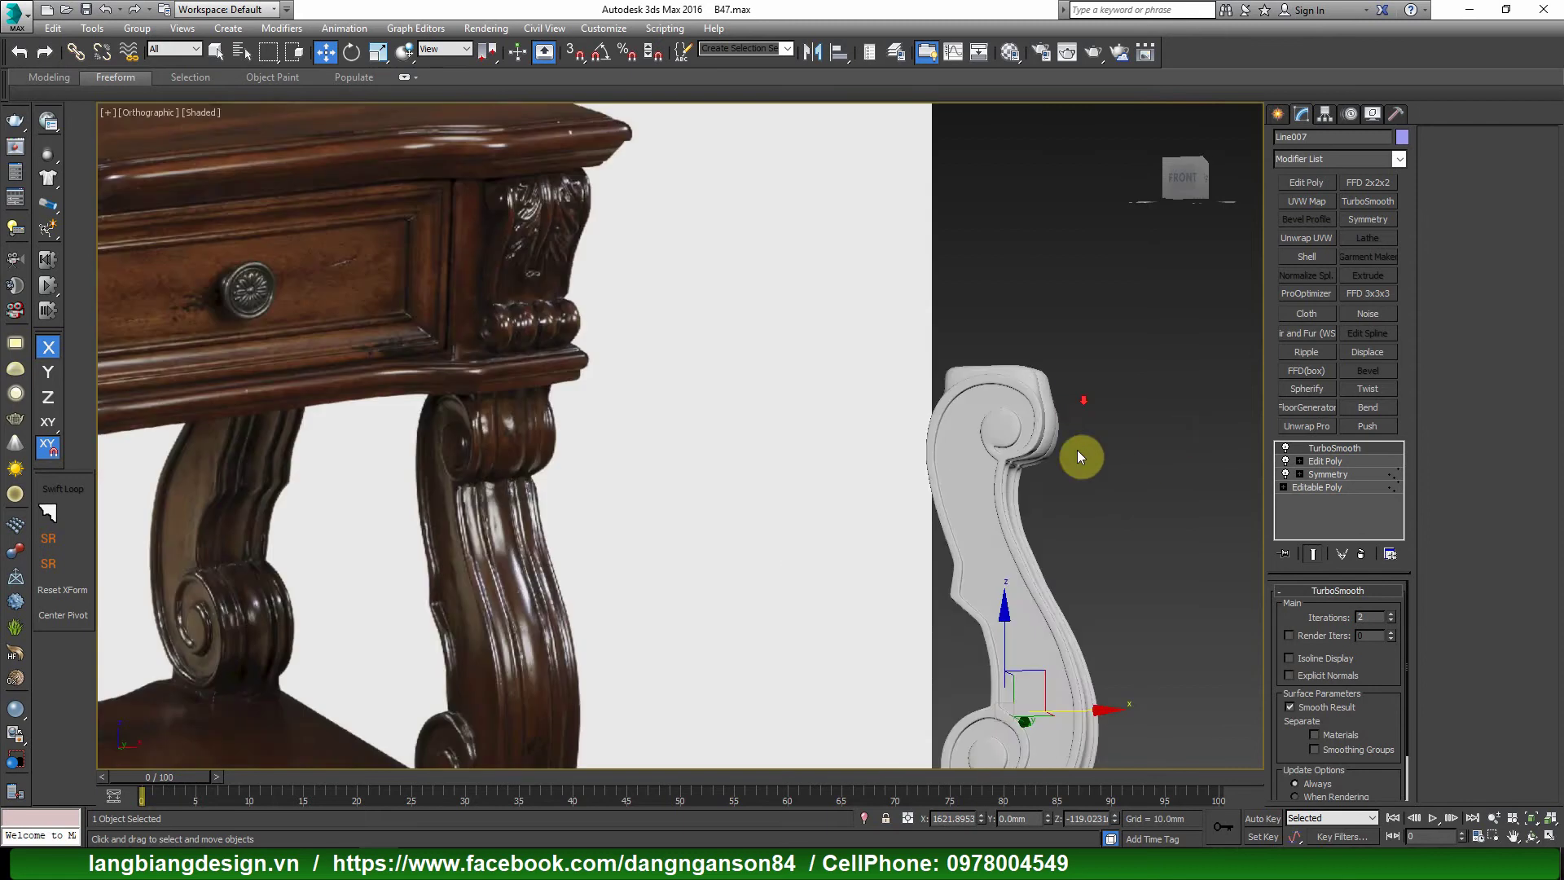
pyautogui.moveTo(1077, 449)
pyautogui.keyDown('alt'); pyautogui.mouseDown(button='middle')
pyautogui.moveTo(1055, 547)
pyautogui.moveTo(1127, 619)
pyautogui.moveTo(1101, 613)
pyautogui.moveTo(1082, 530)
pyautogui.moveTo(1162, 530)
pyautogui.mouseUp(button='middle'); pyautogui.keyUp('alt')
pyautogui.scroll(3, 1101, 613)
pyautogui.scroll(-3, 1121, 575)
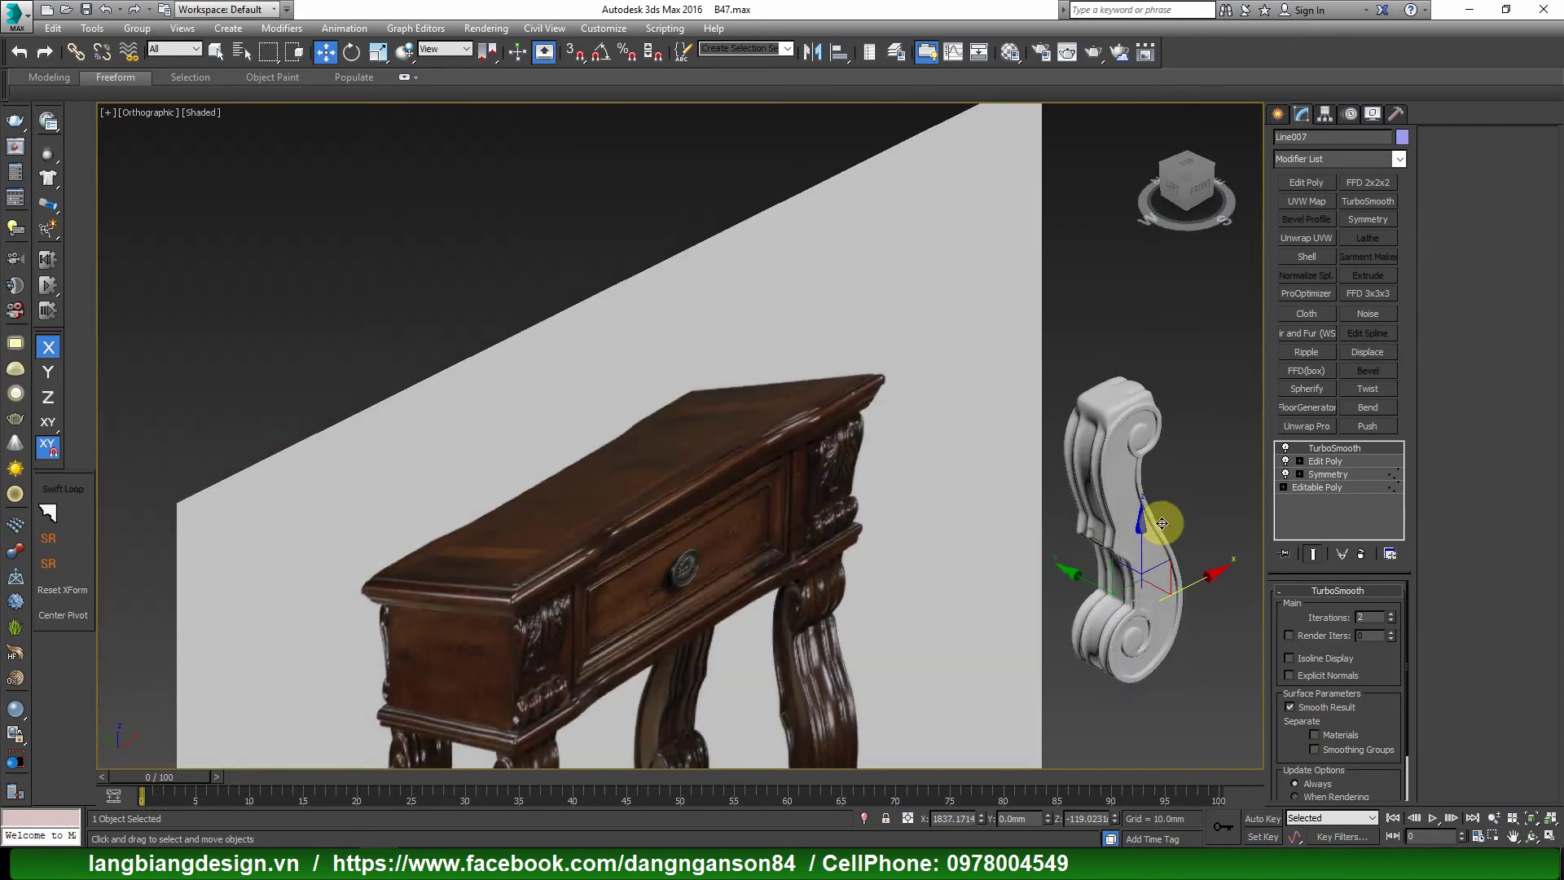
pyautogui.scroll(3, 1127, 394)
pyautogui.keyDown('alt'); pyautogui.moveTo(1127, 394); pyautogui.dragTo(1012, 401, button='middle'); pyautogui.keyUp('alt')
pyautogui.scroll(-5, 1100, 388)
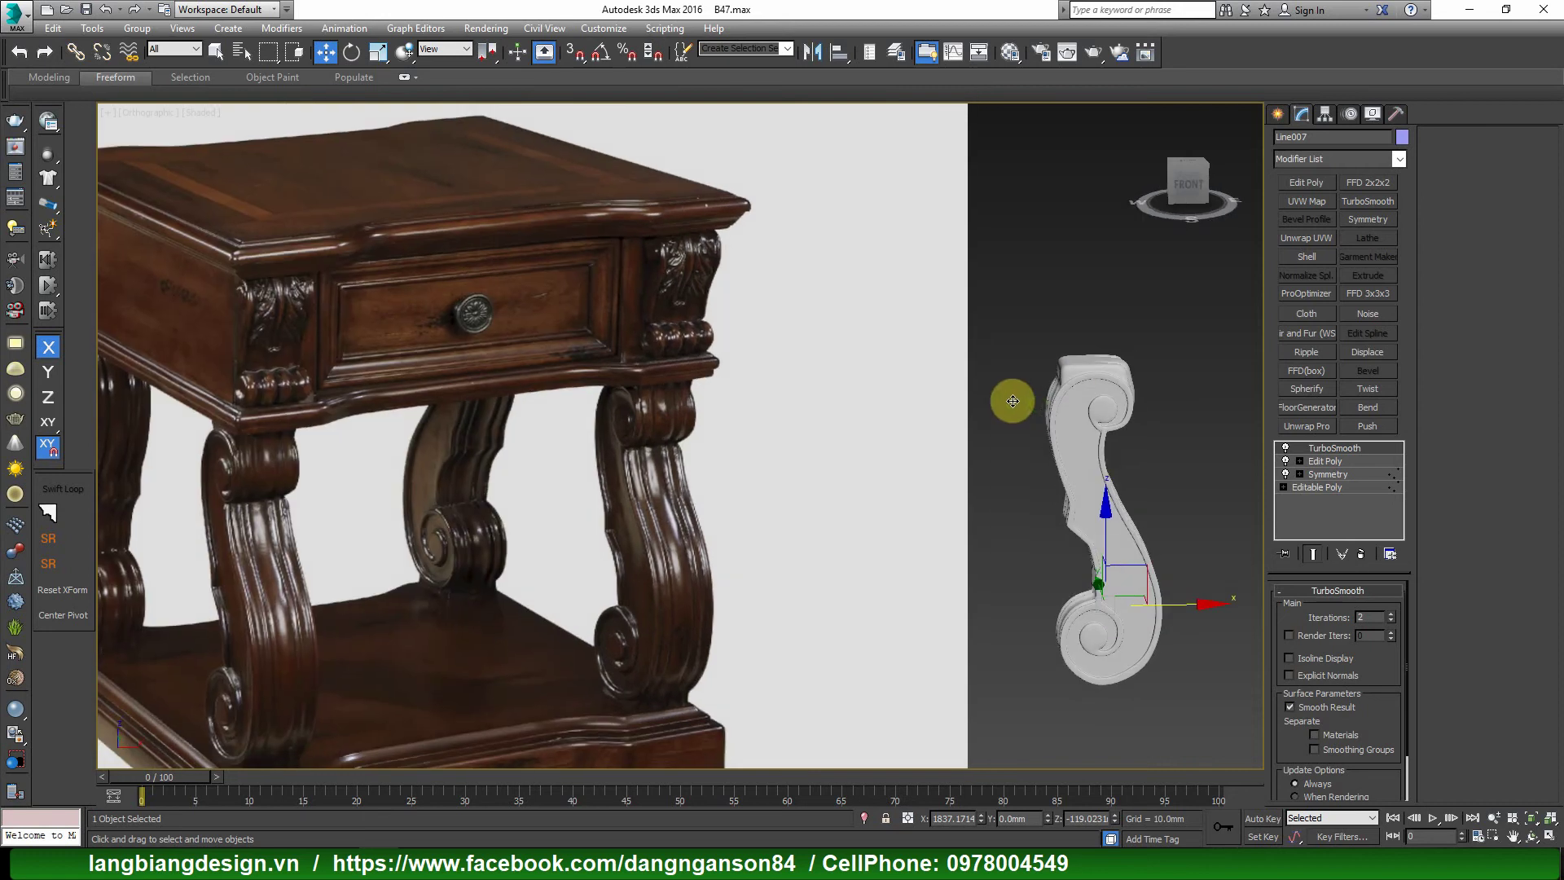
pyautogui.scroll(-3, 977, 534)
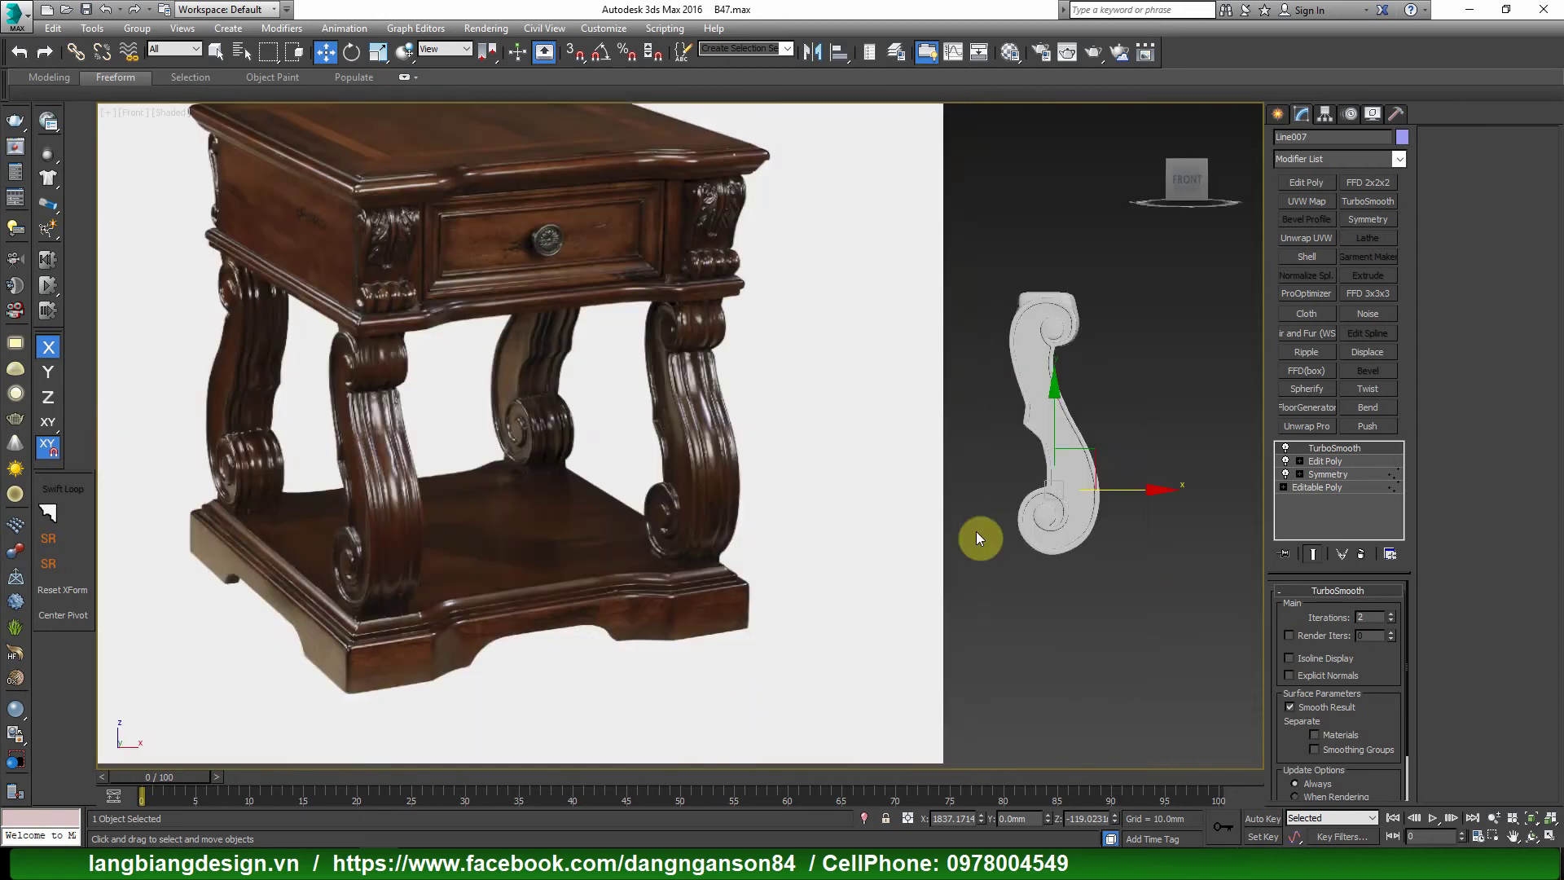
pyautogui.scroll(-2, 950, 471)
pyautogui.press('f')
pyautogui.scroll(5, 744, 482)
pyautogui.scroll(2, 762, 544)
pyautogui.scroll(3, 777, 493)
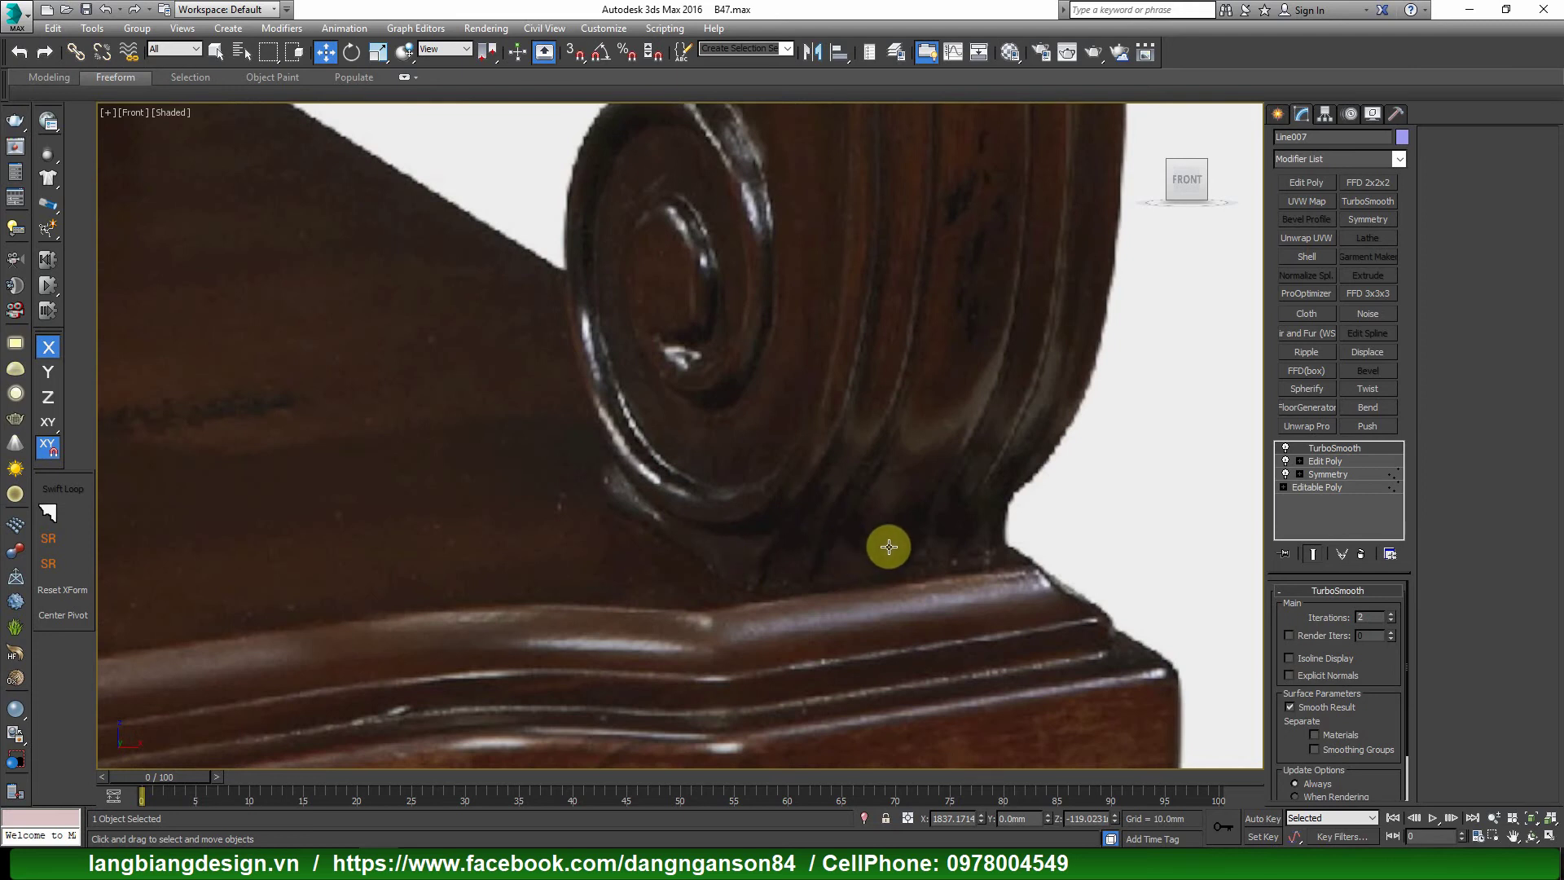
pyautogui.scroll(2, 715, 540)
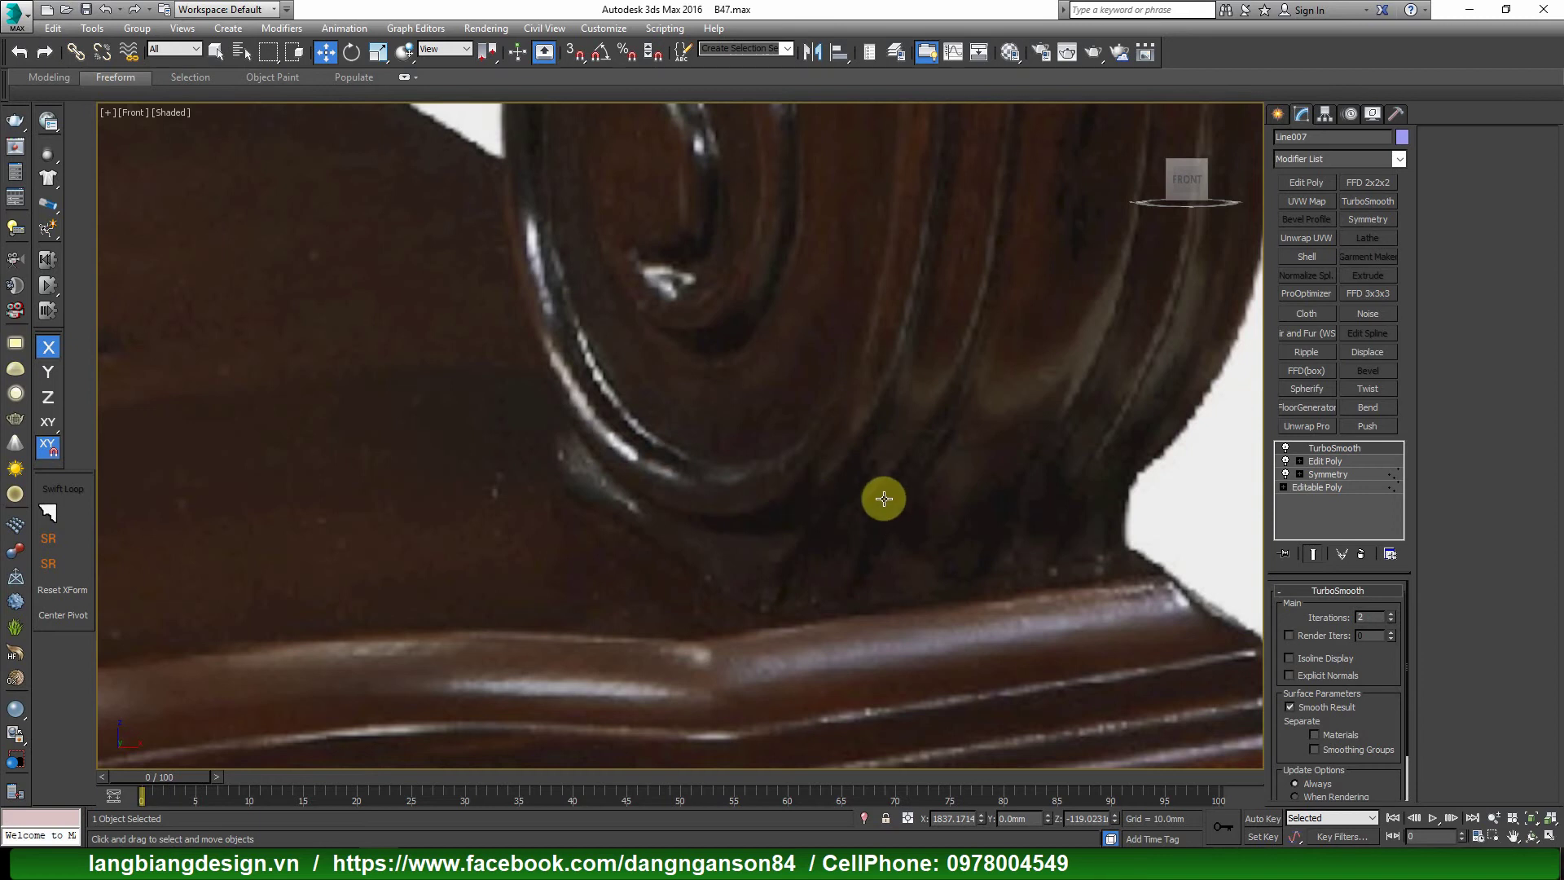
pyautogui.scroll(-2, 884, 499)
pyautogui.scroll(3, 857, 493)
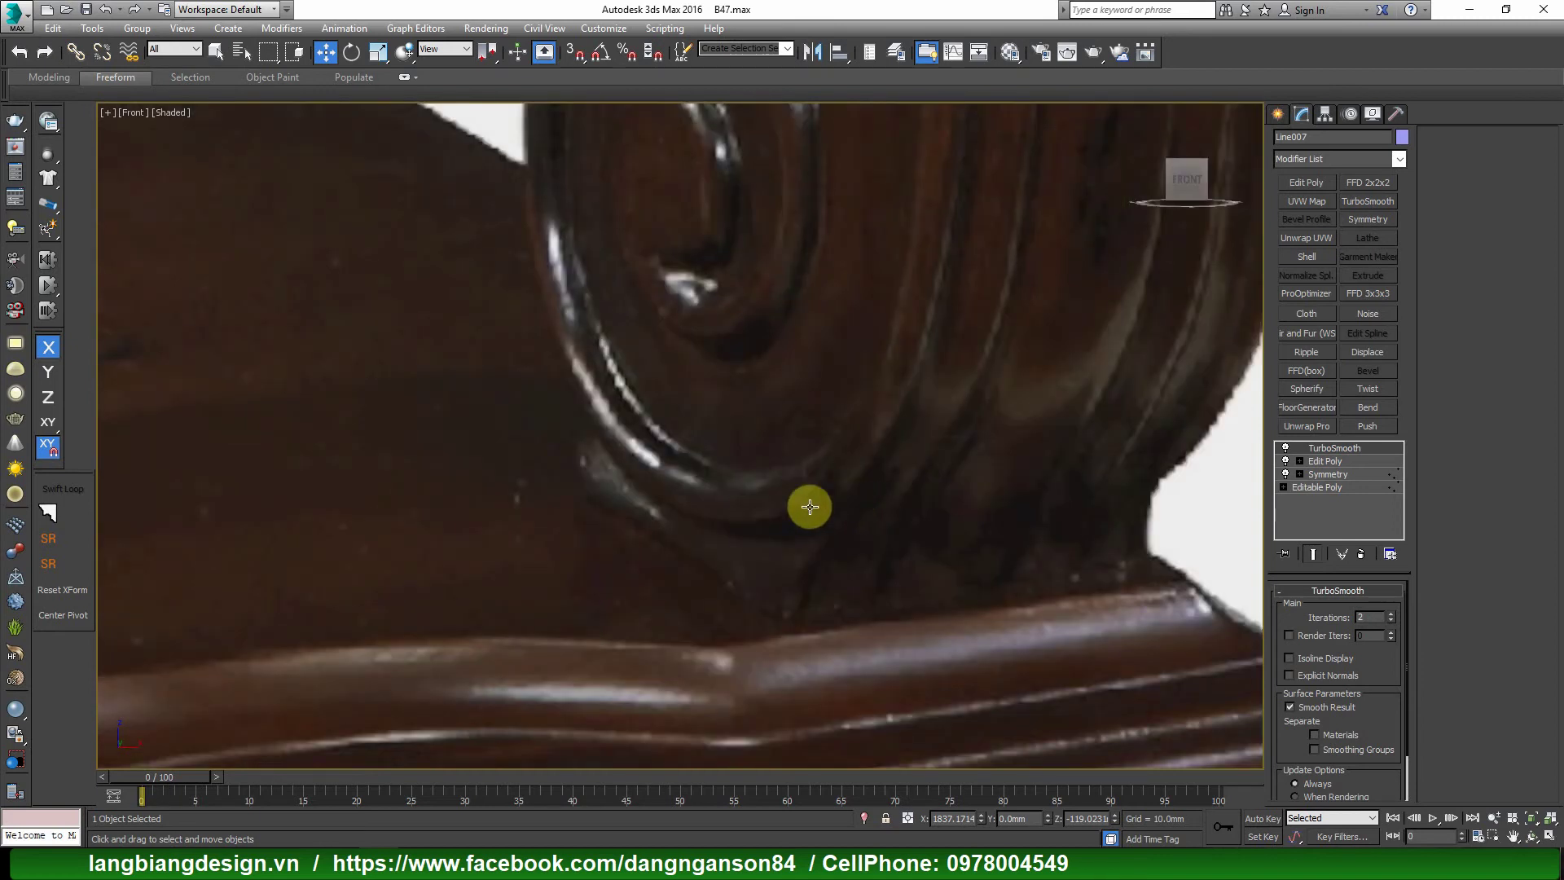
pyautogui.scroll(-3, 715, 505)
pyautogui.scroll(3, 683, 506)
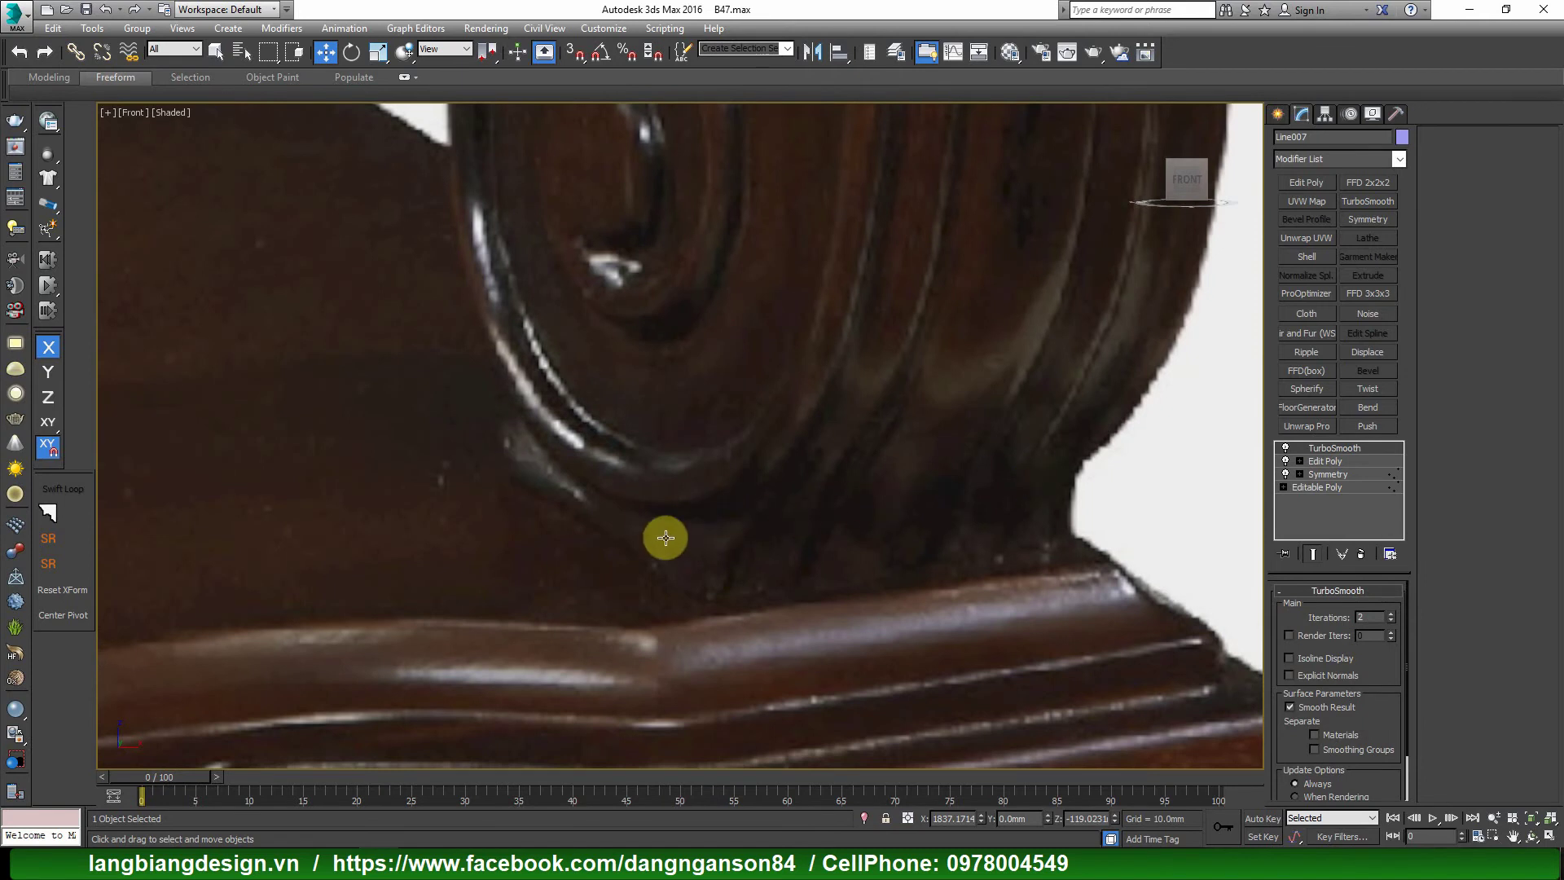
pyautogui.scroll(-3, 632, 530)
pyautogui.scroll(-3, 838, 506)
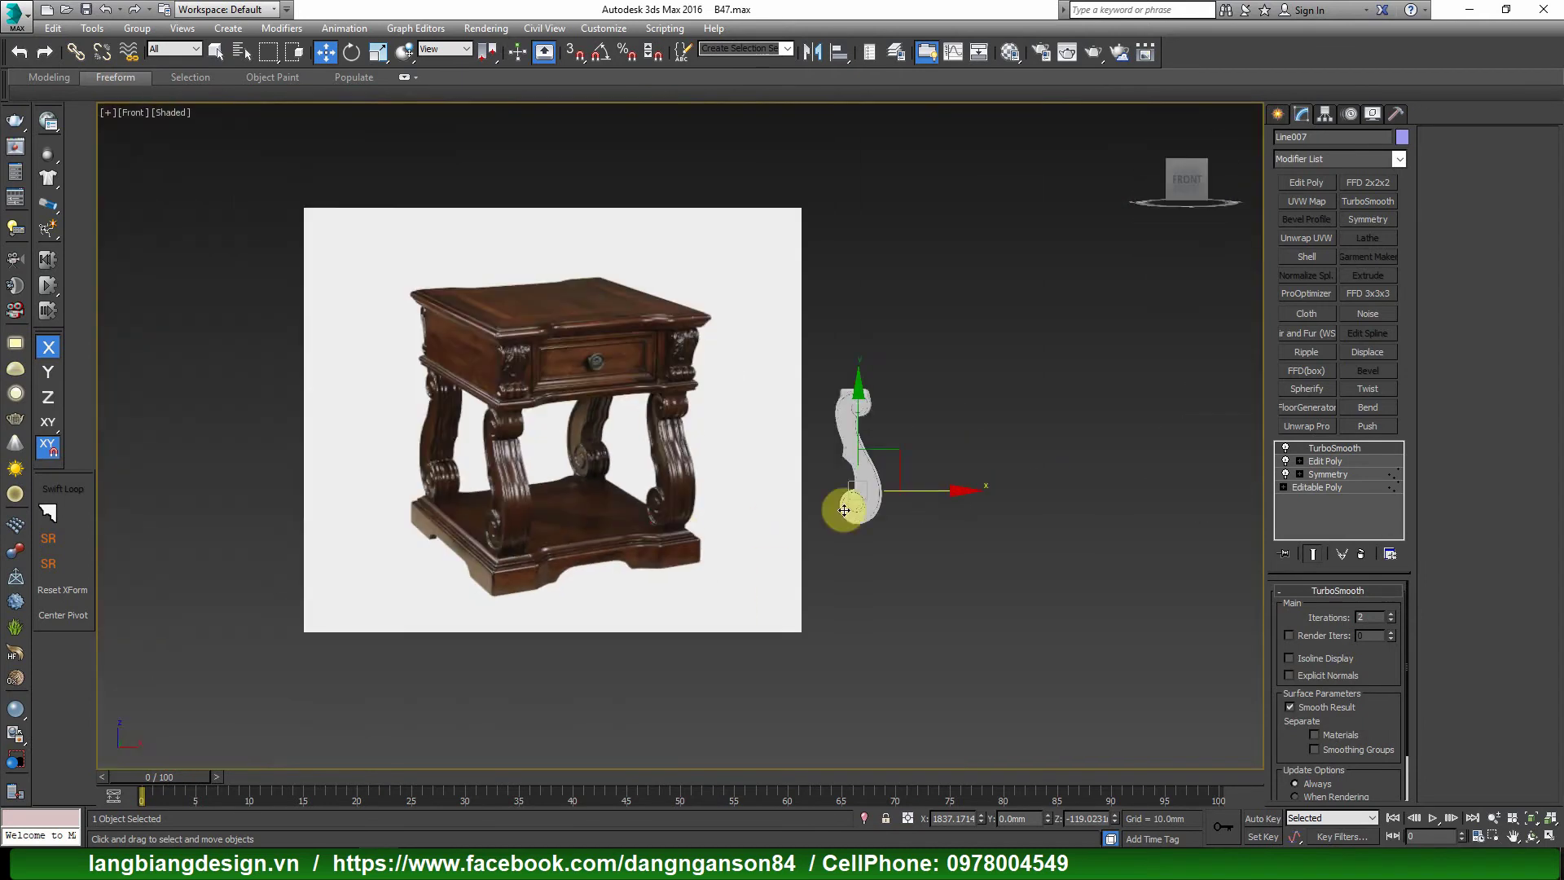
pyautogui.scroll(5, 838, 506)
pyautogui.click(1362, 557)
# Turn on edged faces and angle the view onto the scroll's lower curl.
pyautogui.scroll(2, 739, 551)
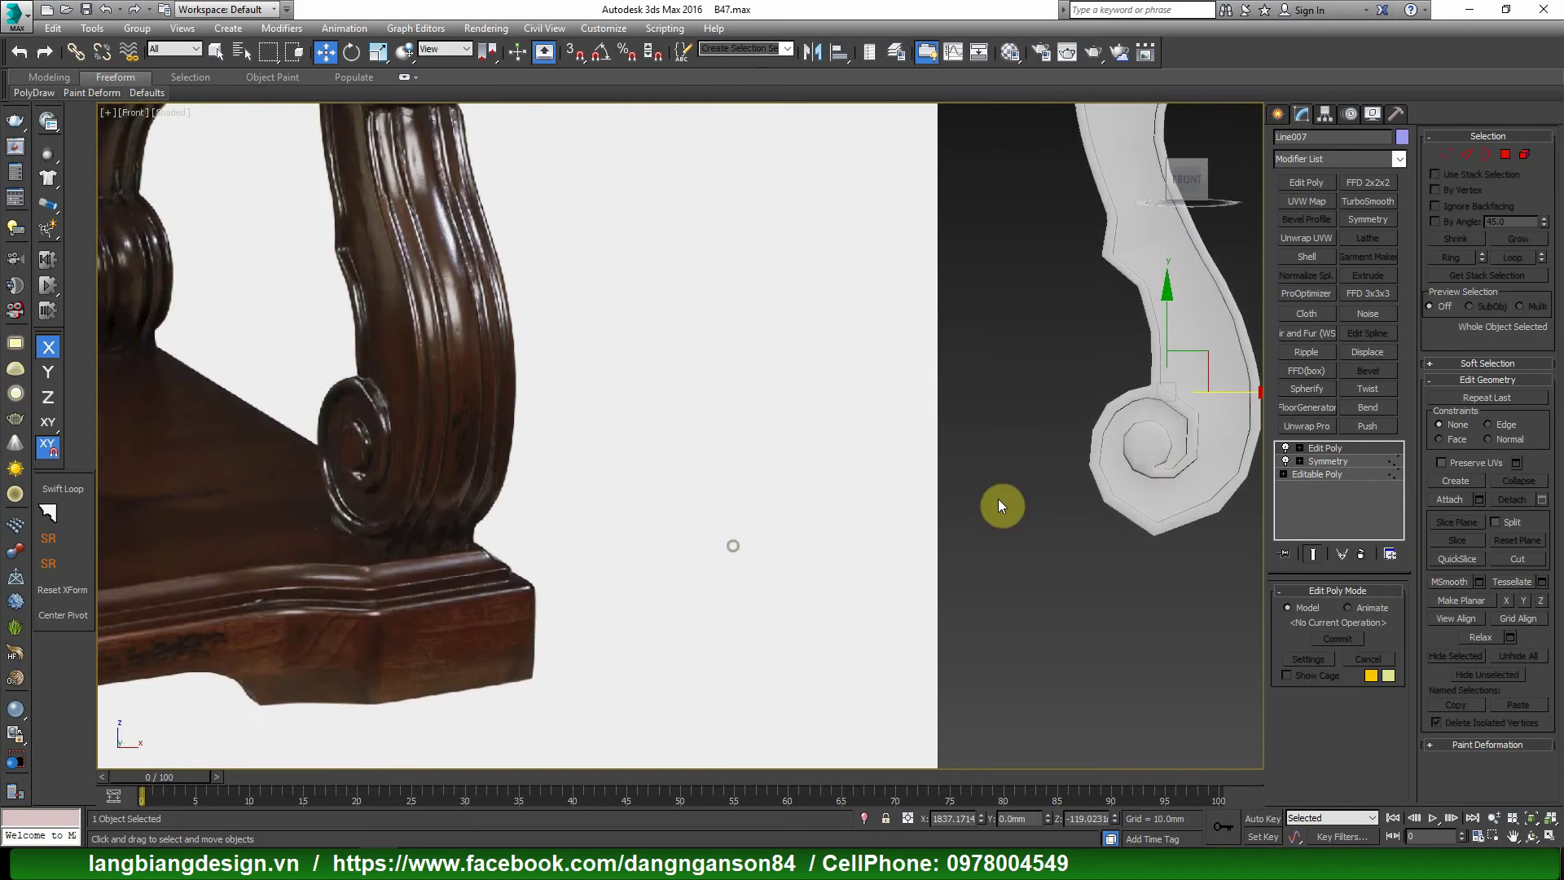
pyautogui.scroll(4, 404, 533)
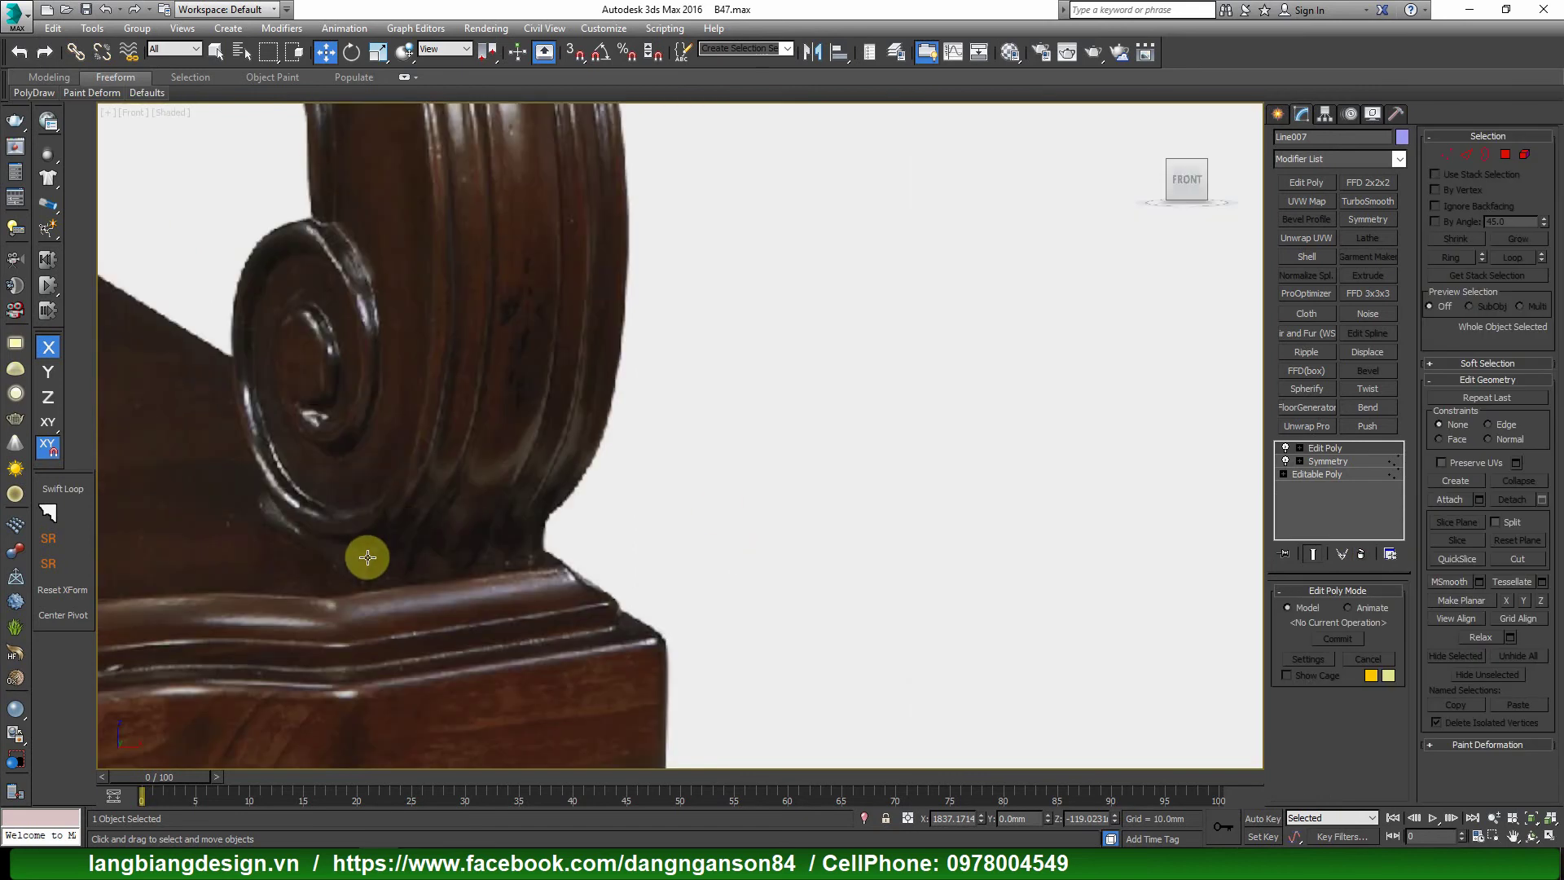
pyautogui.scroll(-3, 855, 506)
pyautogui.scroll(5, 1036, 531)
pyautogui.moveTo(1037, 530)
pyautogui.keyDown('alt'); pyautogui.mouseDown(button='middle')
pyautogui.moveTo(866, 531)
pyautogui.moveTo(1075, 573)
pyautogui.moveTo(971, 551)
pyautogui.moveTo(996, 551)
pyautogui.mouseUp(button='middle'); pyautogui.keyUp('alt')
pyautogui.press('F4')
pyautogui.scroll(3, 912, 565)
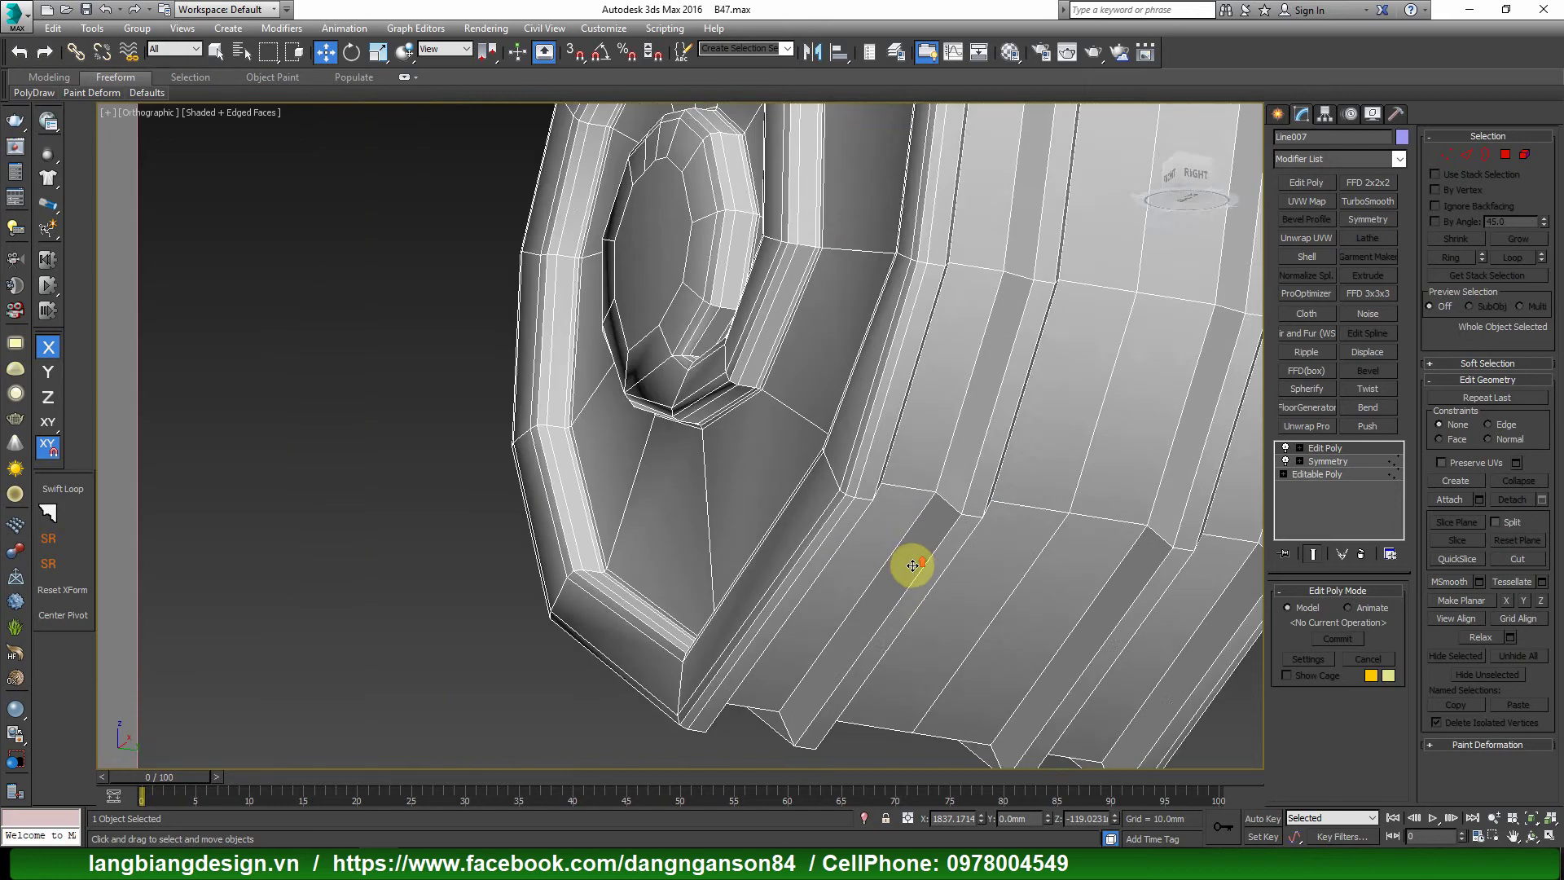
pyautogui.scroll(2, 912, 564)
# Select the foot's face loop, undoing an extra loop to leave 69 polygons.
pyautogui.press('4')
pyautogui.click(847, 554)
pyautogui.keyDown('shift'); pyautogui.click(896, 574); pyautogui.keyUp('shift')
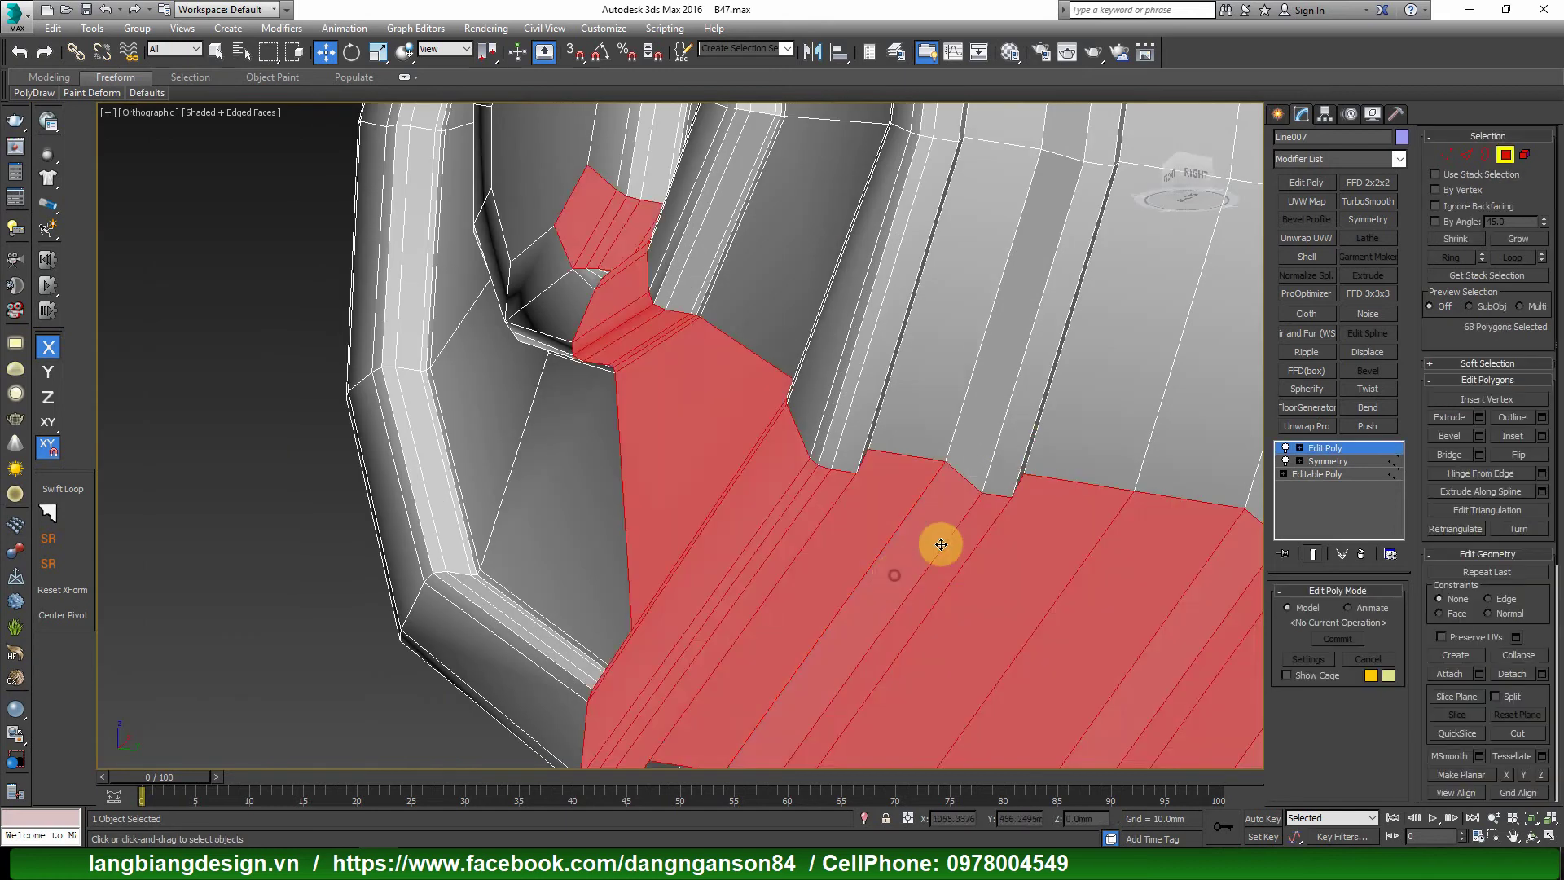
pyautogui.scroll(-5, 940, 544)
pyautogui.moveTo(950, 531)
pyautogui.keyDown('alt'); pyautogui.mouseDown(button='middle')
pyautogui.moveTo(1005, 551)
pyautogui.moveTo(1077, 521)
pyautogui.mouseUp(button='middle'); pyautogui.keyUp('alt')
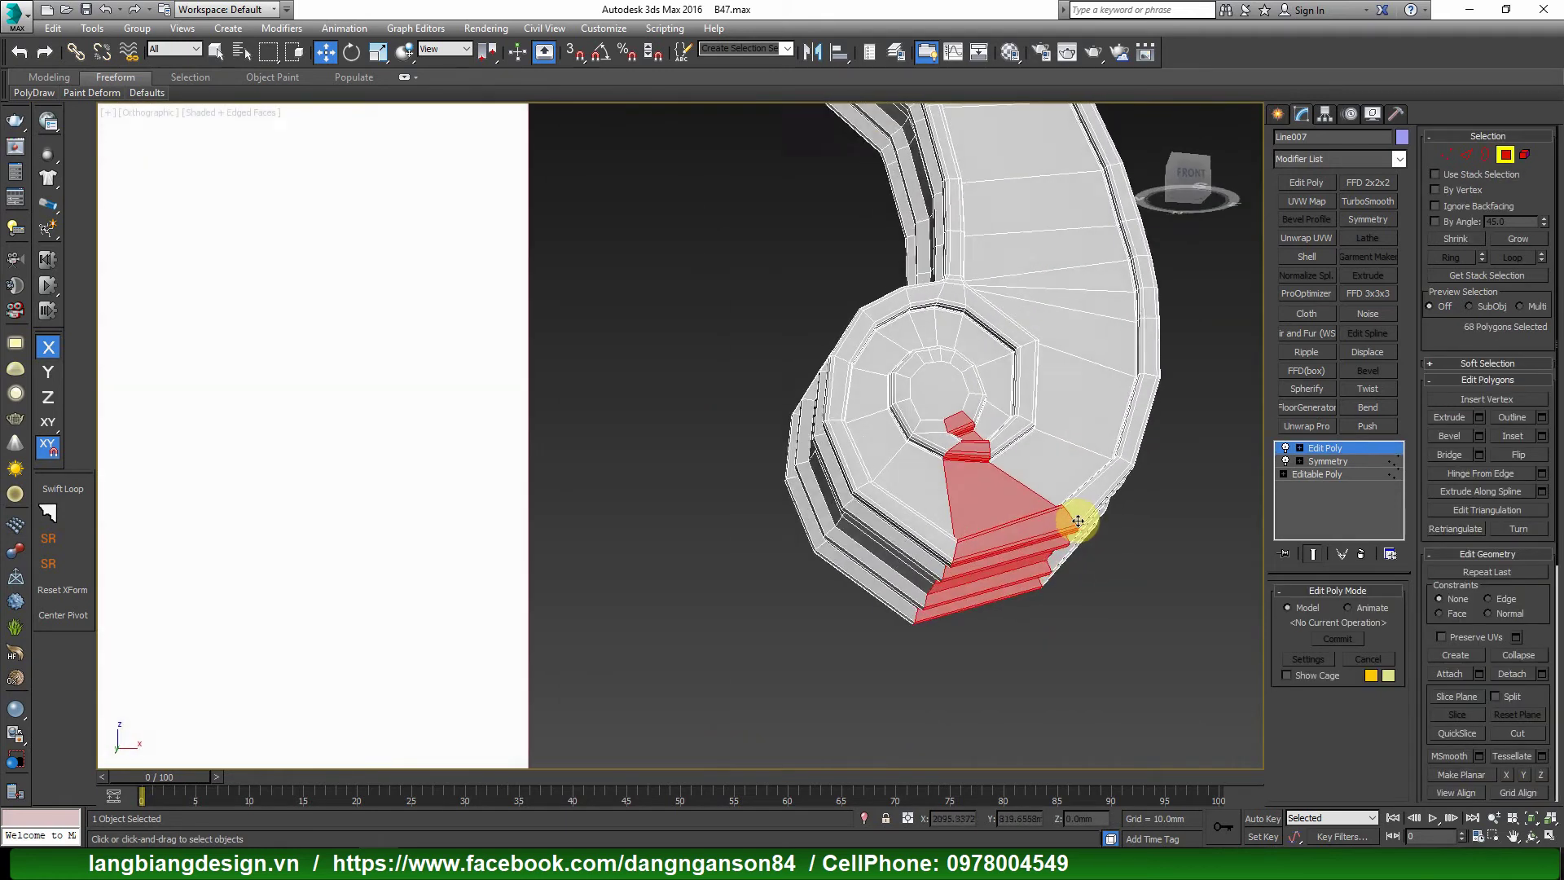
pyautogui.scroll(5, 1077, 521)
pyautogui.keyDown('ctrl'); pyautogui.click(901, 544); pyautogui.keyUp('ctrl')
pyautogui.keyDown('shift'); pyautogui.click(939, 523); pyautogui.keyUp('shift')
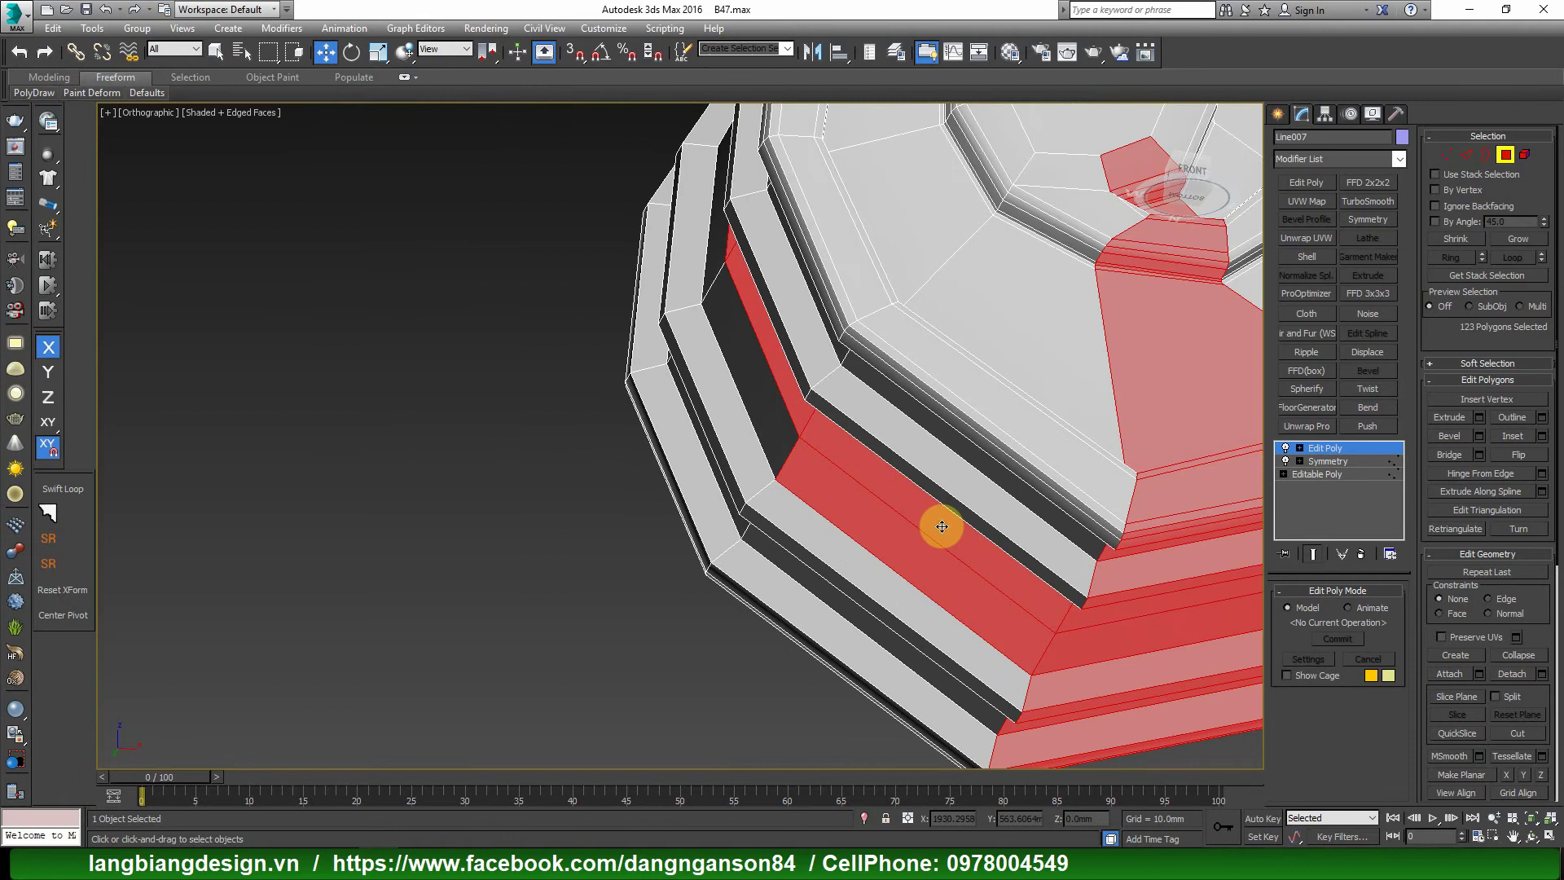
pyautogui.hotkey('ctrl', 'z')
pyautogui.scroll(-4, 912, 570)
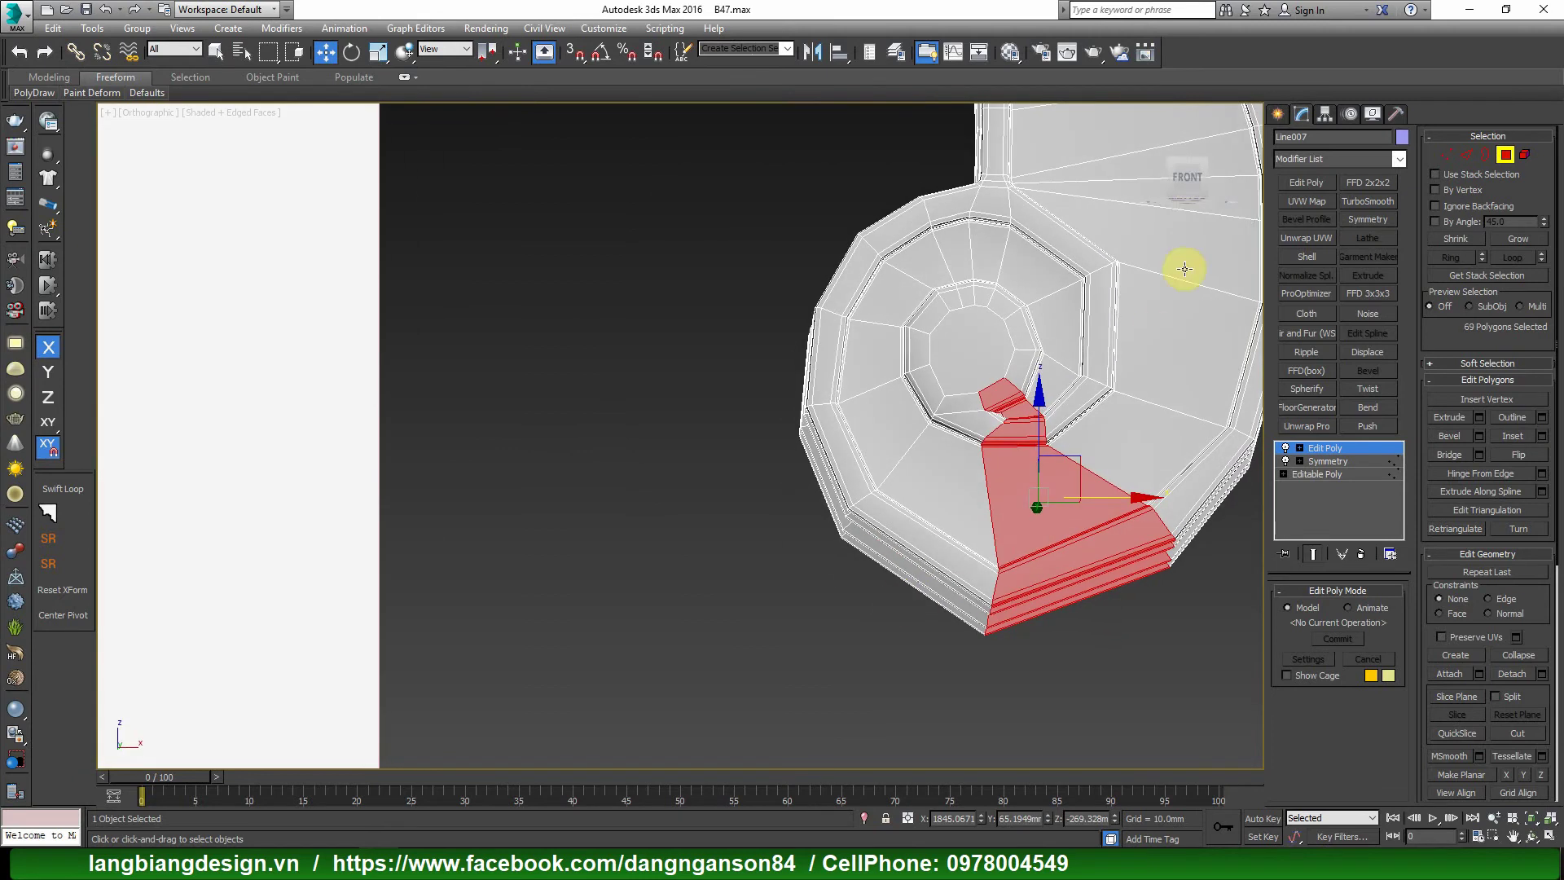
# Rubber-band the foot's bottom strip in front view and deselect extras down to 26 polygons.
pyautogui.click(1187, 176)
pyautogui.keyDown('ctrl'); pyautogui.click(940, 570); pyautogui.keyUp('ctrl')
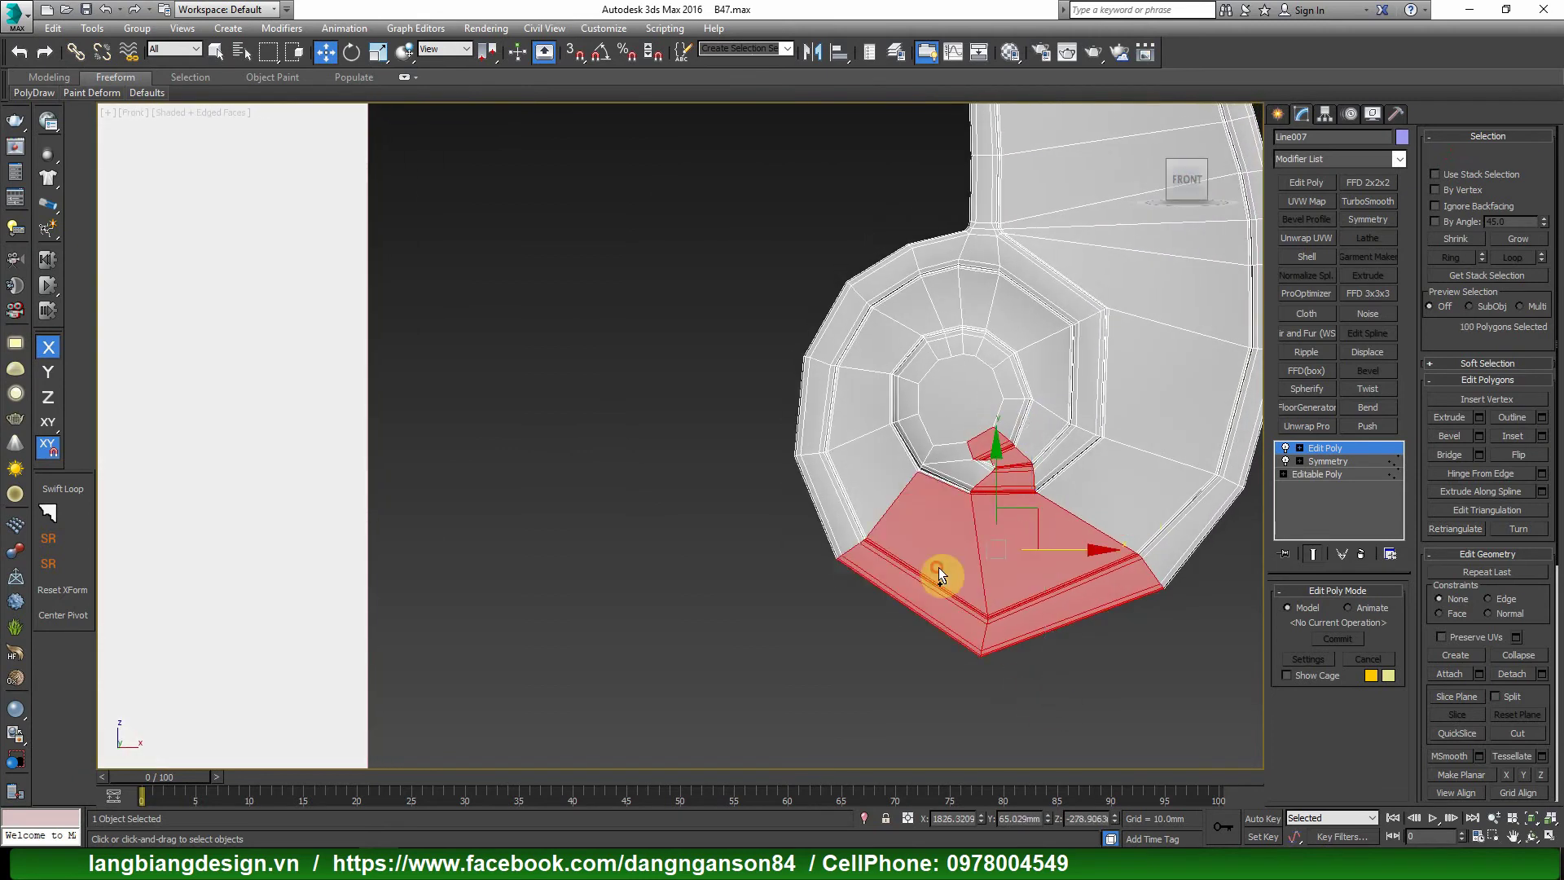
pyautogui.keyDown('alt'); pyautogui.moveTo(799, 545); pyautogui.dragTo(796, 541); pyautogui.keyUp('alt')
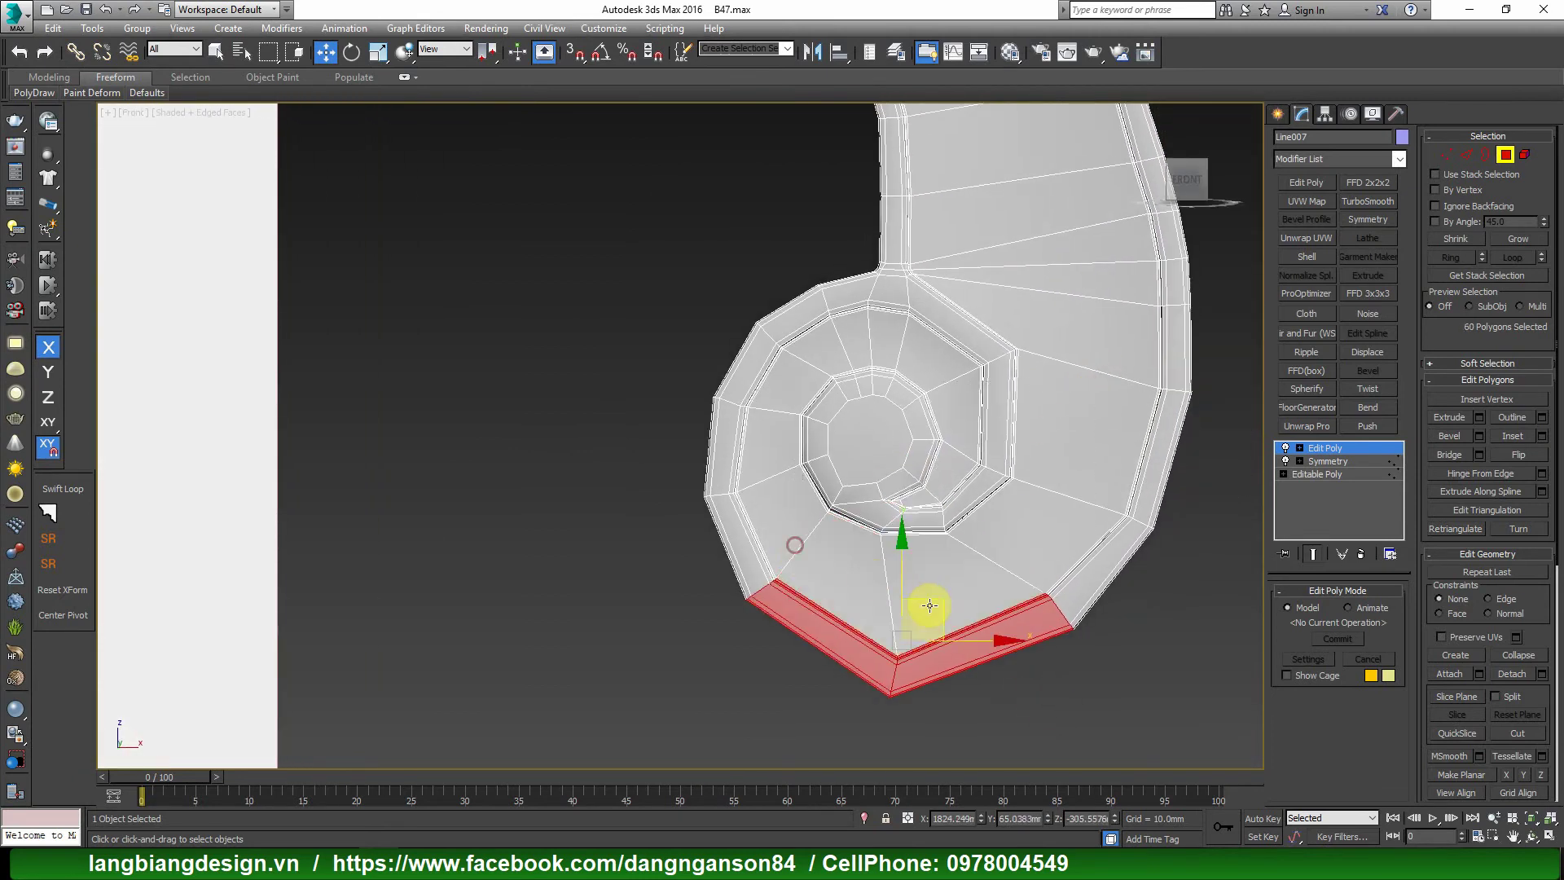
pyautogui.scroll(3, 1005, 586)
pyautogui.scroll(2, 1168, 443)
pyautogui.keyDown('alt'); pyautogui.moveTo(1168, 450); pyautogui.dragTo(823, 708); pyautogui.keyUp('alt')
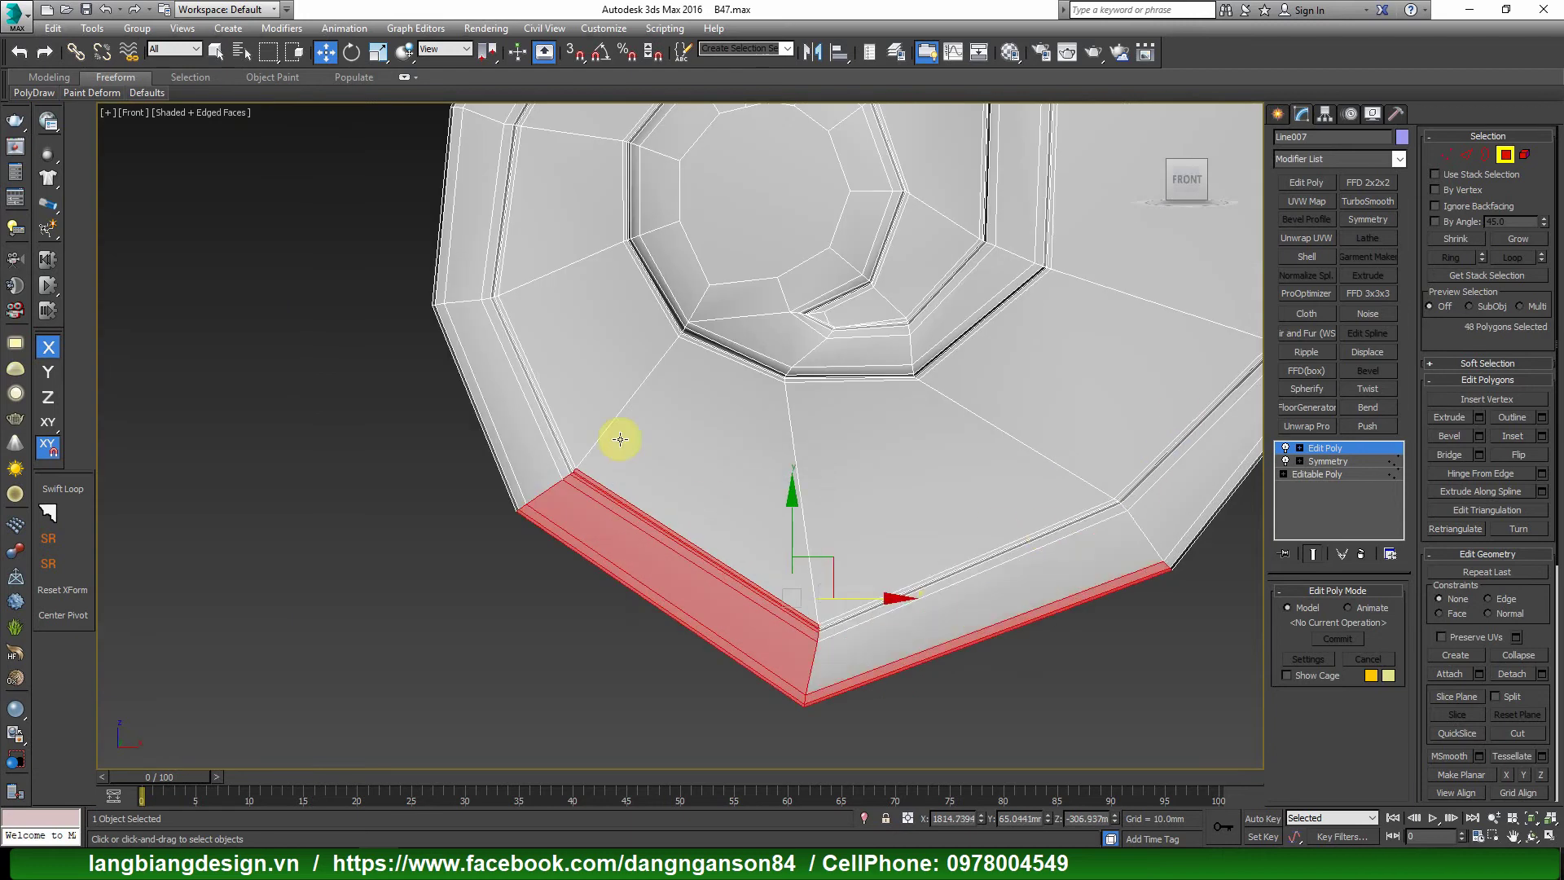
pyautogui.keyDown('alt'); pyautogui.moveTo(557, 513); pyautogui.dragTo(558, 513); pyautogui.keyUp('alt')
pyautogui.scroll(-3, 884, 594)
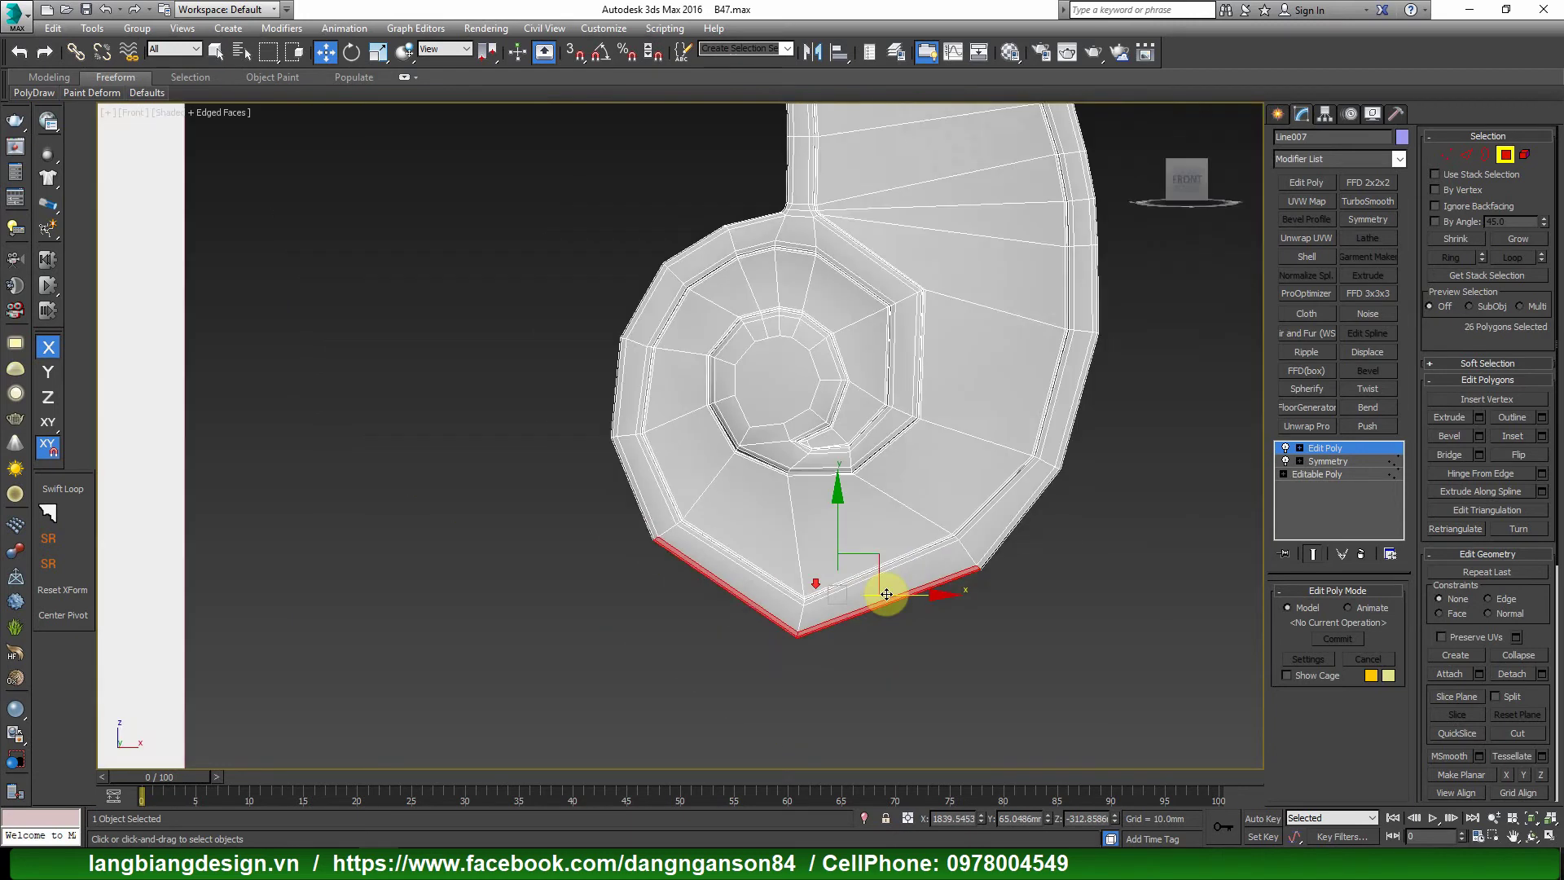
pyautogui.keyDown('alt'); pyautogui.moveTo(884, 594); pyautogui.dragTo(969, 578, button='middle'); pyautogui.keyUp('alt')
pyautogui.scroll(4, 969, 579)
pyautogui.scroll(2, 969, 578)
pyautogui.scroll(-3, 912, 562)
pyautogui.scroll(-3, 733, 562)
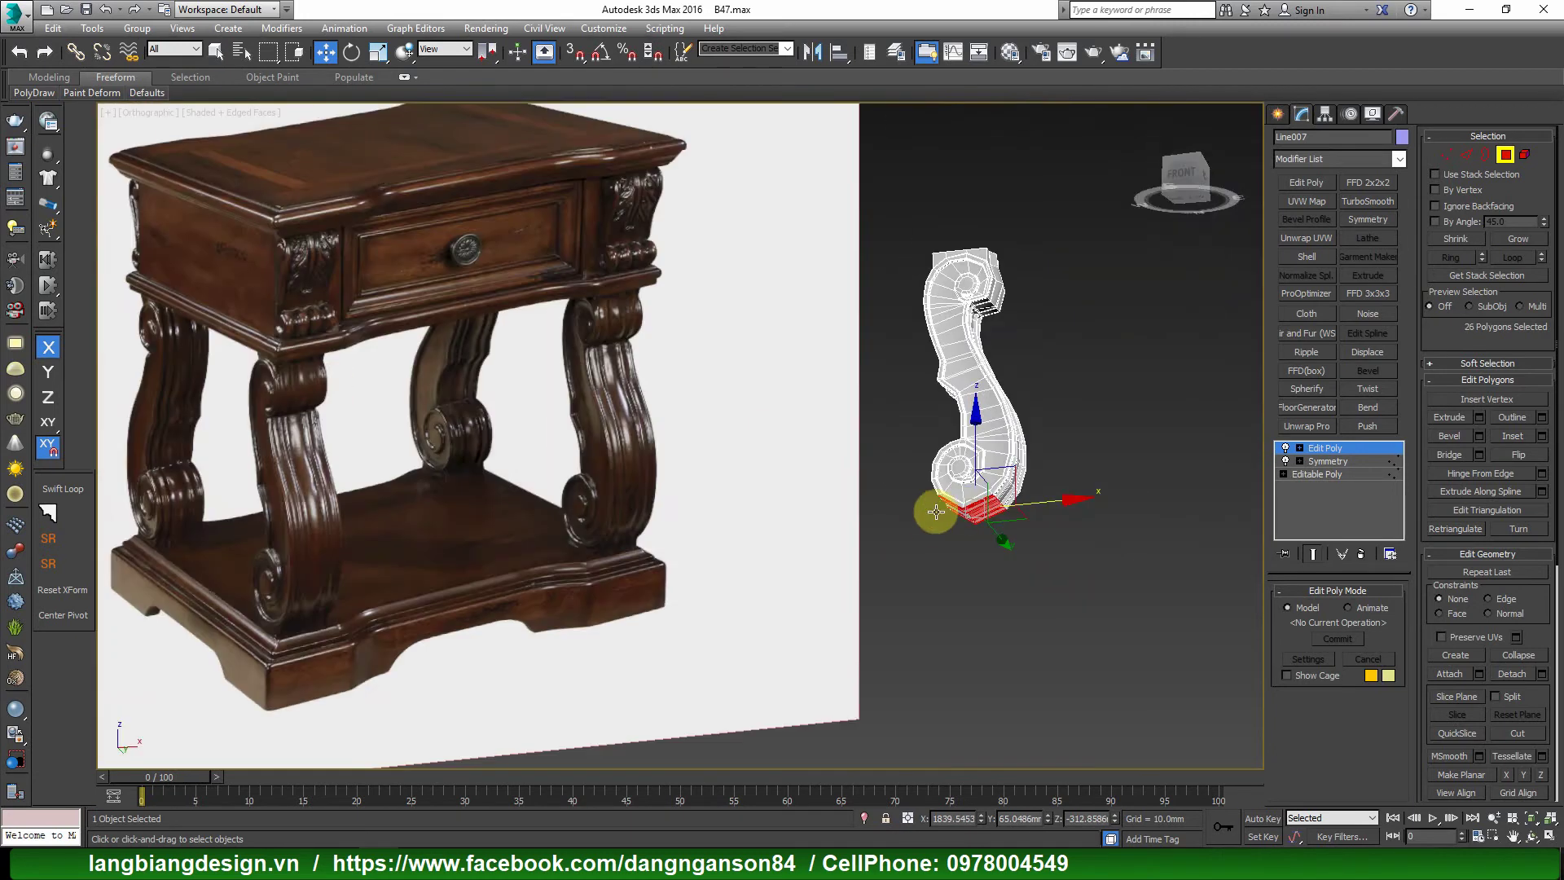
pyautogui.scroll(4, 575, 565)
pyautogui.scroll(3, 577, 560)
pyautogui.scroll(-2, 744, 438)
pyautogui.scroll(-3, 984, 436)
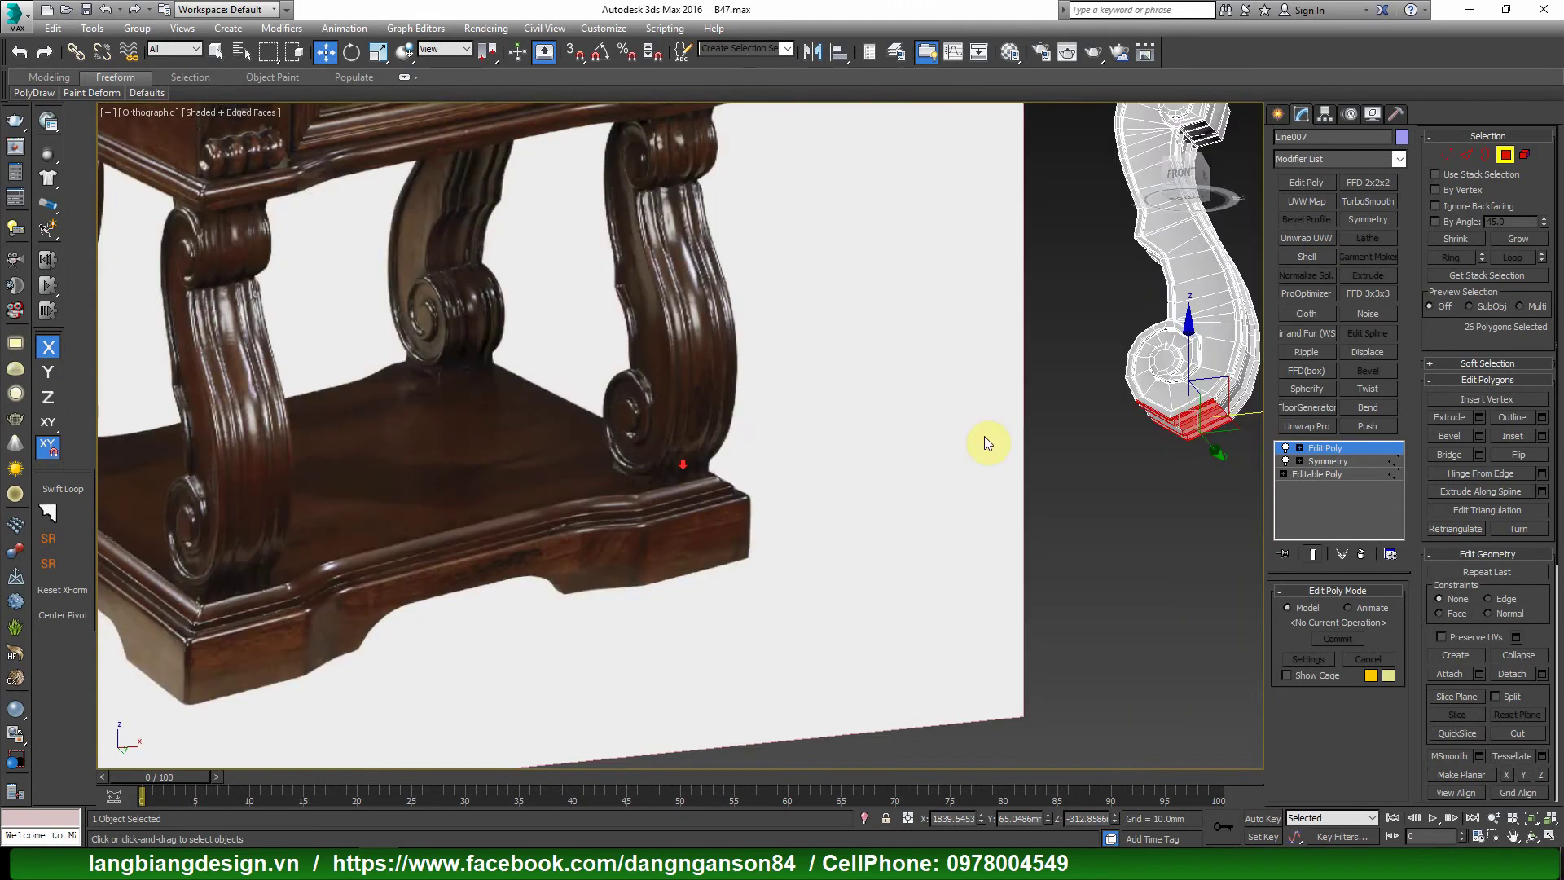
pyautogui.keyDown('alt'); pyautogui.moveTo(984, 437); pyautogui.dragTo(795, 503, button='middle'); pyautogui.keyUp('alt')
pyautogui.scroll(4, 1155, 399)
pyautogui.moveTo(1155, 395); pyautogui.dragTo(908, 461, button='middle')
pyautogui.scroll(2, 907, 461)
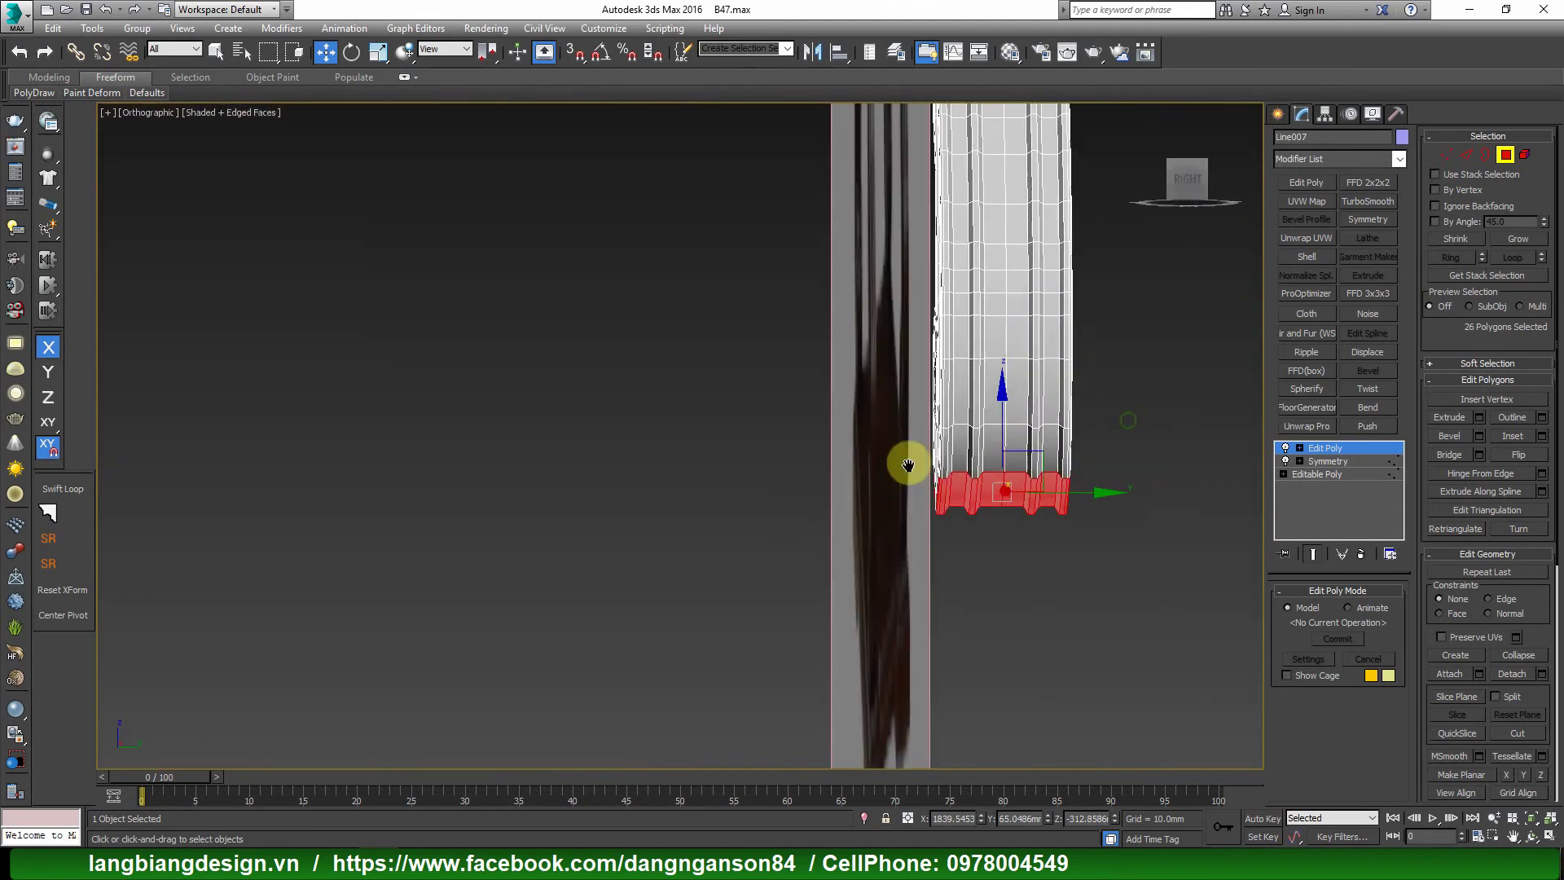
# In the Right view, deselect strip columns and outer faces down to 12 polygons.
pyautogui.click(1186, 177)
pyautogui.scroll(3, 981, 498)
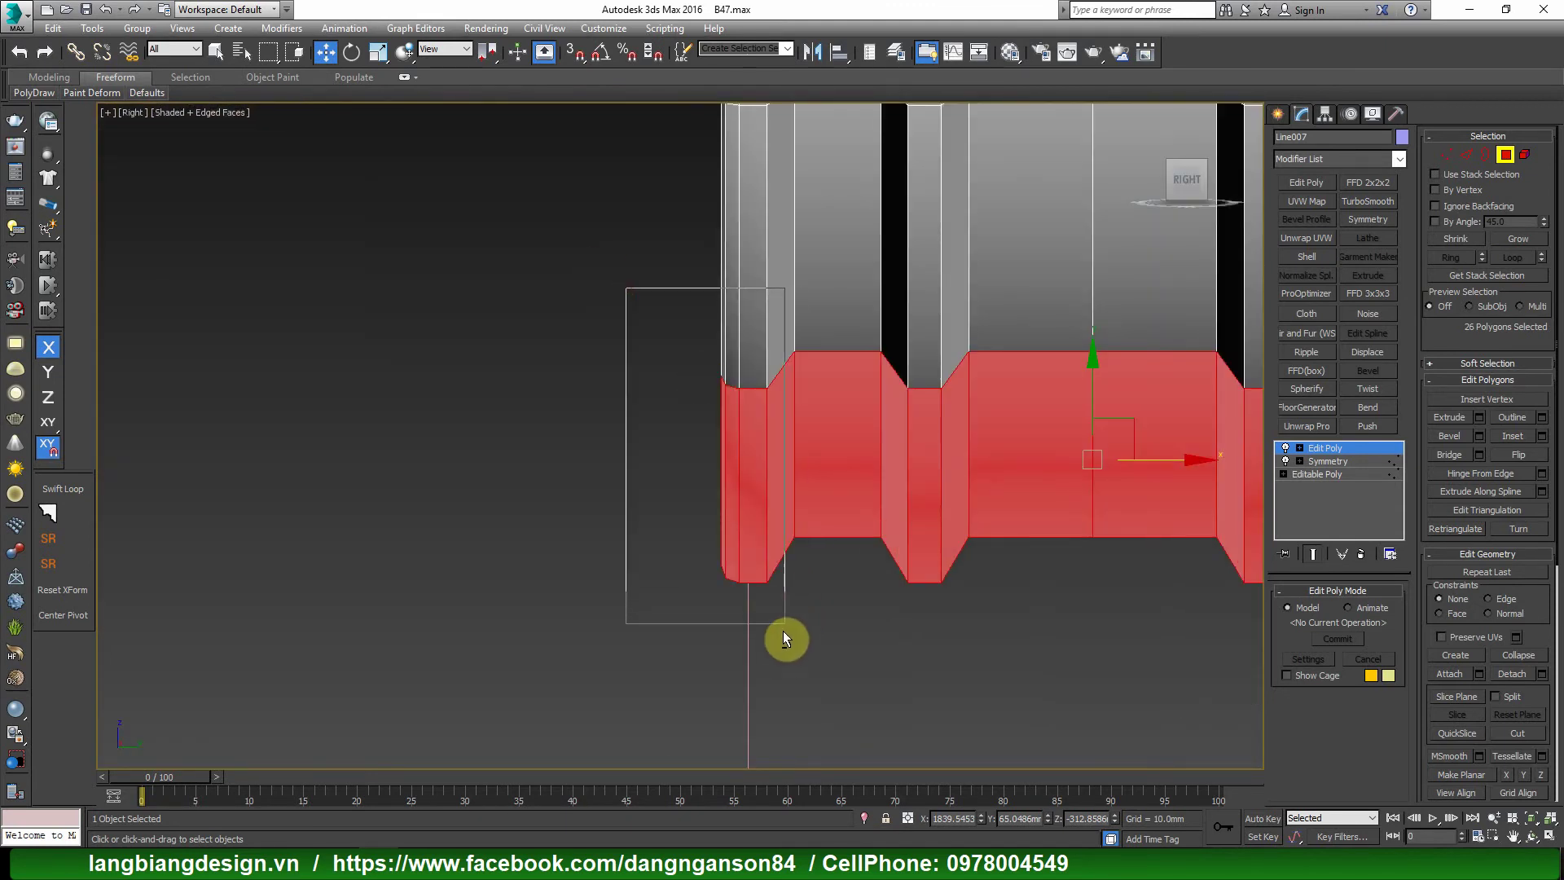
pyautogui.keyDown('alt'); pyautogui.moveTo(626, 287); pyautogui.dragTo(780, 653); pyautogui.keyUp('alt')
pyautogui.keyDown('alt'); pyautogui.moveTo(659, 356); pyautogui.dragTo(661, 351); pyautogui.keyUp('alt')
pyautogui.scroll(-3, 660, 356)
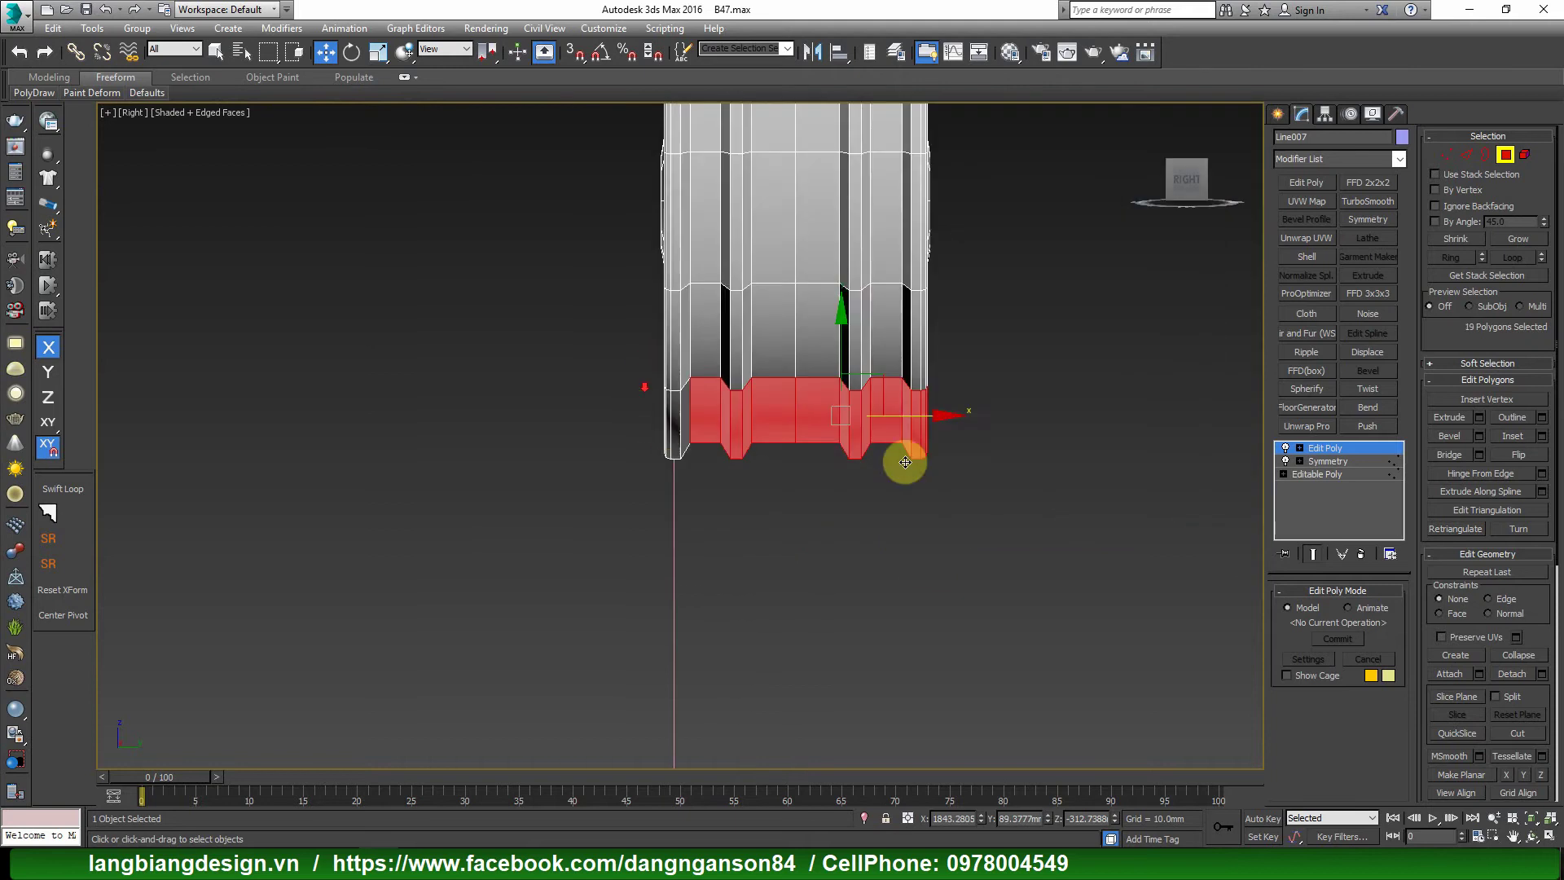
pyautogui.scroll(3, 1007, 326)
pyautogui.keyDown('alt'); pyautogui.moveTo(736, 607); pyautogui.dragTo(738, 606); pyautogui.keyUp('alt')
pyautogui.scroll(-3, 998, 508)
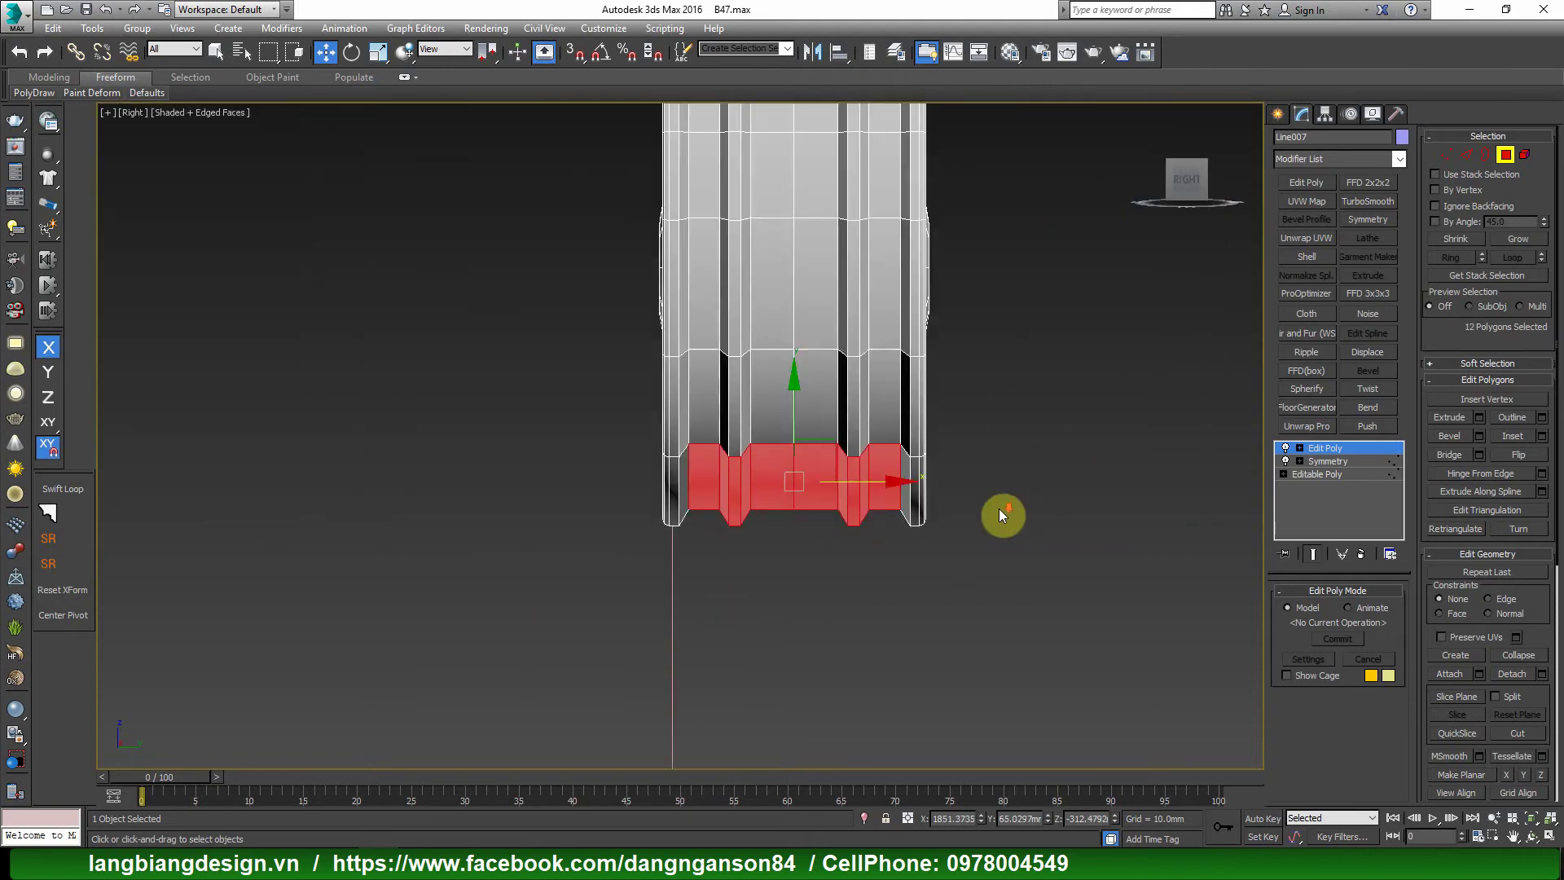
# Add band faces around the foot's underside to reach 20 selected polygons.
pyautogui.keyDown('alt'); pyautogui.moveTo(999, 508); pyautogui.dragTo(1033, 432, button='middle'); pyautogui.keyUp('alt')
pyautogui.moveTo(784, 440)
pyautogui.keyDown('alt'); pyautogui.mouseDown(button='middle')
pyautogui.moveTo(776, 454)
pyautogui.moveTo(800, 430)
pyautogui.mouseUp(button='middle'); pyautogui.keyUp('alt')
pyautogui.scroll(3, 663, 360)
pyautogui.scroll(-1, 787, 452)
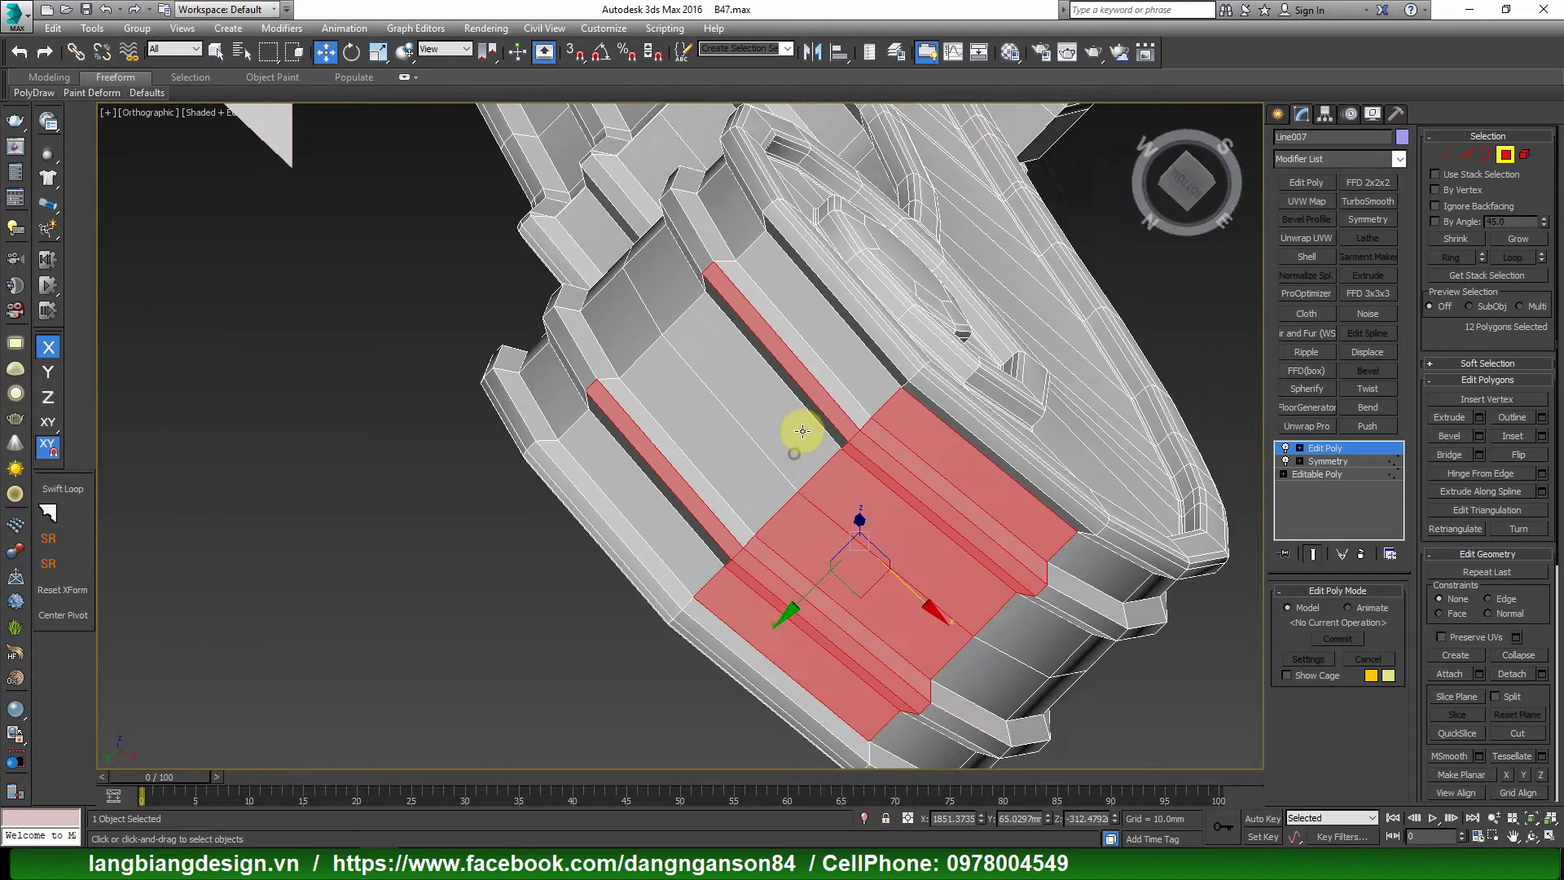
pyautogui.scroll(3, 807, 424)
pyautogui.keyDown('ctrl'); pyautogui.click(829, 404); pyautogui.keyUp('ctrl')
pyautogui.keyDown('ctrl'); pyautogui.click(800, 435); pyautogui.keyUp('ctrl')
pyautogui.keyDown('ctrl'); pyautogui.click(660, 493); pyautogui.keyUp('ctrl')
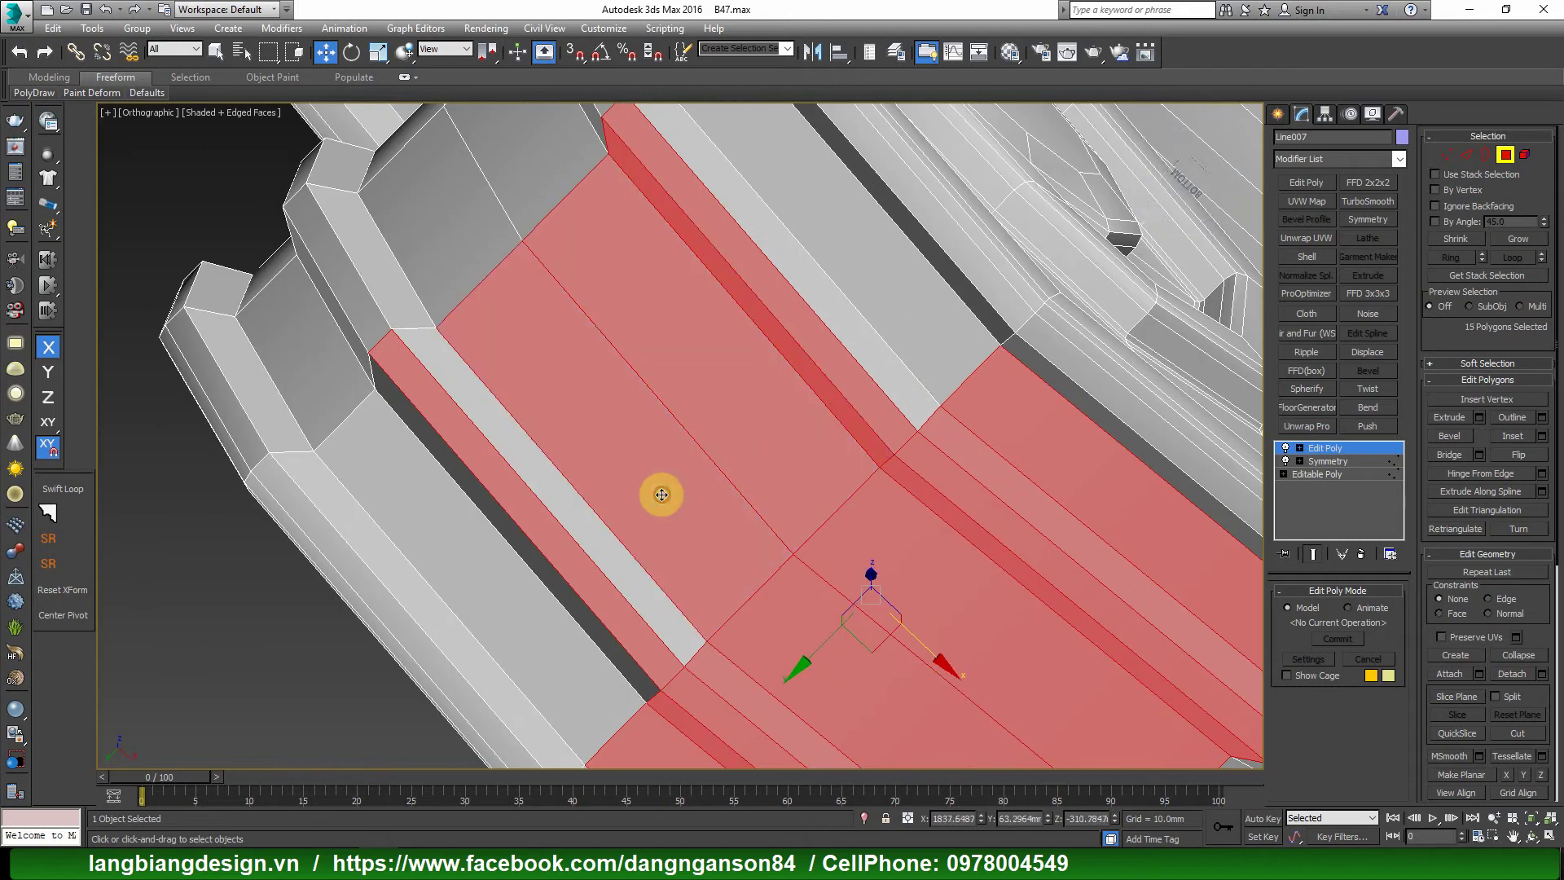
pyautogui.keyDown('ctrl'); pyautogui.click(590, 520); pyautogui.keyUp('ctrl')
pyautogui.keyDown('ctrl'); pyautogui.click(502, 571); pyautogui.keyUp('ctrl')
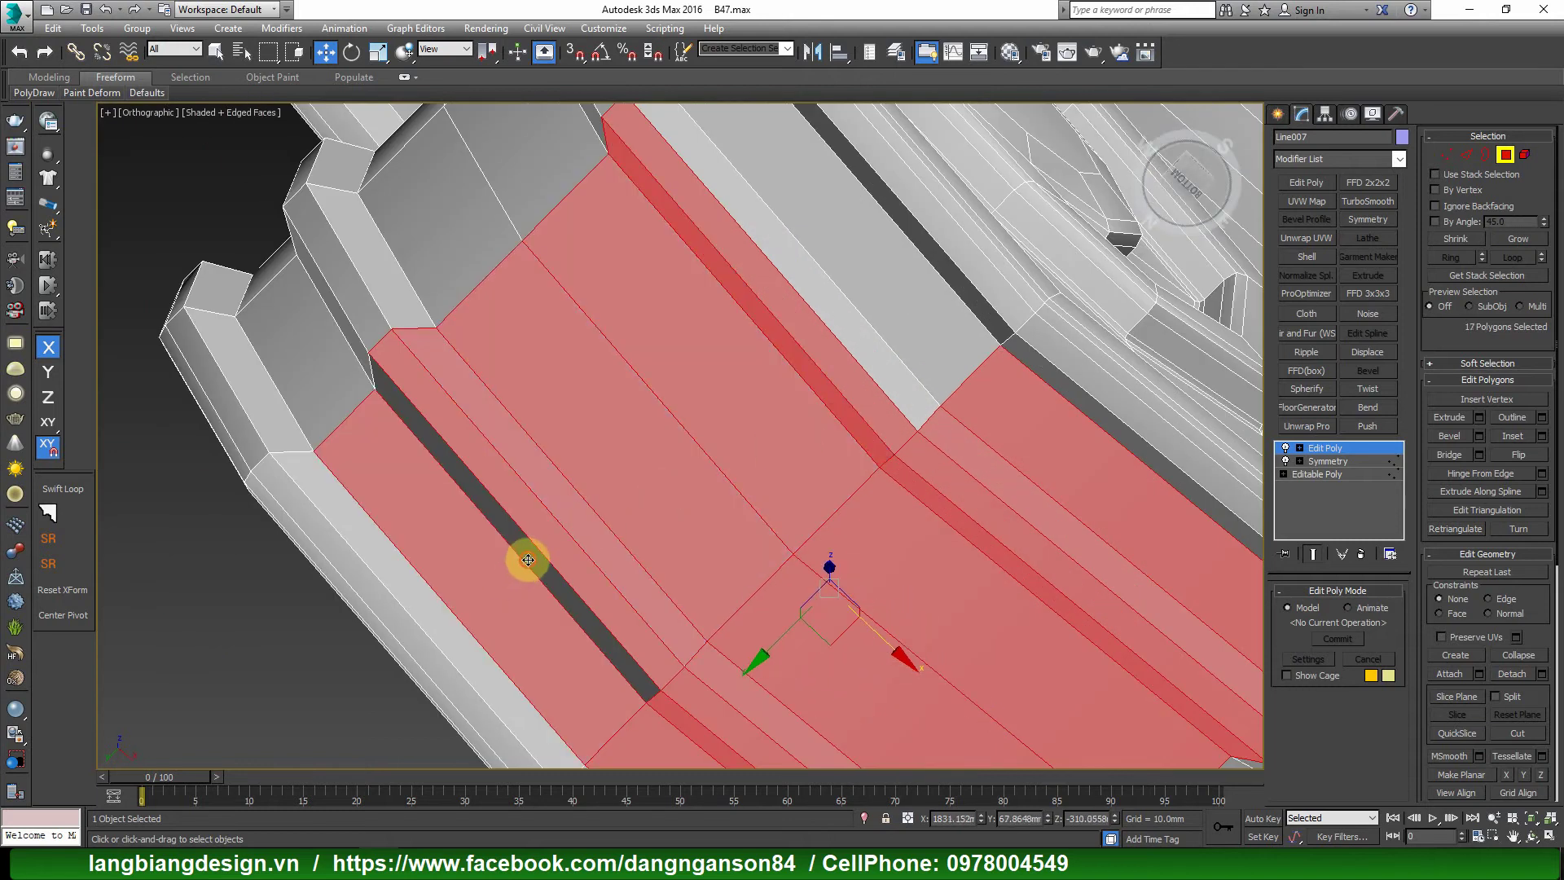
pyautogui.keyDown('ctrl'); pyautogui.click(528, 559); pyautogui.keyUp('ctrl')
pyautogui.keyDown('ctrl'); pyautogui.click(904, 348); pyautogui.keyUp('ctrl')
pyautogui.scroll(-5, 896, 366)
pyautogui.moveTo(901, 377)
pyautogui.keyDown('alt'); pyautogui.mouseDown(button='middle')
pyautogui.moveTo(962, 397)
pyautogui.moveTo(886, 377)
pyautogui.moveTo(838, 404)
pyautogui.moveTo(844, 439)
pyautogui.moveTo(876, 446)
pyautogui.mouseUp(button='middle'); pyautogui.keyUp('alt')
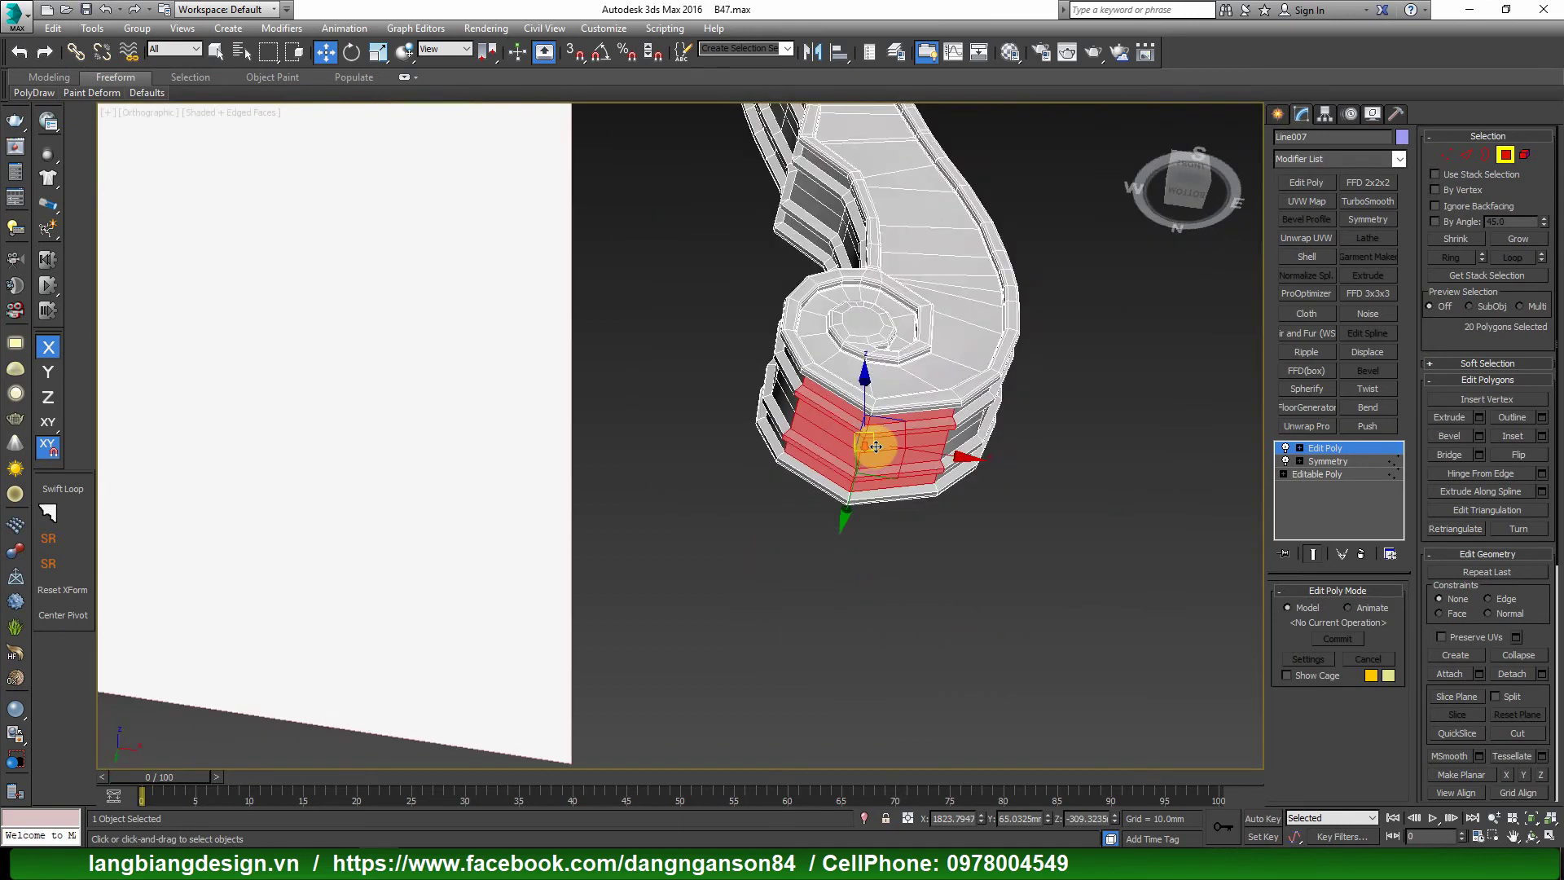
# Extrude the 20 foot-band faces 49.0872 mm By Polygon into a deeper base block.
pyautogui.scroll(-3, 875, 446)
pyautogui.scroll(6, 888, 424)
pyautogui.rightClick(1094, 407)
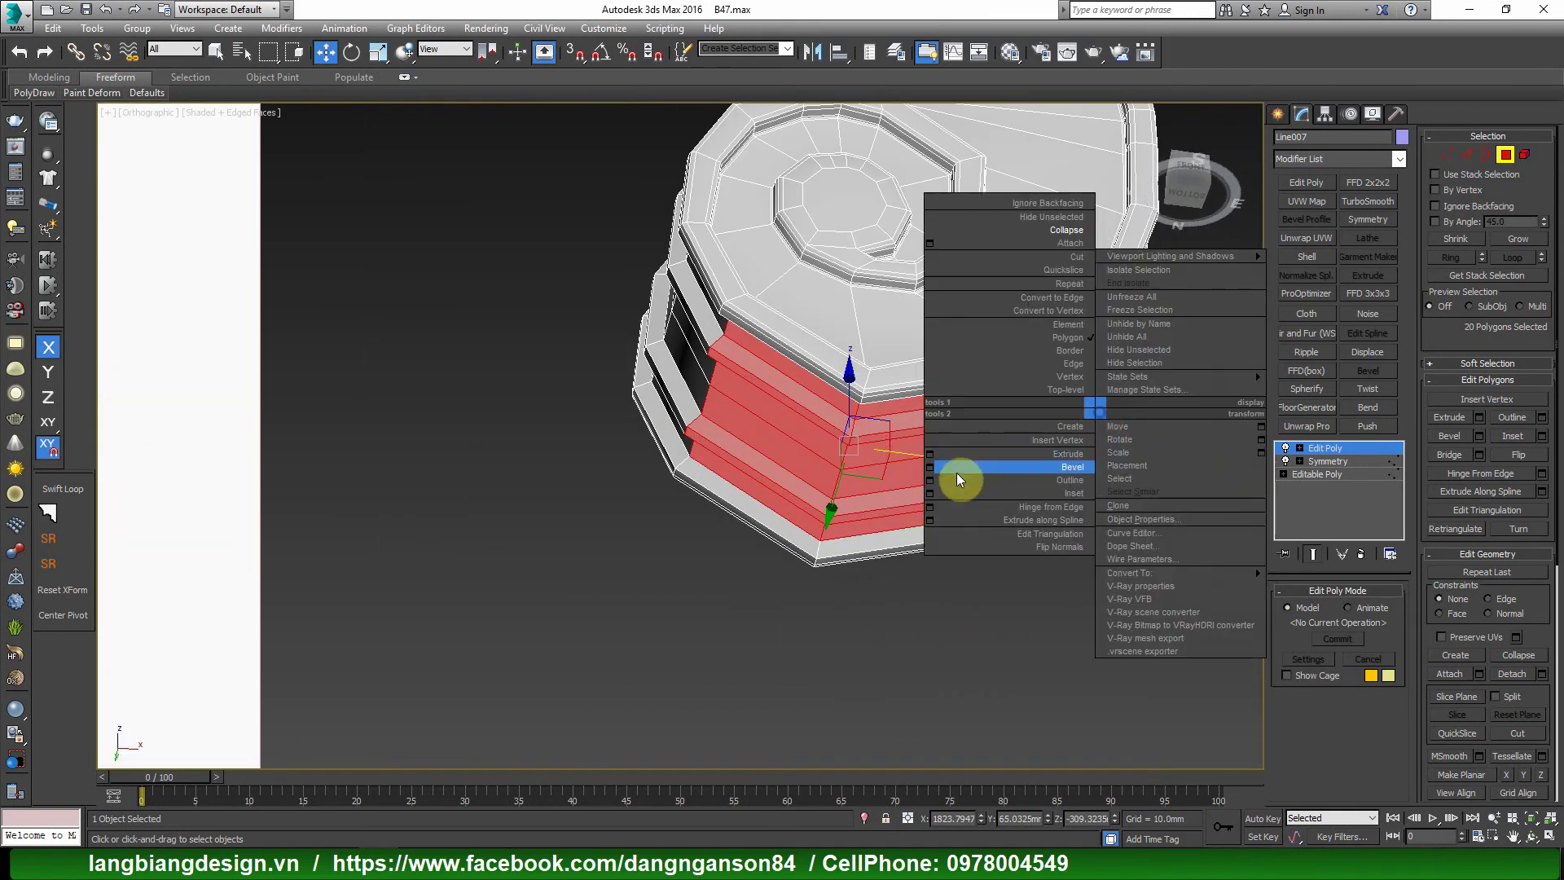
pyautogui.click(930, 454)
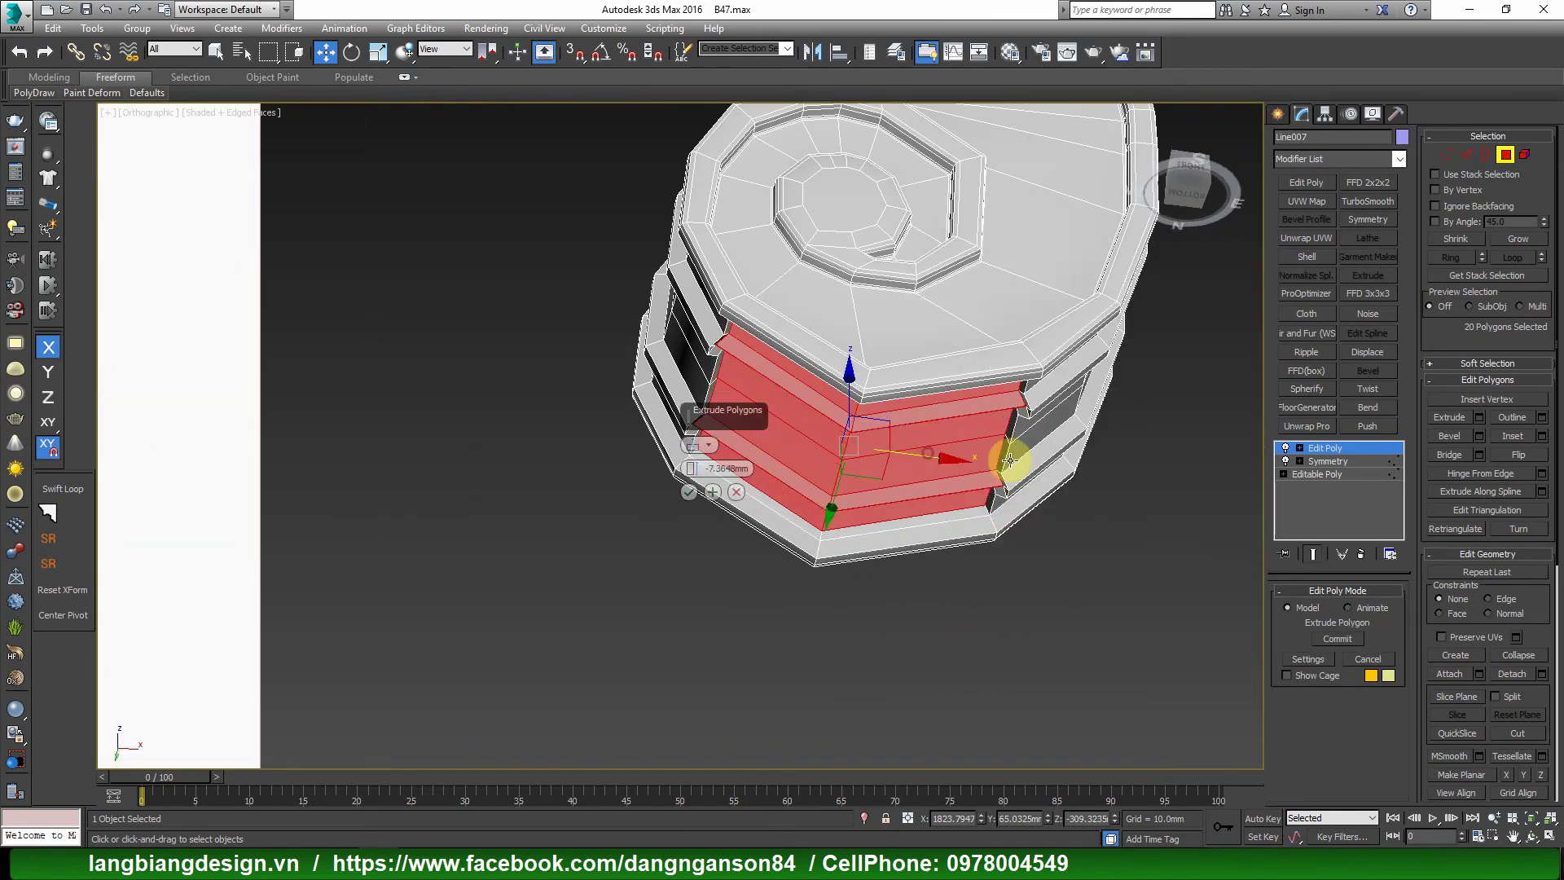
pyautogui.moveTo(692, 472); pyautogui.dragTo(698, 376)
pyautogui.moveTo(698, 376)
pyautogui.keyDown('alt'); pyautogui.mouseDown(button='middle')
pyautogui.moveTo(960, 419)
pyautogui.moveTo(910, 481)
pyautogui.mouseUp(button='middle'); pyautogui.keyUp('alt')
pyautogui.scroll(3, 910, 481)
pyautogui.click(699, 444)
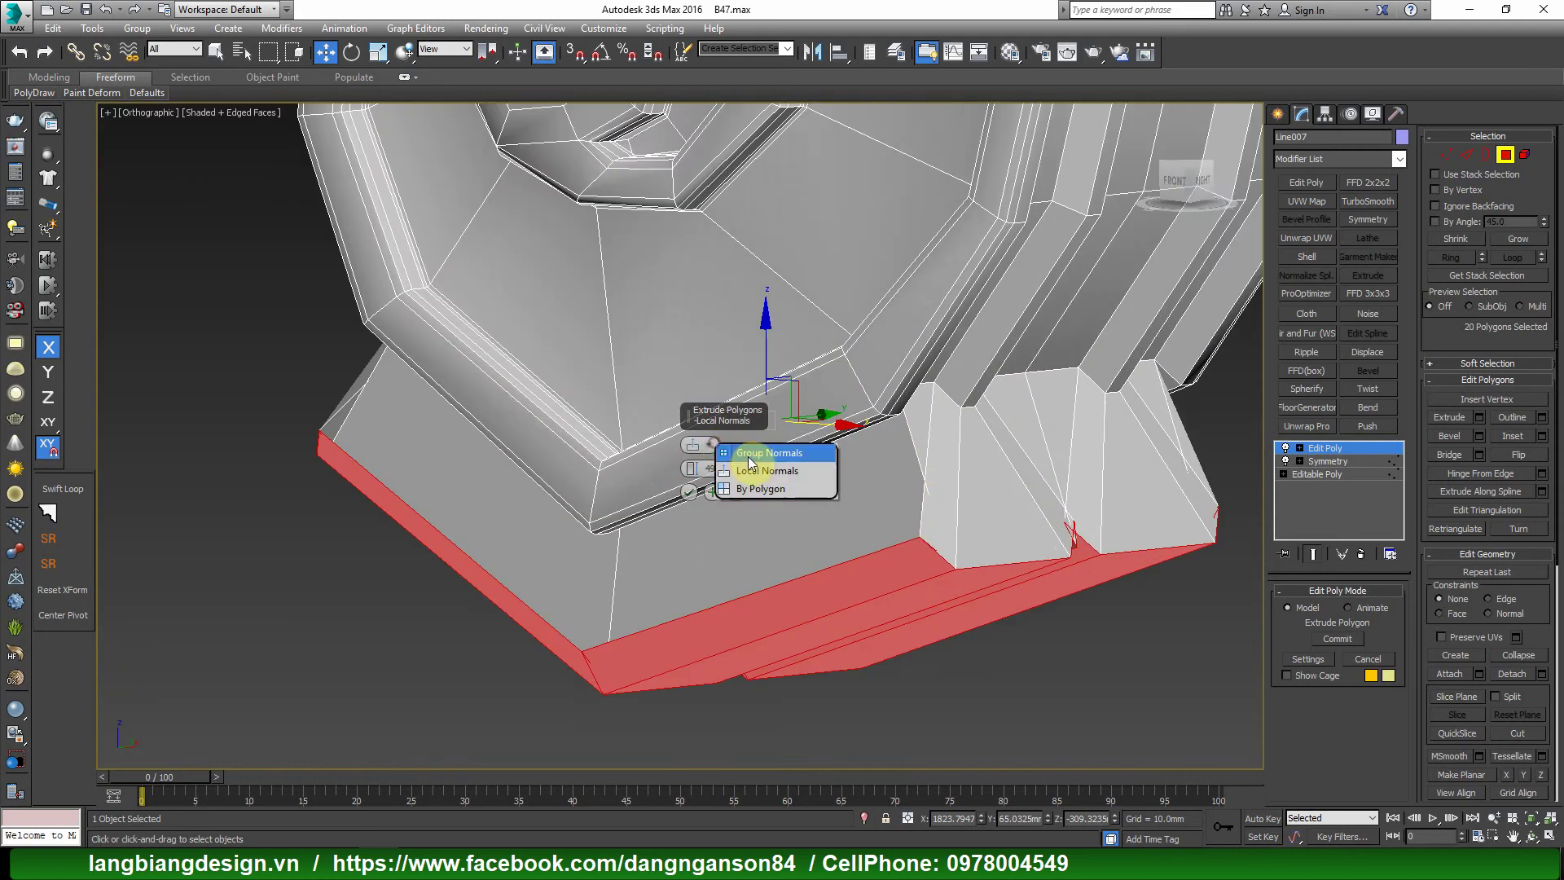
pyautogui.click(762, 485)
pyautogui.scroll(-3, 834, 449)
pyautogui.moveTo(1033, 447)
pyautogui.keyDown('alt'); pyautogui.mouseDown(button='middle')
pyautogui.moveTo(963, 485)
pyautogui.moveTo(1093, 463)
pyautogui.mouseUp(button='middle'); pyautogui.keyUp('alt')
pyautogui.scroll(3, 1093, 463)
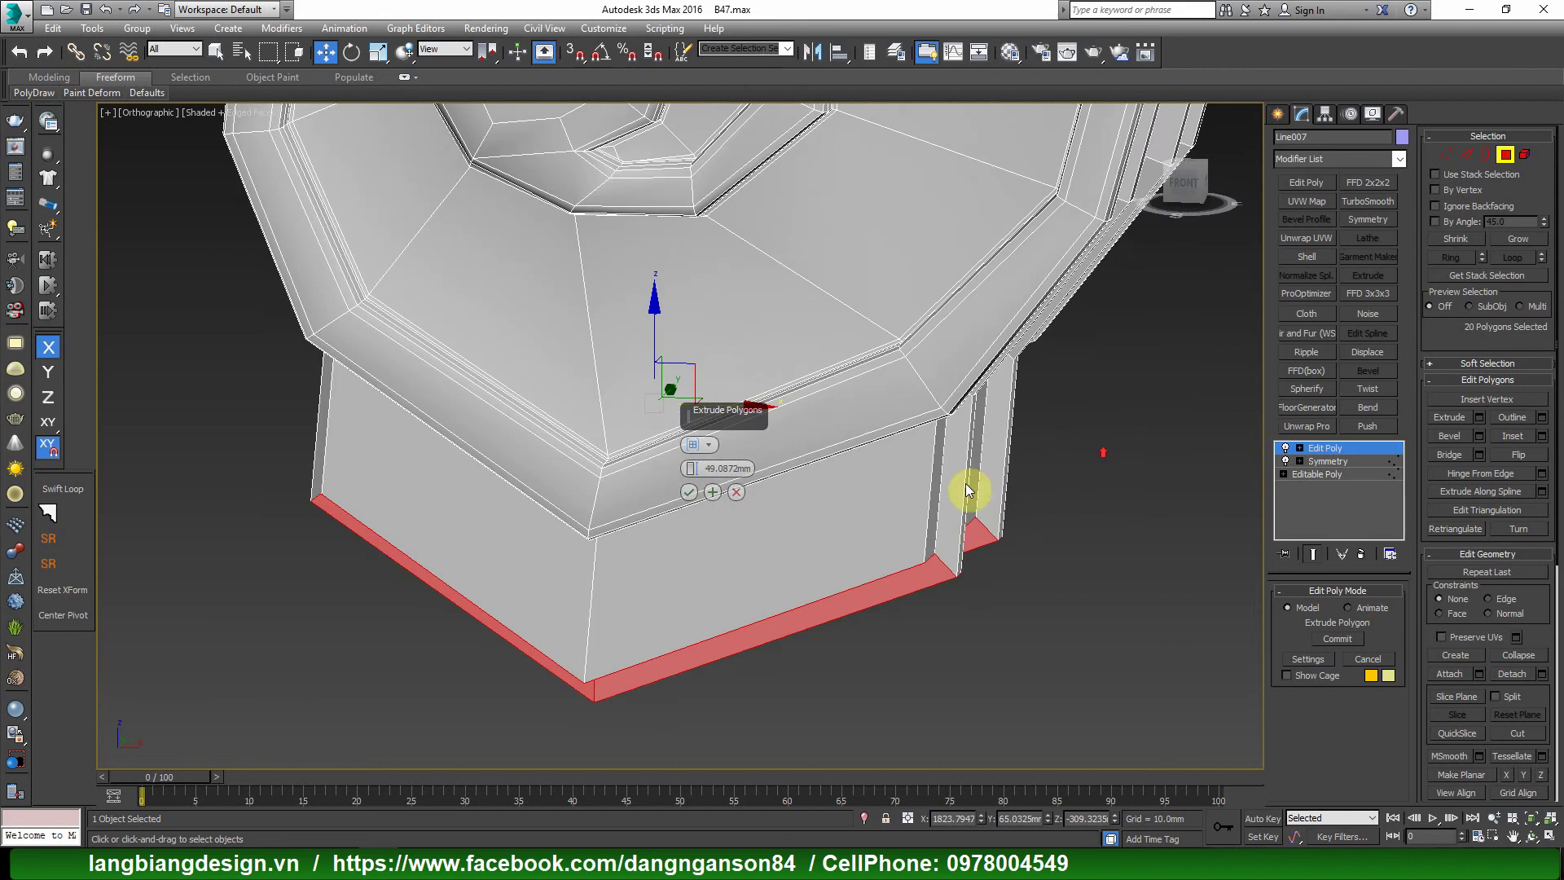
pyautogui.click(687, 495)
pyautogui.press('f')
pyautogui.scroll(-5, 927, 482)
# Scale the foot block's bottom faces along Y so the base is level.
pyautogui.scroll(6, 929, 481)
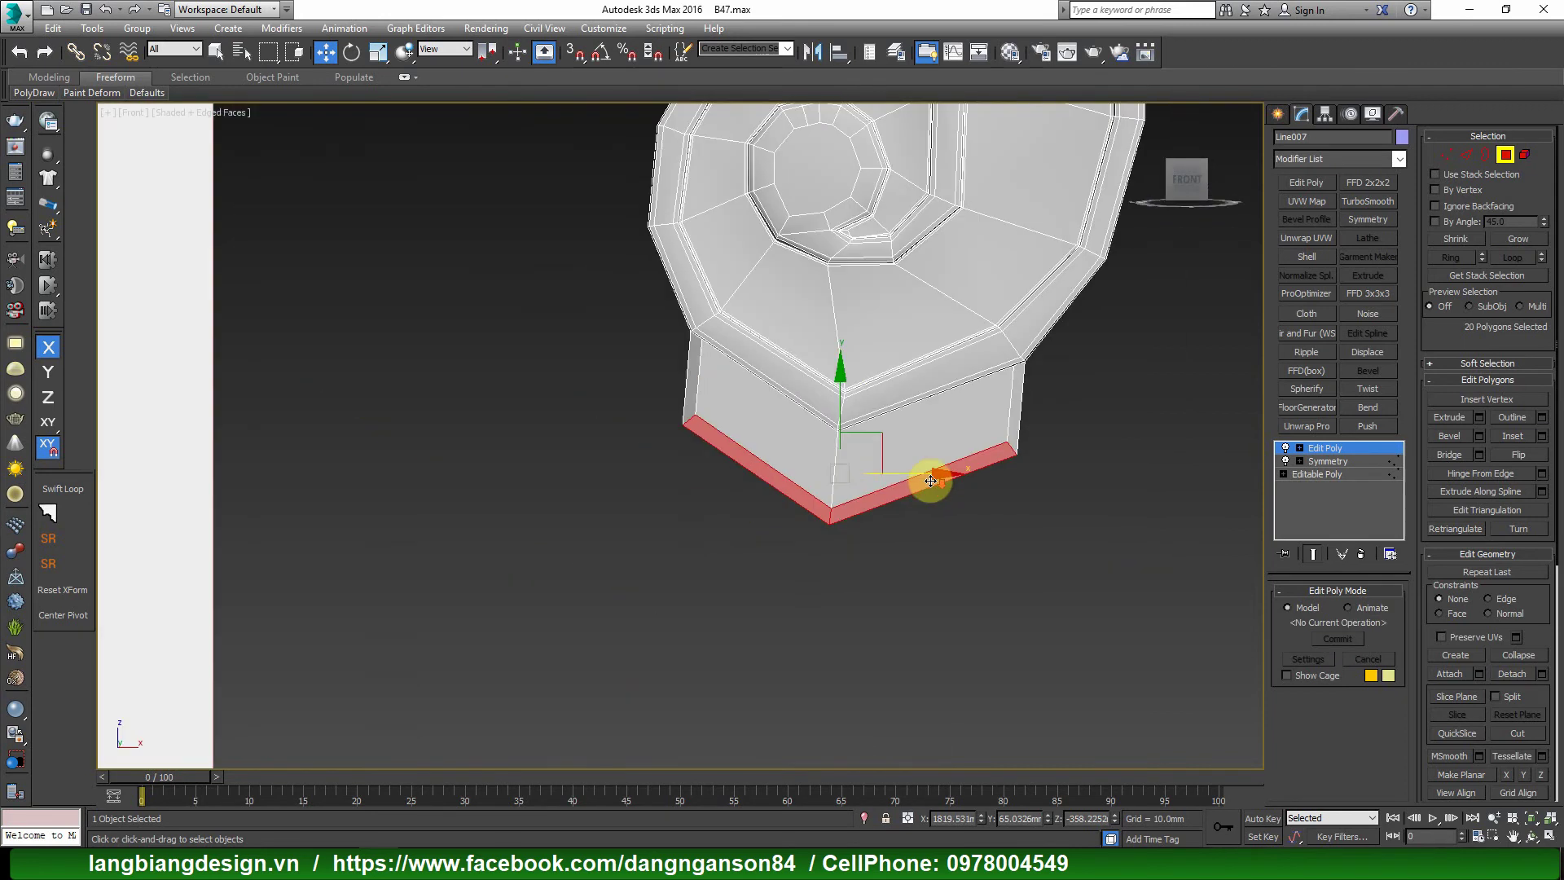
pyautogui.press('r')
pyautogui.moveTo(838, 387); pyautogui.dragTo(835, 517)
pyautogui.scroll(3, 860, 418)
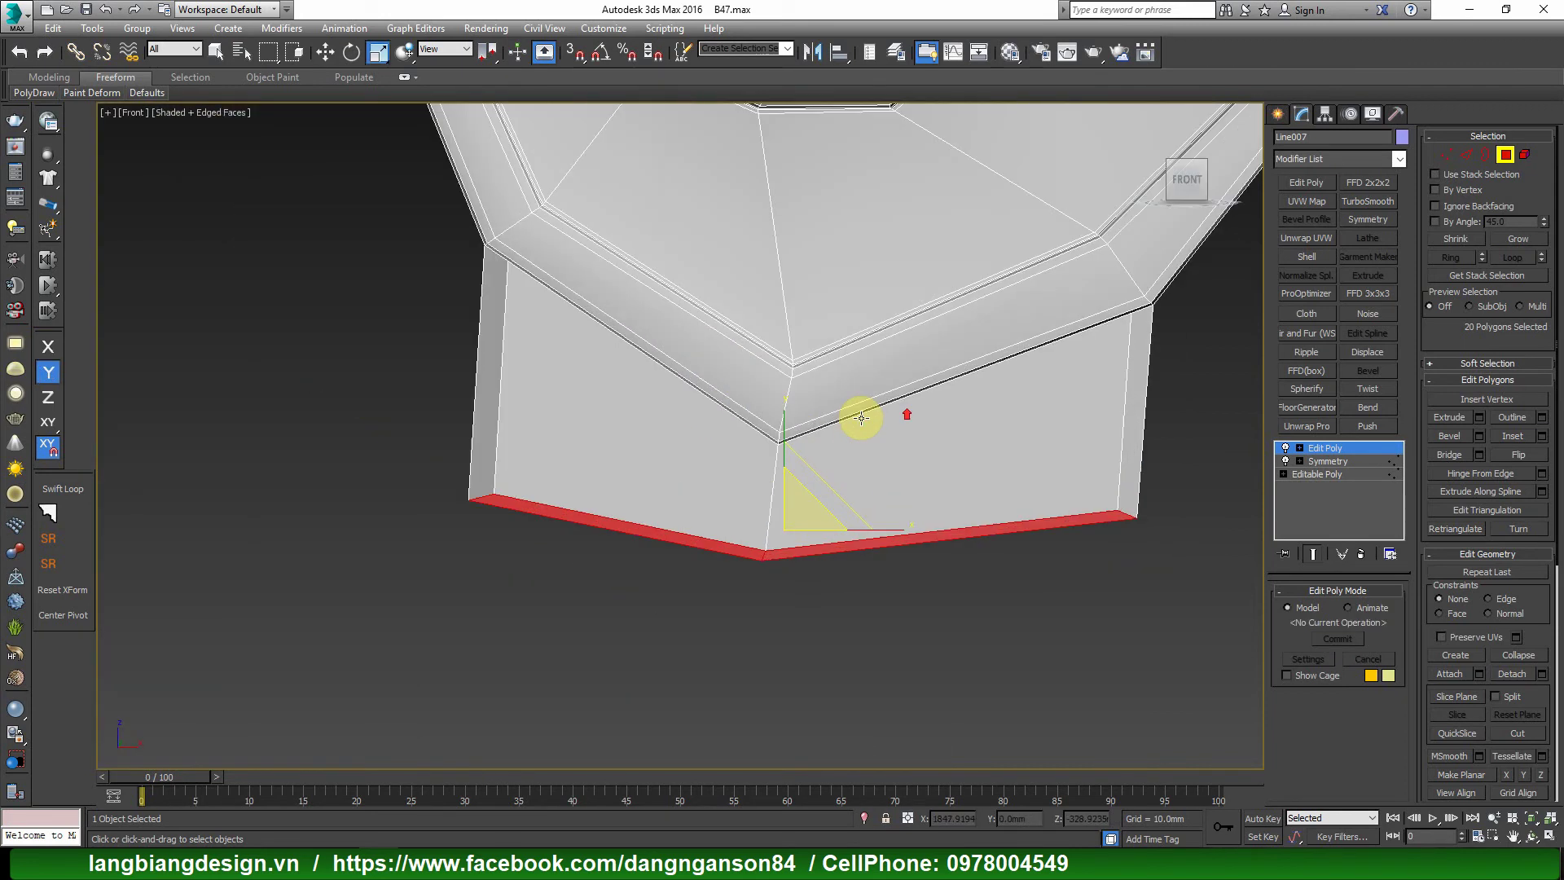
pyautogui.click(787, 421)
pyautogui.hotkey('ctrl', 'z')
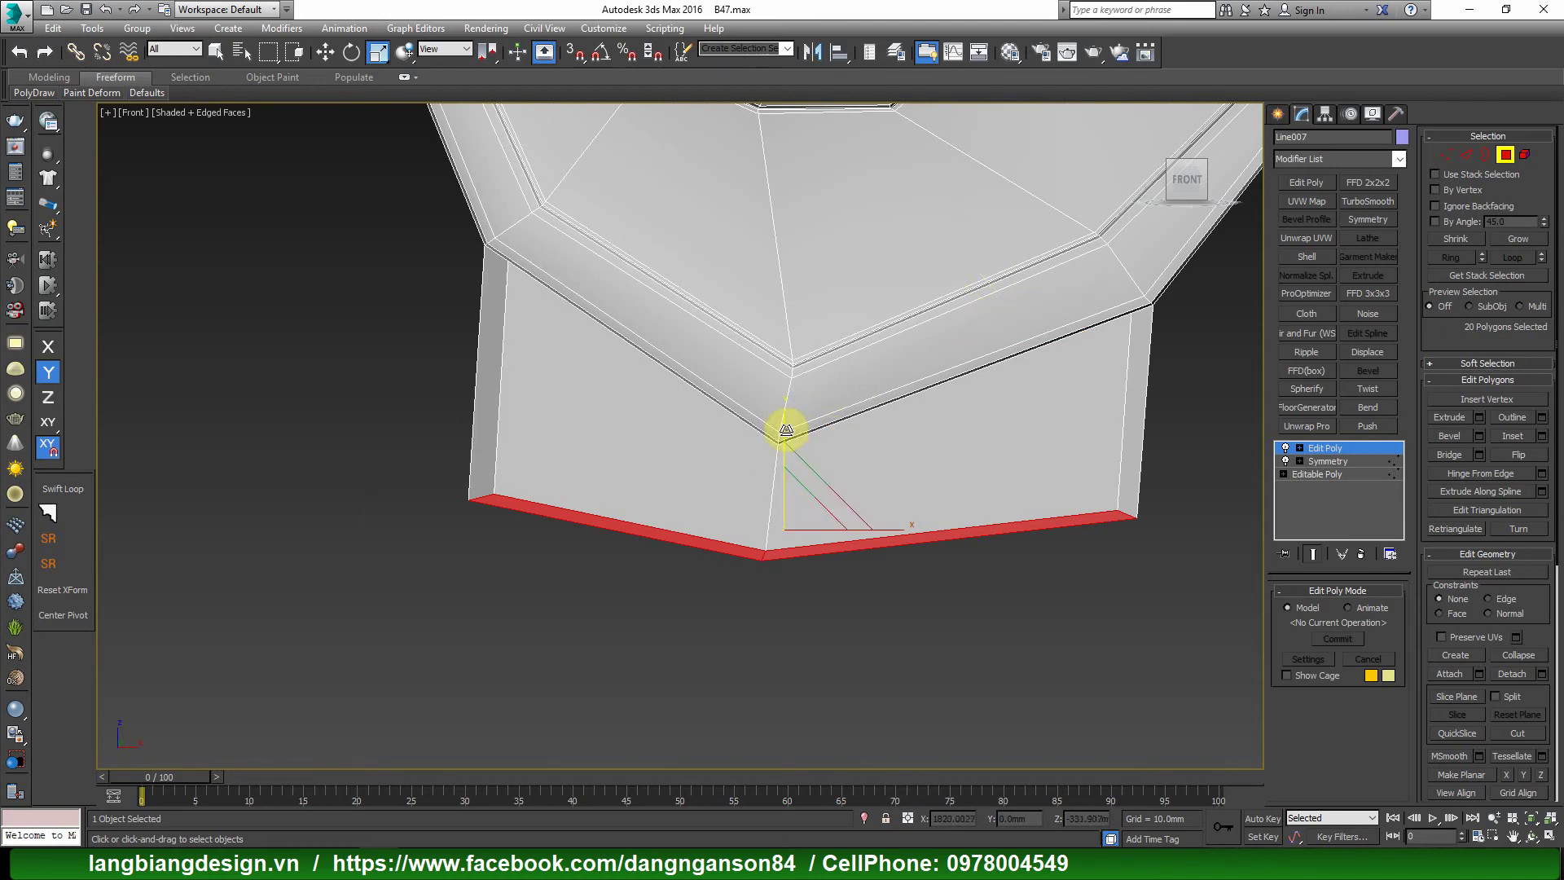
pyautogui.moveTo(786, 429); pyautogui.dragTo(786, 454)
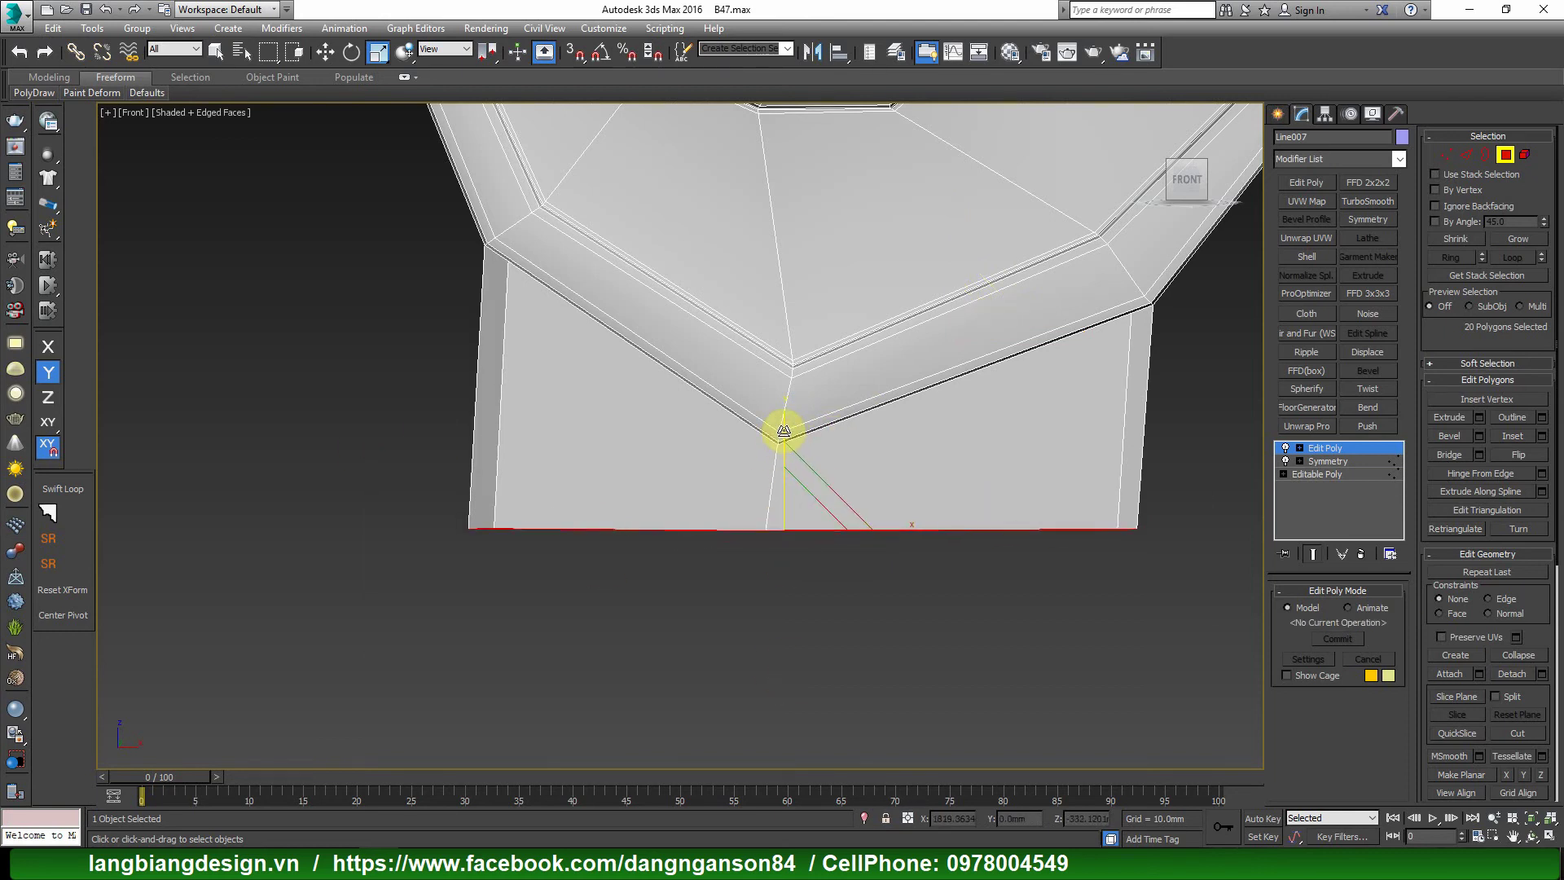
pyautogui.keyDown('alt'); pyautogui.moveTo(1176, 521); pyautogui.dragTo(1067, 541, button='middle'); pyautogui.keyUp('alt')
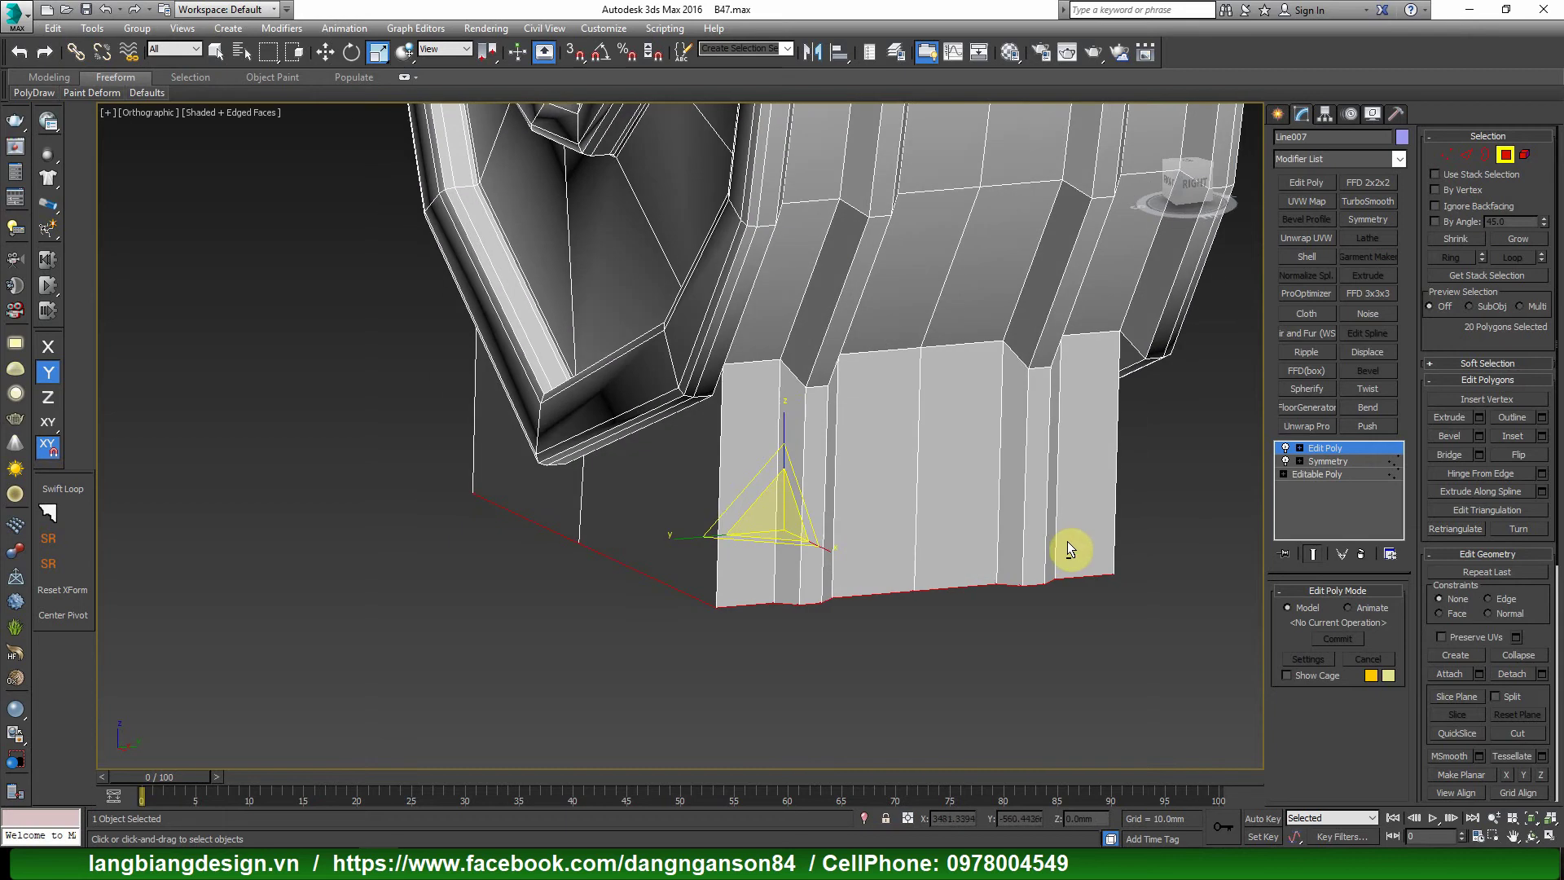
# Add a TurboSmooth modifier to the scroll leg and inspect the smoothed result.
pyautogui.press('1')
pyautogui.press('s')
pyautogui.click(1370, 200)
pyautogui.scroll(-3, 1239, 318)
pyautogui.moveTo(1239, 318)
pyautogui.keyDown('alt'); pyautogui.mouseDown(button='middle')
pyautogui.moveTo(1073, 436)
pyautogui.moveTo(1116, 434)
pyautogui.moveTo(977, 476)
pyautogui.moveTo(1071, 448)
pyautogui.mouseUp(button='middle'); pyautogui.keyUp('alt')
pyautogui.press('F4')
pyautogui.press('w')
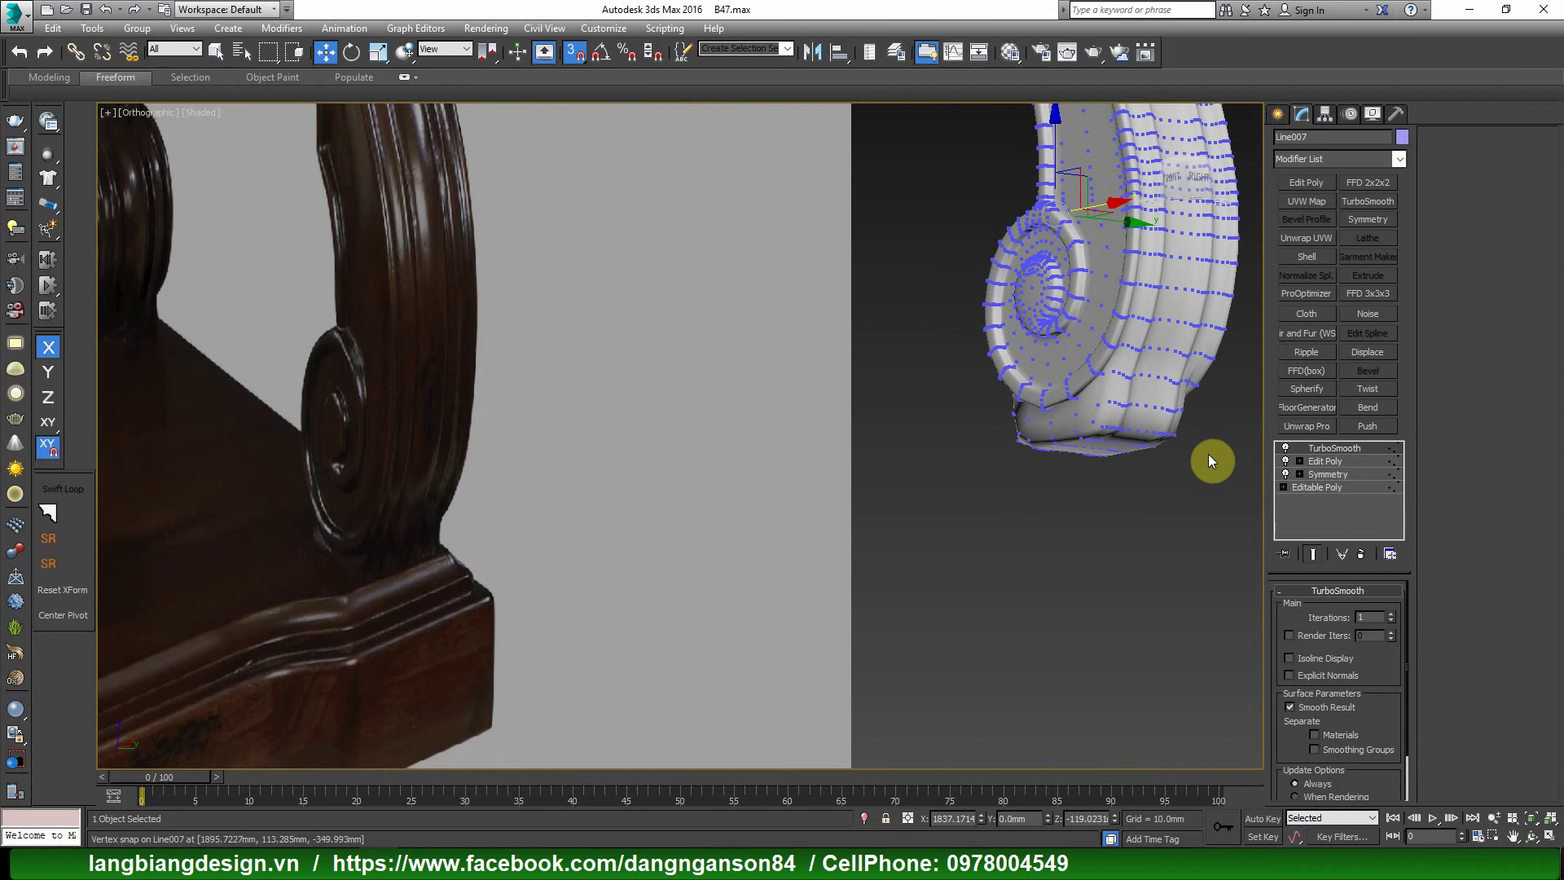
# Delete TurboSmooth from the leg's modifier stack and return to the front view.
pyautogui.click(1342, 556)
pyautogui.keyDown('alt'); pyautogui.moveTo(1221, 529); pyautogui.dragTo(1131, 500, button='middle'); pyautogui.keyUp('alt')
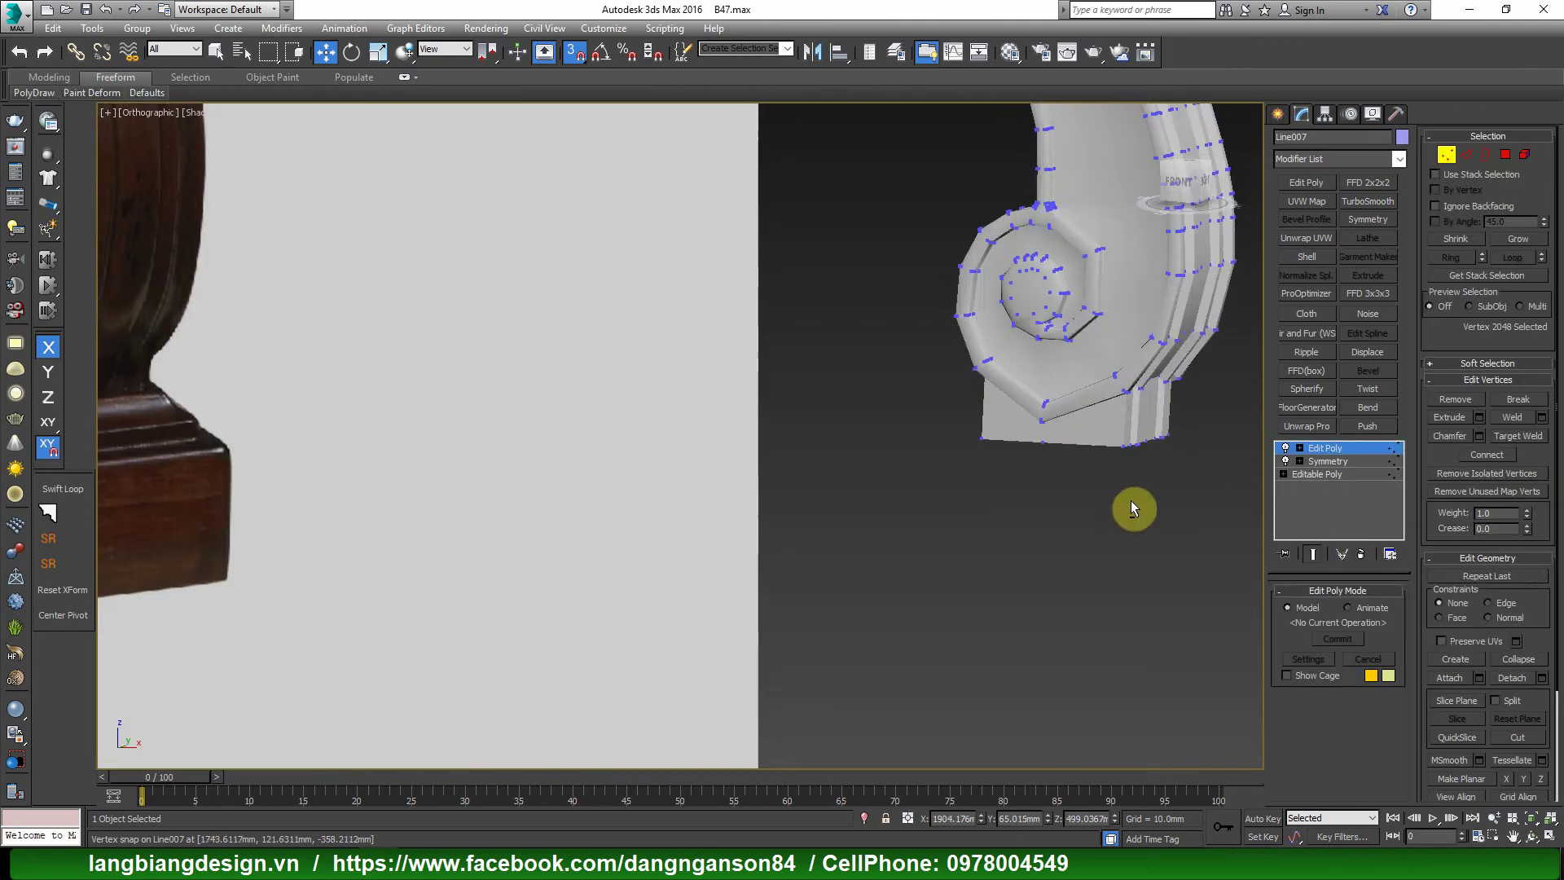
pyautogui.press('f')
pyautogui.press('1')
pyautogui.scroll(-3, 803, 542)
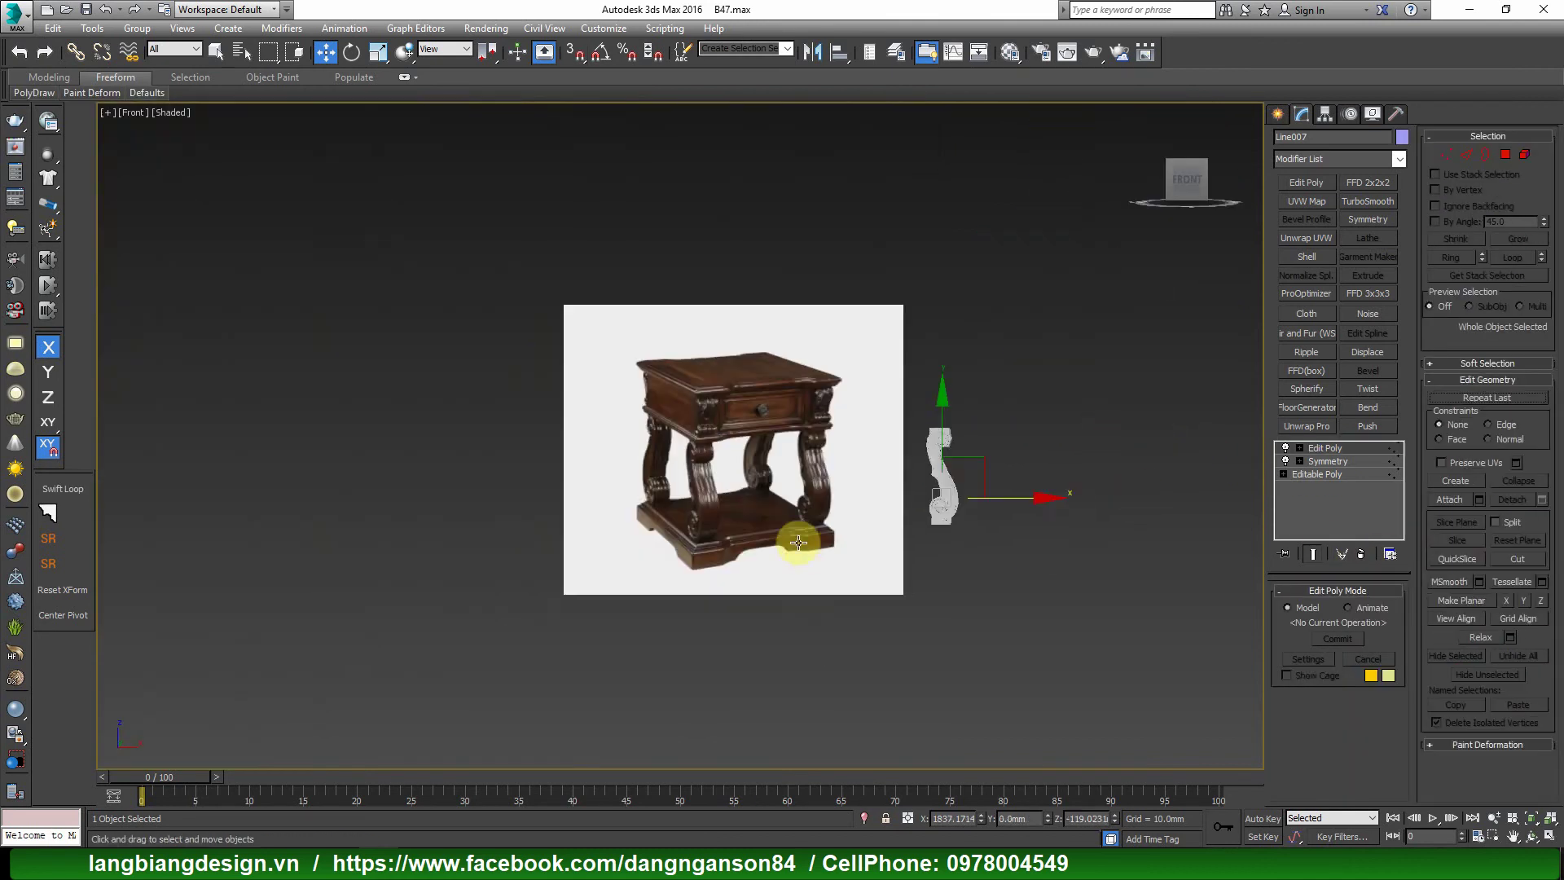
# Zoom in on the foot with edges shown to compare it with the reference, then start Swift Loop.
pyautogui.scroll(8, 830, 516)
pyautogui.scroll(3, 816, 513)
pyautogui.scroll(3, 704, 516)
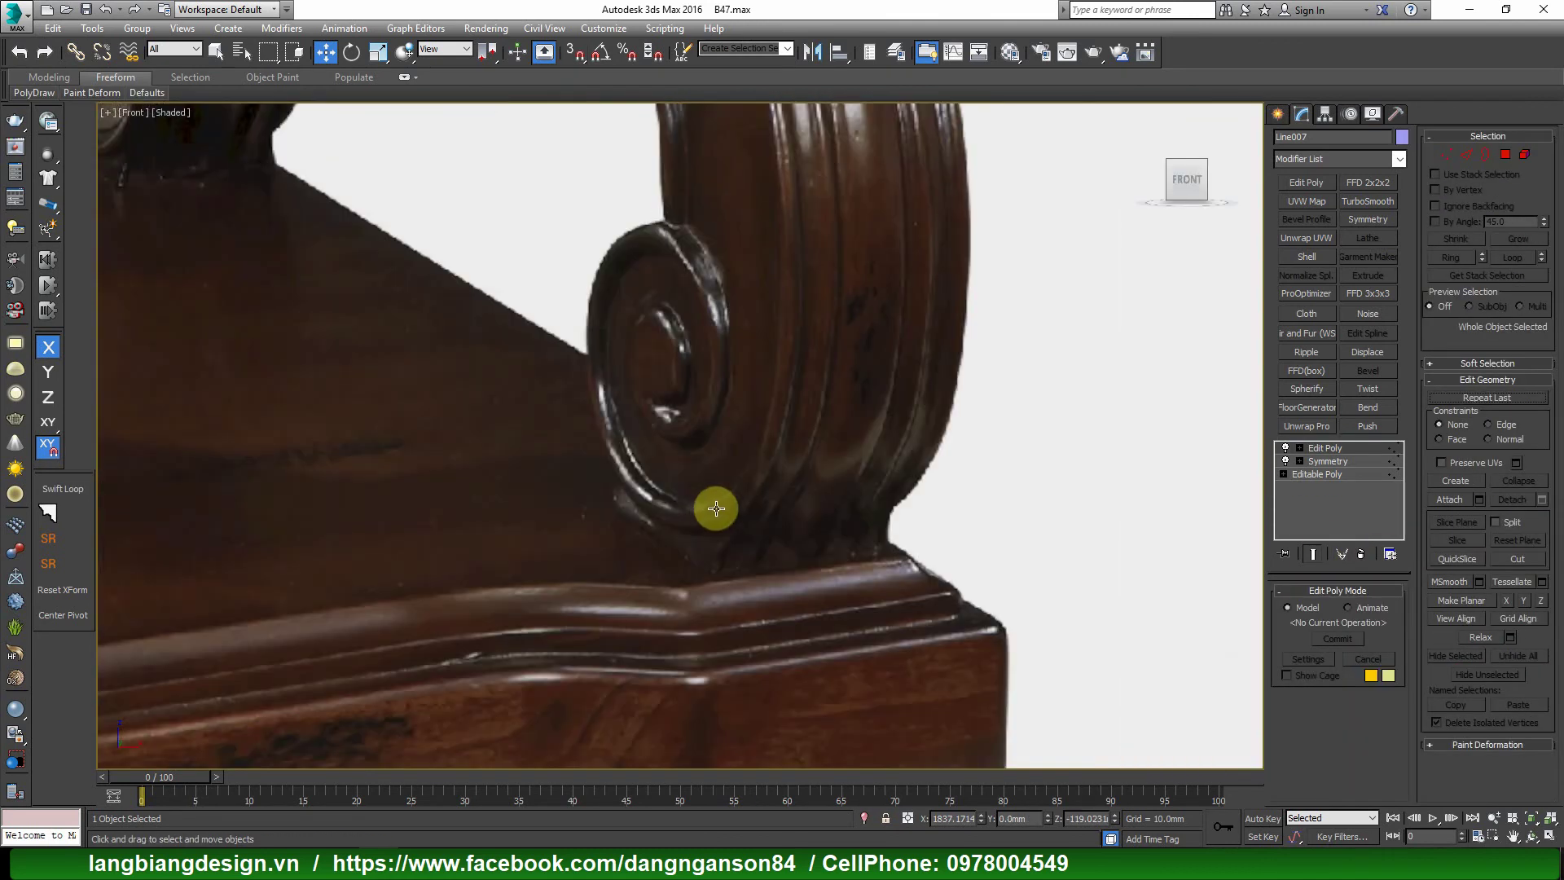
pyautogui.scroll(2, 646, 516)
pyautogui.scroll(3, 719, 593)
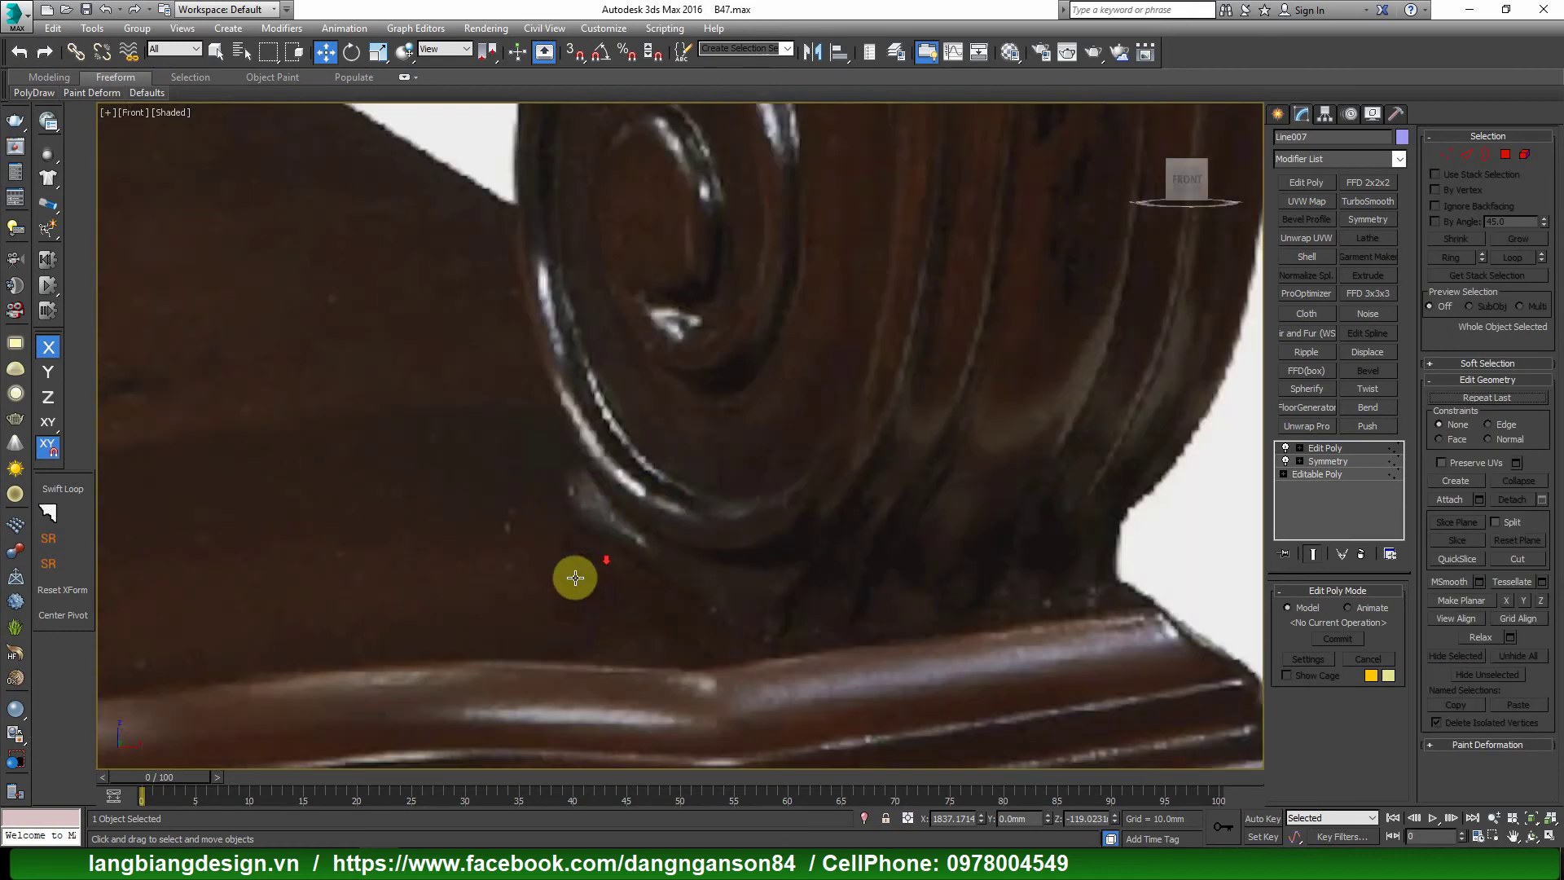
pyautogui.scroll(-5, 1137, 524)
pyautogui.press('F4')
pyautogui.scroll(5, 1138, 584)
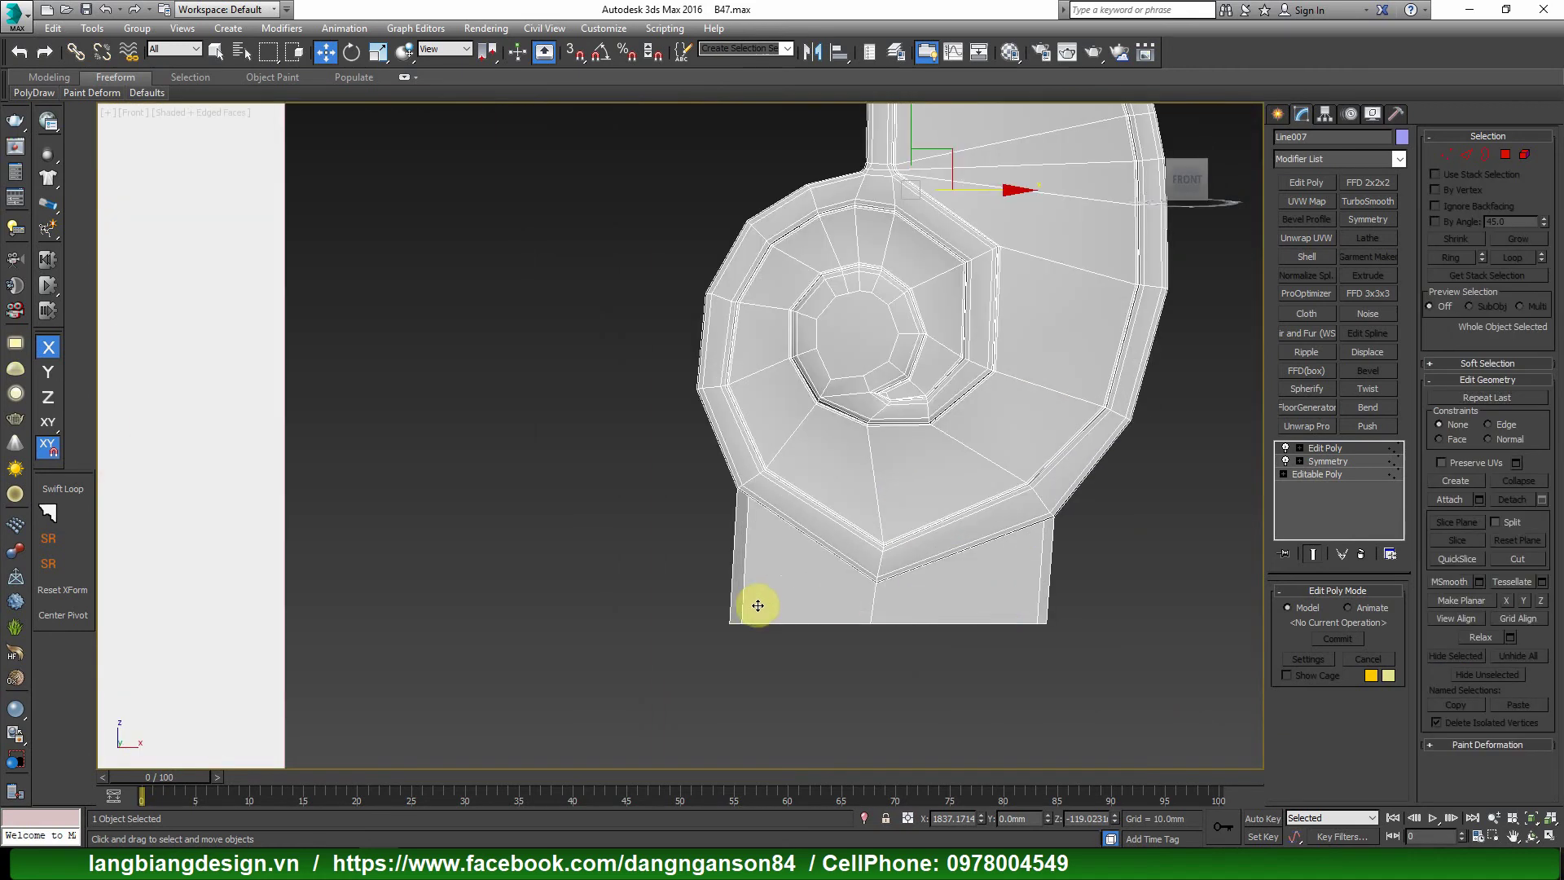
pyautogui.hotkey('alt', 'l')
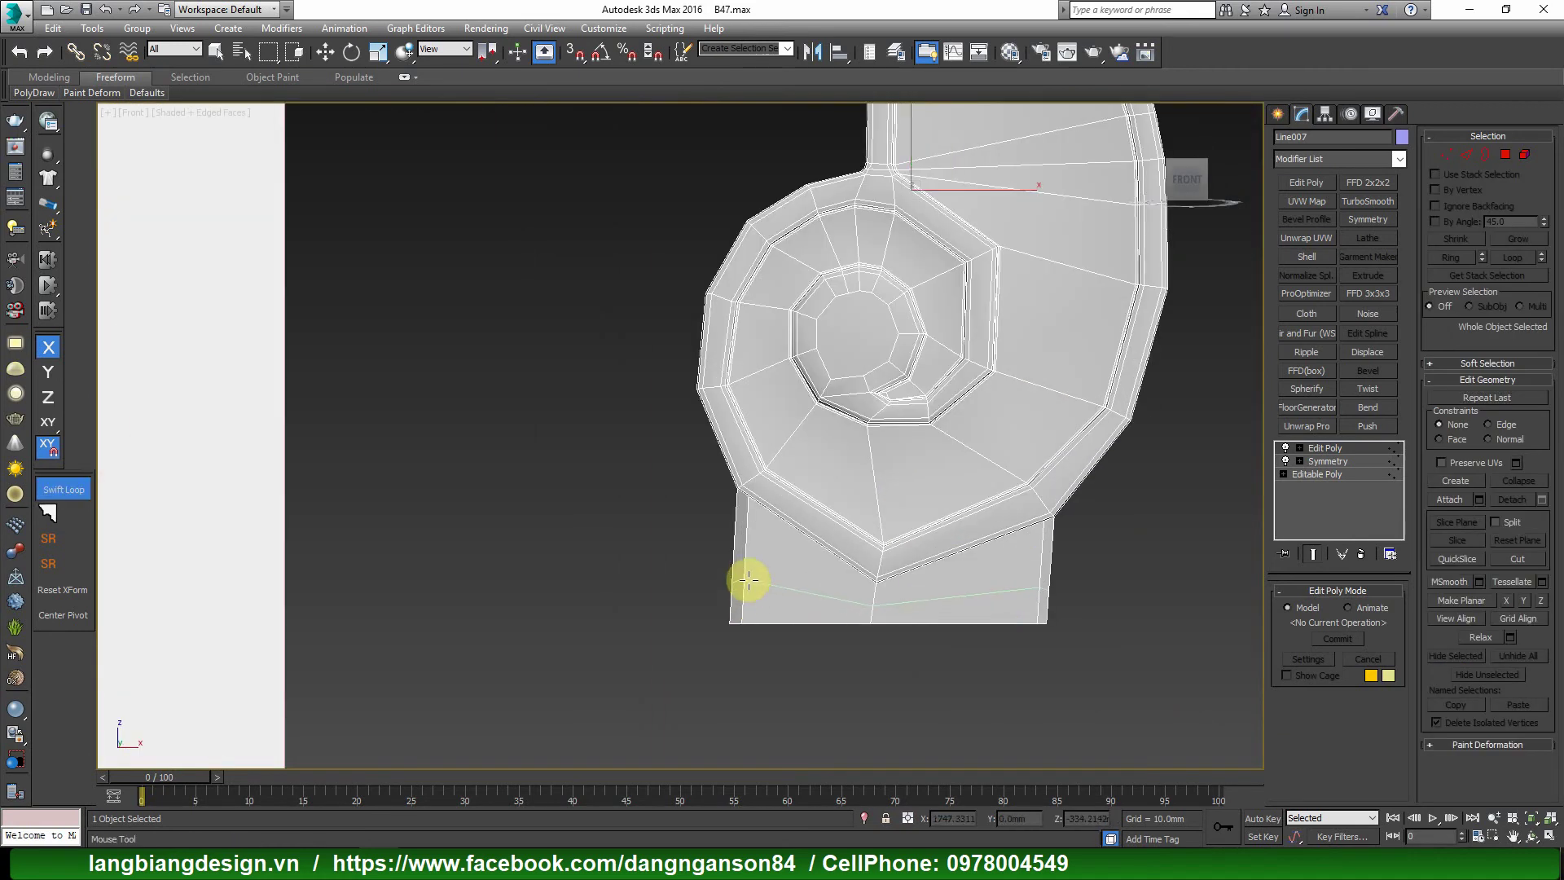
# Insert an edge loop near the foot's base and level it horizontally.
pyautogui.click(747, 574)
pyautogui.scroll(5, 855, 562)
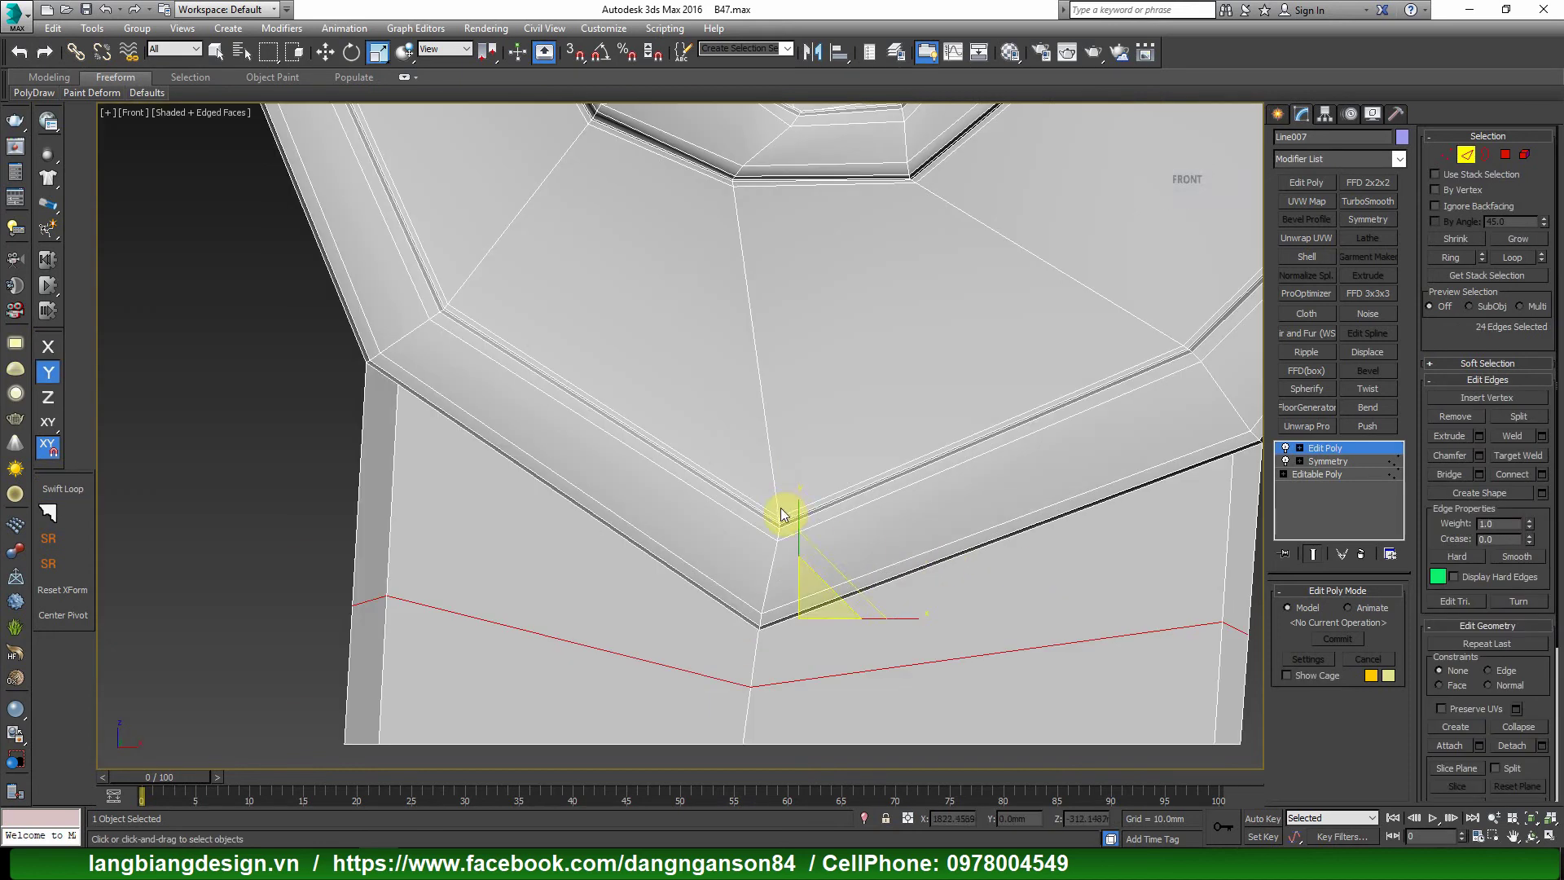
pyautogui.moveTo(801, 535)
pyautogui.mouseDown()
pyautogui.moveTo(806, 570)
pyautogui.moveTo(799, 513)
pyautogui.mouseUp()
pyautogui.press('w')
pyautogui.scroll(-3, 799, 519)
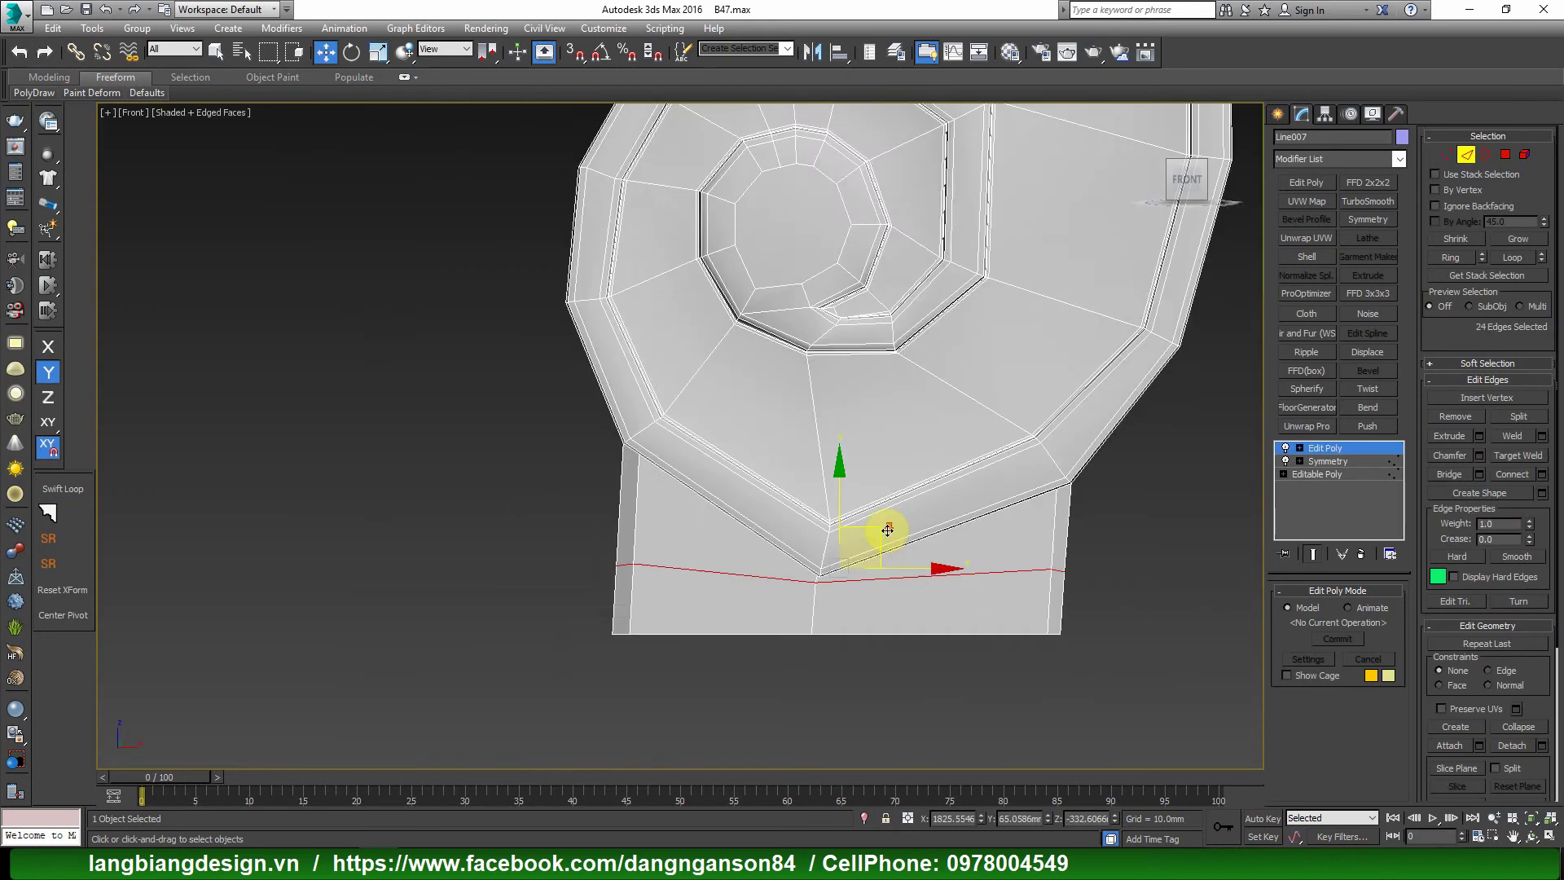
pyautogui.scroll(2, 873, 531)
# Select the four polygons on the underside of the leg's base.
pyautogui.press('4')
pyautogui.click(974, 600)
pyautogui.keyDown('ctrl'); pyautogui.click(728, 613); pyautogui.keyUp('ctrl')
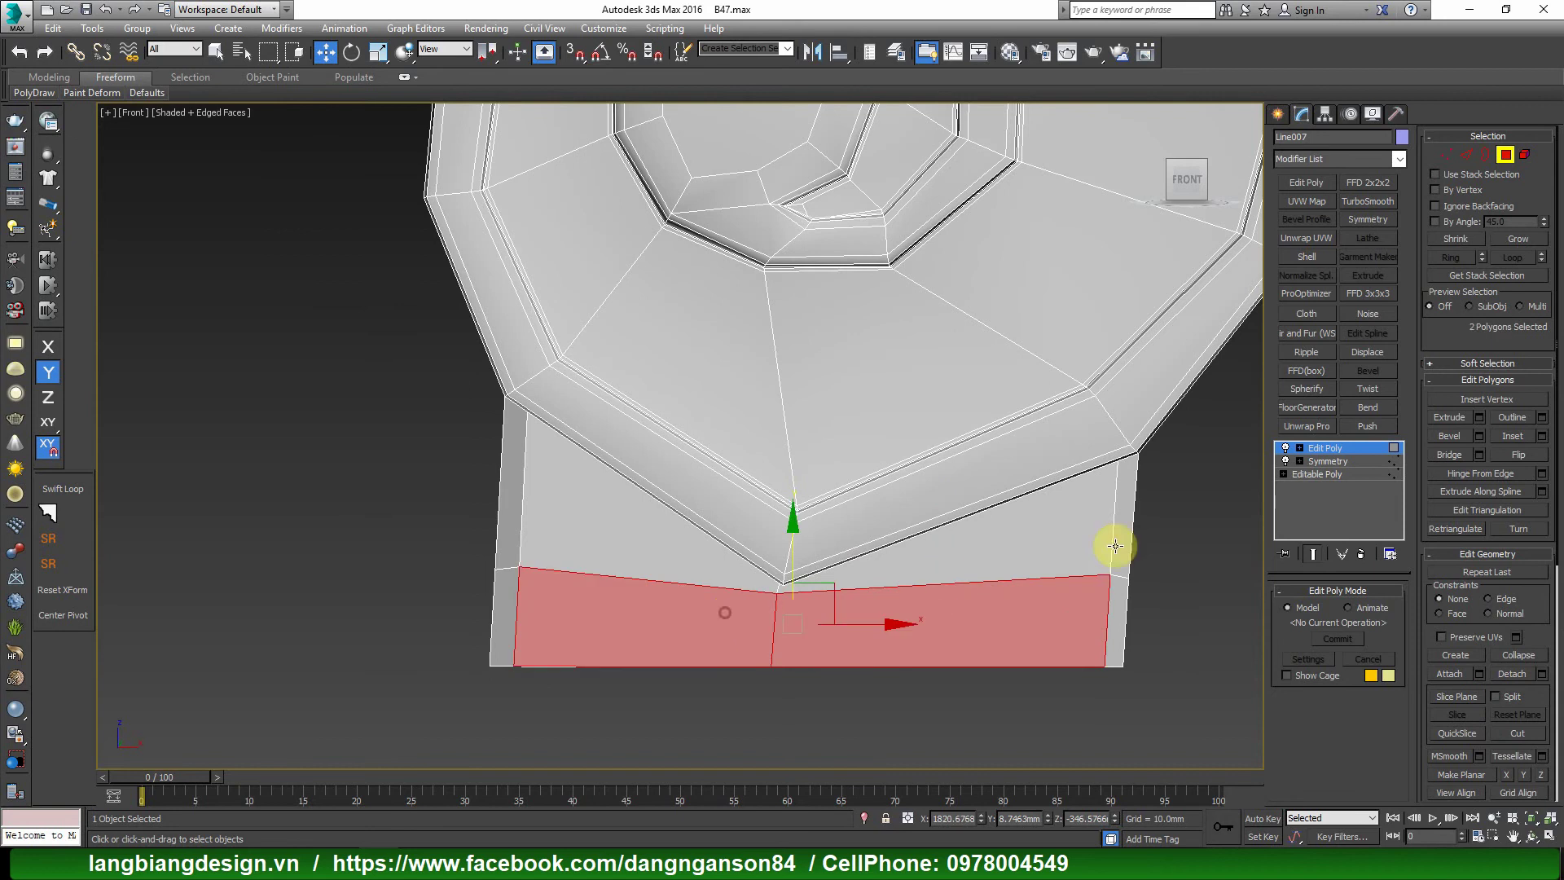
pyautogui.moveTo(1110, 541)
pyautogui.keyDown('alt'); pyautogui.mouseDown(button='middle')
pyautogui.moveTo(942, 559)
pyautogui.moveTo(1075, 551)
pyautogui.mouseUp(button='middle'); pyautogui.keyUp('alt')
pyautogui.scroll(-6, 1083, 495)
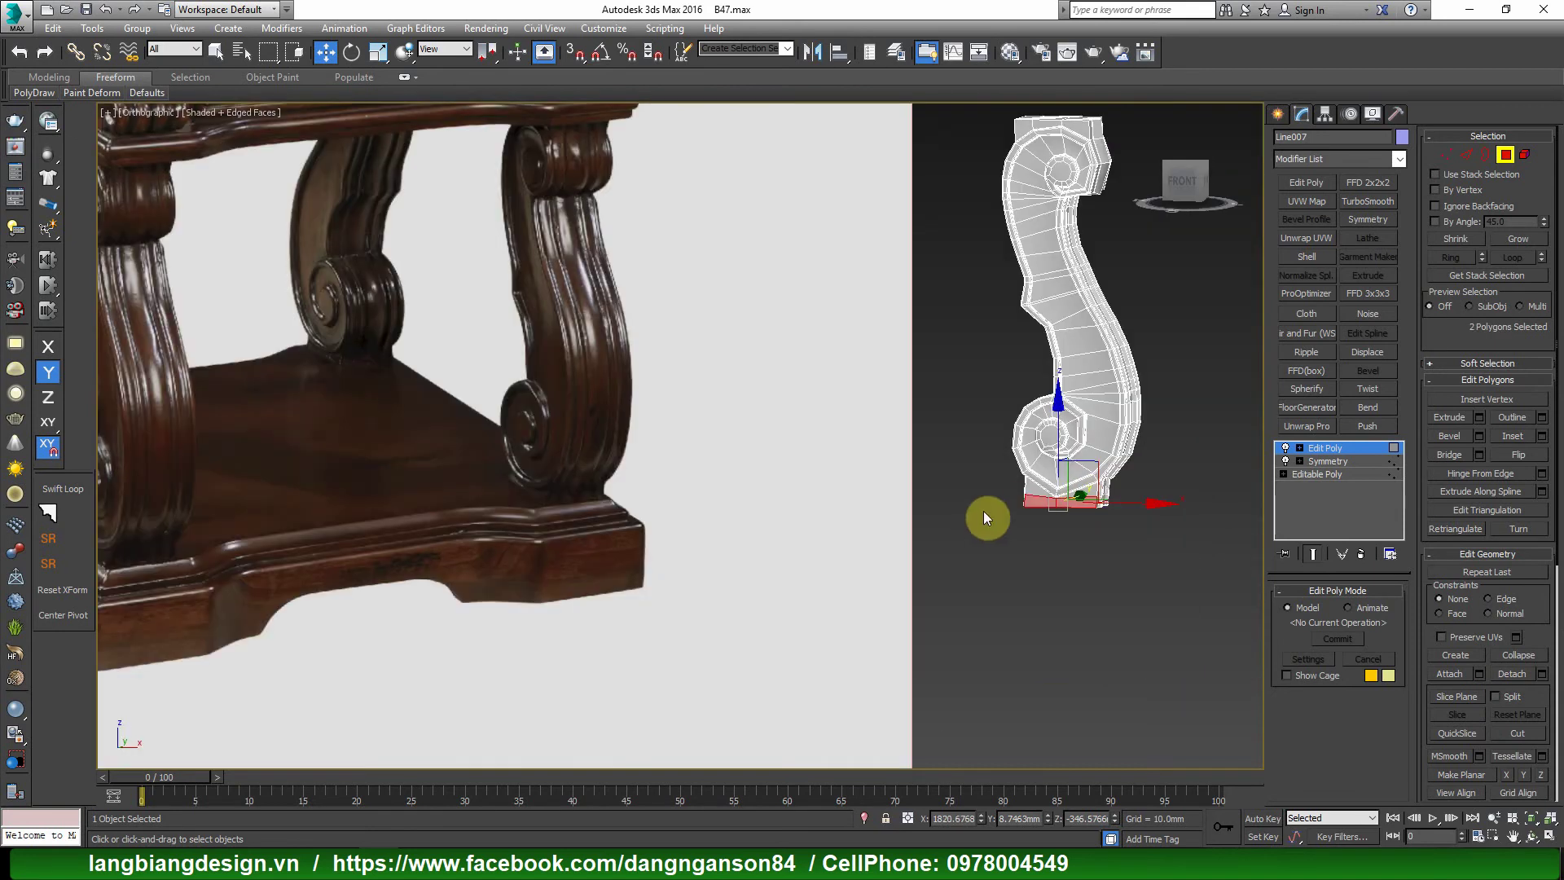
pyautogui.scroll(5, 596, 517)
pyautogui.scroll(-5, 598, 519)
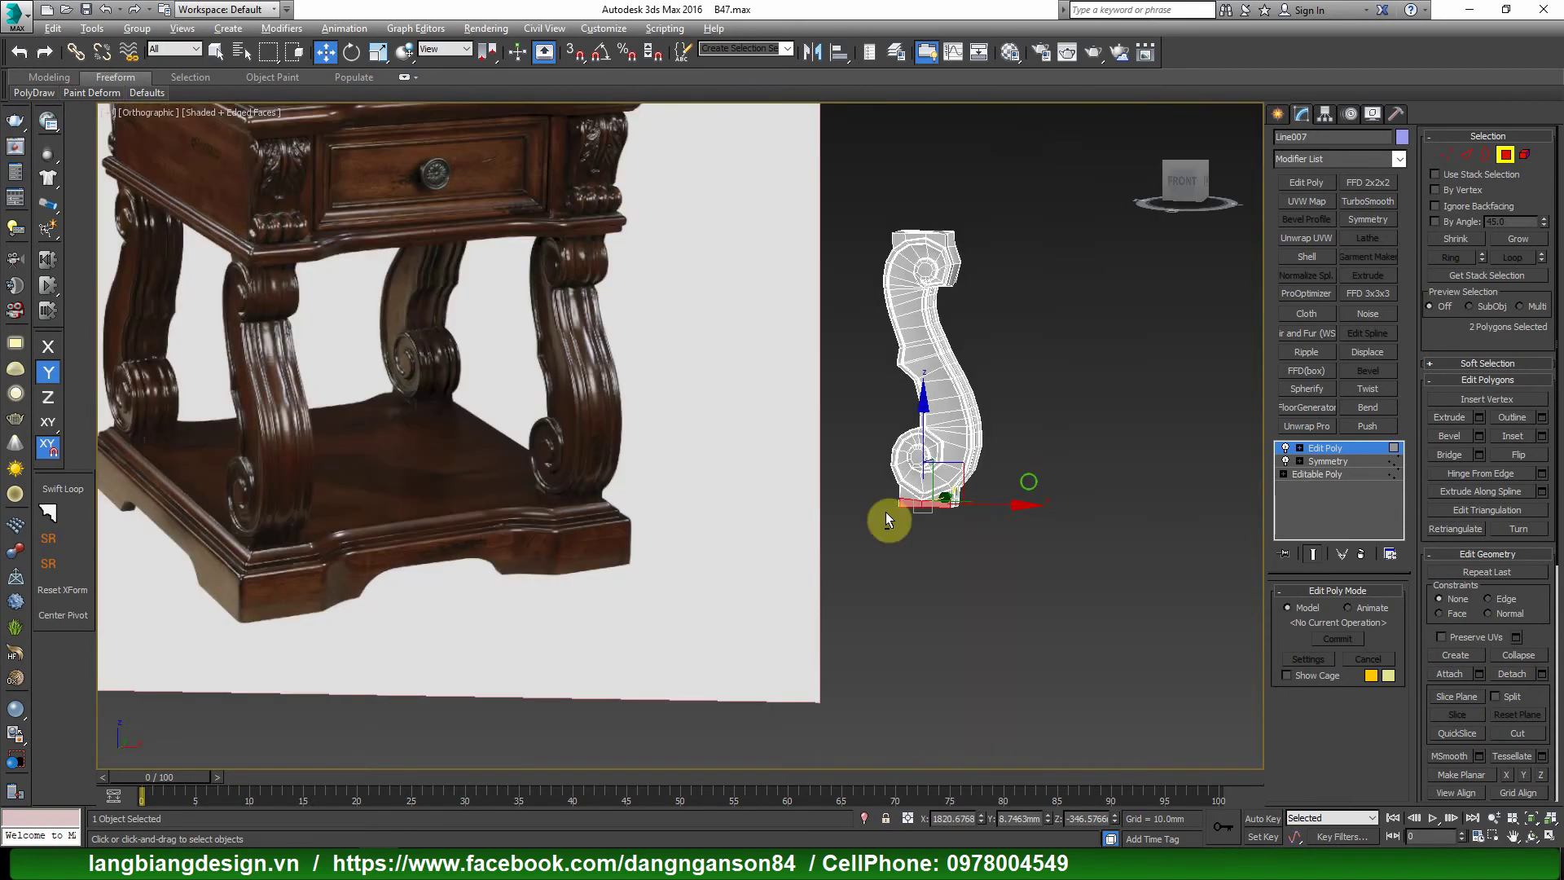
pyautogui.scroll(4, 936, 506)
pyautogui.keyDown('alt'); pyautogui.moveTo(886, 517); pyautogui.dragTo(1100, 489, button='middle'); pyautogui.keyUp('alt')
pyautogui.scroll(2, 1040, 583)
pyautogui.keyDown('ctrl'); pyautogui.click(1040, 583); pyautogui.keyUp('ctrl')
pyautogui.keyDown('ctrl'); pyautogui.click(1204, 551); pyautogui.keyUp('ctrl')
# Extrude the four bottom polygons downward about 14 mm to form a foot.
pyautogui.rightClick(1095, 489)
pyautogui.click(929, 533)
pyautogui.moveTo(929, 533)
pyautogui.keyDown('alt'); pyautogui.mouseDown(button='middle')
pyautogui.moveTo(1017, 542)
pyautogui.moveTo(816, 527)
pyautogui.mouseUp(button='middle'); pyautogui.keyUp('alt')
pyautogui.moveTo(697, 470); pyautogui.dragTo(776, 645)
pyautogui.click(688, 493)
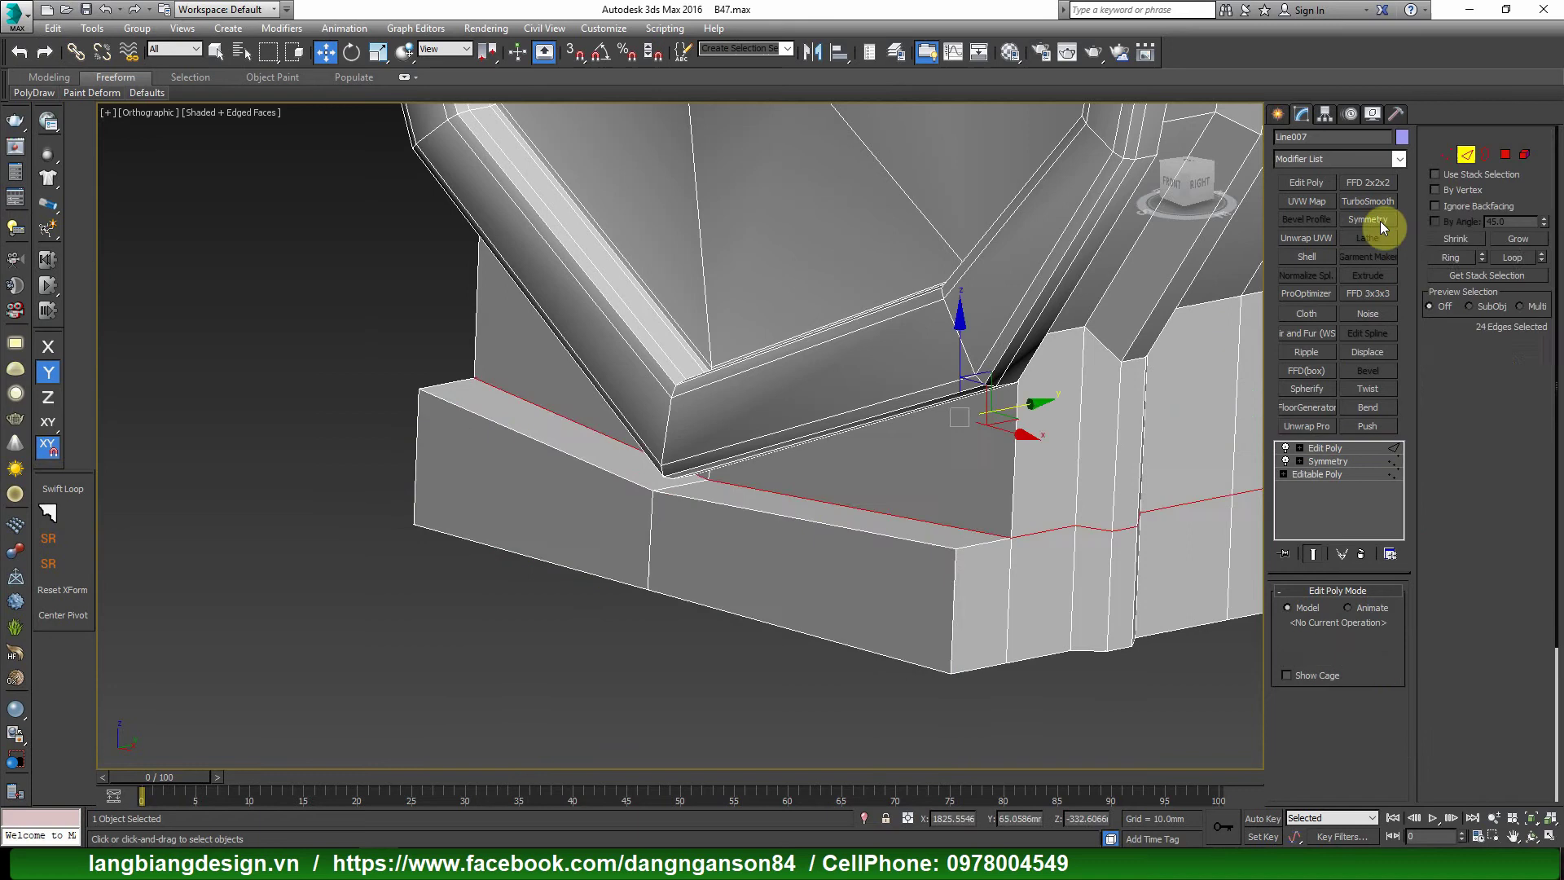
pyautogui.click(1367, 200)
pyautogui.keyDown('alt'); pyautogui.moveTo(1163, 272); pyautogui.dragTo(961, 430, button='middle'); pyautogui.keyUp('alt')
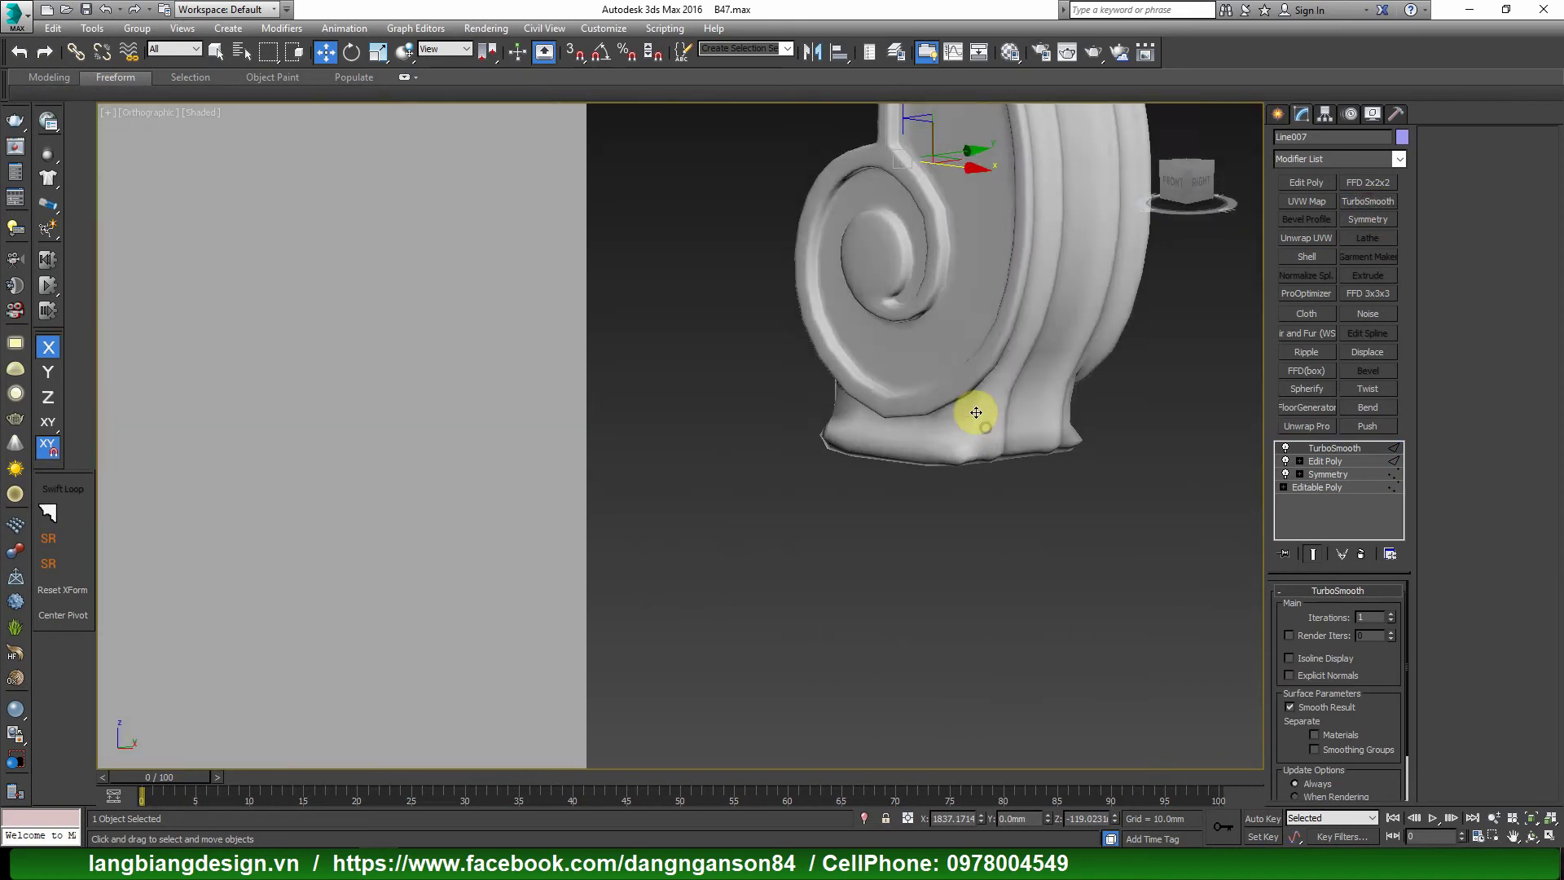
pyautogui.scroll(5, 978, 411)
pyautogui.click(1391, 614)
pyautogui.moveTo(1249, 593)
pyautogui.keyDown('alt'); pyautogui.mouseDown(button='middle')
pyautogui.moveTo(1038, 508)
pyautogui.moveTo(1104, 499)
pyautogui.moveTo(1152, 465)
pyautogui.moveTo(1198, 468)
pyautogui.moveTo(1116, 628)
pyautogui.moveTo(1053, 600)
pyautogui.moveTo(1100, 562)
pyautogui.mouseUp(button='middle'); pyautogui.keyUp('alt')
pyautogui.scroll(3, 1096, 632)
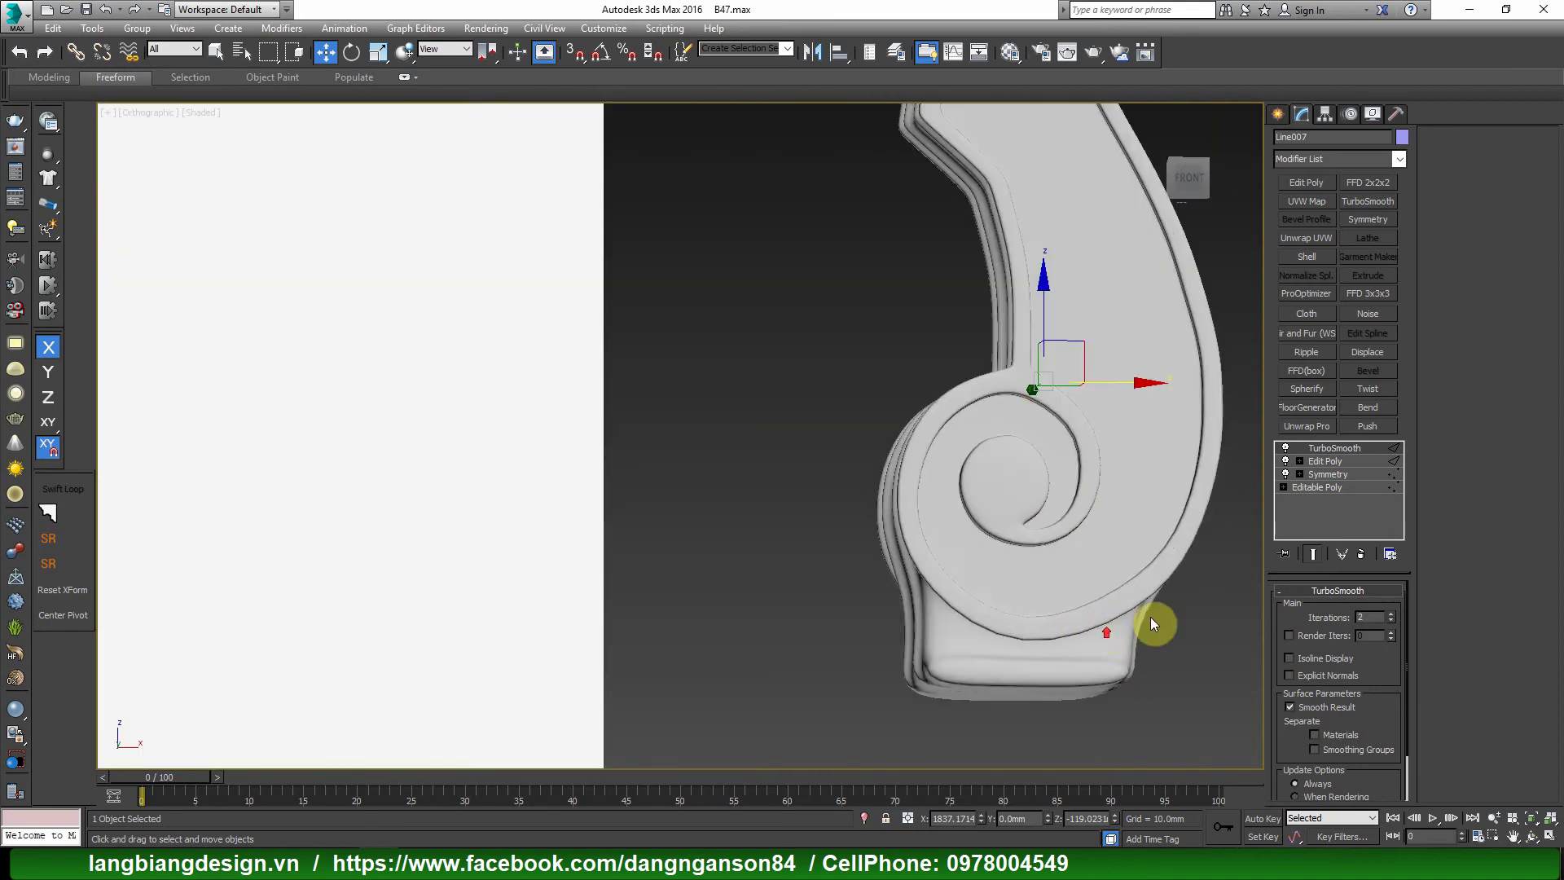
pyautogui.press('F4')
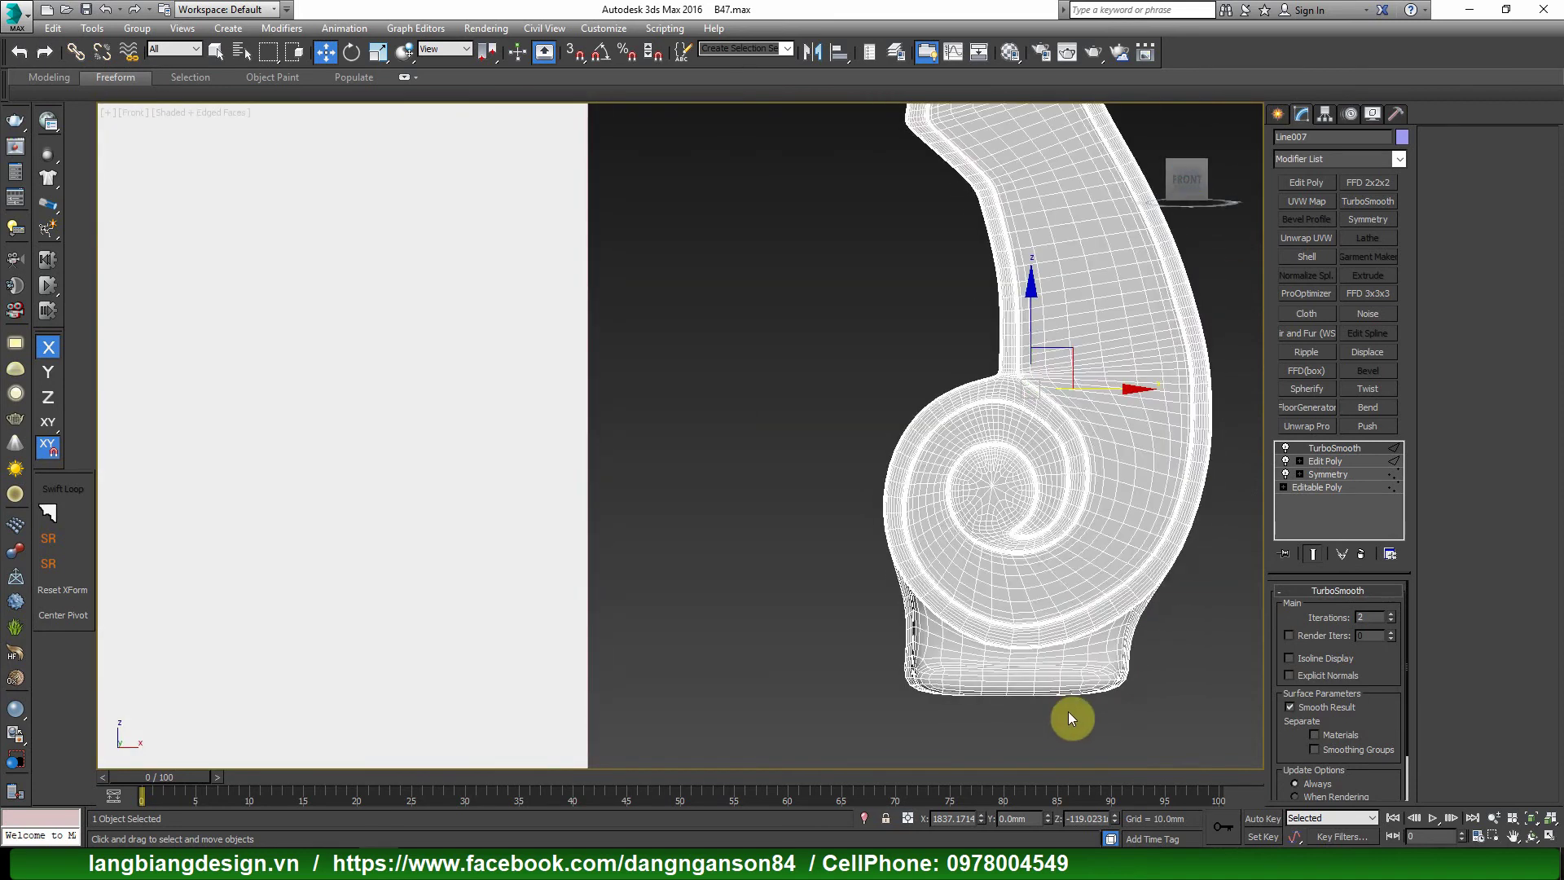
pyautogui.press('f')
pyautogui.scroll(3, 1068, 711)
pyautogui.click(1355, 557)
# Select the vertex row where the scroll meets the foot, nudge it slightly up, and exit vertex mode.
pyautogui.press('1')
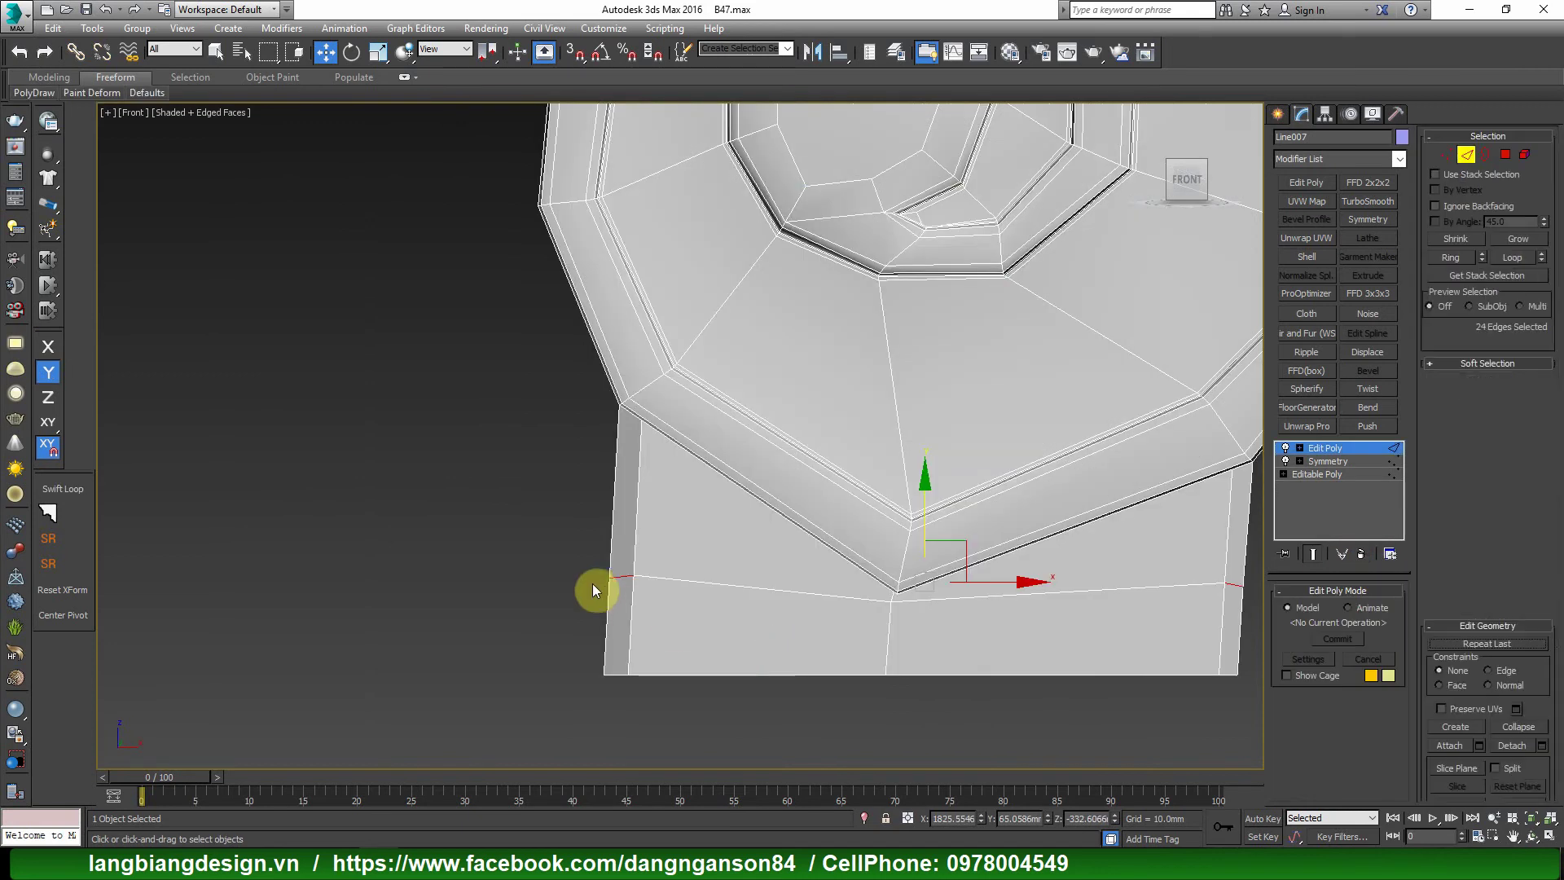
pyautogui.moveTo(754, 683); pyautogui.dragTo(756, 685)
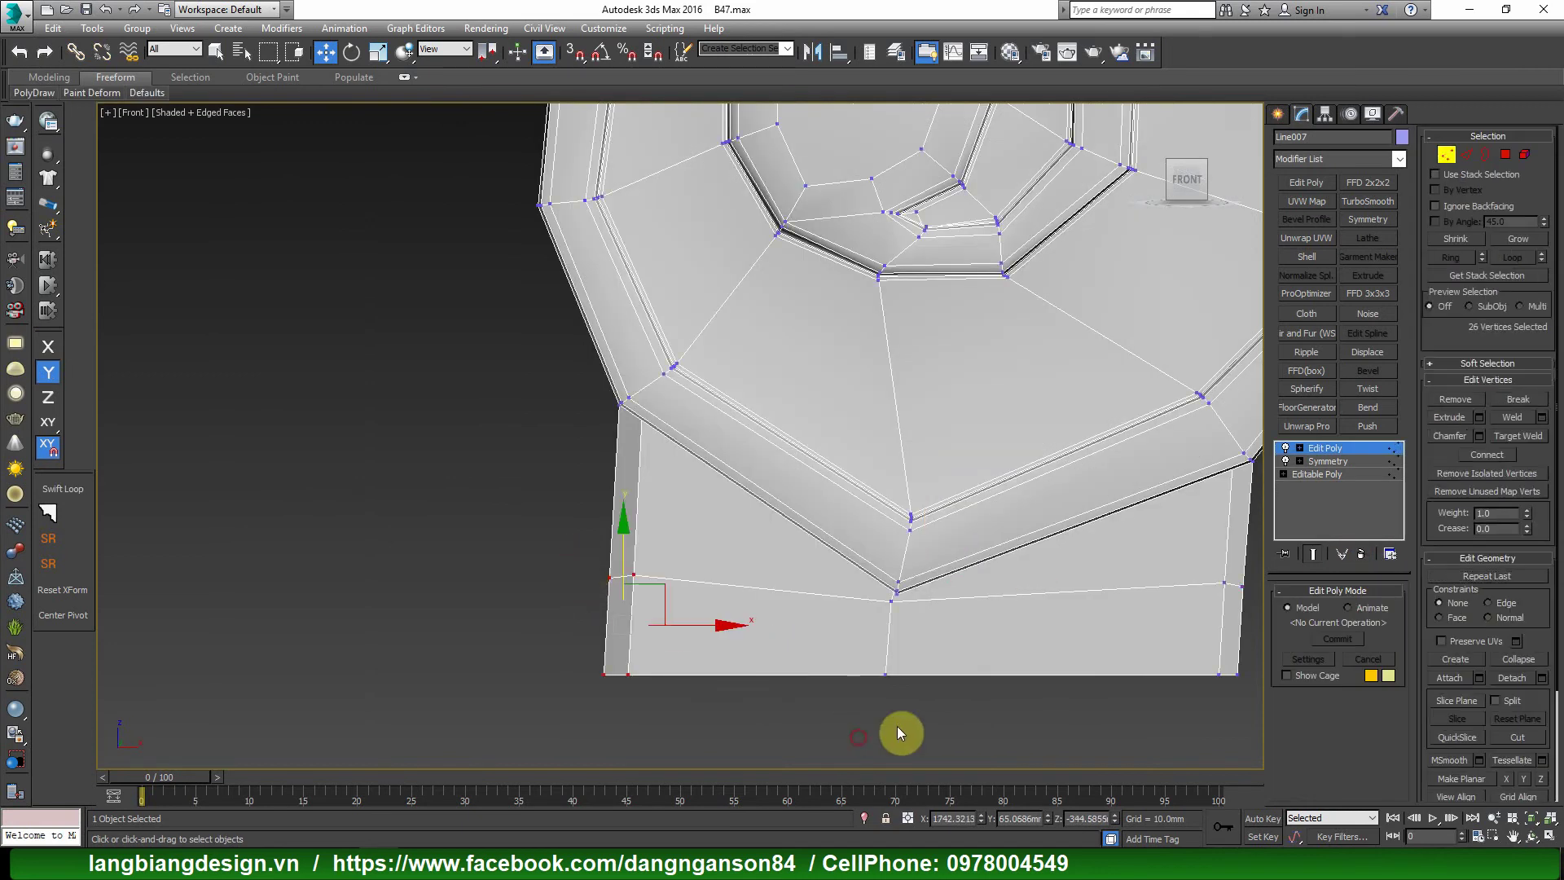
pyautogui.keyDown('ctrl'); pyautogui.moveTo(946, 612); pyautogui.dragTo(954, 602); pyautogui.keyUp('ctrl')
pyautogui.keyDown('ctrl'); pyautogui.moveTo(1050, 718); pyautogui.dragTo(1262, 570); pyautogui.keyUp('ctrl')
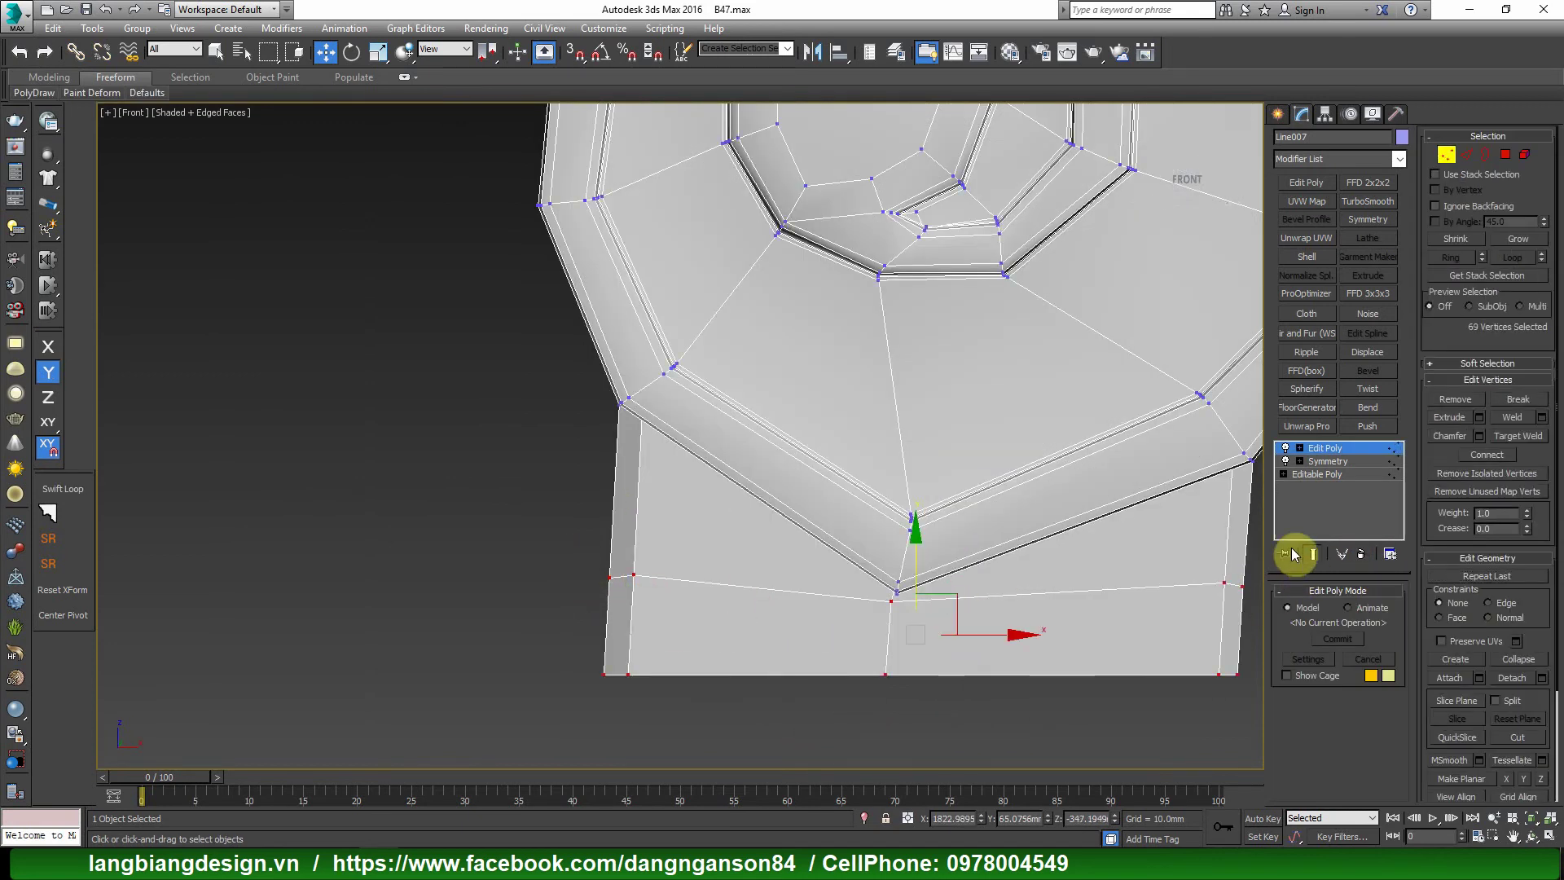
pyautogui.moveTo(912, 572); pyautogui.dragTo(911, 572)
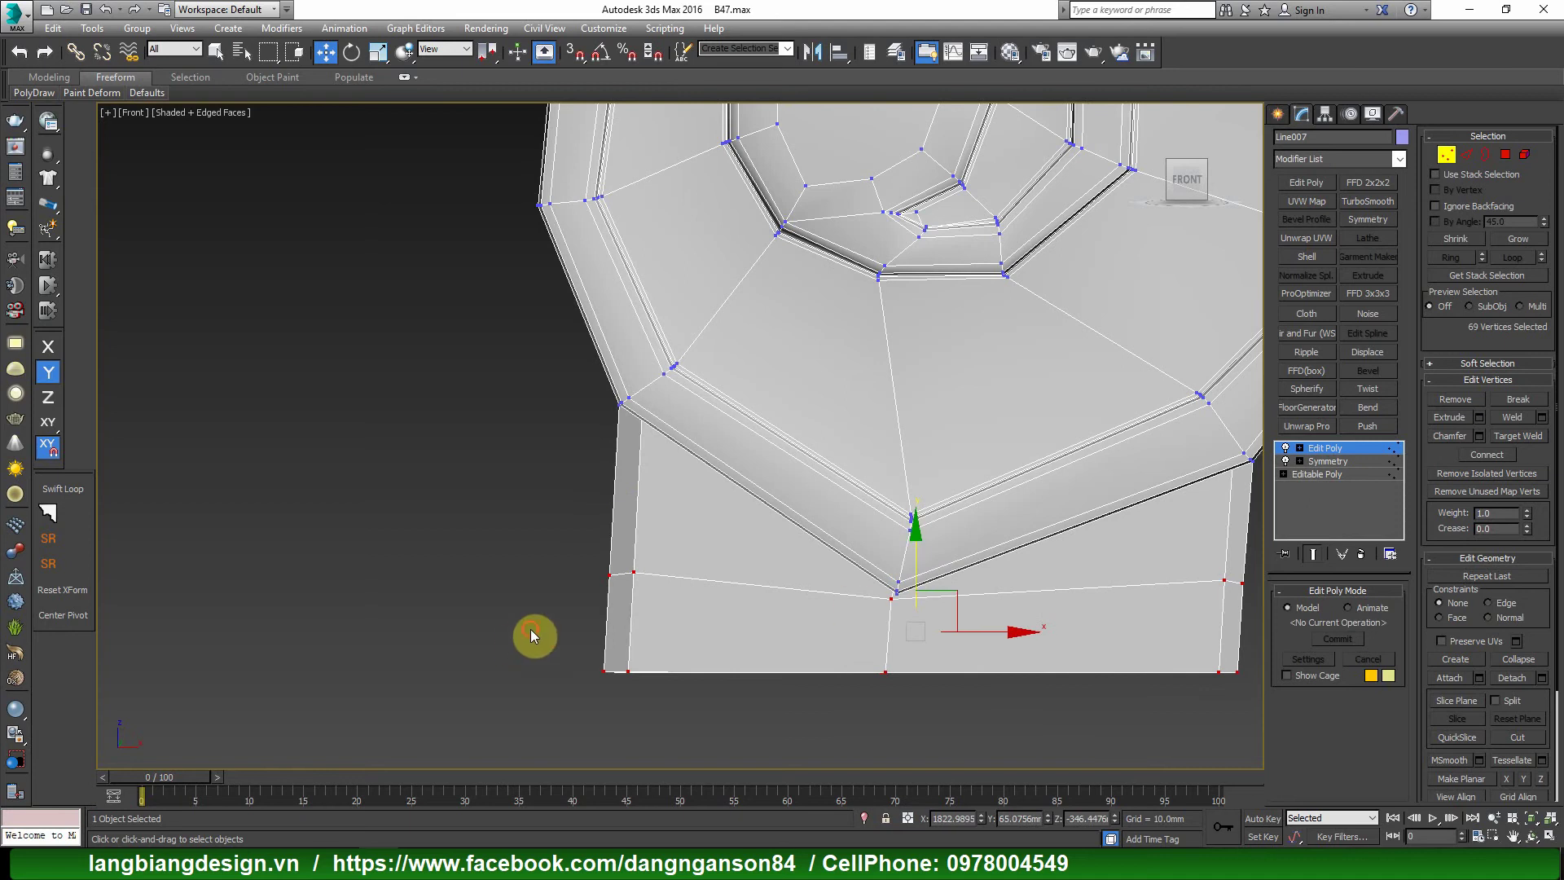
pyautogui.keyDown('alt'); pyautogui.moveTo(531, 634); pyautogui.dragTo(924, 560); pyautogui.keyUp('alt')
pyautogui.scroll(-5, 1065, 524)
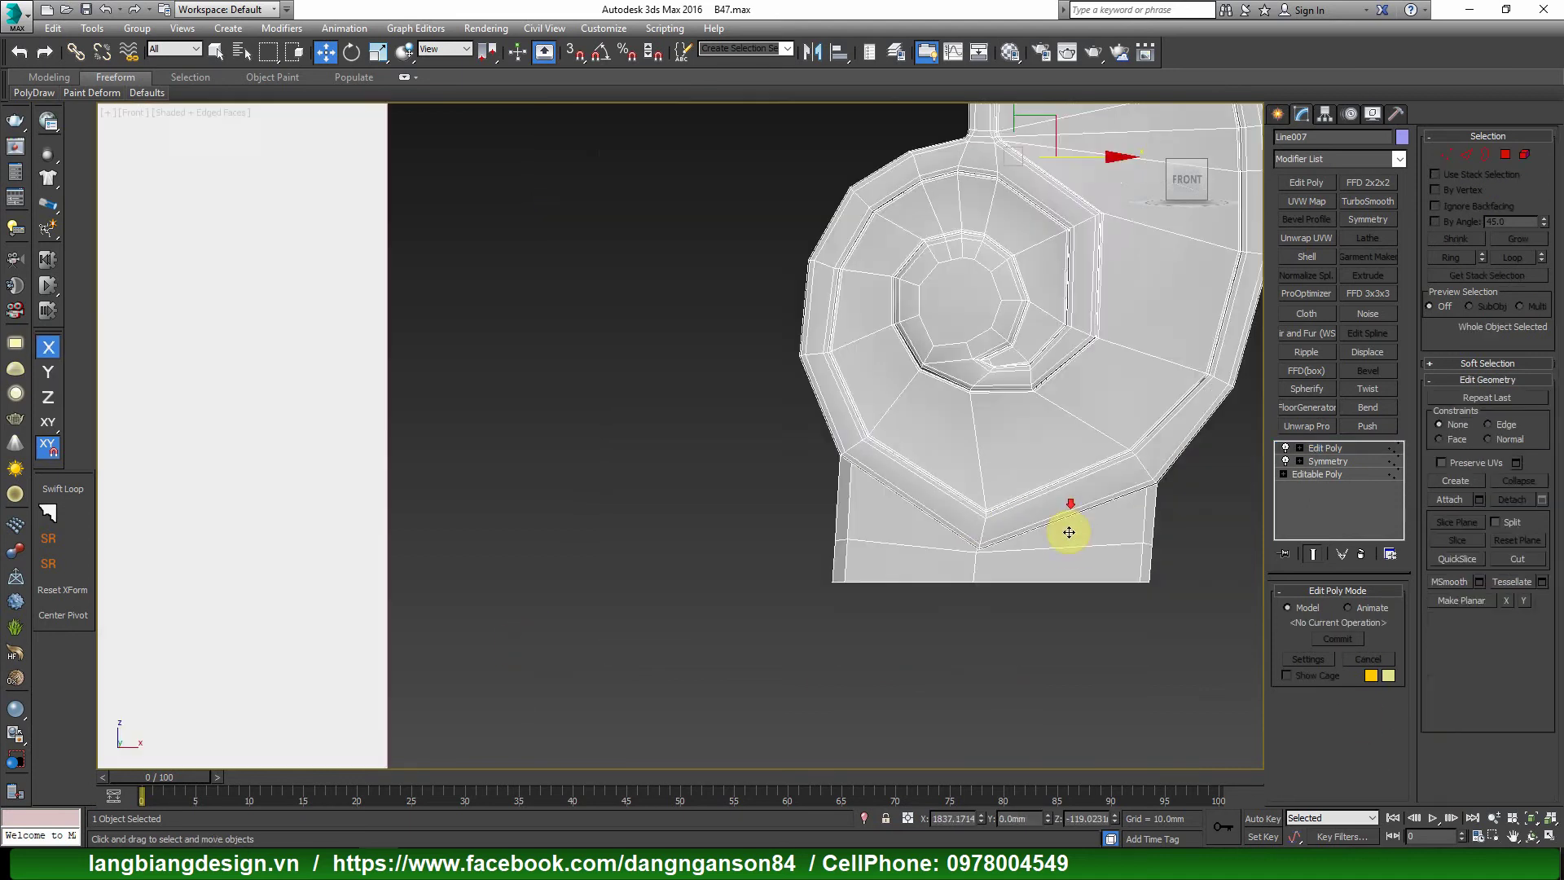
pyautogui.press('1')
pyautogui.scroll(-3, 1096, 325)
pyautogui.keyDown('alt'); pyautogui.moveTo(1117, 319); pyautogui.dragTo(1075, 433, button='middle'); pyautogui.keyUp('alt')
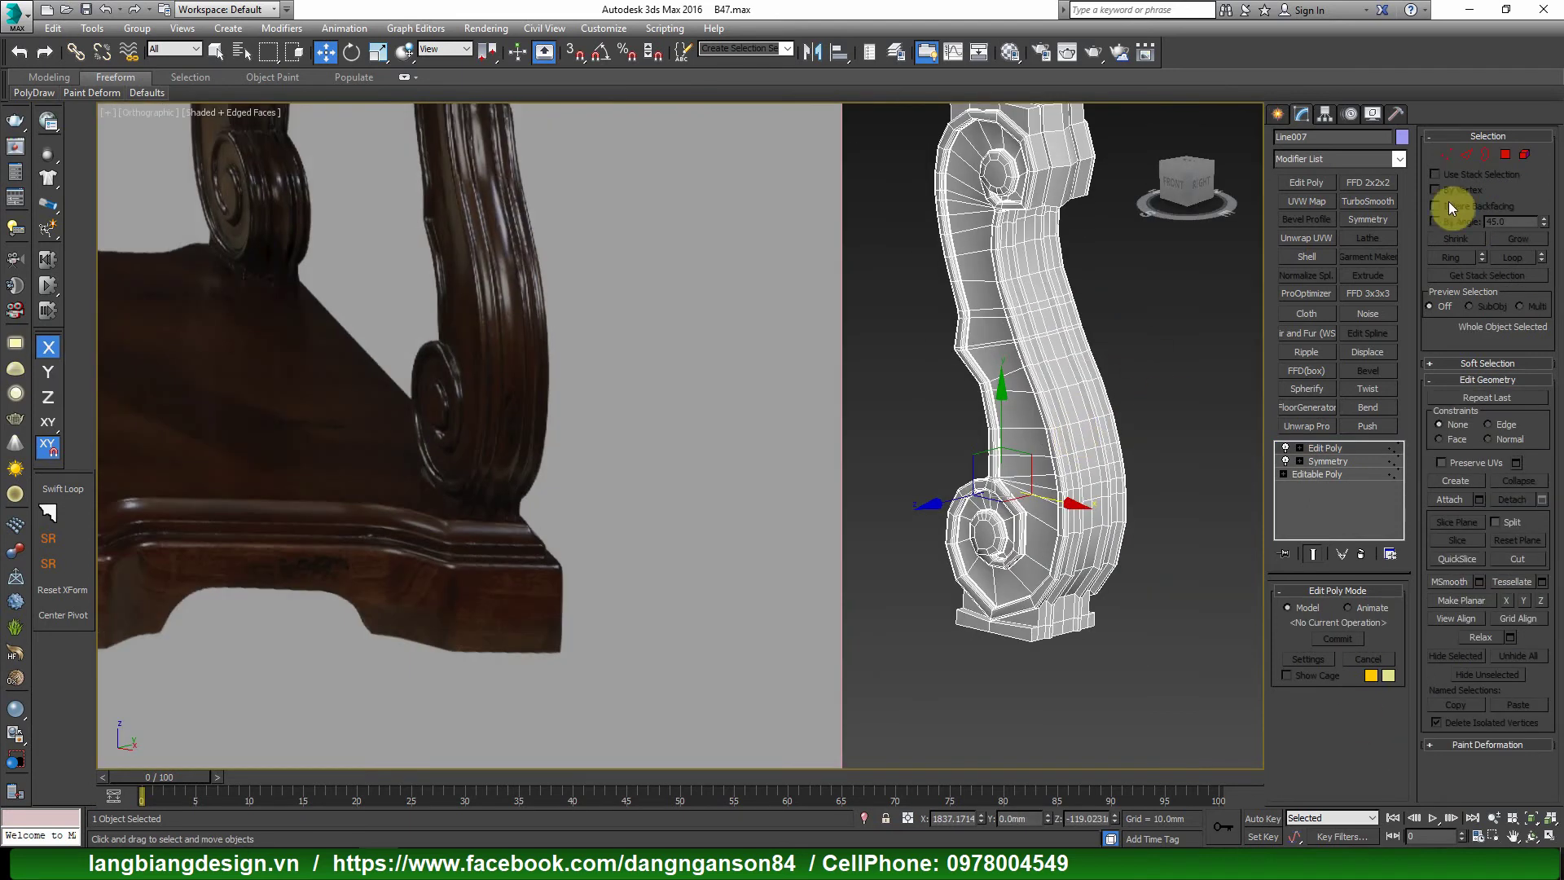
# Preview the leg with TurboSmooth at 2 iterations against the reference.
pyautogui.click(1391, 202)
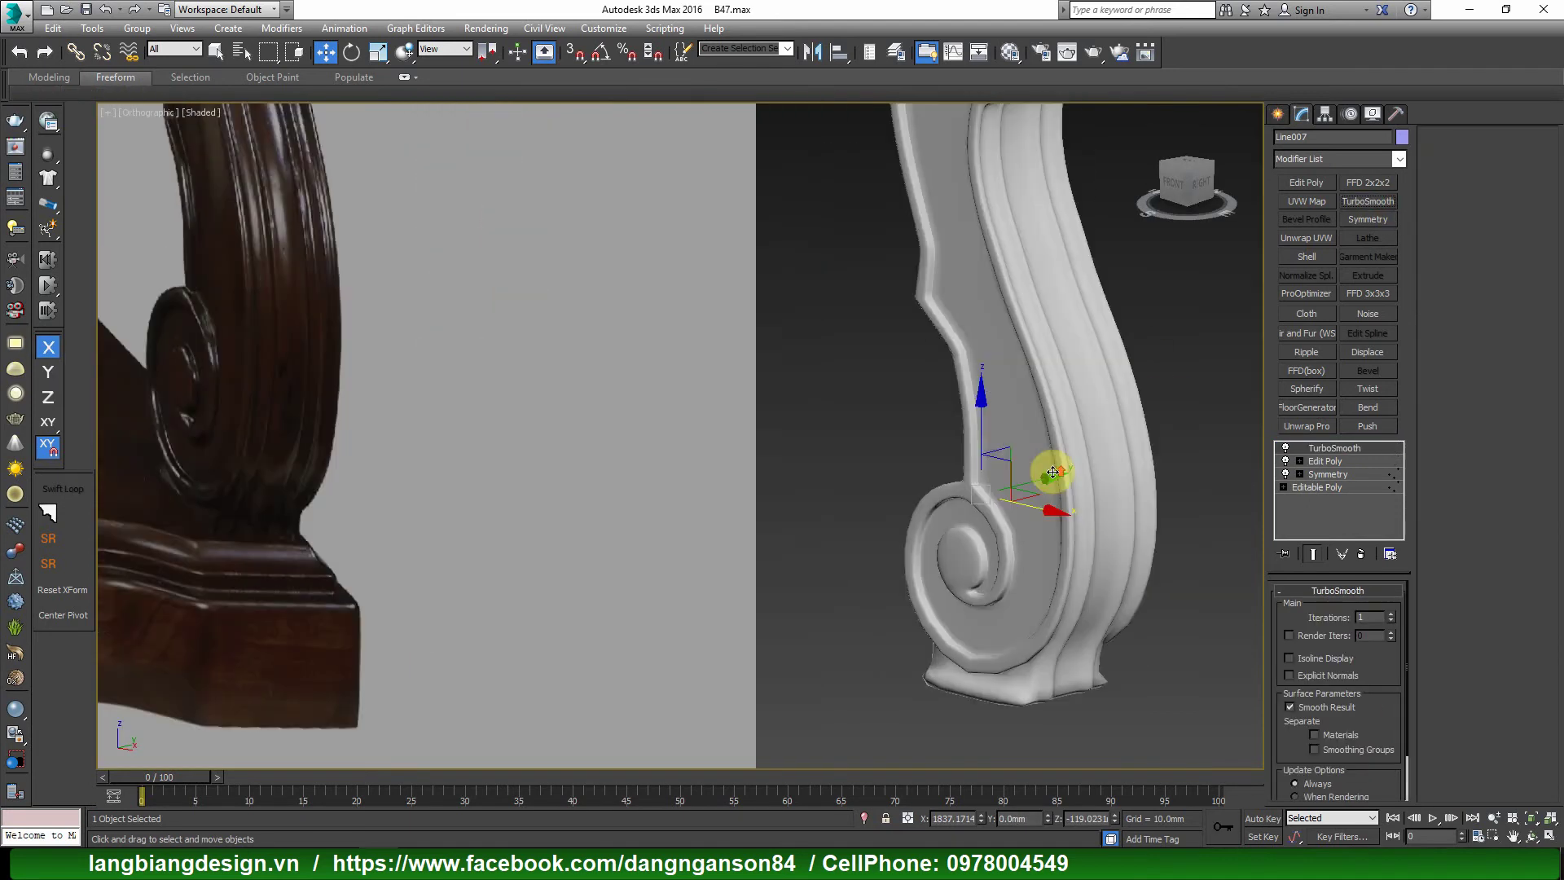
pyautogui.click(1391, 615)
pyautogui.moveTo(1130, 613)
pyautogui.keyDown('alt'); pyautogui.mouseDown(button='middle')
pyautogui.moveTo(1126, 598)
pyautogui.moveTo(1160, 598)
pyautogui.moveTo(1127, 614)
pyautogui.mouseUp(button='middle'); pyautogui.keyUp('alt')
pyautogui.scroll(-4, 1102, 368)
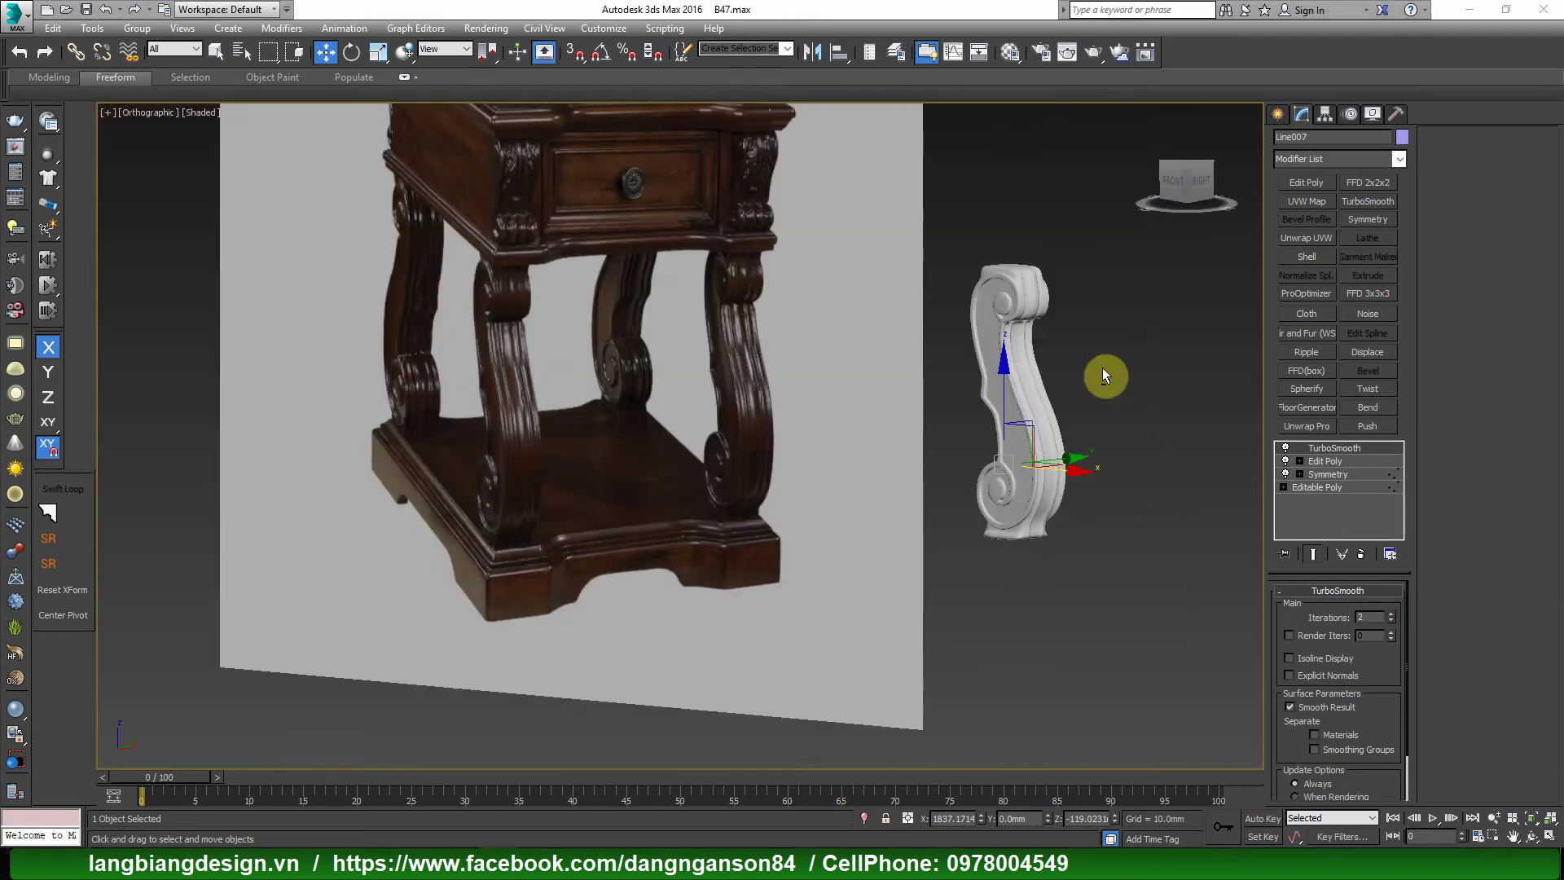
pyautogui.scroll(5, 1101, 372)
pyautogui.keyDown('alt'); pyautogui.moveTo(1092, 419); pyautogui.dragTo(1082, 443, button='middle'); pyautogui.keyUp('alt')
# Delete the TurboSmooth and convert the leg to an Editable Poly.
pyautogui.click(1360, 554)
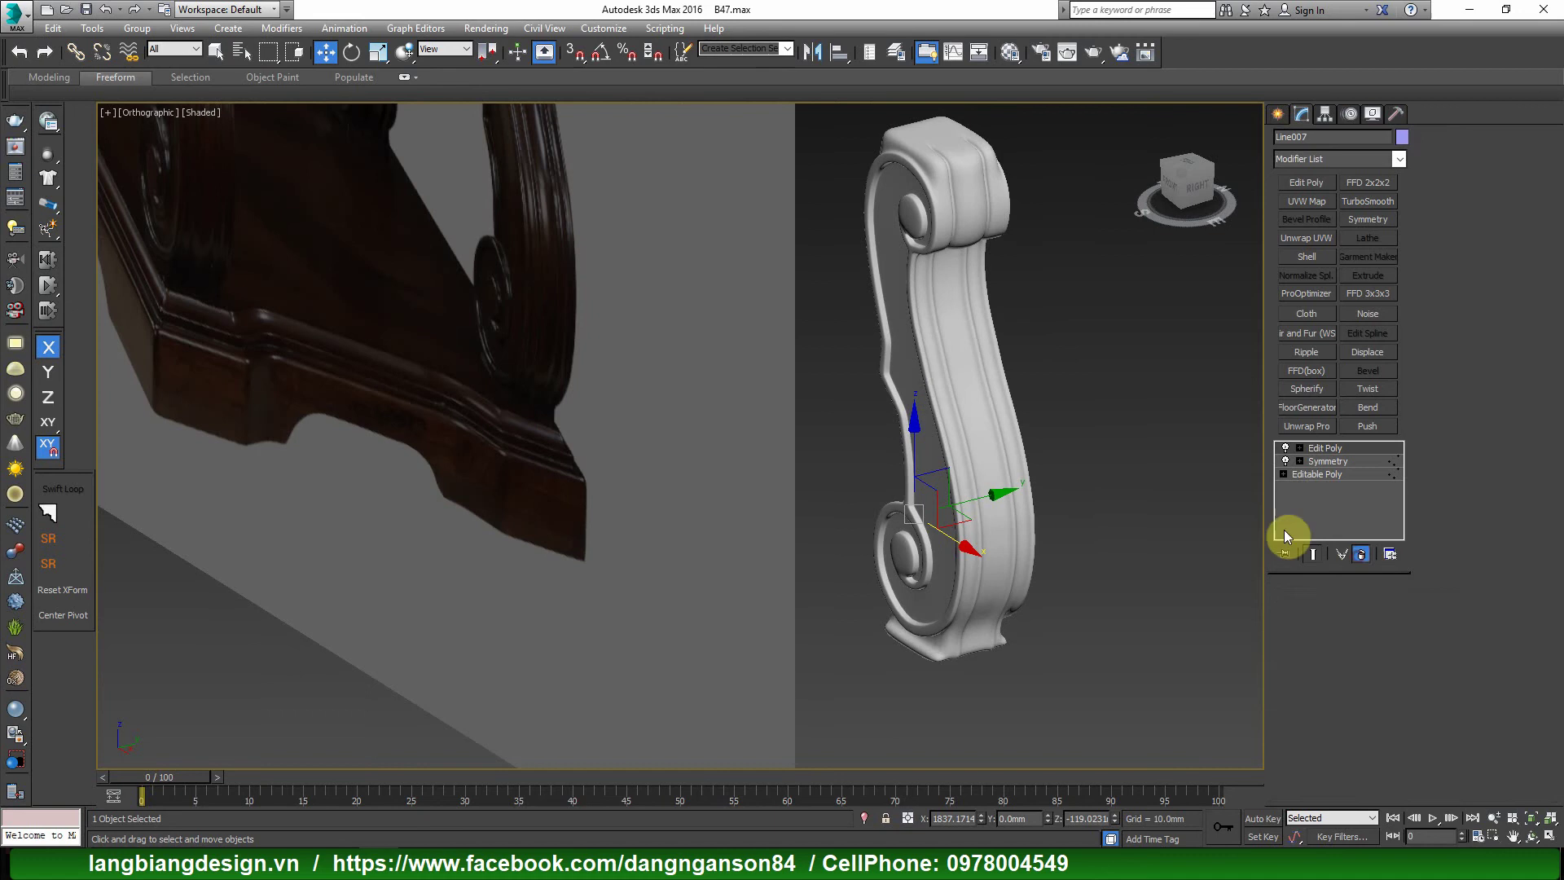
pyautogui.rightClick(971, 414)
pyautogui.moveTo(1005, 567)
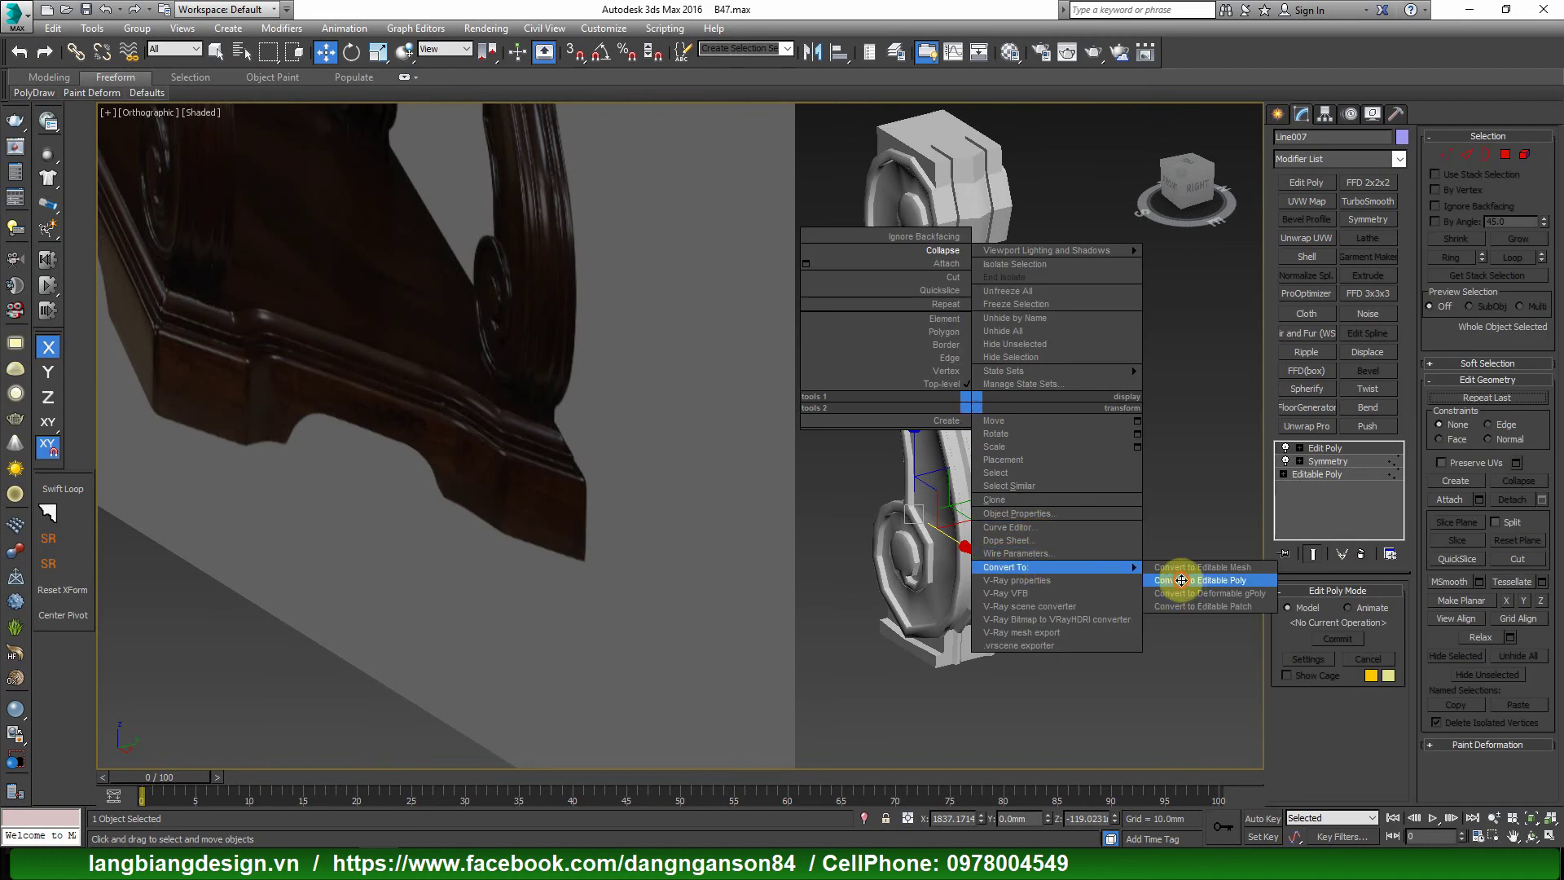
pyautogui.click(1181, 580)
pyautogui.press('F4')
pyautogui.scroll(4, 1012, 548)
pyautogui.scroll(-5, 970, 534)
# Unhide all objects to bring back the drawer top and plinth base.
pyautogui.scroll(-3, 1058, 562)
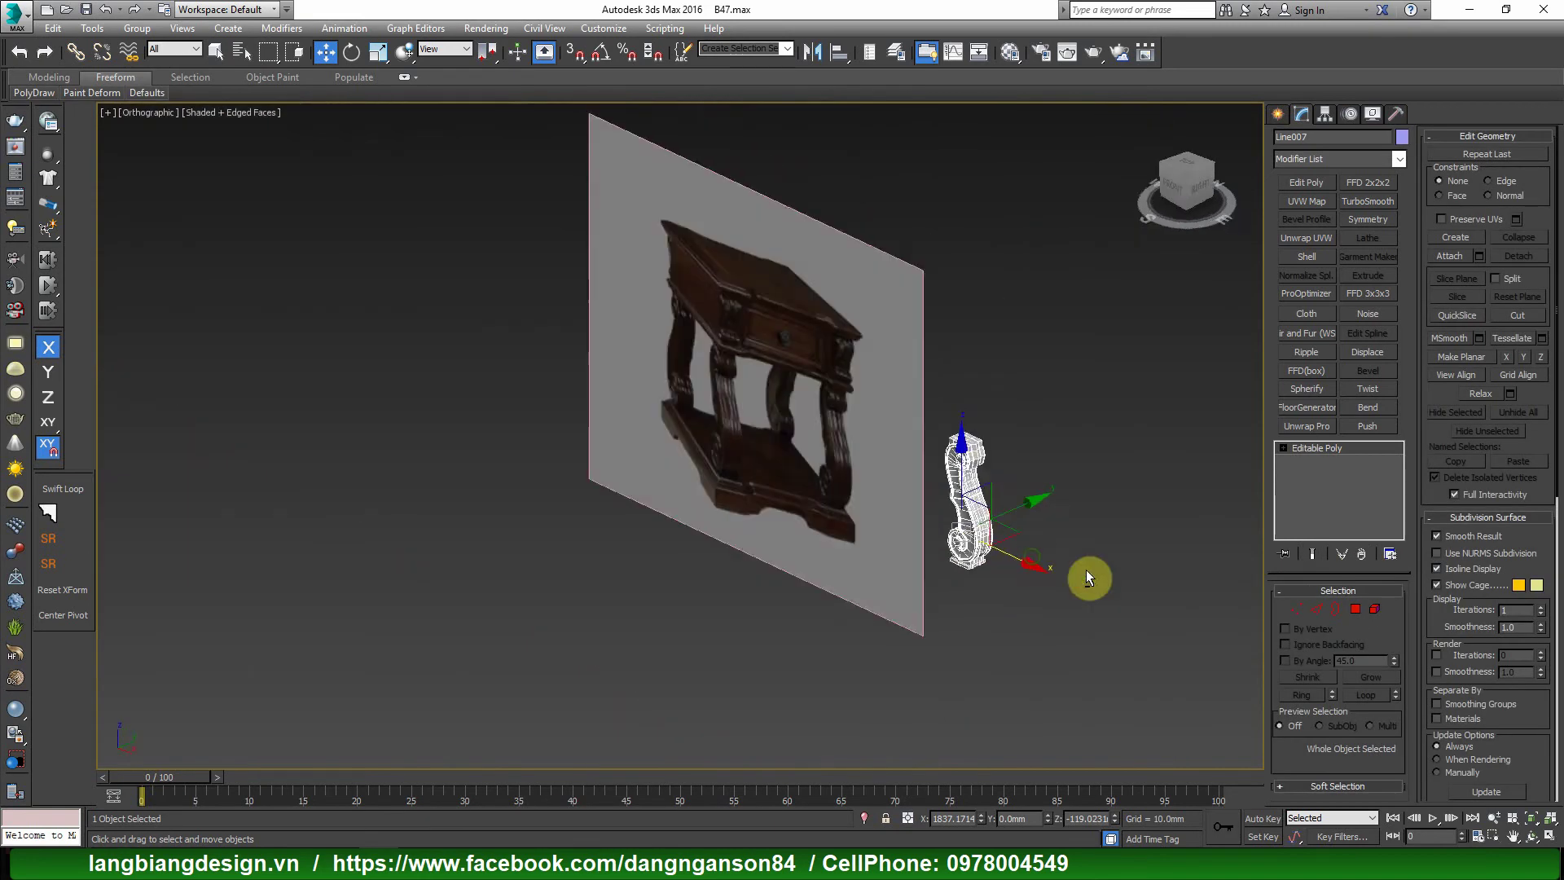
pyautogui.keyDown('alt'); pyautogui.moveTo(1086, 571); pyautogui.dragTo(1003, 827, button='middle'); pyautogui.keyUp('alt')
pyautogui.rightClick(977, 505)
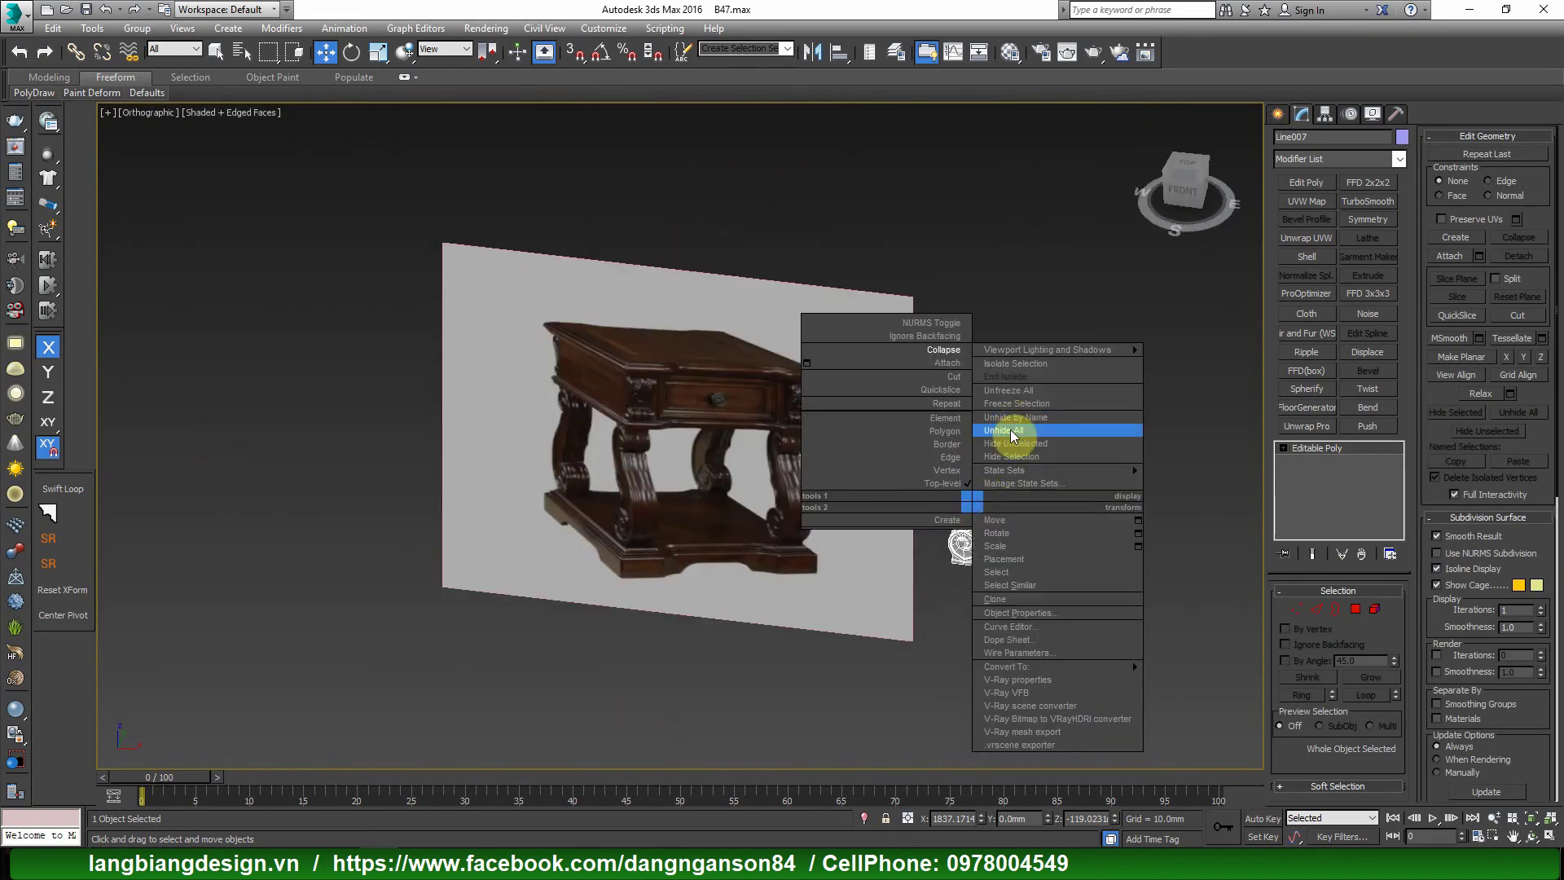
pyautogui.click(1012, 419)
pyautogui.scroll(-3, 1026, 423)
pyautogui.scroll(6, 931, 572)
pyautogui.keyDown('alt'); pyautogui.moveTo(908, 571); pyautogui.dragTo(896, 587, button='middle'); pyautogui.keyUp('alt')
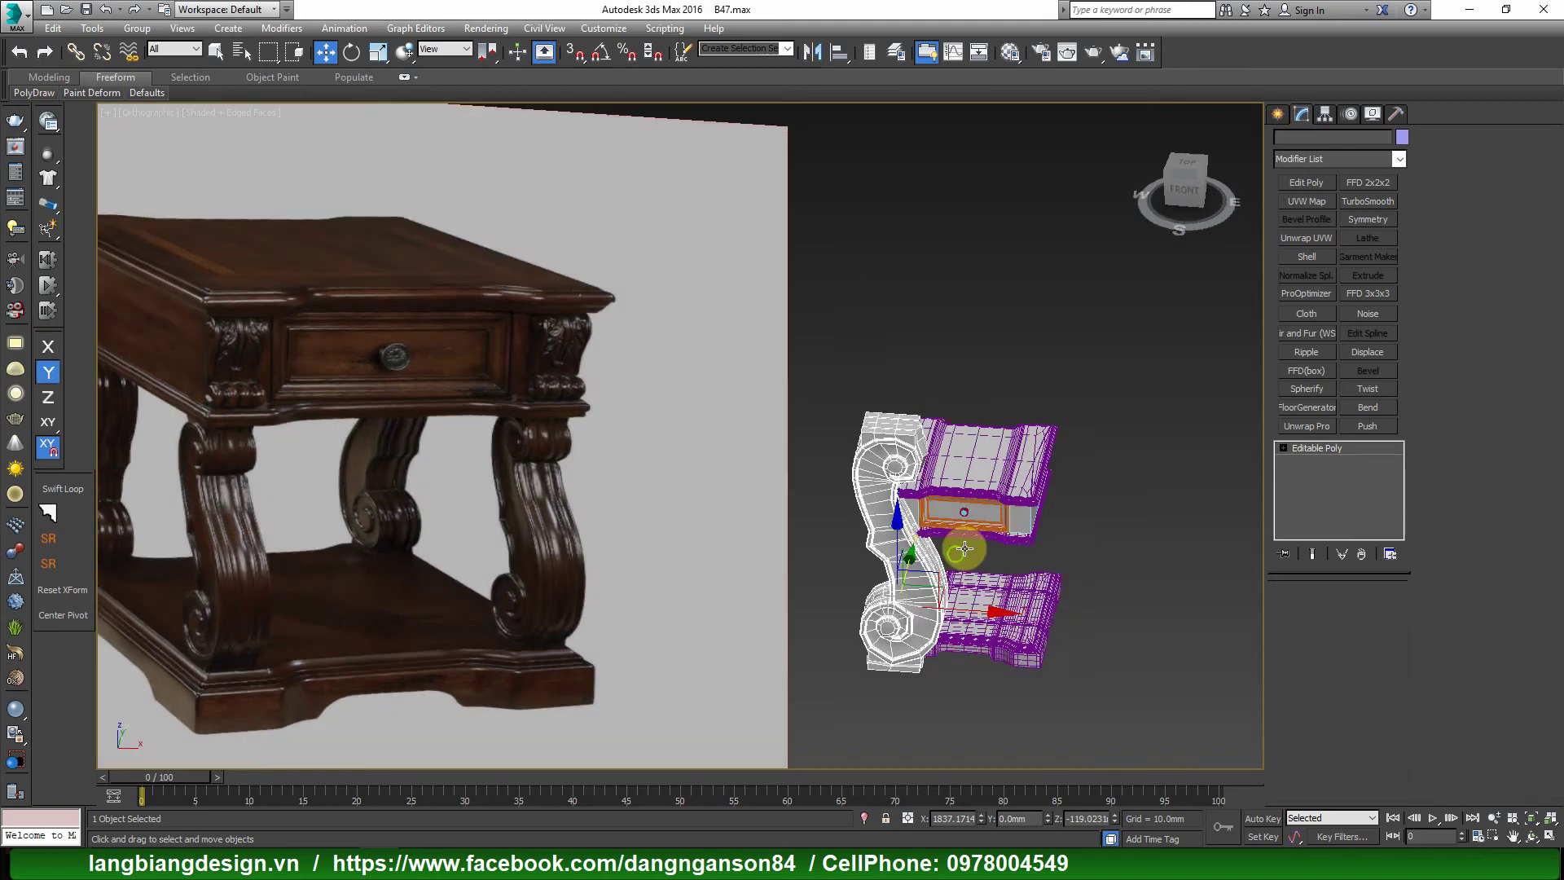
pyautogui.scroll(3, 896, 586)
# In front view, move the leg to sit right under the drawer top.
pyautogui.press('r')
pyautogui.scroll(-2, 878, 603)
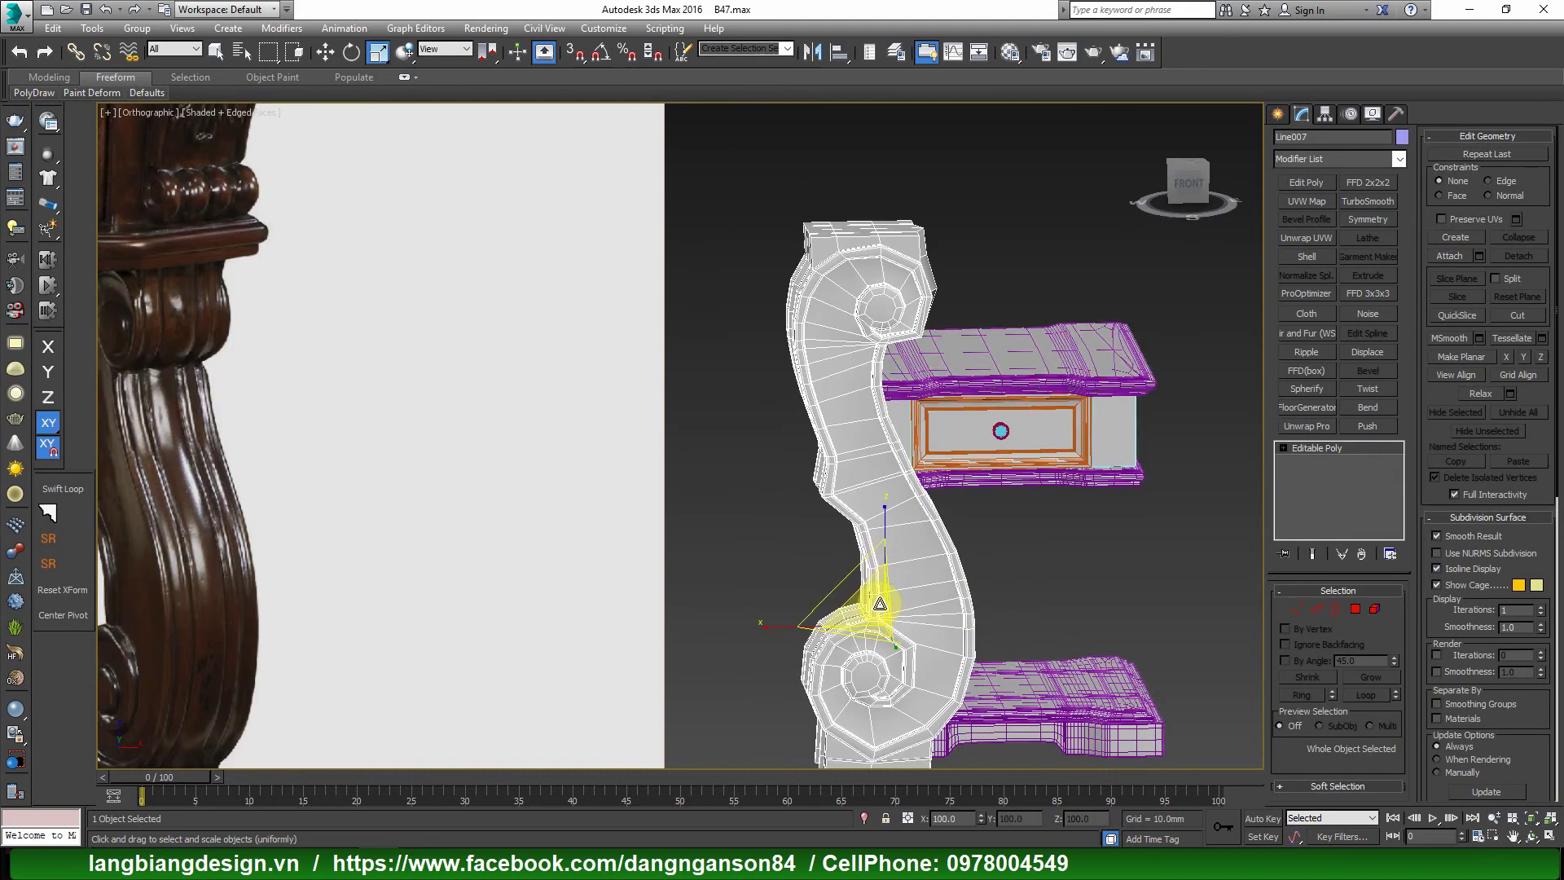
pyautogui.scroll(-4, 863, 636)
pyautogui.press('w')
pyautogui.press('f')
pyautogui.scroll(3, 1007, 452)
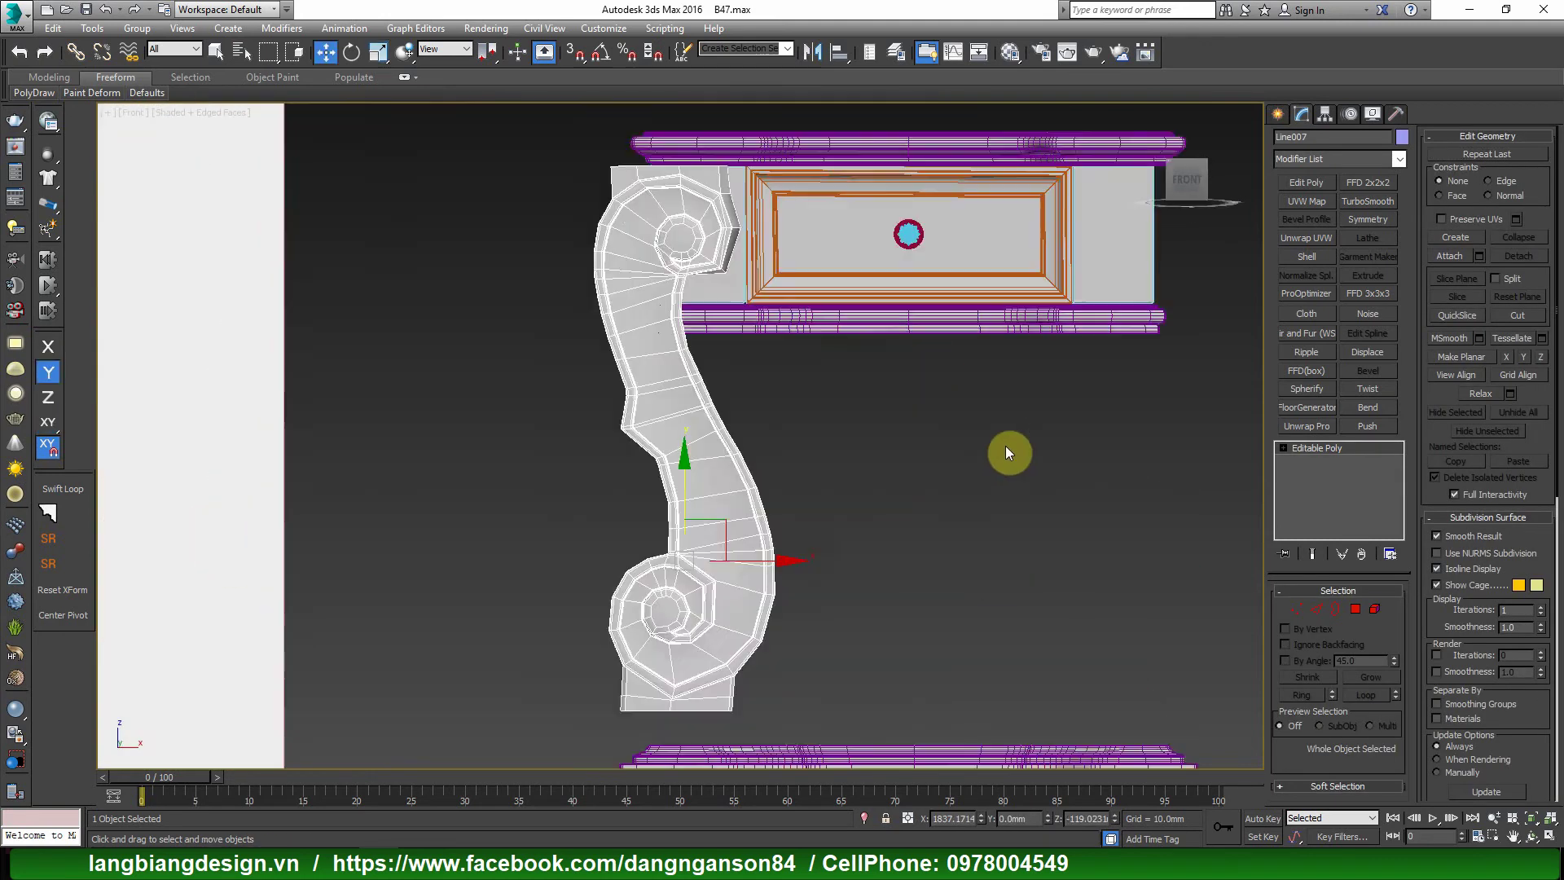
pyautogui.scroll(-3, 908, 499)
pyautogui.moveTo(884, 462)
pyautogui.mouseDown()
pyautogui.moveTo(1072, 510)
pyautogui.moveTo(1041, 541)
pyautogui.mouseUp()
pyautogui.scroll(4, 1059, 521)
# Uniform-scale the leg to 81.8% and check it in a three-quarter view.
pyautogui.press('r')
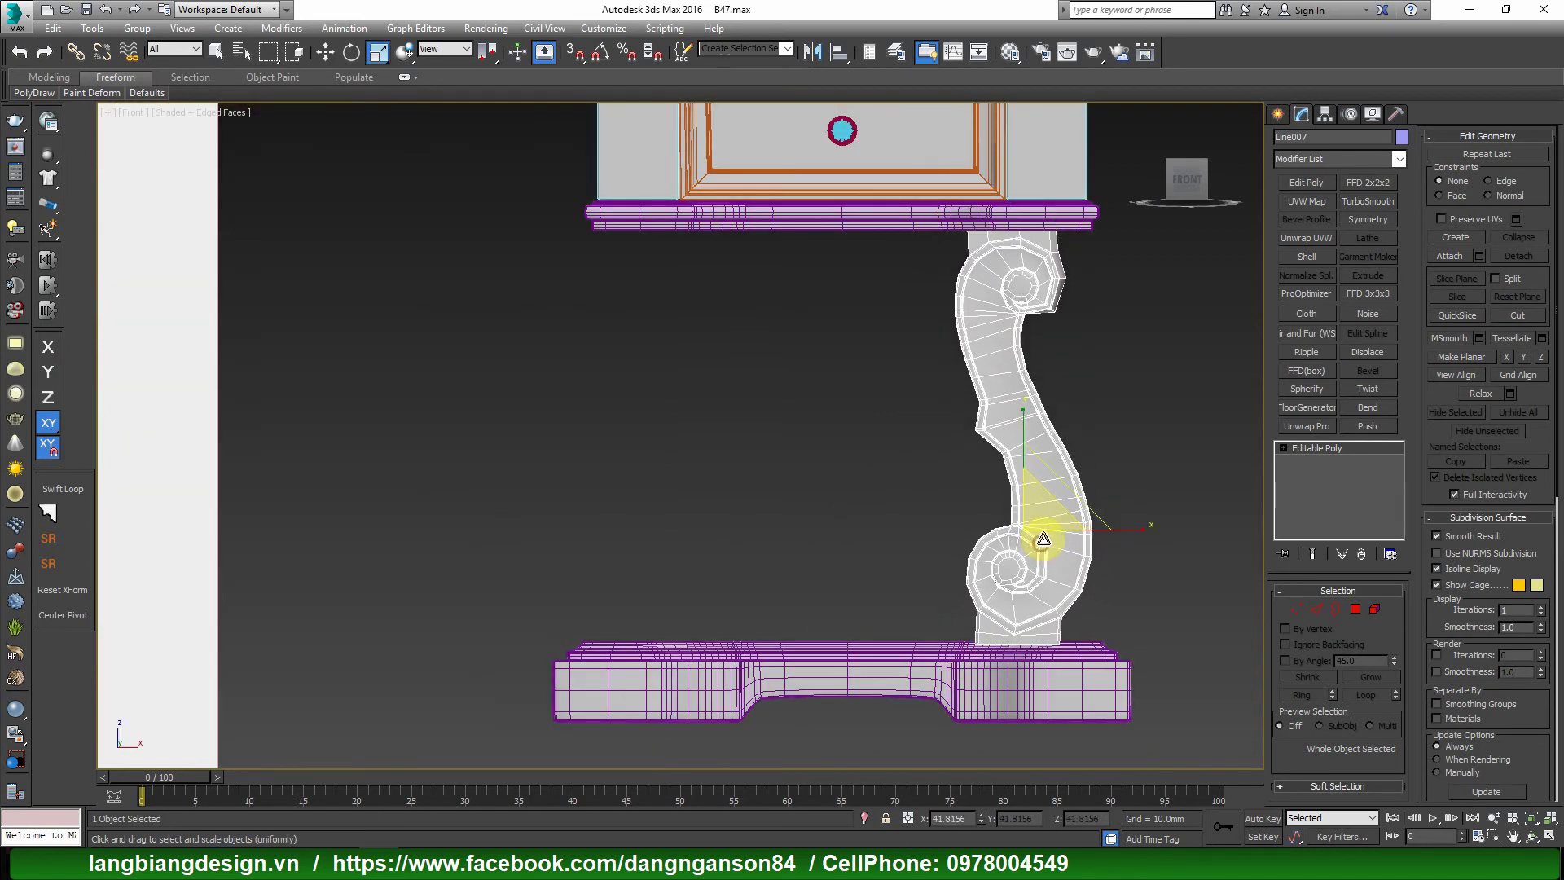
pyautogui.press('w')
pyautogui.scroll(2, 1056, 531)
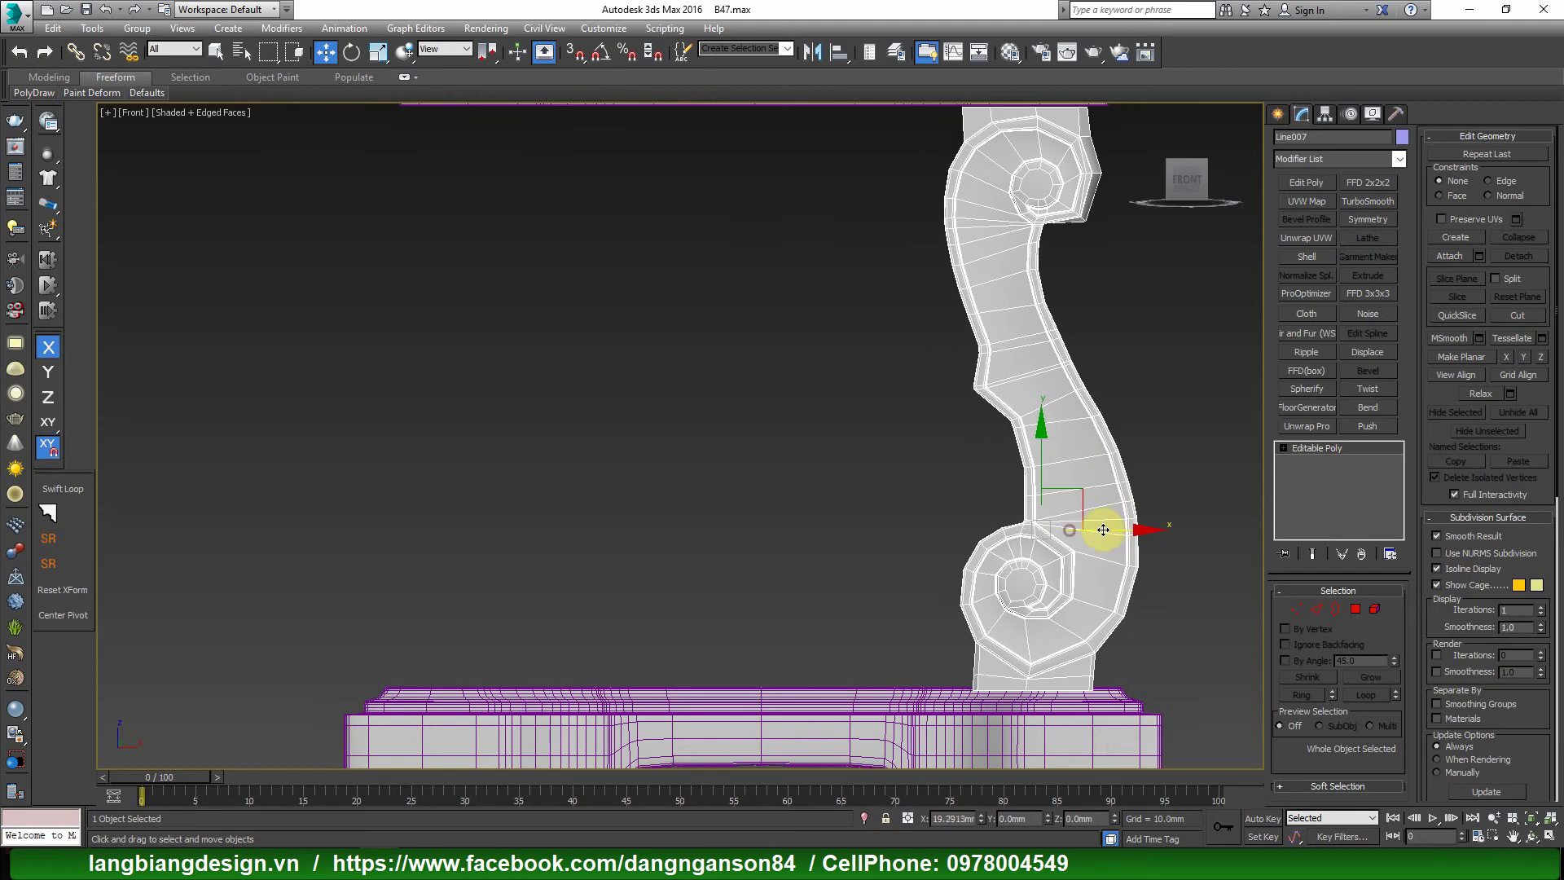
pyautogui.scroll(-3, 1103, 530)
pyautogui.keyDown('alt'); pyautogui.moveTo(1110, 489); pyautogui.dragTo(1168, 579, button='middle'); pyautogui.keyUp('alt')
# Rotate the leg a quarter turn with the angle snap step set to 90°.
pyautogui.press('e')
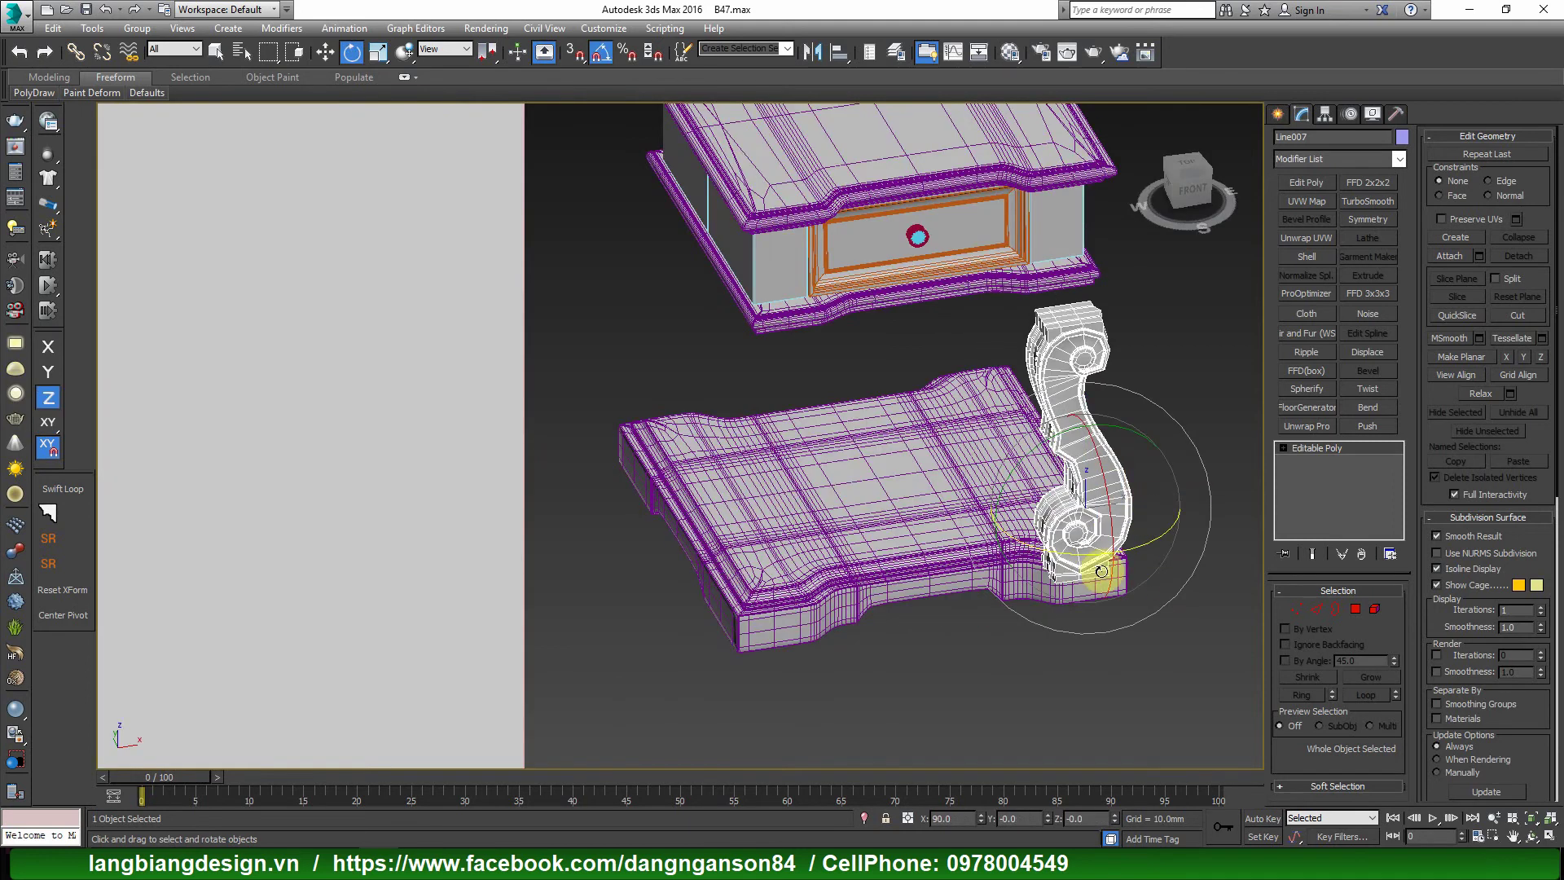
pyautogui.press('a')
pyautogui.moveTo(1085, 548)
pyautogui.mouseDown()
pyautogui.moveTo(1071, 557)
pyautogui.moveTo(586, 106)
pyautogui.mouseUp()
pyautogui.rightClick(603, 54)
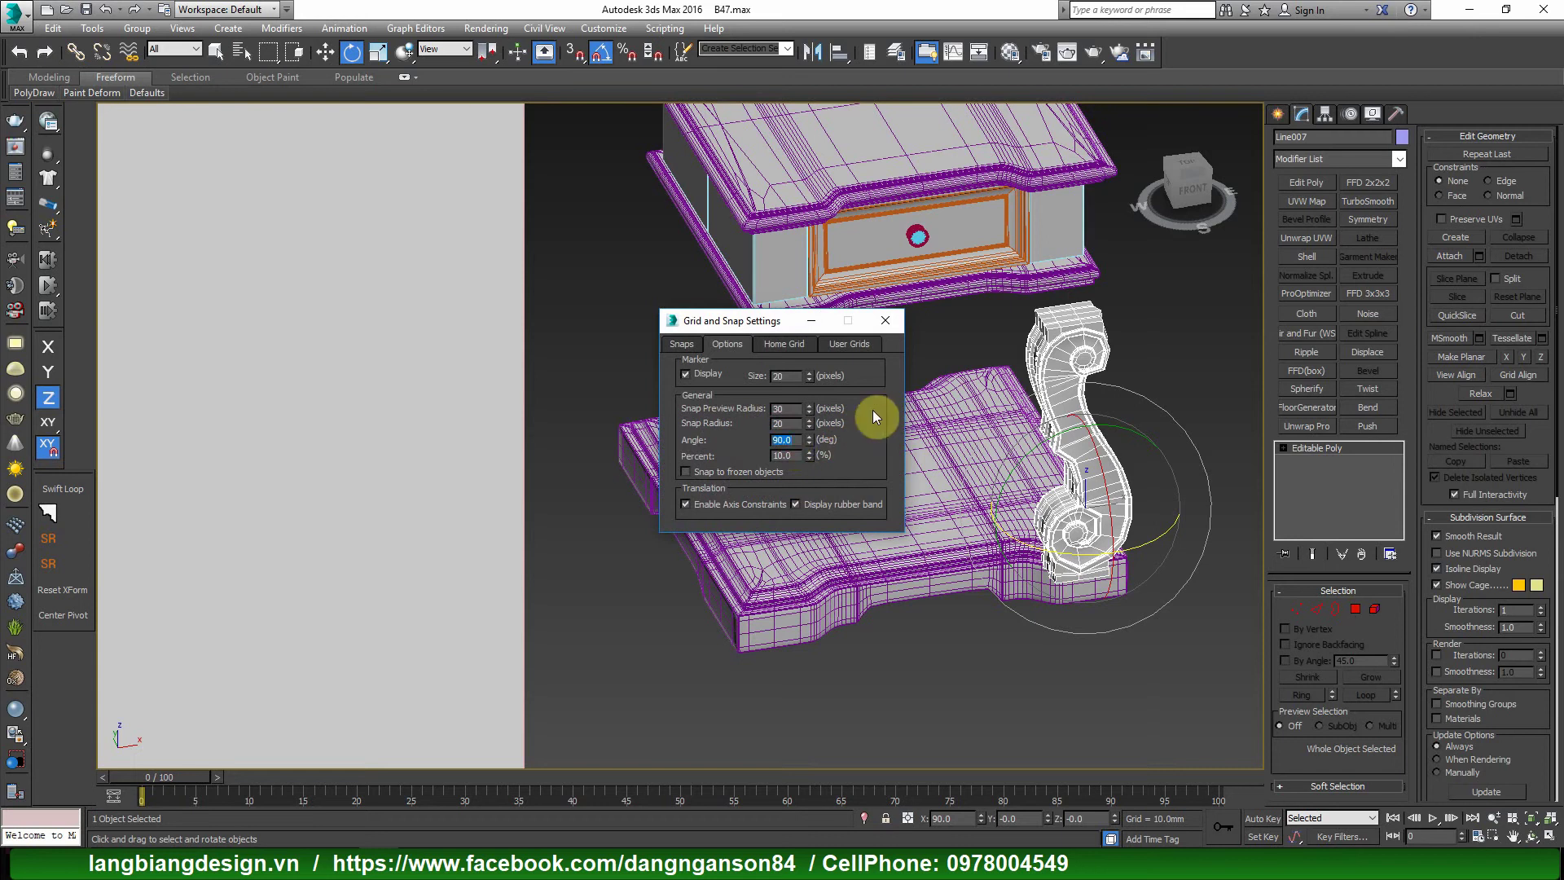
pyautogui.click(893, 330)
pyautogui.moveTo(1136, 542); pyautogui.dragTo(1142, 541)
pyautogui.press('w')
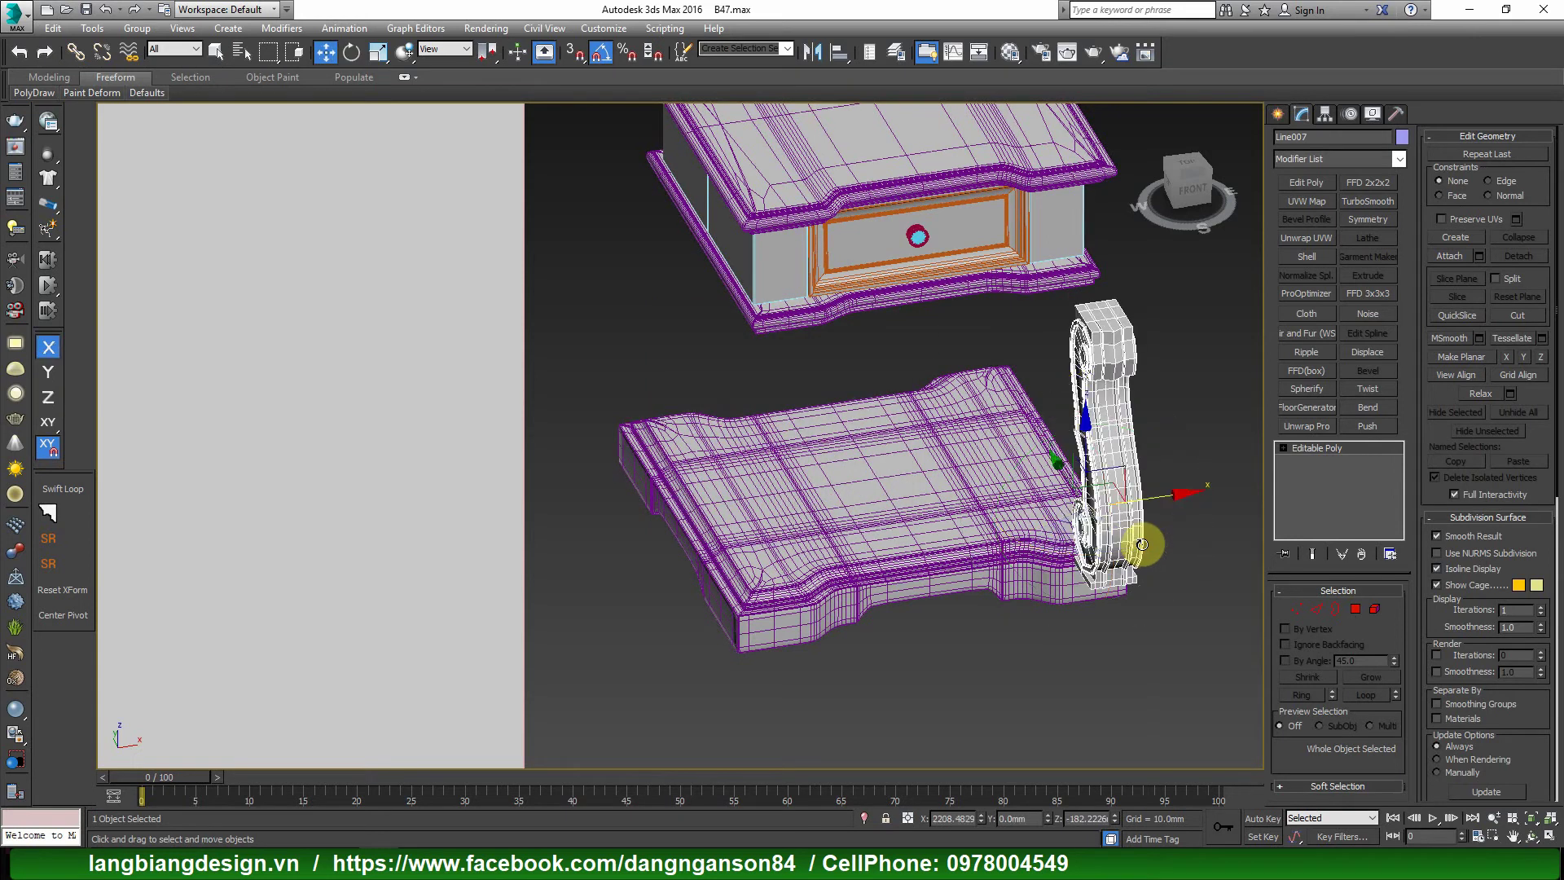
pyautogui.keyDown('alt'); pyautogui.moveTo(1143, 542); pyautogui.dragTo(1131, 493, button='middle'); pyautogui.keyUp('alt')
# Move the leg along X and up into place under the drawer top in Front view.
pyautogui.press('f')
pyautogui.scroll(-5, 1059, 482)
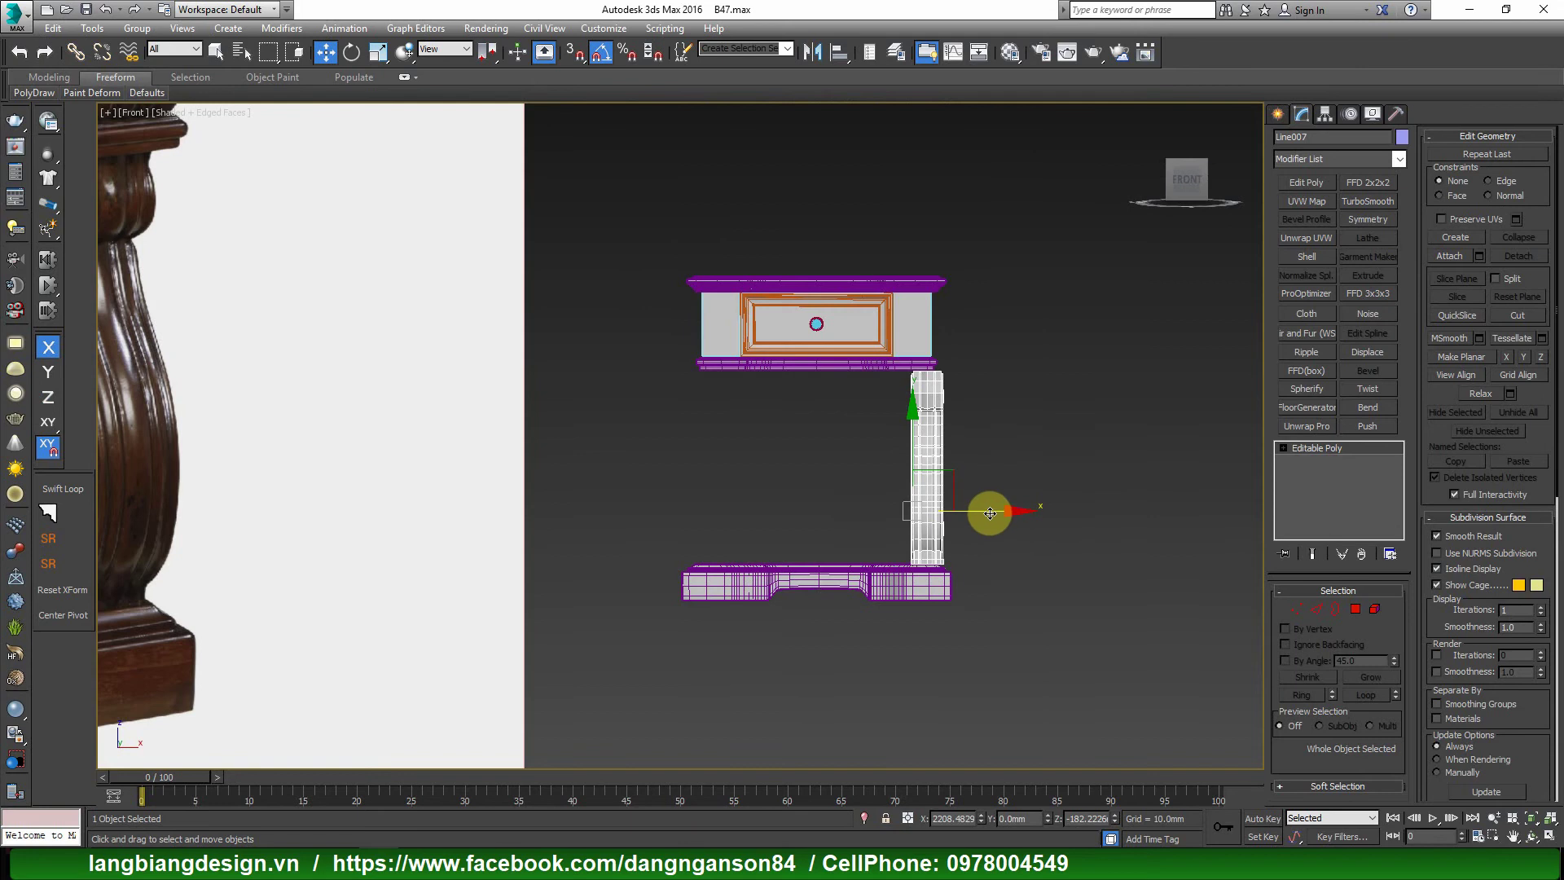
pyautogui.moveTo(973, 512); pyautogui.dragTo(969, 512)
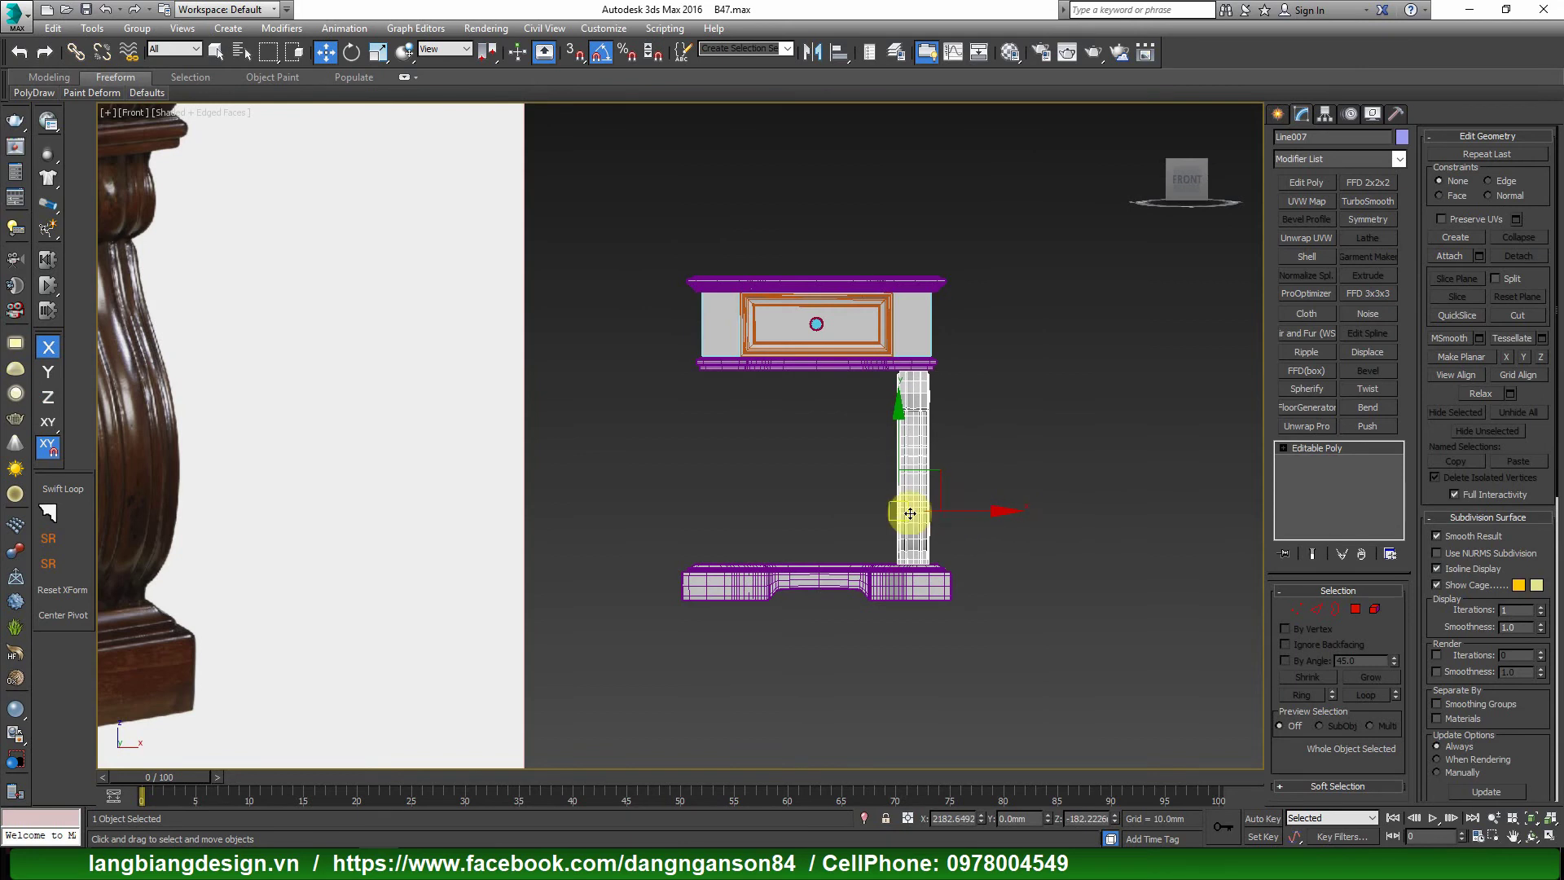
pyautogui.moveTo(910, 513); pyautogui.dragTo(970, 513, button='middle')
pyautogui.scroll(3, 971, 513)
pyautogui.scroll(2, 1045, 601)
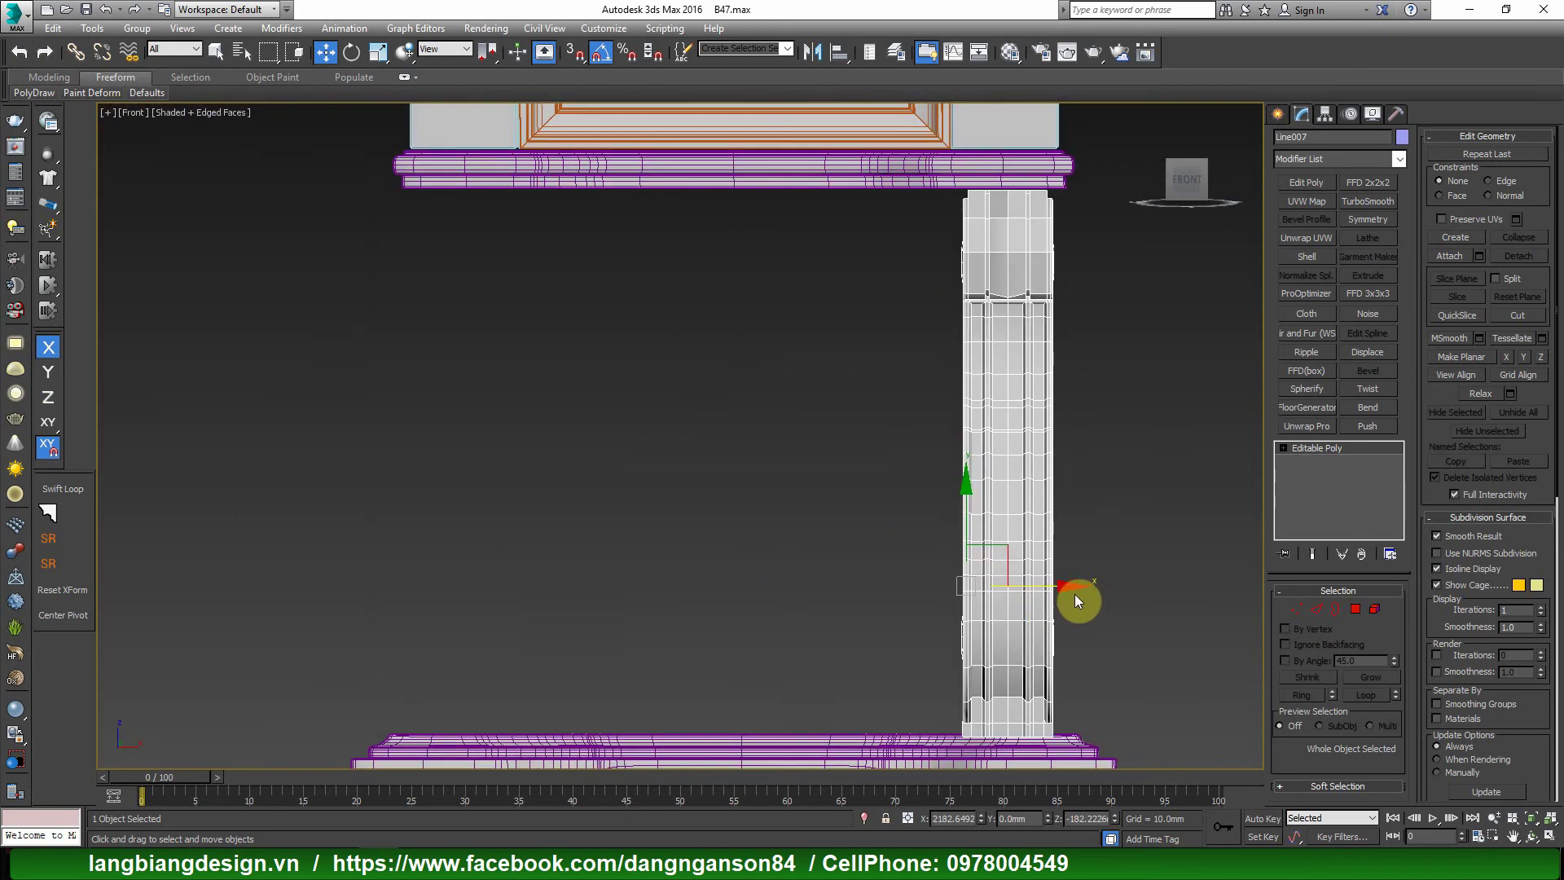
pyautogui.moveTo(1071, 583); pyautogui.dragTo(1073, 581)
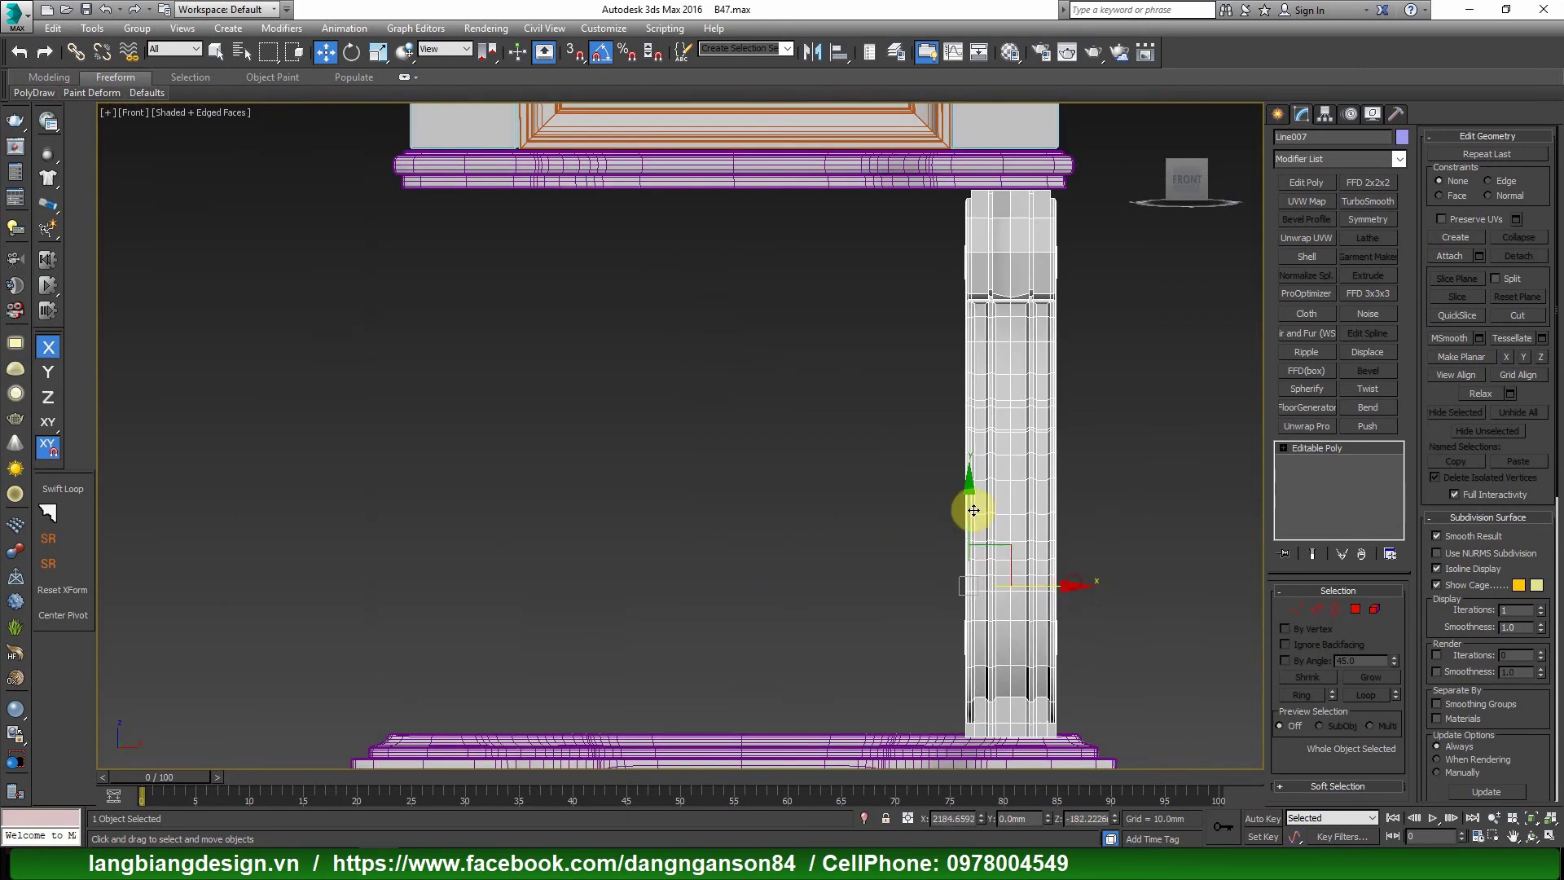
pyautogui.moveTo(973, 510); pyautogui.dragTo(967, 504)
pyautogui.moveTo(981, 506)
pyautogui.keyDown('alt'); pyautogui.mouseDown(button='middle')
pyautogui.moveTo(1117, 583)
pyautogui.moveTo(1025, 538)
pyautogui.mouseUp(button='middle'); pyautogui.keyUp('alt')
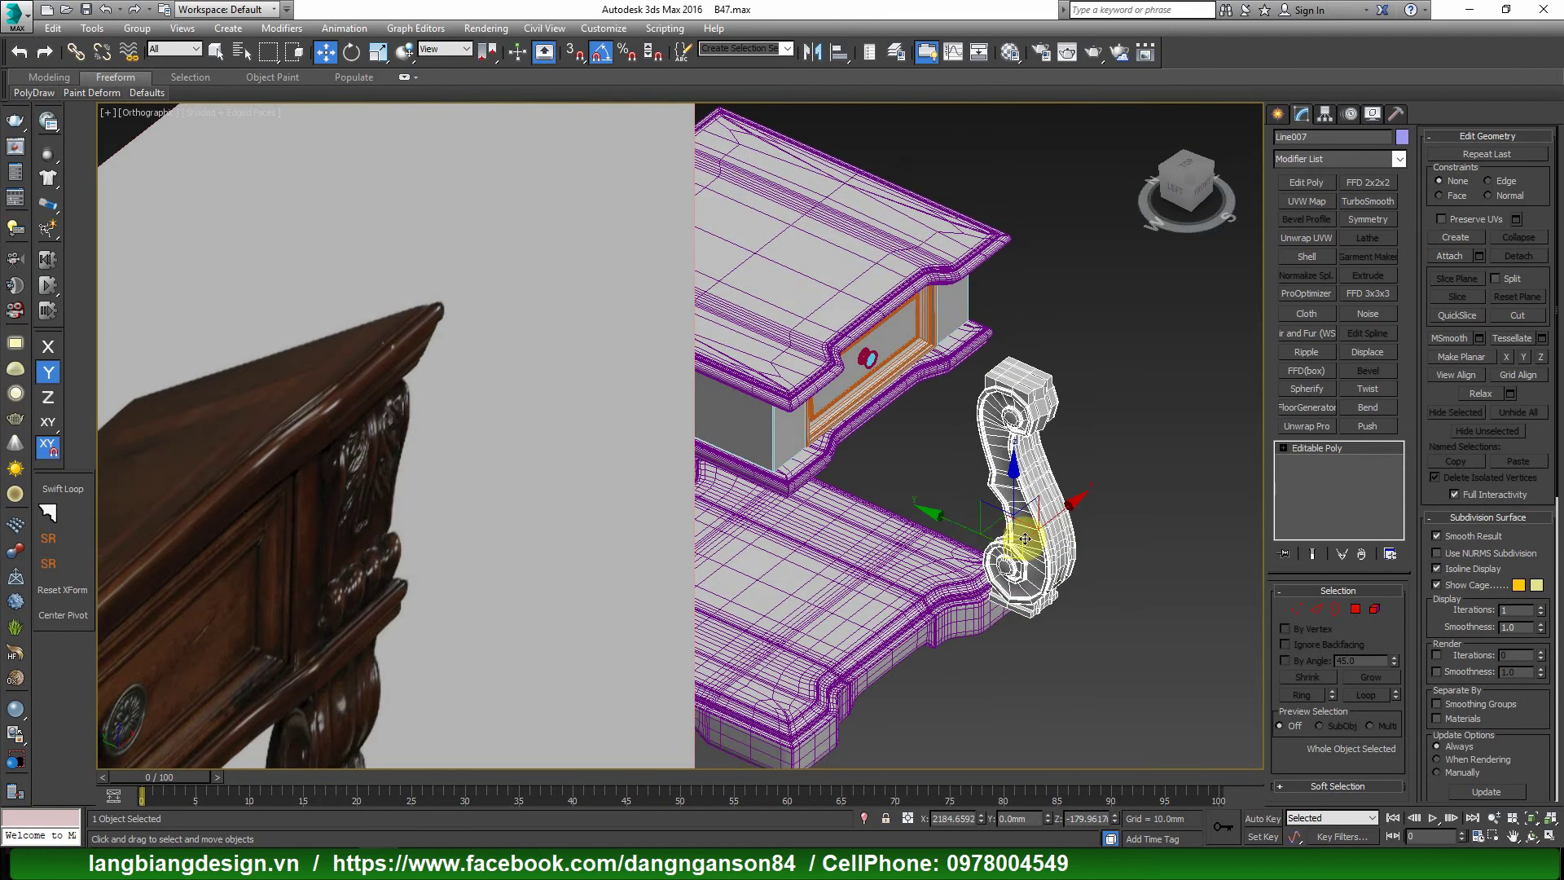
pyautogui.moveTo(974, 527); pyautogui.dragTo(918, 499)
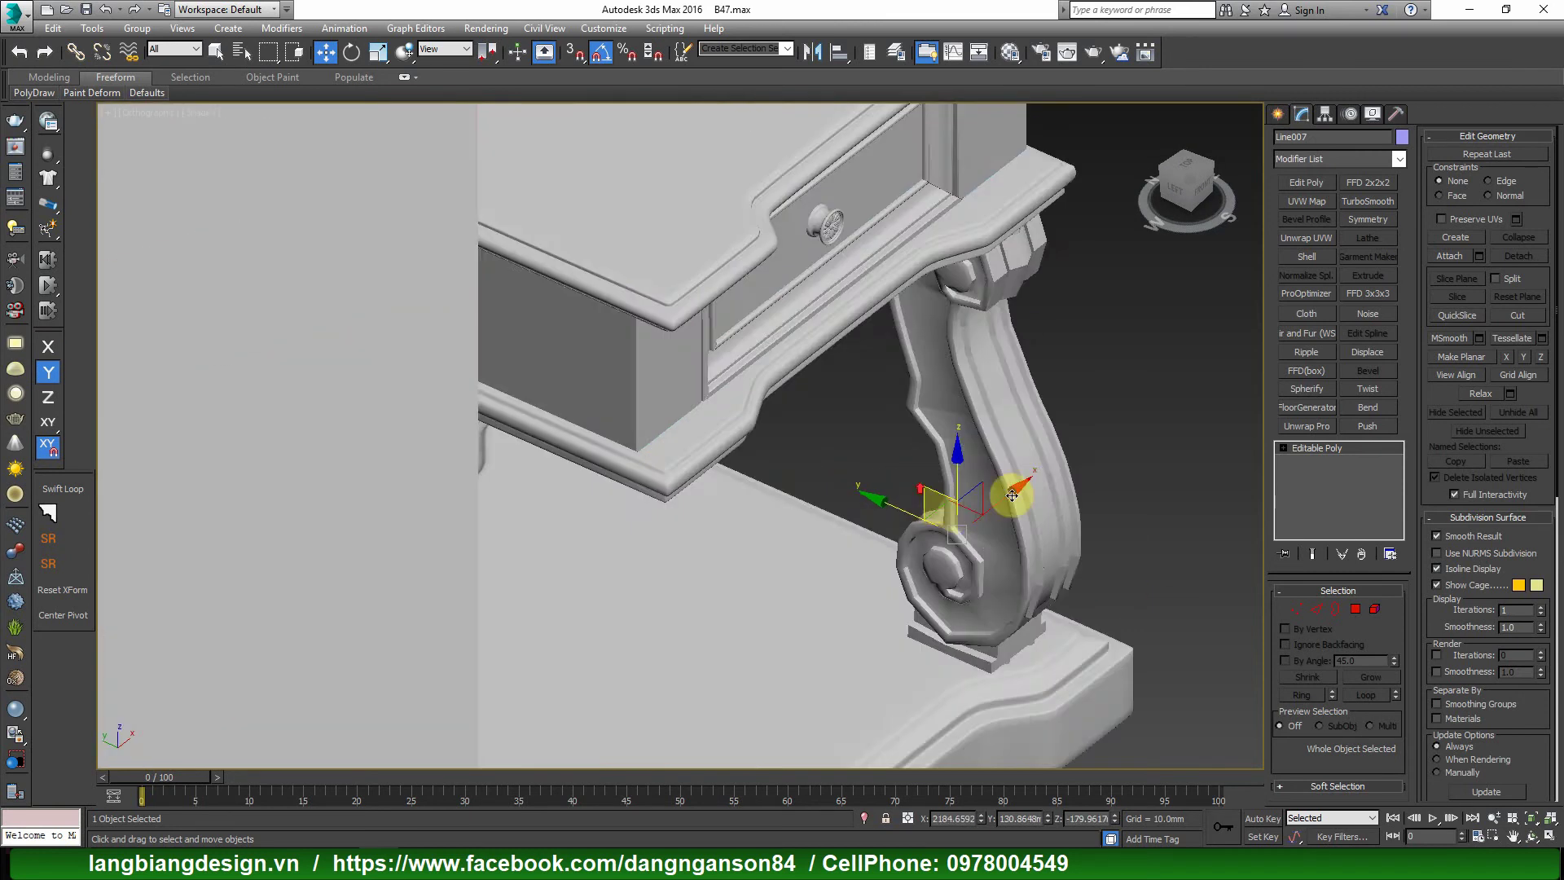
pyautogui.scroll(-5, 1010, 495)
pyautogui.moveTo(1022, 531)
pyautogui.keyDown('alt'); pyautogui.mouseDown(button='middle')
pyautogui.moveTo(1030, 471)
pyautogui.moveTo(1110, 489)
pyautogui.mouseUp(button='middle'); pyautogui.keyUp('alt')
pyautogui.scroll(-3, 1086, 488)
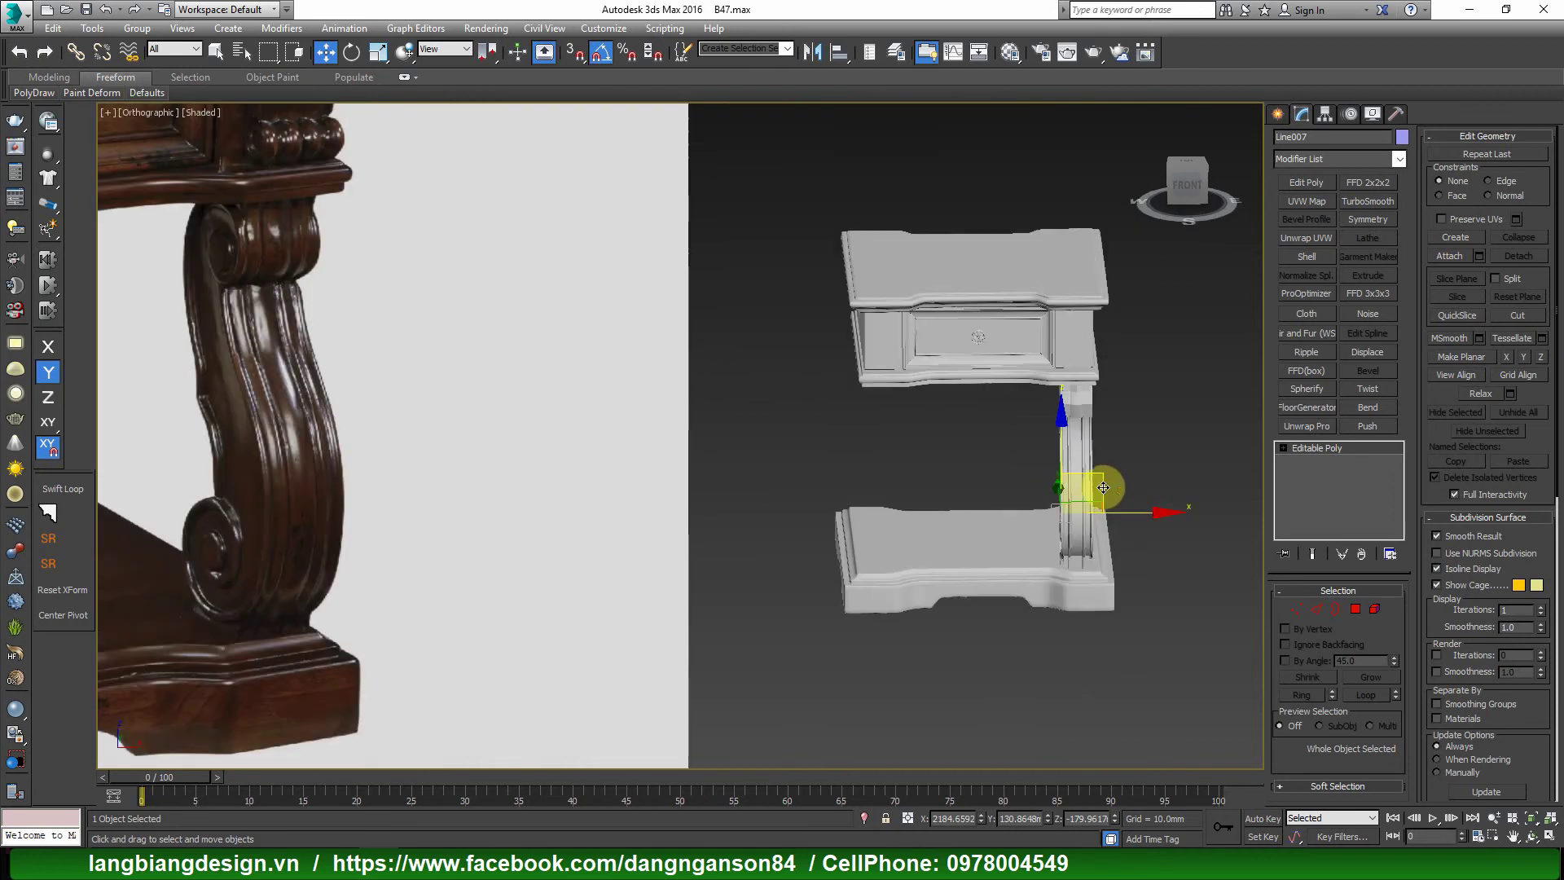
pyautogui.scroll(-3, 948, 525)
pyautogui.scroll(5, 592, 601)
pyautogui.scroll(-5, 1151, 499)
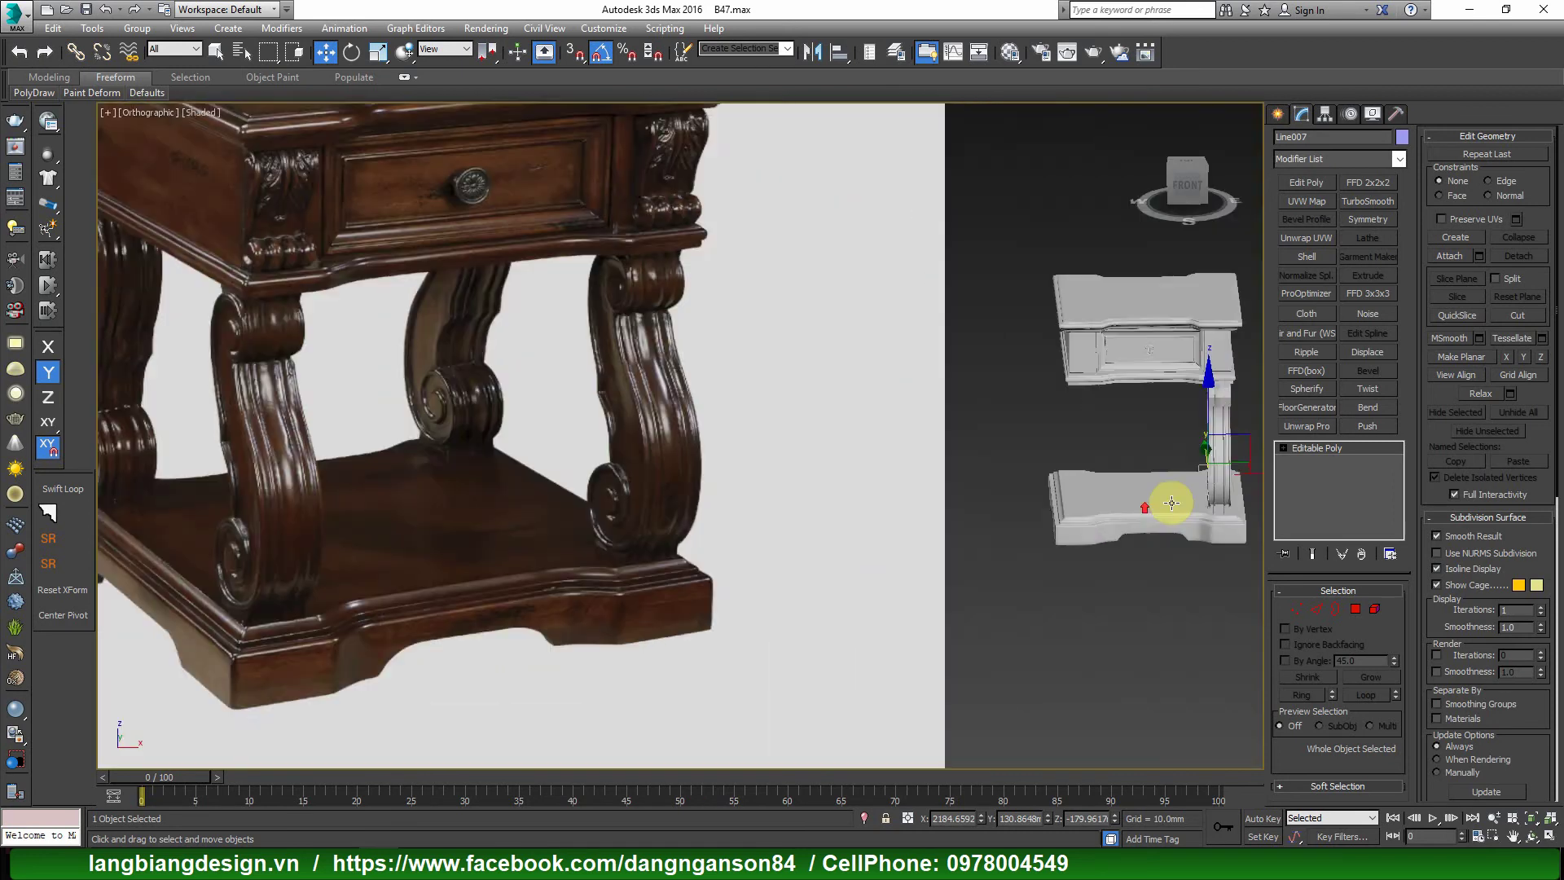
pyautogui.scroll(4, 931, 569)
# Inspect the leg's fit on the plinth base from angled and front views with wireframe edges.
pyautogui.moveTo(932, 570)
pyautogui.keyDown('alt'); pyautogui.mouseDown(button='middle')
pyautogui.moveTo(1157, 582)
pyautogui.moveTo(1110, 639)
pyautogui.moveTo(1086, 594)
pyautogui.moveTo(1165, 311)
pyautogui.mouseUp(button='middle'); pyautogui.keyUp('alt')
pyautogui.press('F4')
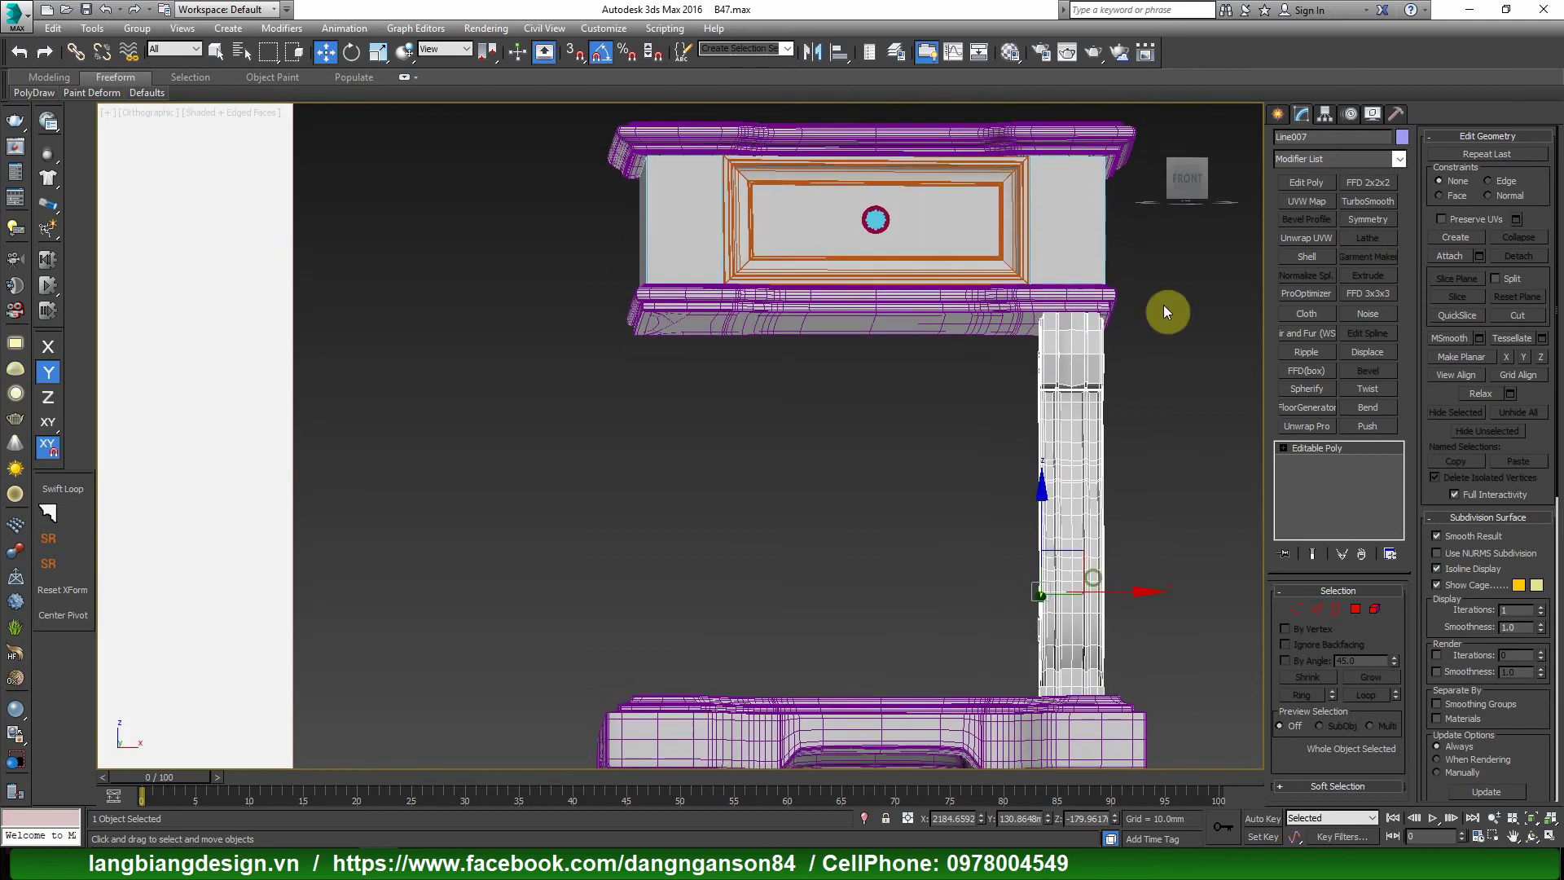
pyautogui.click(1183, 185)
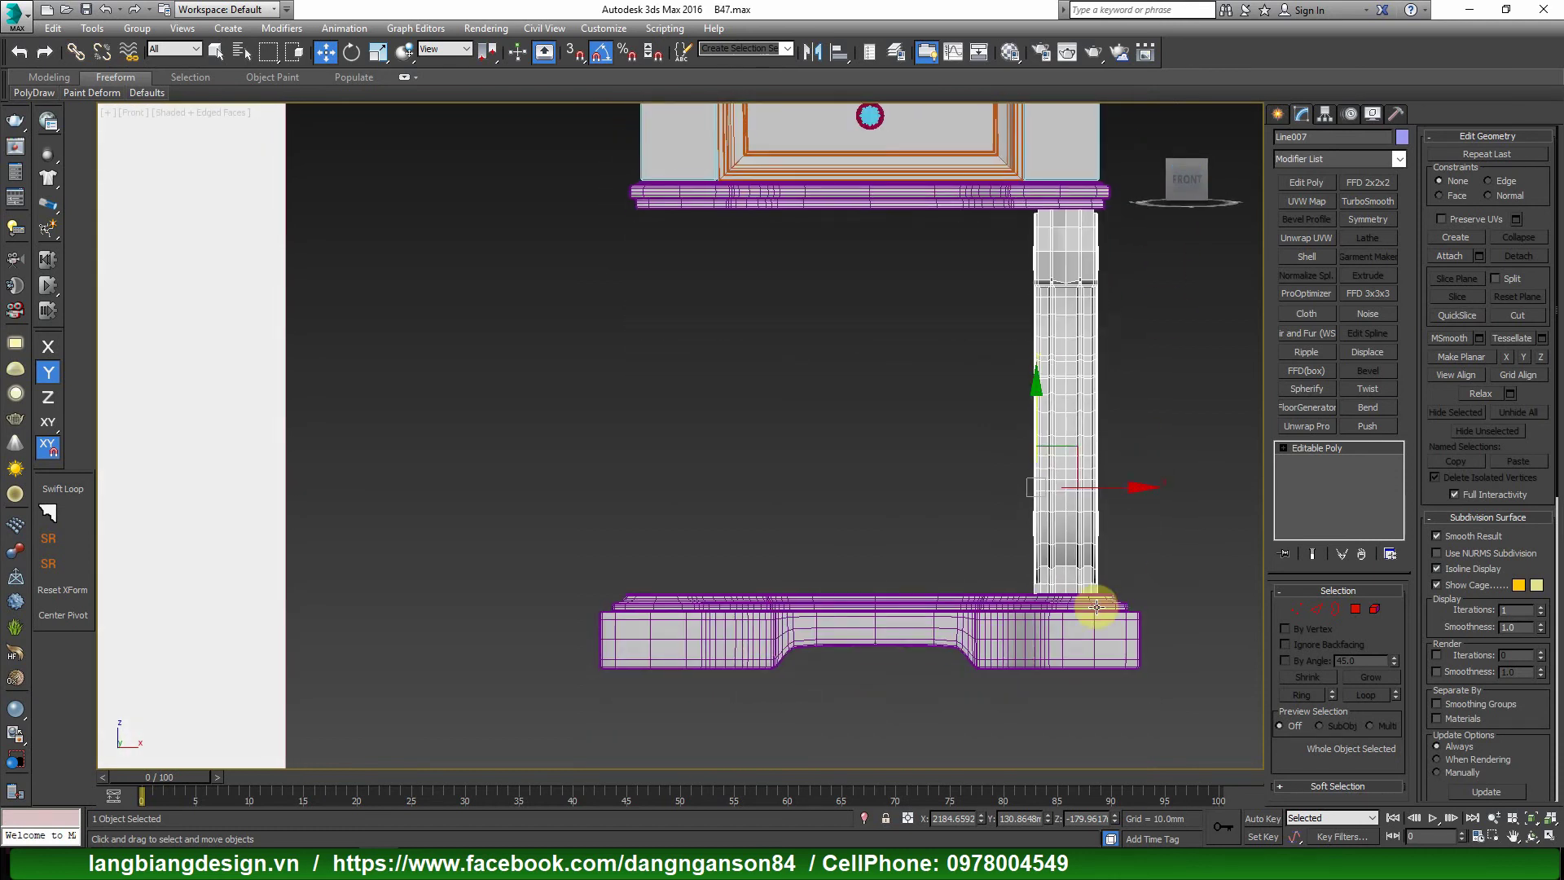
pyautogui.click(1093, 613)
pyautogui.click(1064, 401)
pyautogui.moveTo(1048, 405)
pyautogui.keyDown('alt'); pyautogui.mouseDown(button='middle')
pyautogui.moveTo(1176, 464)
pyautogui.moveTo(1157, 484)
pyautogui.moveTo(1036, 262)
pyautogui.mouseUp(button='middle'); pyautogui.keyUp('alt')
pyautogui.scroll(-3, 1149, 487)
pyautogui.scroll(3, 542, 691)
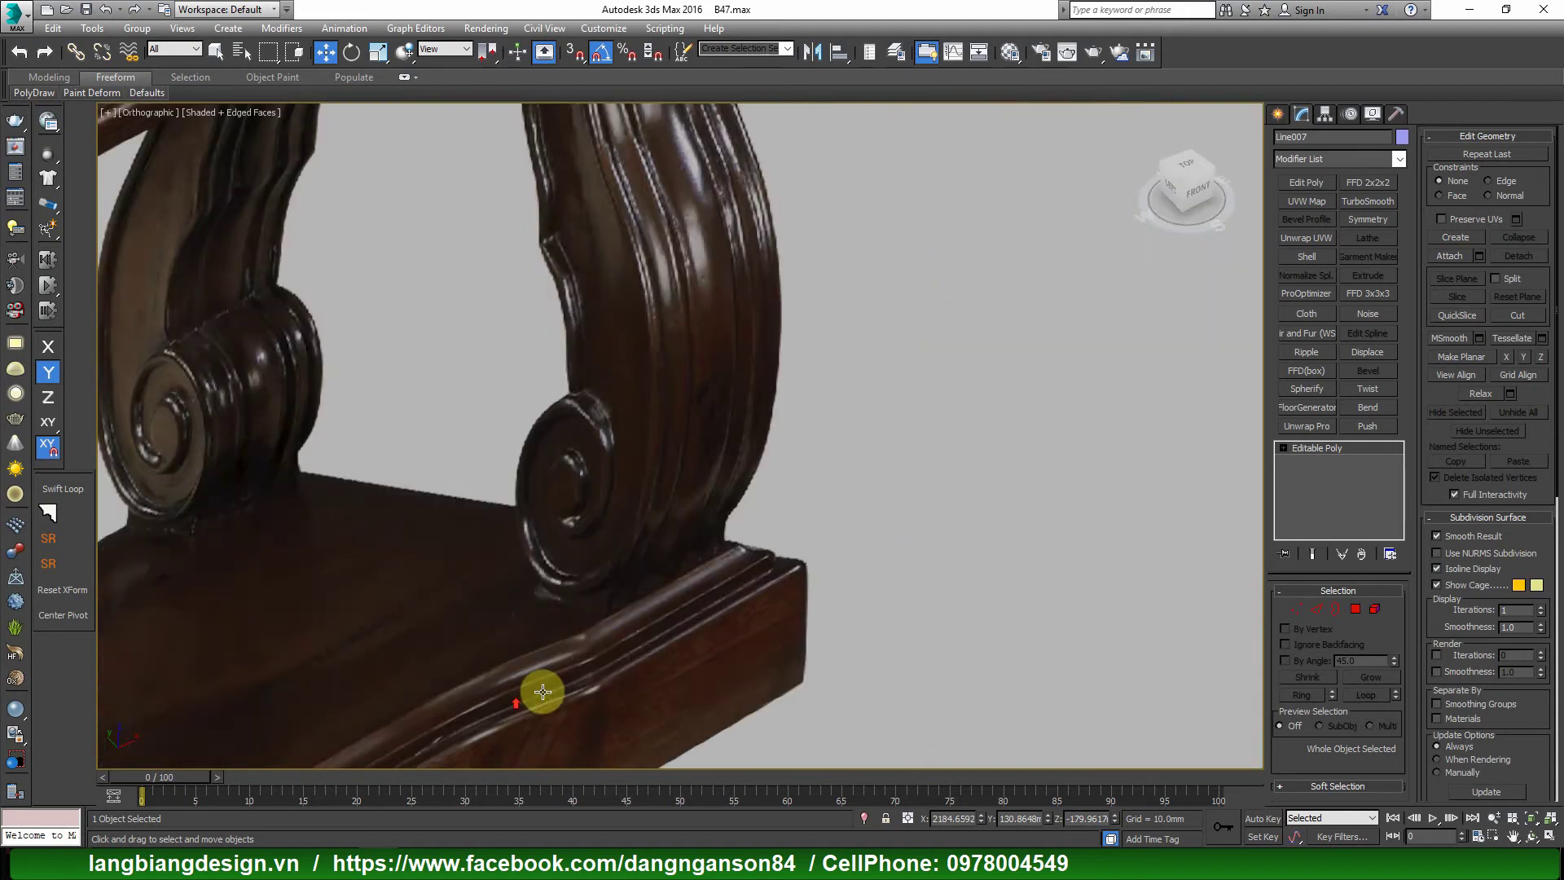
pyautogui.scroll(-5, 548, 686)
pyautogui.scroll(4, 1078, 370)
pyautogui.scroll(1, 1038, 457)
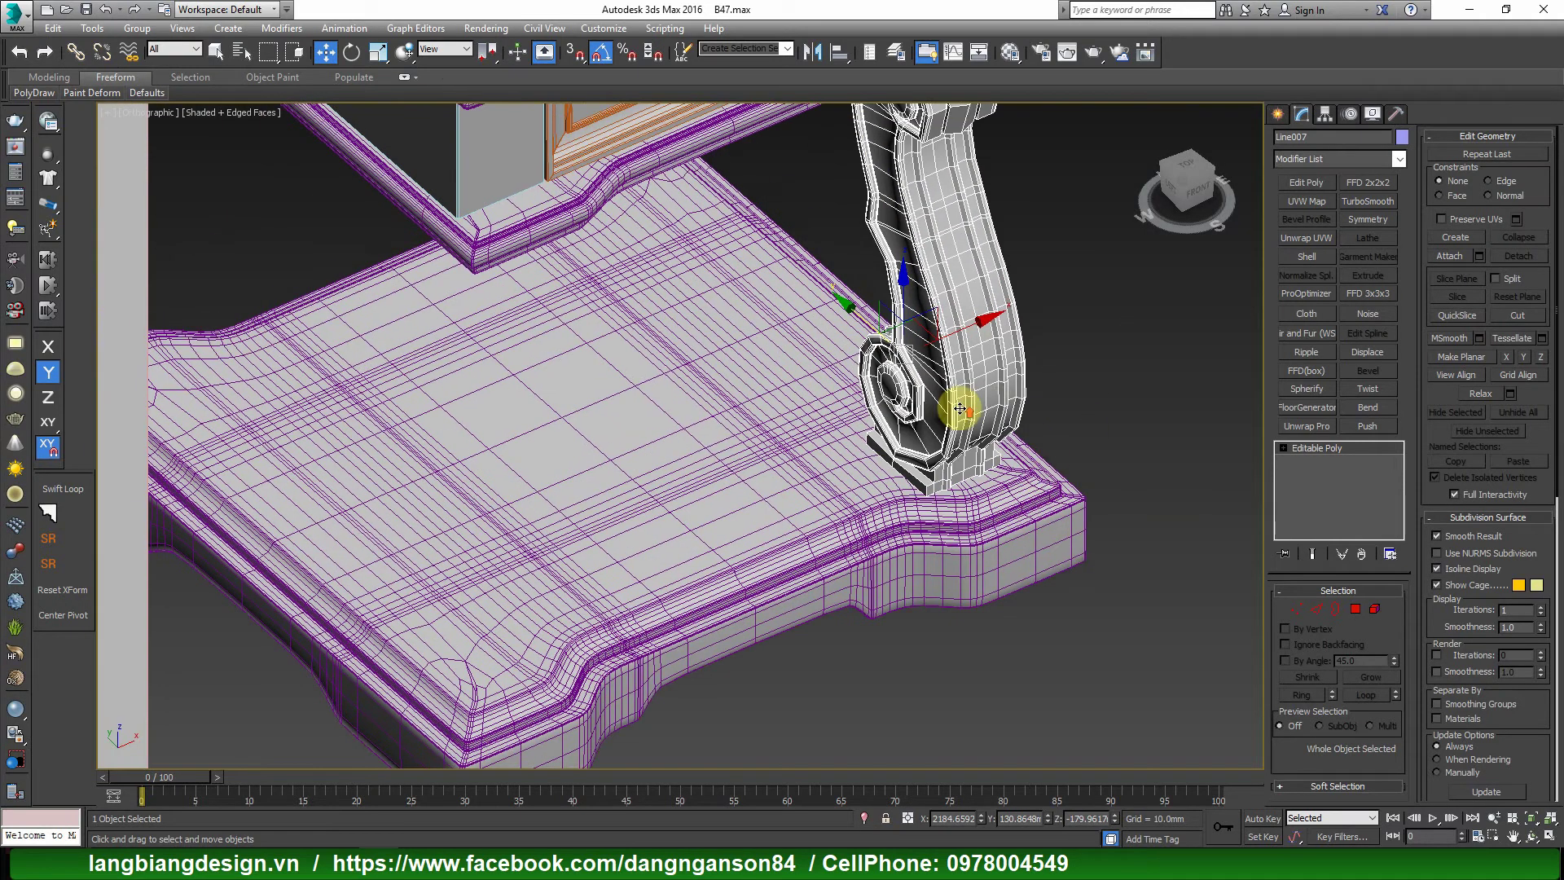
pyautogui.scroll(2, 935, 450)
pyautogui.moveTo(935, 451); pyautogui.dragTo(927, 630, button='middle')
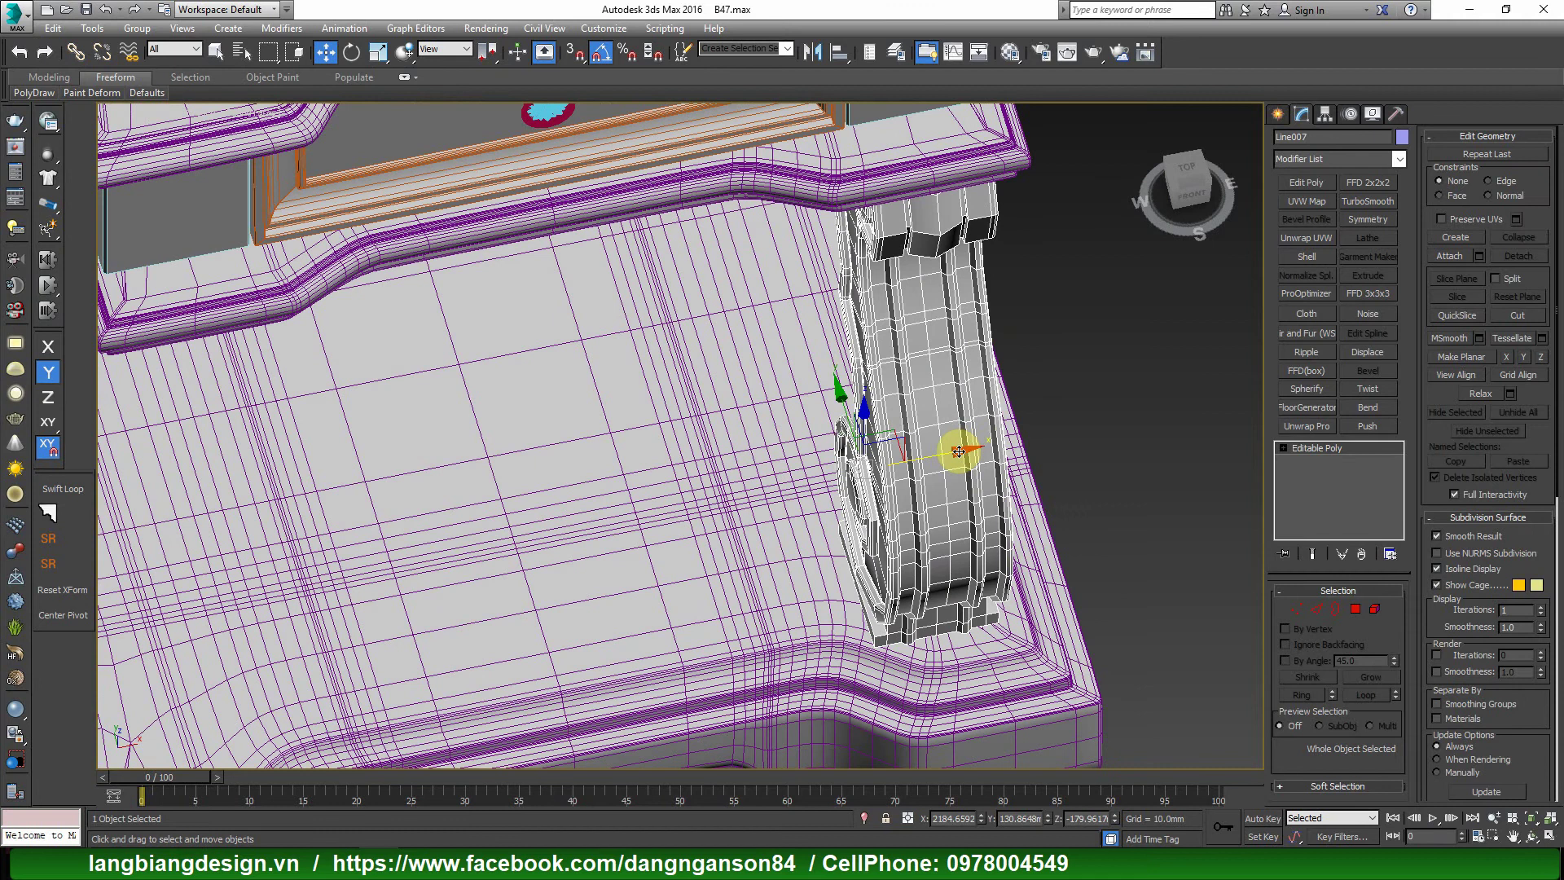
pyautogui.scroll(-5, 981, 447)
pyautogui.moveTo(988, 457)
pyautogui.keyDown('alt'); pyautogui.mouseDown(button='middle')
pyautogui.moveTo(932, 380)
pyautogui.moveTo(936, 356)
pyautogui.moveTo(970, 349)
pyautogui.mouseUp(button='middle'); pyautogui.keyUp('alt')
pyautogui.scroll(-3, 970, 350)
# Compare the leg placement against the reference photo in Front view.
pyautogui.moveTo(814, 391); pyautogui.dragTo(1124, 418, button='middle')
pyautogui.moveTo(935, 385); pyautogui.dragTo(1081, 433, button='middle')
pyautogui.scroll(5, 960, 548)
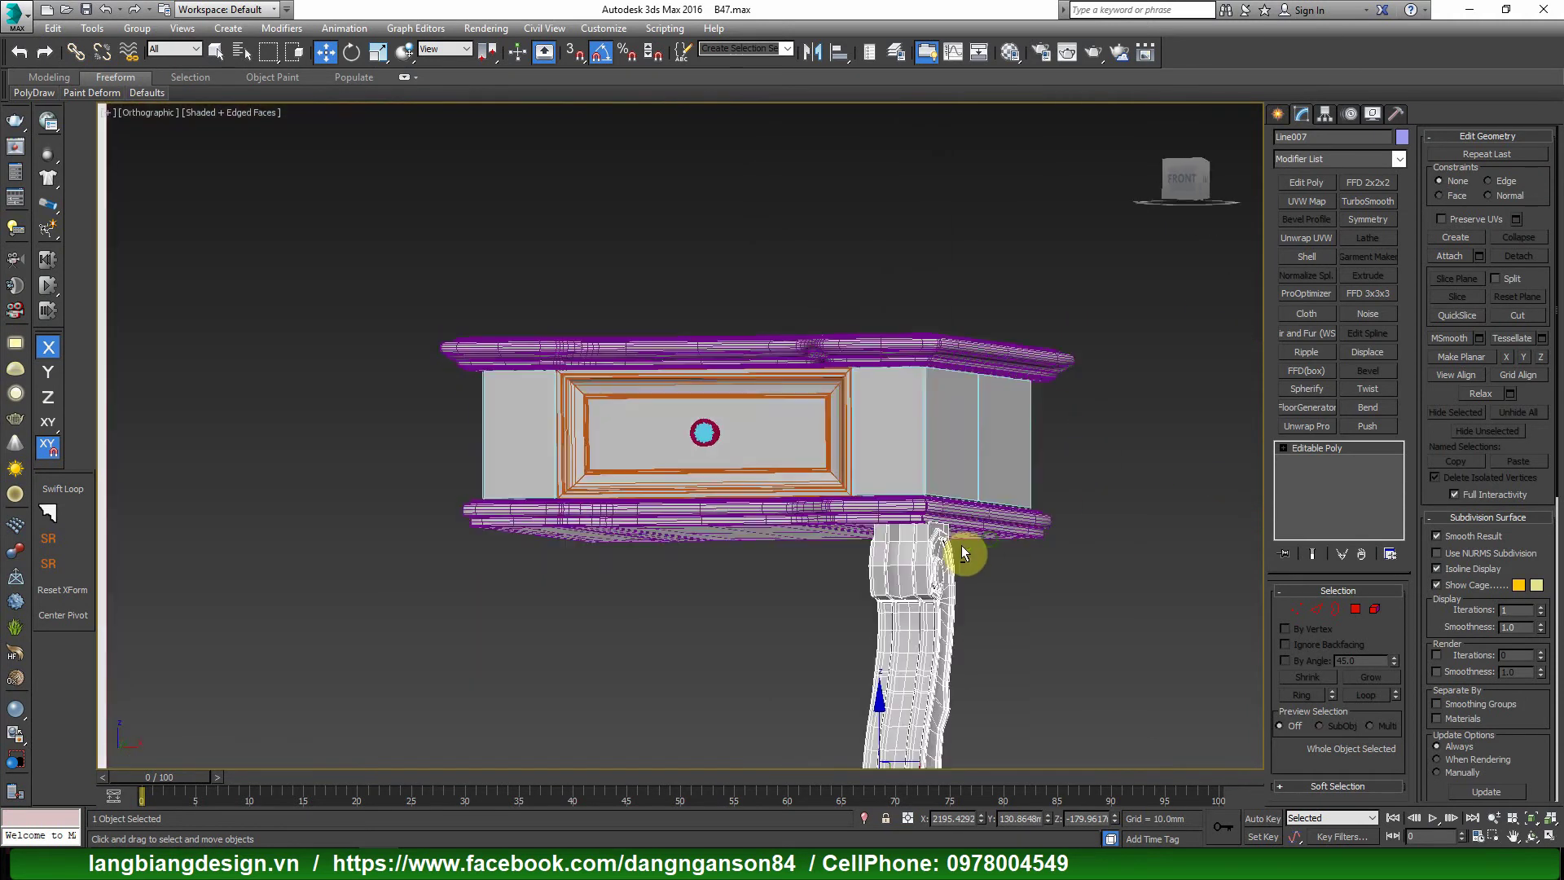
pyautogui.moveTo(960, 549)
pyautogui.keyDown('alt'); pyautogui.mouseDown(button='middle')
pyautogui.moveTo(949, 530)
pyautogui.moveTo(1124, 359)
pyautogui.mouseUp(button='middle'); pyautogui.keyUp('alt')
pyautogui.scroll(4, 936, 517)
pyautogui.scroll(-3, 936, 517)
pyautogui.scroll(-4, 949, 509)
pyautogui.click(1189, 179)
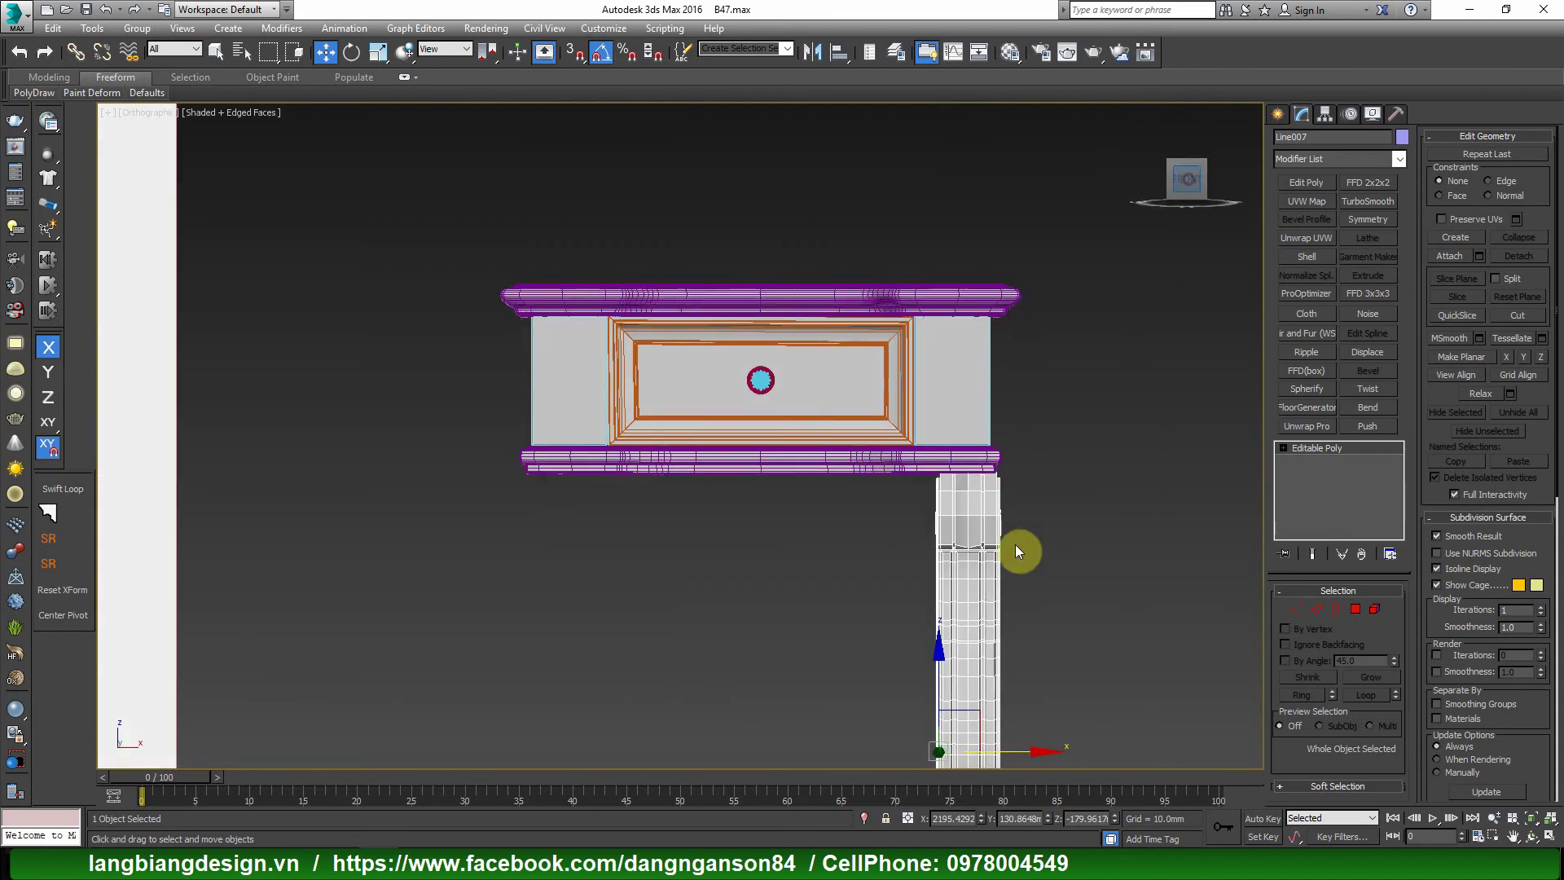
pyautogui.press('F4')
pyautogui.scroll(3, 1024, 601)
pyautogui.scroll(3, 1025, 601)
pyautogui.moveTo(1016, 705)
pyautogui.mouseDown(button='middle')
pyautogui.moveTo(1033, 469)
pyautogui.moveTo(1034, 632)
pyautogui.moveTo(1047, 534)
pyautogui.moveTo(1006, 489)
pyautogui.mouseUp(button='middle')
pyautogui.scroll(3, 1026, 502)
pyautogui.scroll(-5, 1023, 499)
pyautogui.press('F4')
pyautogui.scroll(1, 1173, 523)
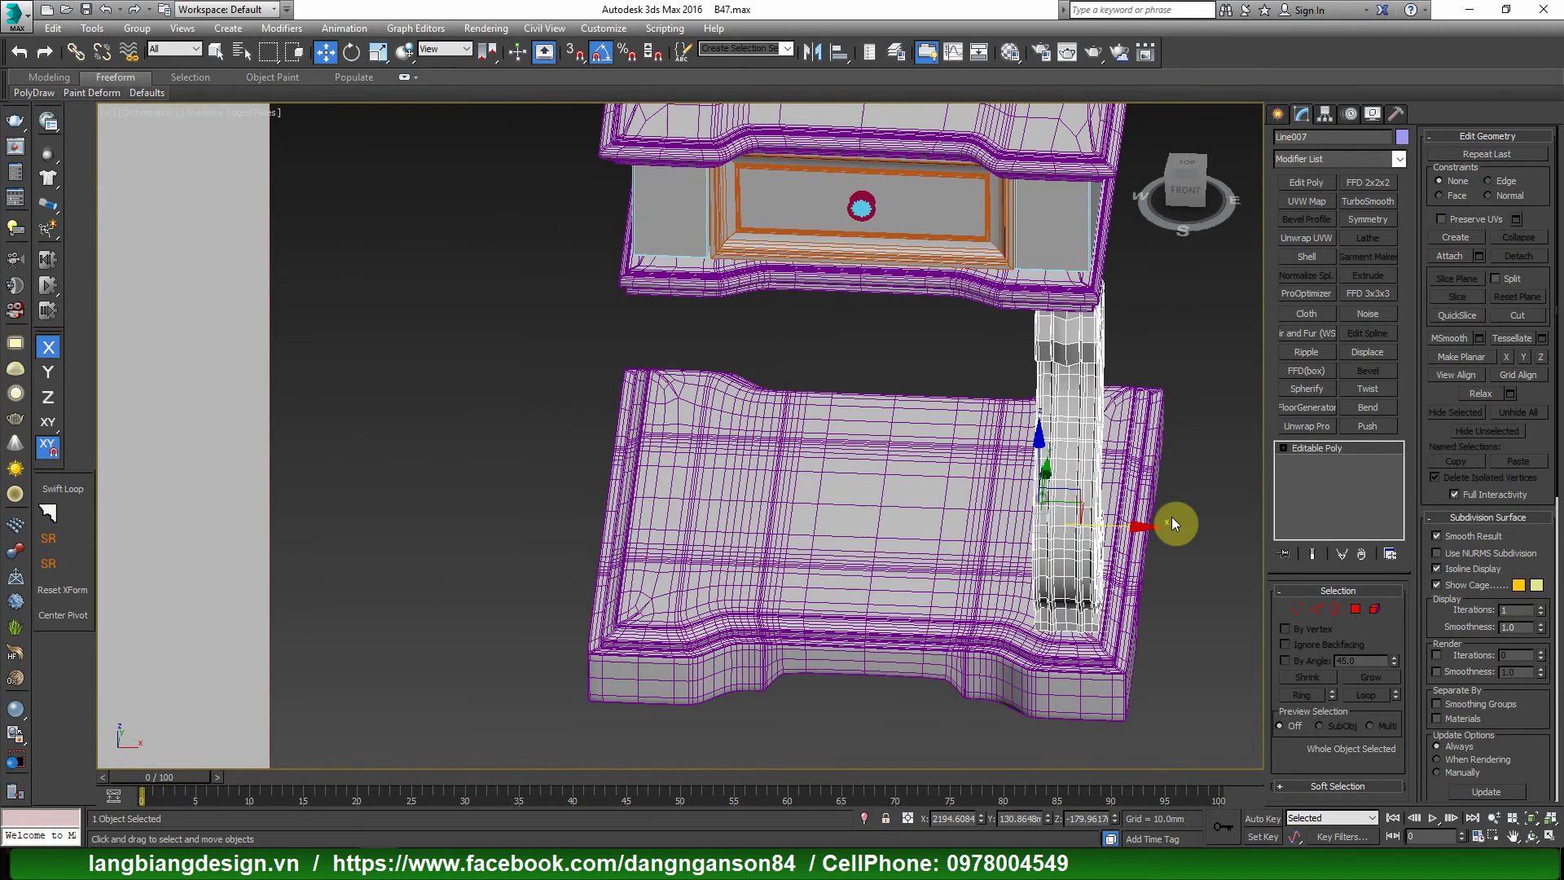
# Shift-drag a copy of the leg to the opposite front corner and nudge it into place.
pyautogui.keyDown('shift'); pyautogui.moveTo(1141, 527); pyautogui.dragTo(729, 521); pyautogui.keyUp('shift')
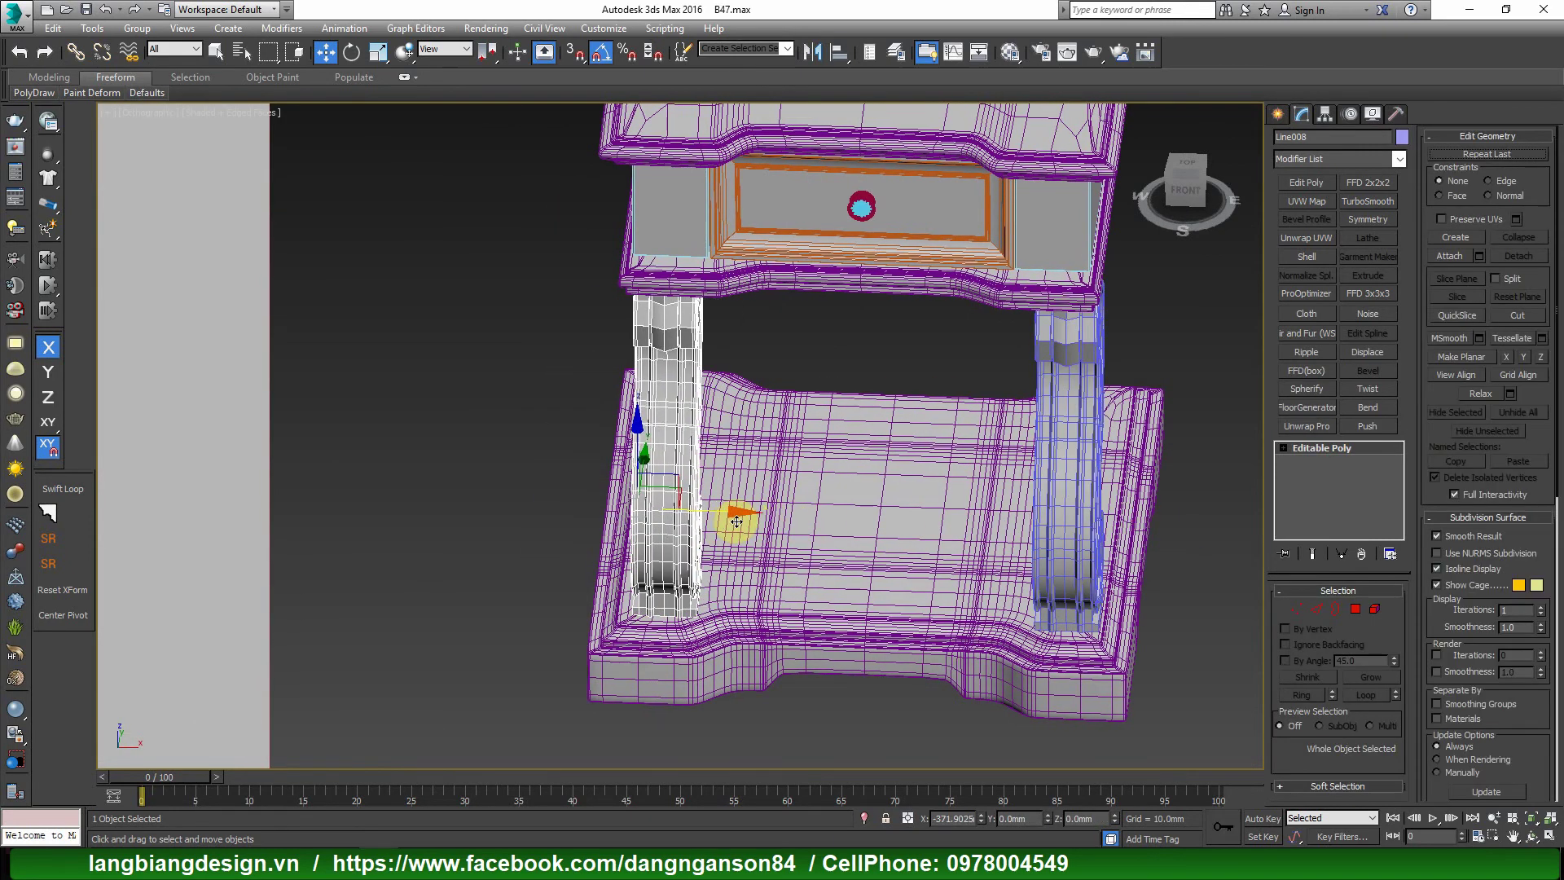
pyautogui.click(793, 516)
pyautogui.press('f')
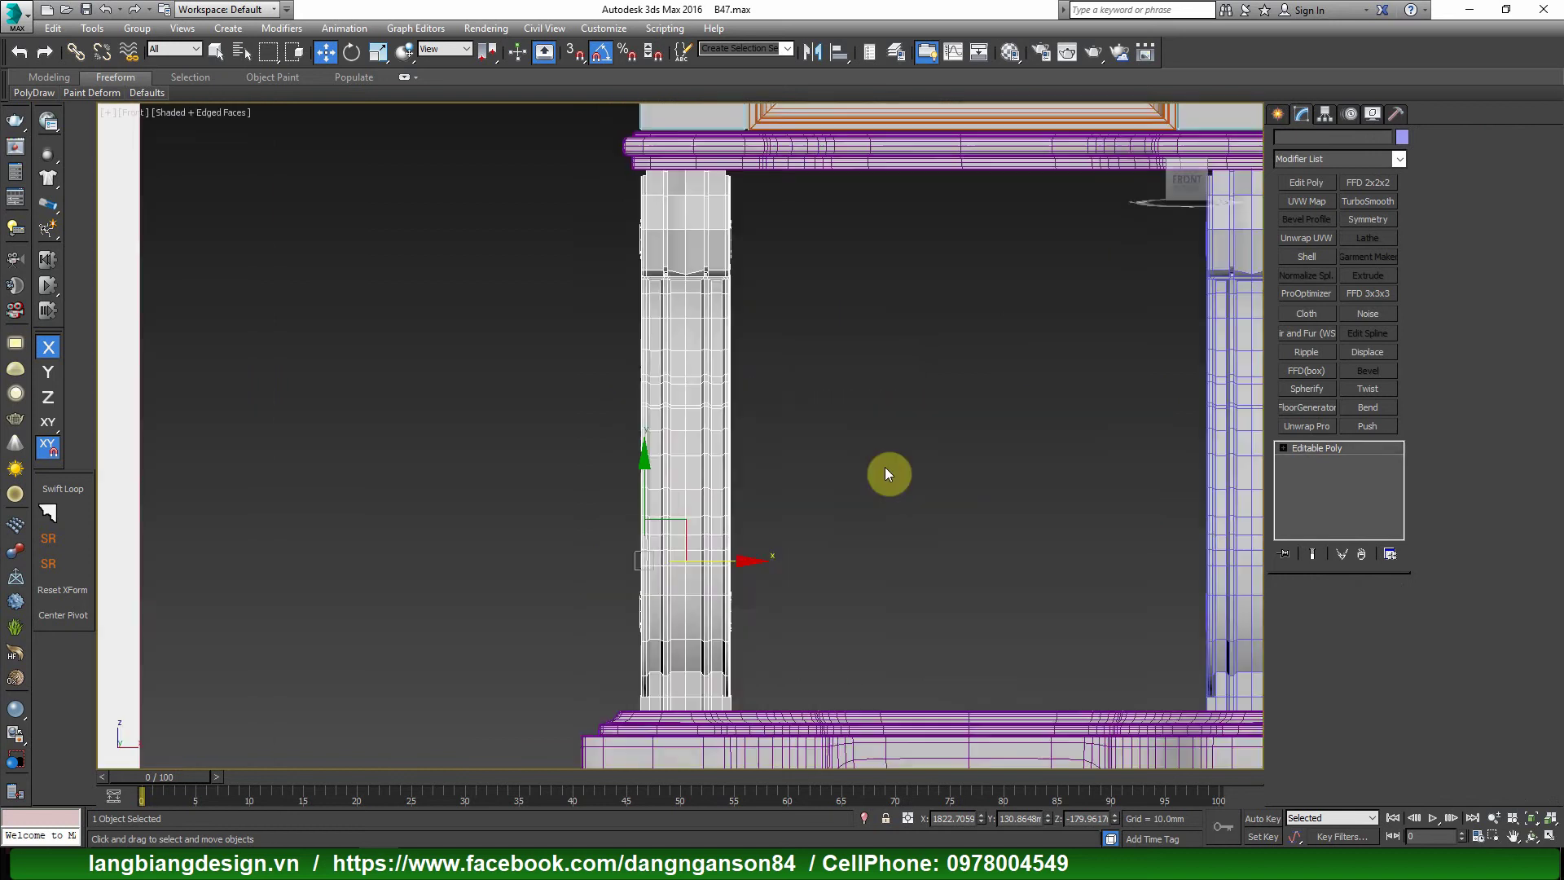
pyautogui.scroll(-5, 904, 469)
pyautogui.scroll(4, 913, 480)
pyautogui.moveTo(914, 489); pyautogui.dragTo(824, 545, button='middle')
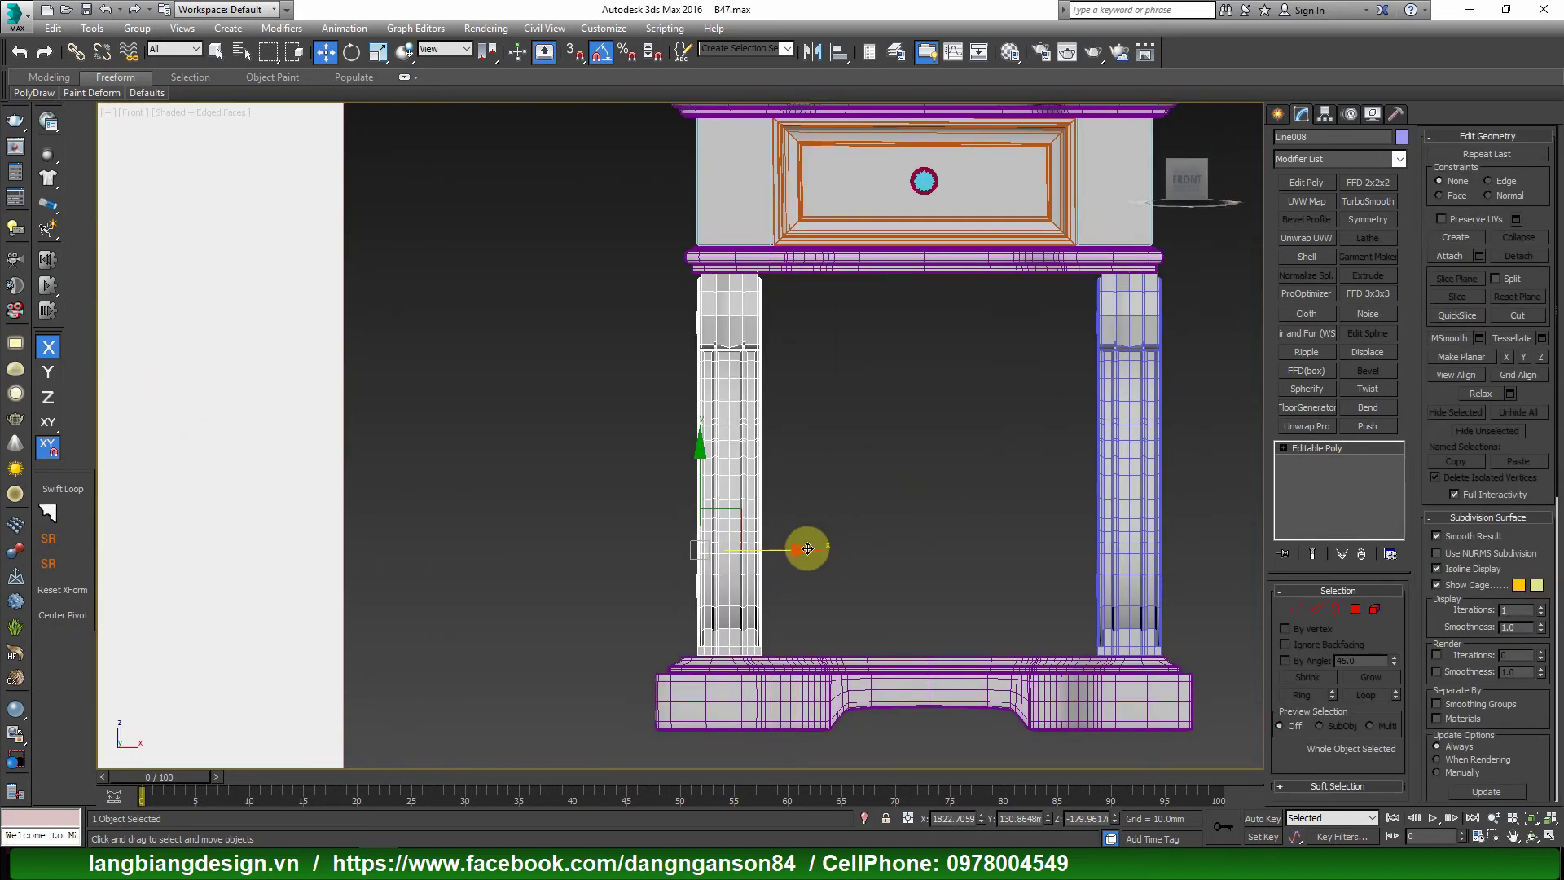
pyautogui.scroll(2, 838, 542)
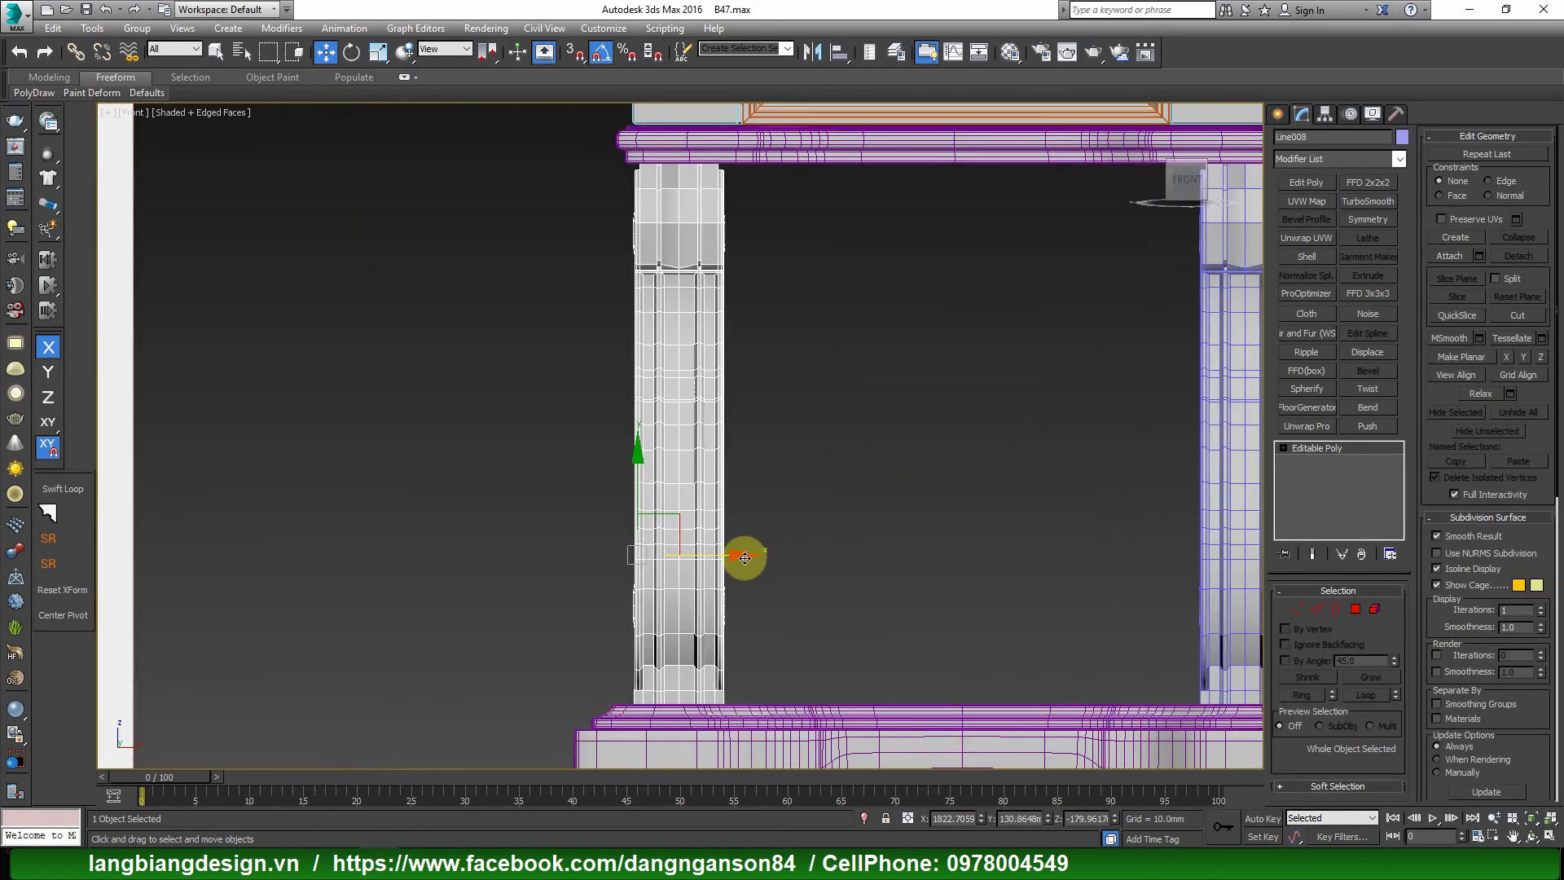
pyautogui.moveTo(745, 555); pyautogui.dragTo(733, 555)
pyautogui.scroll(-2, 912, 492)
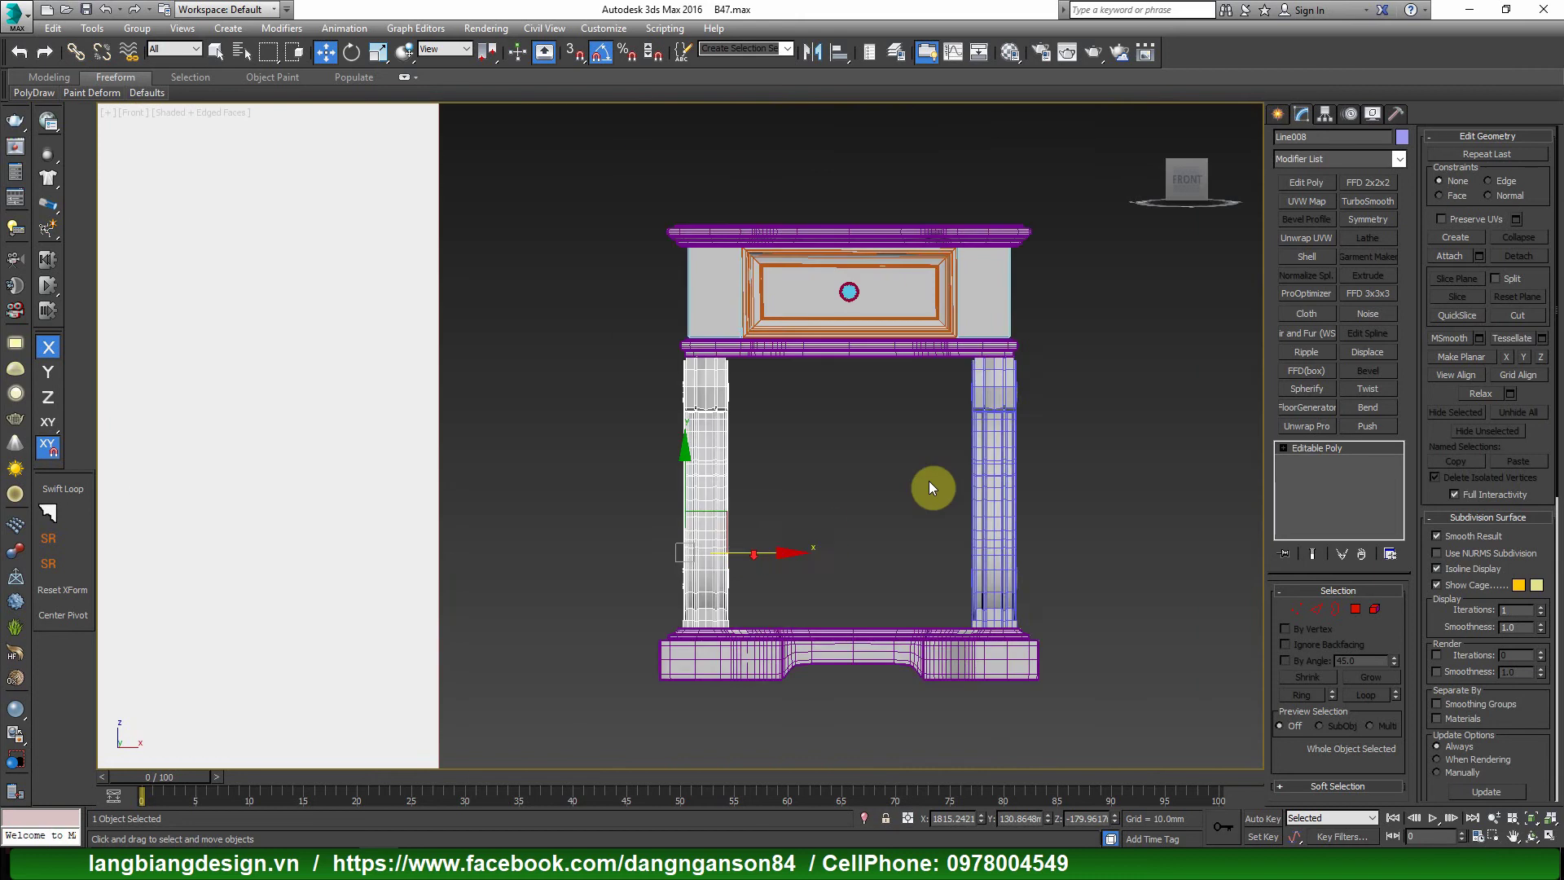
pyautogui.scroll(1, 949, 478)
# Attach the other front leg so both legs form one object.
pyautogui.rightClick(875, 459)
pyautogui.click(850, 322)
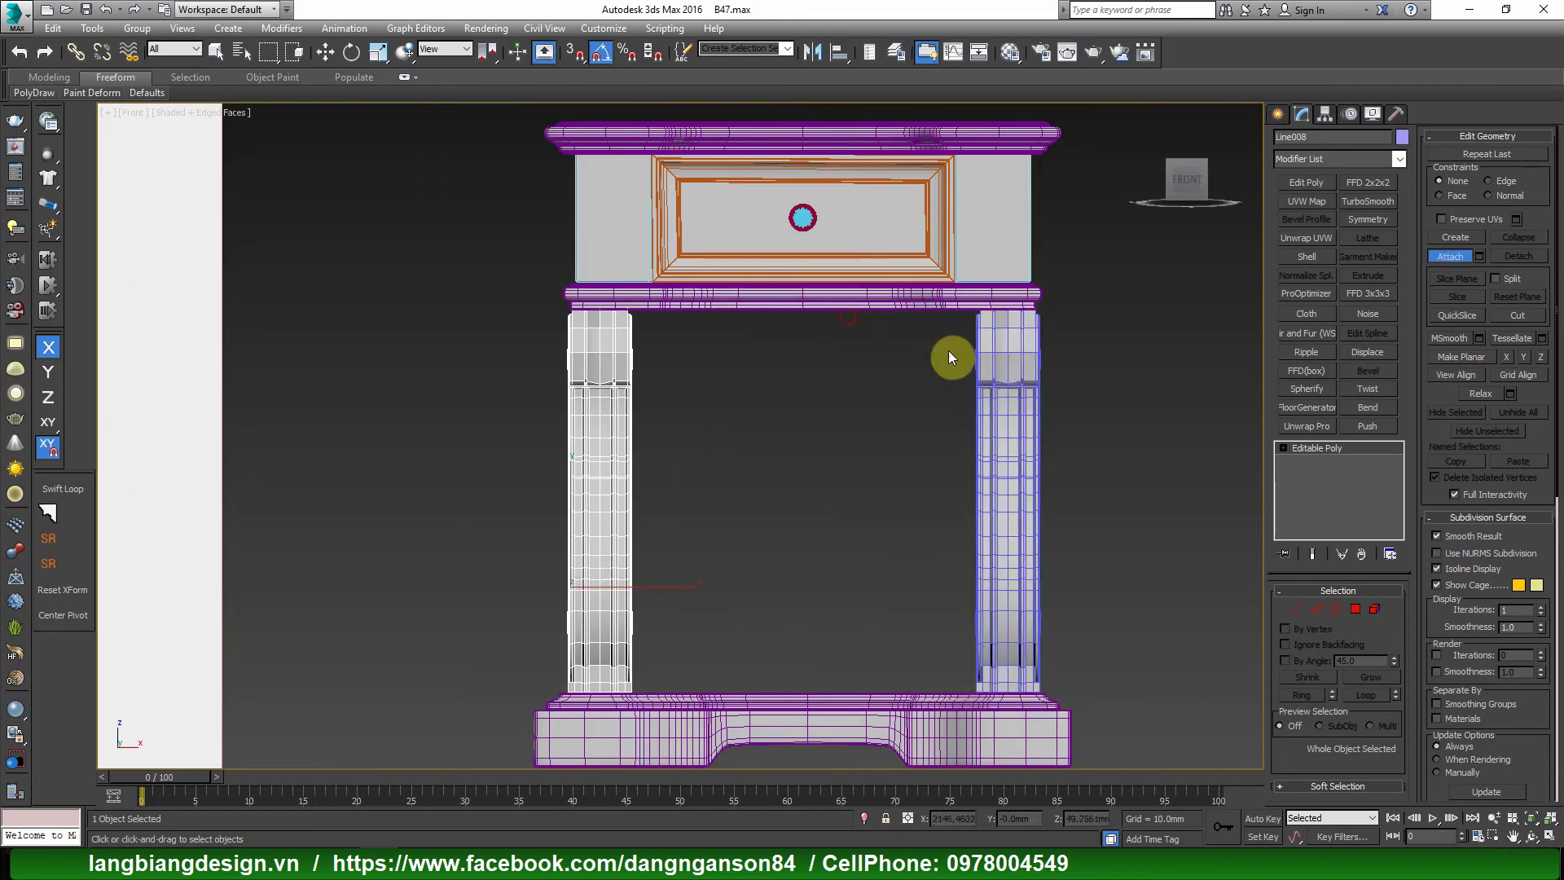
pyautogui.click(1041, 417)
pyautogui.moveTo(1058, 440)
pyautogui.keyDown('alt'); pyautogui.mouseDown(button='middle')
pyautogui.moveTo(926, 525)
pyautogui.moveTo(937, 429)
pyautogui.mouseUp(button='middle'); pyautogui.keyUp('alt')
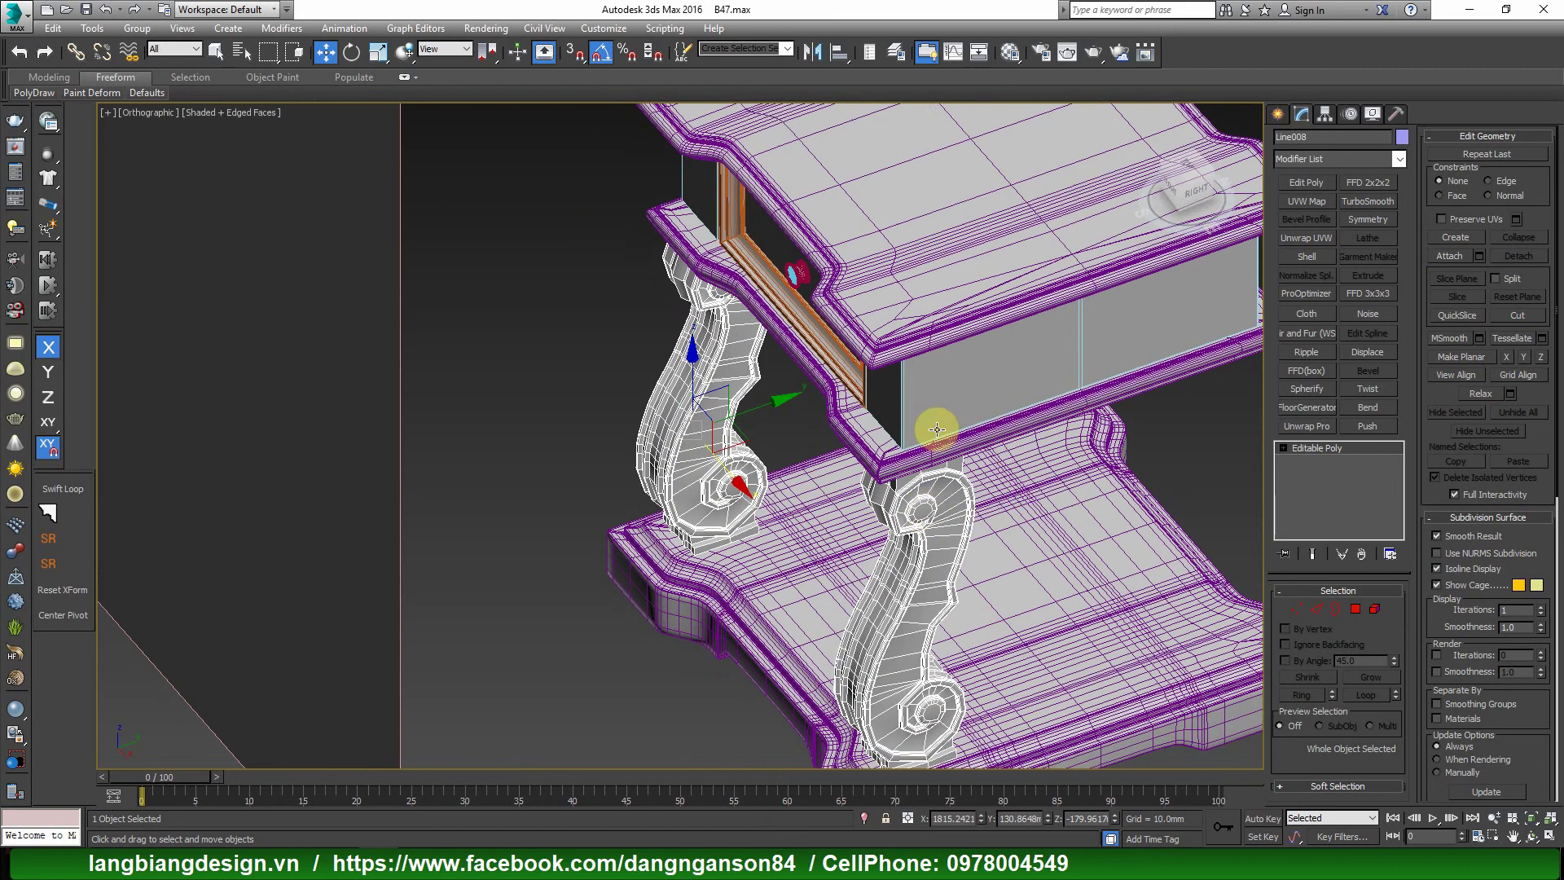
# Mirror the front legs as a copy and move the copy to the back.
pyautogui.click(817, 52)
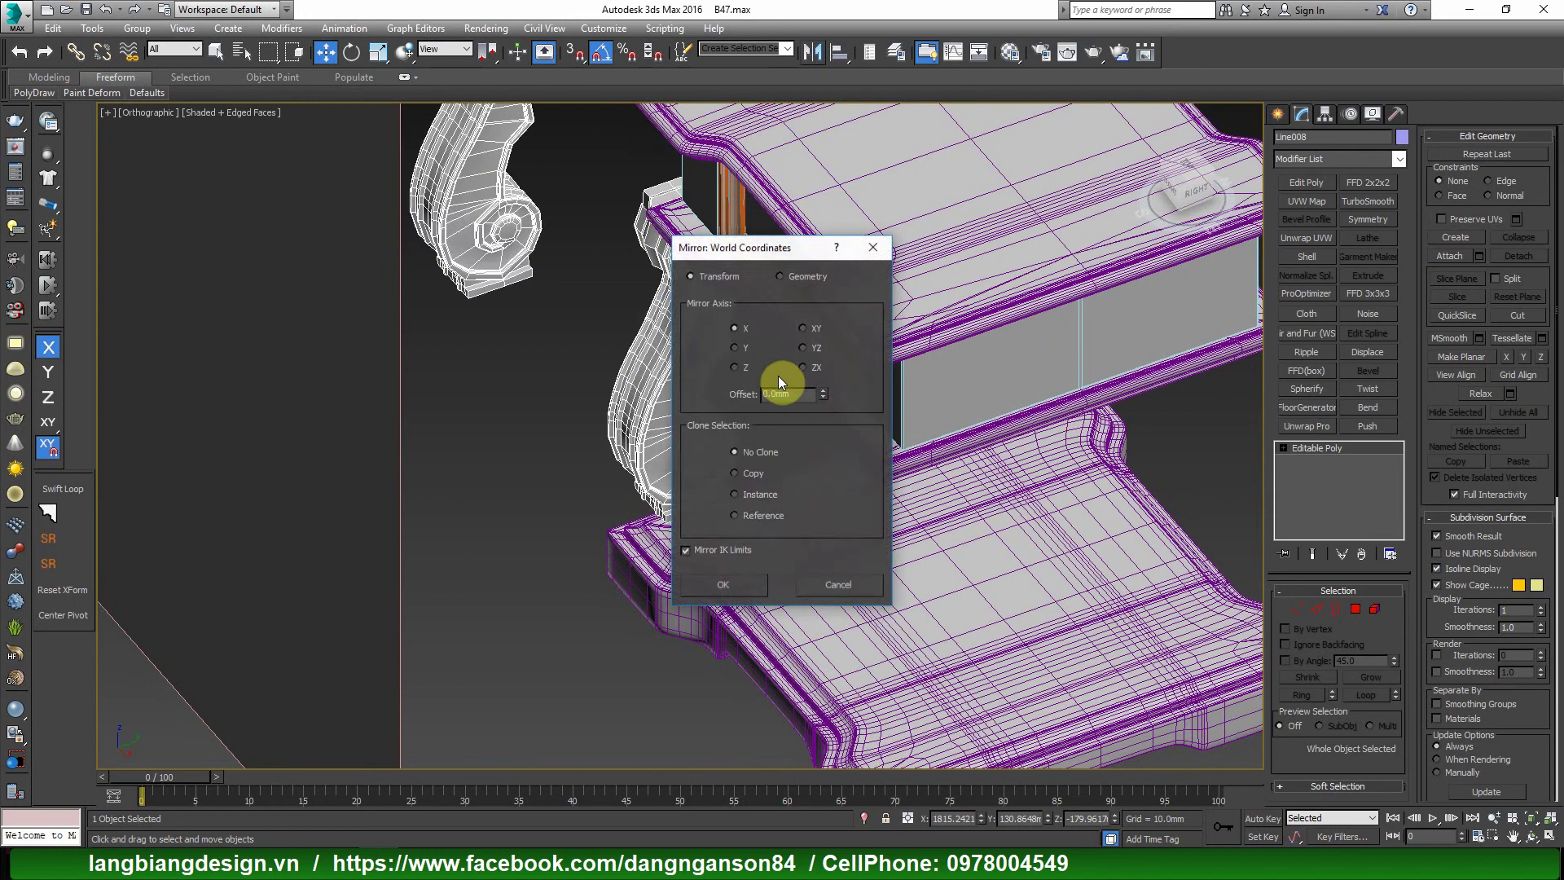
pyautogui.click(741, 356)
pyautogui.click(749, 473)
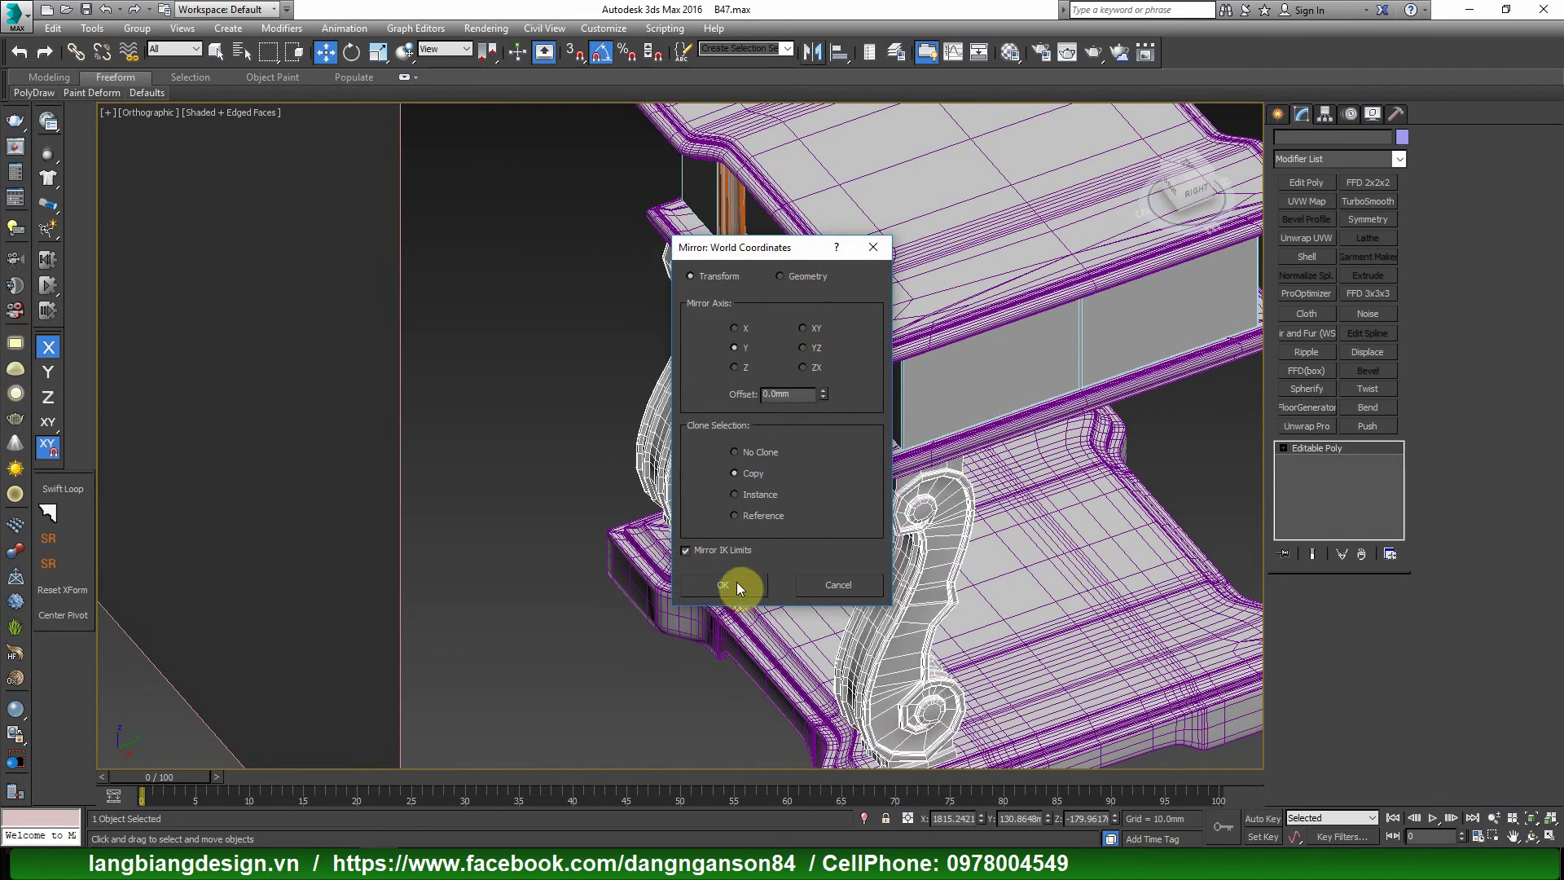
pyautogui.click(729, 583)
pyautogui.scroll(-3, 842, 512)
pyautogui.moveTo(774, 394)
pyautogui.mouseDown()
pyautogui.moveTo(1058, 332)
pyautogui.moveTo(1040, 335)
pyautogui.mouseUp()
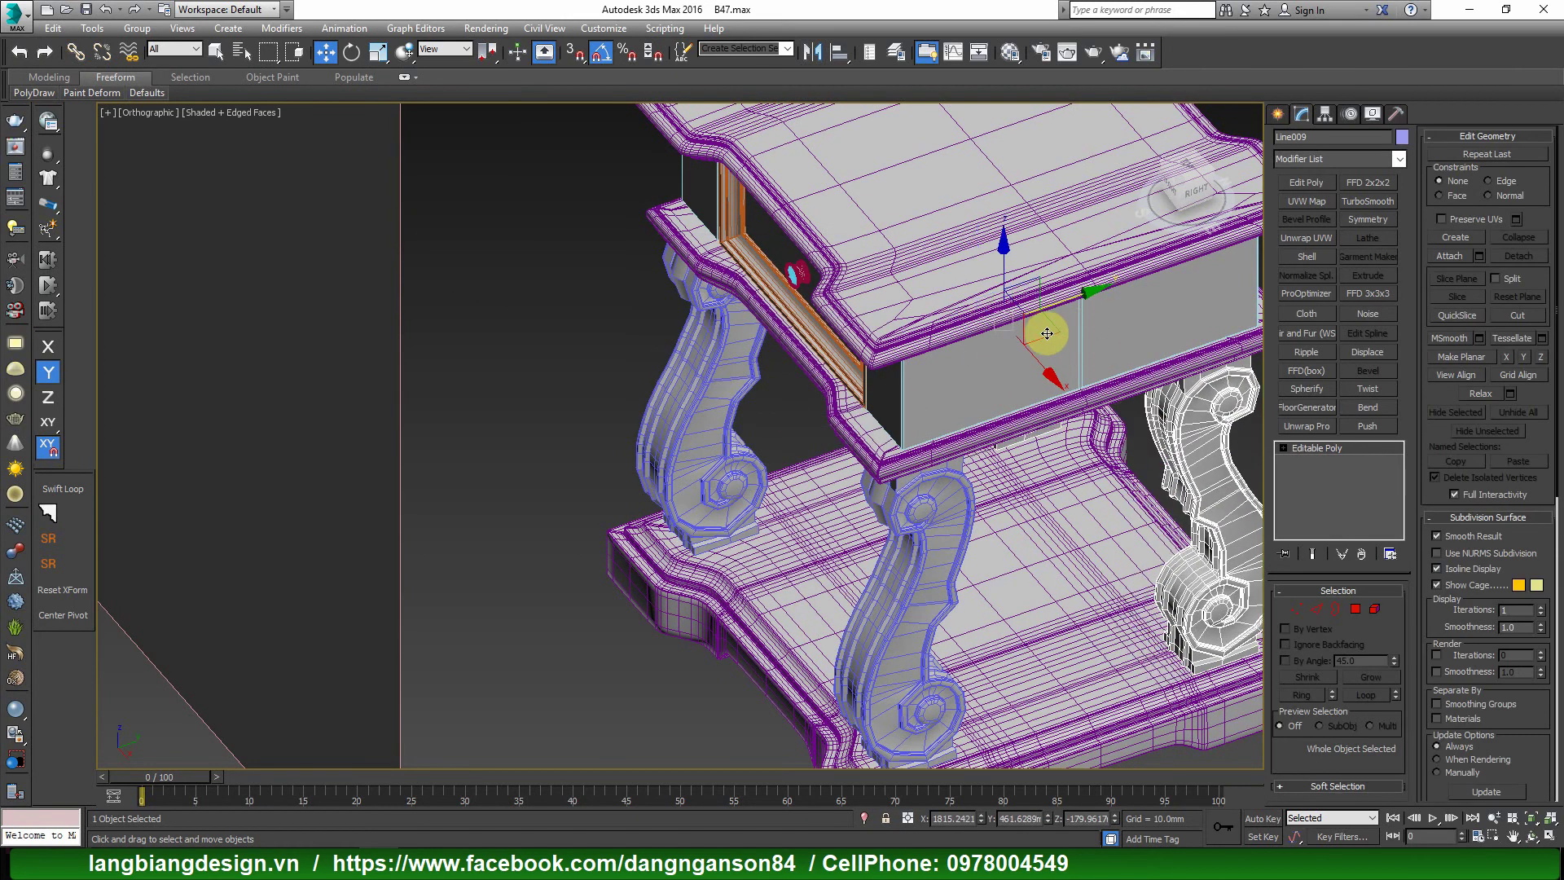
pyautogui.scroll(-3, 1040, 334)
pyautogui.scroll(3, 1036, 342)
# Line up the back legs with the base in side view and check their shape.
pyautogui.click(1193, 189)
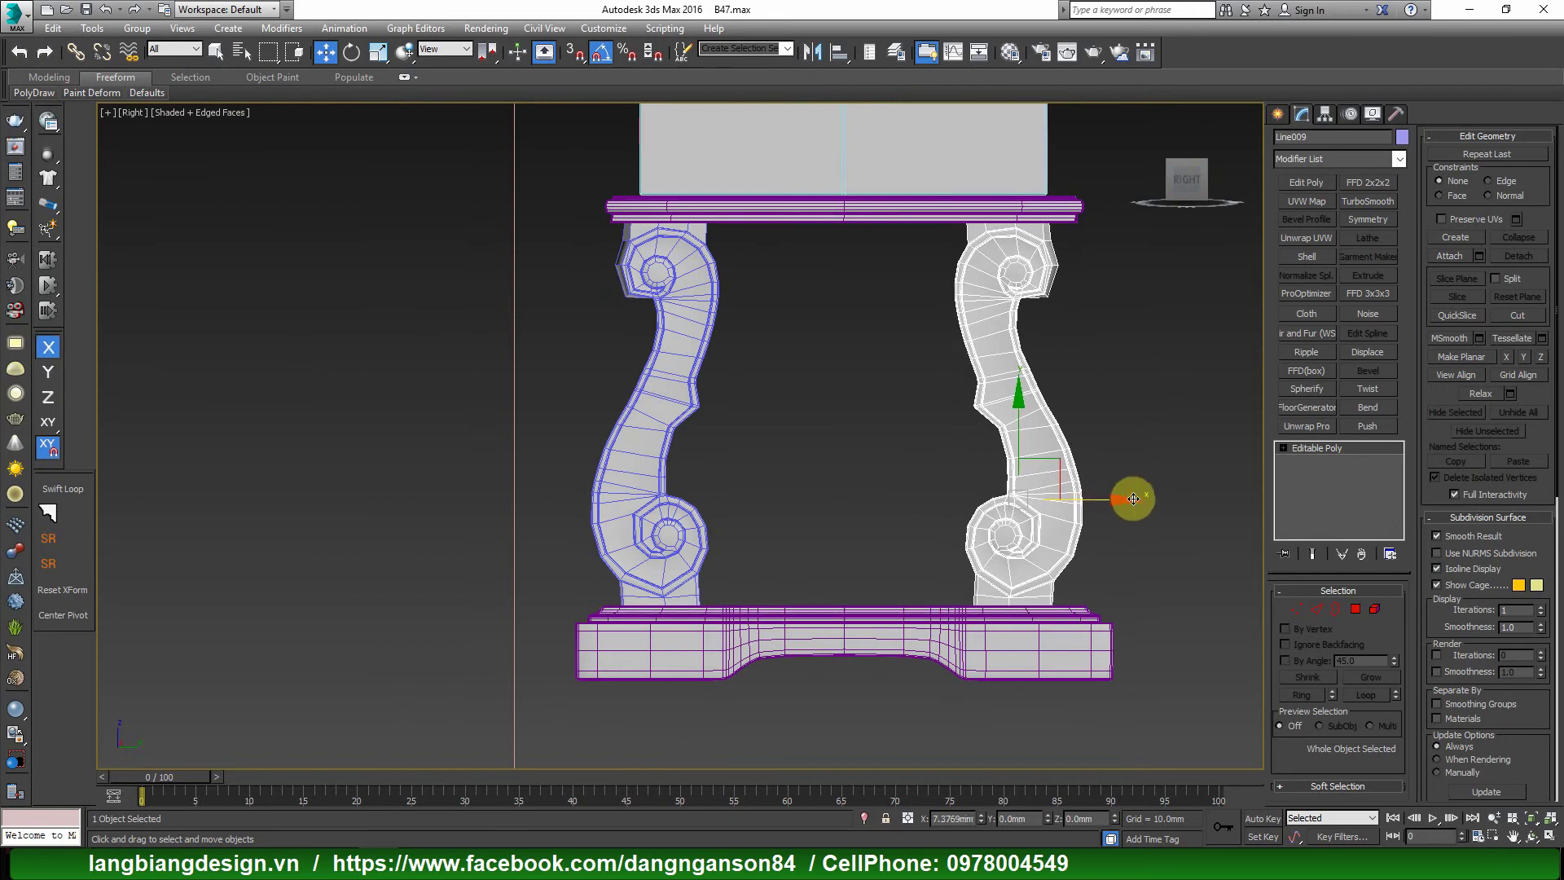
pyautogui.moveTo(1113, 512); pyautogui.dragTo(1152, 496)
pyautogui.hotkey('shift', 'z')
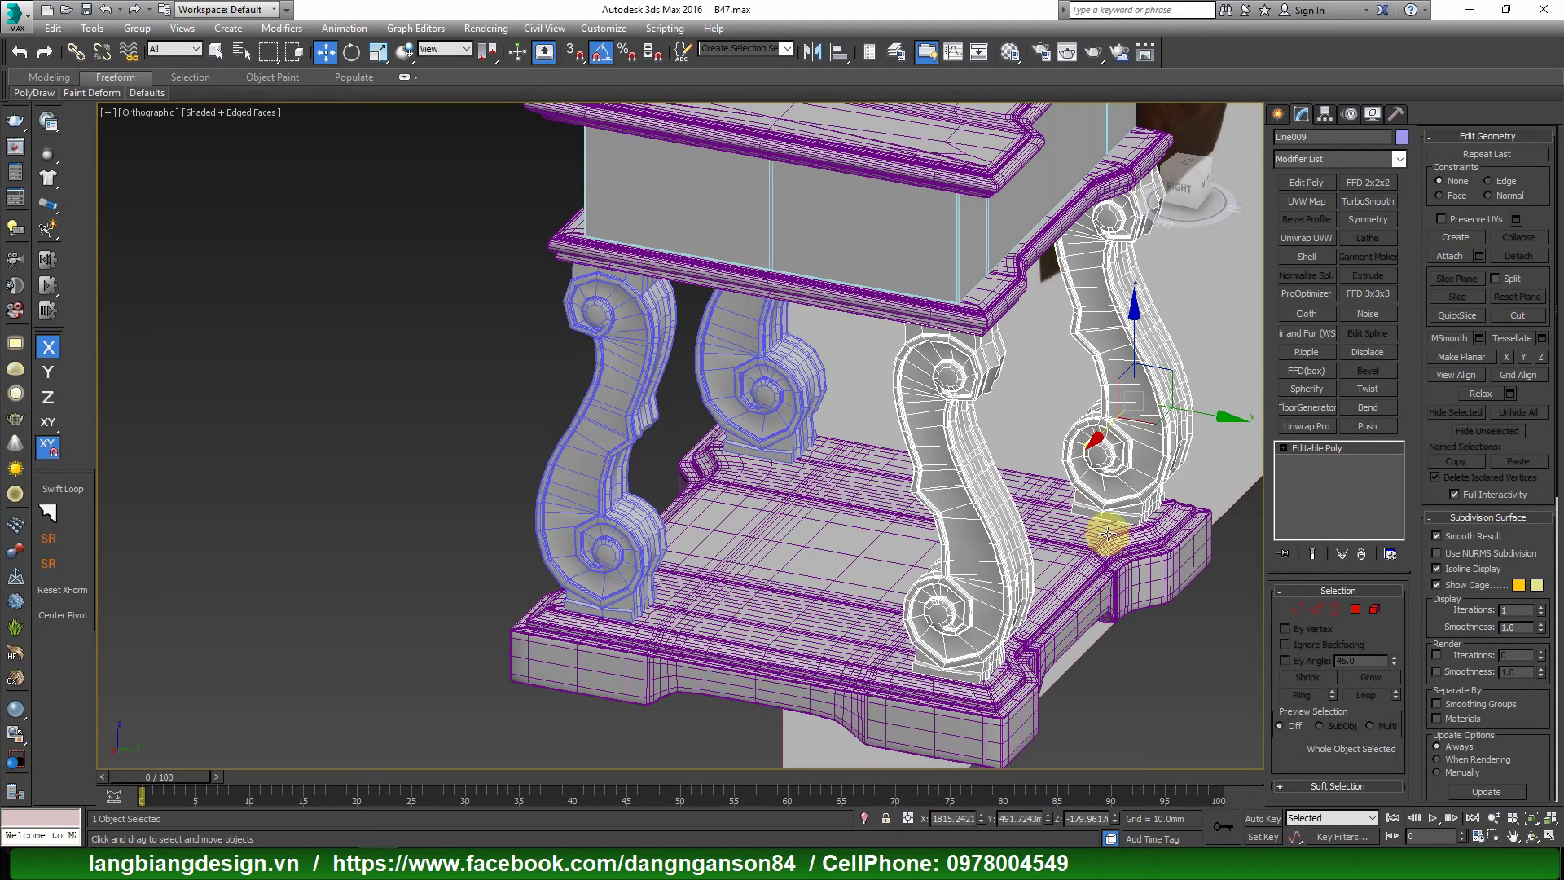
pyautogui.press('F4')
pyautogui.scroll(3, 1109, 531)
pyautogui.scroll(-3, 996, 437)
pyautogui.press('F4')
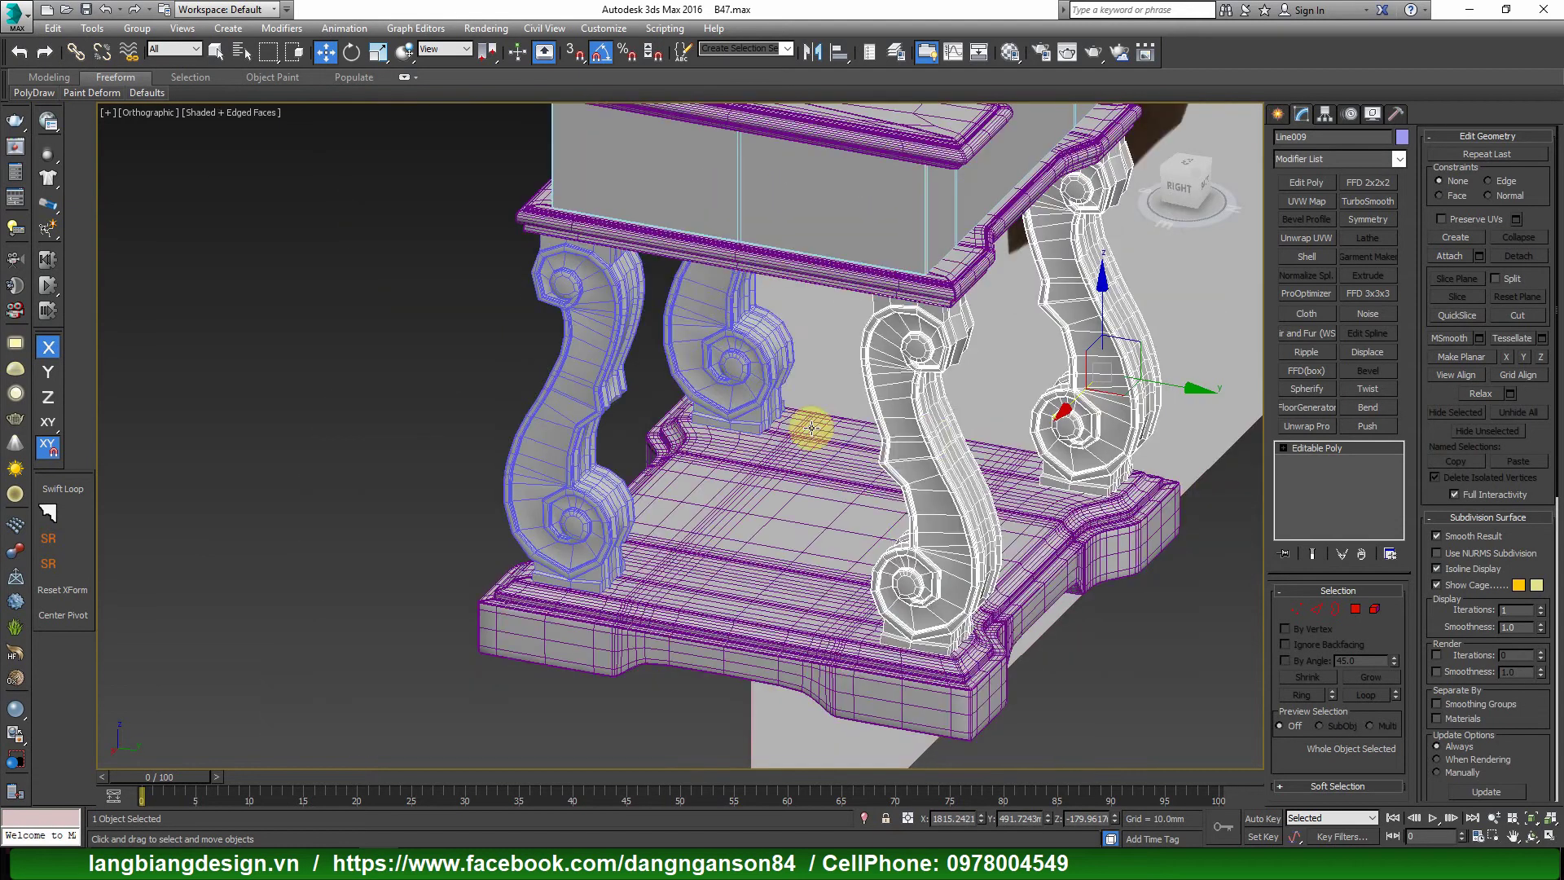
# Attach all legs into one object and add TurboSmooth with 2 iterations.
pyautogui.rightClick(811, 427)
pyautogui.click(766, 285)
pyautogui.click(717, 371)
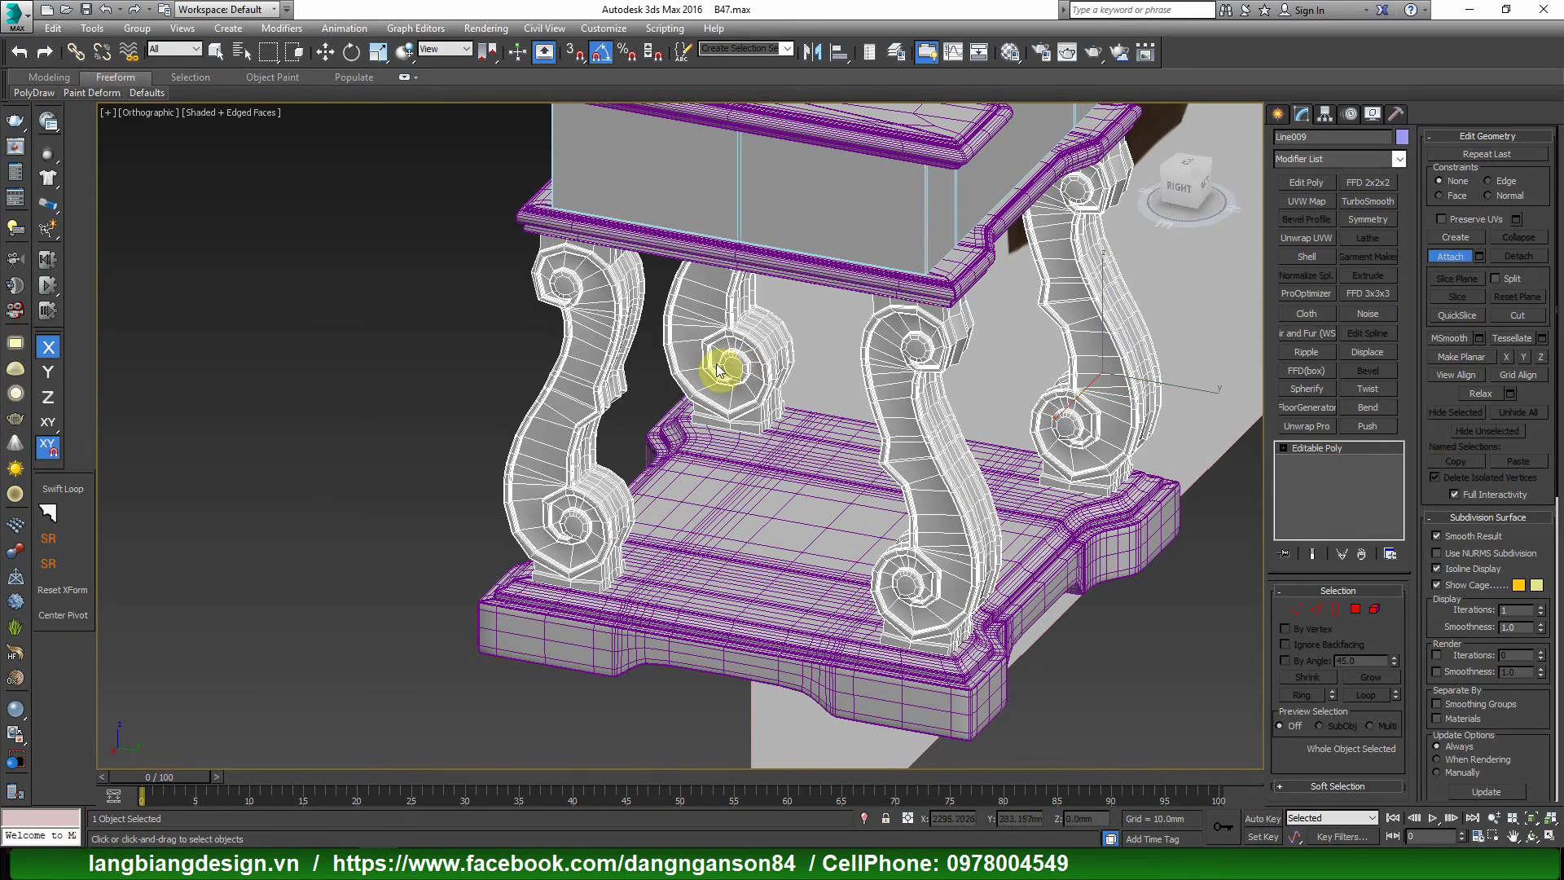
pyautogui.press('w')
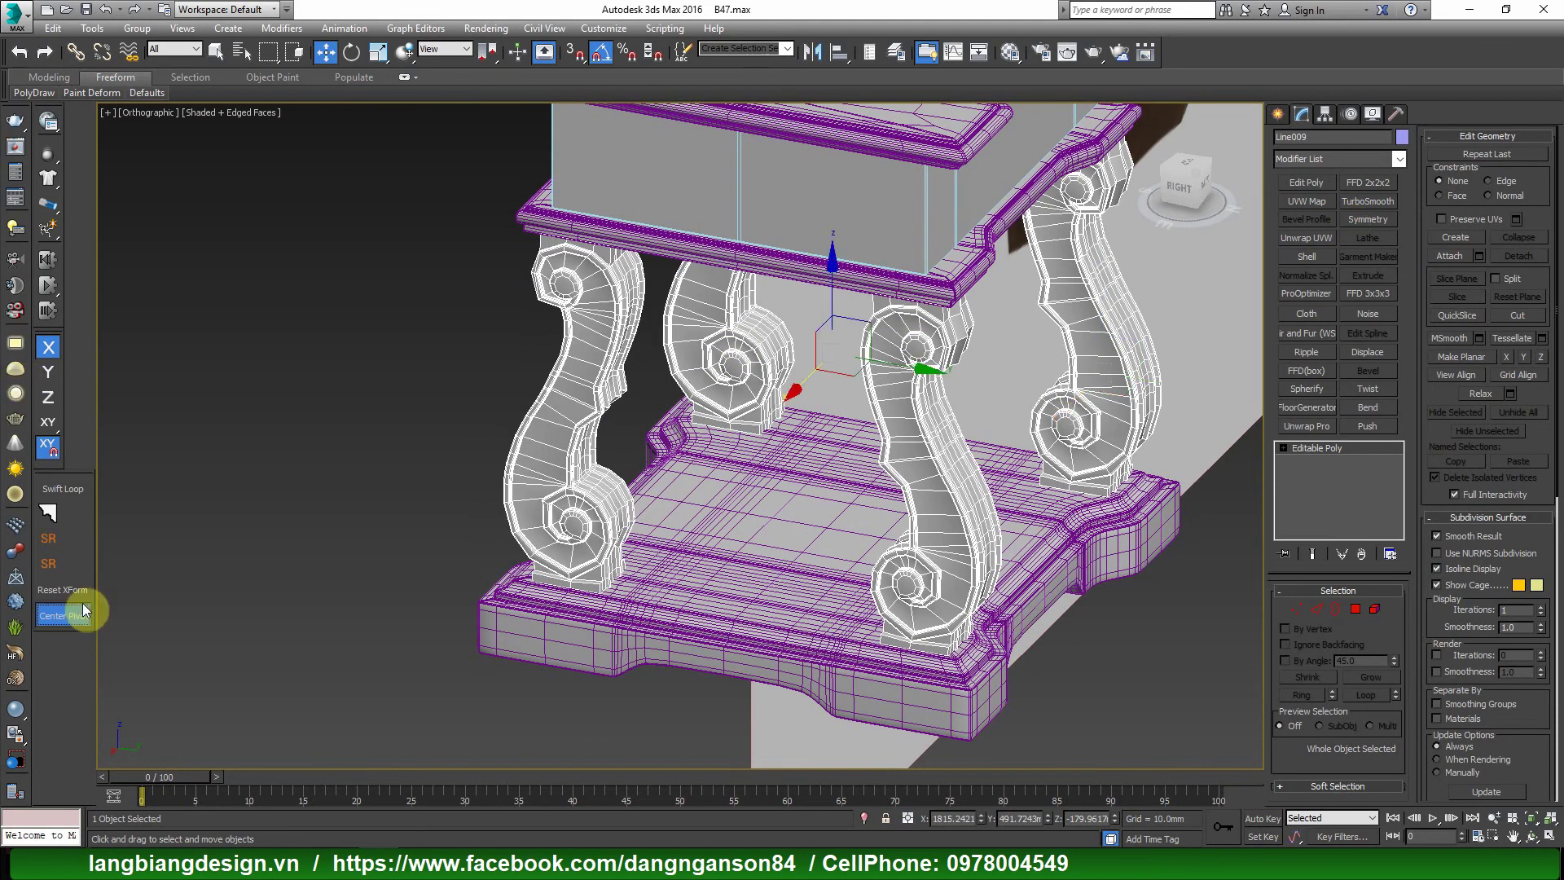
pyautogui.click(1368, 201)
pyautogui.press('F4')
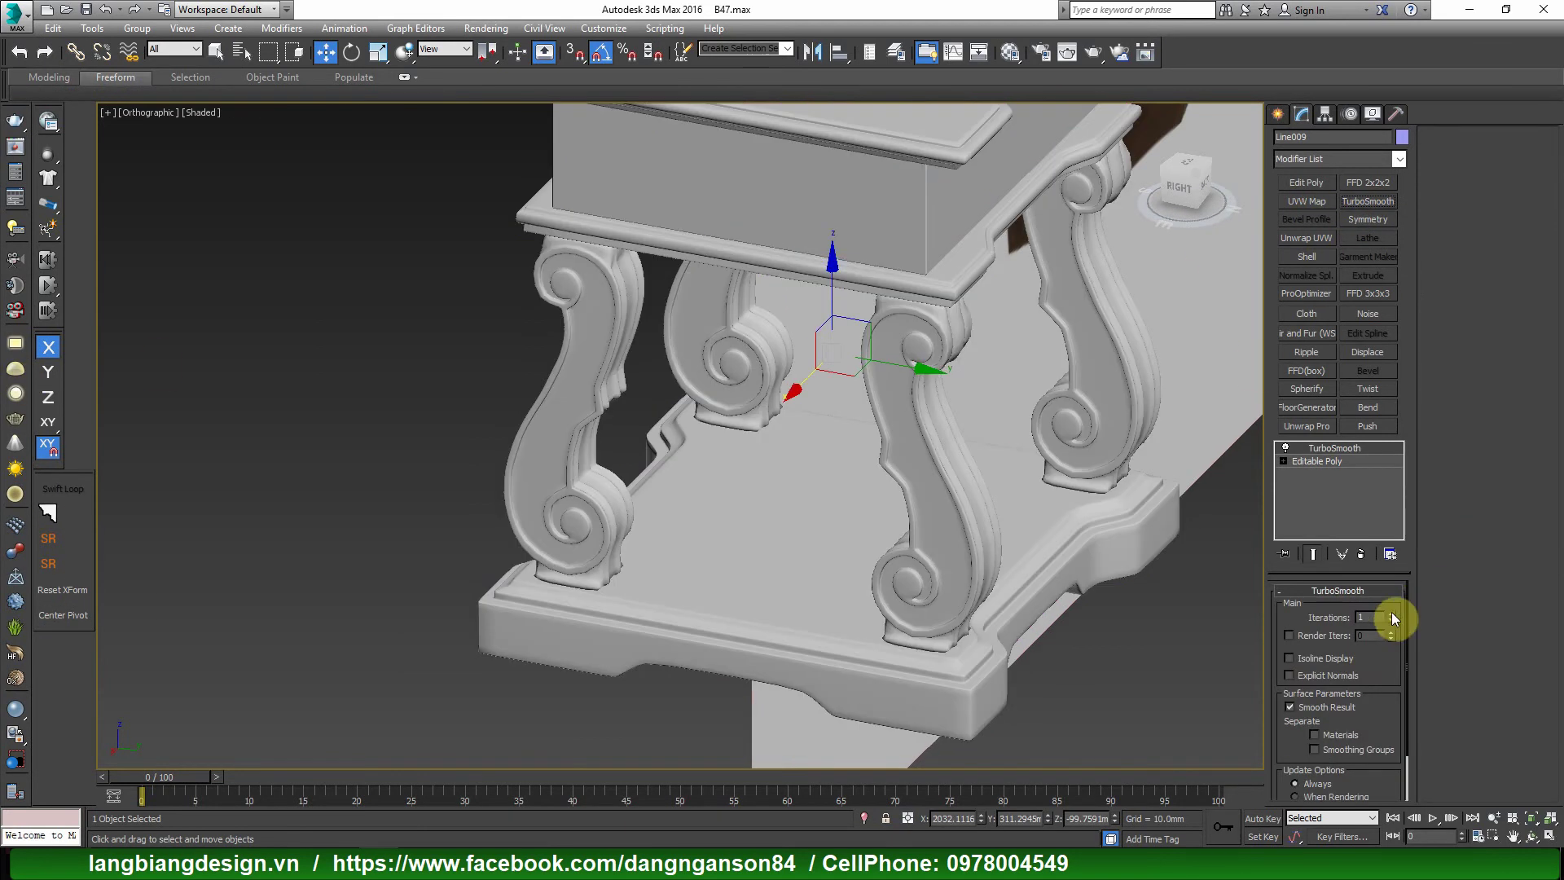
pyautogui.click(1391, 615)
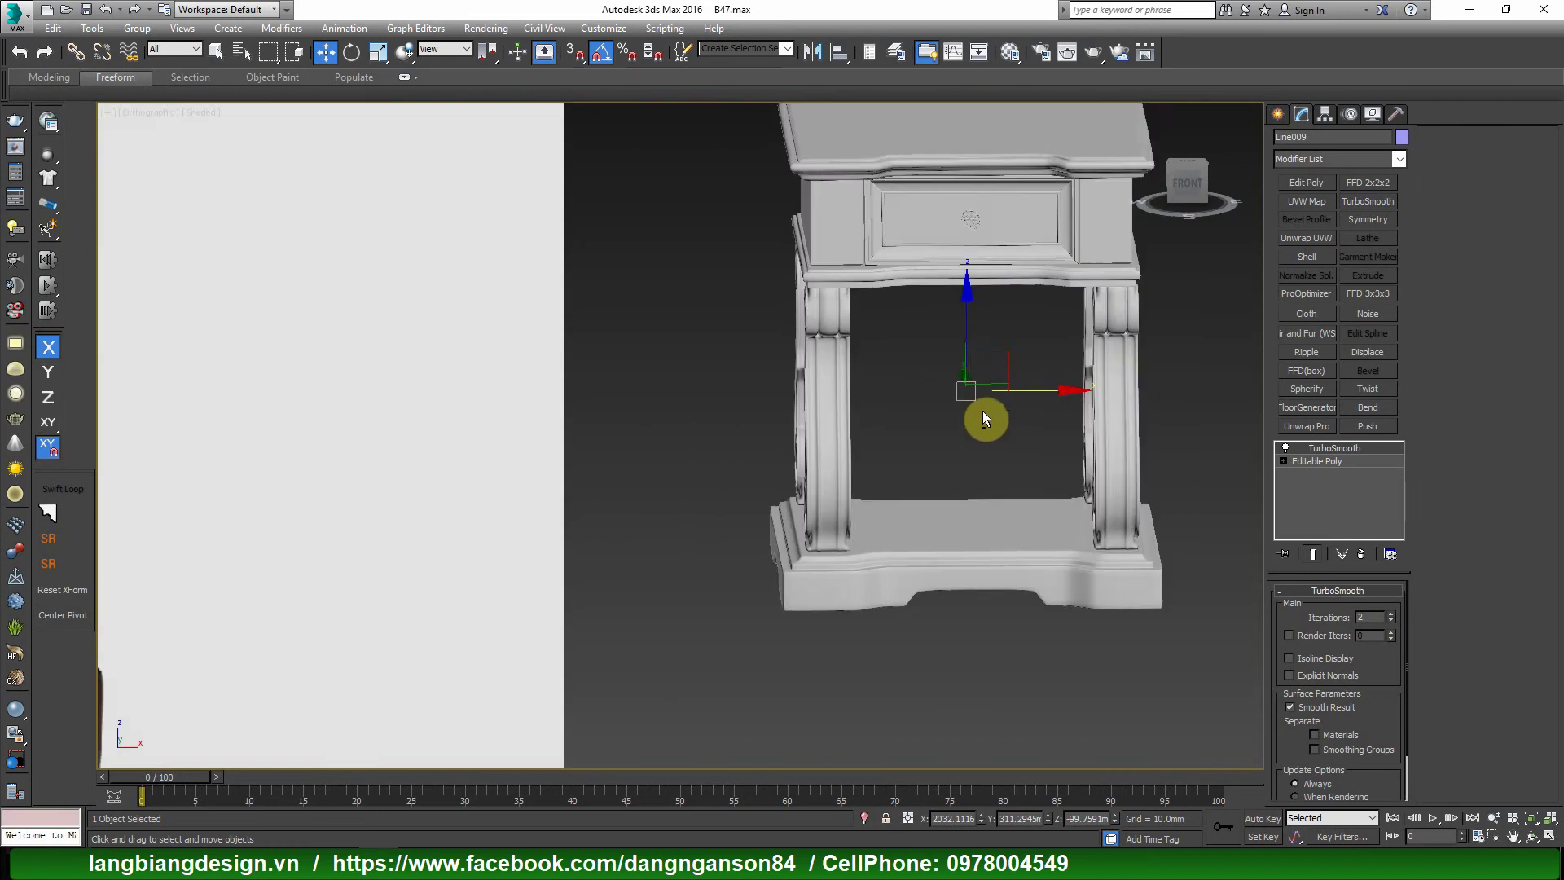
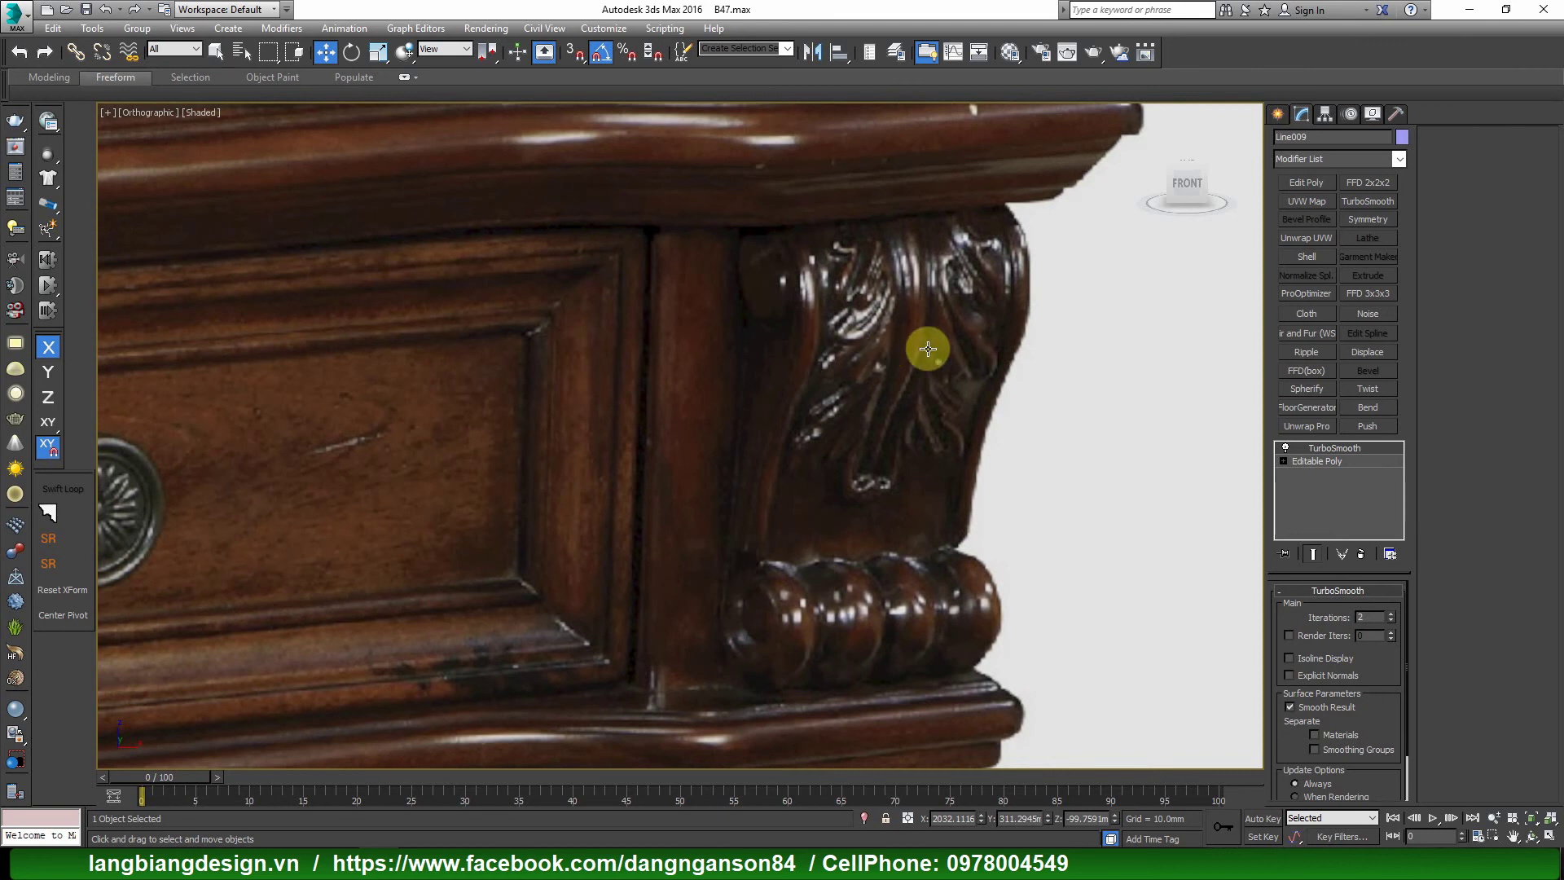
# Frame the turned beads and draw a cylinder over the first bead.
pyautogui.scroll(-2, 698, 245)
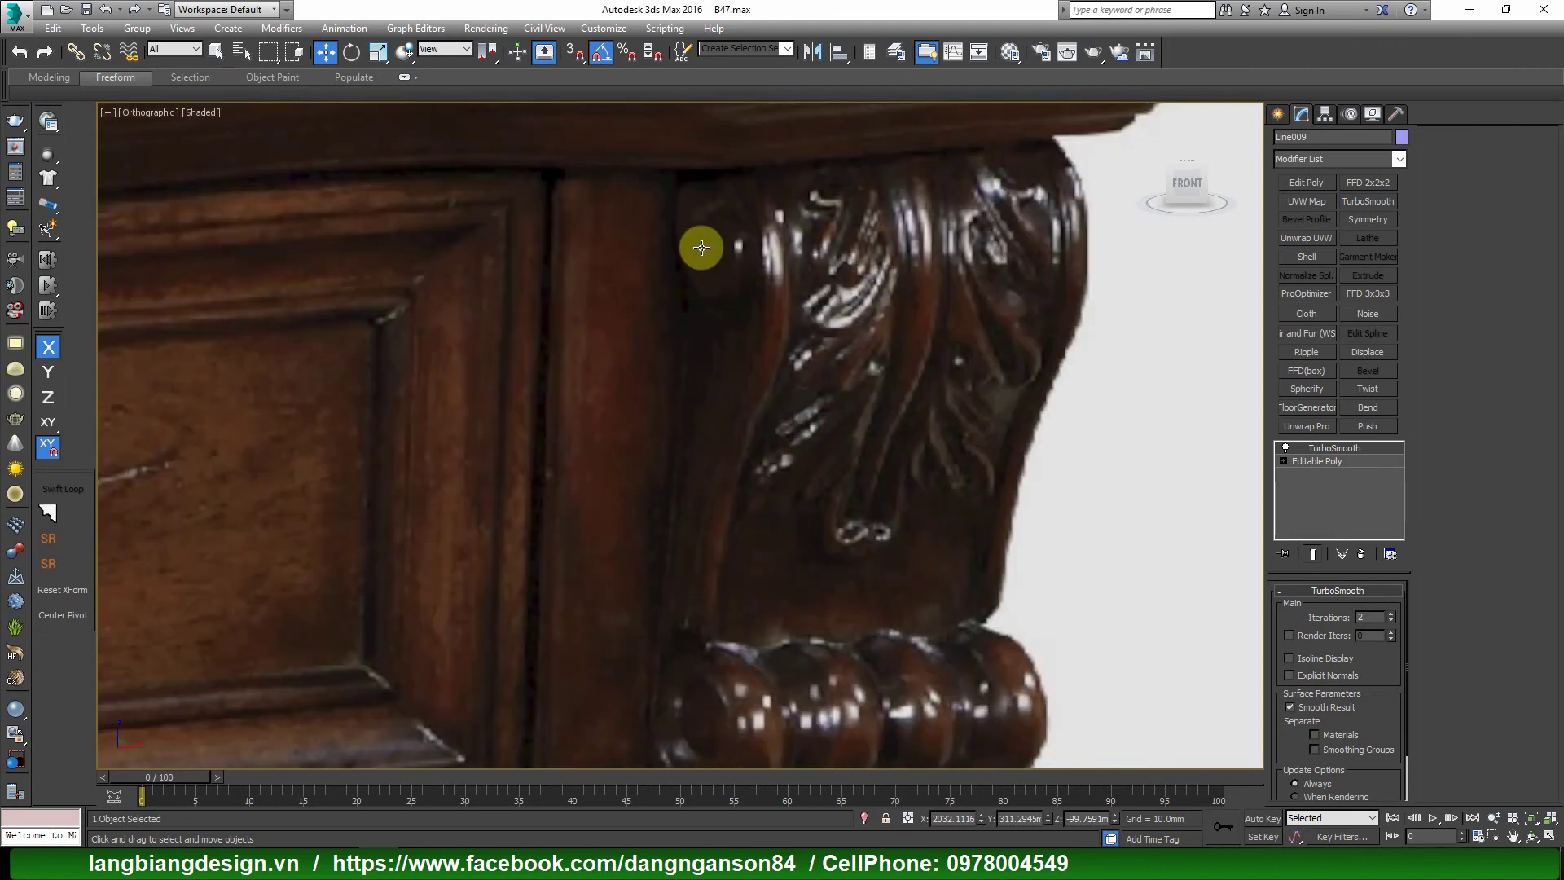
pyautogui.scroll(-1, 716, 244)
pyautogui.scroll(3, 730, 251)
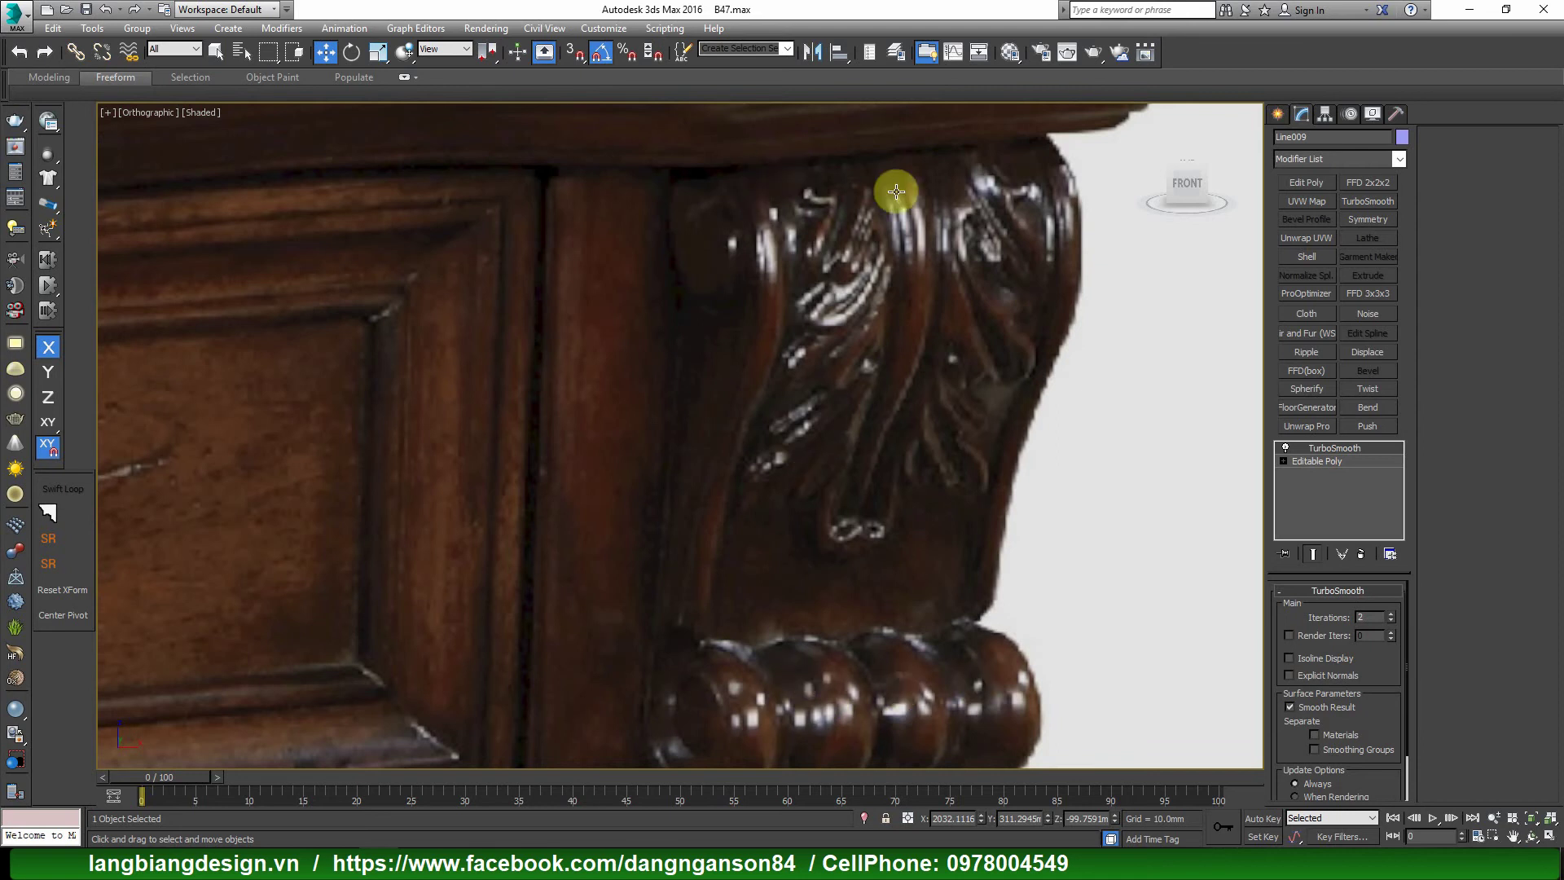
pyautogui.scroll(-5, 947, 370)
pyautogui.scroll(4, 949, 359)
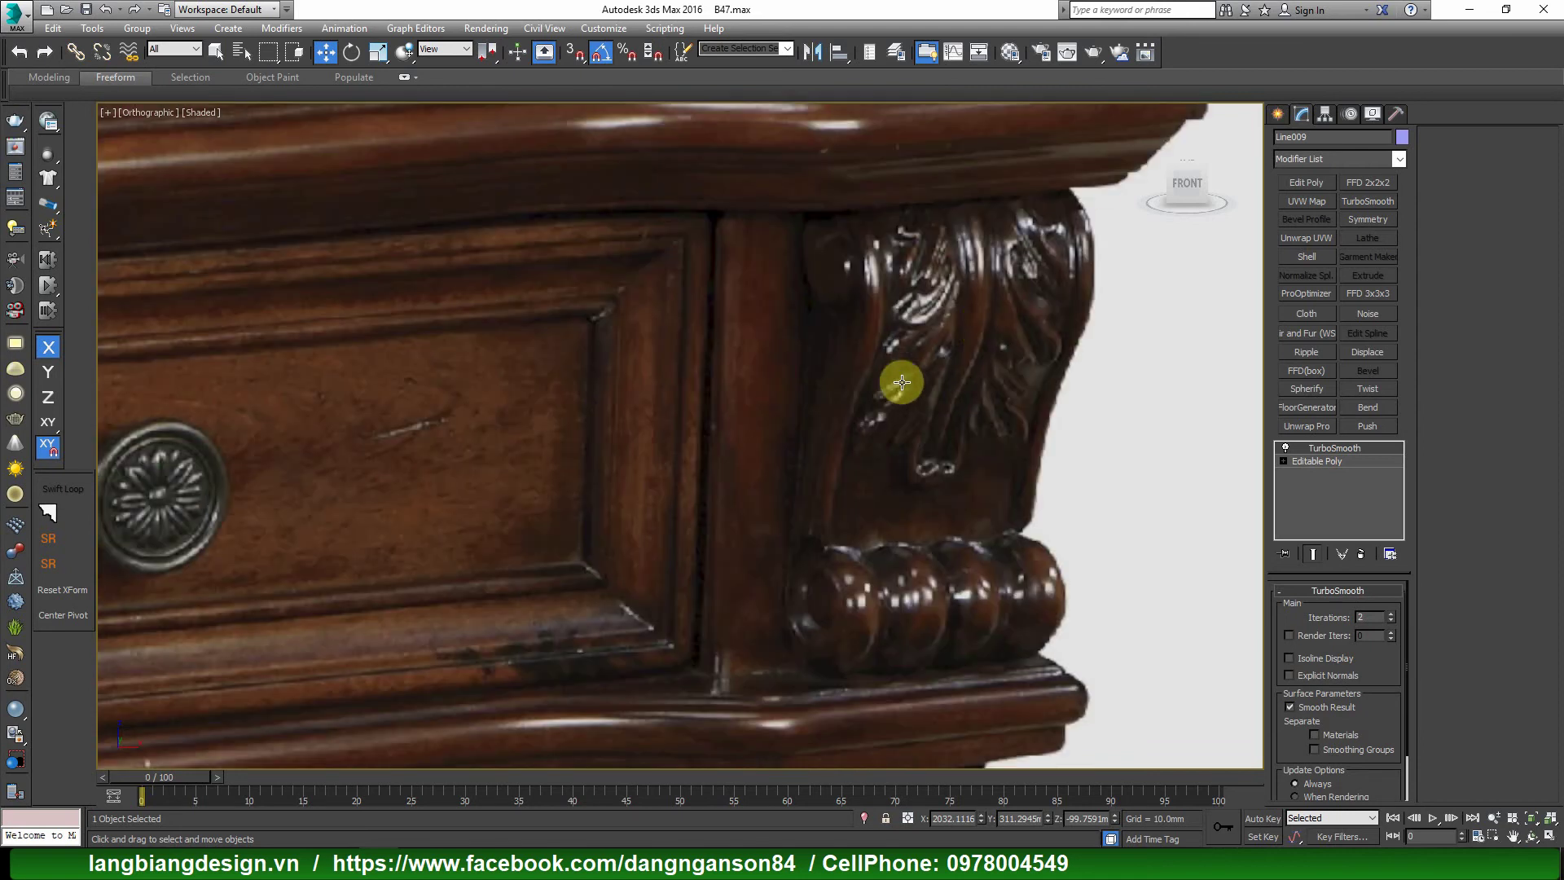
pyautogui.scroll(1, 864, 346)
pyautogui.scroll(2, 896, 440)
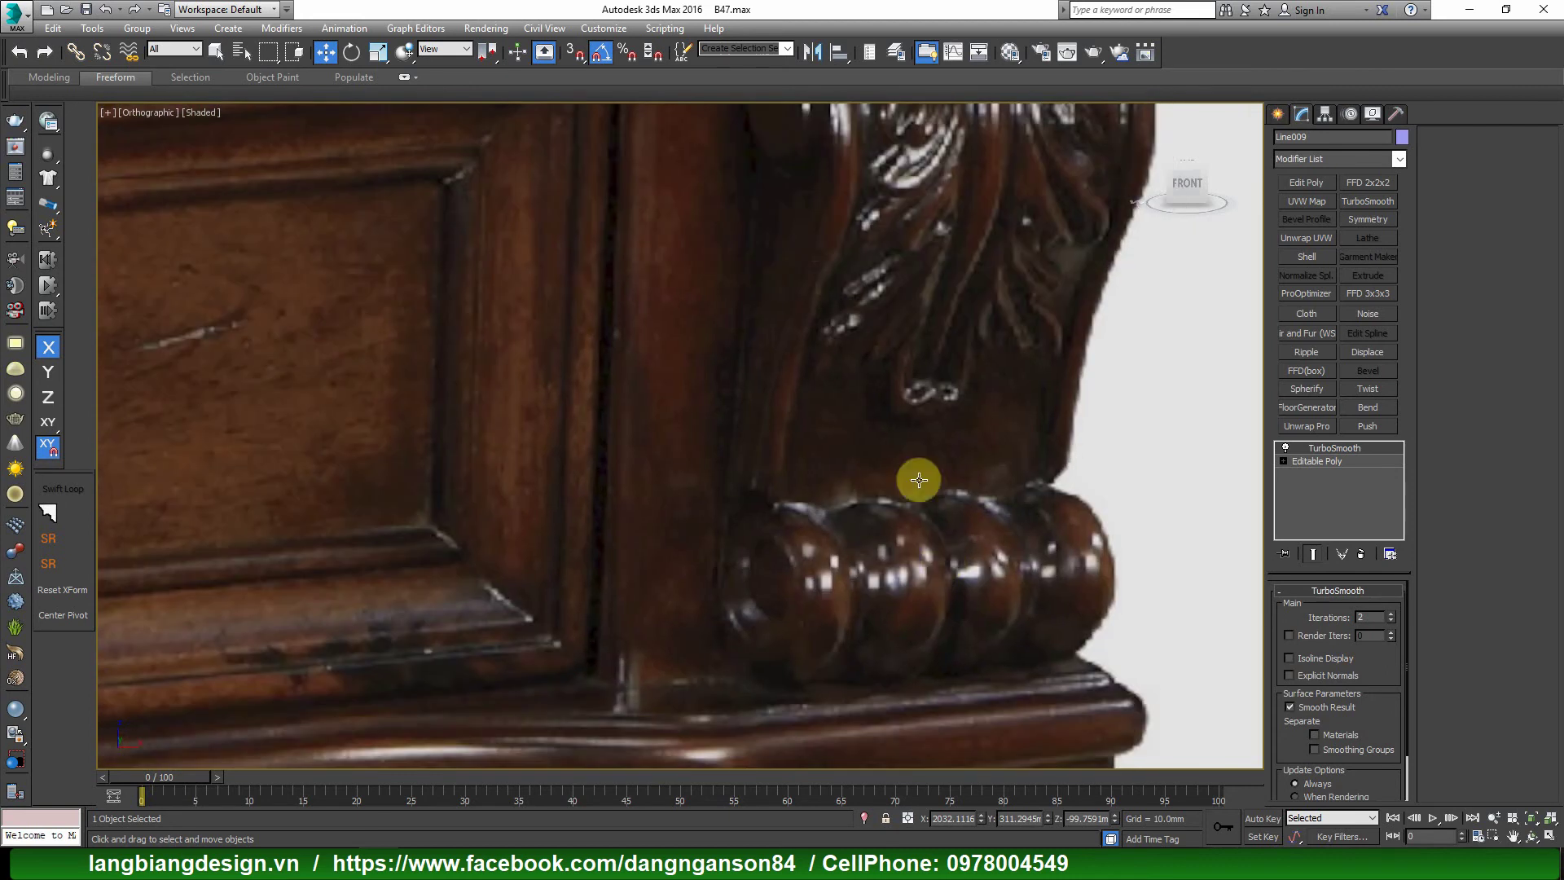
pyautogui.scroll(2, 916, 570)
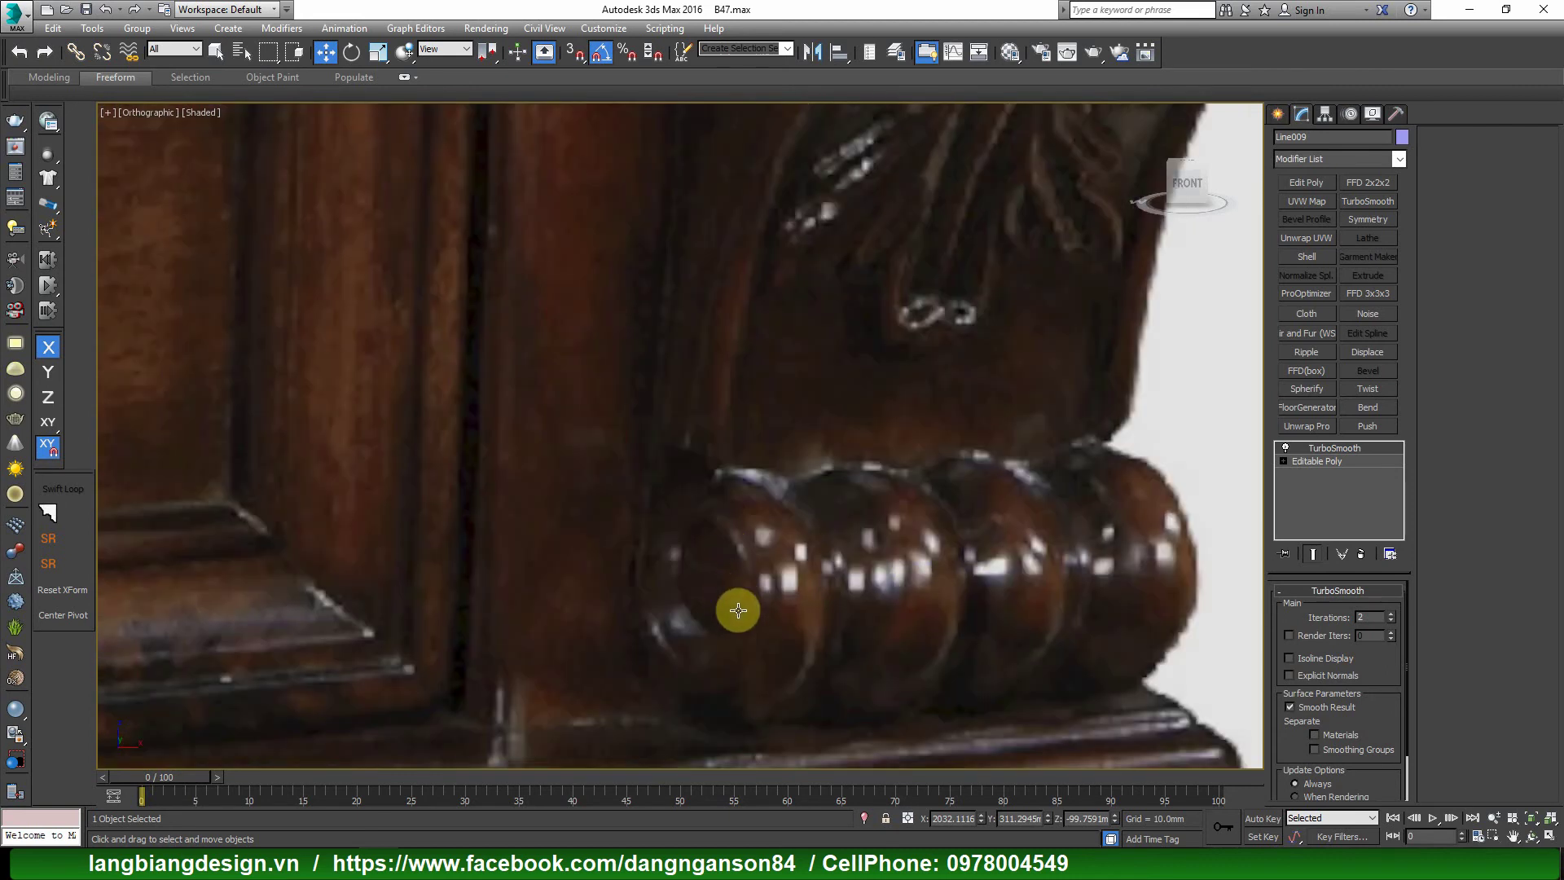
pyautogui.scroll(1, 671, 663)
pyautogui.scroll(2, 967, 499)
pyautogui.scroll(-3, 1034, 470)
pyautogui.scroll(4, 899, 427)
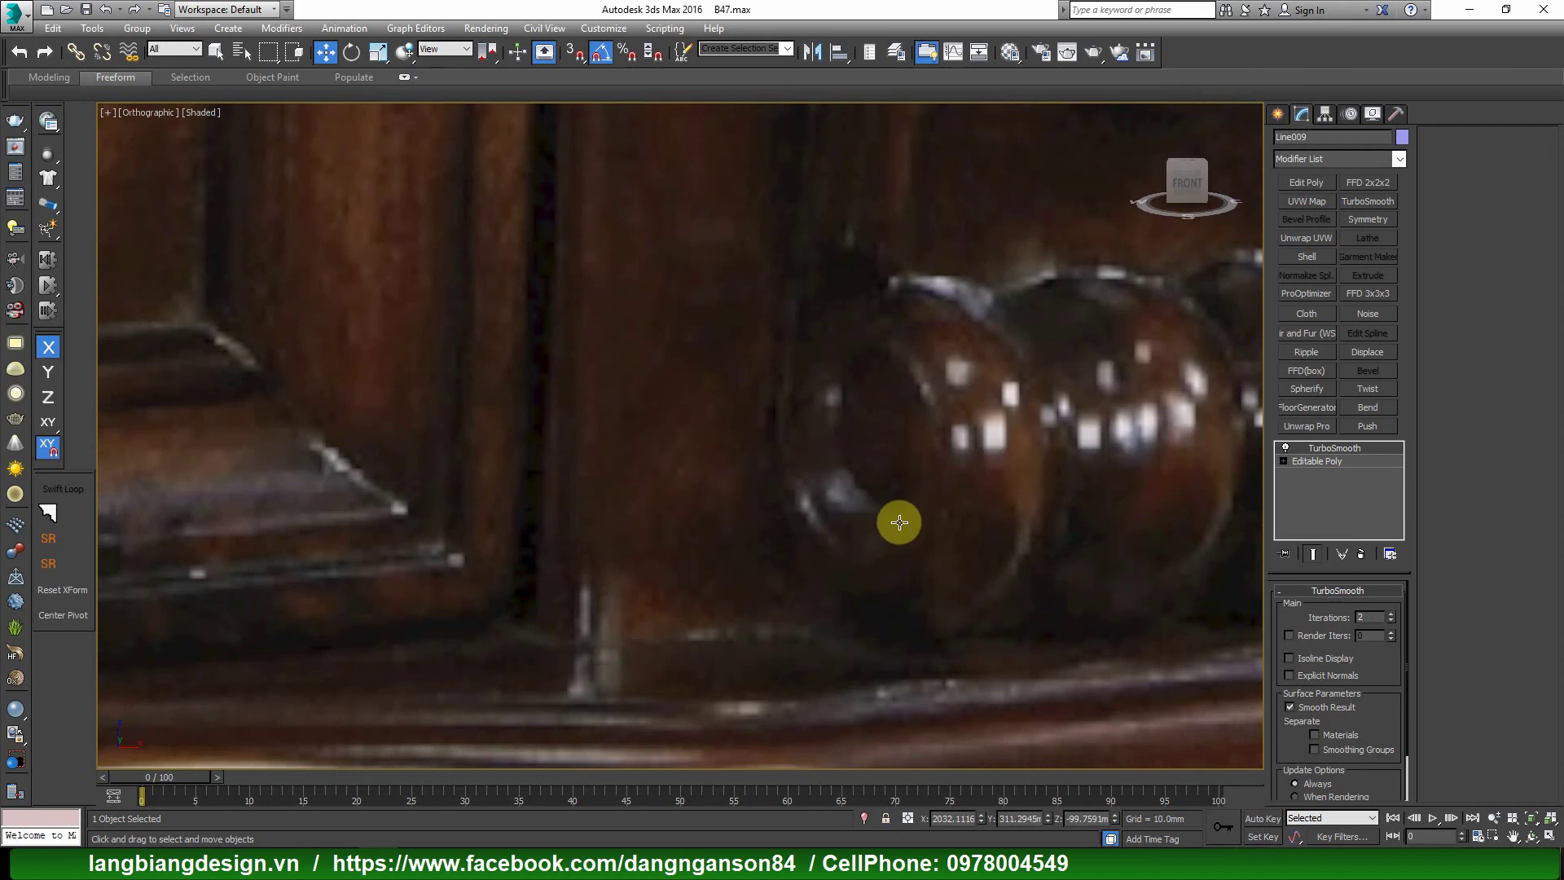
pyautogui.scroll(1, 892, 518)
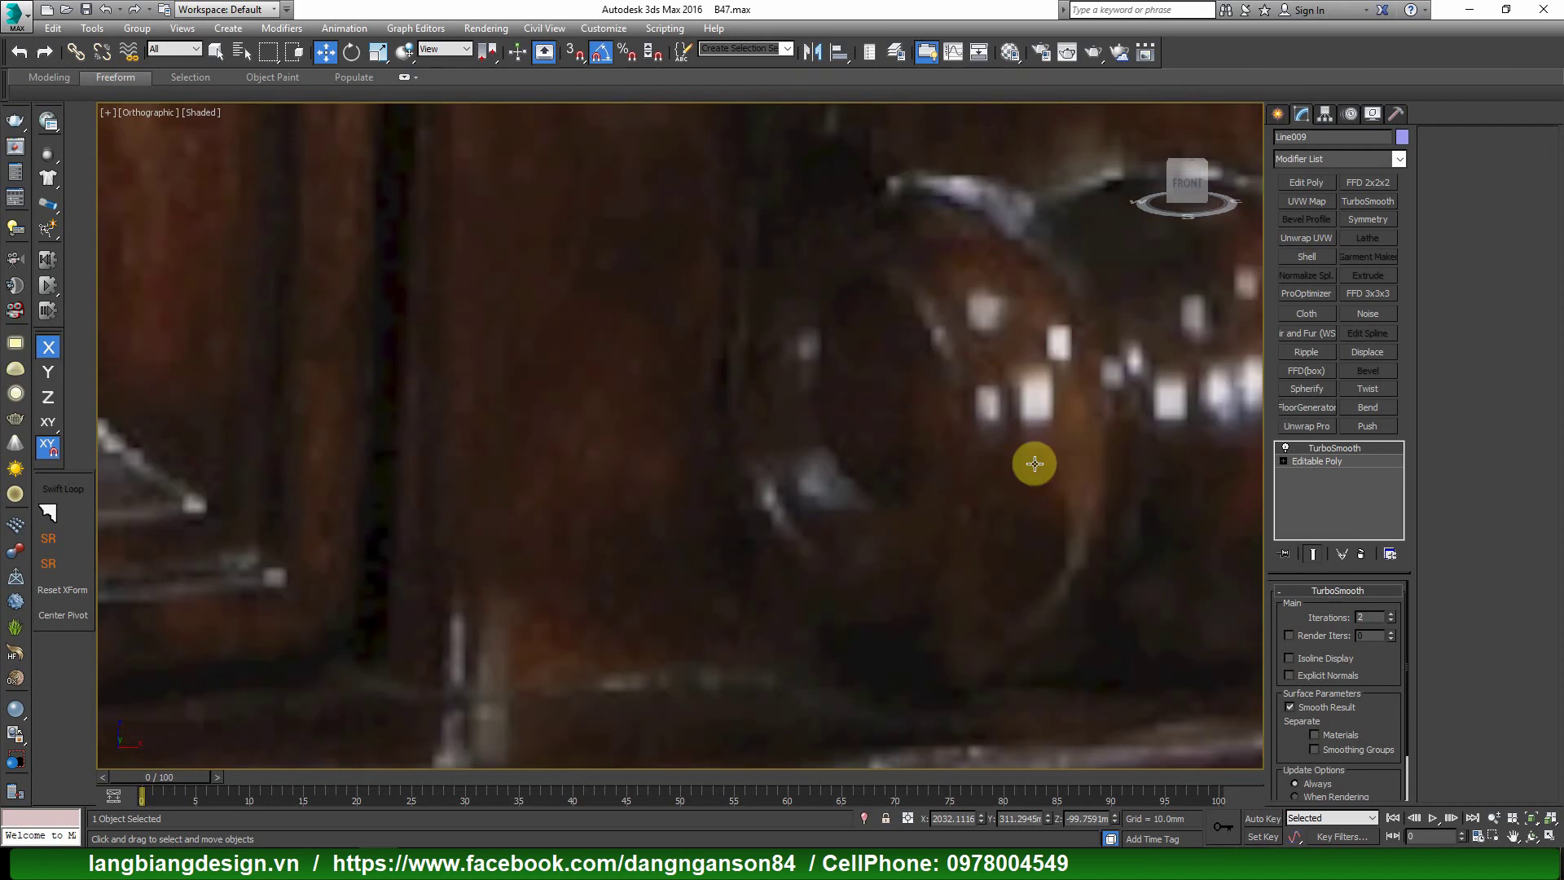
pyautogui.scroll(-3, 762, 465)
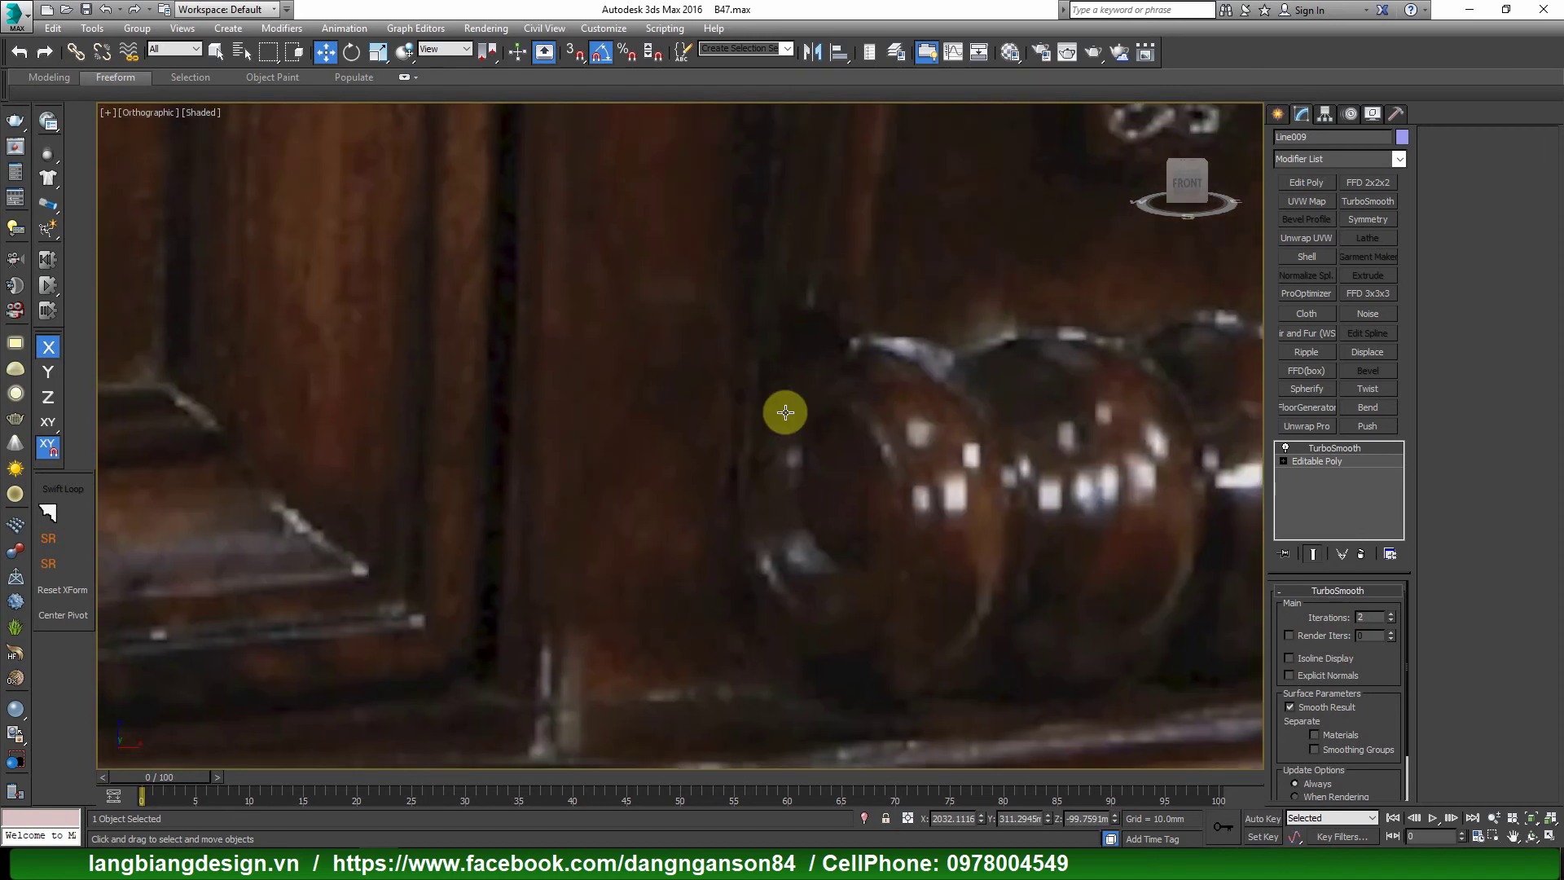
pyautogui.scroll(3, 782, 488)
pyautogui.scroll(-2, 839, 545)
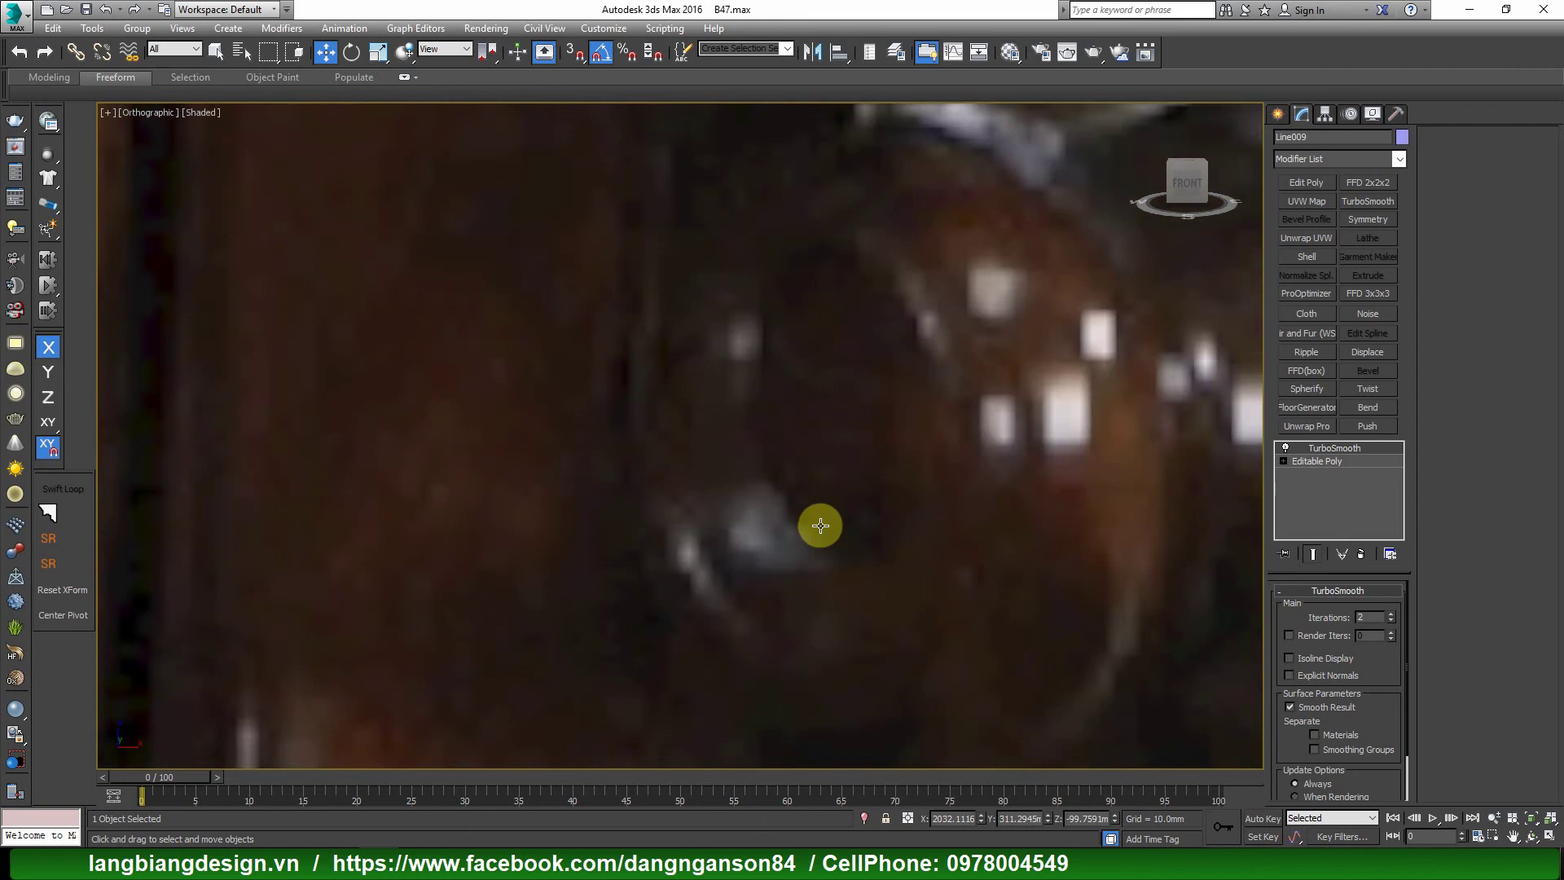
pyautogui.scroll(-4, 782, 497)
pyautogui.scroll(5, 754, 472)
pyautogui.moveTo(746, 414); pyautogui.dragTo(742, 433, button='middle')
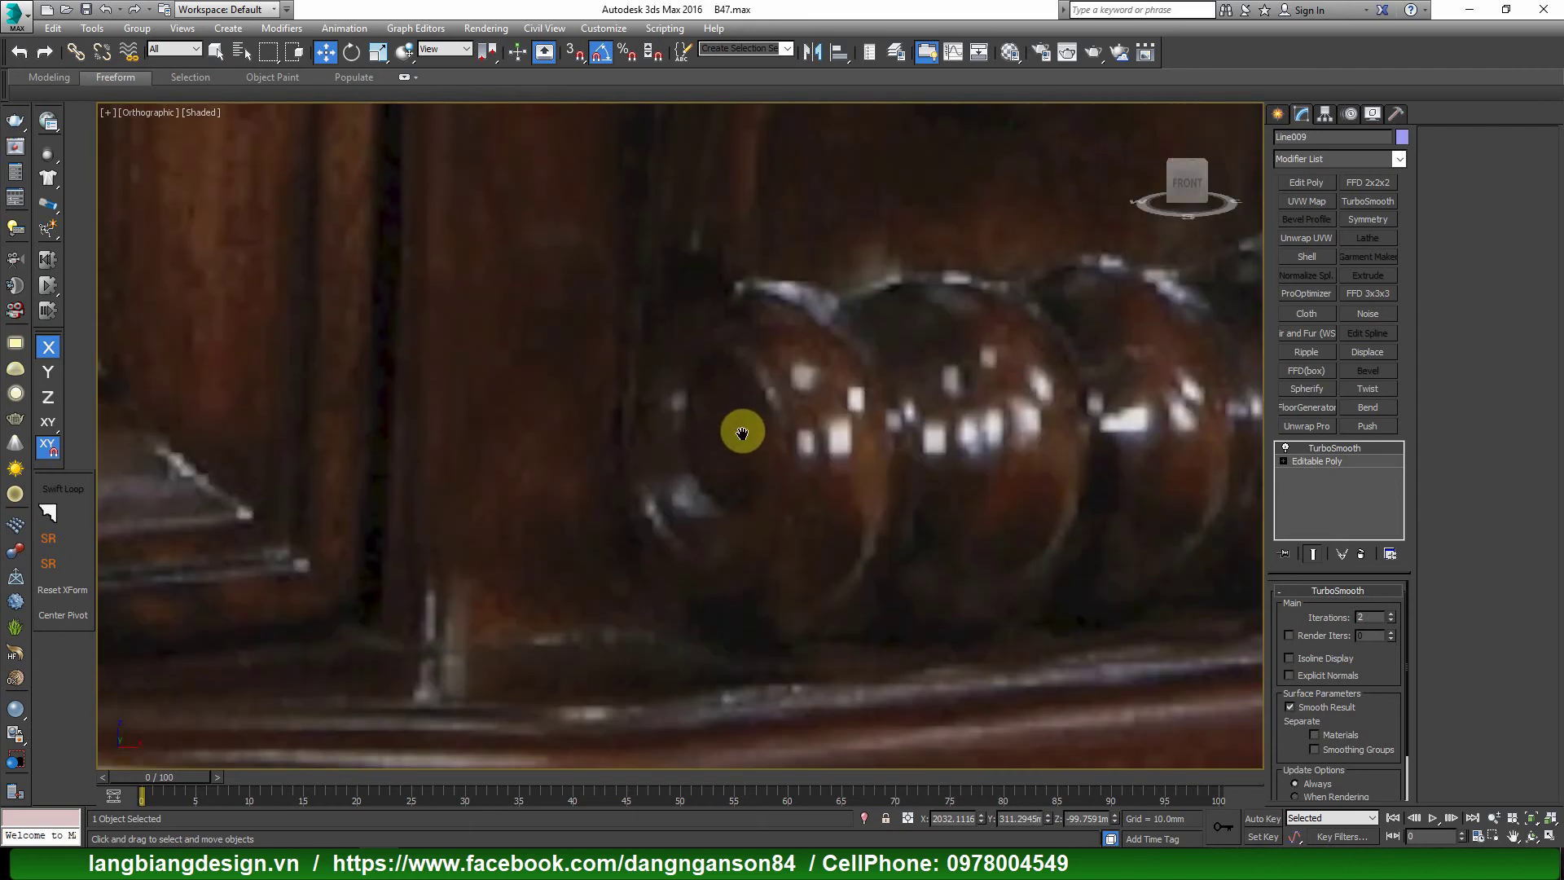
pyautogui.scroll(2, 743, 430)
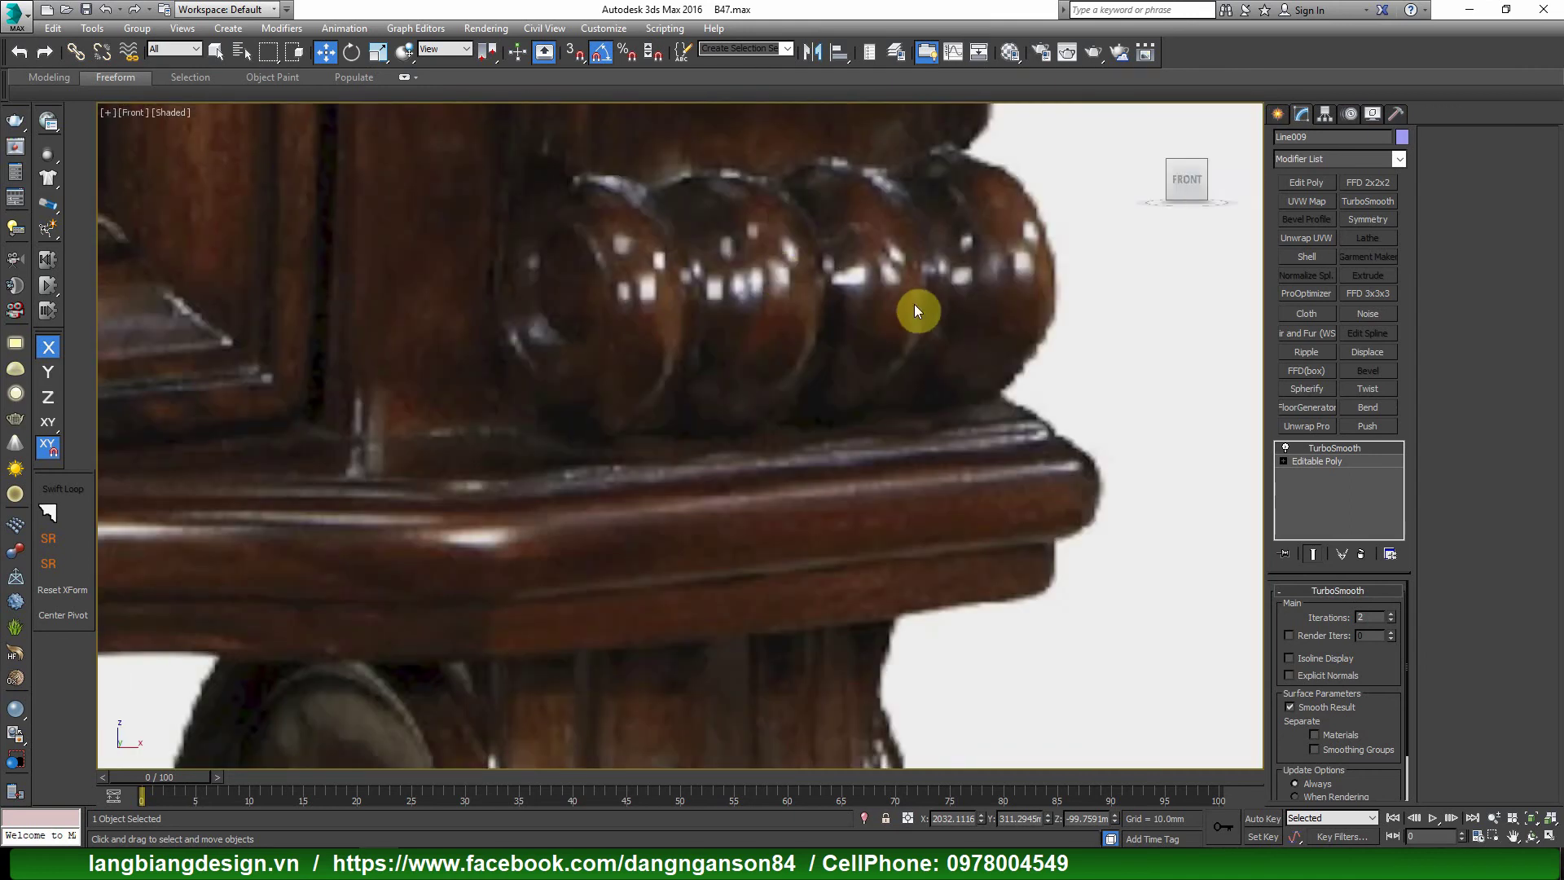
pyautogui.rightClick(914, 305)
pyautogui.click(1277, 114)
pyautogui.click(1305, 251)
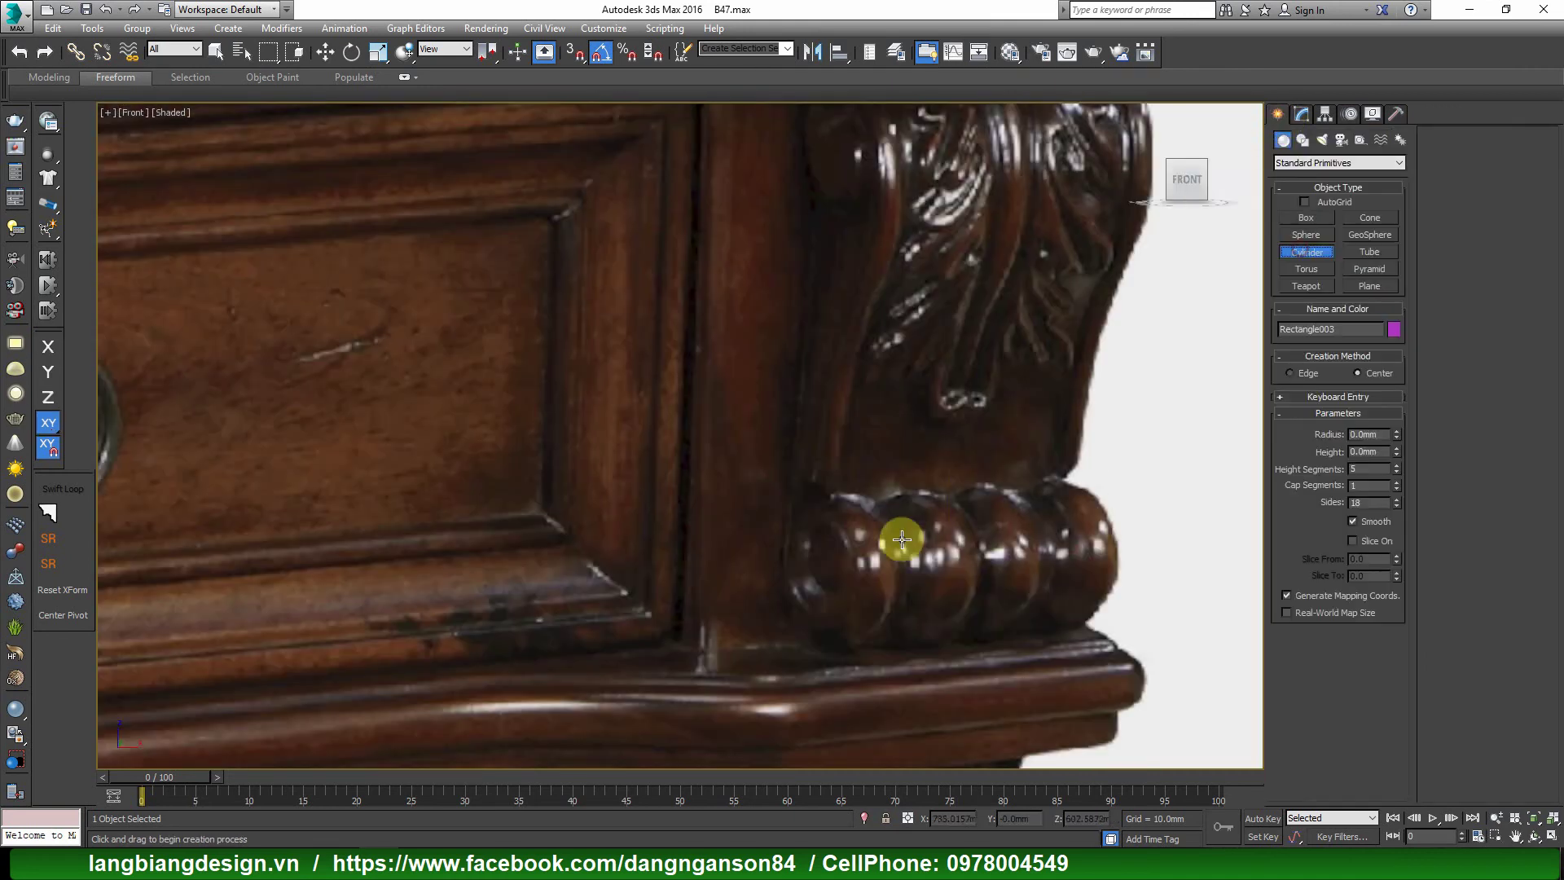
pyautogui.moveTo(949, 551); pyautogui.dragTo(984, 589)
pyautogui.click(972, 572)
# Move the new cylinder back along its Y depth axis.
pyautogui.press('w')
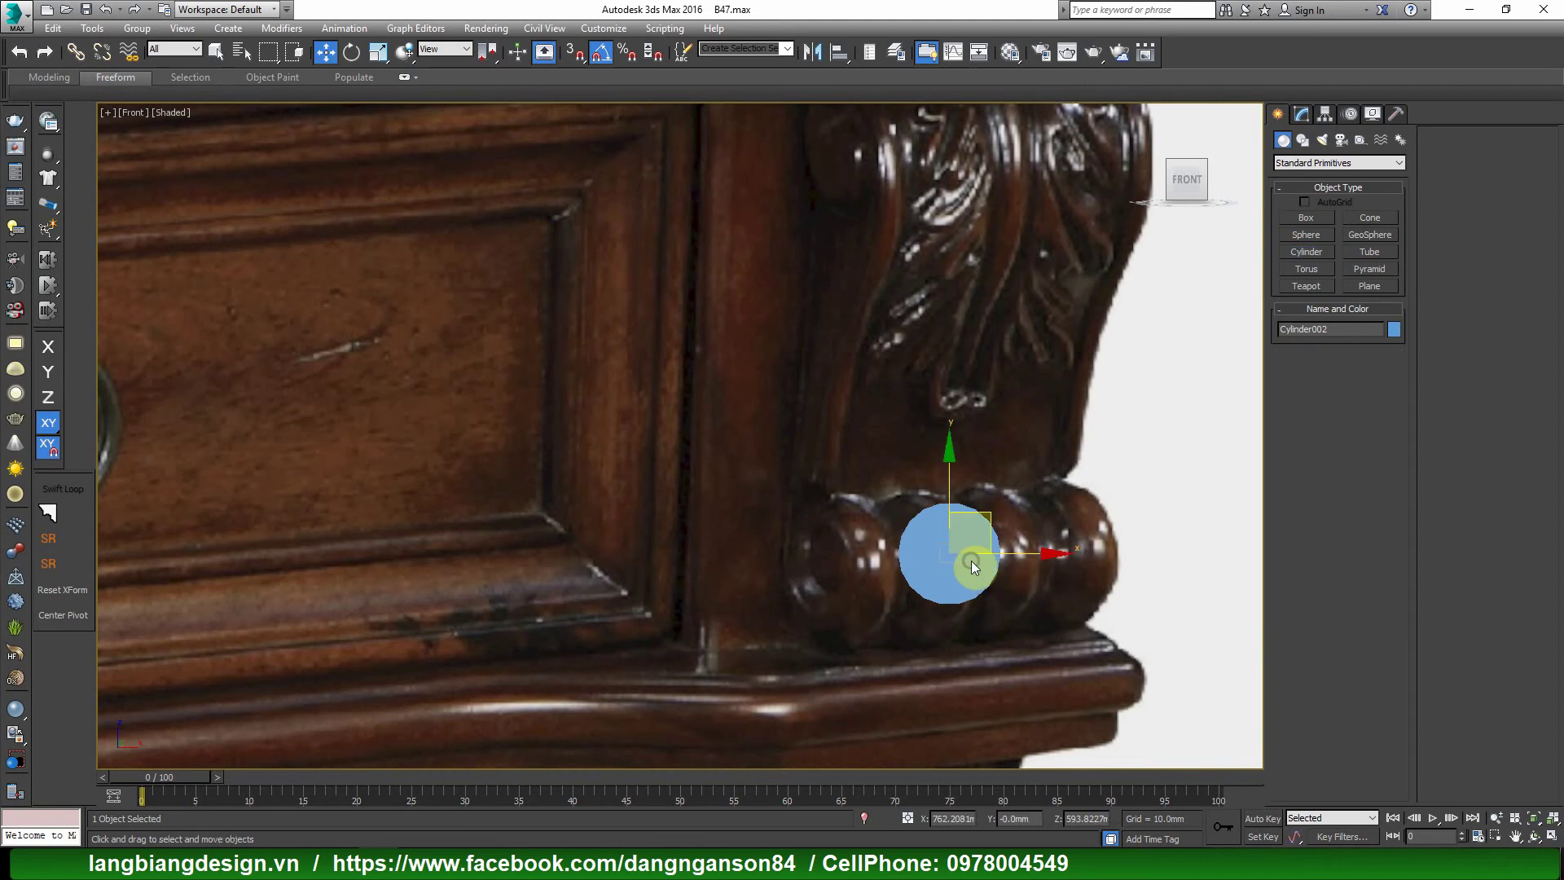
pyautogui.scroll(3, 937, 554)
pyautogui.keyDown('alt'); pyautogui.moveTo(937, 554); pyautogui.dragTo(1018, 505, button='middle'); pyautogui.keyUp('alt')
pyautogui.click(1301, 113)
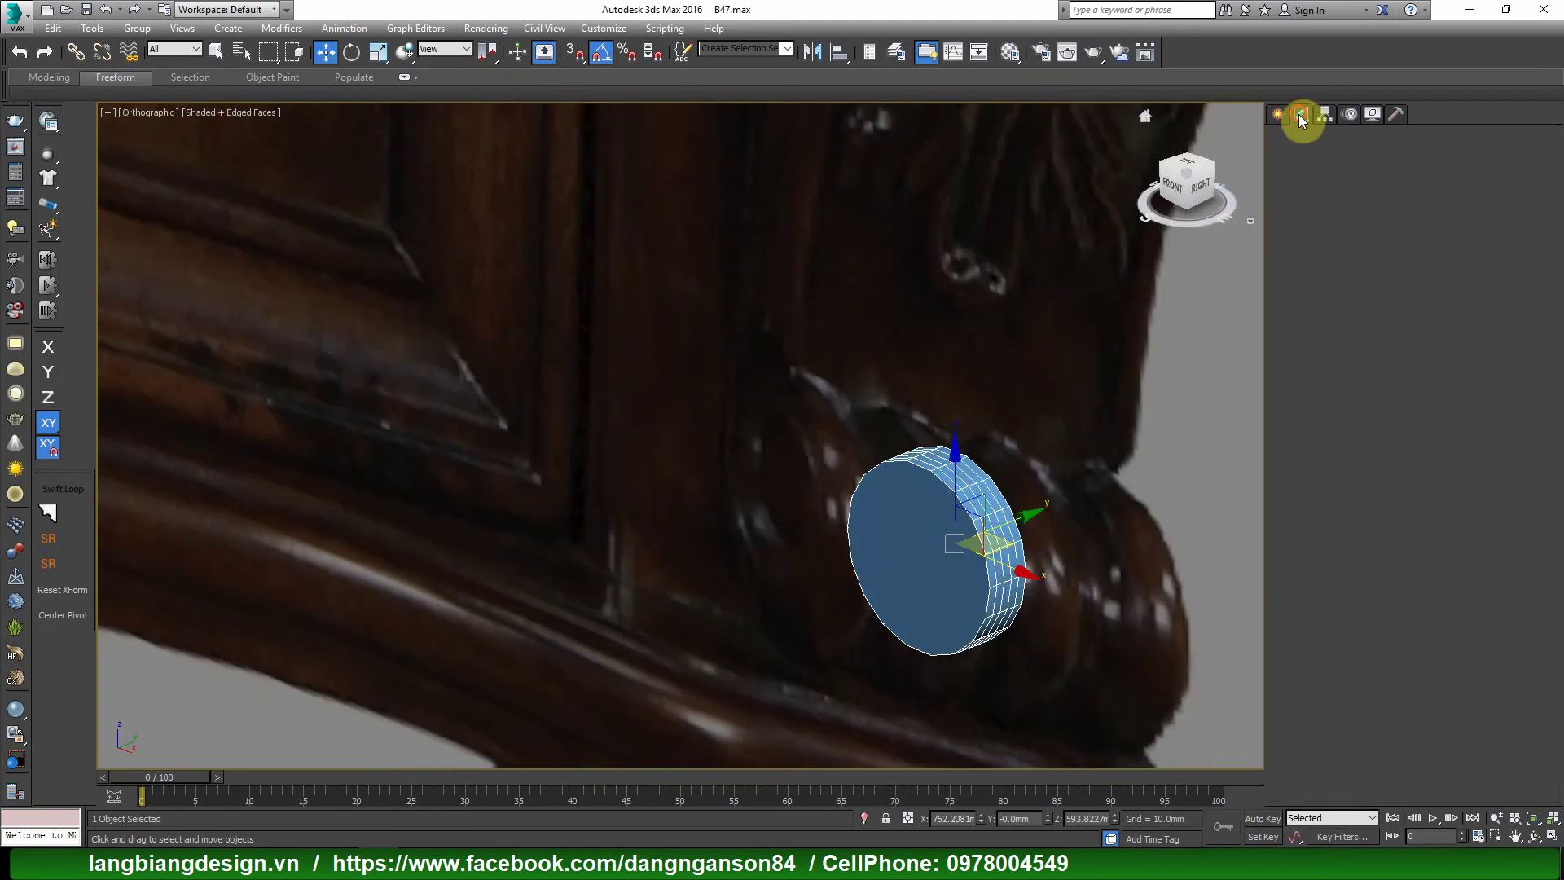
pyautogui.moveTo(1036, 505); pyautogui.dragTo(1089, 545)
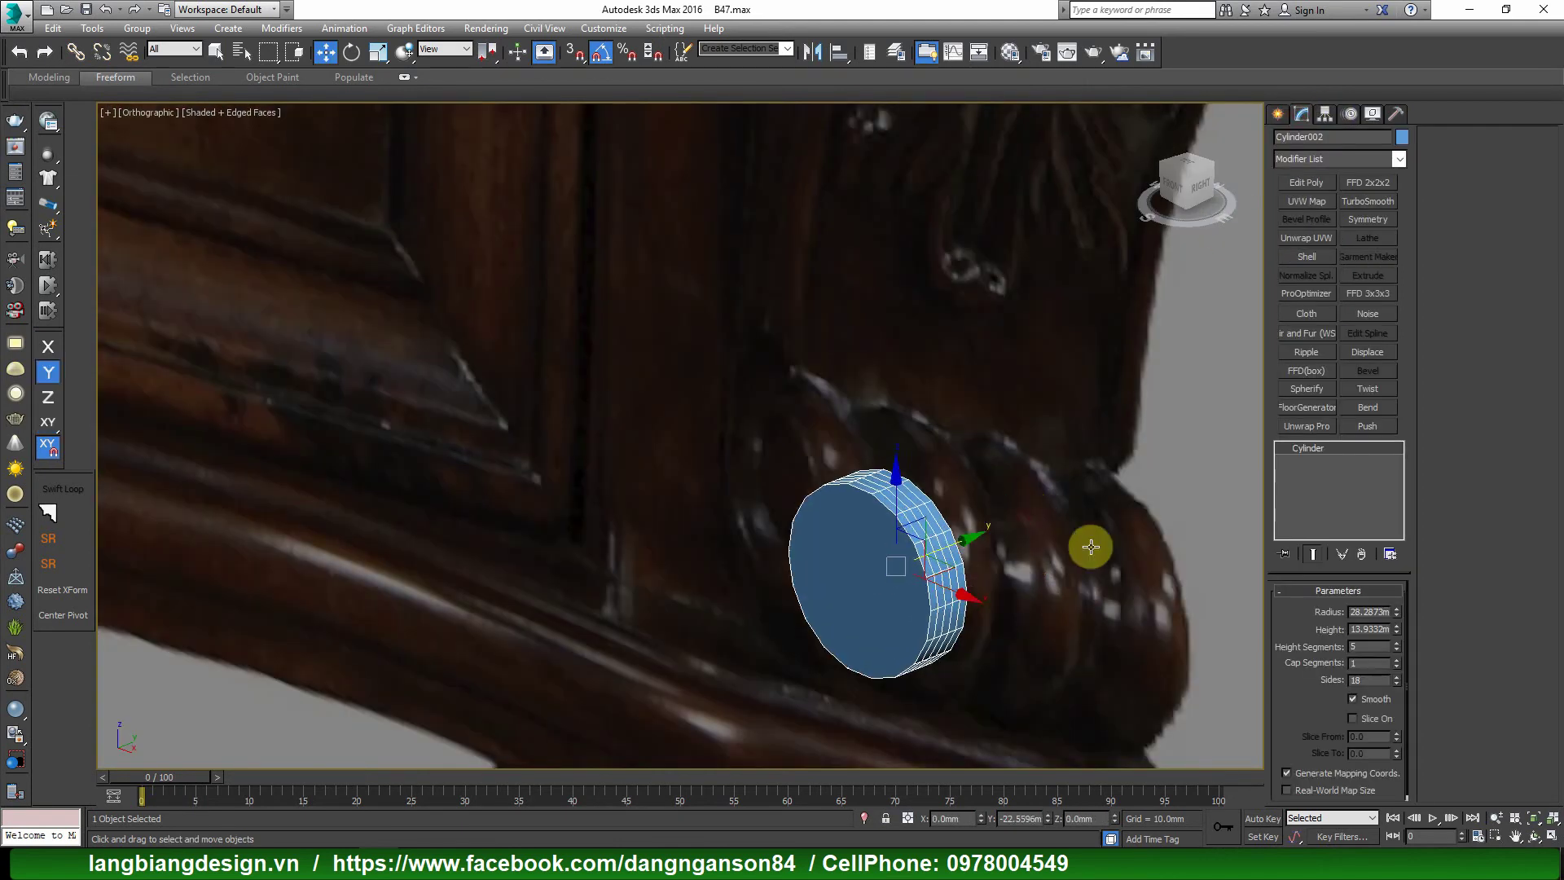
# Give the cylinder 1 height segment and 11 sides, then add an Edit Poly modifier.
pyautogui.rightClick(1392, 644)
pyautogui.press('f')
pyautogui.scroll(-5, 1124, 586)
pyautogui.press('z')
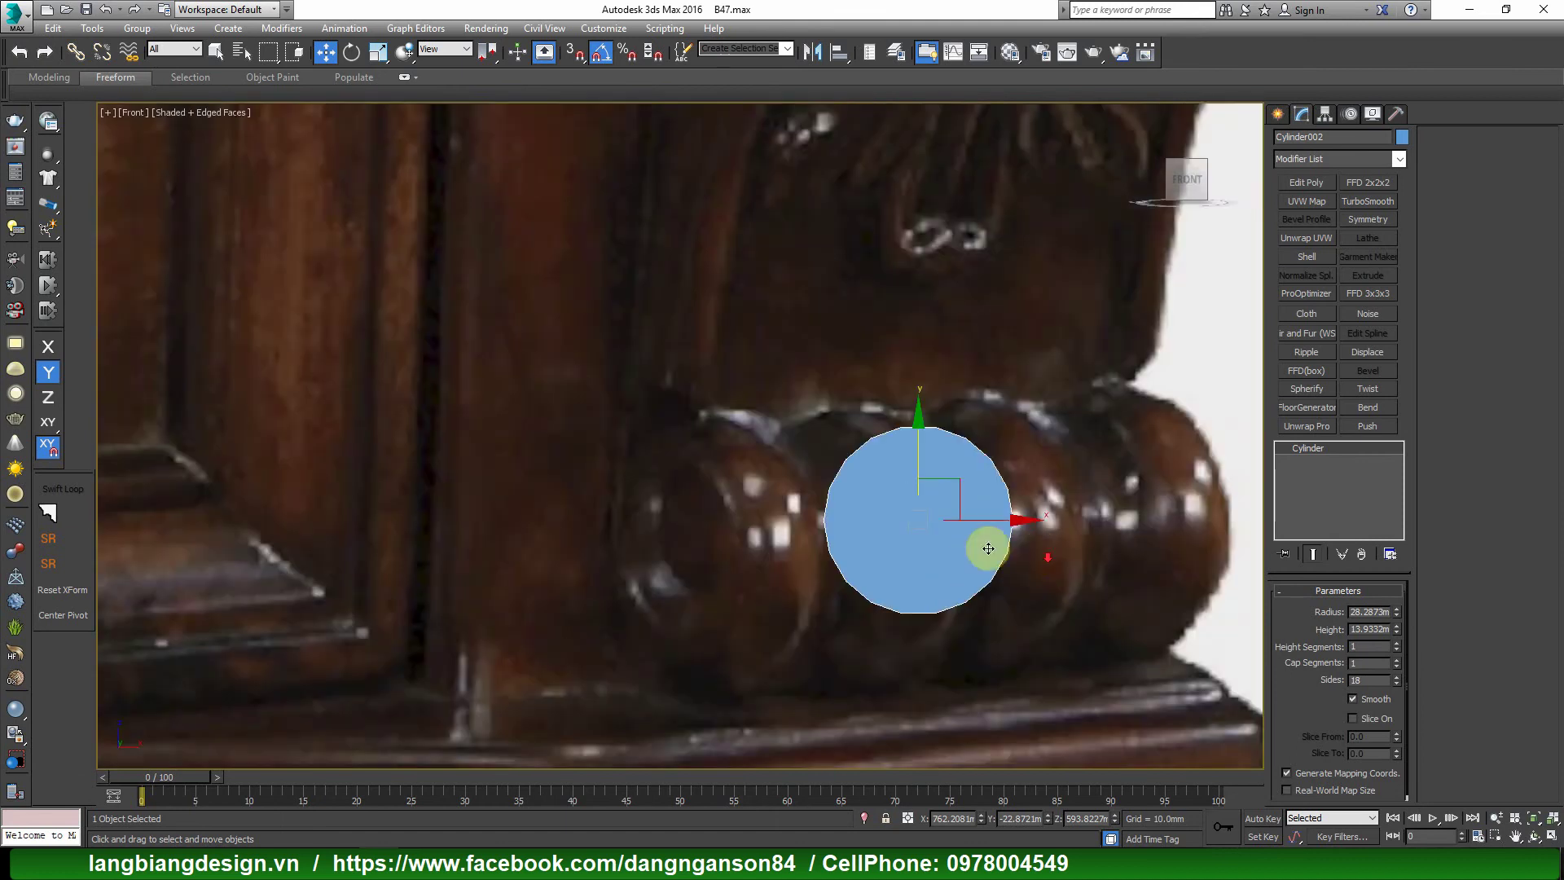
pyautogui.moveTo(1396, 681); pyautogui.dragTo(1396, 681)
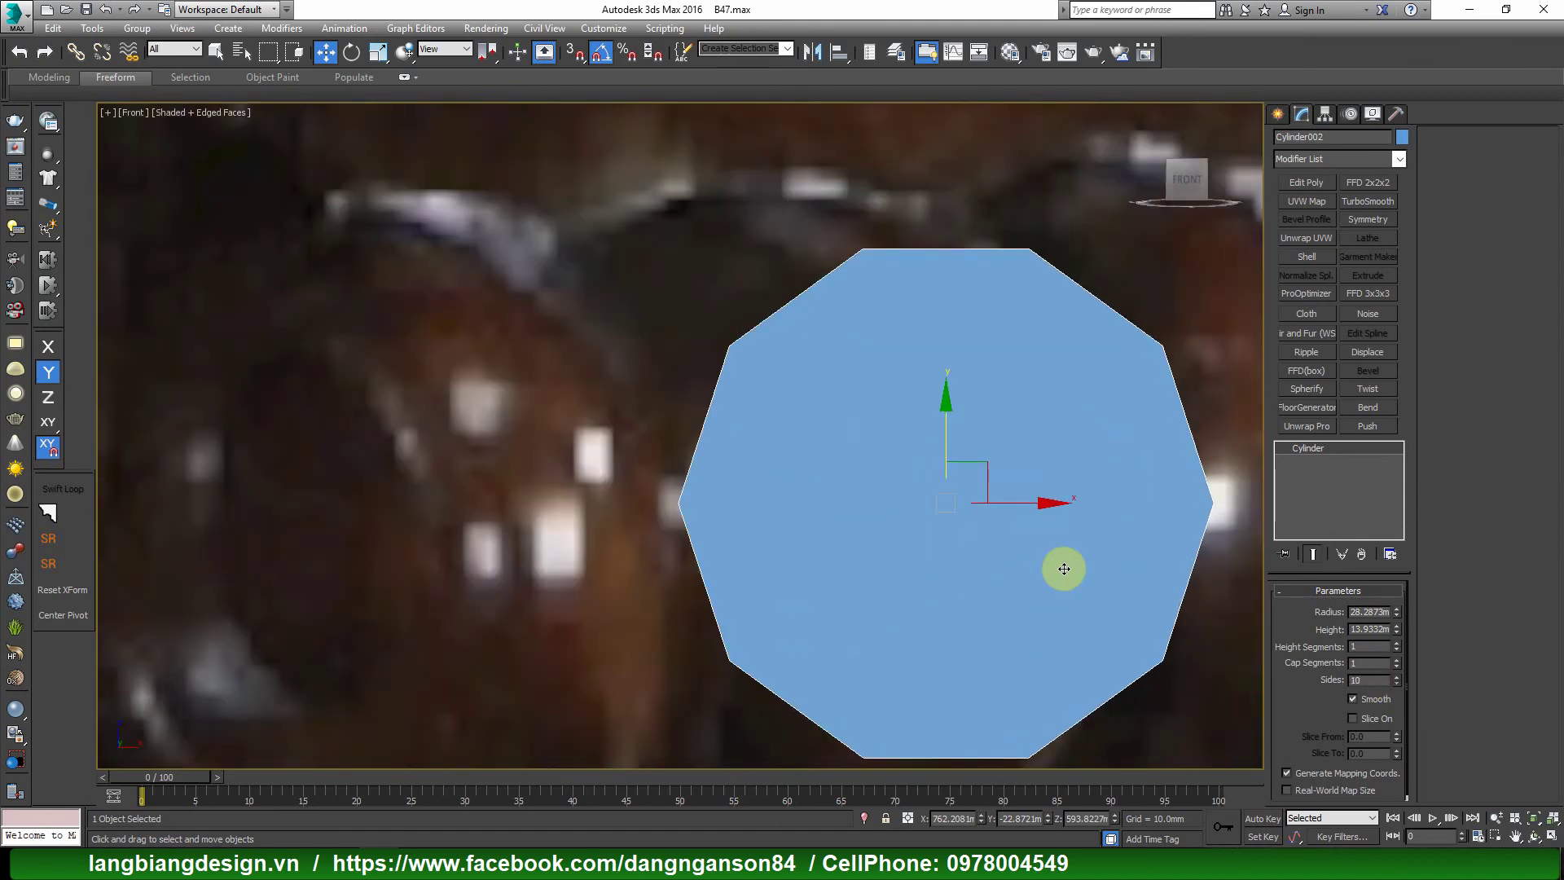
pyautogui.scroll(-5, 908, 453)
pyautogui.scroll(3, 910, 461)
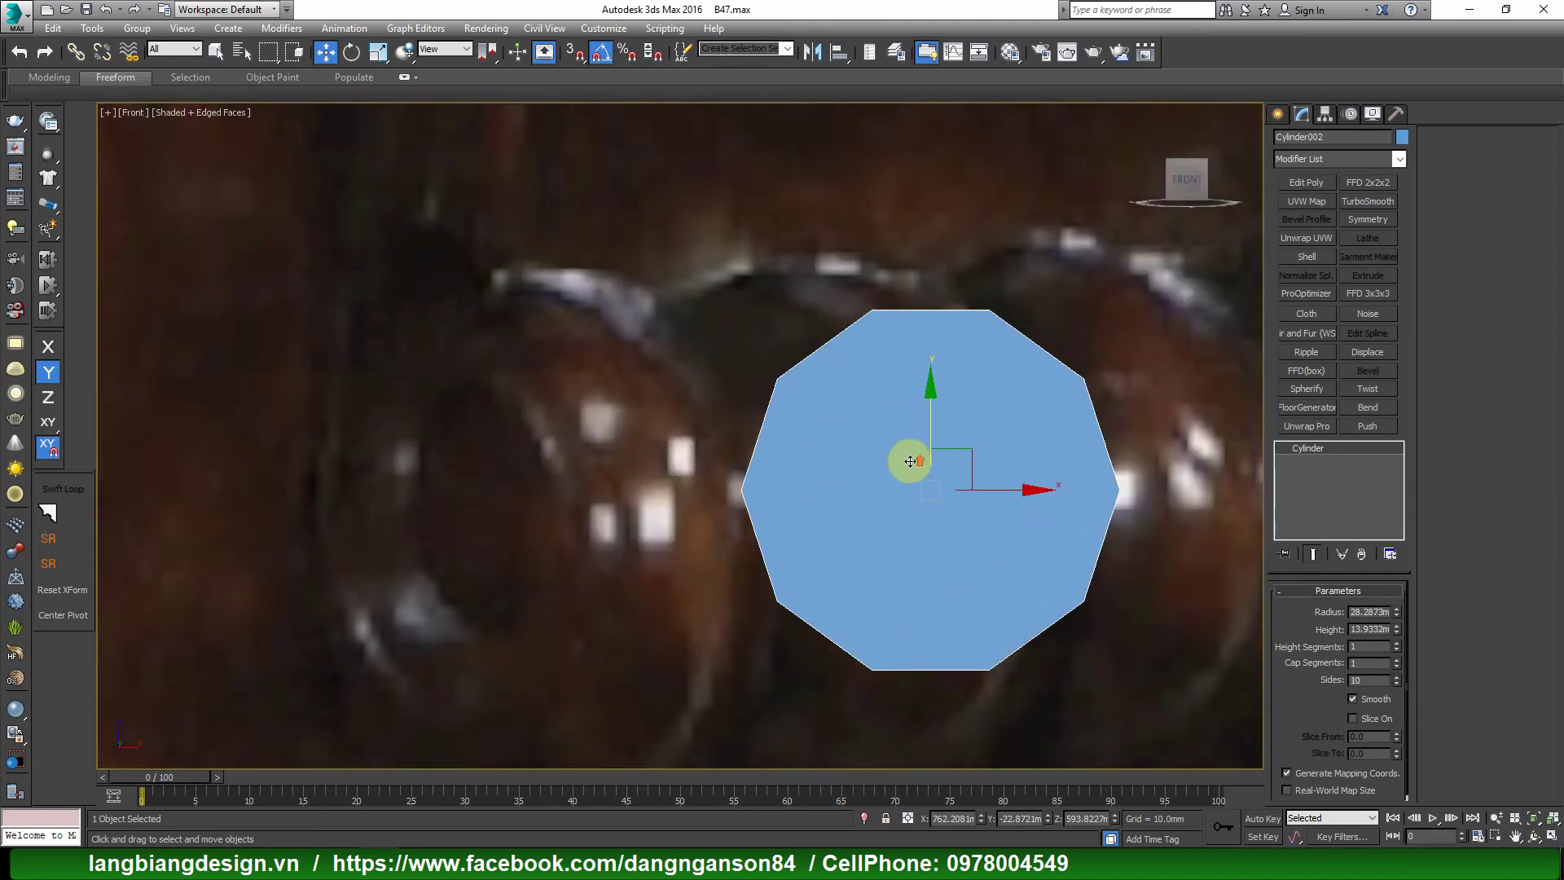
pyautogui.click(1396, 676)
pyautogui.keyDown('alt'); pyautogui.moveTo(928, 488); pyautogui.dragTo(1225, 257, button='middle'); pyautogui.keyUp('alt')
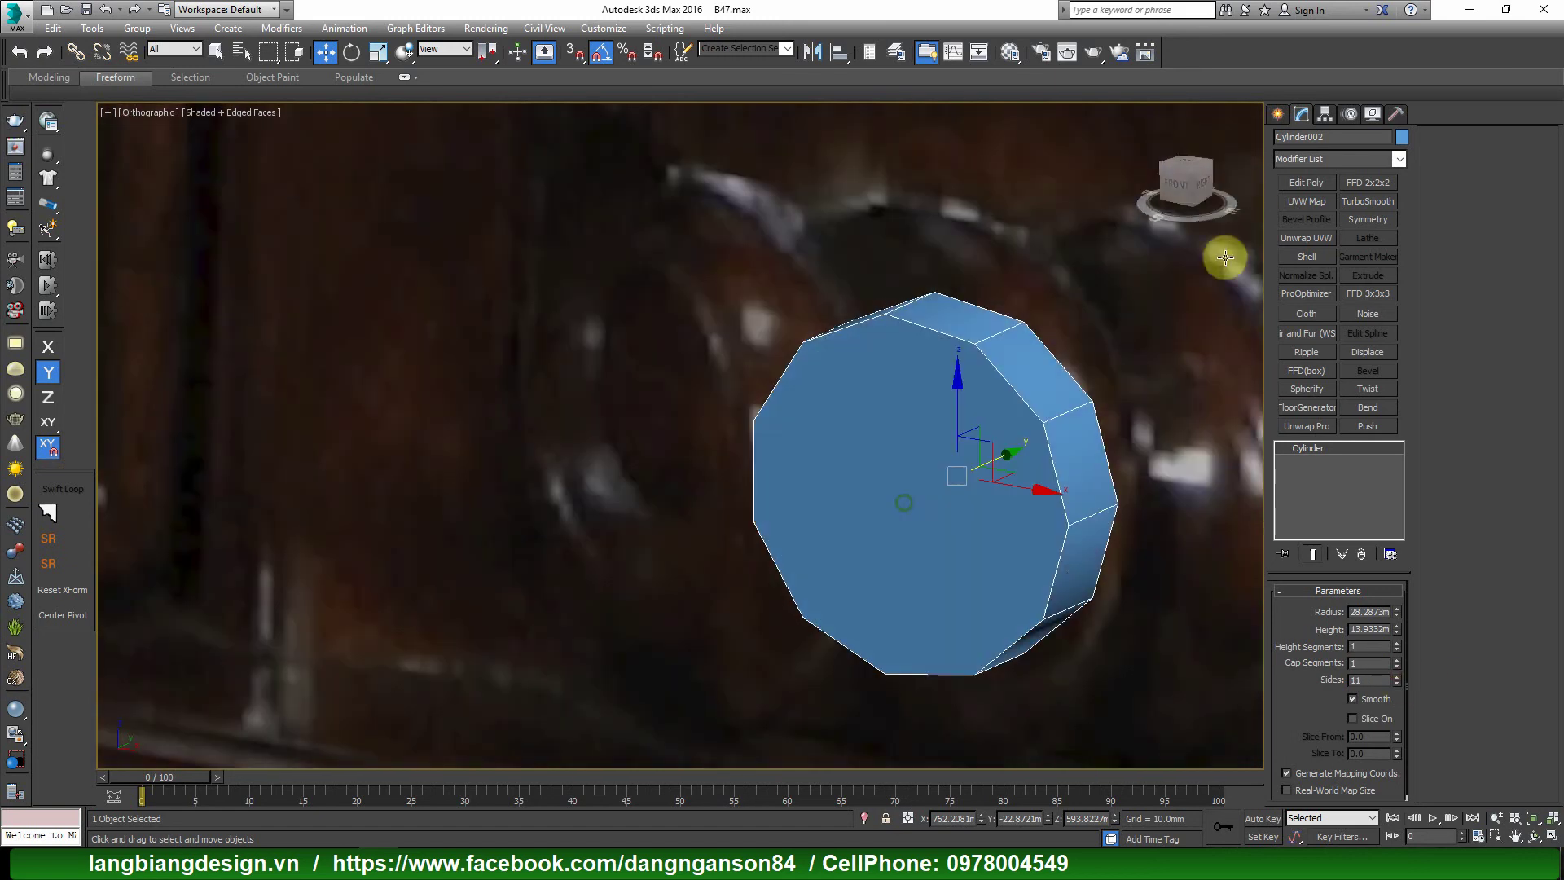
pyautogui.click(1302, 180)
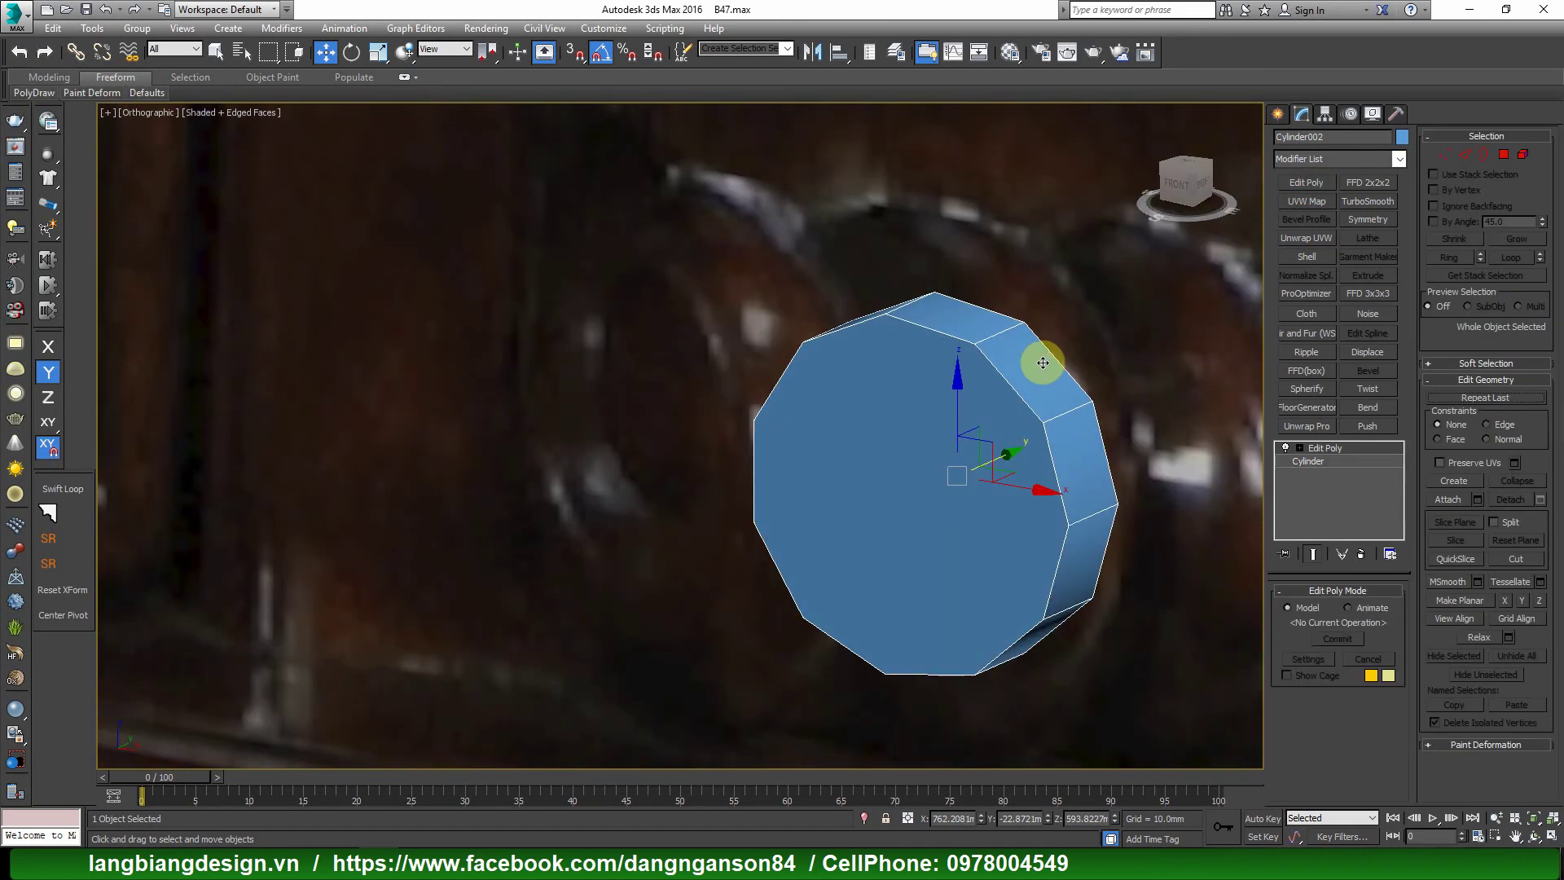
# Select the cylinder's front cap polygon and scale it down to 89%.
pyautogui.press('t')
pyautogui.press('z')
pyautogui.scroll(-2, 1030, 358)
pyautogui.press('4')
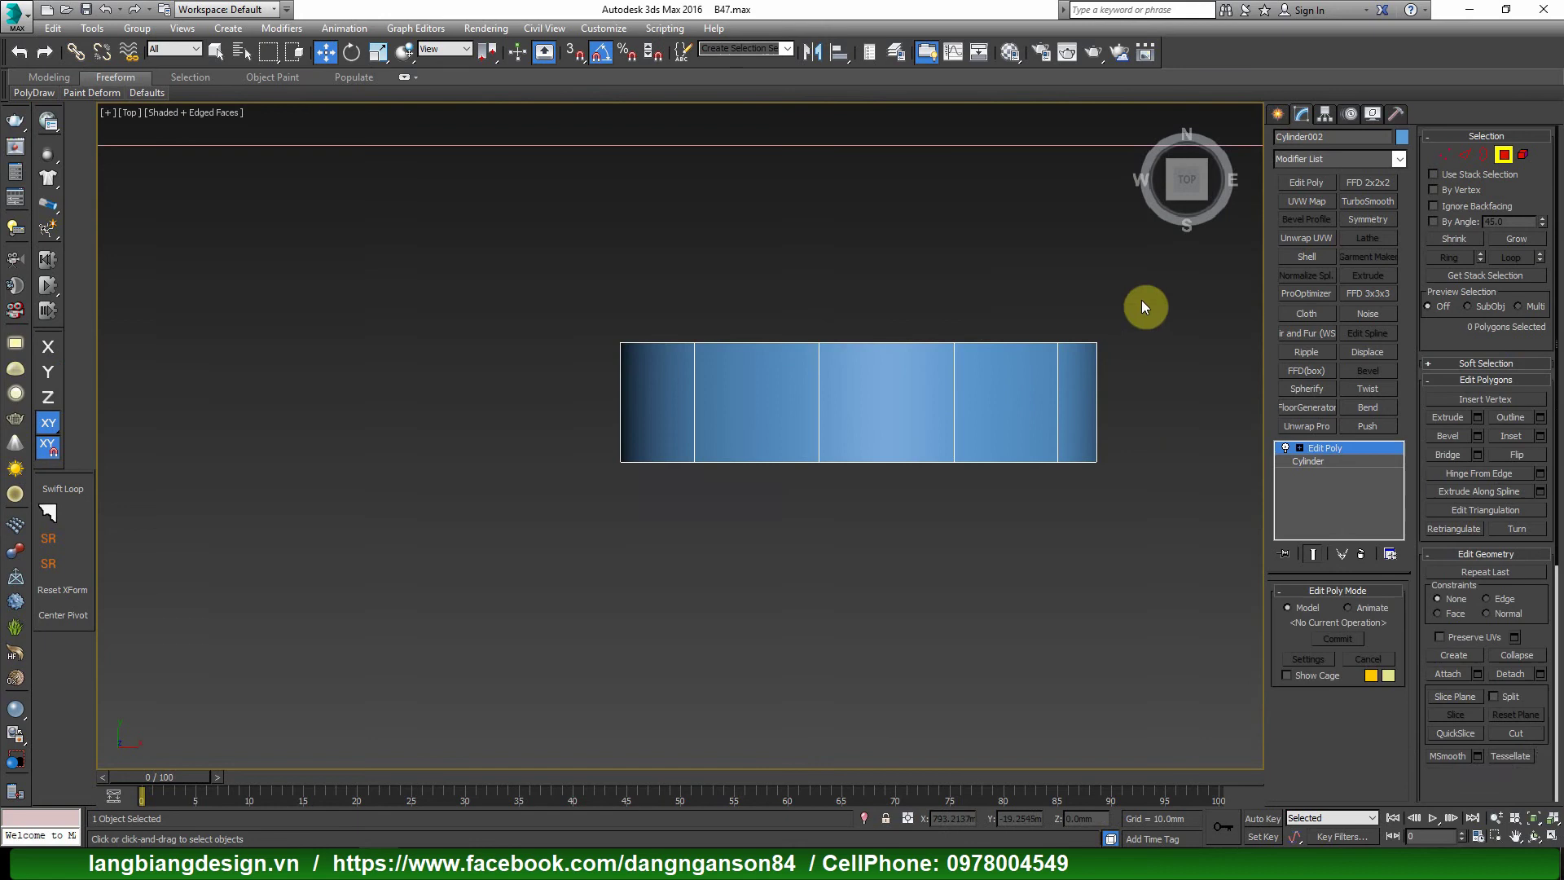
pyautogui.moveTo(497, 407); pyautogui.dragTo(498, 406)
pyautogui.press('f')
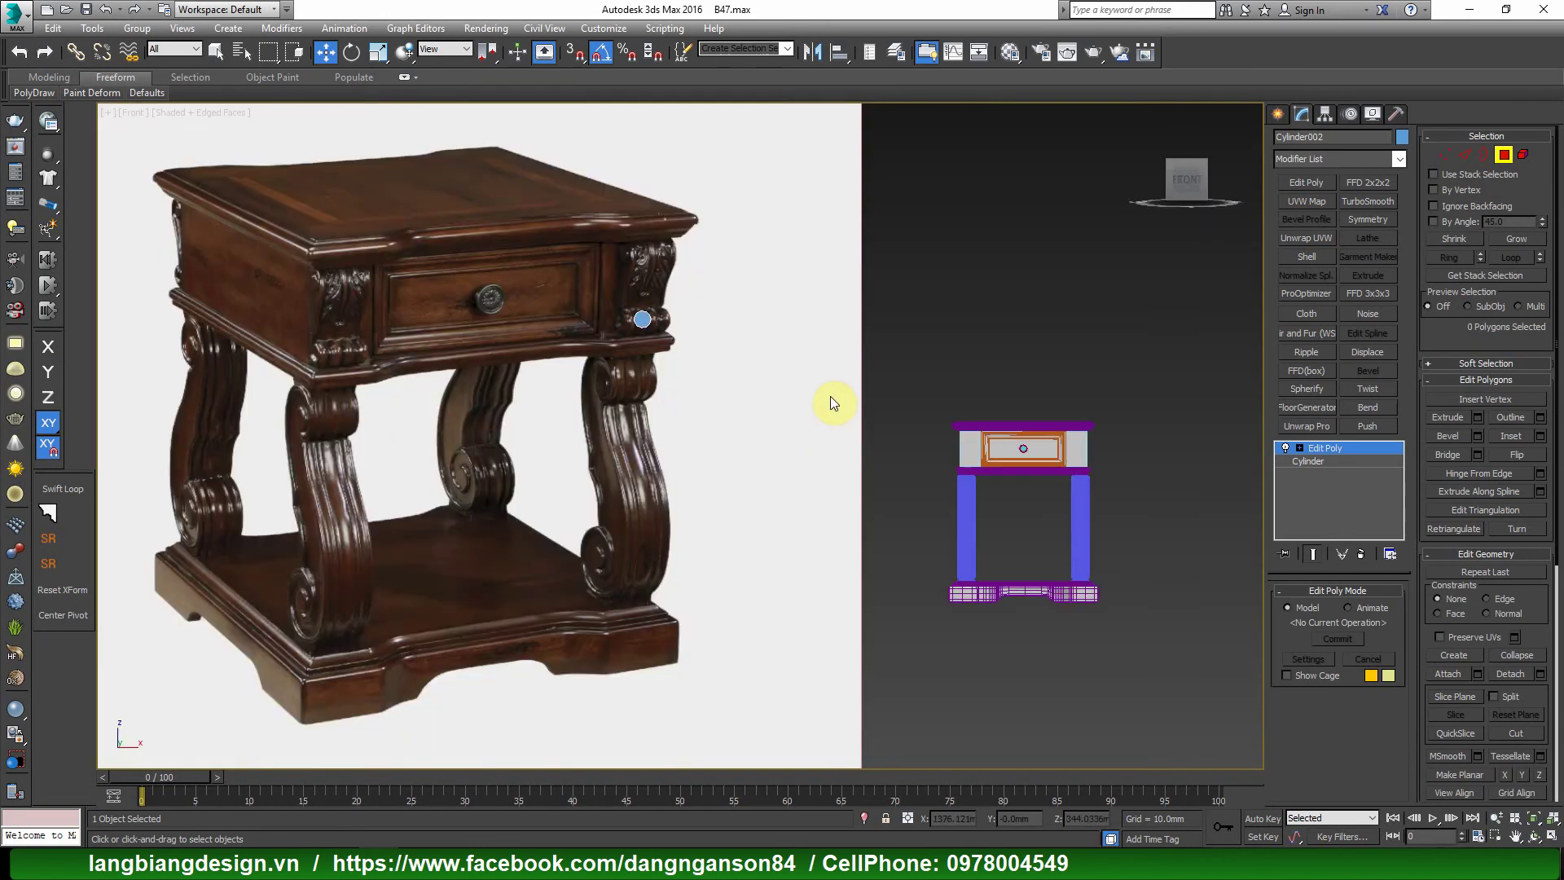
pyautogui.press('z')
pyautogui.scroll(1, 941, 439)
pyautogui.scroll(2, 929, 446)
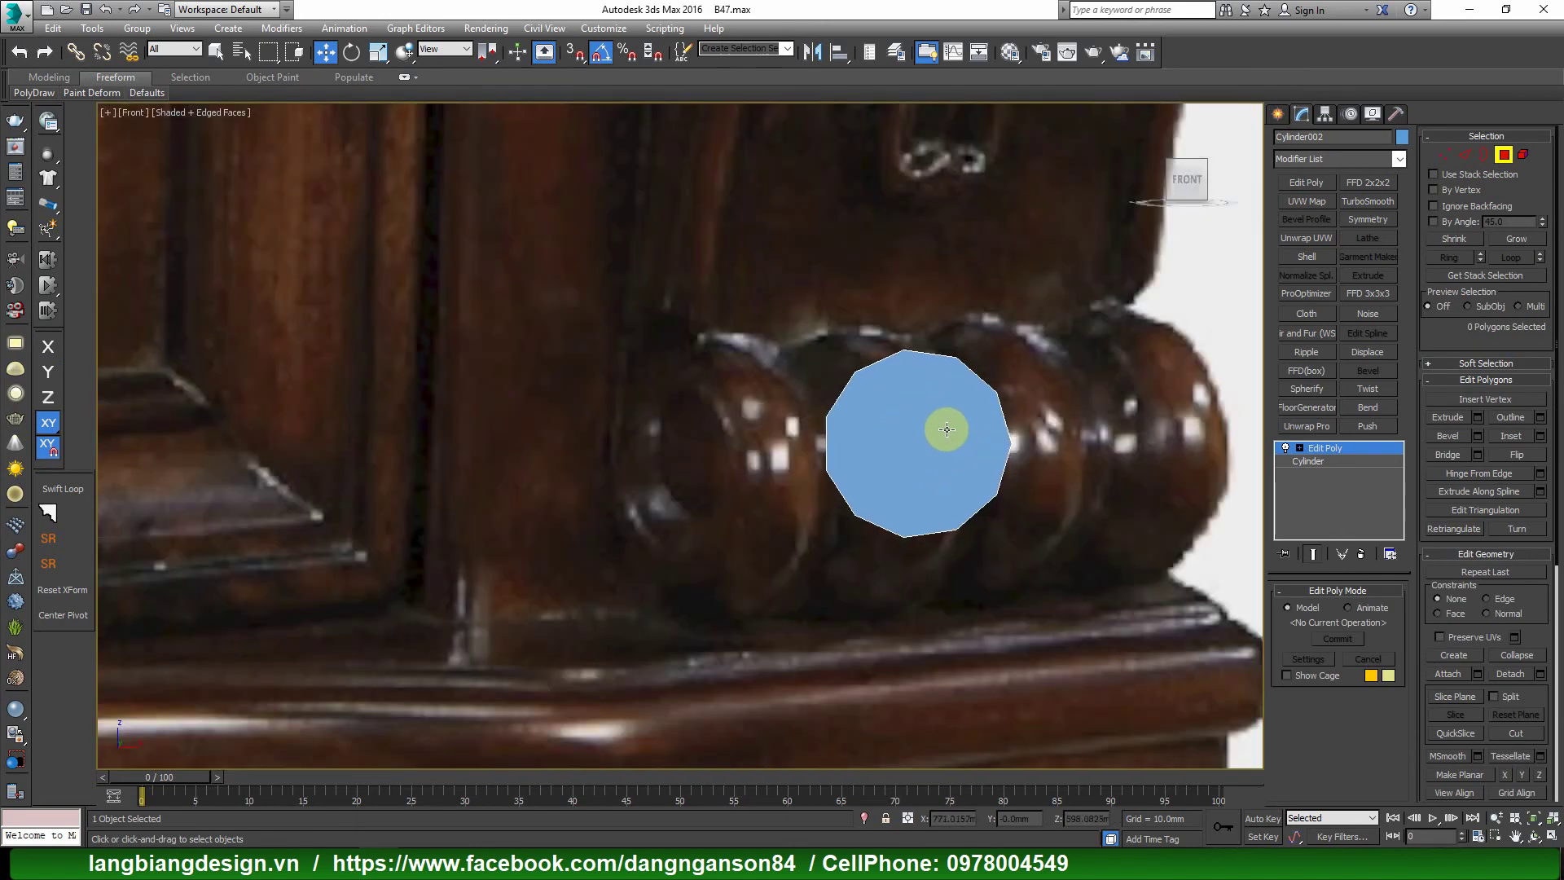
pyautogui.click(946, 429)
pyautogui.scroll(1, 937, 420)
pyautogui.press('r')
pyautogui.moveTo(914, 426); pyautogui.dragTo(920, 442)
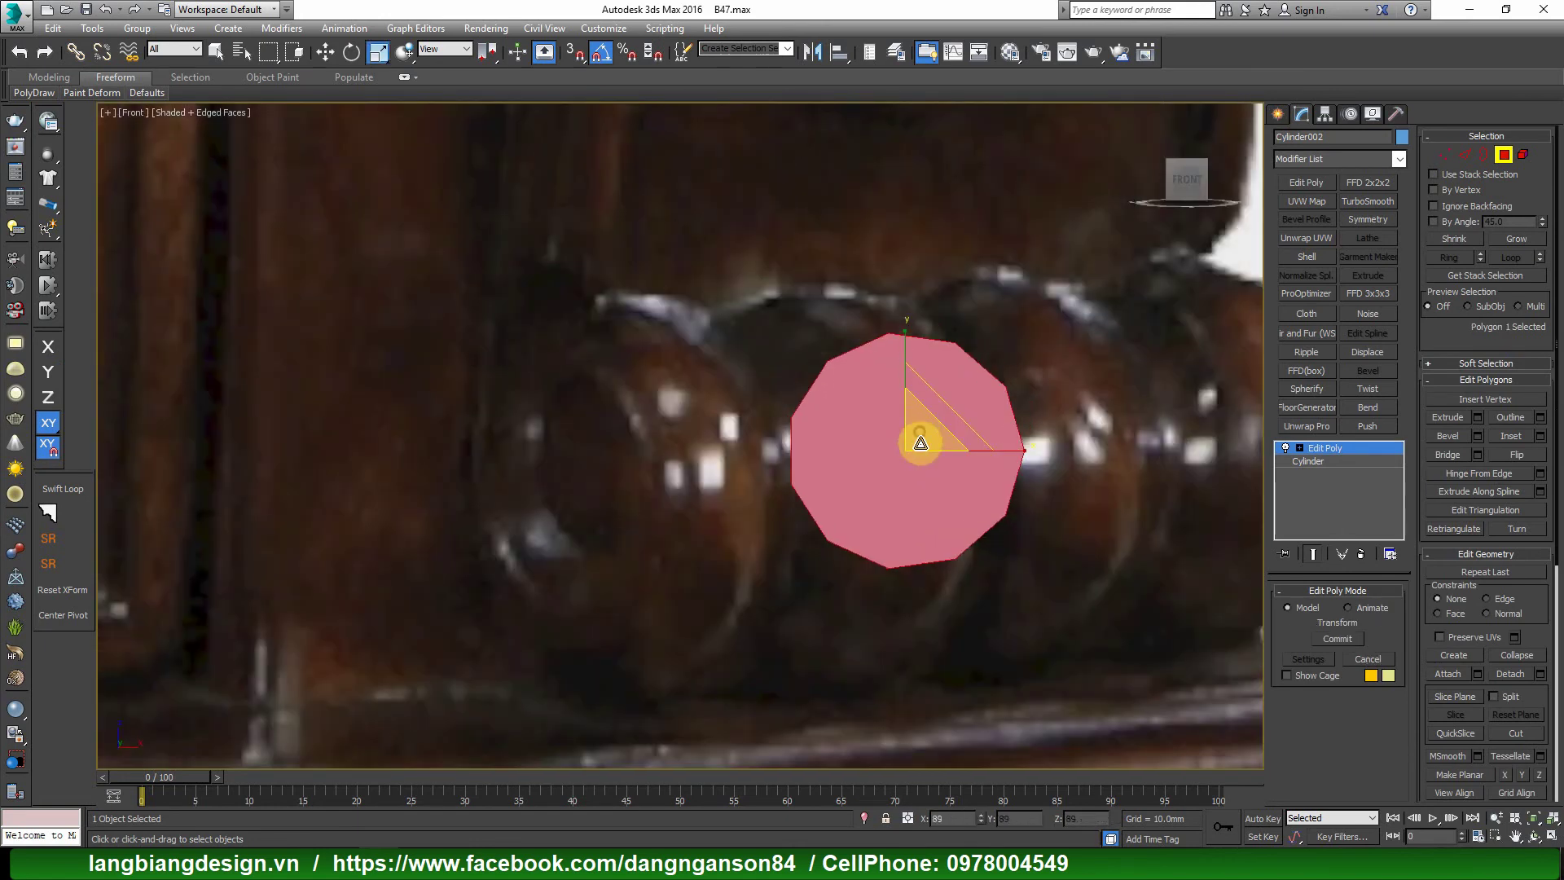
# Extend the cap border outward into a new ring of faces, scaled to 114%.
pyautogui.press('3')
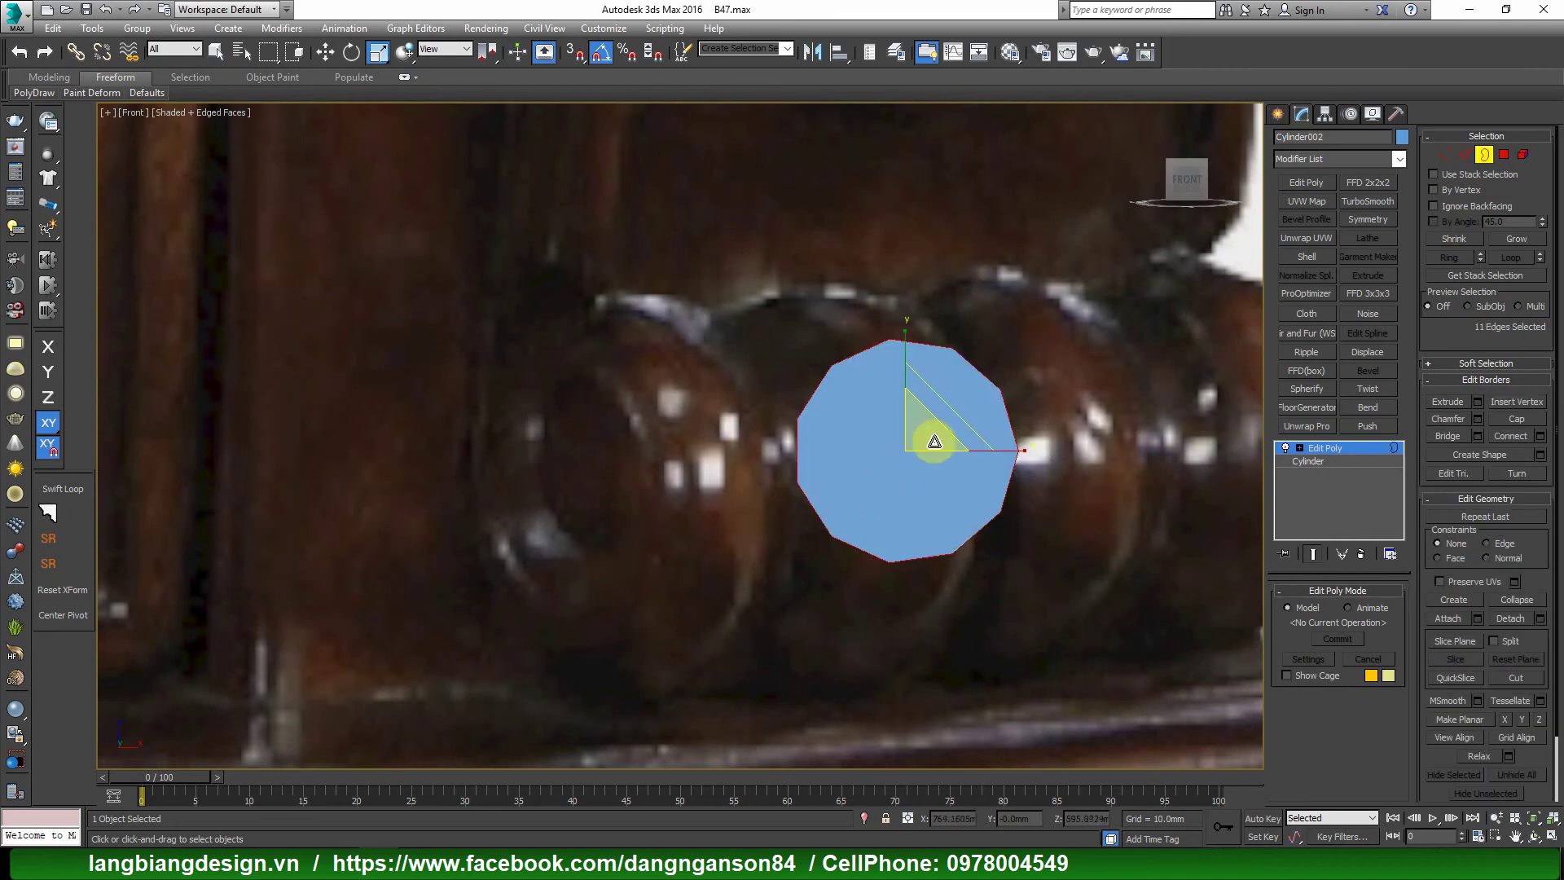
pyautogui.keyDown('shift'); pyautogui.moveTo(926, 437); pyautogui.dragTo(934, 393); pyautogui.keyUp('shift')
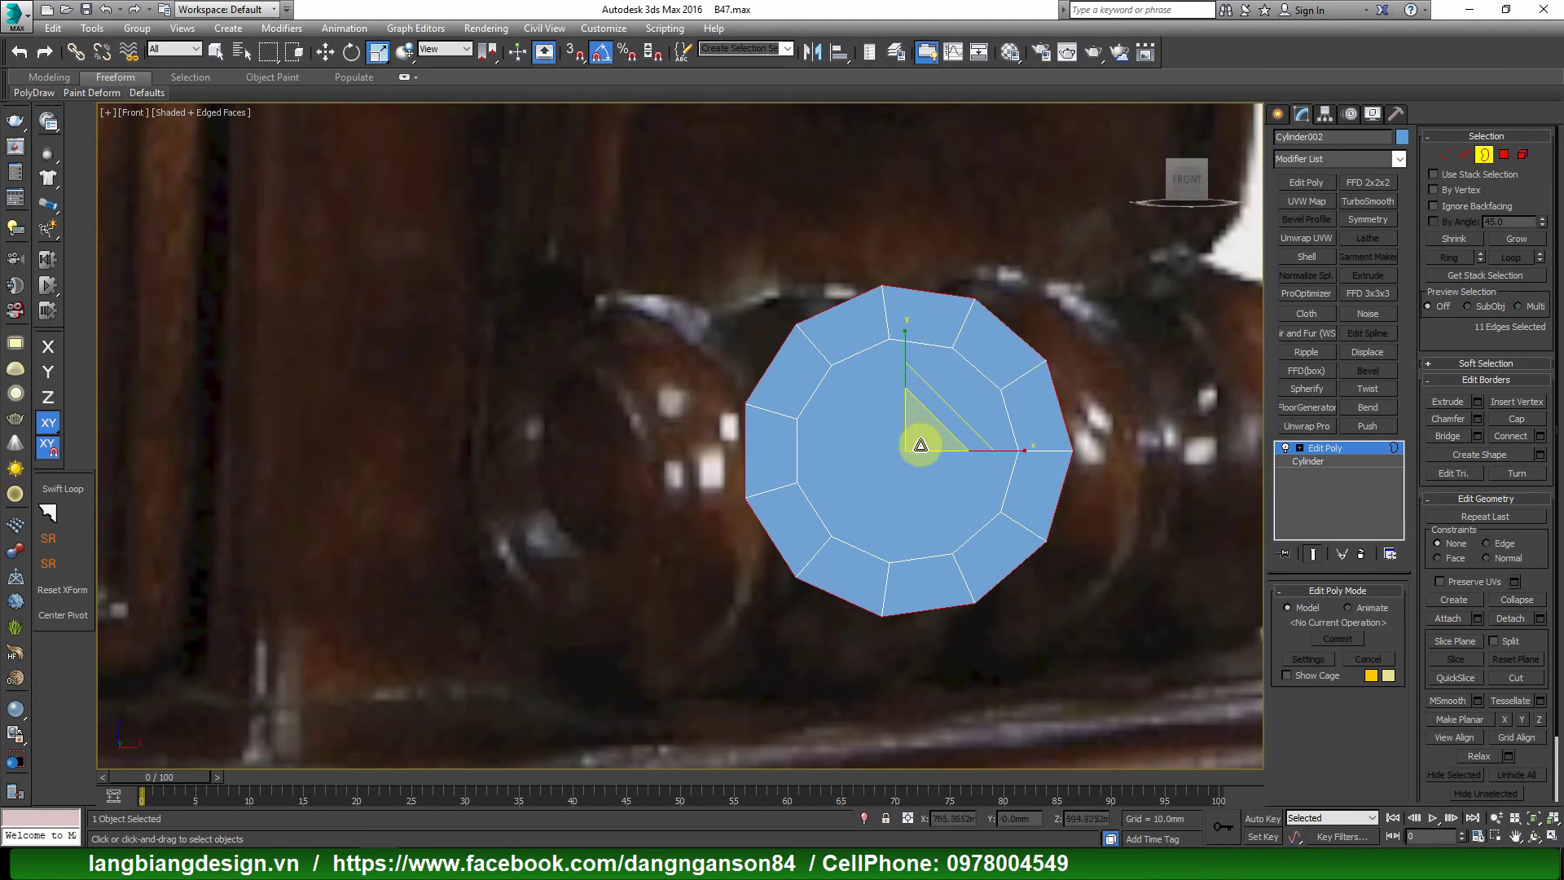
pyautogui.press('w')
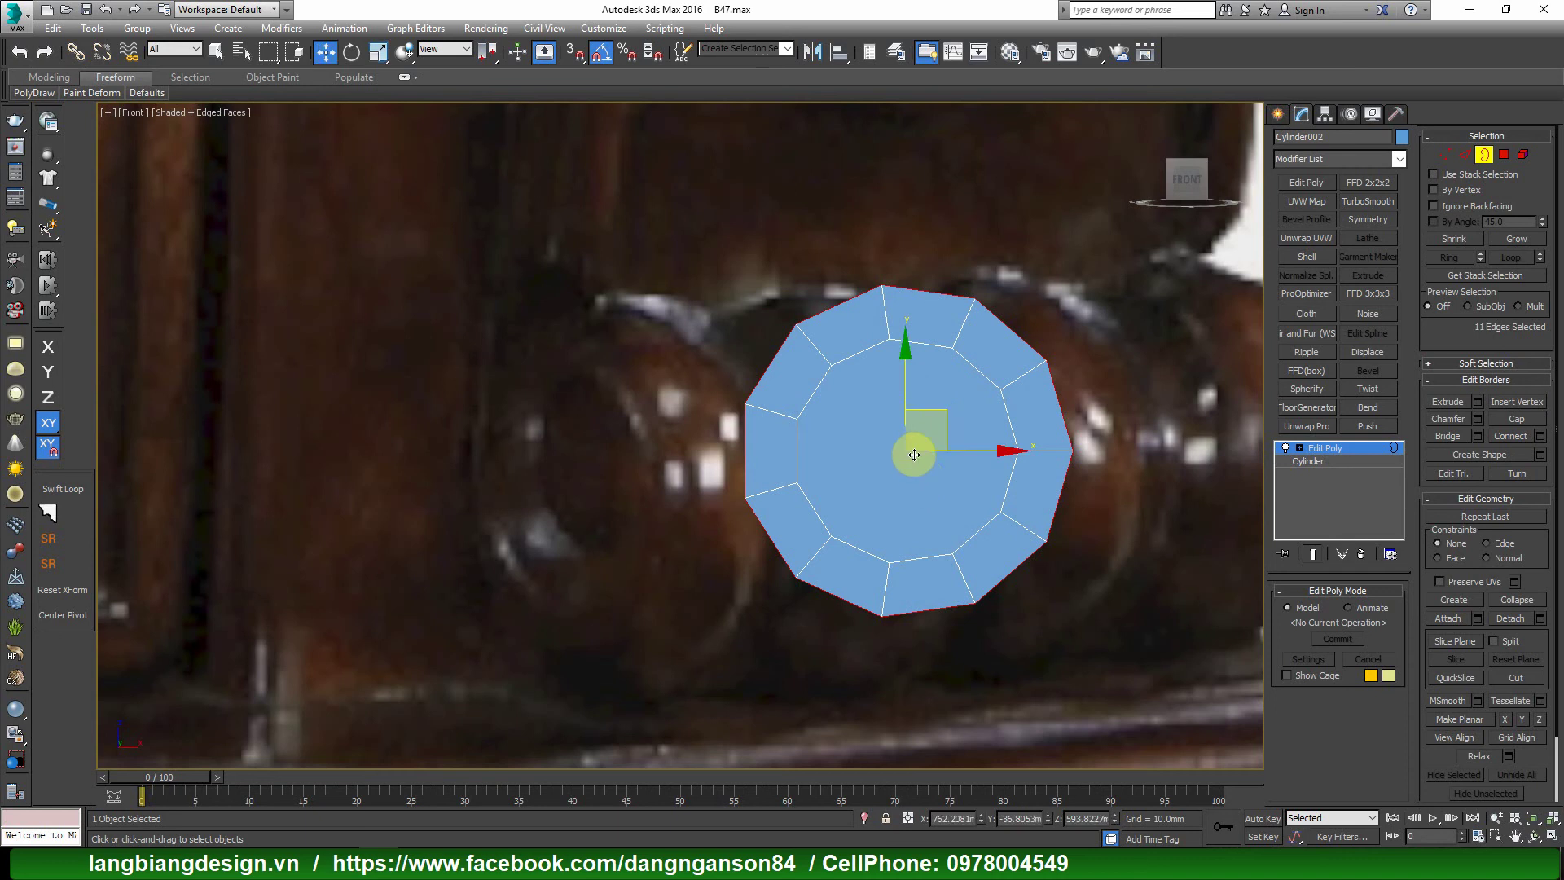
pyautogui.press('r')
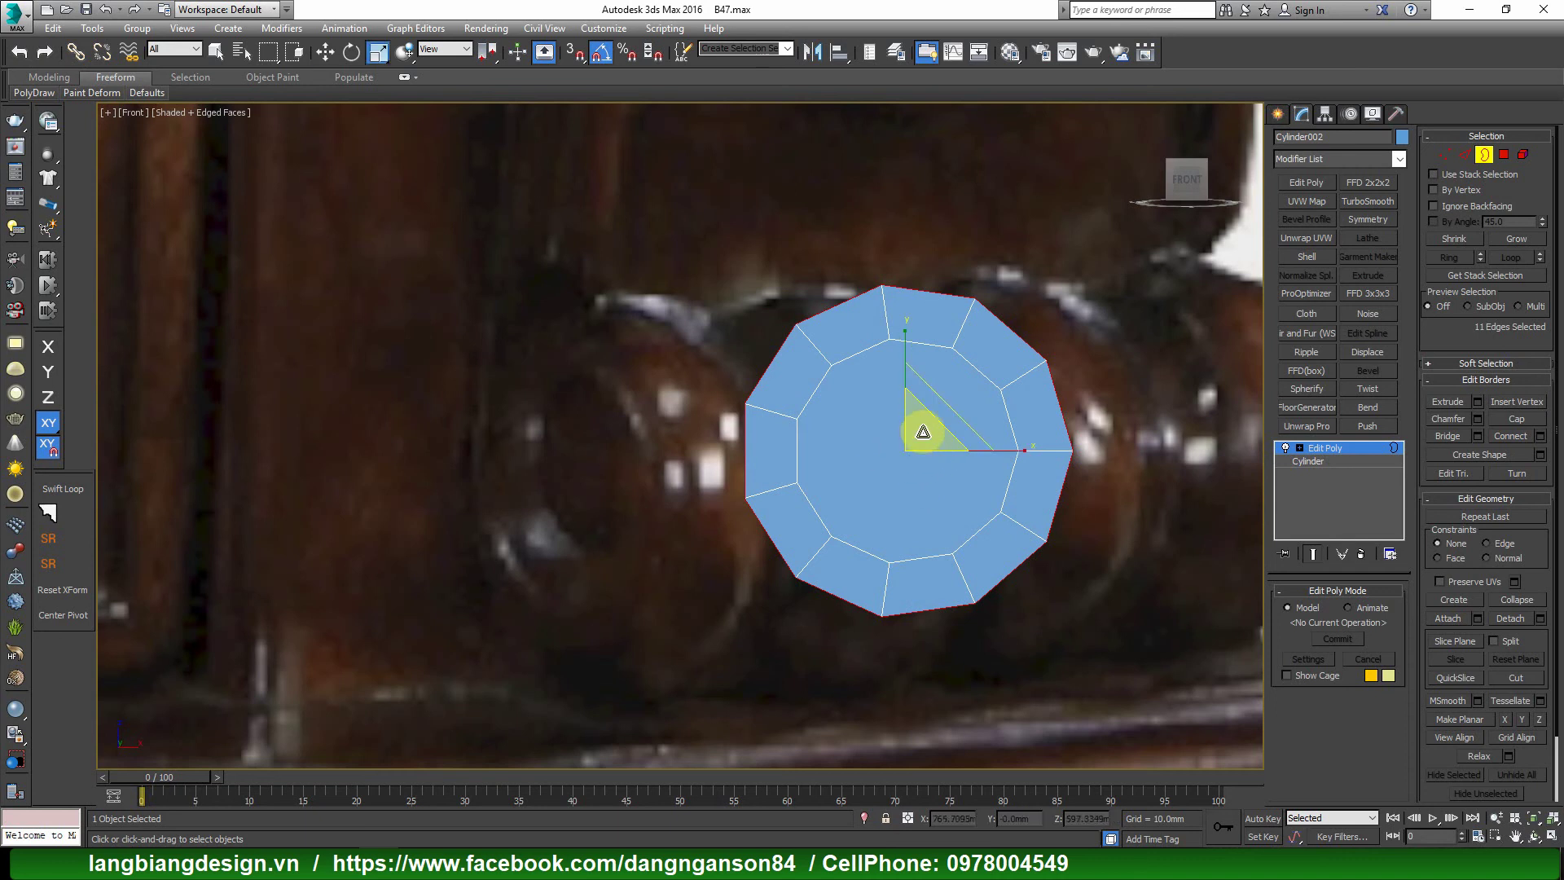
pyautogui.moveTo(921, 426); pyautogui.dragTo(927, 412)
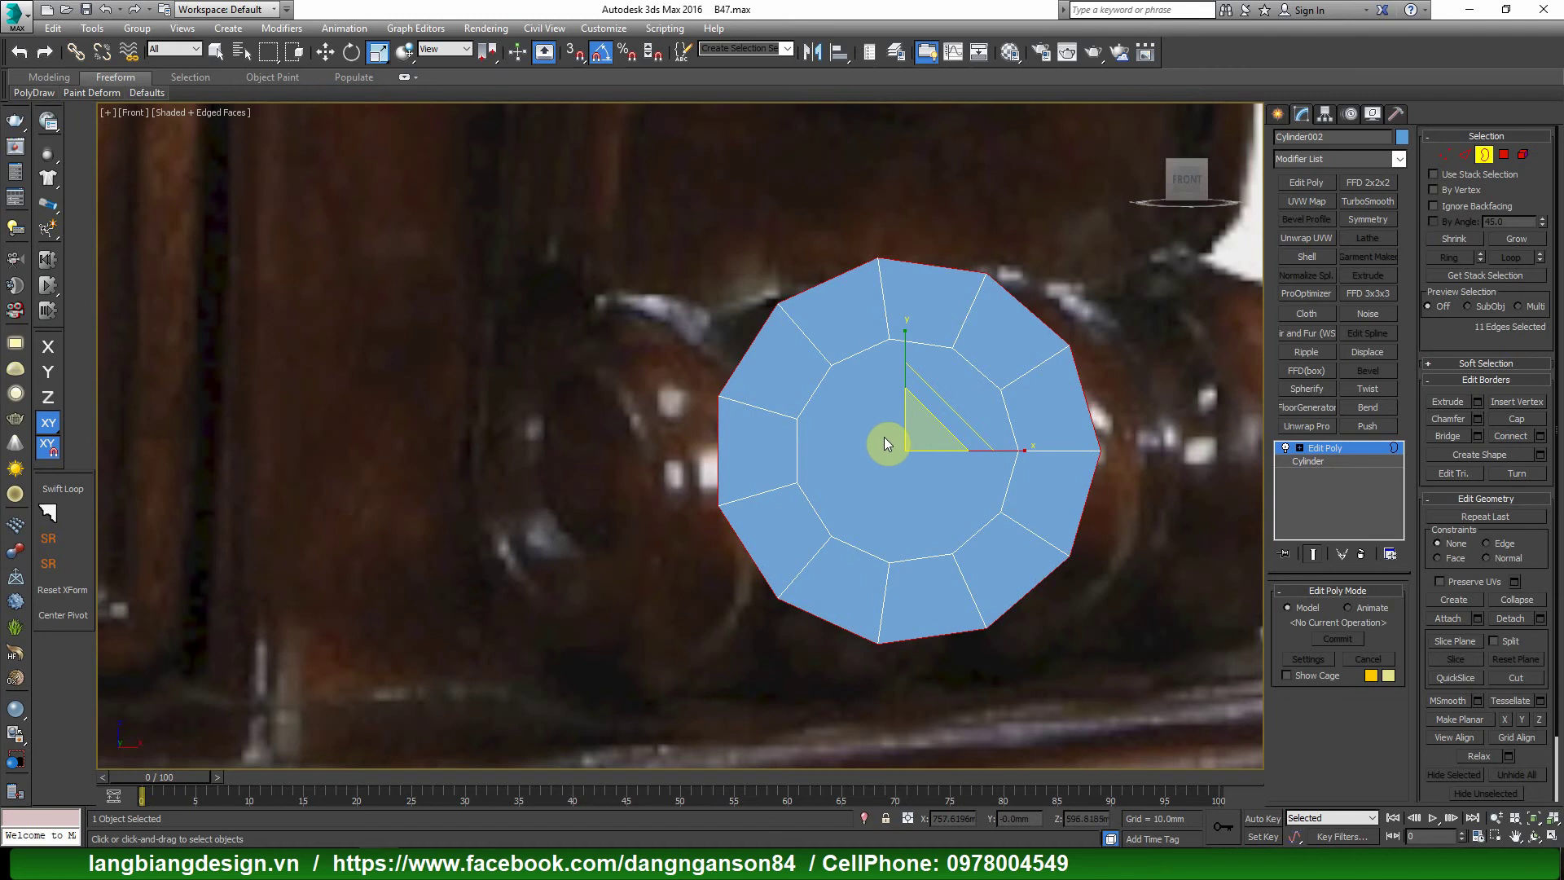
# Move the cap's inner centre face upward toward the top of the cylinder.
pyautogui.press('4')
pyautogui.click(882, 435)
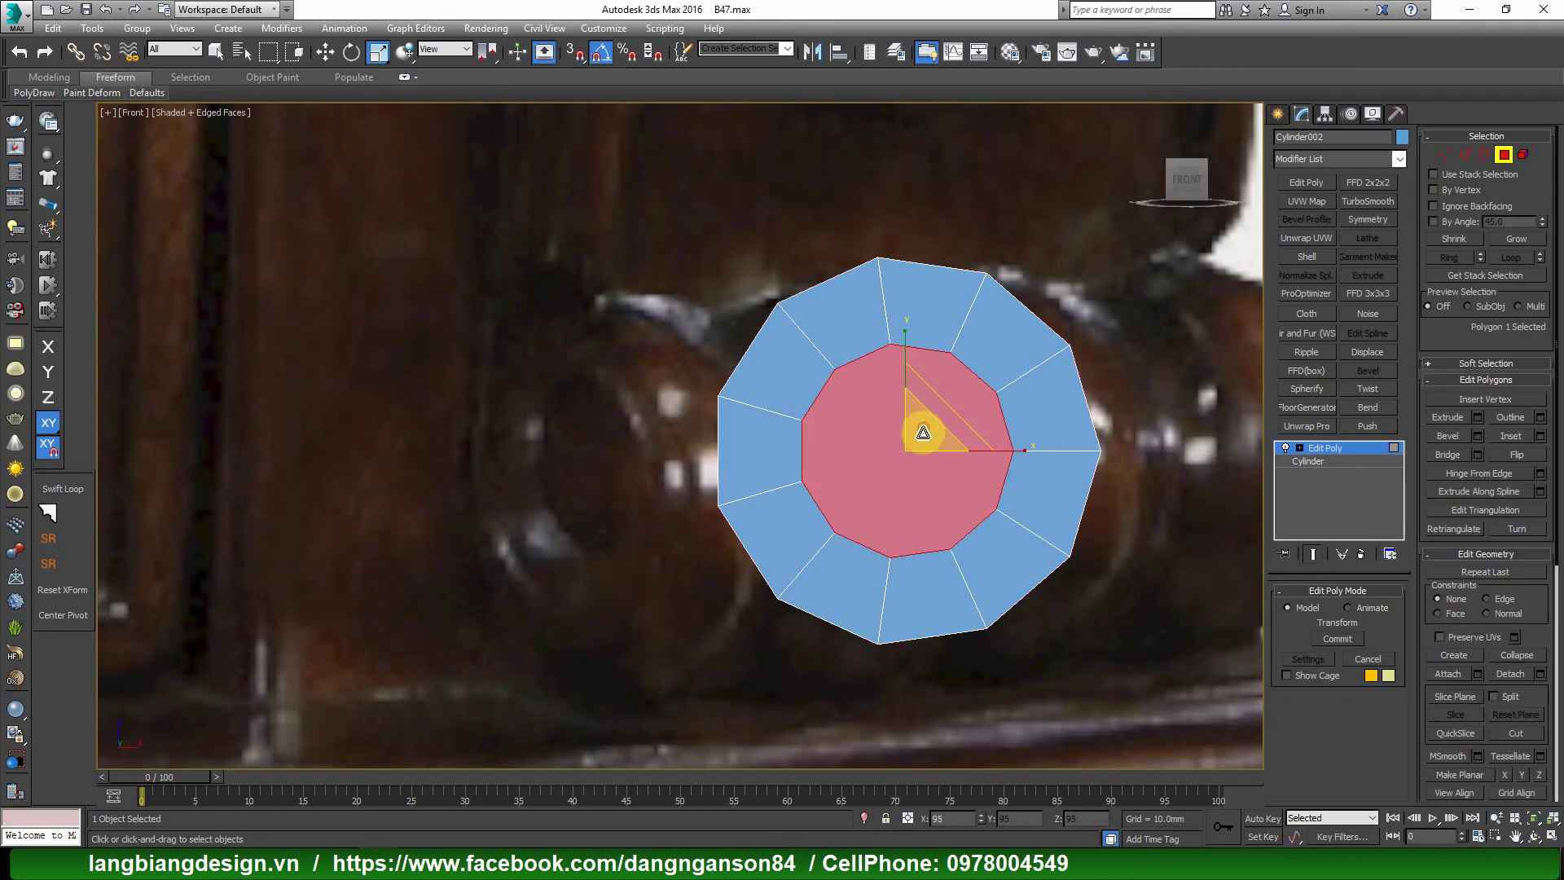
pyautogui.press('w')
pyautogui.moveTo(915, 407); pyautogui.dragTo(906, 360)
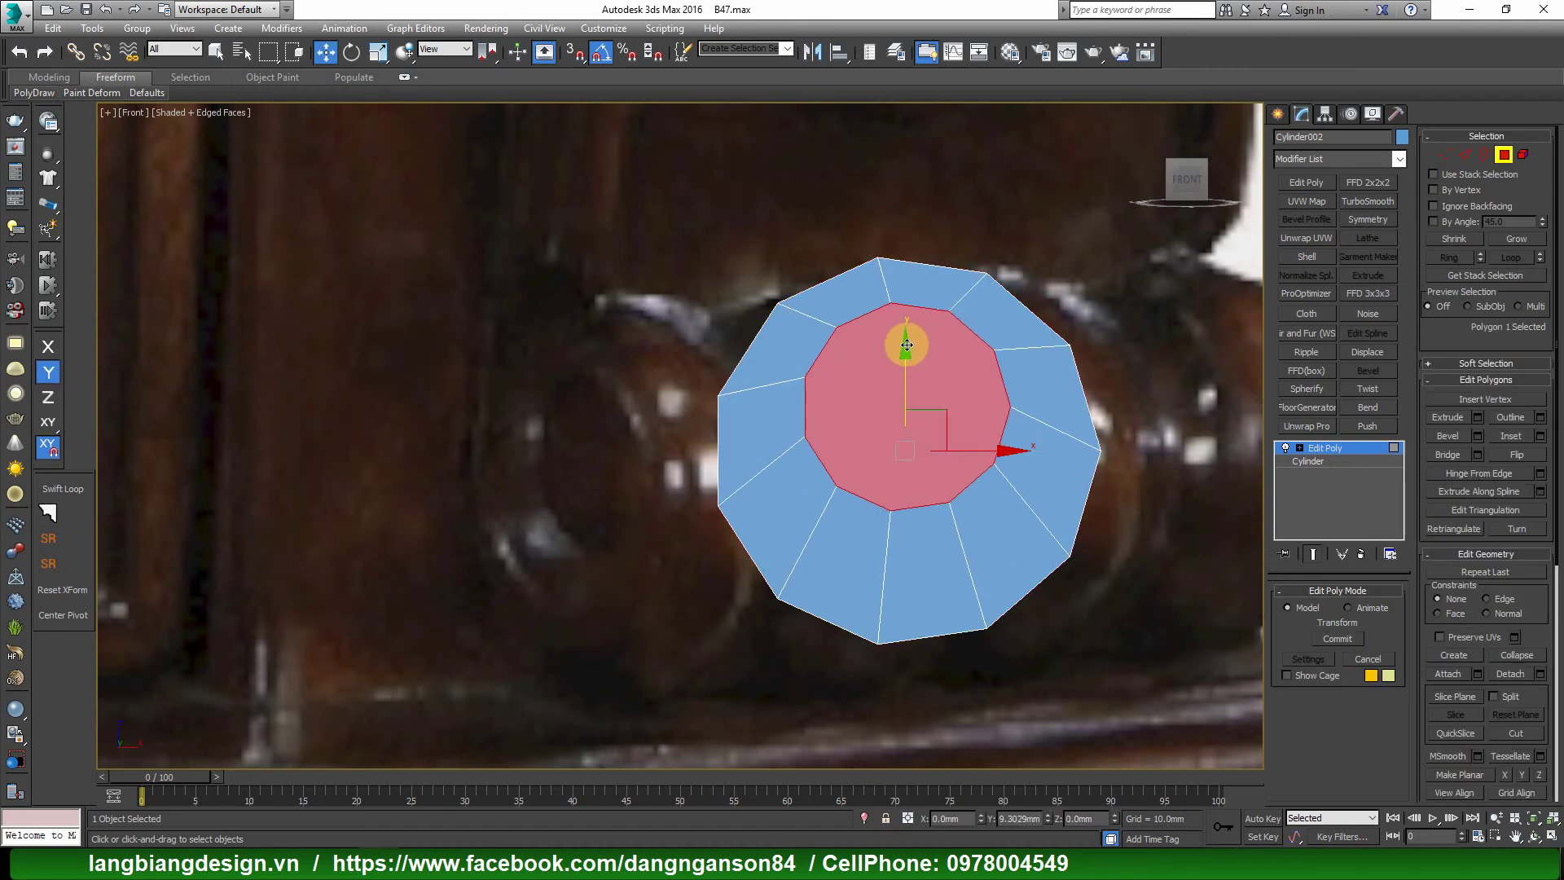
pyautogui.scroll(3, 580, 379)
# Recentre the view on the cylinder and switch to vertex editing.
pyautogui.moveTo(598, 335); pyautogui.dragTo(643, 294, button='middle')
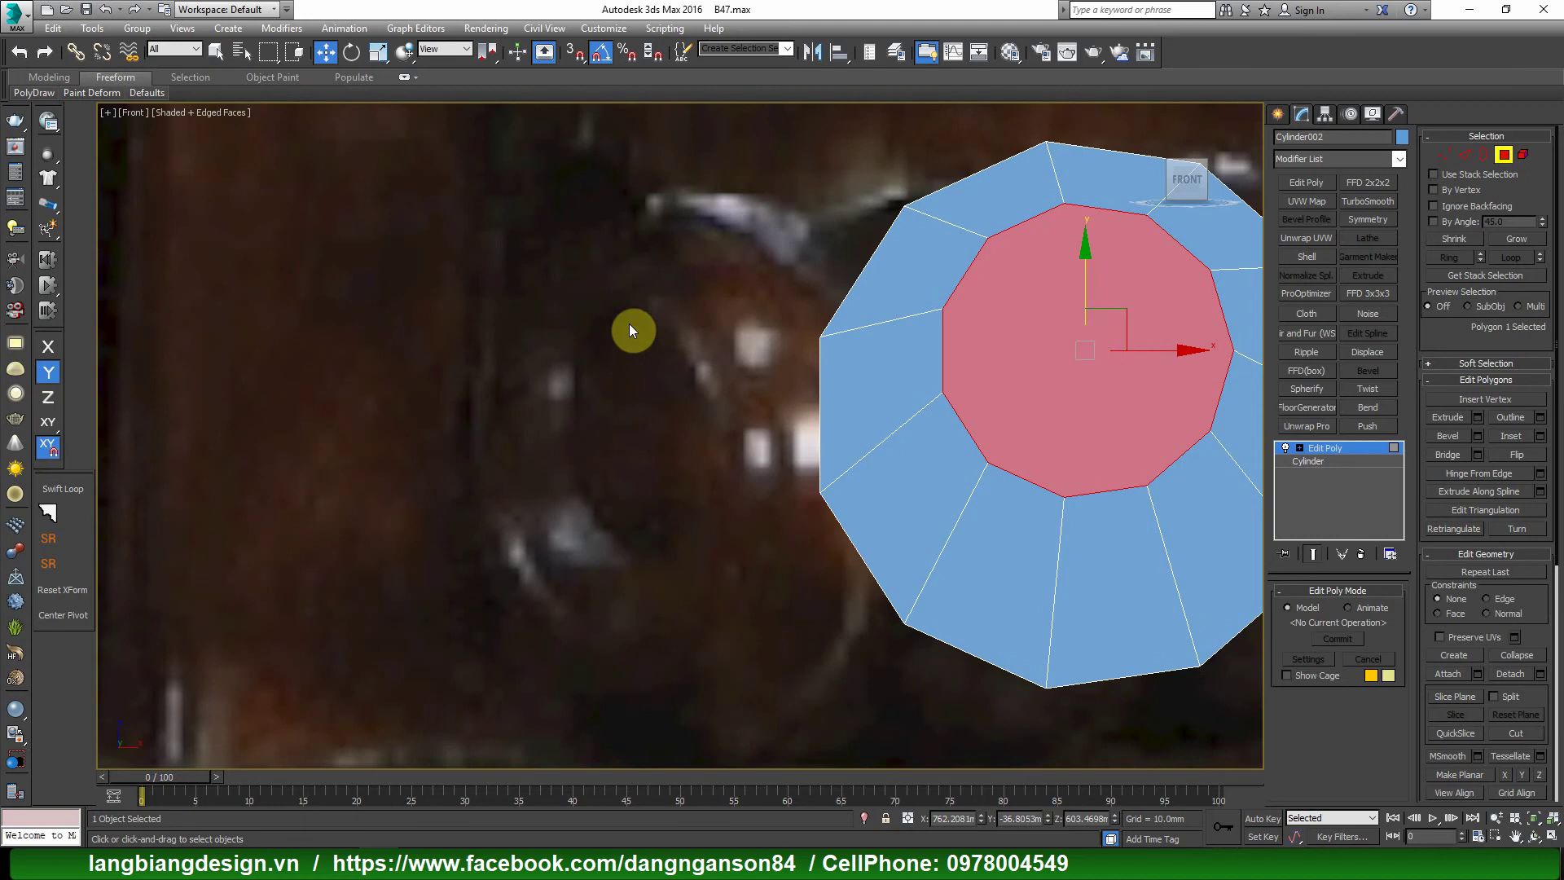
pyautogui.moveTo(612, 322)
pyautogui.mouseDown()
pyautogui.moveTo(603, 551)
pyautogui.moveTo(660, 237)
pyautogui.moveTo(705, 232)
pyautogui.mouseUp()
pyautogui.moveTo(612, 547); pyautogui.dragTo(623, 662)
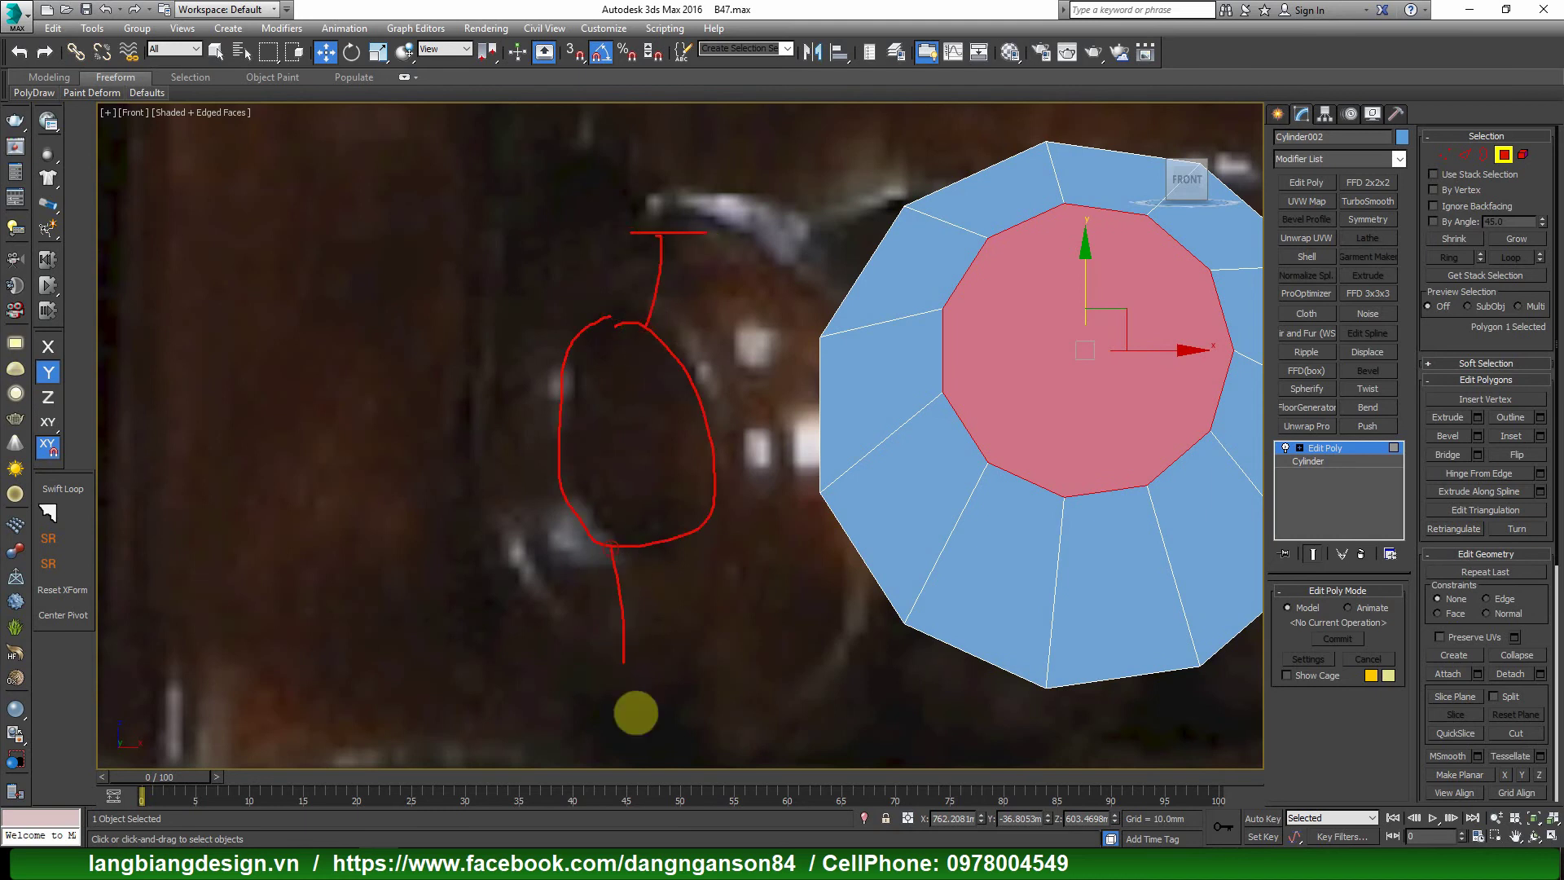
pyautogui.press('Escape')
pyautogui.scroll(-2, 790, 544)
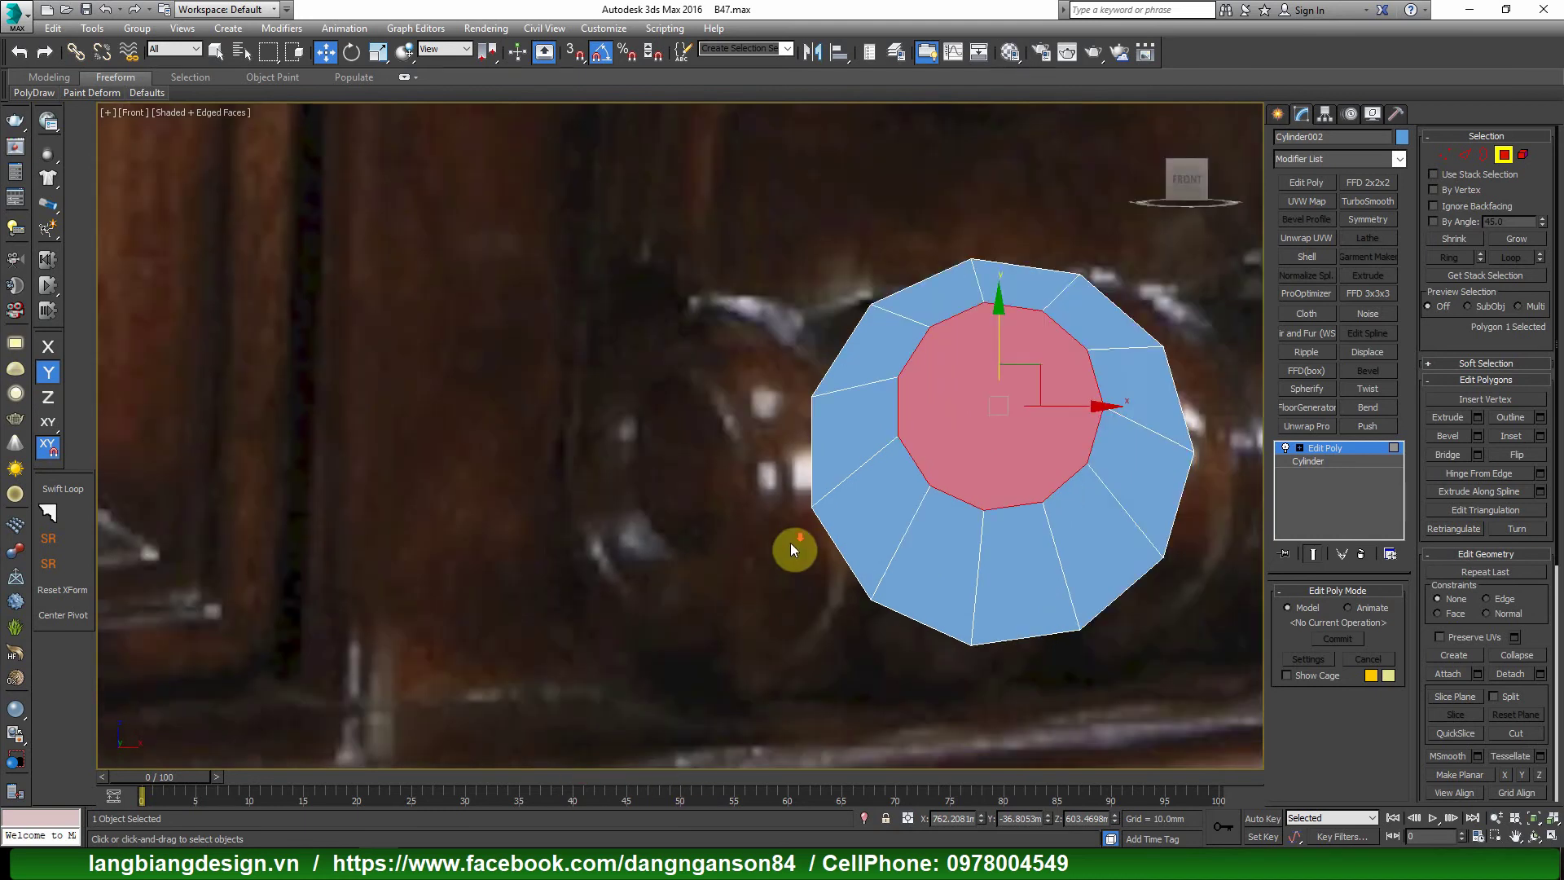
pyautogui.moveTo(790, 551); pyautogui.dragTo(703, 570, button='middle')
pyautogui.moveTo(852, 492); pyautogui.dragTo(878, 494, button='middle')
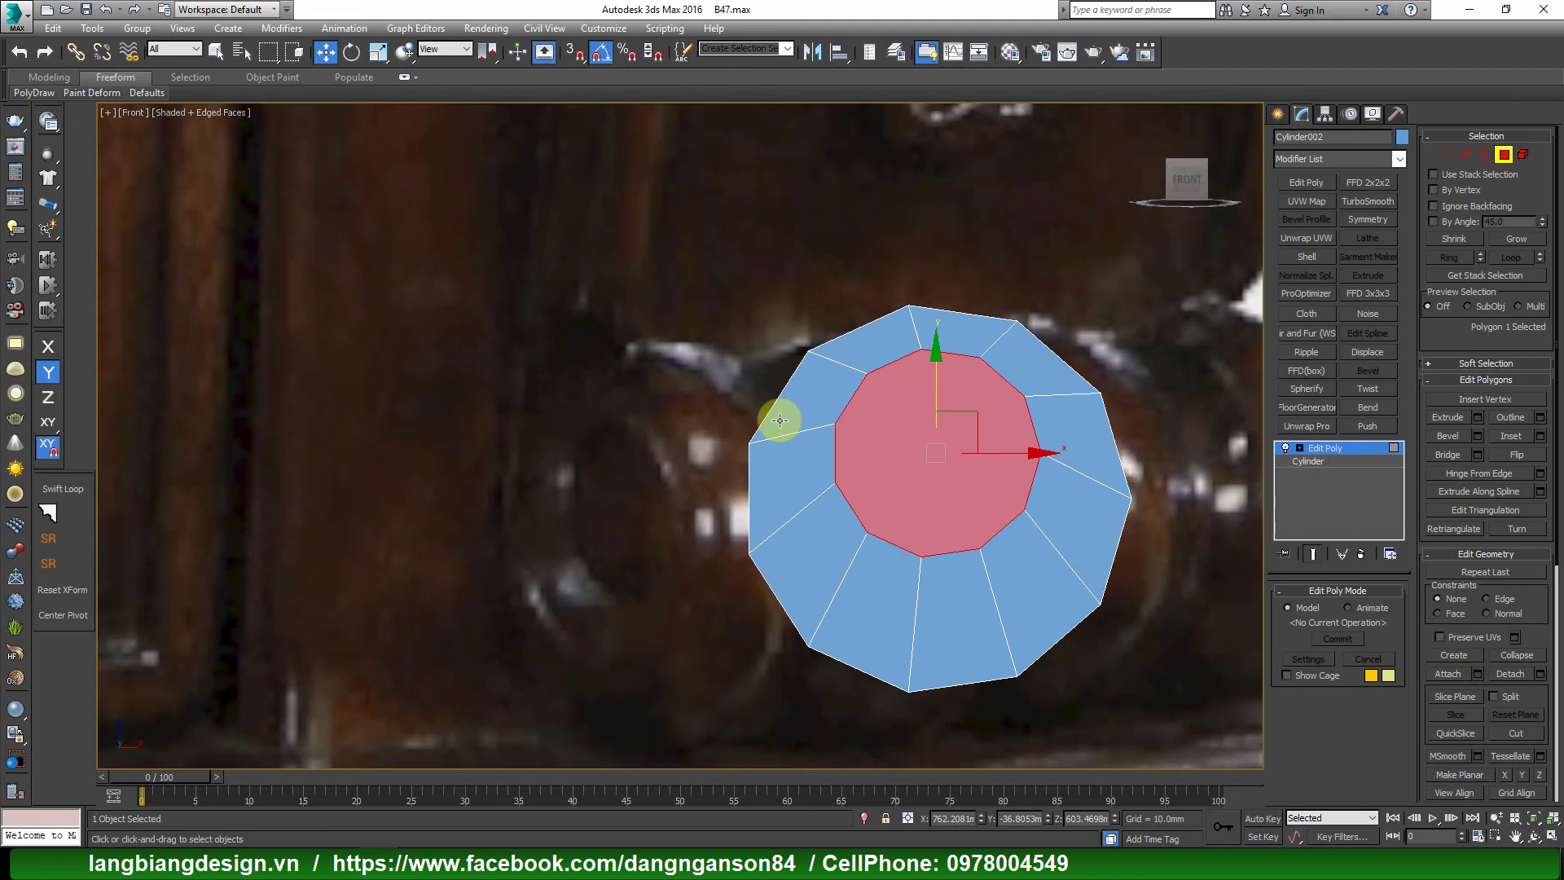
pyautogui.scroll(2, 779, 420)
pyautogui.press('1')
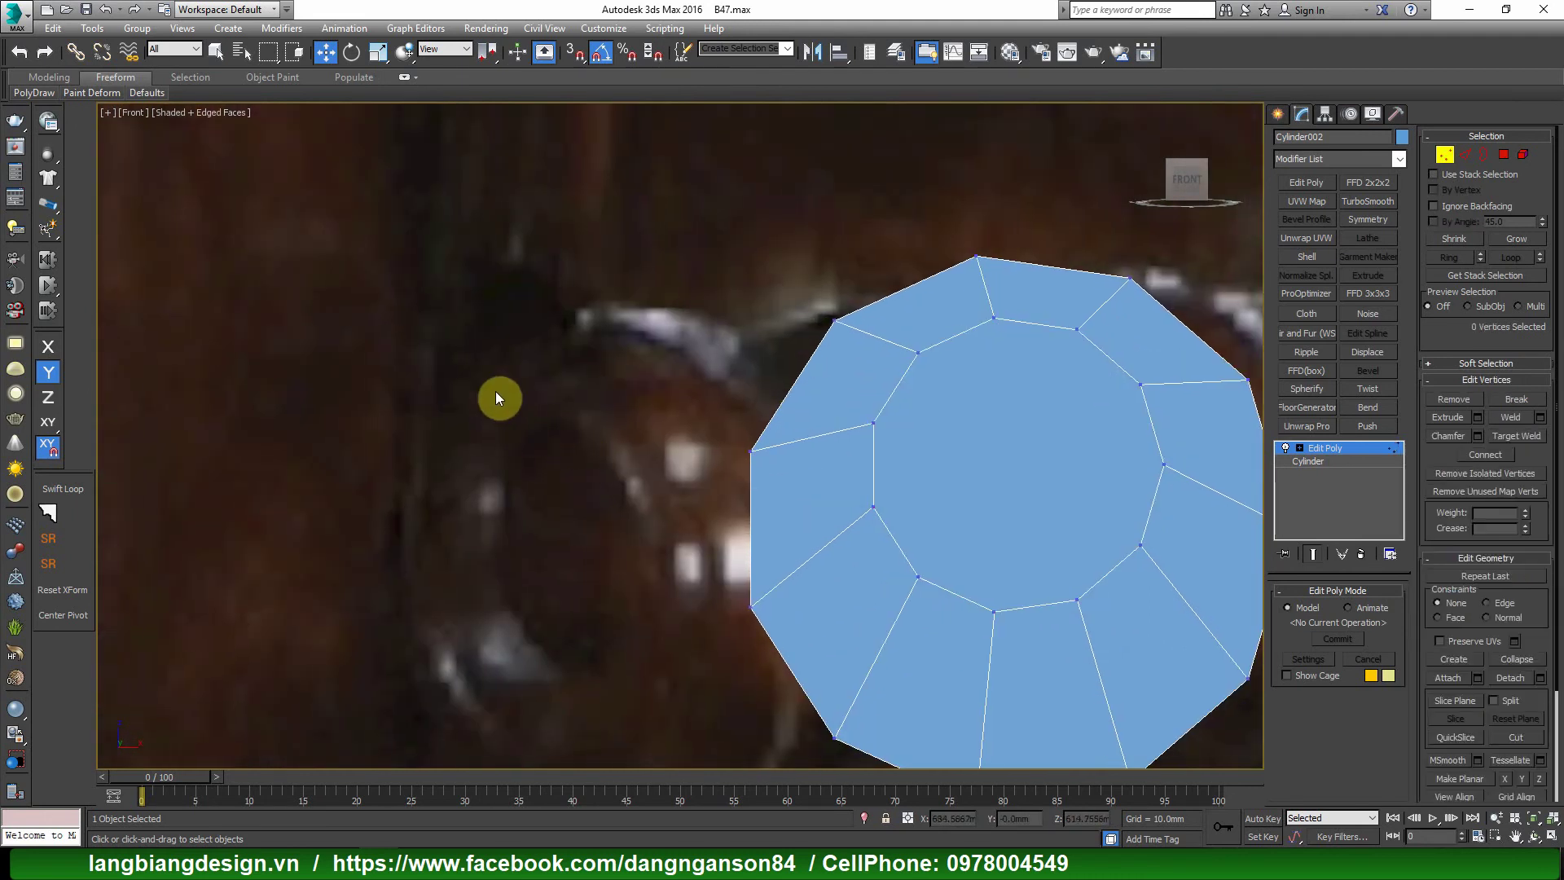
# Target-weld the left vertex onto its neighbour and adjust the top-left vertex.
pyautogui.rightClick(1163, 298)
pyautogui.click(1066, 407)
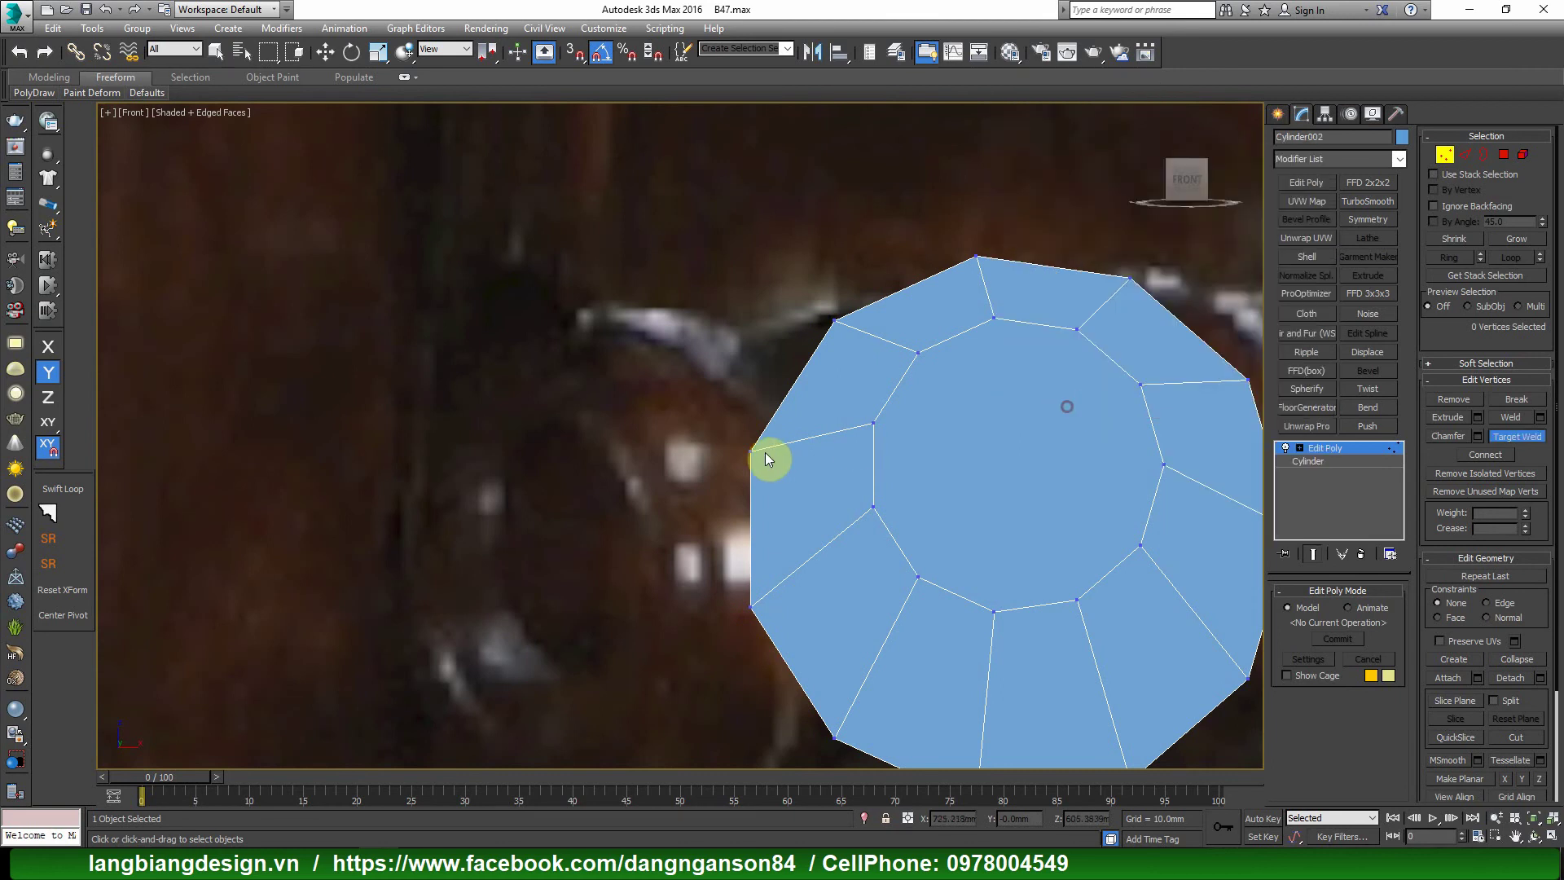
pyautogui.click(870, 421)
pyautogui.scroll(-3, 970, 389)
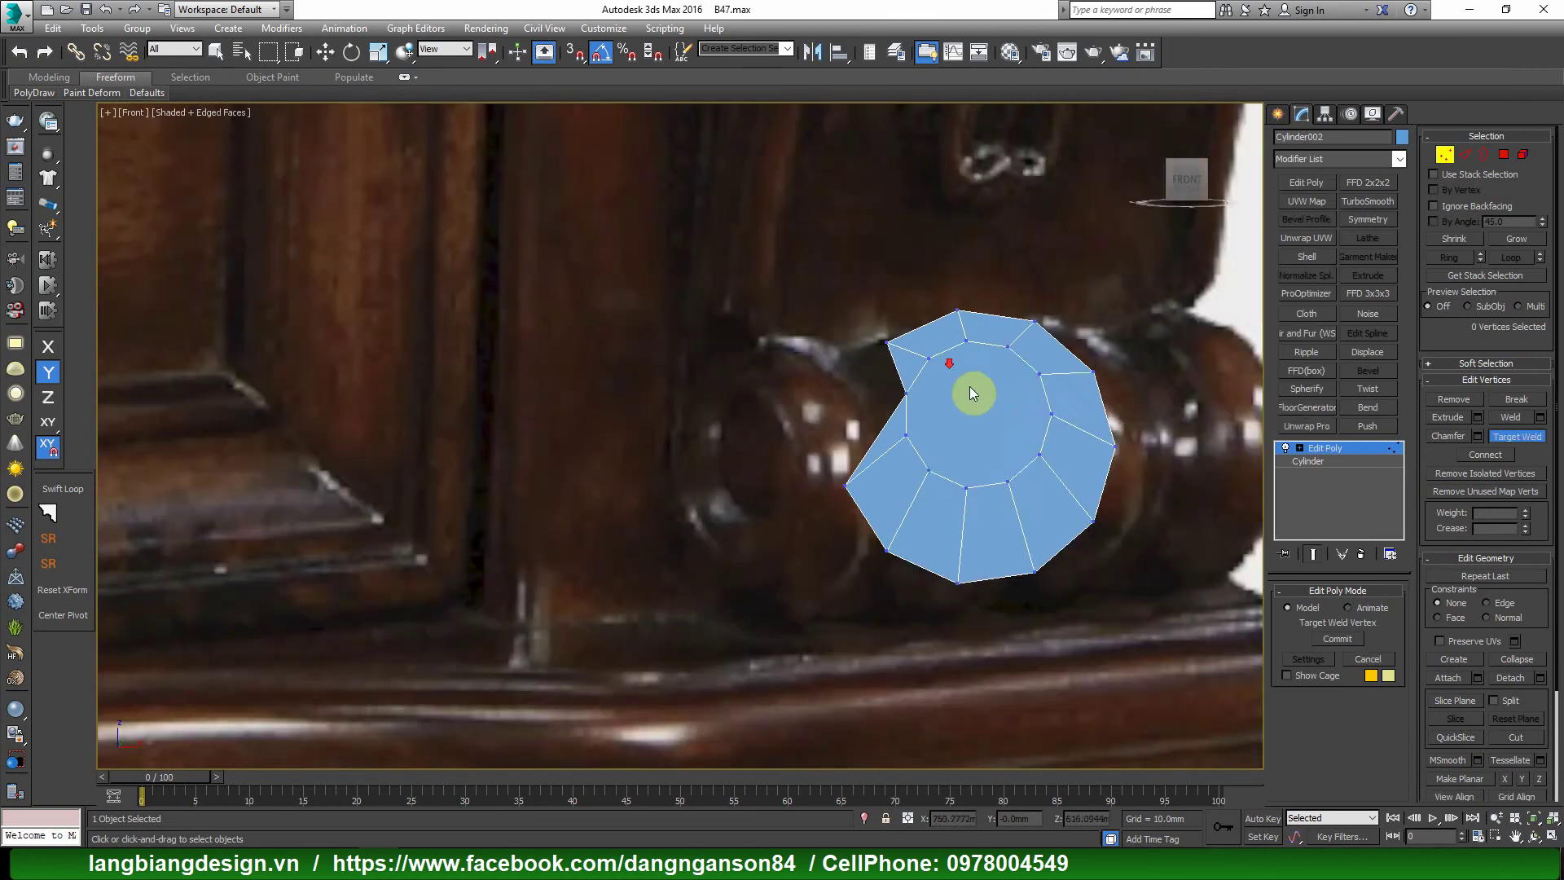
pyautogui.press('w')
pyautogui.click(913, 336)
pyautogui.scroll(3, 882, 338)
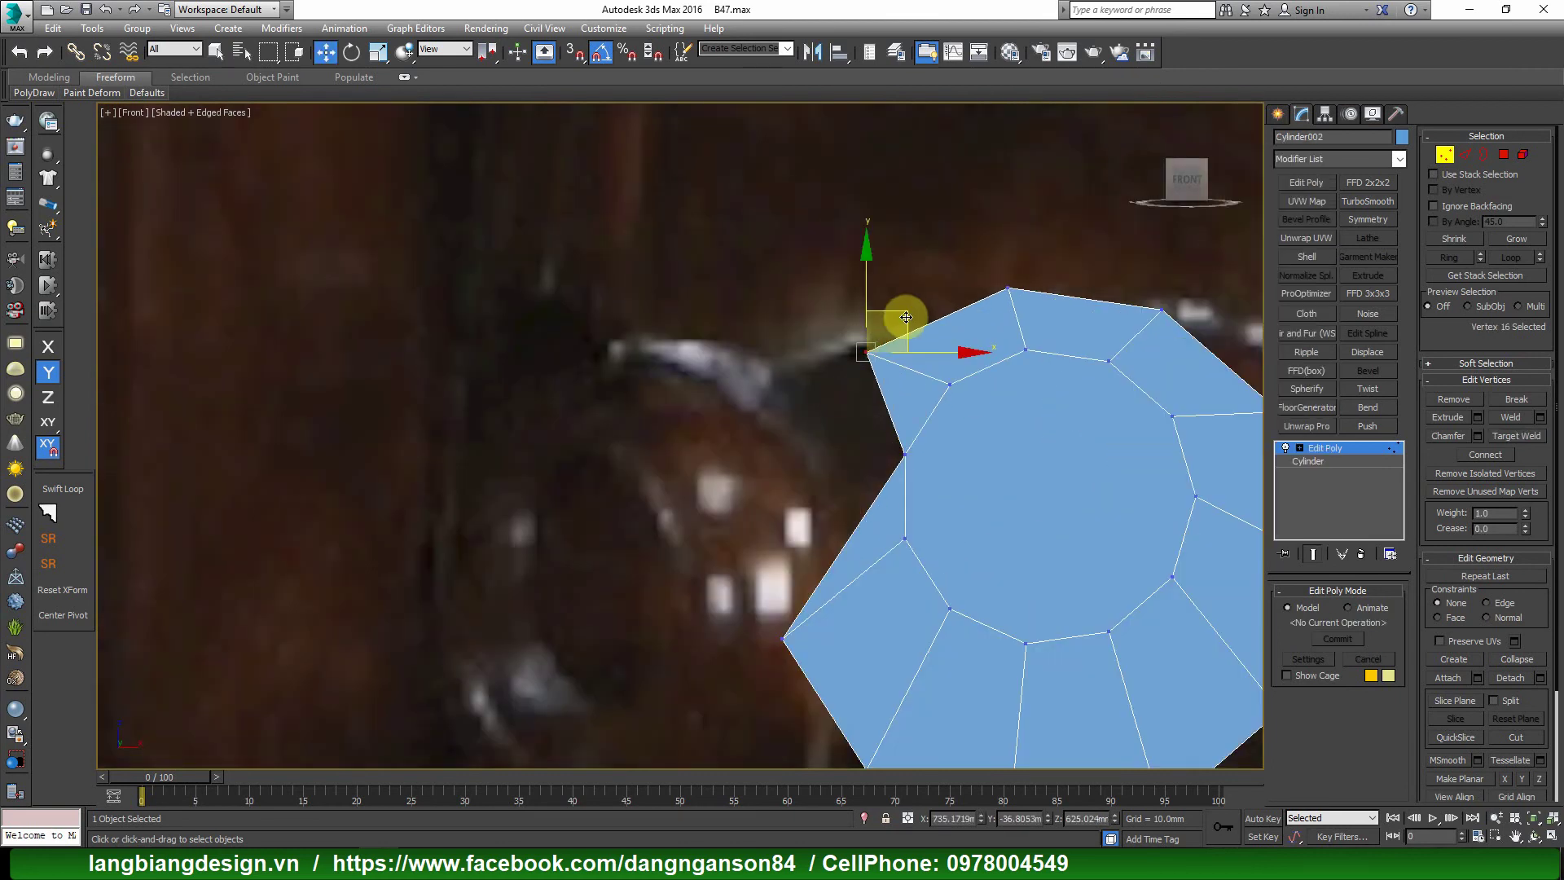
pyautogui.scroll(-2, 909, 332)
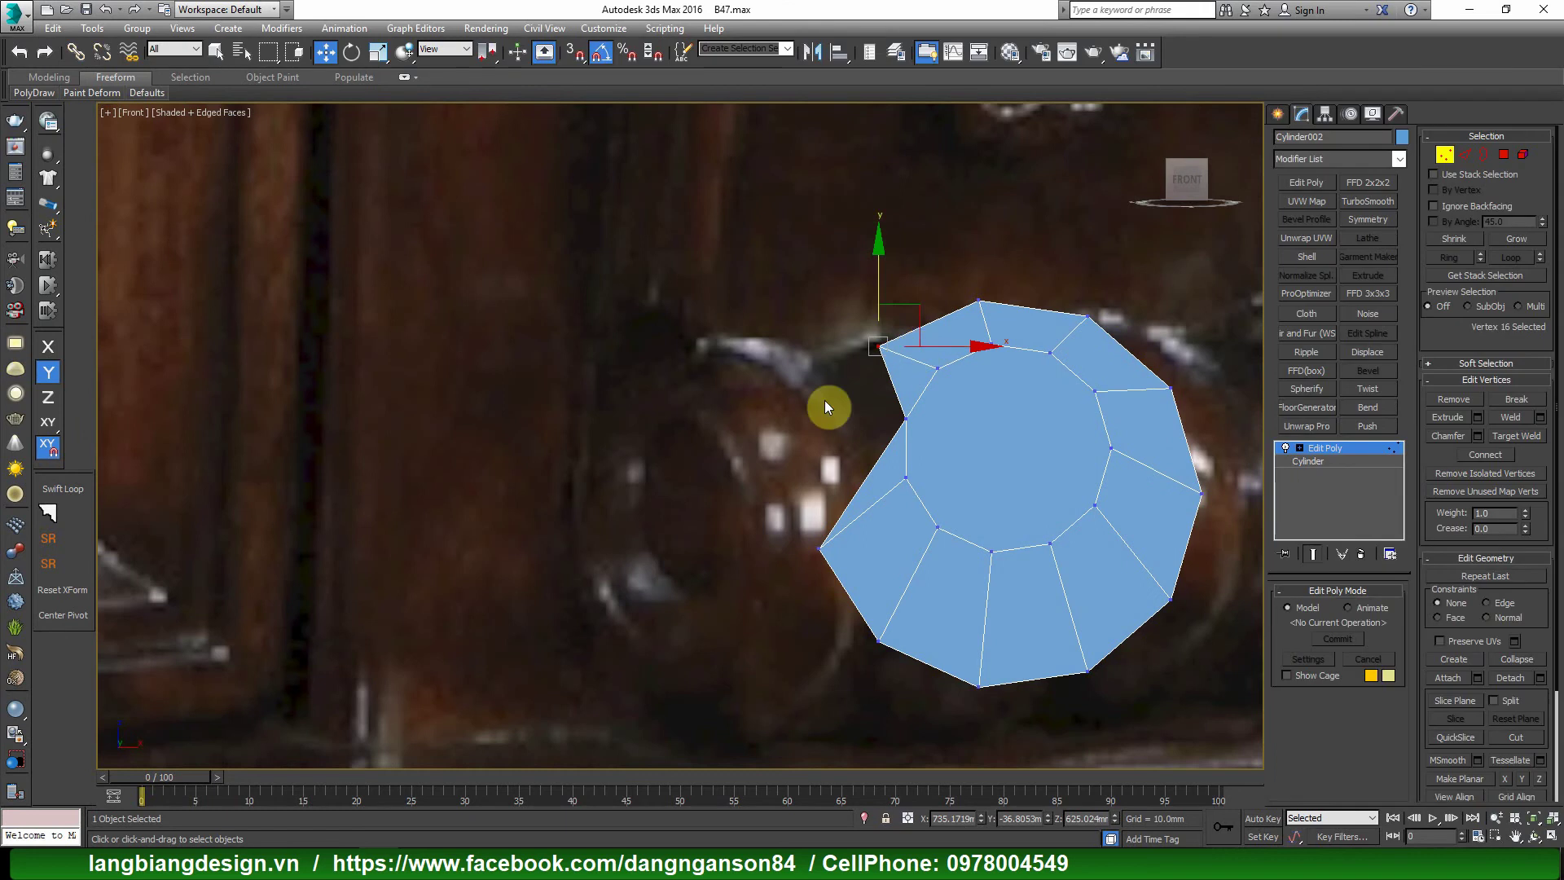
pyautogui.moveTo(737, 517); pyautogui.dragTo(740, 488, button='middle')
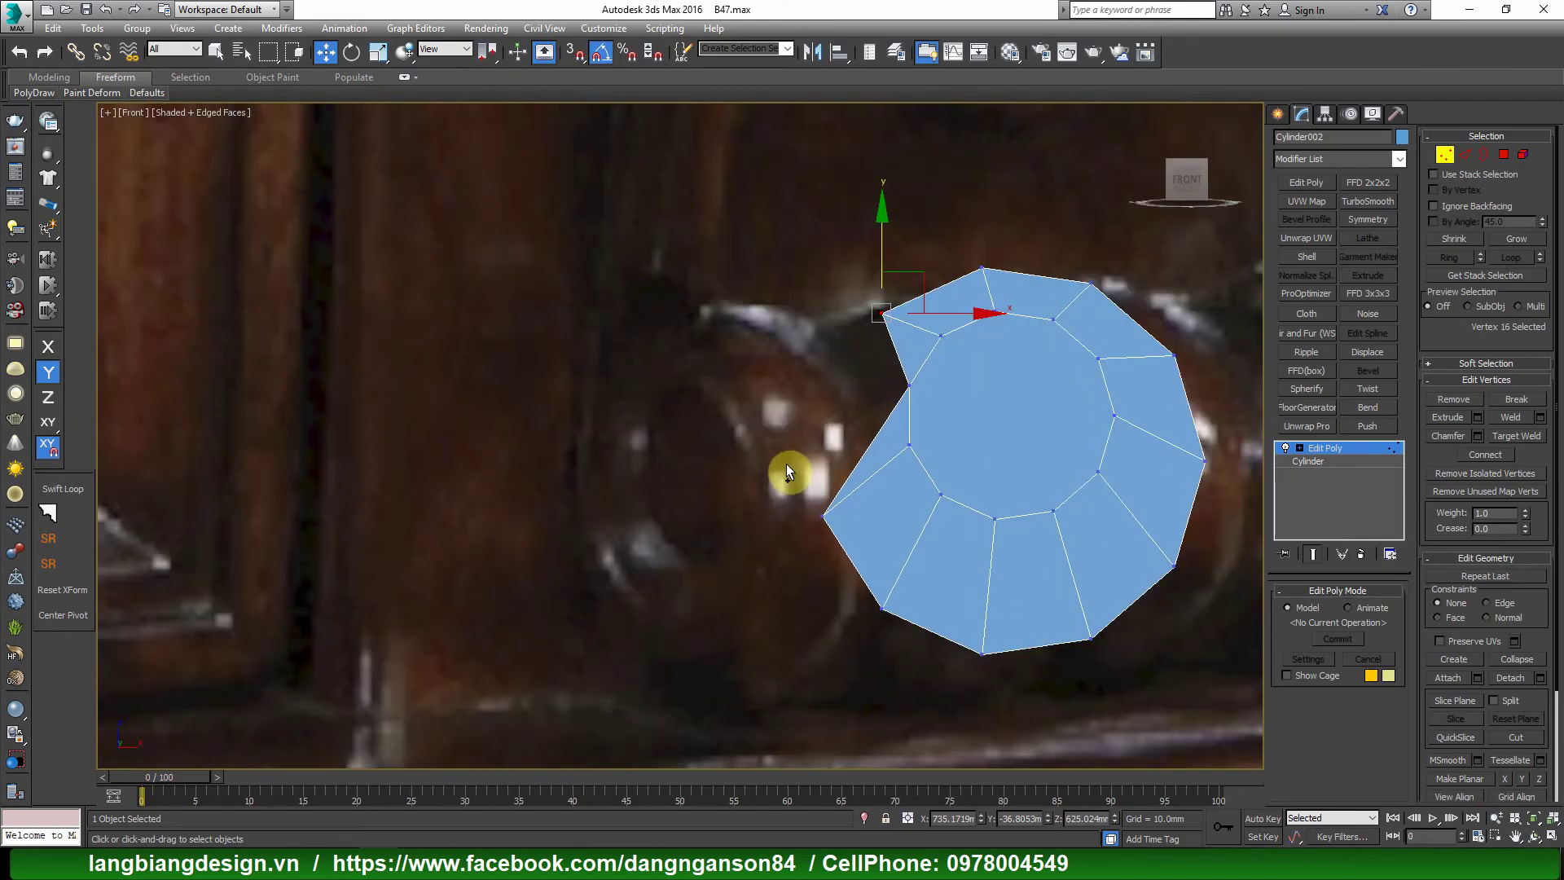
pyautogui.moveTo(761, 474)
pyautogui.mouseDown()
pyautogui.moveTo(743, 608)
pyautogui.moveTo(694, 632)
pyautogui.moveTo(631, 580)
pyautogui.moveTo(600, 517)
pyautogui.moveTo(609, 308)
pyautogui.mouseUp()
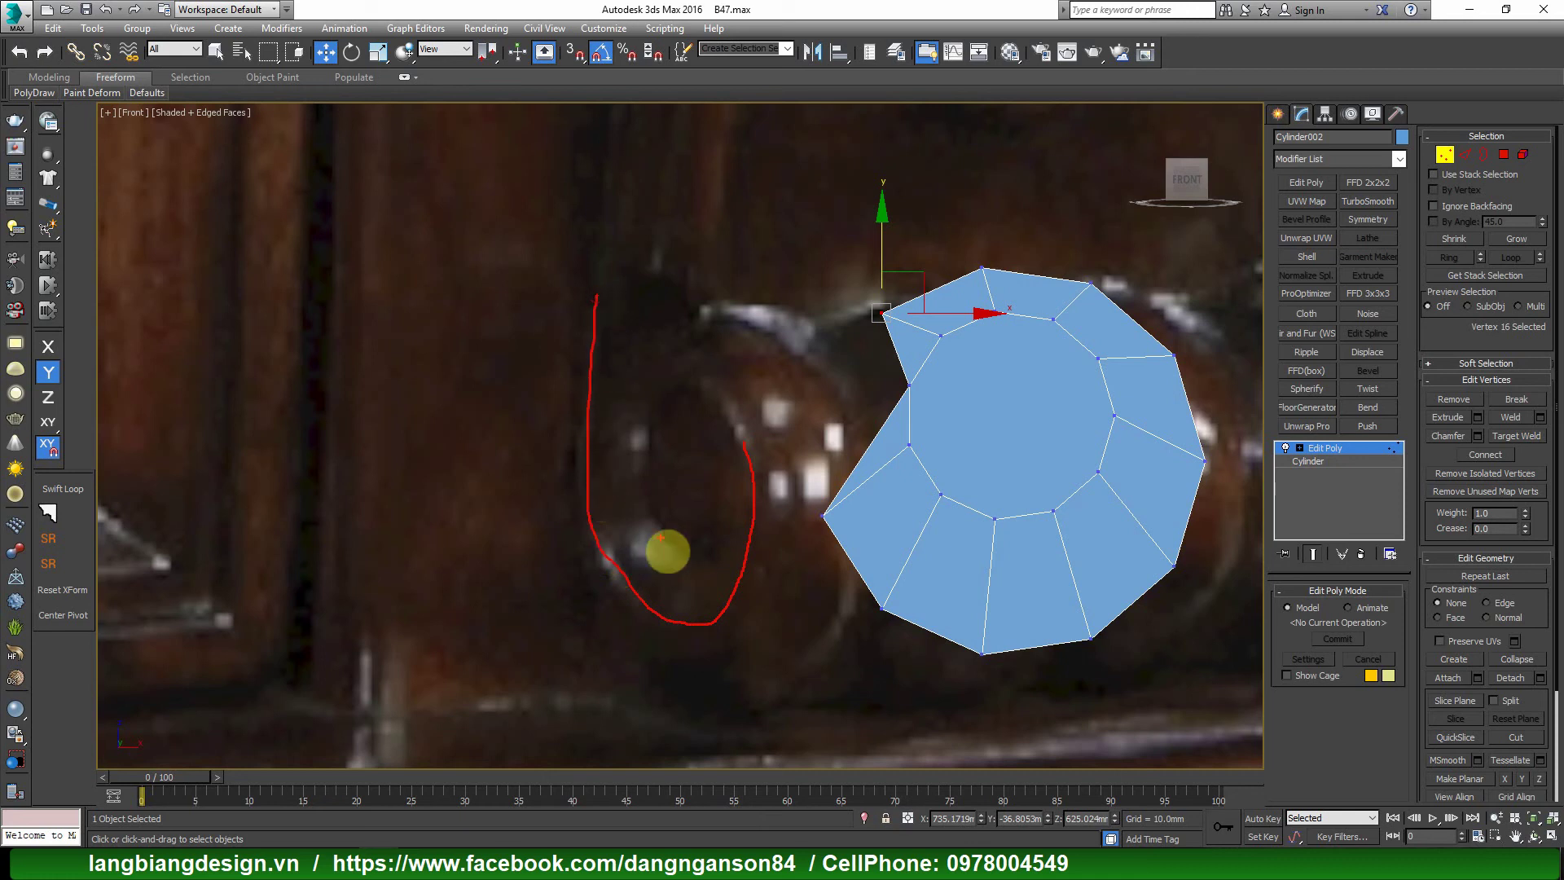
pyautogui.moveTo(590, 487)
pyautogui.mouseDown()
pyautogui.moveTo(629, 515)
pyautogui.moveTo(653, 486)
pyautogui.mouseUp()
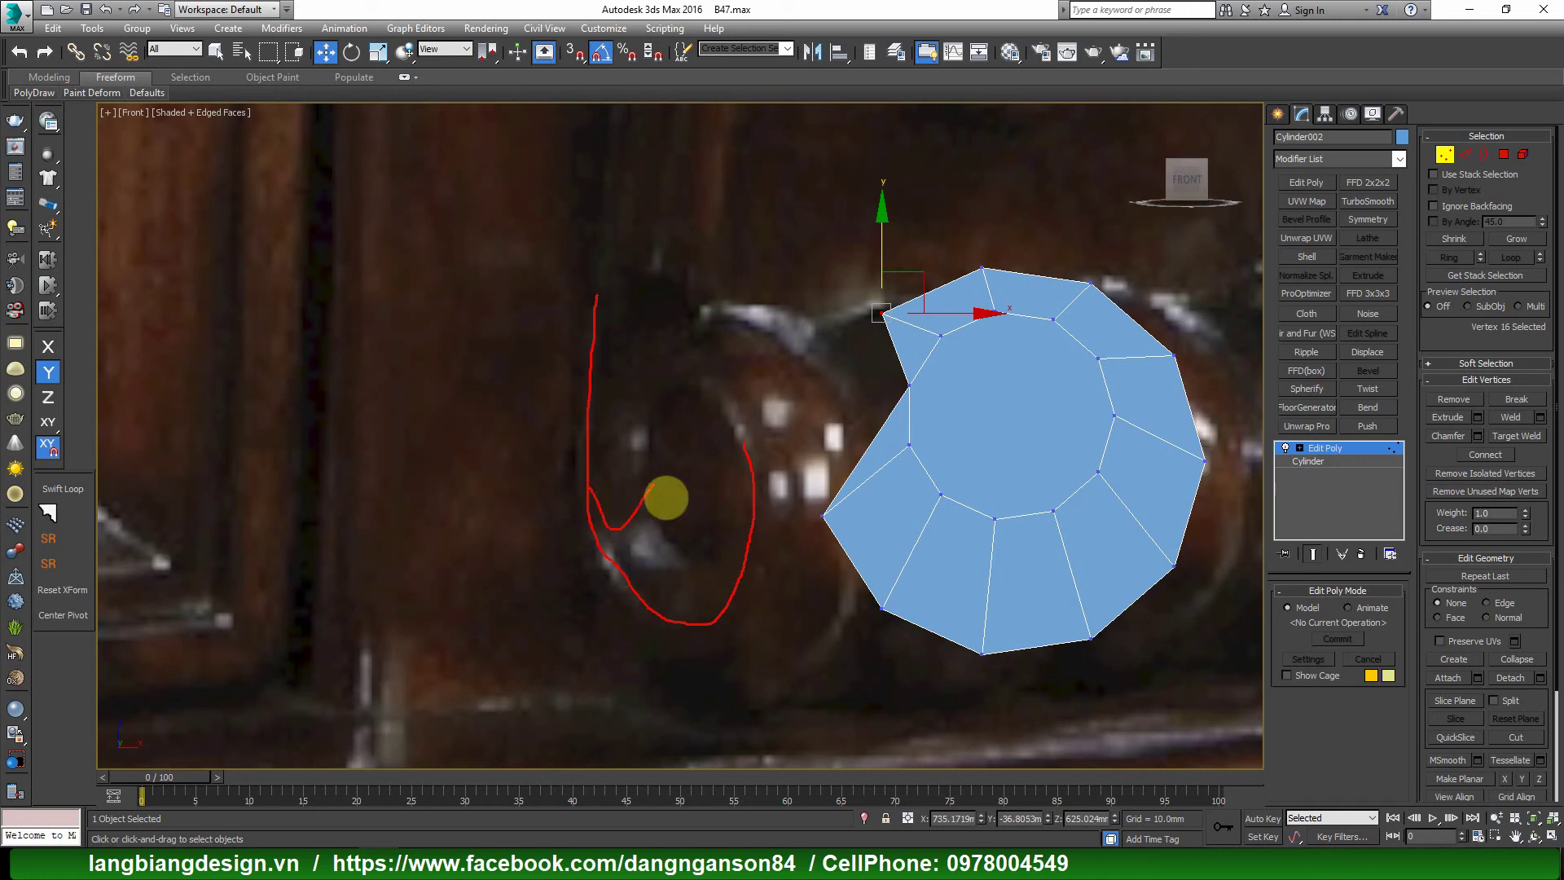
pyautogui.press('Escape')
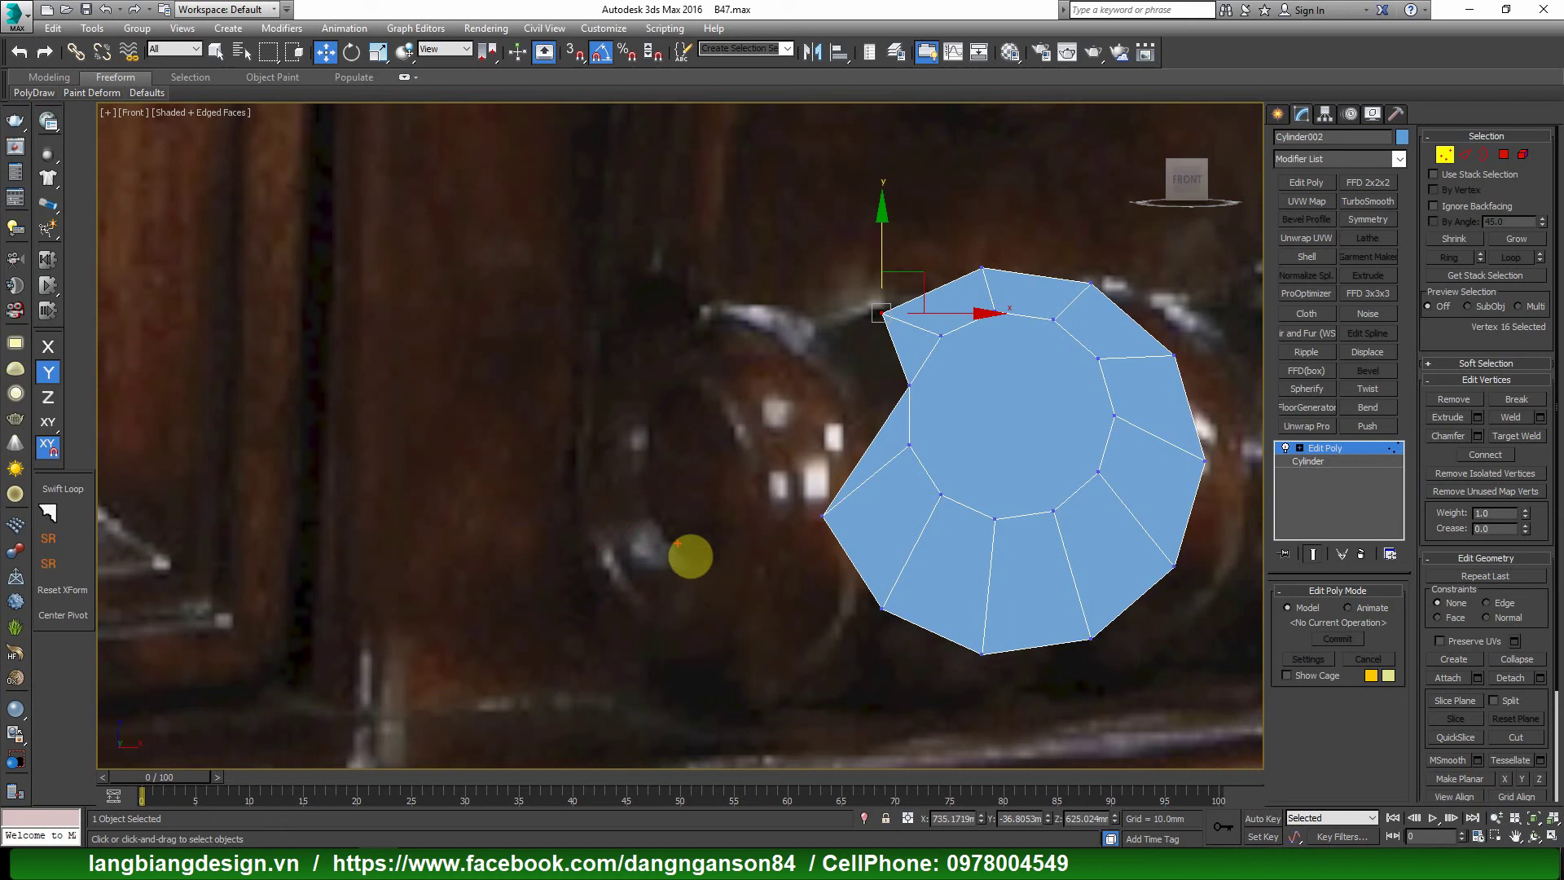
pyautogui.moveTo(683, 374); pyautogui.dragTo(692, 680)
pyautogui.scroll(2, 1100, 472)
pyautogui.scroll(-2, 1134, 469)
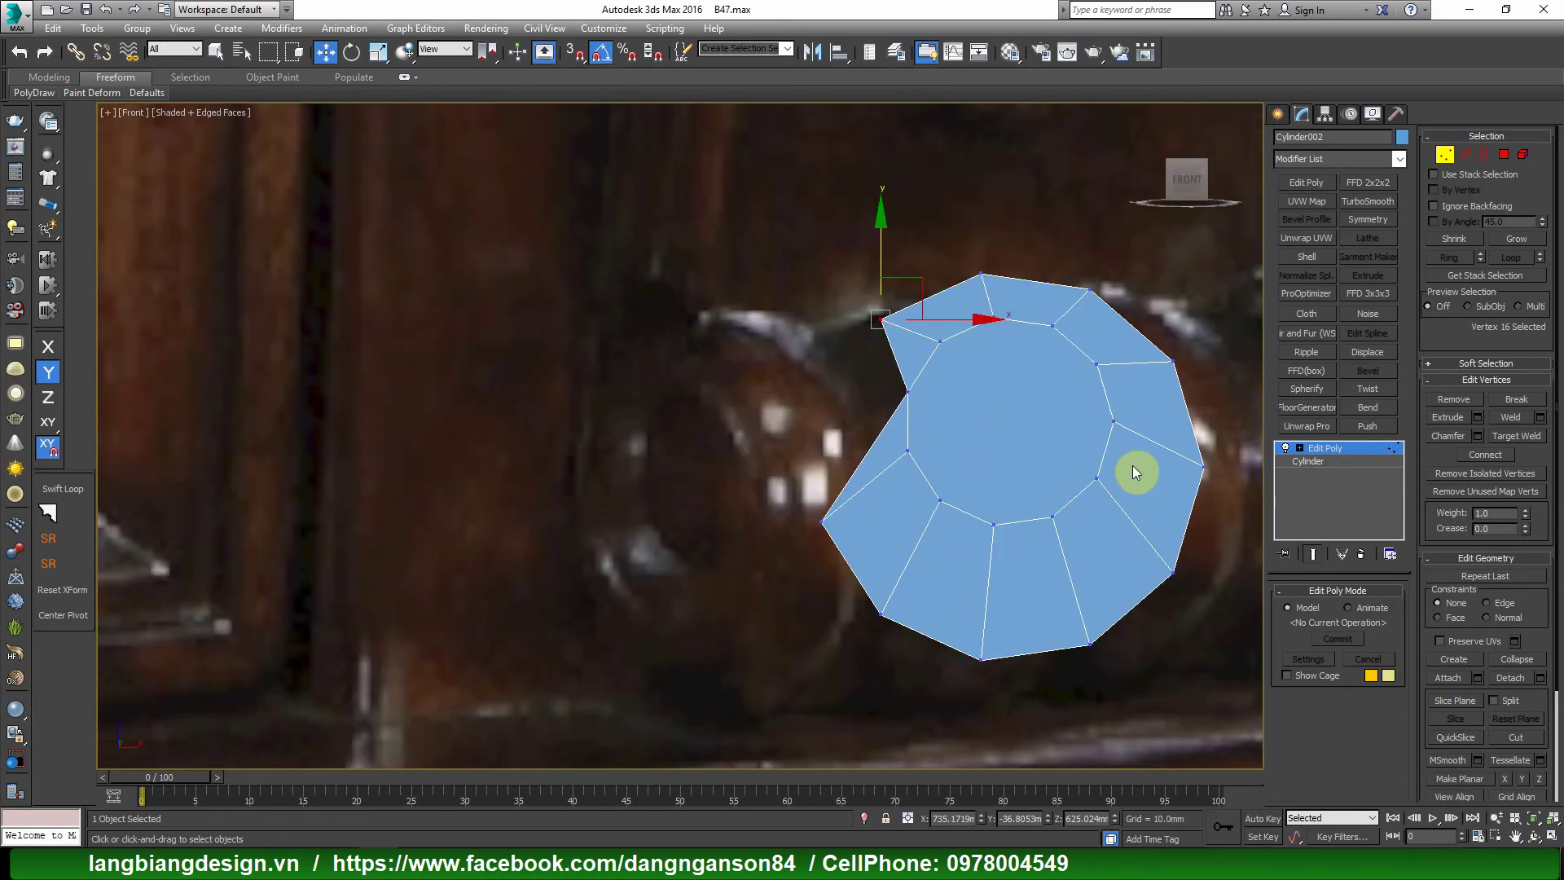
# Cut a new edge from the upper edge across the lower faces to the left edge.
pyautogui.rightClick(1174, 453)
pyautogui.click(1136, 305)
pyautogui.scroll(3, 1055, 534)
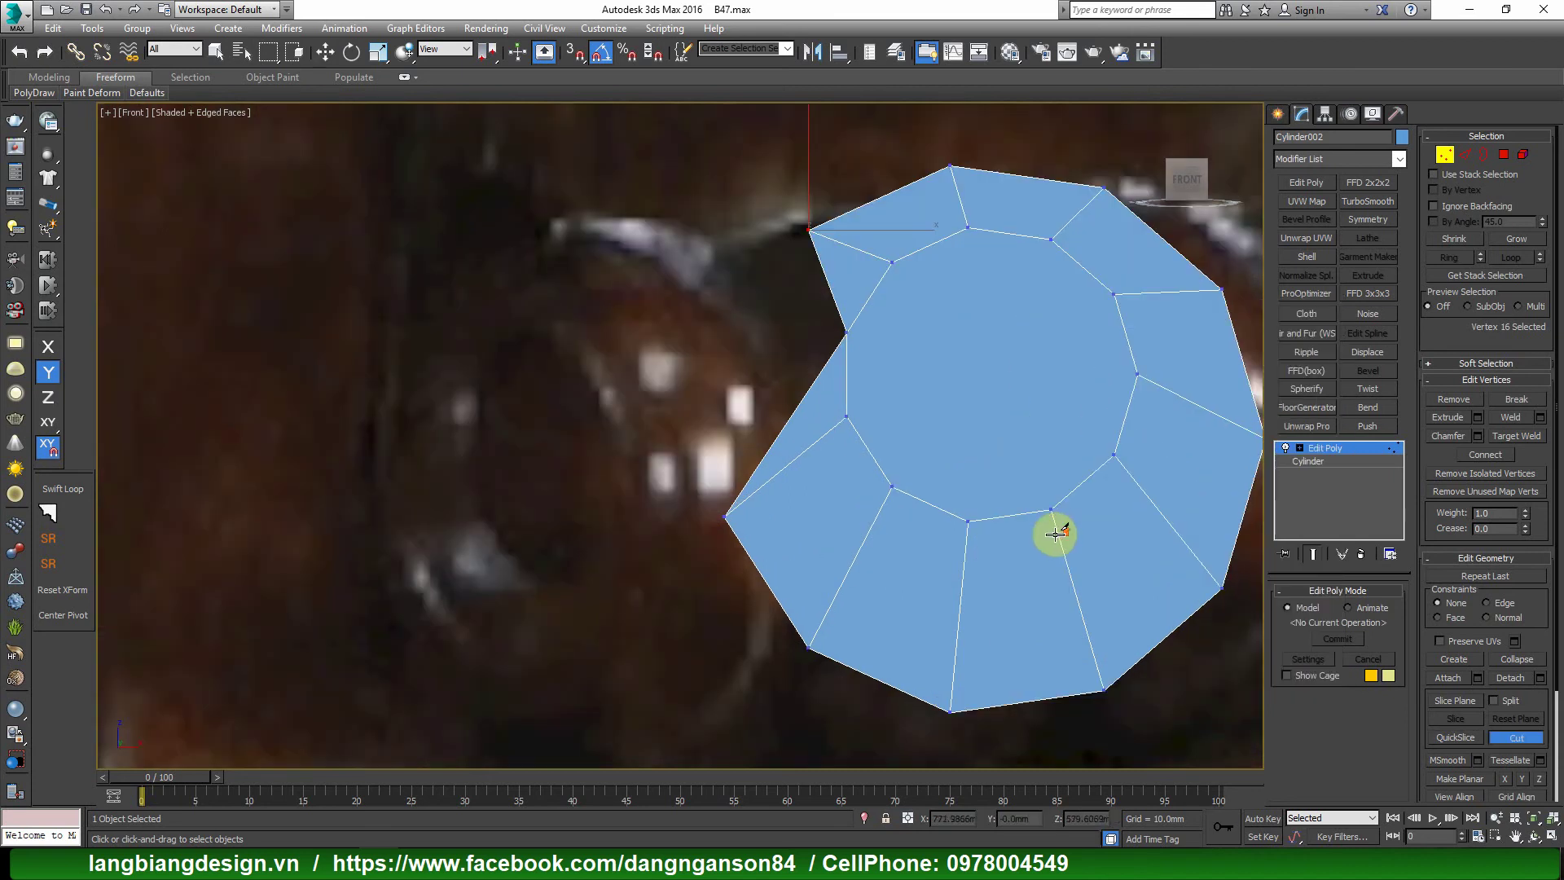
pyautogui.click(1114, 454)
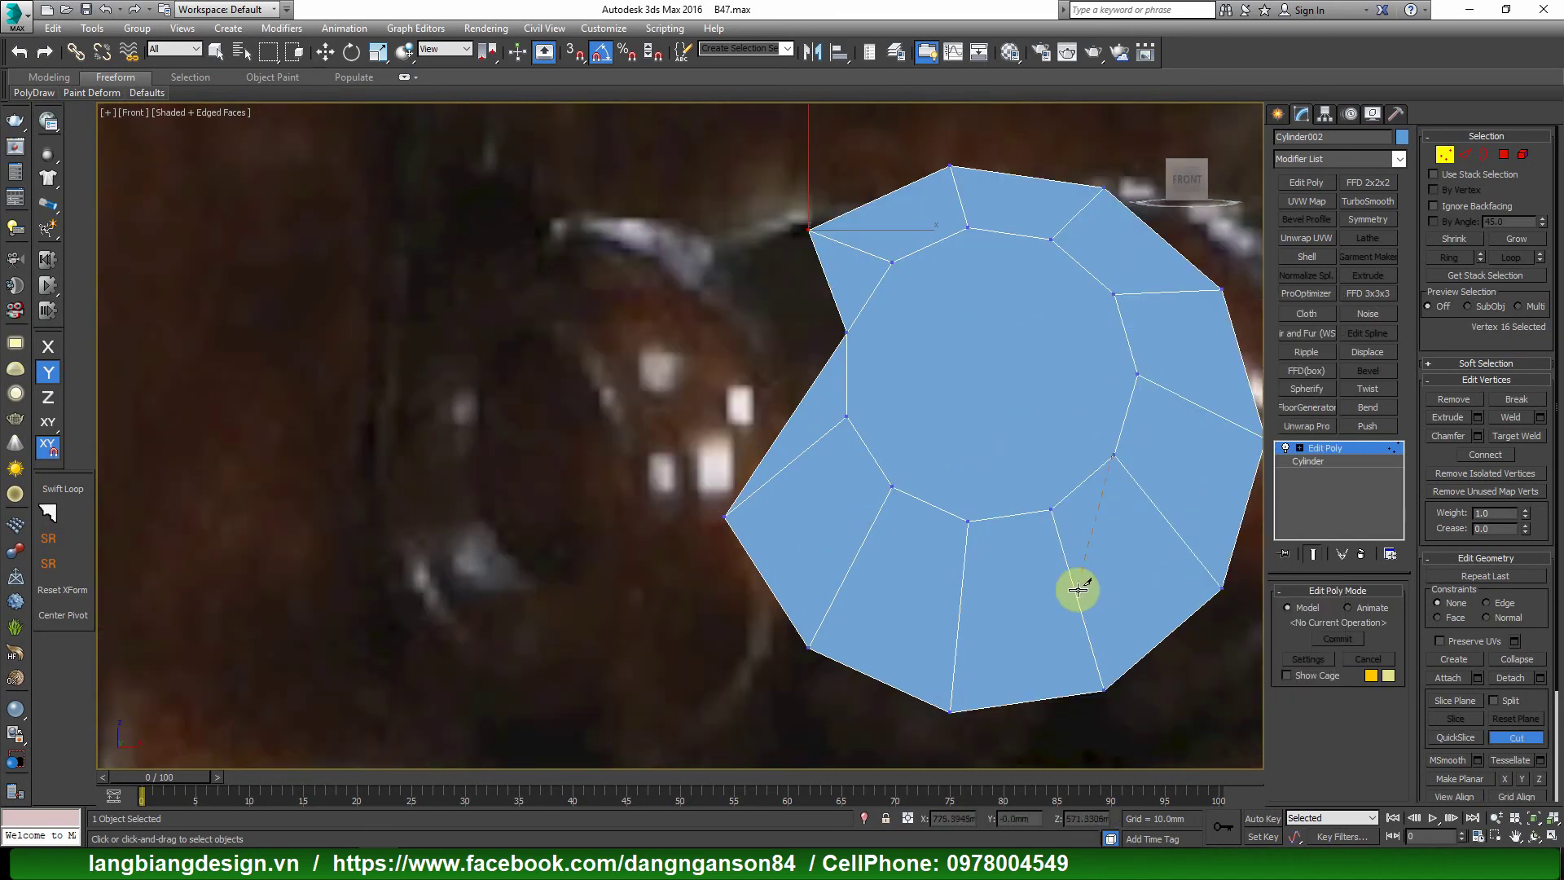
pyautogui.click(1076, 590)
pyautogui.click(959, 624)
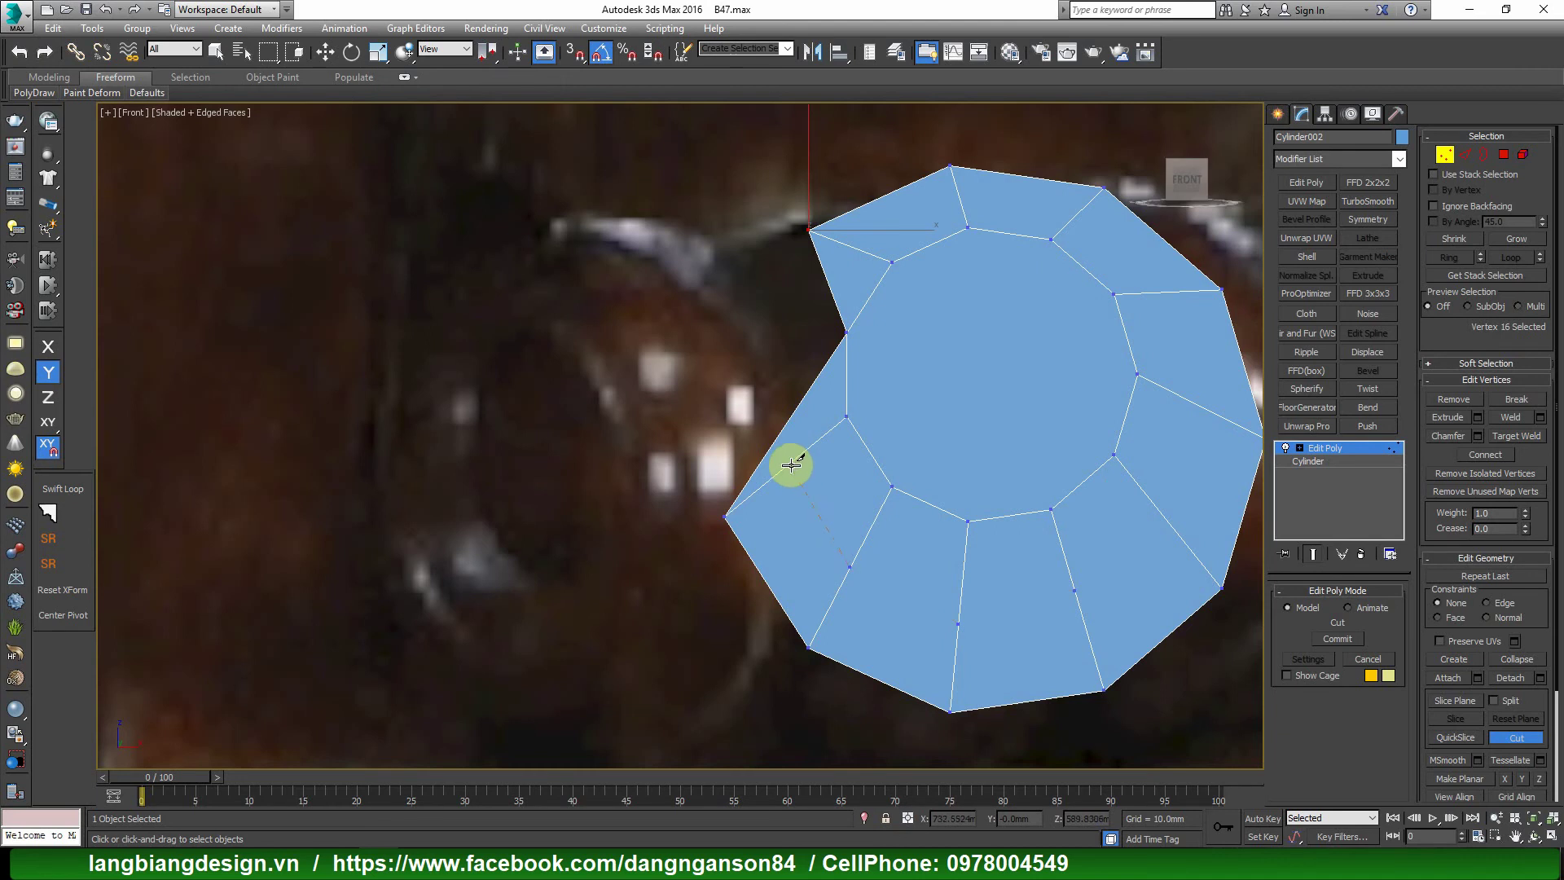
pyautogui.click(789, 420)
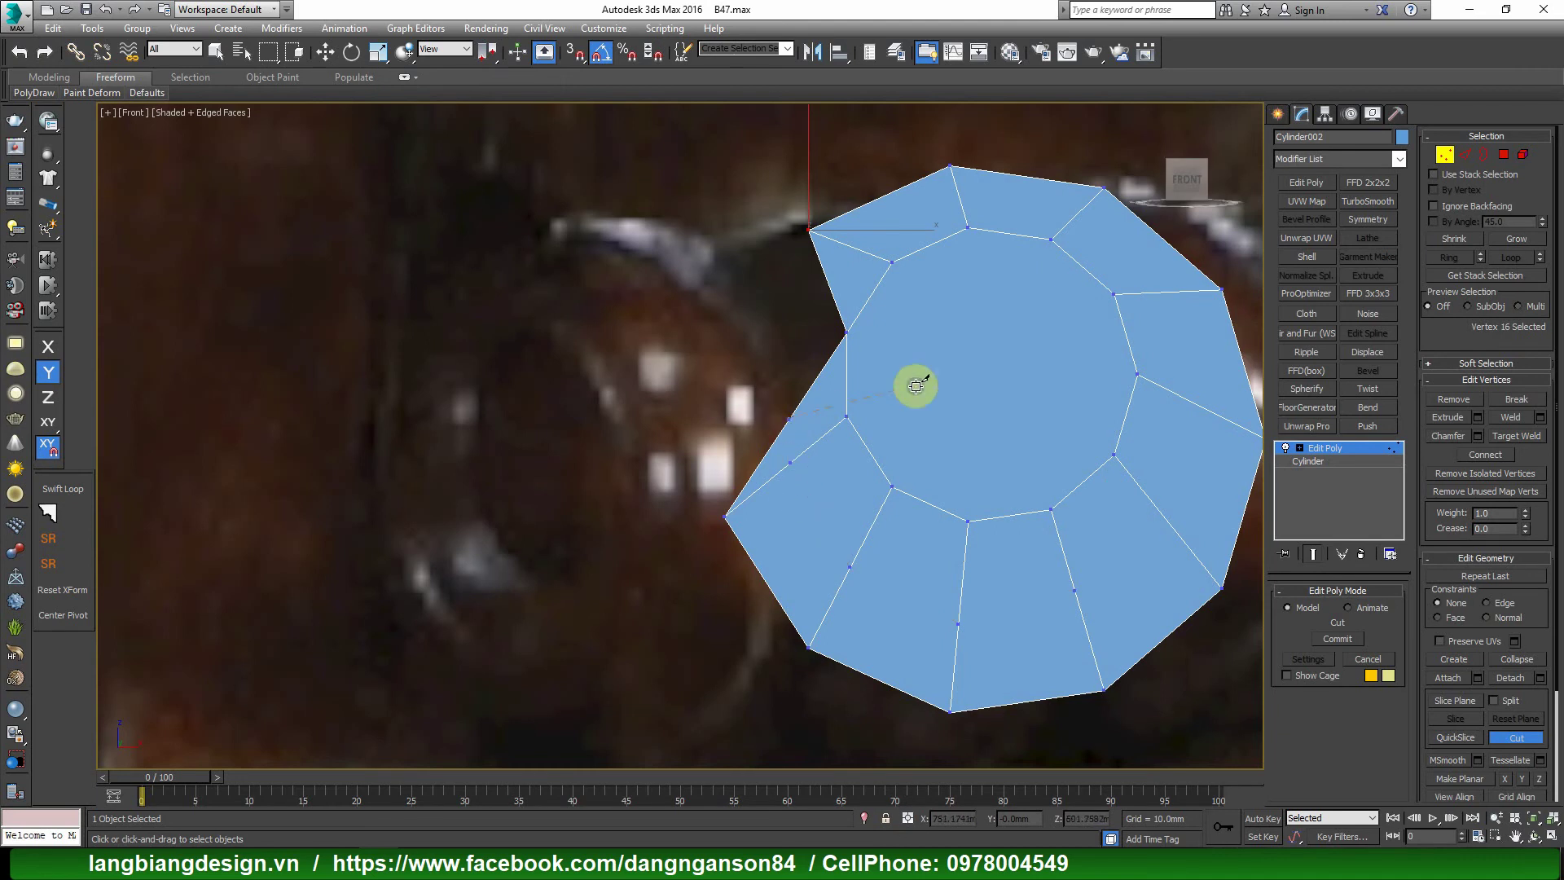
pyautogui.scroll(-2, 977, 391)
pyautogui.rightClick(1067, 400)
# Raise the two lower vertices of the new cut slightly.
pyautogui.press('w')
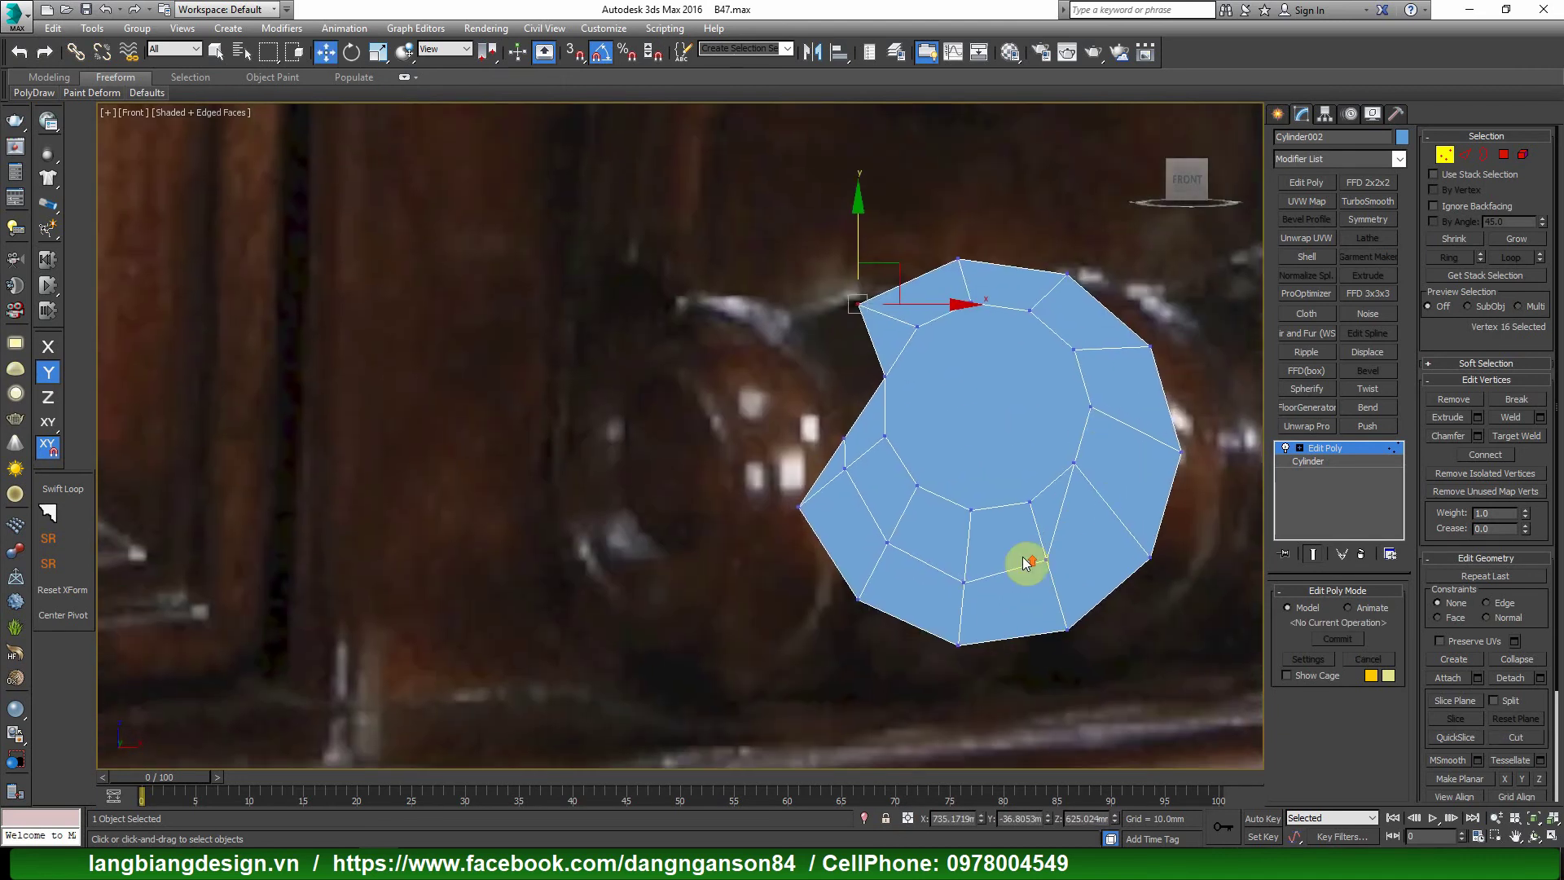
pyautogui.click(1016, 535)
pyautogui.scroll(2, 1026, 554)
pyautogui.moveTo(1070, 524); pyautogui.dragTo(1069, 513)
pyautogui.click(940, 594)
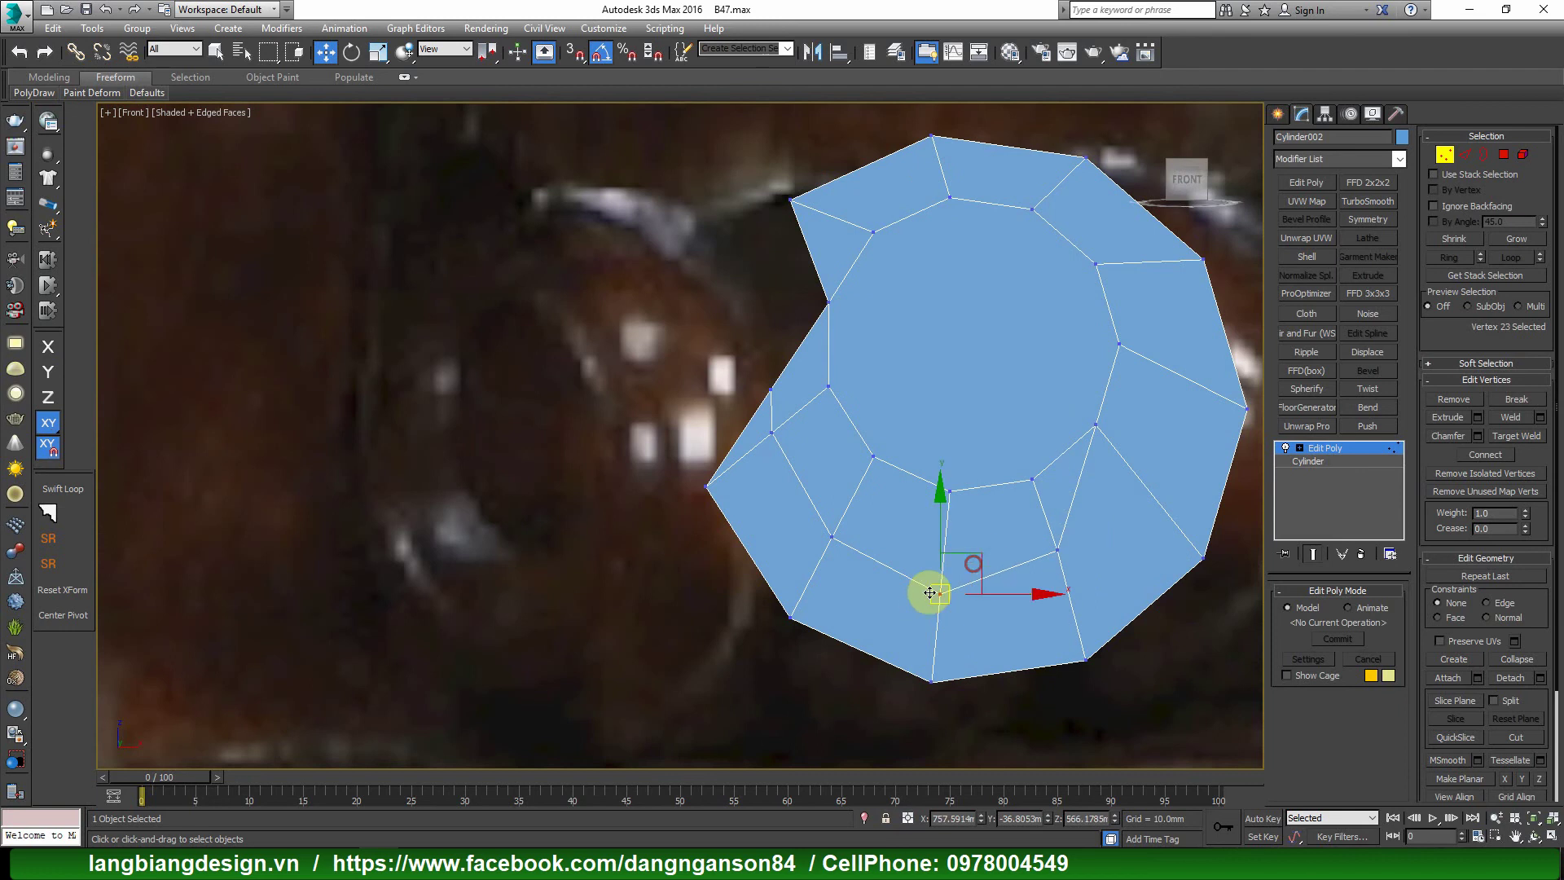
pyautogui.moveTo(959, 553); pyautogui.dragTo(962, 544)
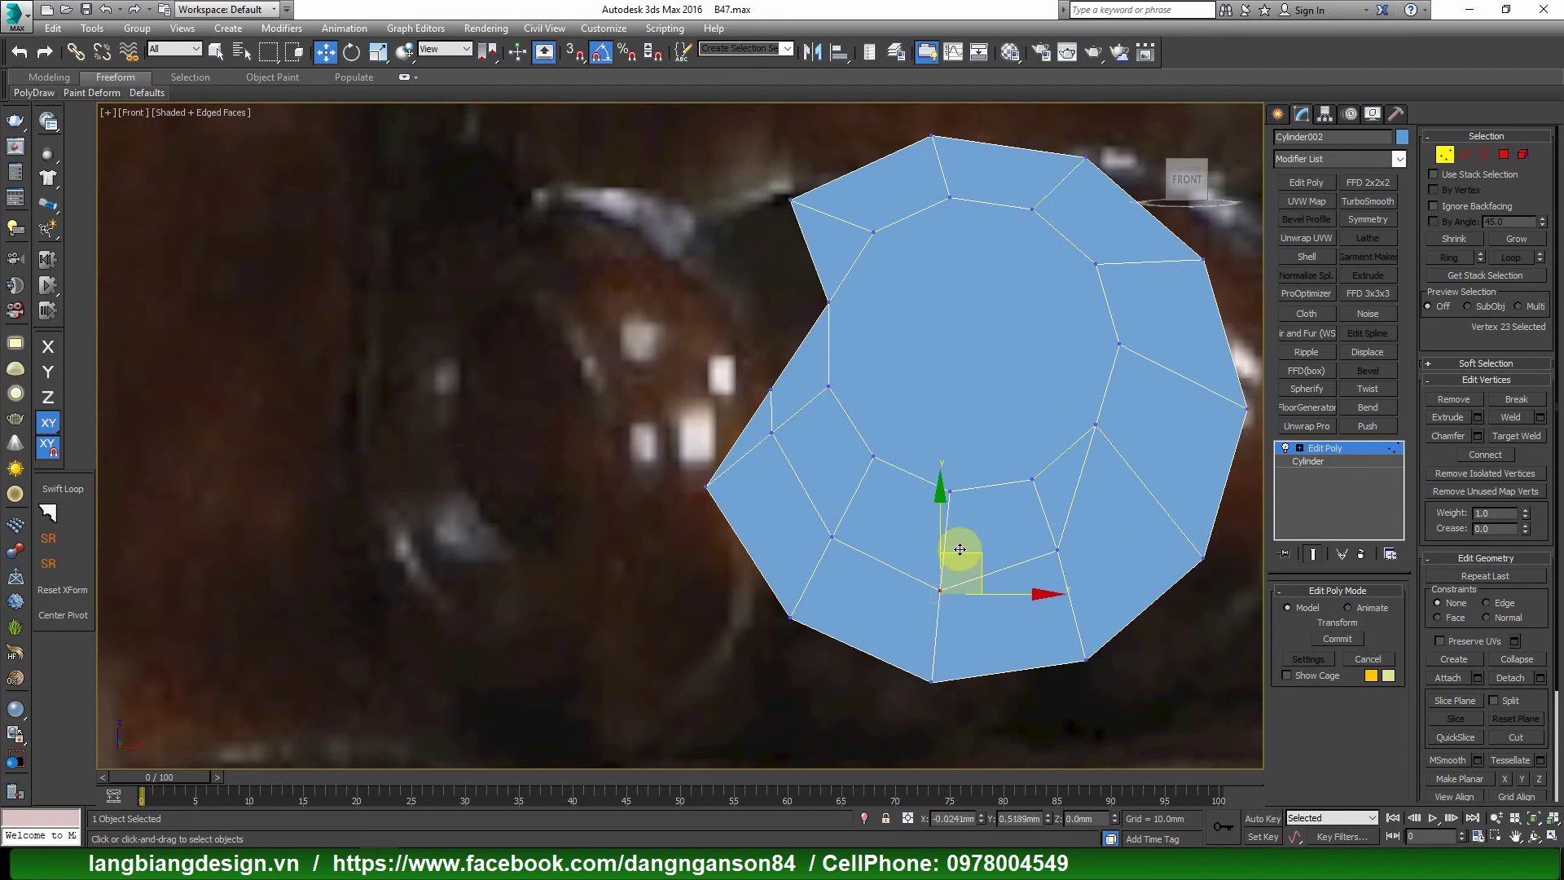
pyautogui.scroll(-2, 959, 549)
pyautogui.scroll(2, 1010, 533)
# Select the edge ring and the six edges along the new cut.
pyautogui.press('2')
pyautogui.doubleClick(1089, 475)
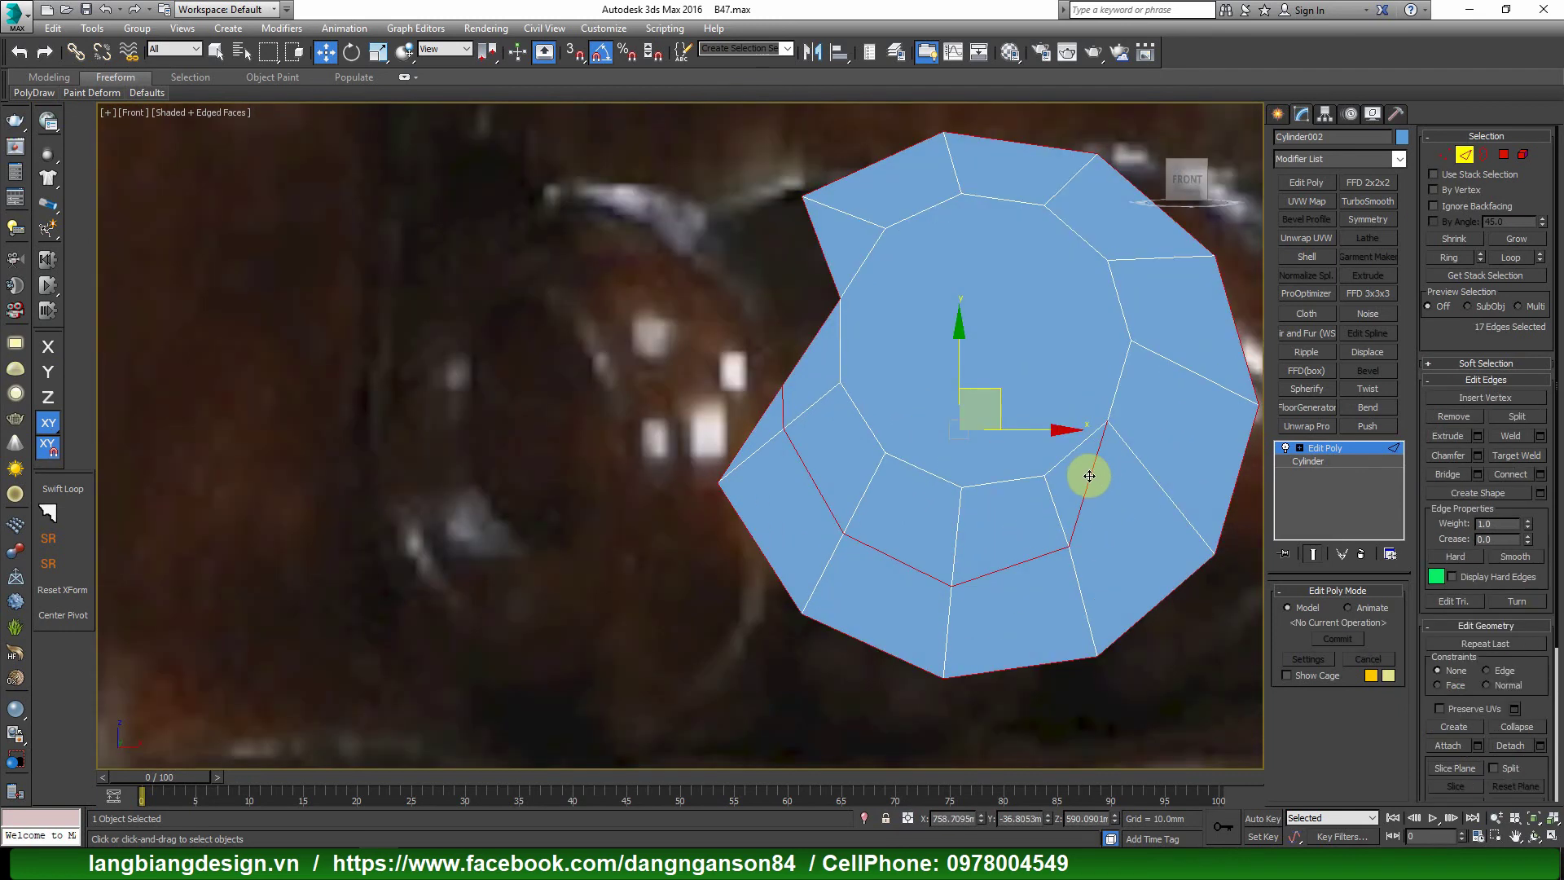
pyautogui.click(1089, 475)
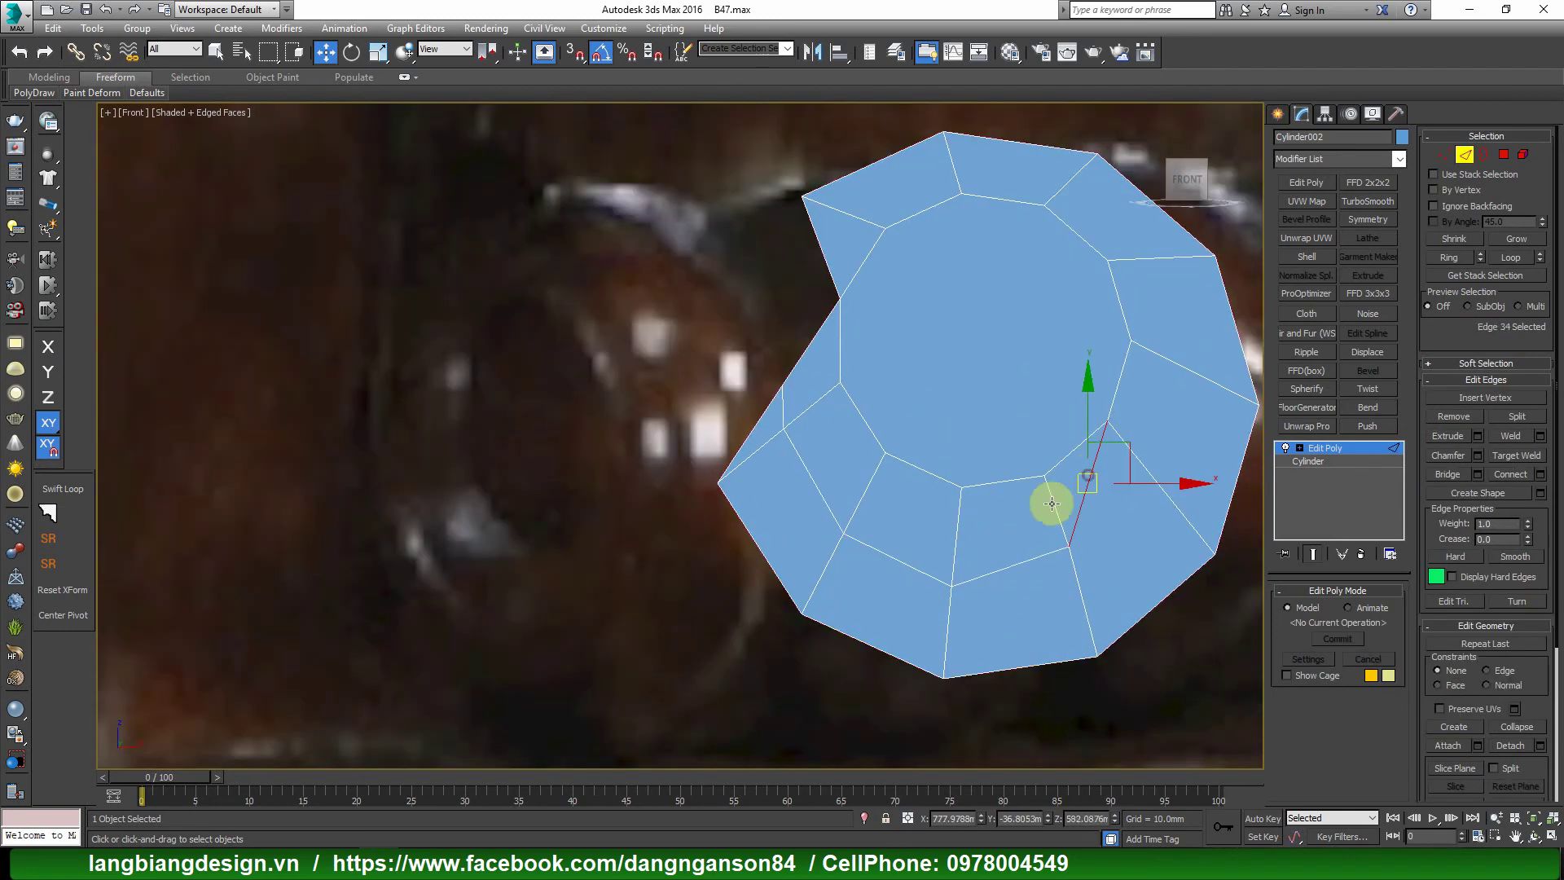
pyautogui.keyDown('shift'); pyautogui.click(1017, 564); pyautogui.keyUp('shift')
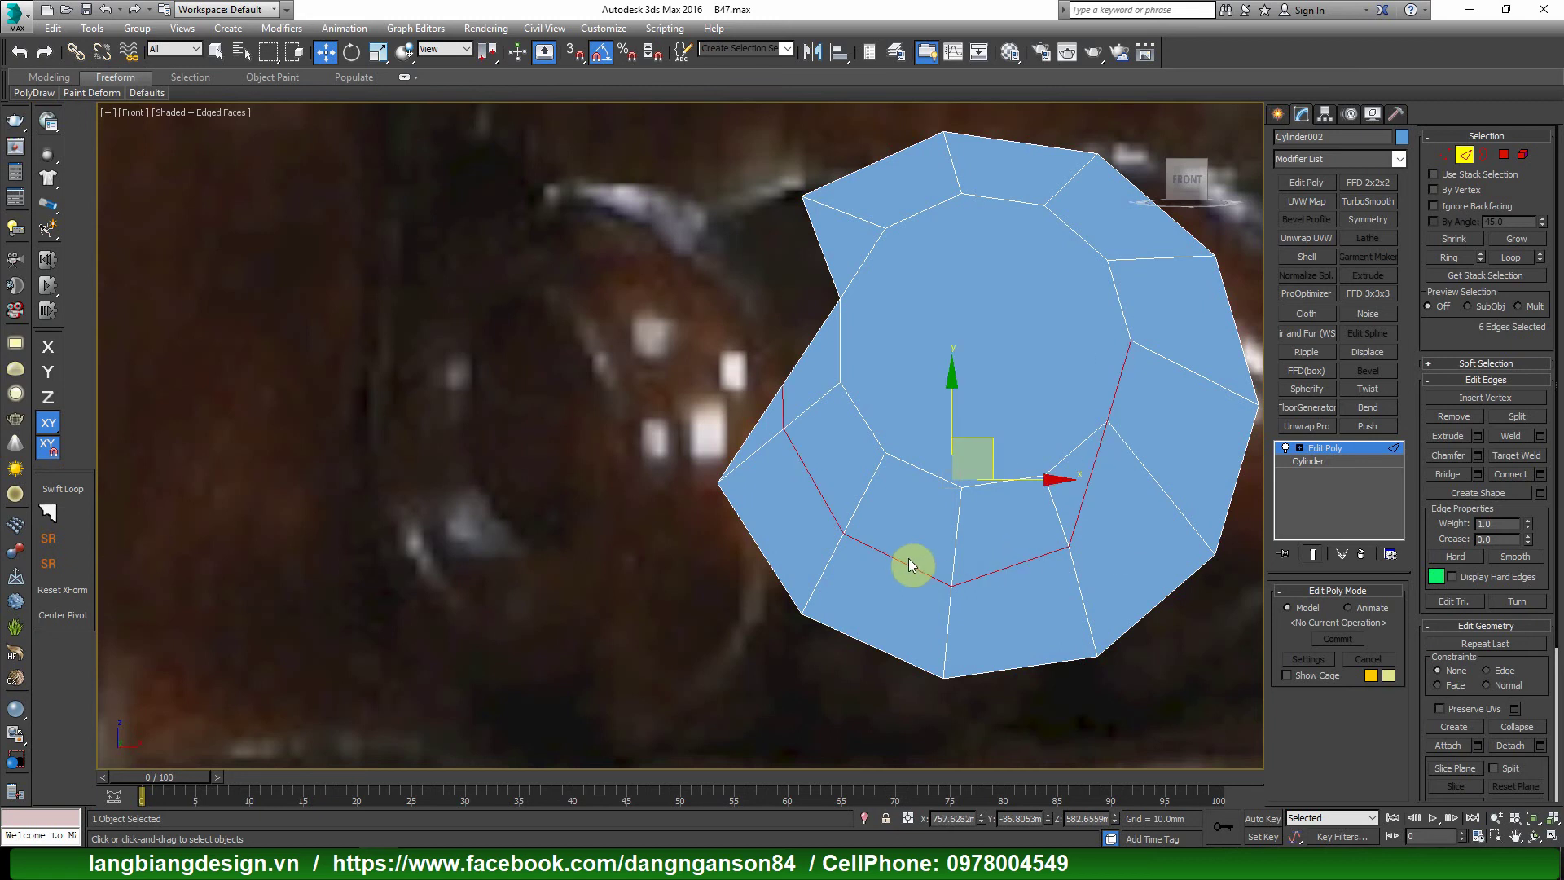
pyautogui.moveTo(624, 424); pyautogui.dragTo(405, 418)
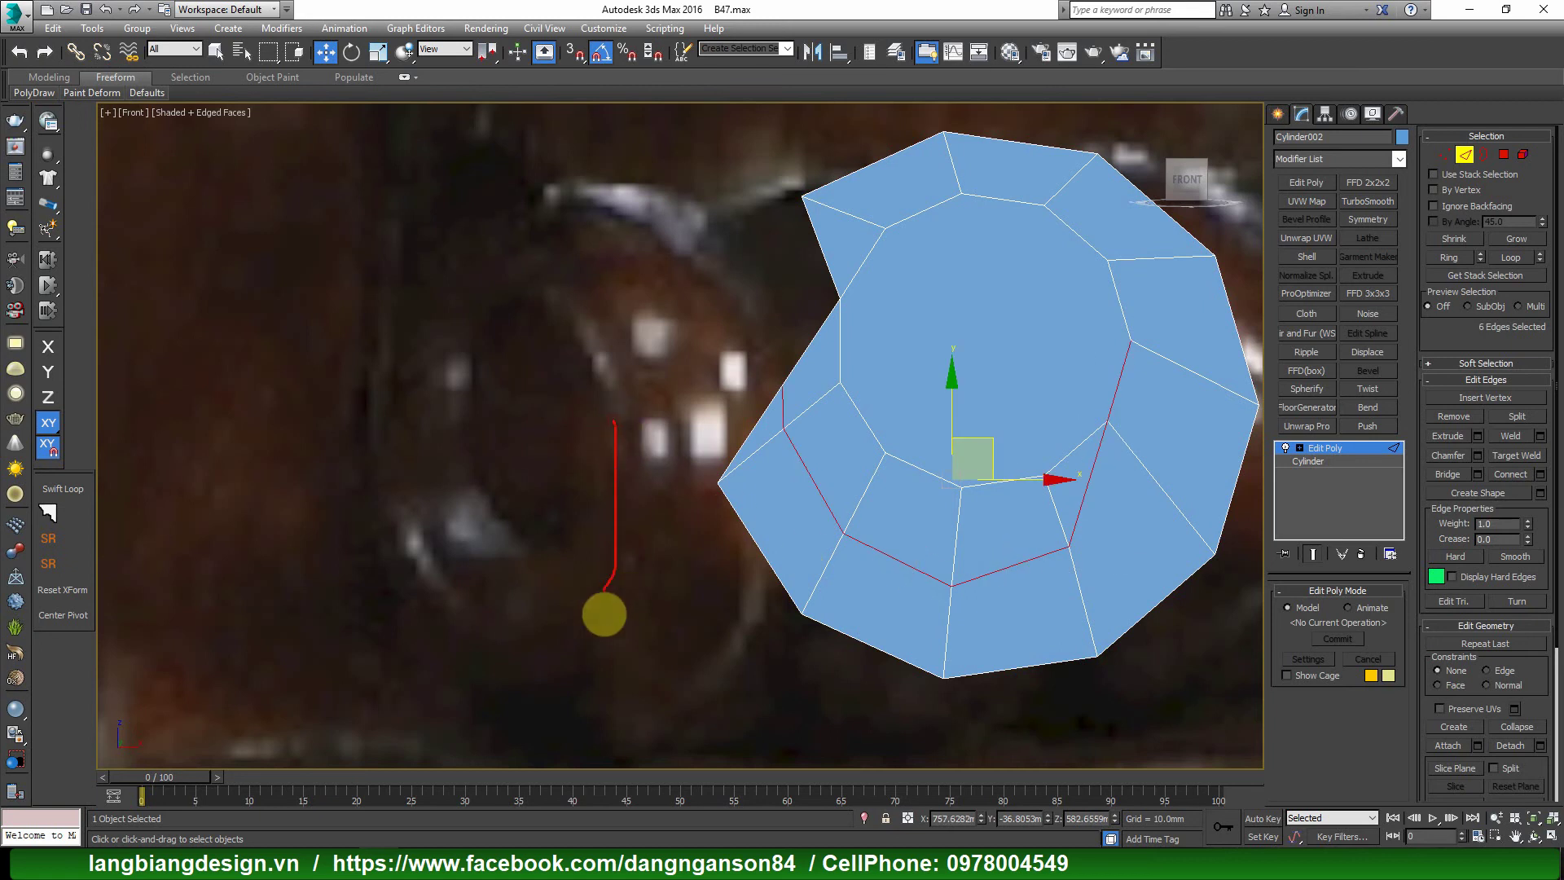
pyautogui.scroll(-2, 1051, 566)
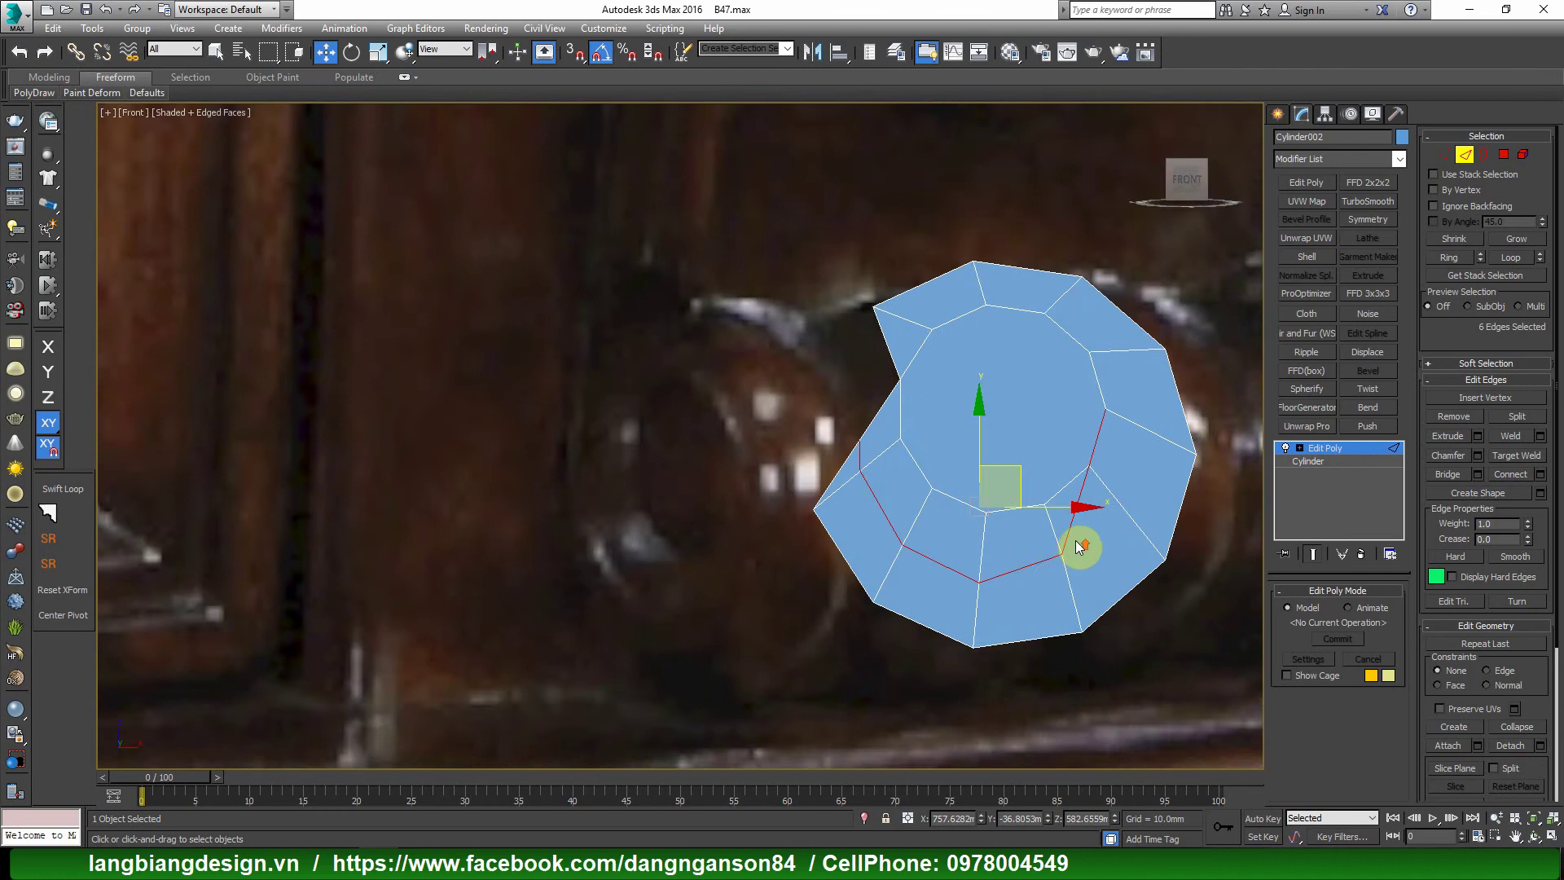
pyautogui.scroll(2, 1096, 526)
pyautogui.moveTo(1113, 511); pyautogui.dragTo(1091, 566, button='middle')
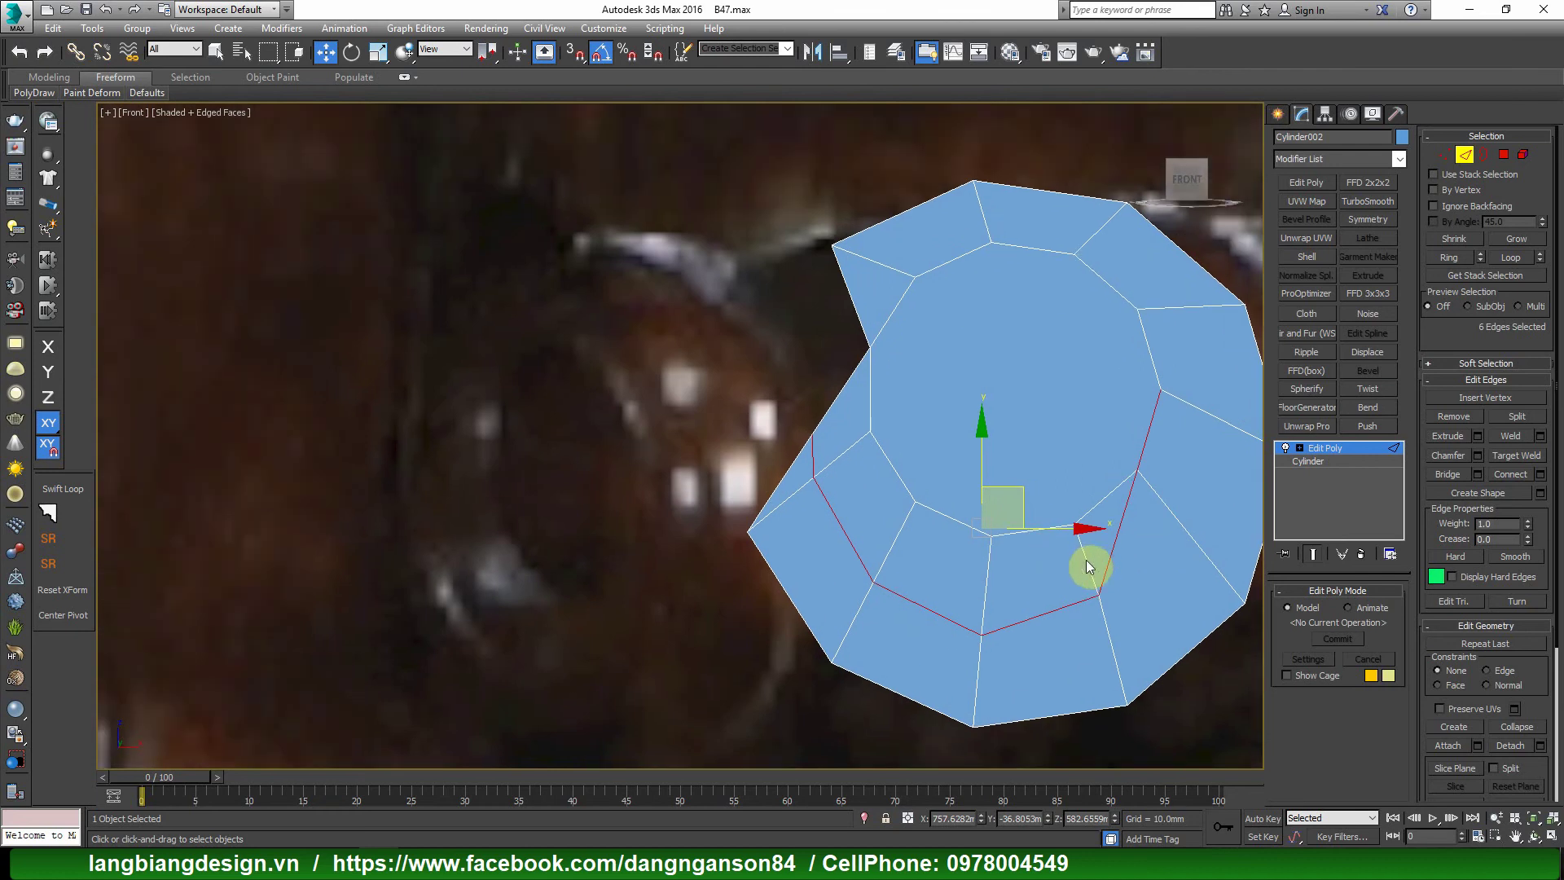
# Select the five polygons of the curved band around the inner ring.
pyautogui.press('4')
pyautogui.click(852, 440)
pyautogui.keyDown('ctrl'); pyautogui.click(883, 513); pyautogui.keyUp('ctrl')
pyautogui.keyDown('ctrl'); pyautogui.click(934, 564); pyautogui.keyUp('ctrl')
pyautogui.keyDown('ctrl'); pyautogui.click(1075, 540); pyautogui.keyUp('ctrl')
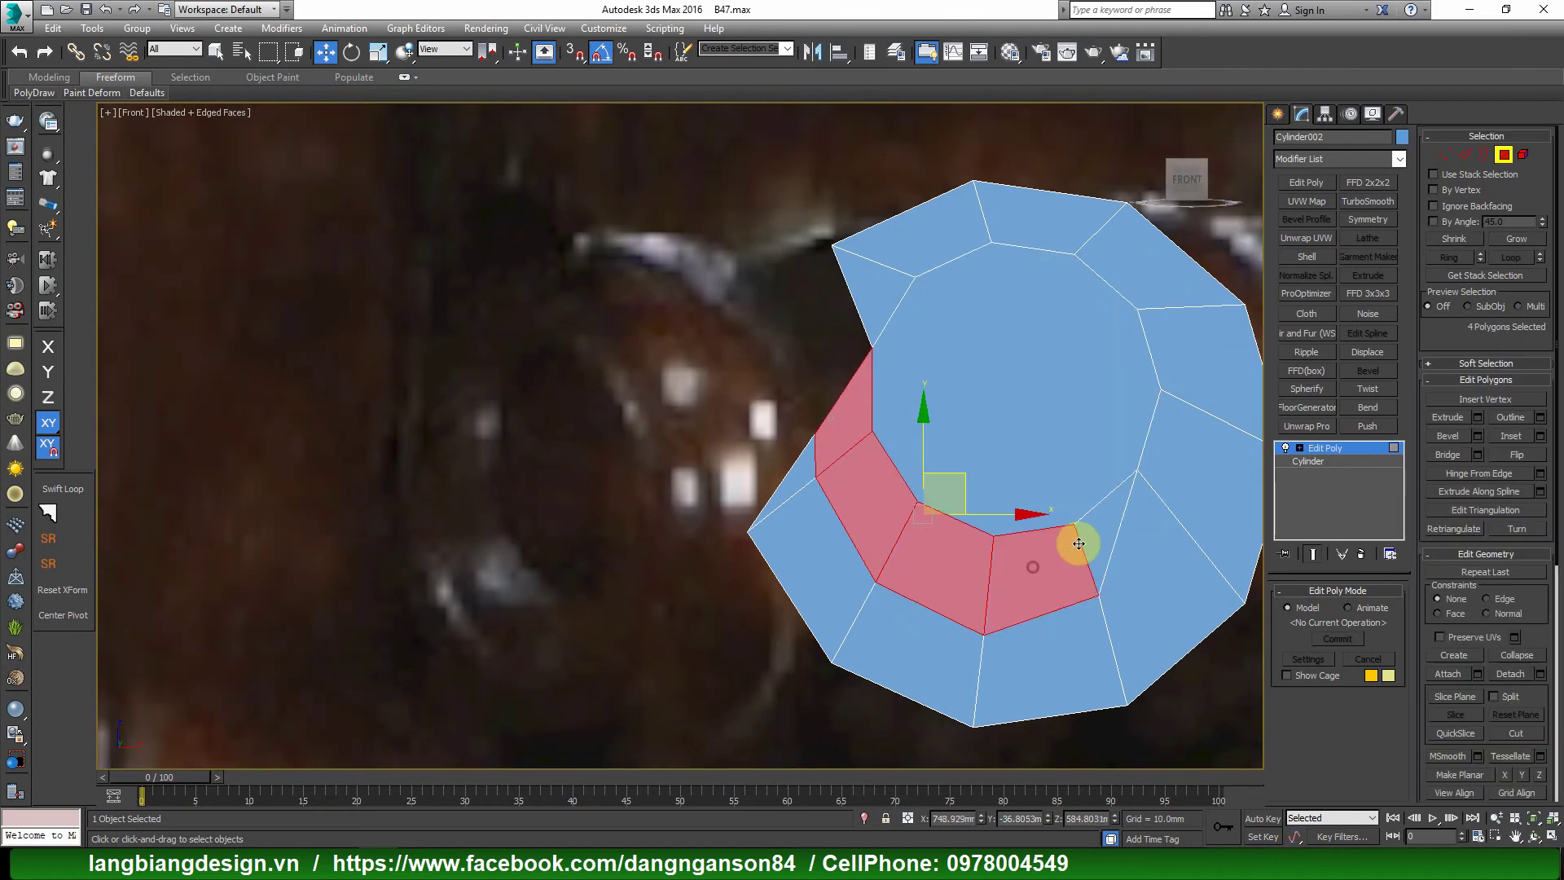
pyautogui.keyDown('ctrl'); pyautogui.click(1089, 534); pyautogui.keyUp('ctrl')
pyautogui.keyDown('ctrl'); pyautogui.click(1038, 576); pyautogui.keyUp('ctrl')
pyautogui.keyDown('alt'); pyautogui.moveTo(1038, 576); pyautogui.dragTo(1103, 547, button='middle'); pyautogui.keyUp('alt')
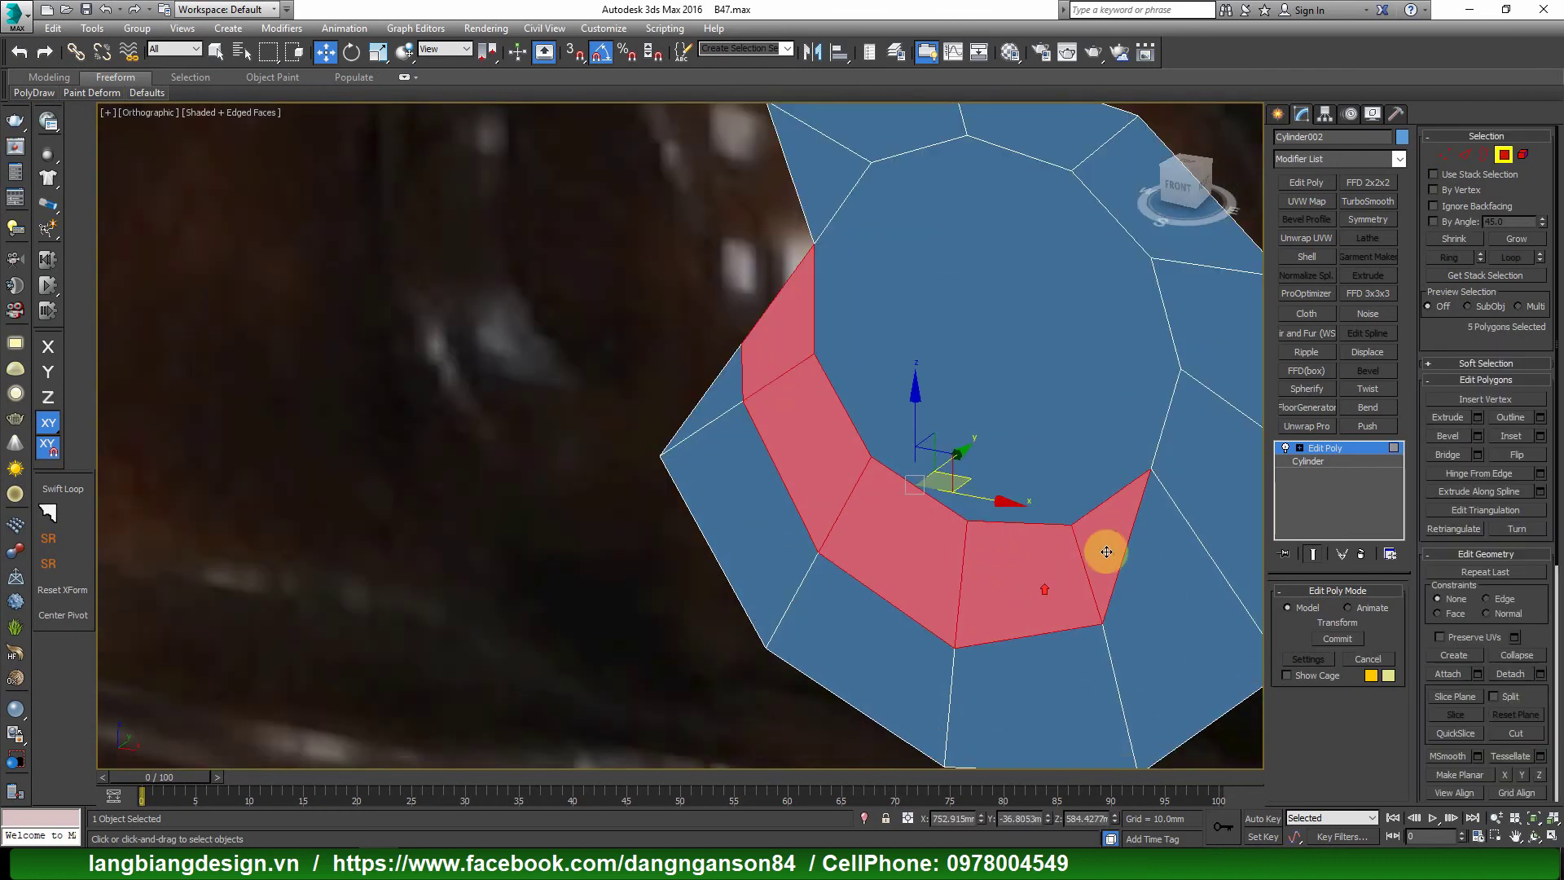
# Extrude the band polygons inward about -5.16 mm, then clear the selection.
pyautogui.rightClick(1104, 545)
pyautogui.click(937, 592)
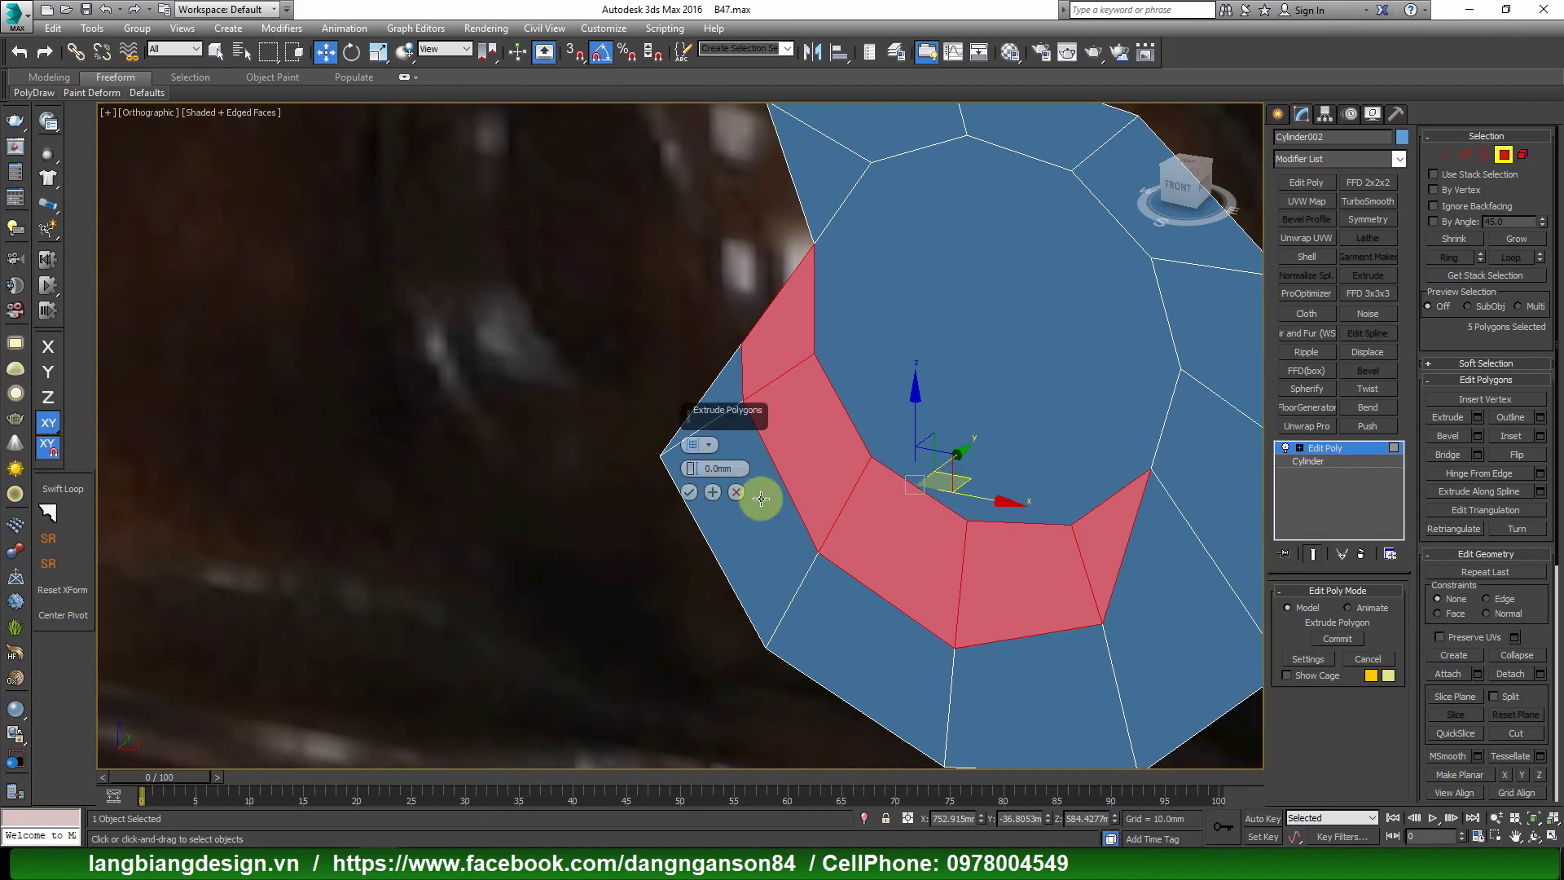
pyautogui.moveTo(696, 469); pyautogui.dragTo(701, 518)
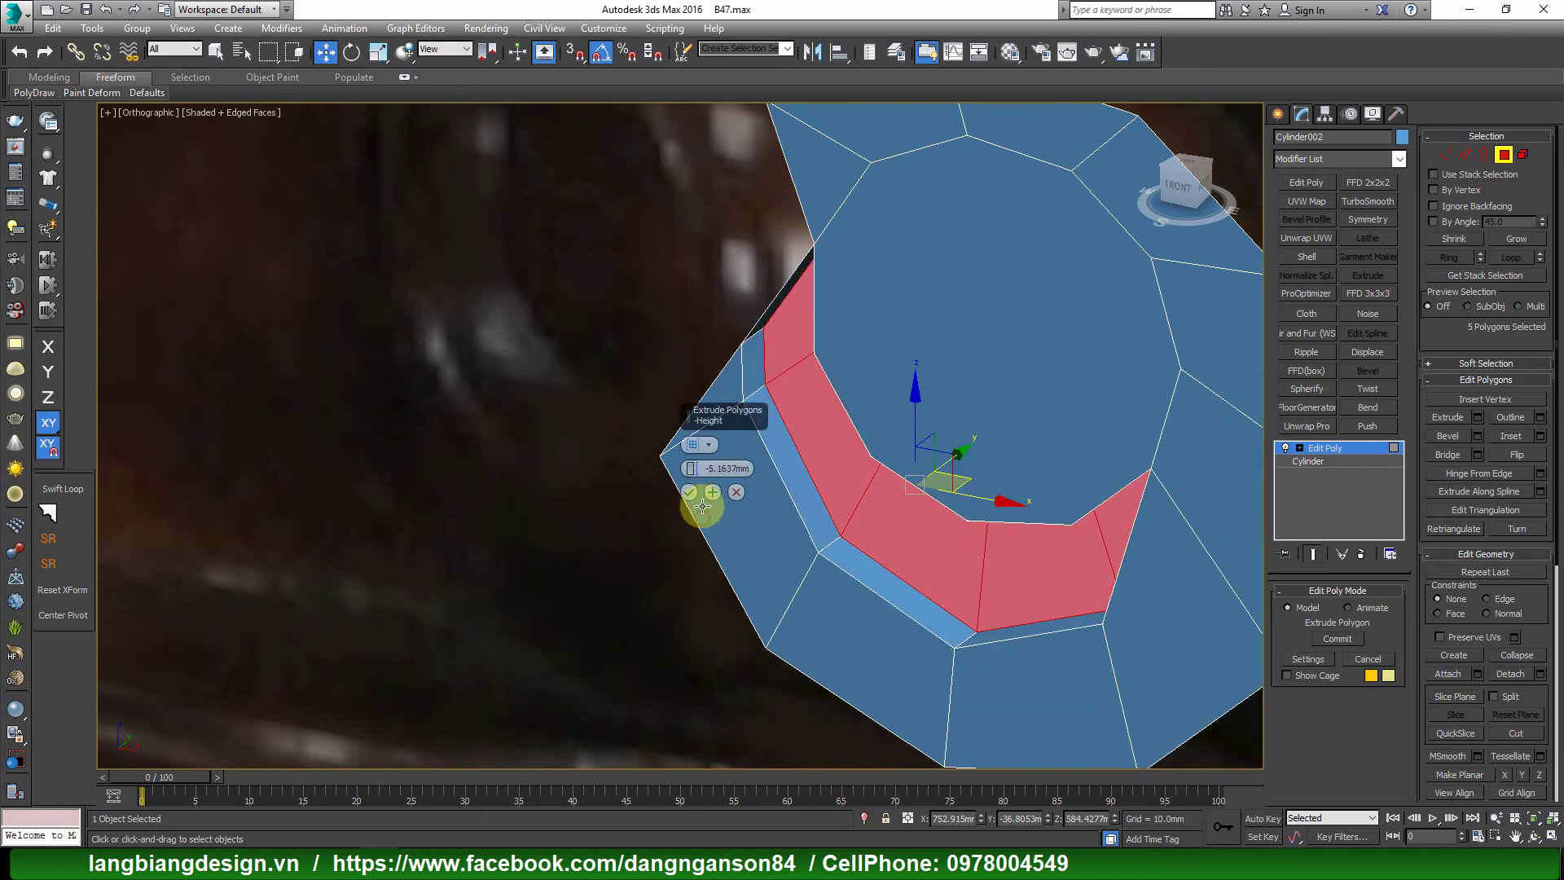
pyautogui.click(688, 493)
pyautogui.keyDown('alt'); pyautogui.moveTo(768, 500); pyautogui.dragTo(806, 359, button='middle'); pyautogui.keyUp('alt')
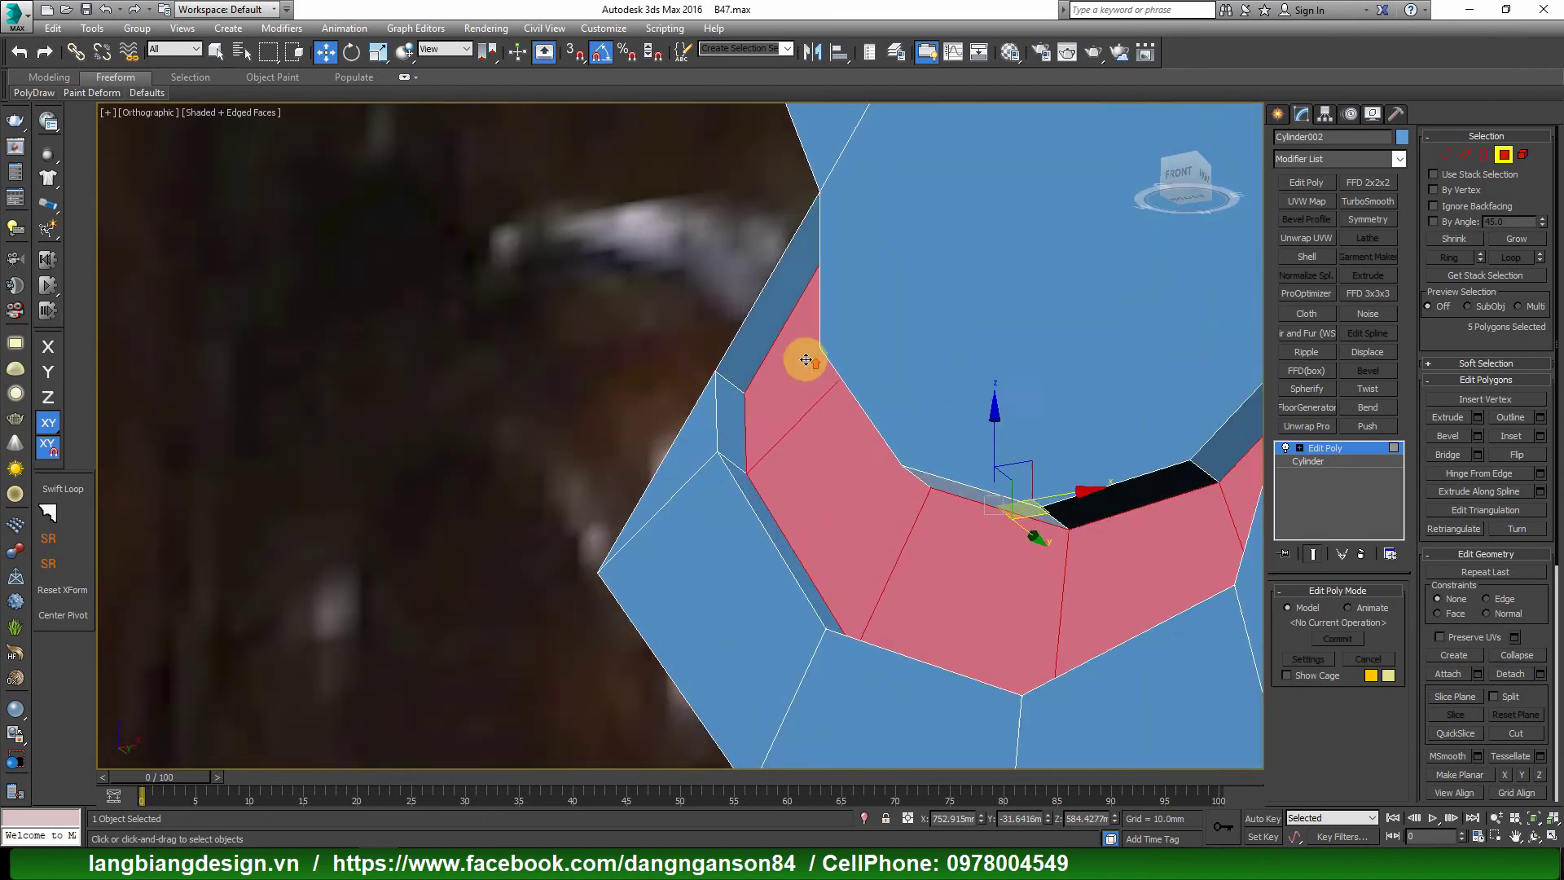
pyautogui.click(744, 312)
pyautogui.hotkey('ctrl', 'd')
# Extrude the cylinder's top cap polygon outward by about 1.88mm.
pyautogui.press('z')
pyautogui.press('f')
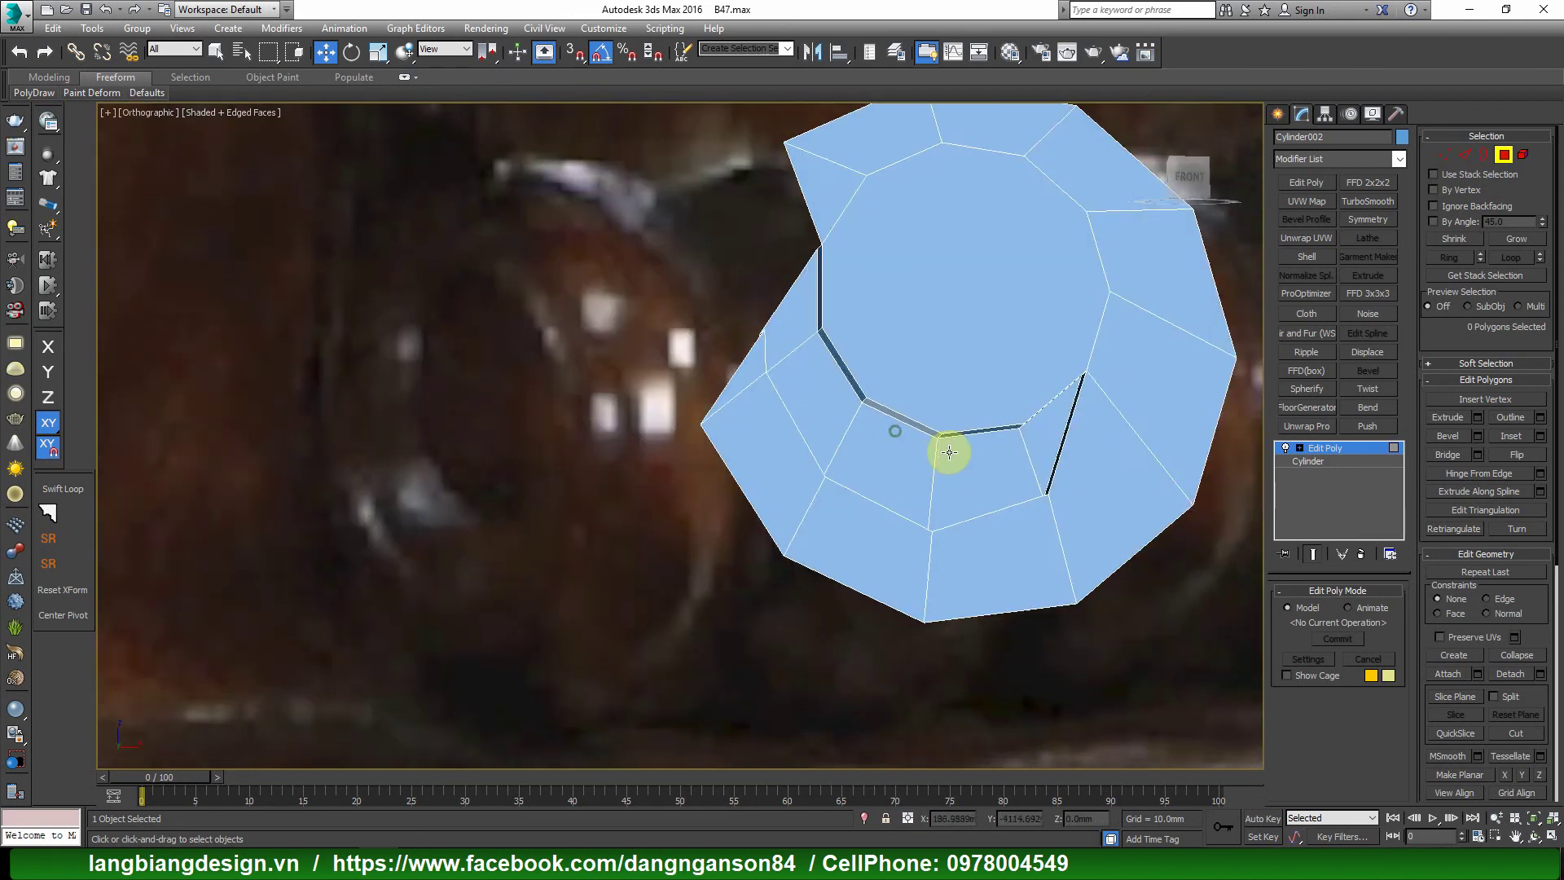
pyautogui.scroll(2, 953, 448)
pyautogui.moveTo(702, 493); pyautogui.dragTo(845, 480, button='middle')
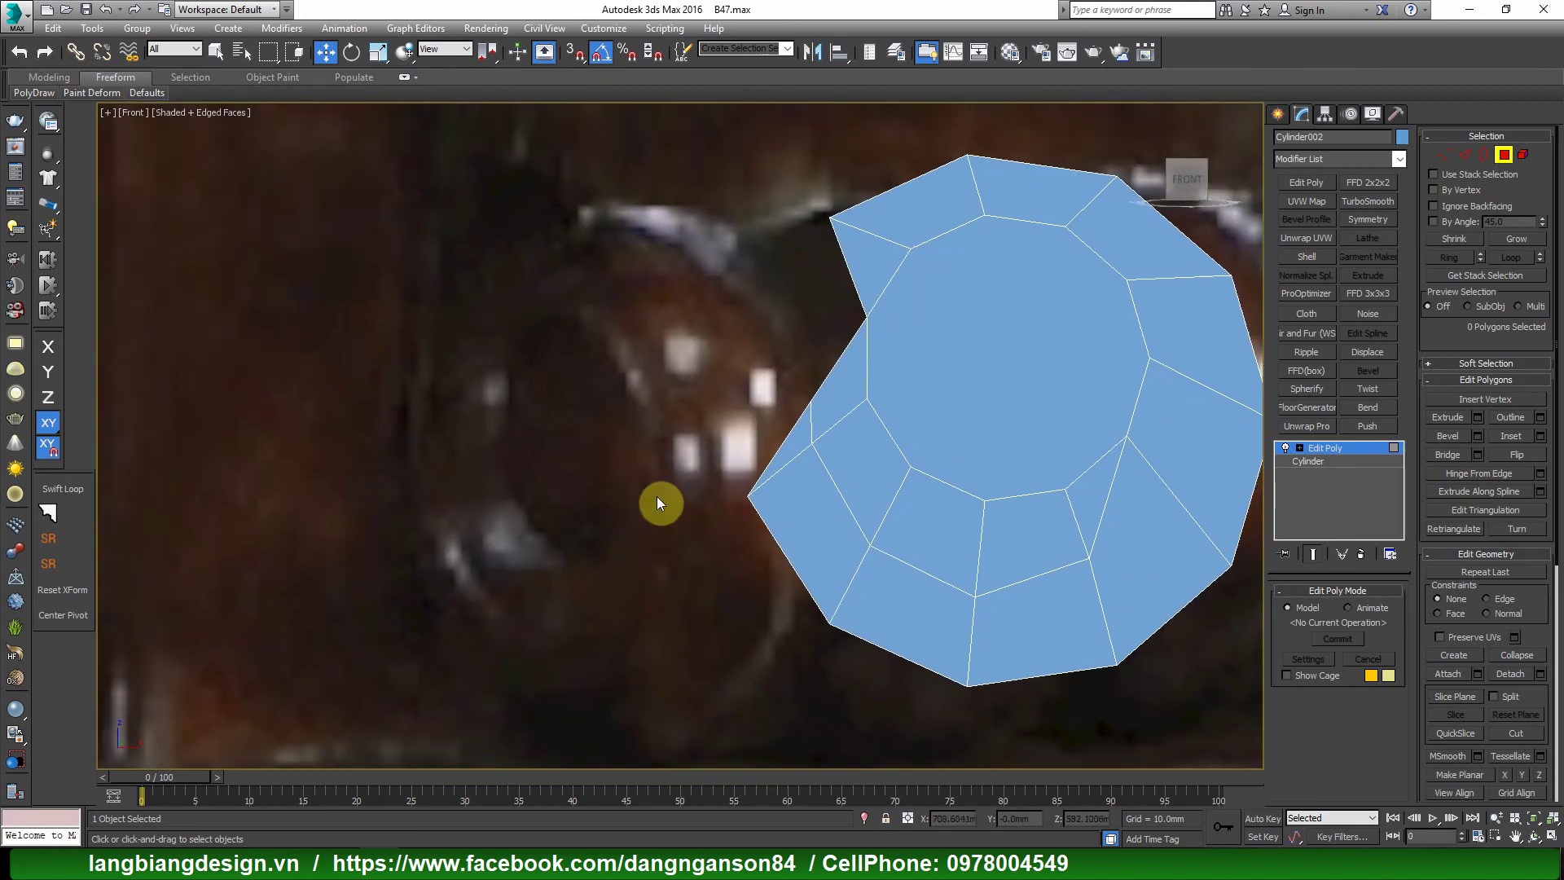
pyautogui.moveTo(656, 502); pyautogui.dragTo(687, 500, button='middle')
pyautogui.moveTo(594, 316); pyautogui.dragTo(573, 353)
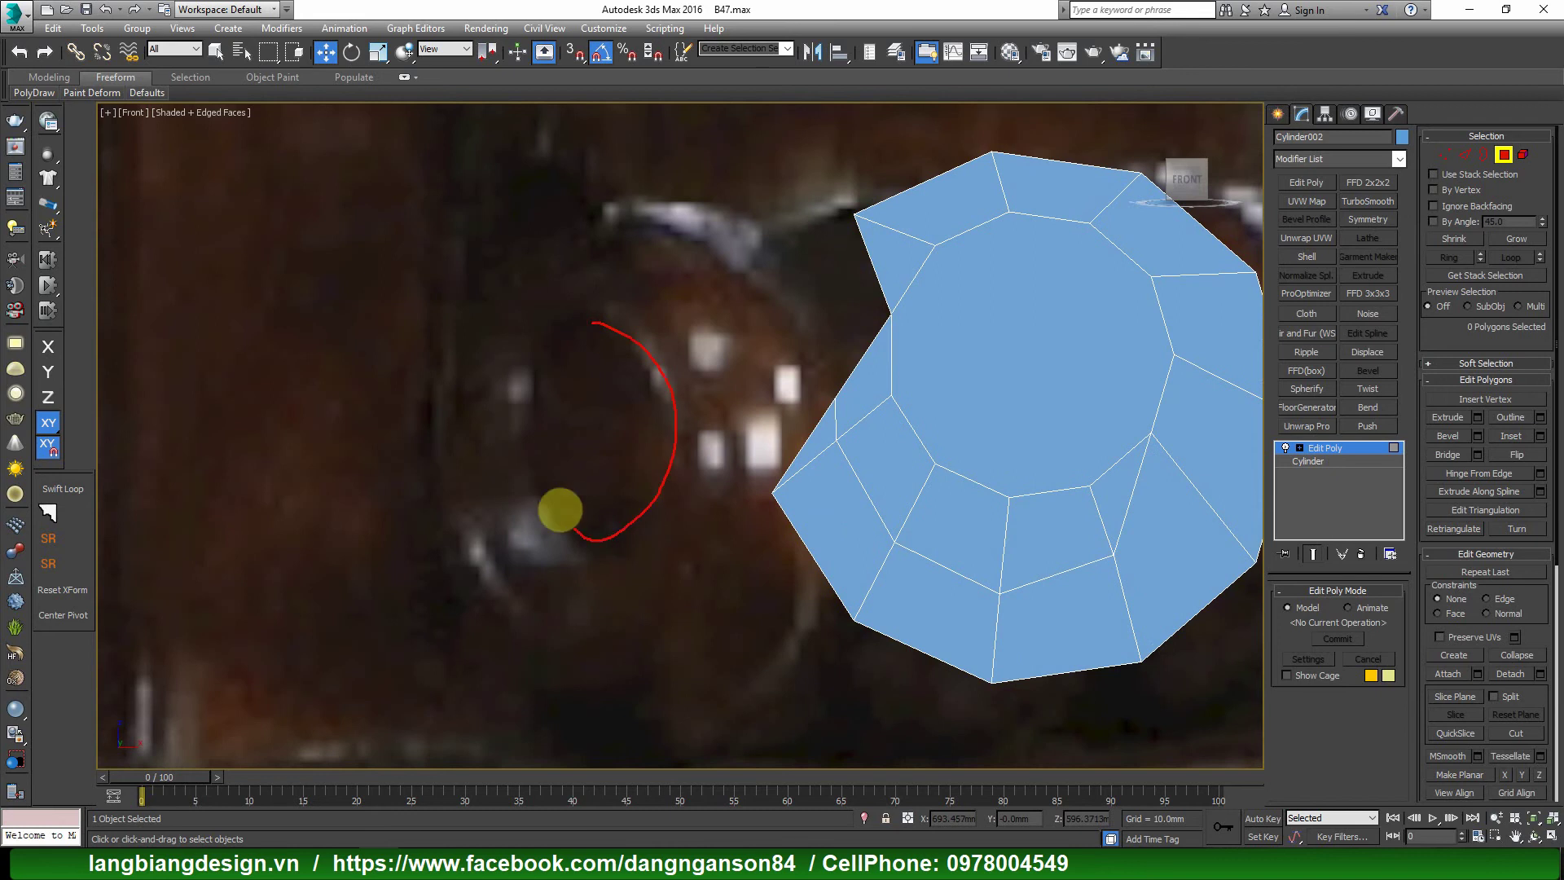
pyautogui.scroll(3, 655, 398)
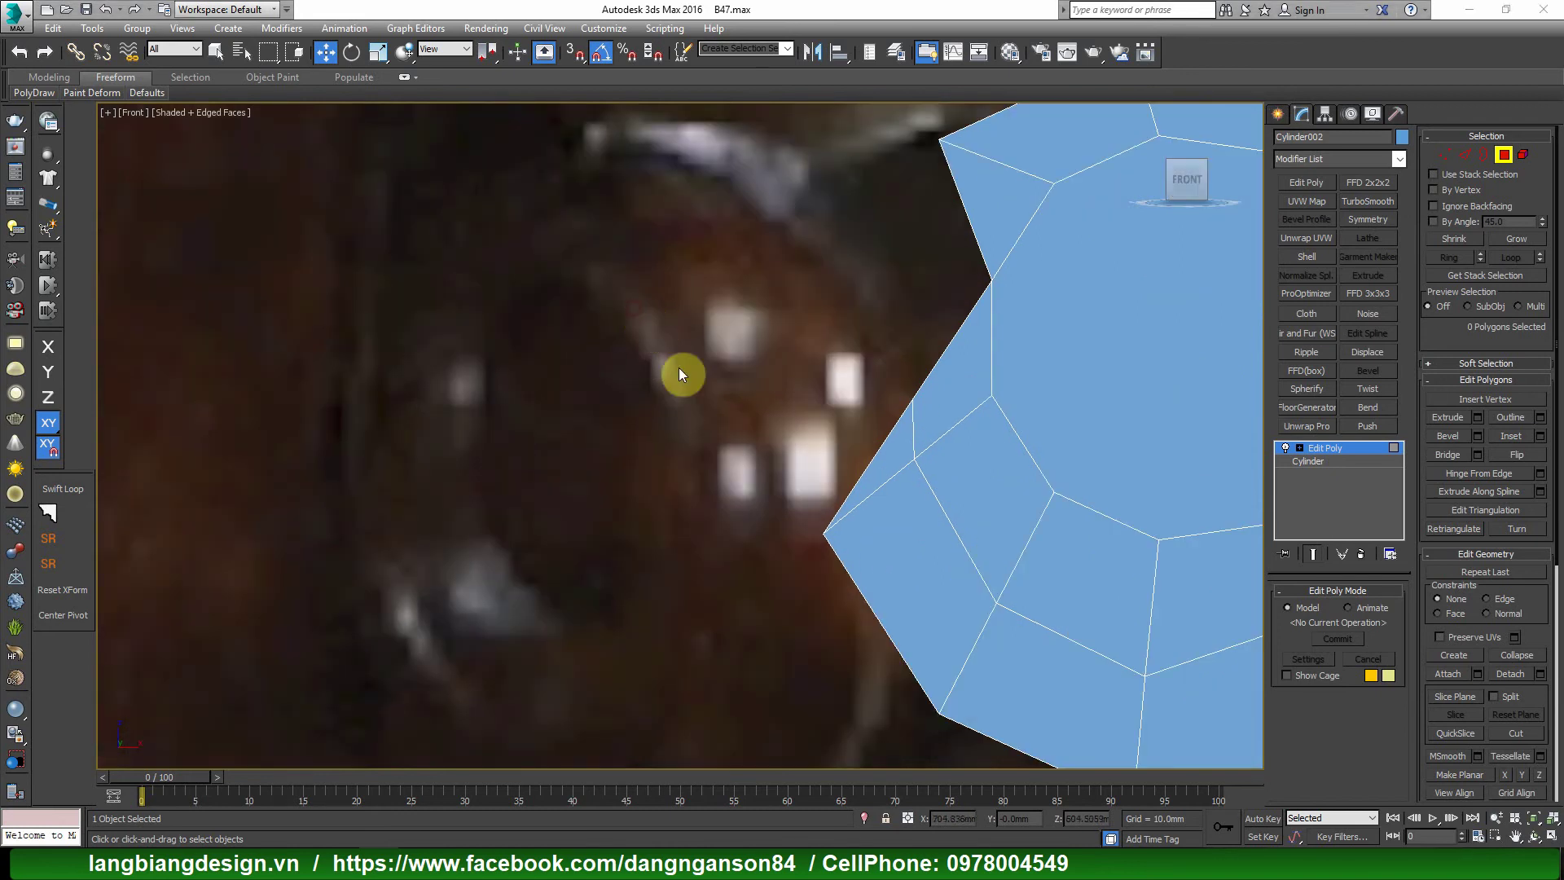
pyautogui.scroll(-5, 678, 368)
pyautogui.moveTo(890, 409); pyautogui.dragTo(960, 443, button='middle')
pyautogui.press('6')
pyautogui.press('4')
pyautogui.click(966, 384)
pyautogui.rightClick(1068, 359)
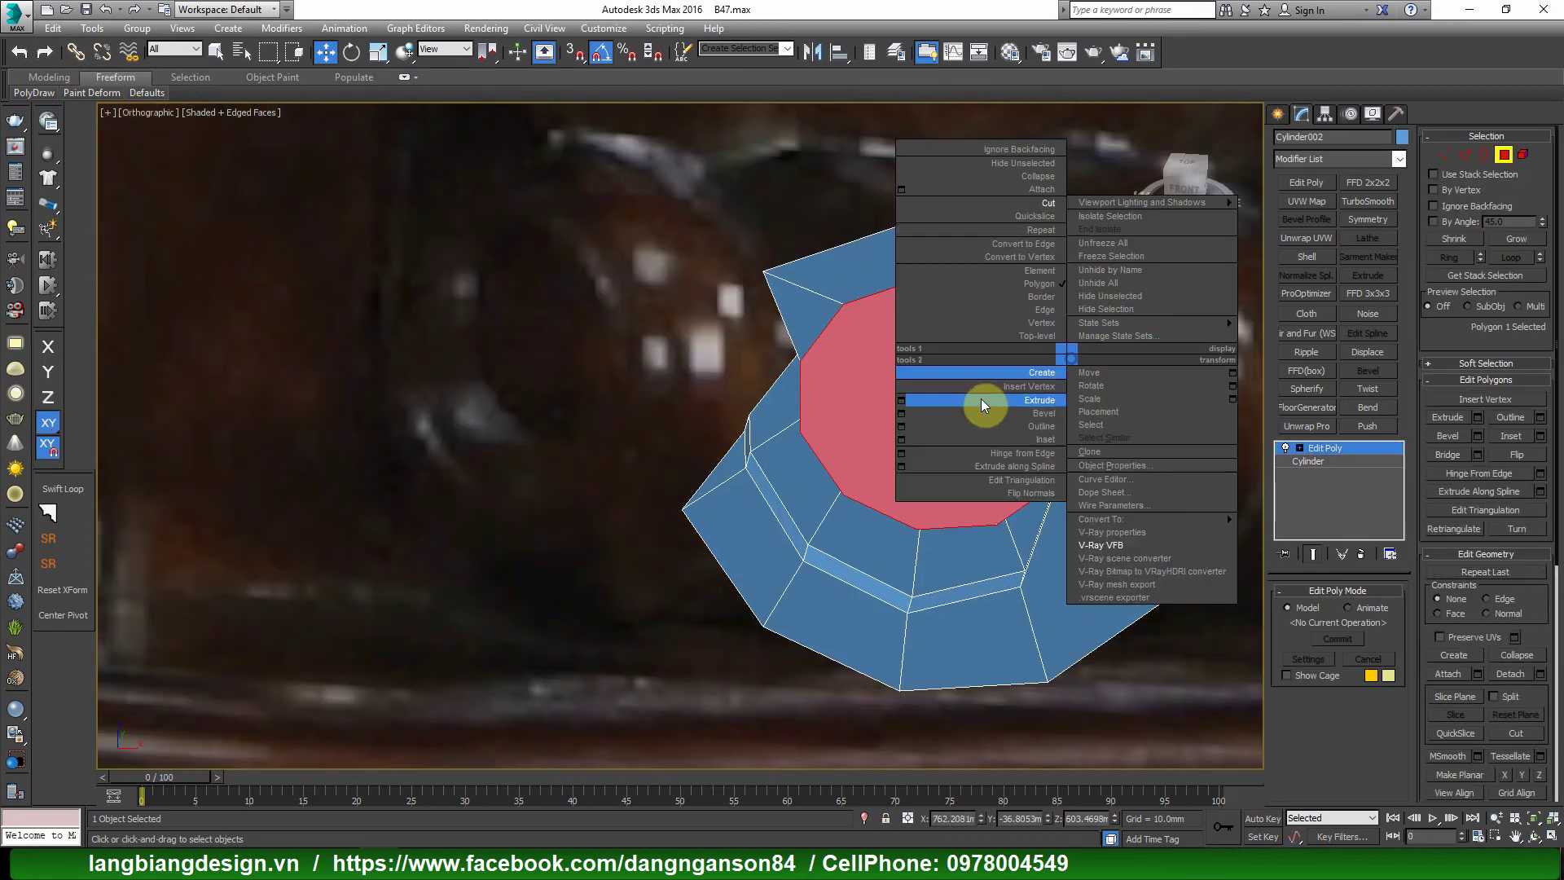
pyautogui.click(906, 401)
pyautogui.scroll(4, 692, 440)
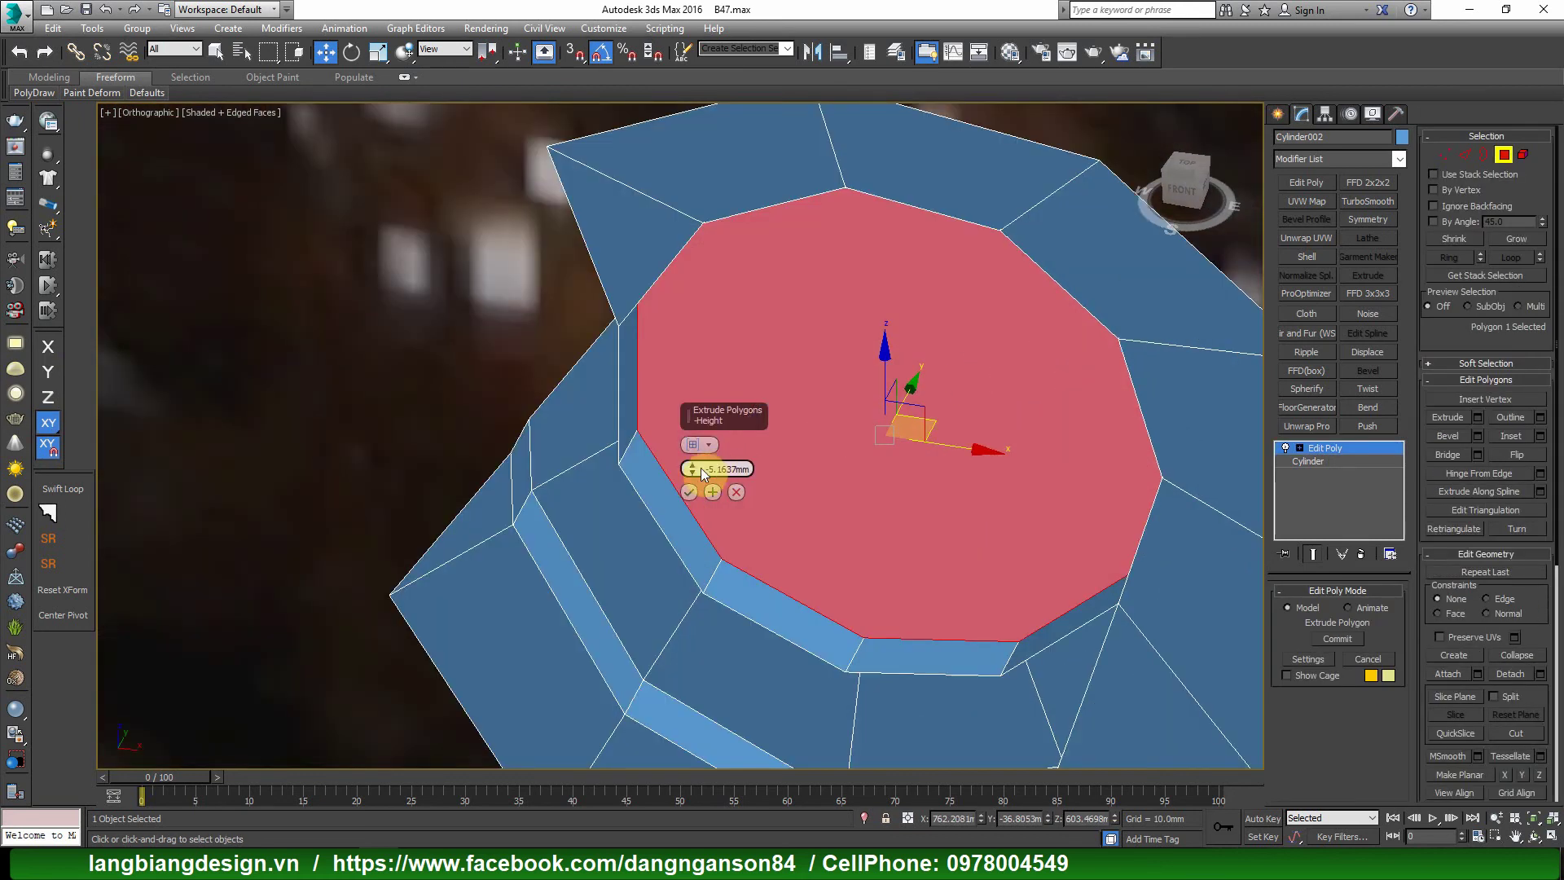
pyautogui.moveTo(701, 470); pyautogui.dragTo(693, 444)
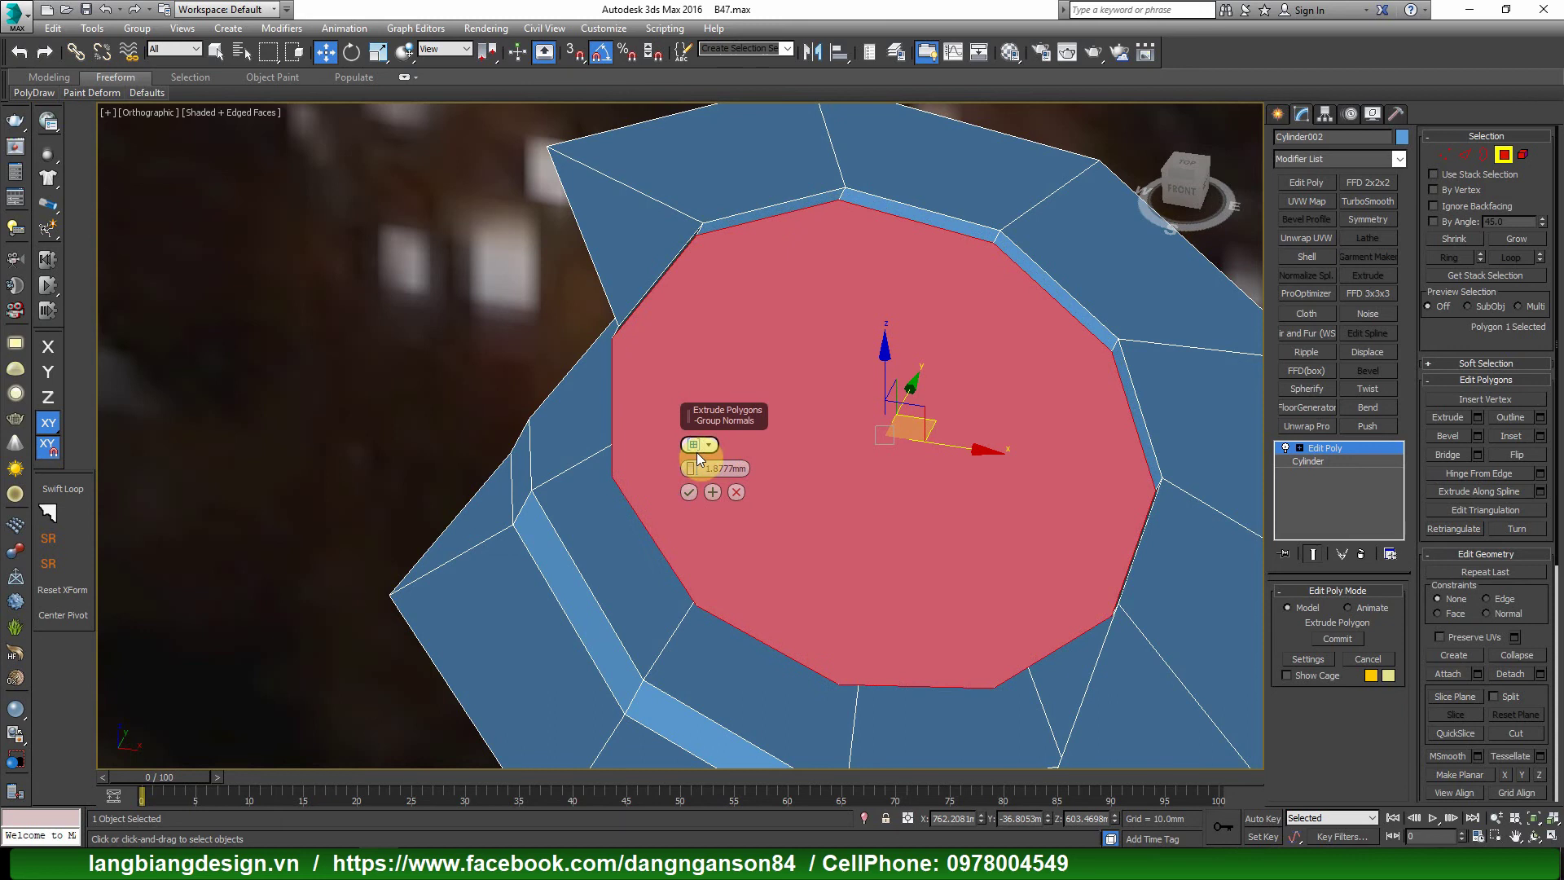
pyautogui.click(688, 492)
# Inset the raised top cap by about 7.2mm, leaving a smaller centre face.
pyautogui.rightClick(980, 388)
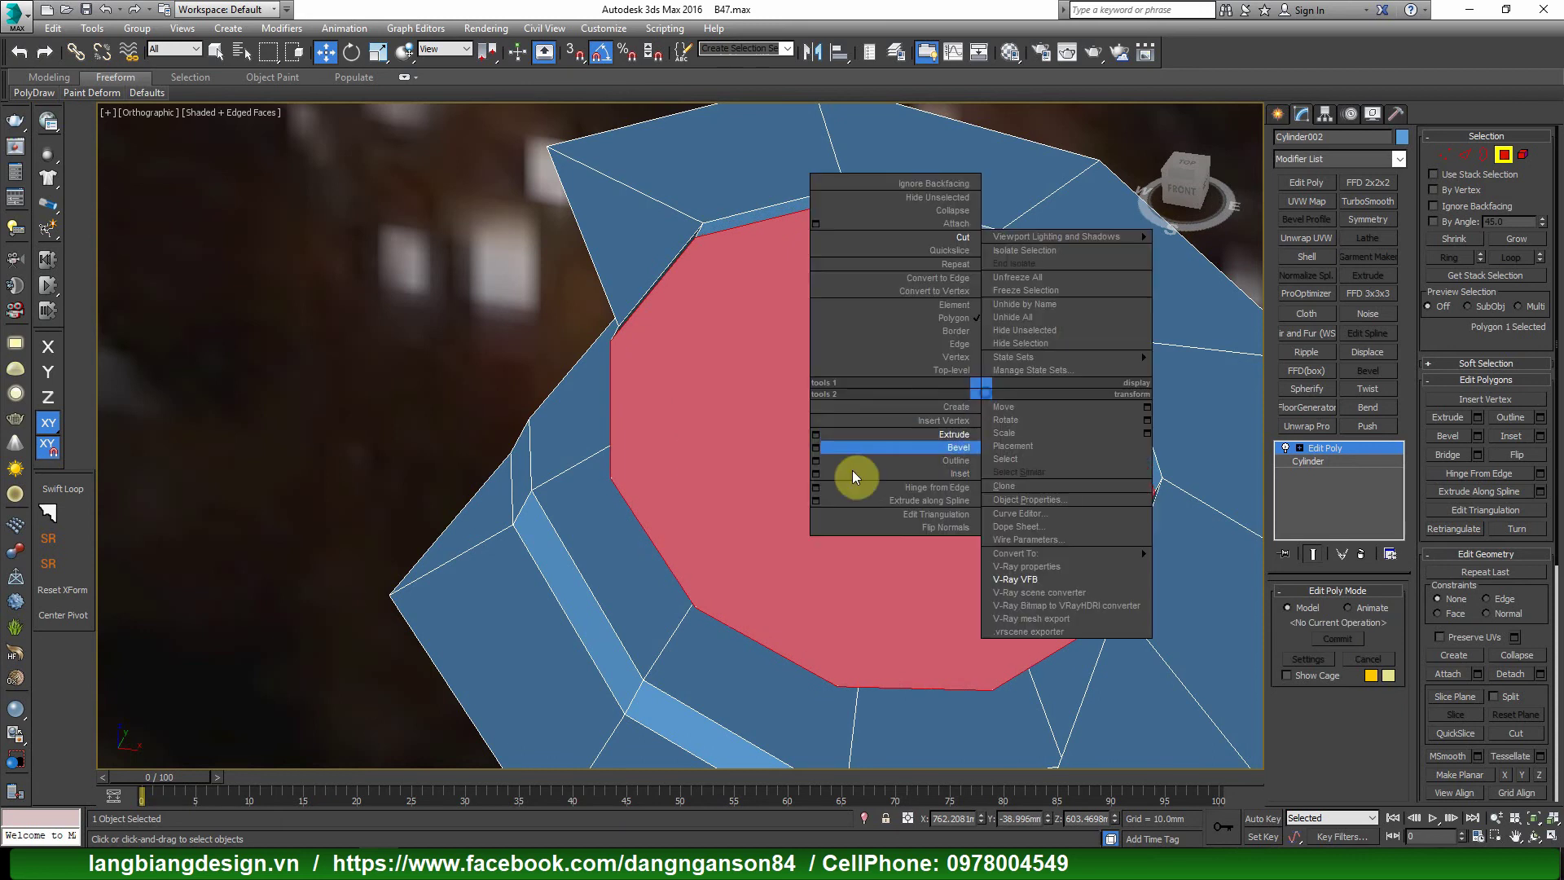
pyautogui.click(814, 472)
pyautogui.moveTo(692, 470); pyautogui.dragTo(691, 368)
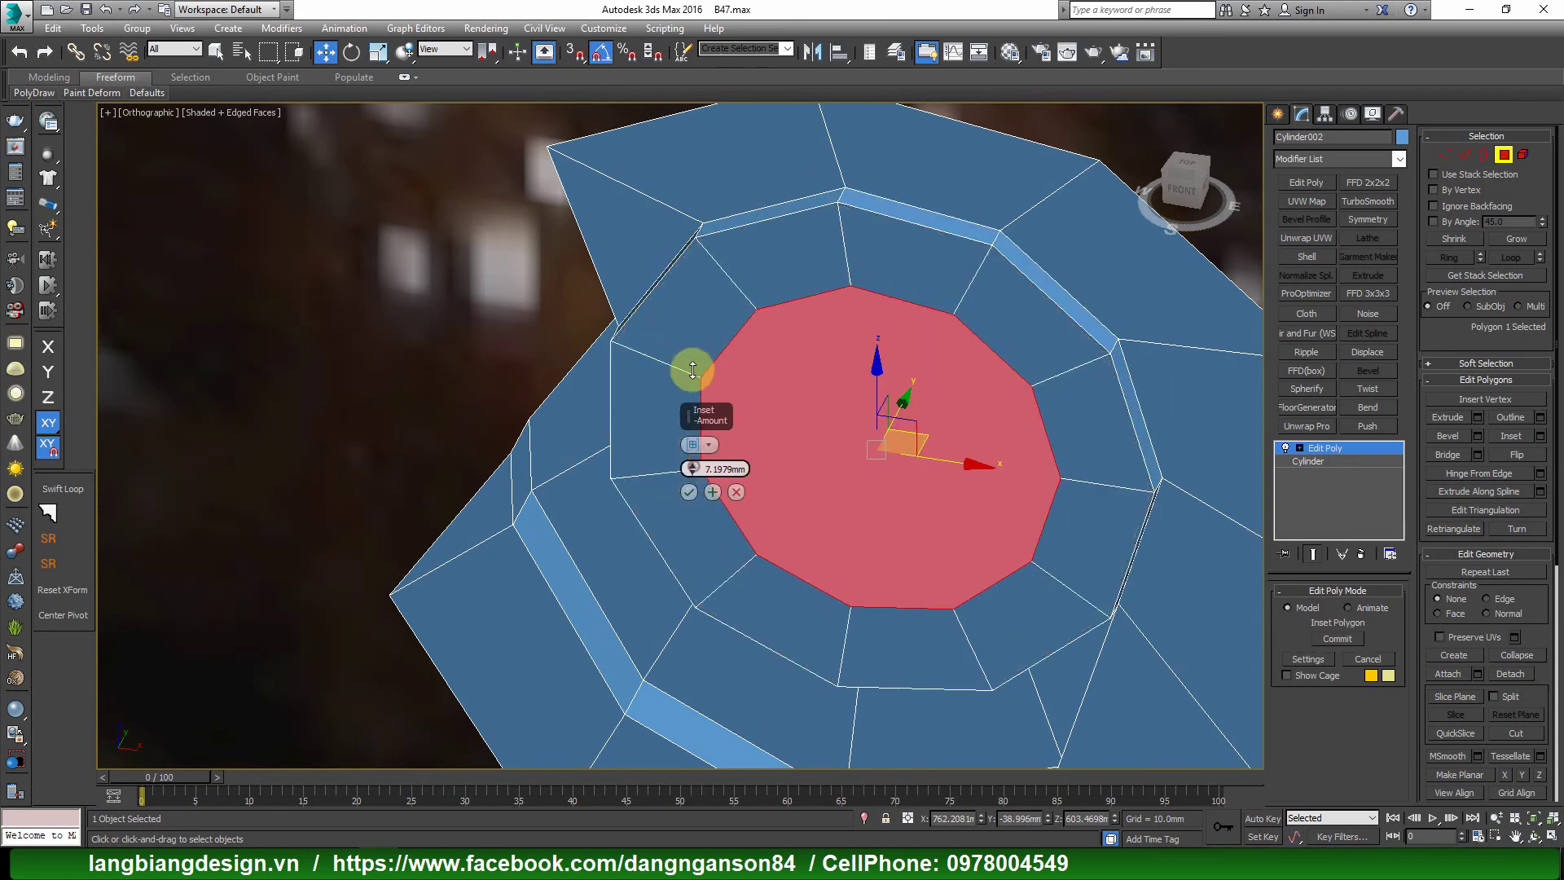
pyautogui.click(688, 492)
# Select the whole edge ring around the top cap in edge mode.
pyautogui.scroll(3, 984, 448)
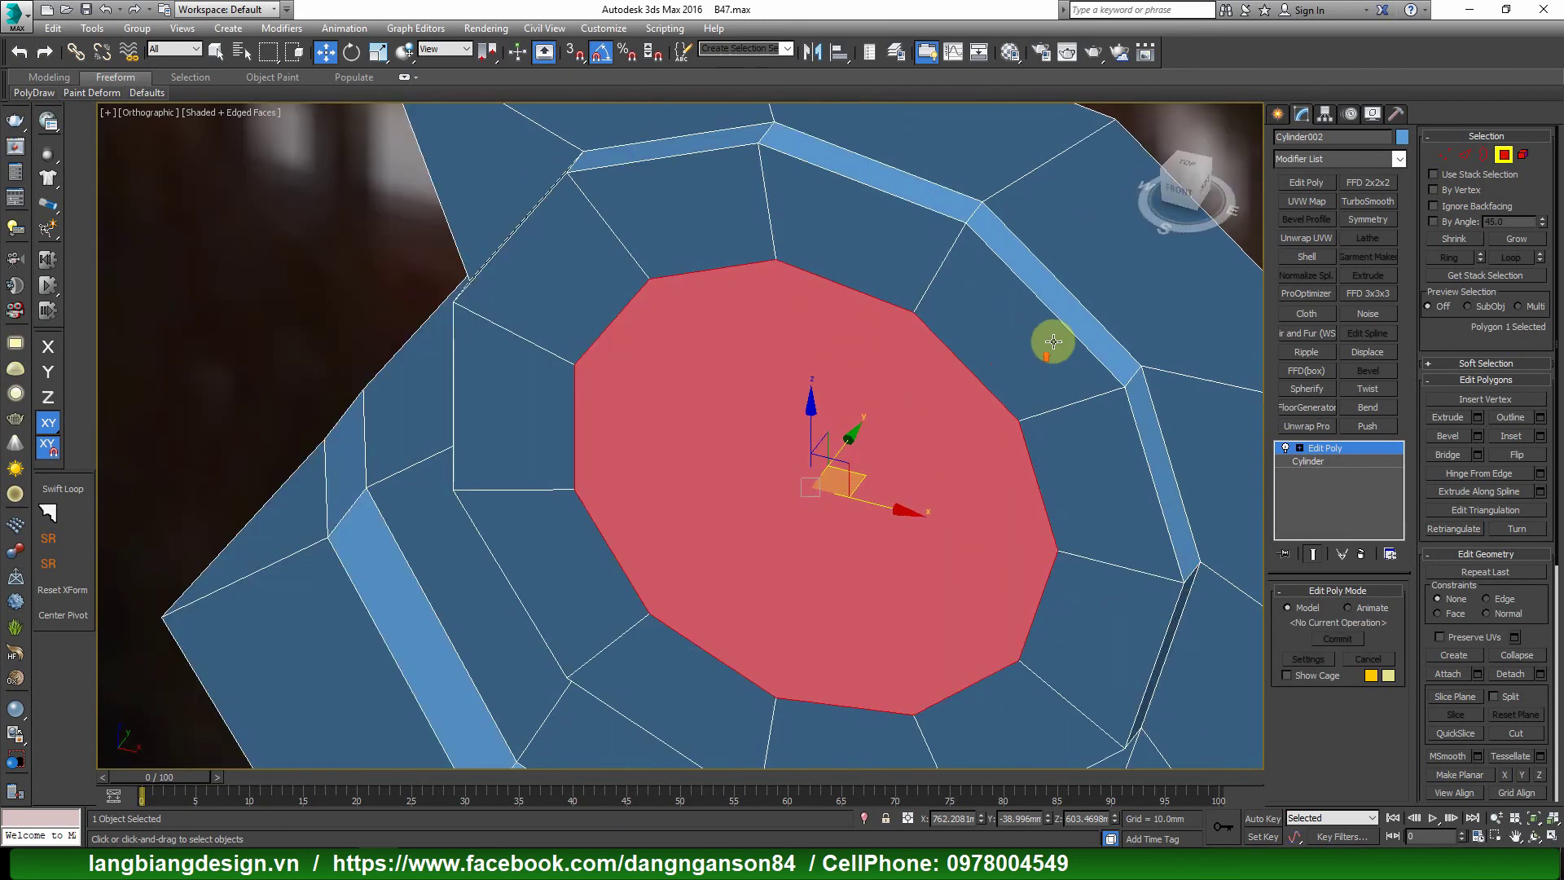
pyautogui.press('2')
pyautogui.scroll(2, 1051, 339)
pyautogui.doubleClick(1061, 323)
# Chamfer the cap's edge ring by 1mm.
pyautogui.rightClick(1189, 372)
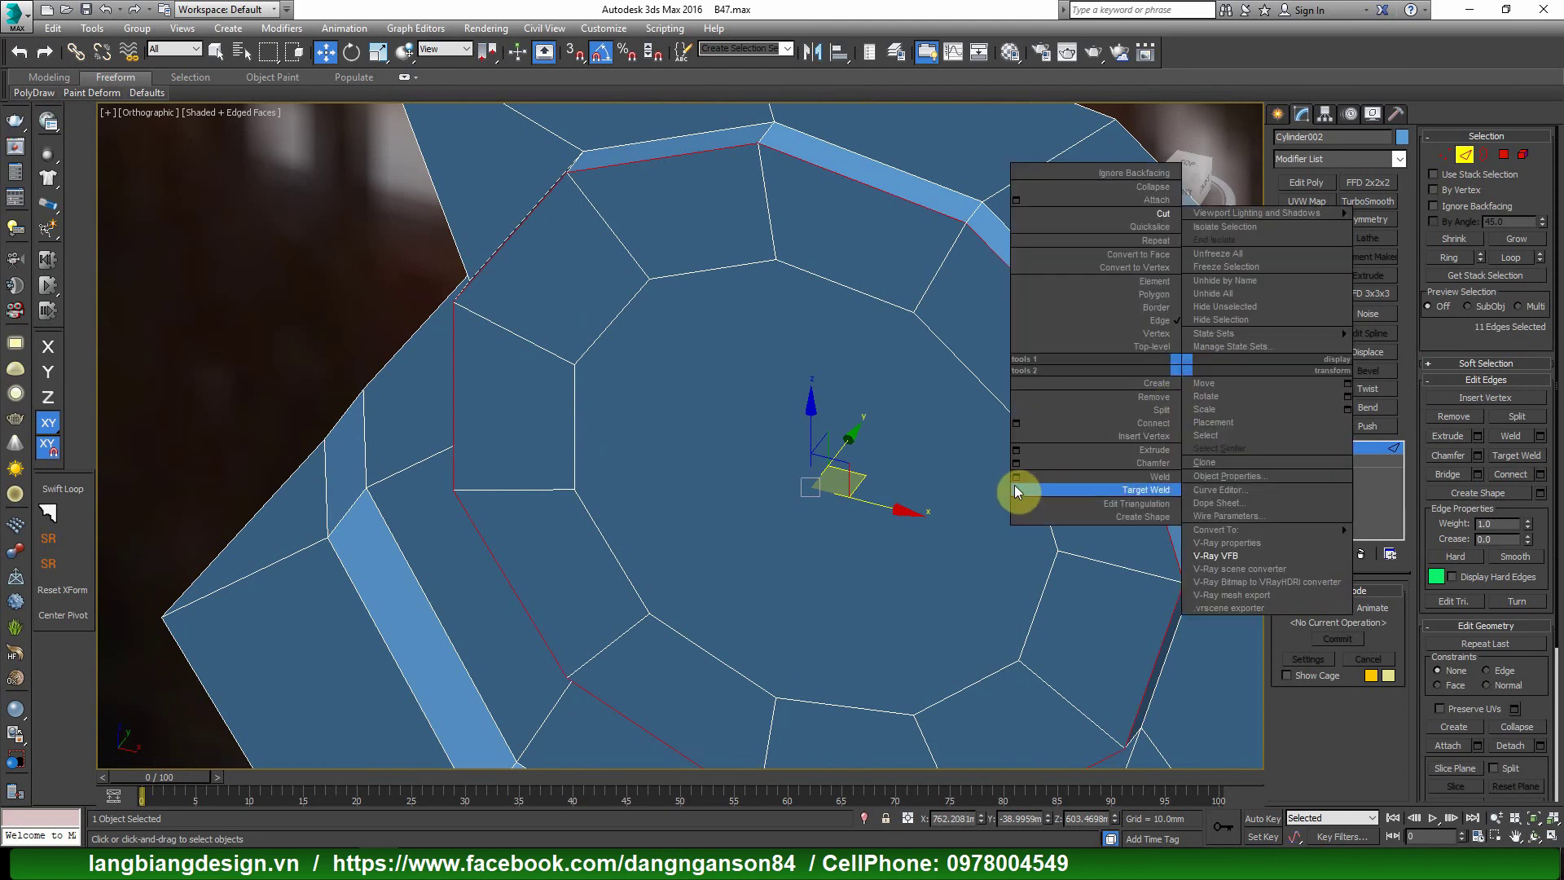
pyautogui.click(1015, 463)
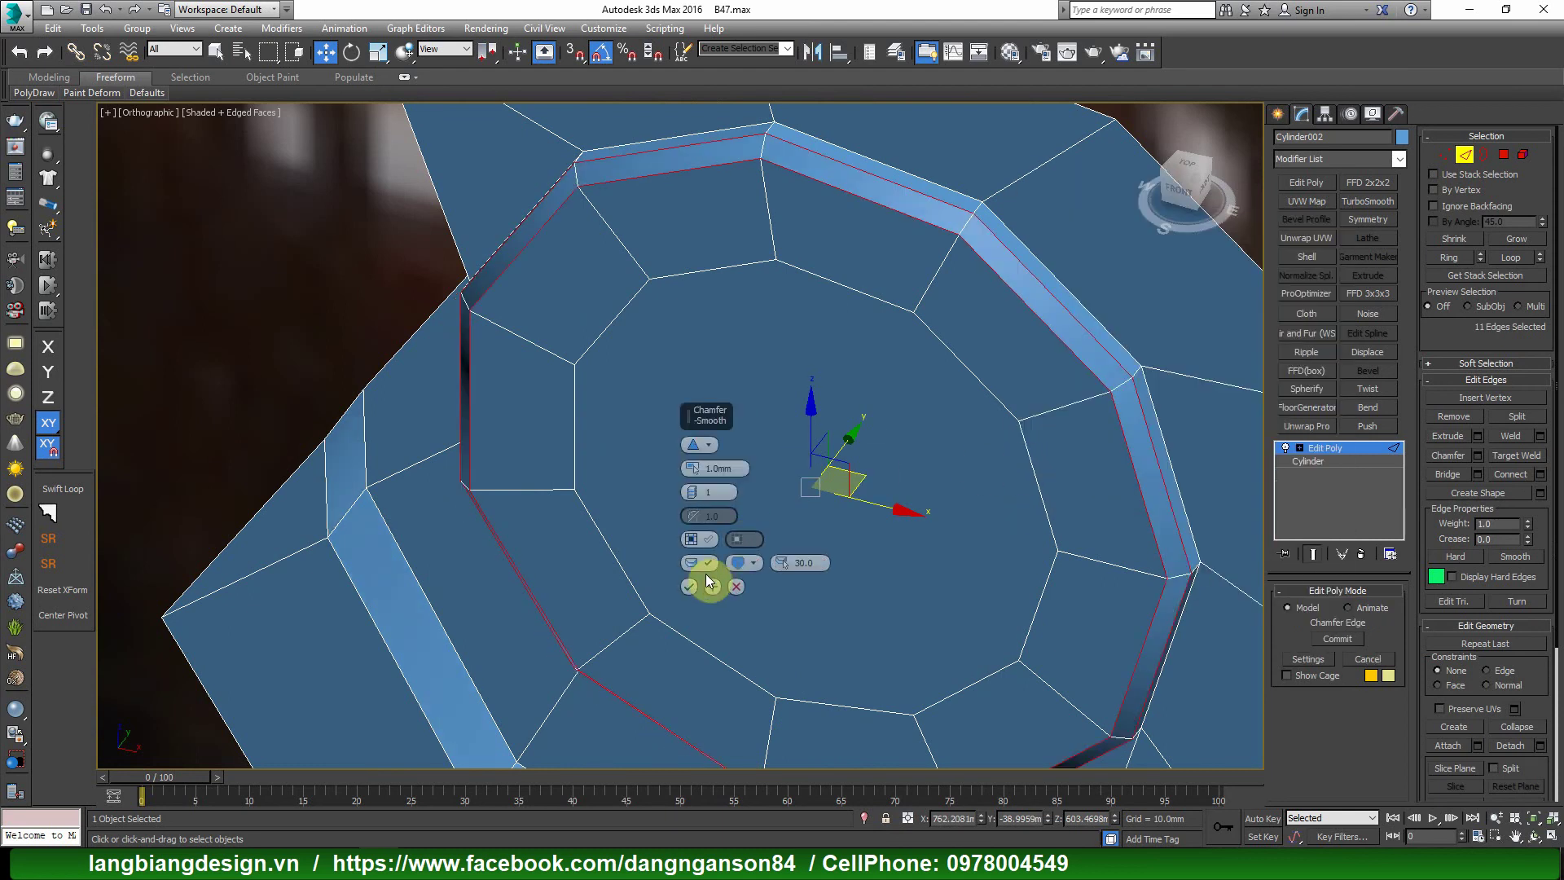
pyautogui.click(688, 586)
pyautogui.scroll(-4, 906, 457)
pyautogui.moveTo(897, 594)
pyautogui.keyDown('alt'); pyautogui.mouseDown(button='middle')
pyautogui.moveTo(985, 440)
pyautogui.moveTo(964, 391)
pyautogui.moveTo(991, 363)
pyautogui.mouseUp(button='middle'); pyautogui.keyUp('alt')
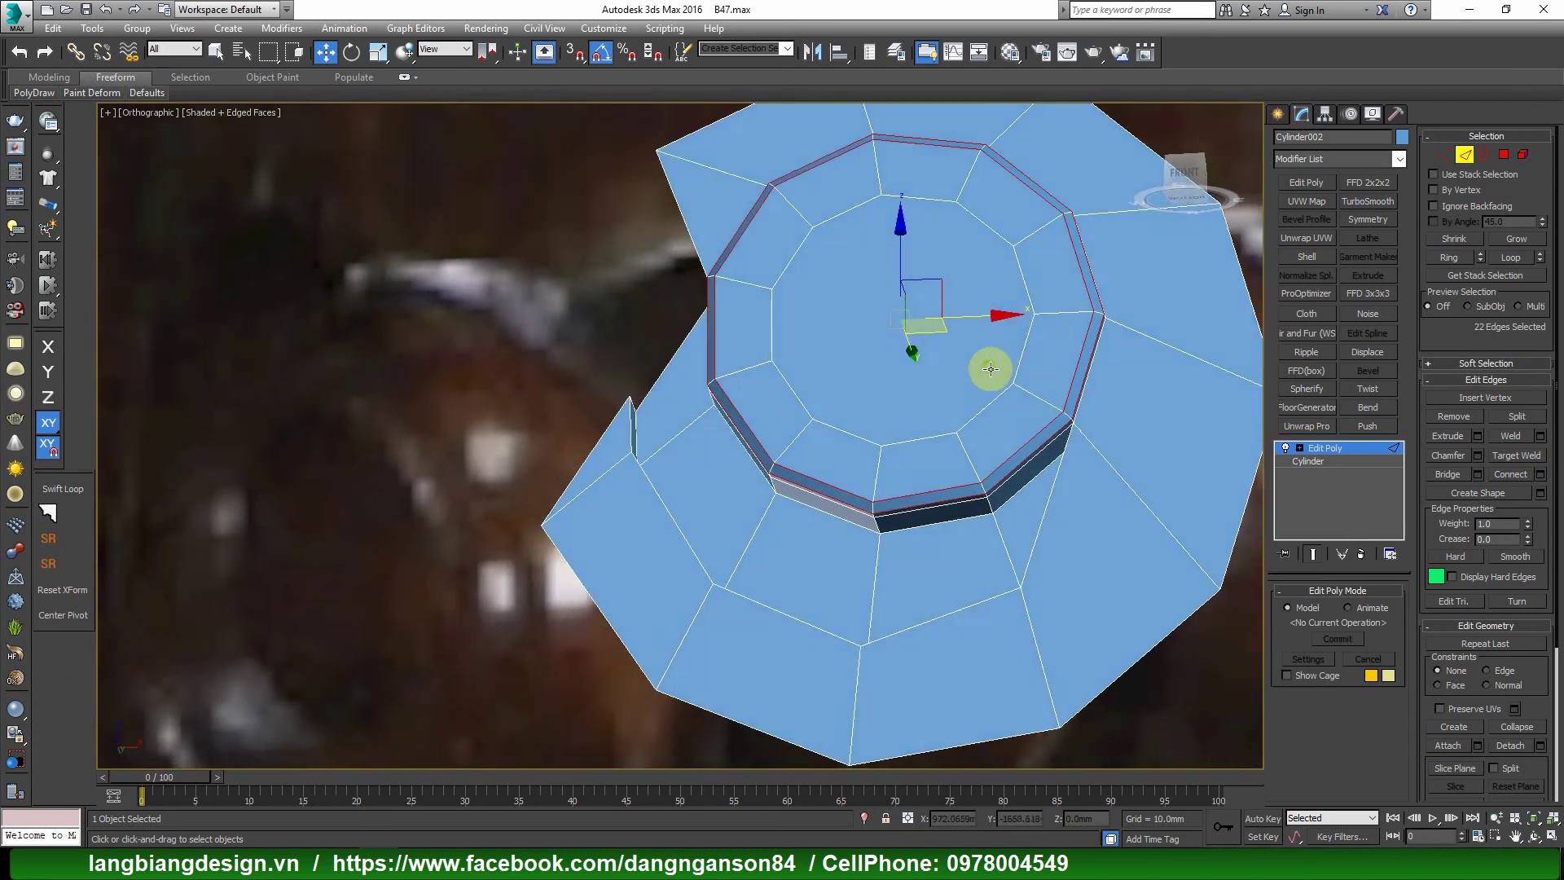
pyautogui.scroll(3, 970, 603)
# Select the edge loop along the recessed groove.
pyautogui.doubleClick(970, 606)
pyautogui.scroll(-4, 1000, 568)
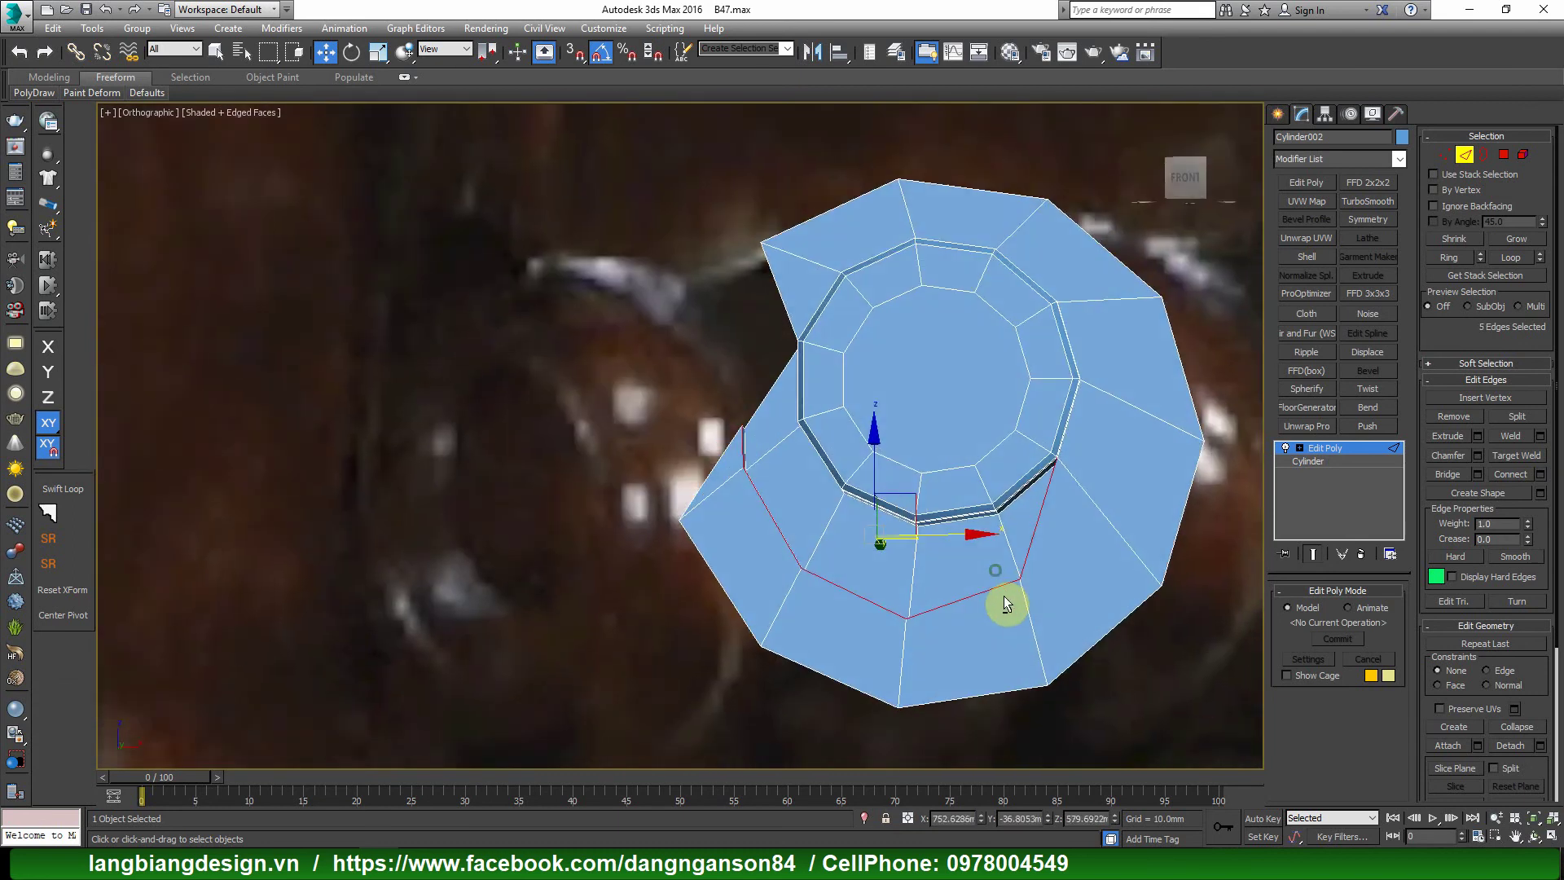
pyautogui.keyDown('alt'); pyautogui.moveTo(1005, 600); pyautogui.dragTo(1009, 622, button='middle'); pyautogui.keyUp('alt')
pyautogui.scroll(3, 1008, 621)
pyautogui.scroll(-3, 1037, 569)
pyautogui.keyDown('alt'); pyautogui.moveTo(1037, 568); pyautogui.dragTo(800, 585, button='middle'); pyautogui.keyUp('alt')
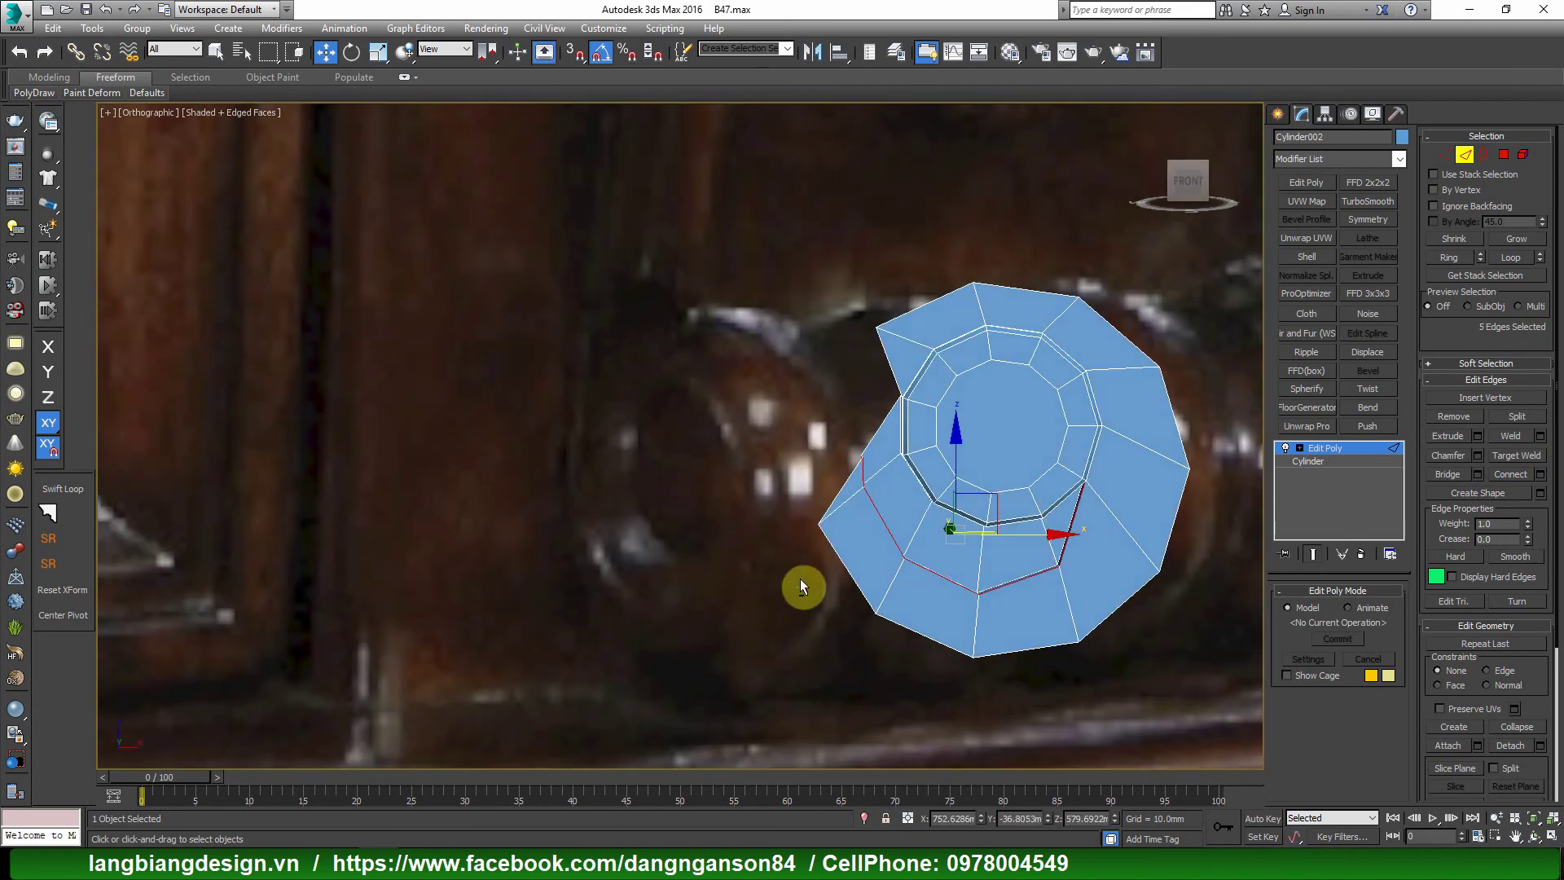
pyautogui.moveTo(576, 408)
pyautogui.mouseDown()
pyautogui.moveTo(640, 585)
pyautogui.moveTo(738, 530)
pyautogui.mouseUp()
pyautogui.scroll(5, 1107, 562)
pyautogui.scroll(-2, 926, 513)
# Chamfer the groove's edge loop with a narrower width of about 0.75mm.
pyautogui.rightClick(1085, 481)
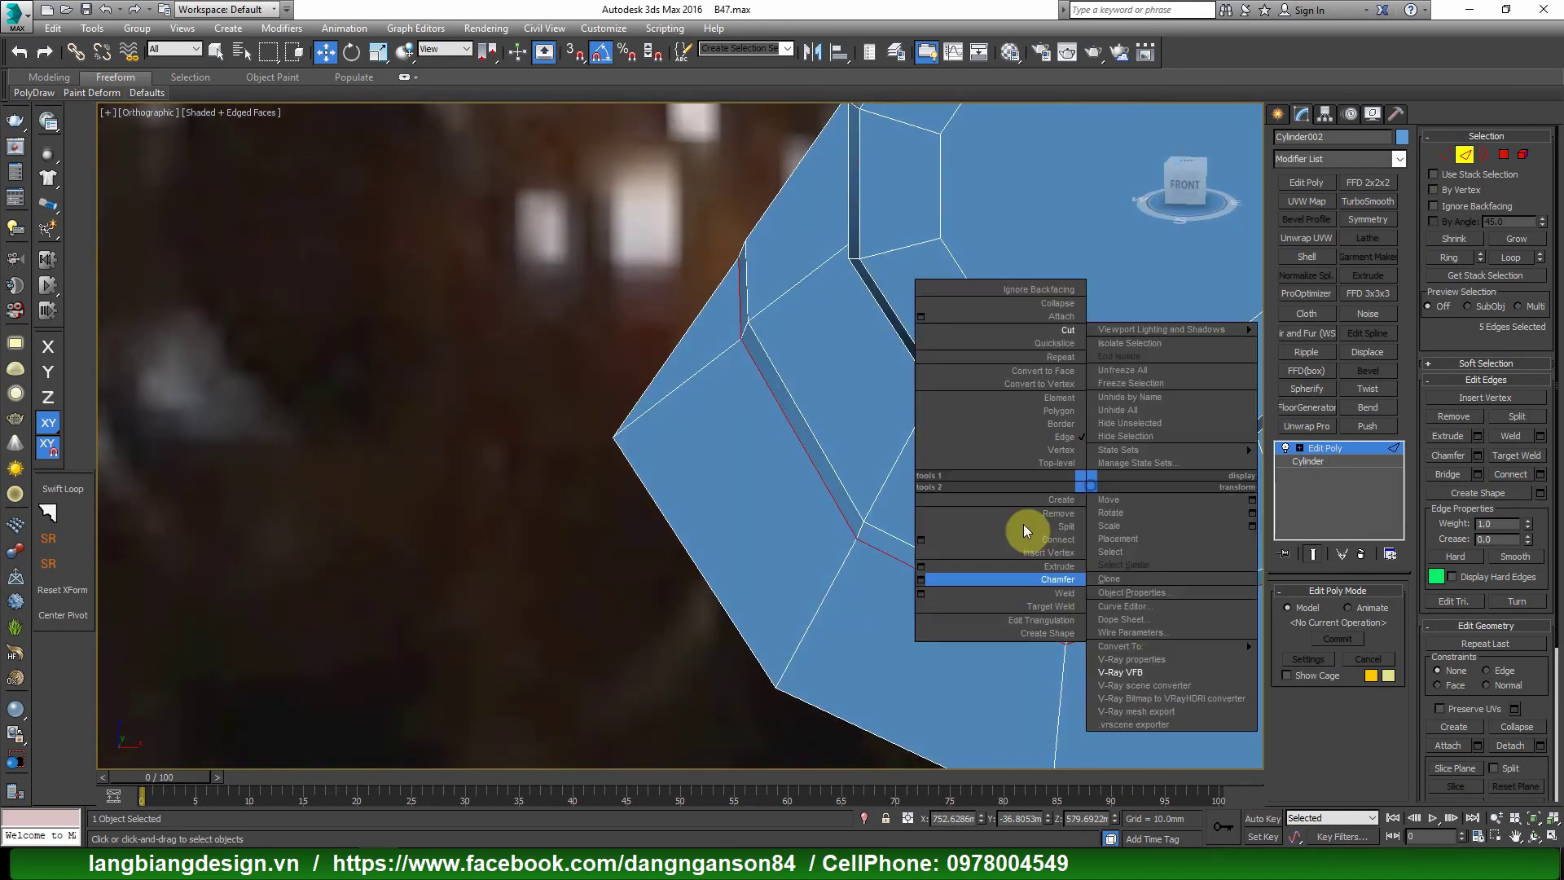
pyautogui.click(927, 579)
pyautogui.scroll(2, 750, 551)
pyautogui.scroll(2, 939, 540)
pyautogui.scroll(2, 992, 522)
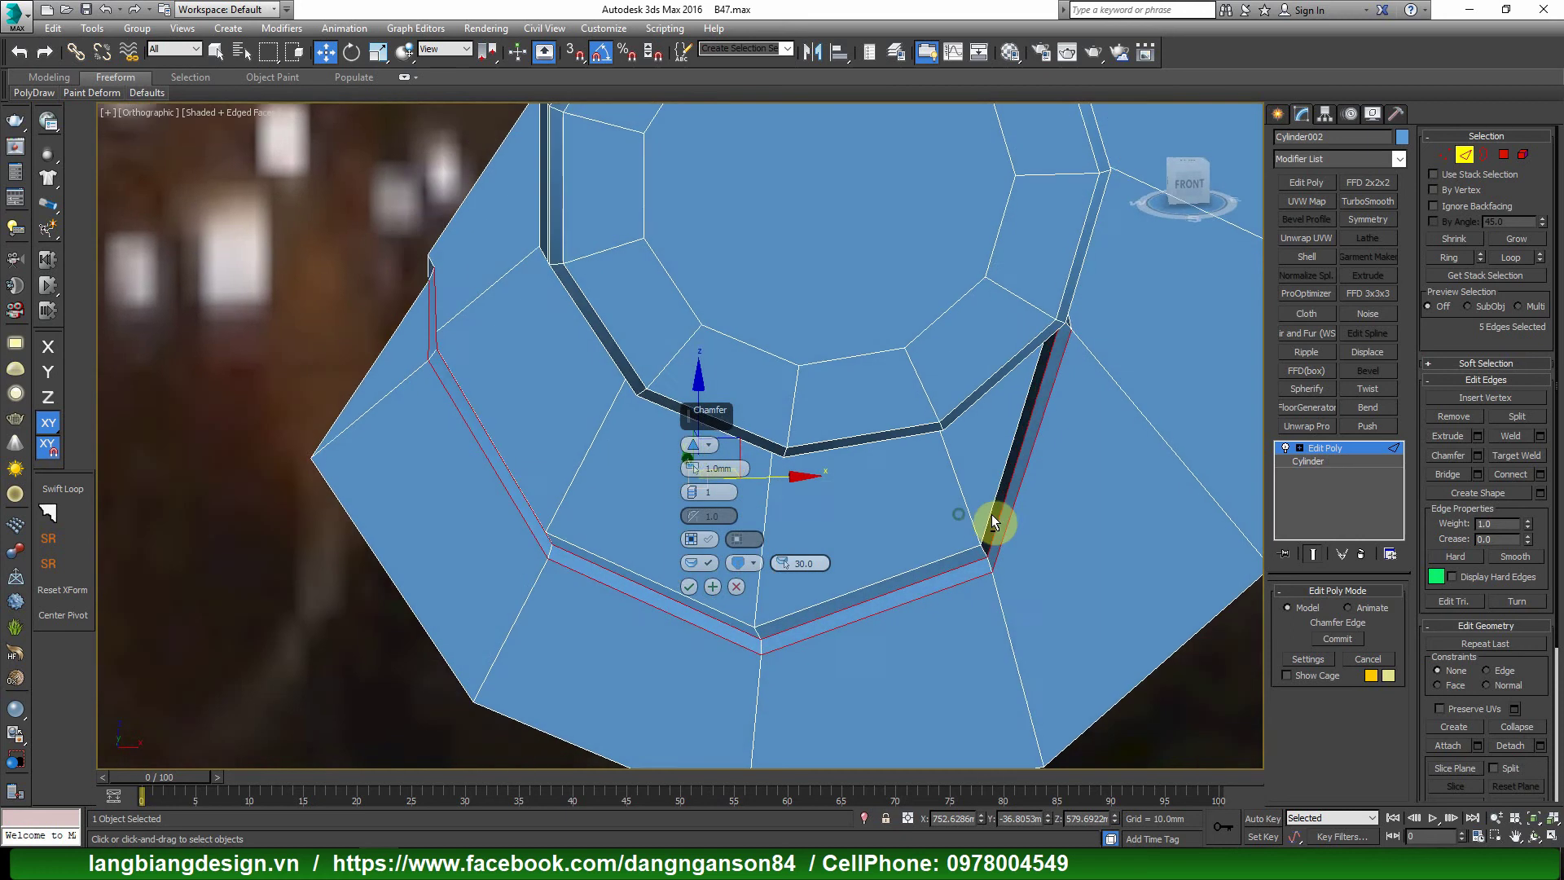
pyautogui.keyDown('alt'); pyautogui.moveTo(991, 522); pyautogui.dragTo(754, 534, button='middle'); pyautogui.keyUp('alt')
pyautogui.moveTo(689, 471); pyautogui.dragTo(698, 466)
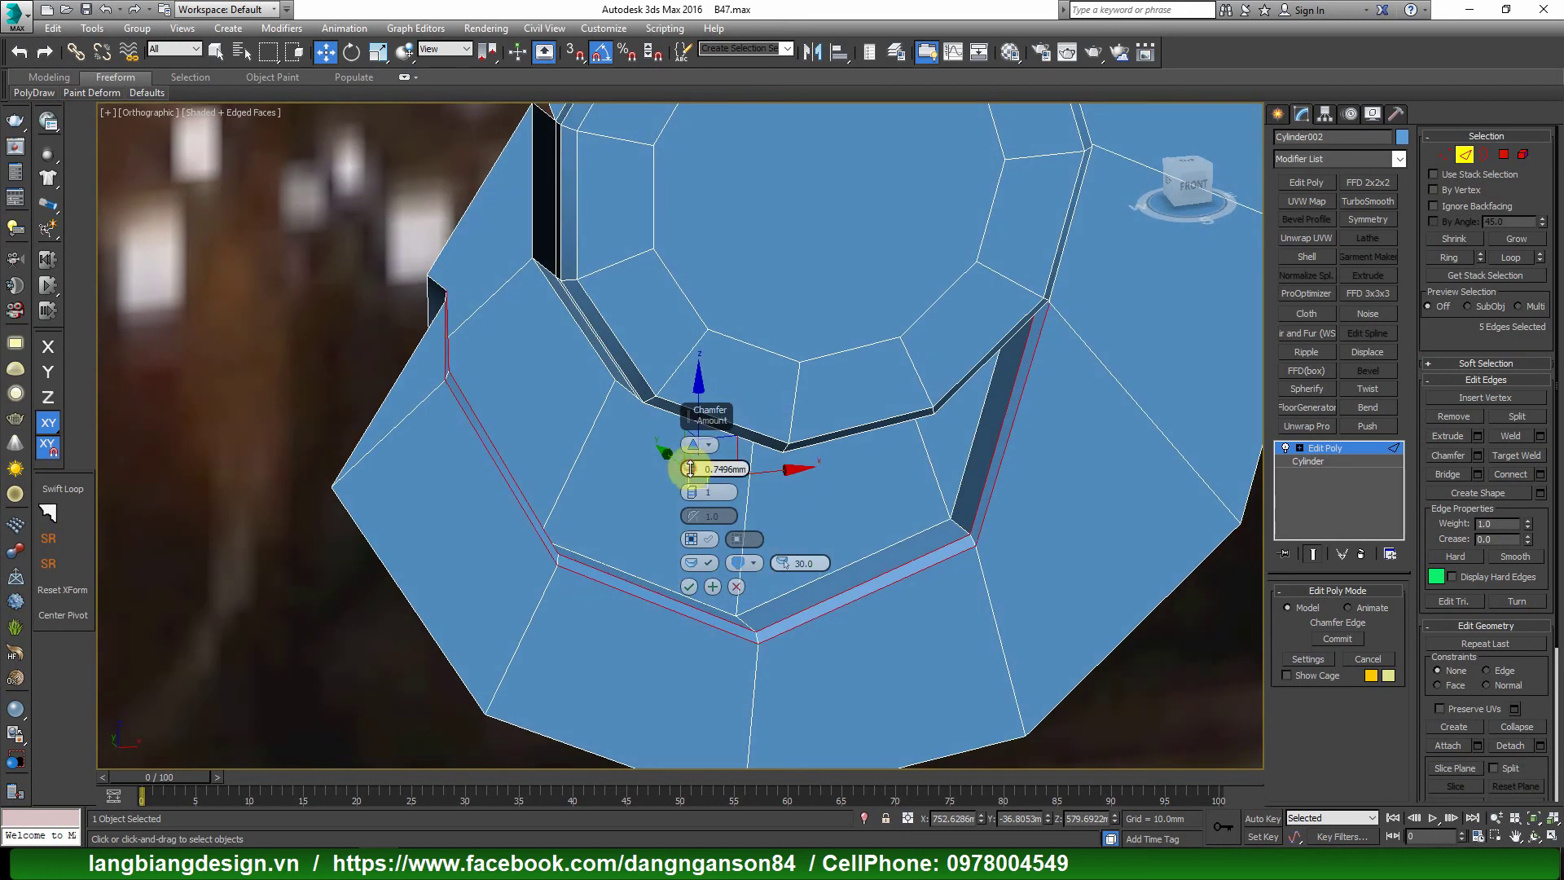
pyautogui.click(688, 586)
pyautogui.moveTo(826, 529)
pyautogui.keyDown('alt'); pyautogui.mouseDown(button='middle')
pyautogui.moveTo(848, 417)
pyautogui.moveTo(1122, 384)
pyautogui.mouseUp(button='middle'); pyautogui.keyUp('alt')
pyautogui.scroll(5, 936, 432)
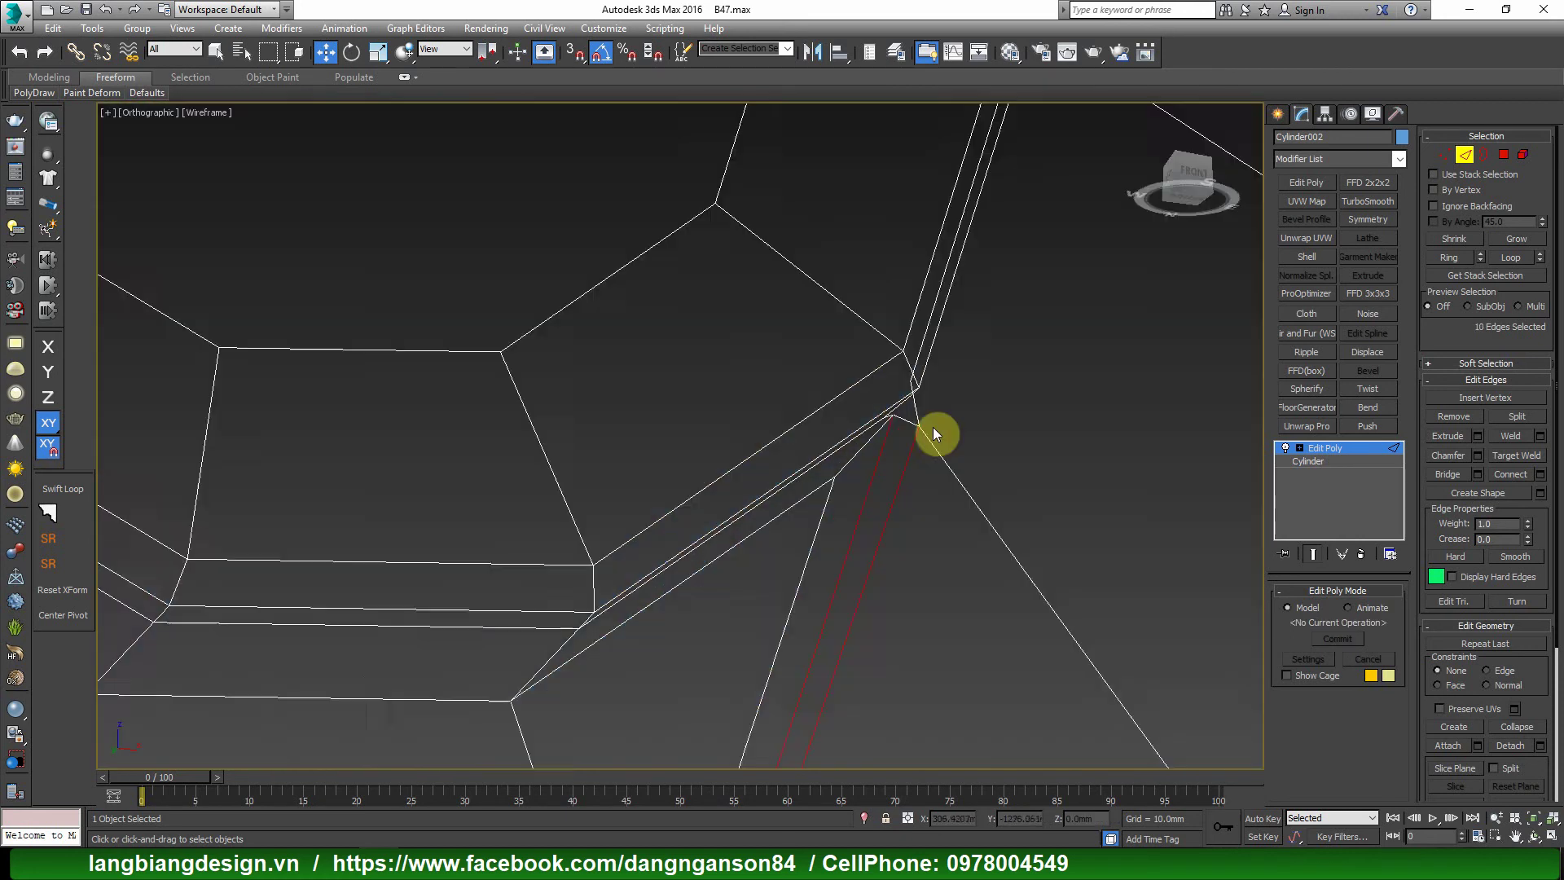
pyautogui.scroll(1, 920, 428)
# Collapse the five vertices at the chamfered corner into a single vertex.
pyautogui.press('1')
pyautogui.click(1018, 415)
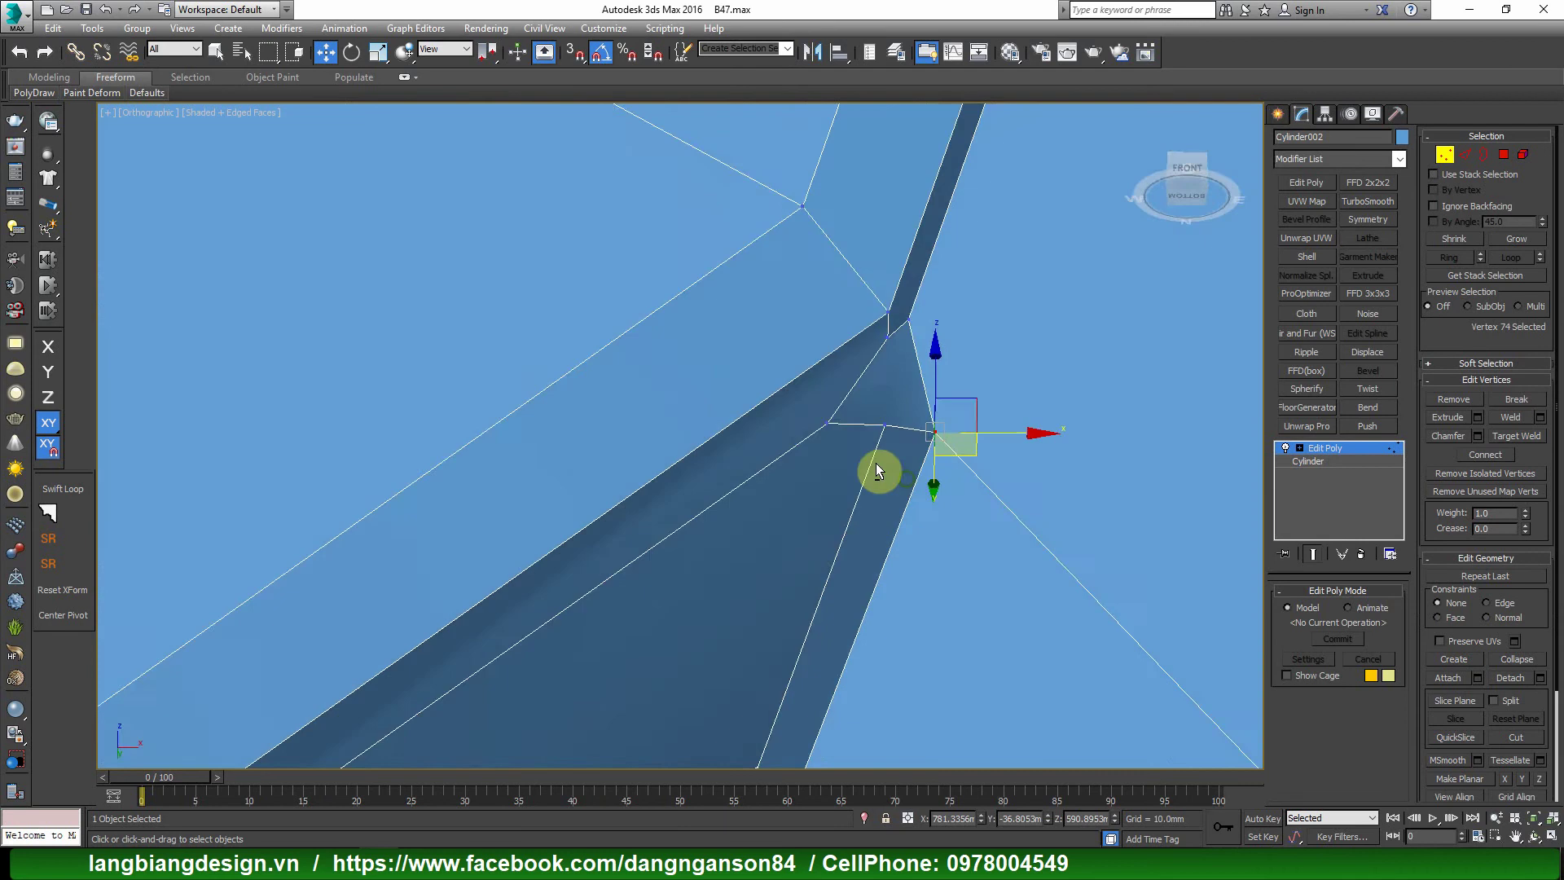
pyautogui.keyDown('alt'); pyautogui.moveTo(876, 464); pyautogui.dragTo(861, 452, button='middle'); pyautogui.keyUp('alt')
pyautogui.press('F3')
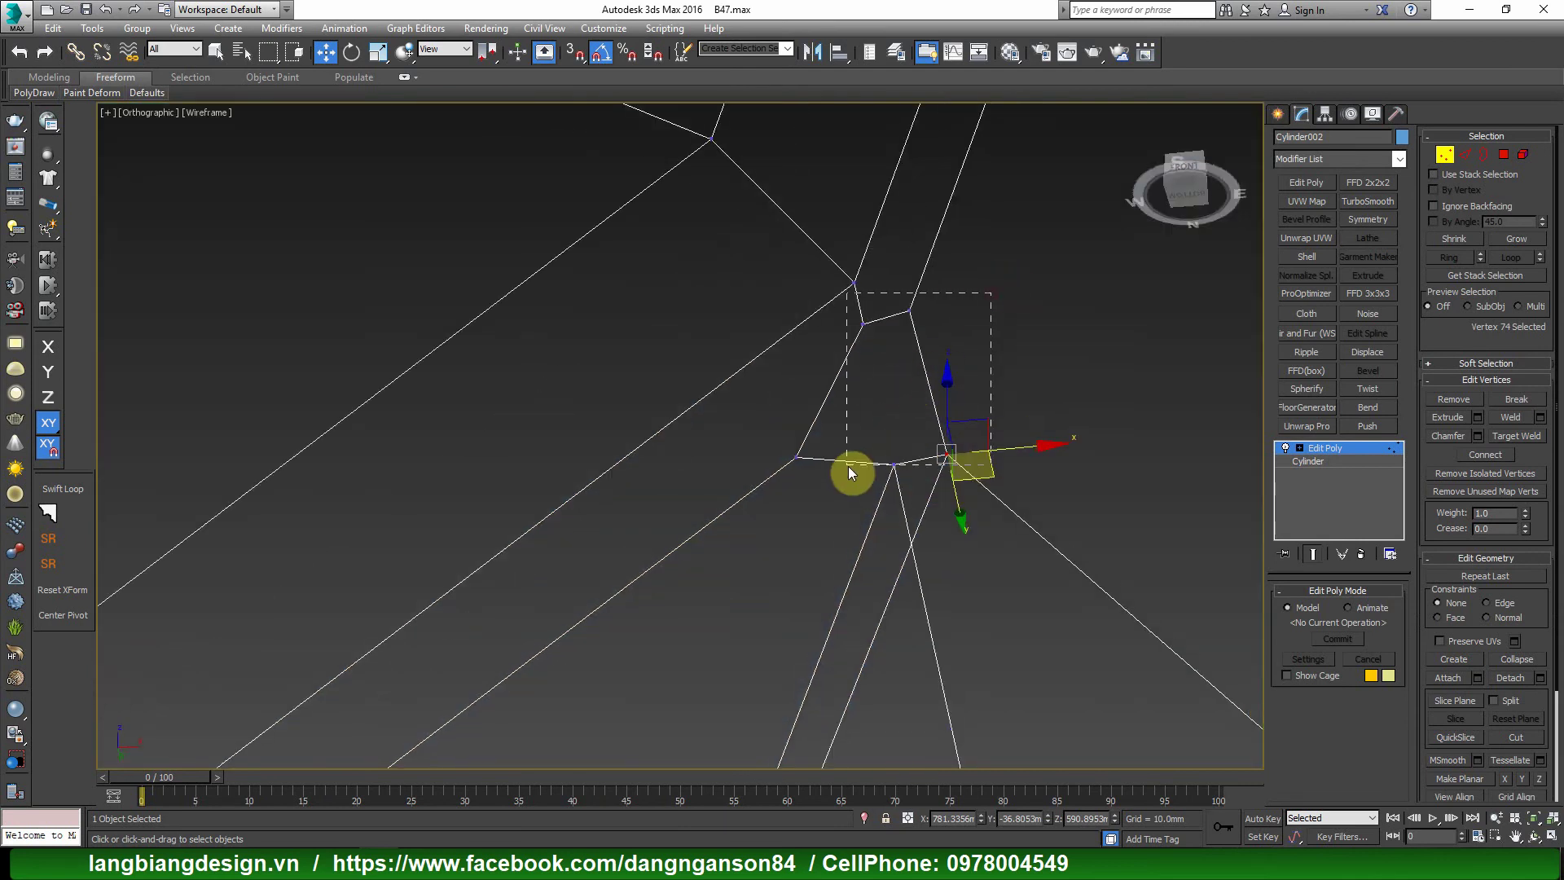
pyautogui.moveTo(848, 466); pyautogui.dragTo(851, 467)
pyautogui.press('F3')
pyautogui.rightClick(1076, 442)
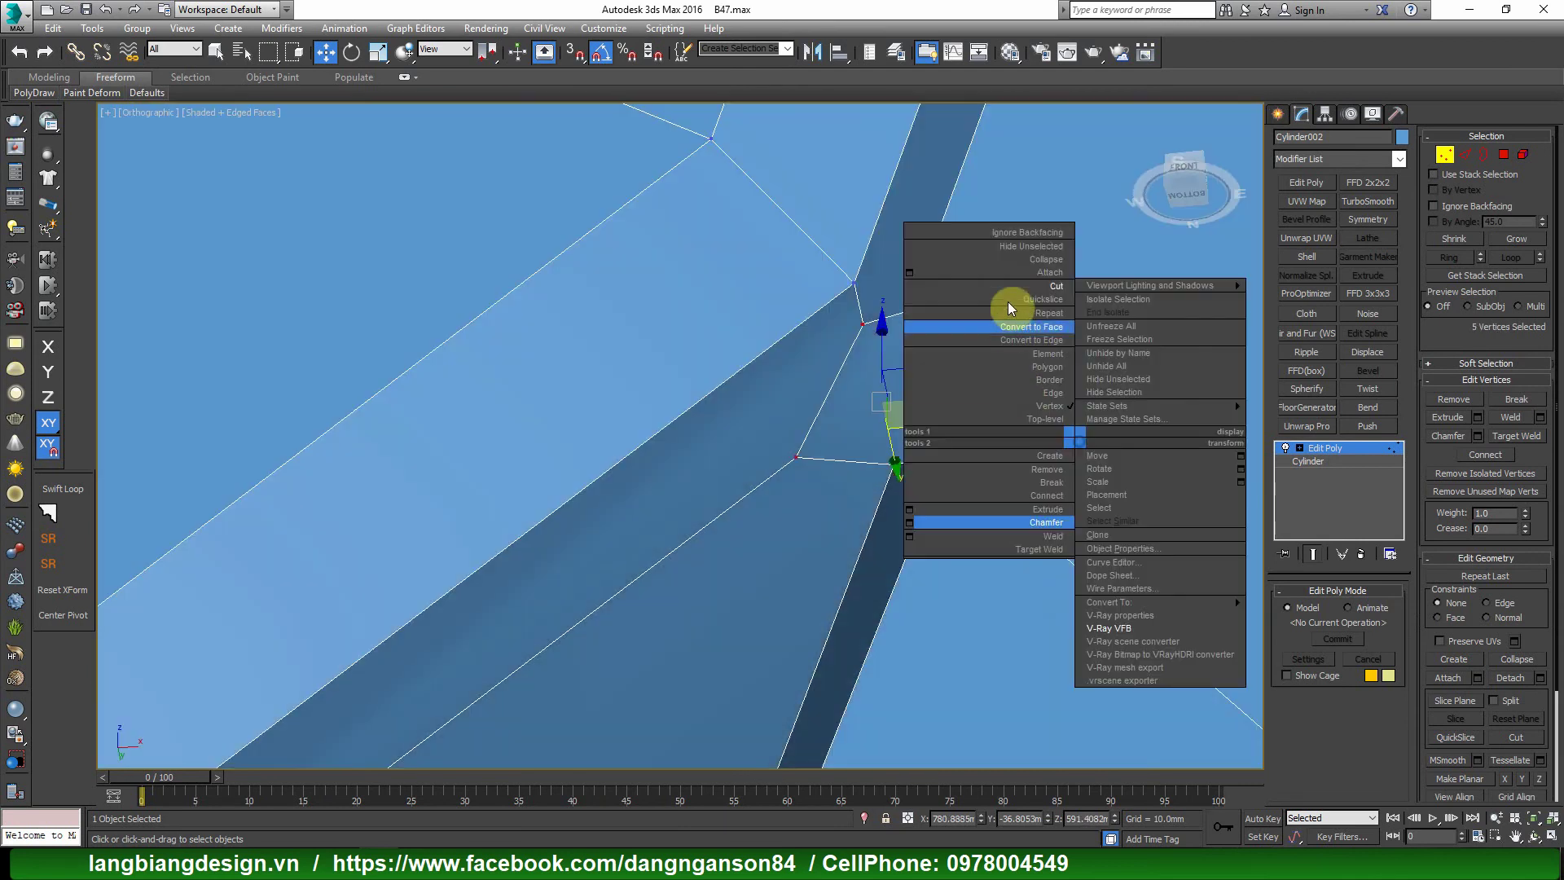
pyautogui.click(1008, 261)
pyautogui.moveTo(1053, 437)
pyautogui.keyDown('alt'); pyautogui.mouseDown(button='middle')
pyautogui.moveTo(1006, 477)
pyautogui.moveTo(1029, 517)
pyautogui.mouseUp(button='middle'); pyautogui.keyUp('alt')
# Select a vertex on the inner step and pull it up and to the right.
pyautogui.scroll(-3, 1040, 461)
pyautogui.scroll(-3, 1040, 472)
pyautogui.scroll(2, 953, 538)
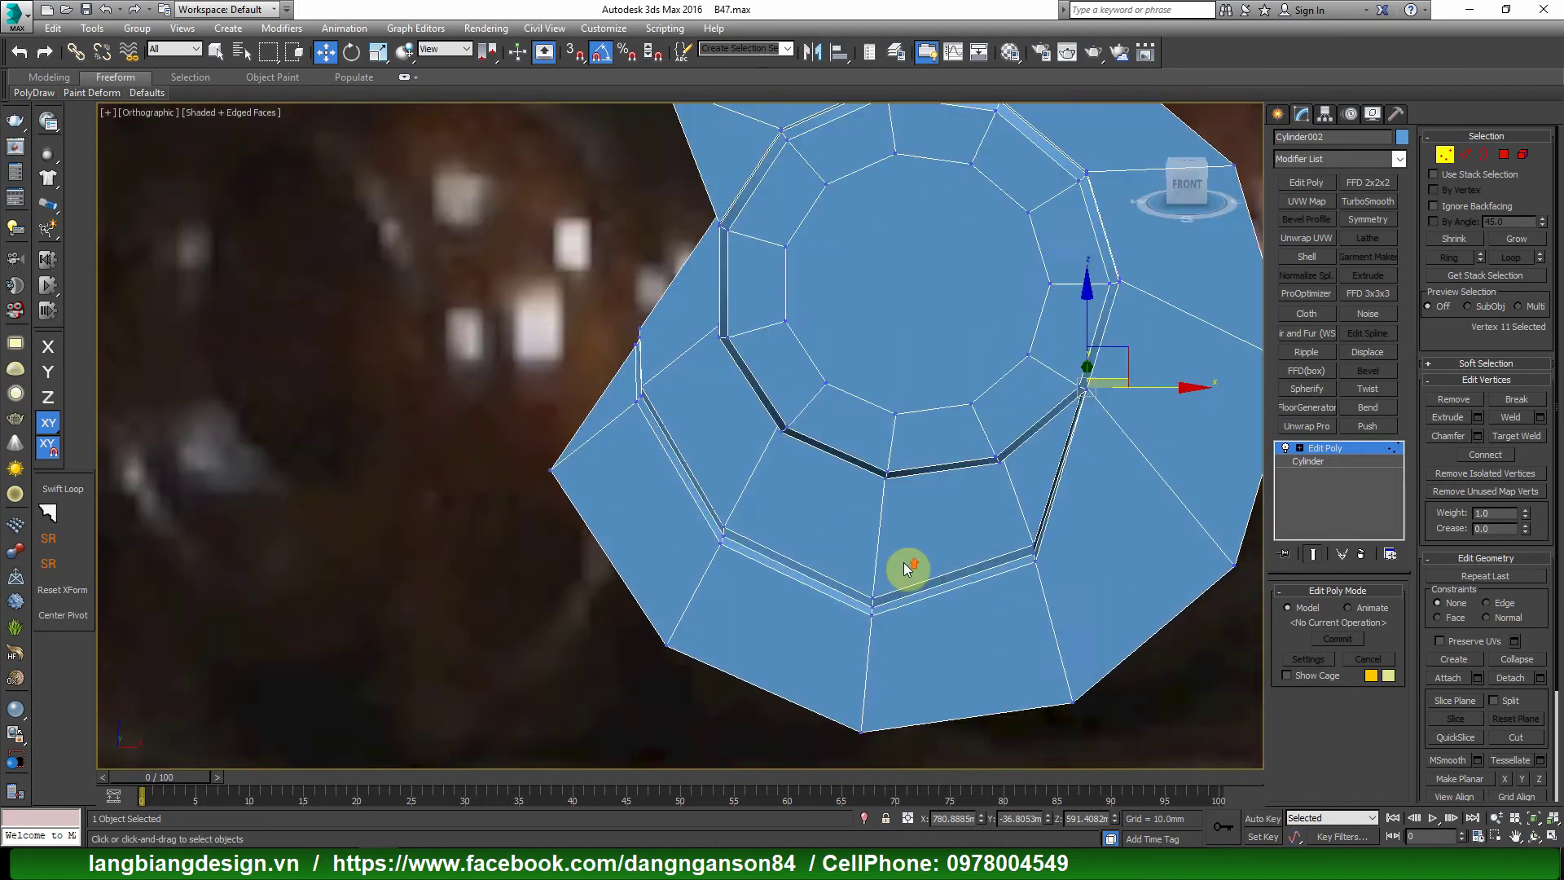
pyautogui.scroll(-2, 908, 568)
pyautogui.keyDown('alt'); pyautogui.moveTo(830, 566); pyautogui.dragTo(860, 497, button='middle'); pyautogui.keyUp('alt')
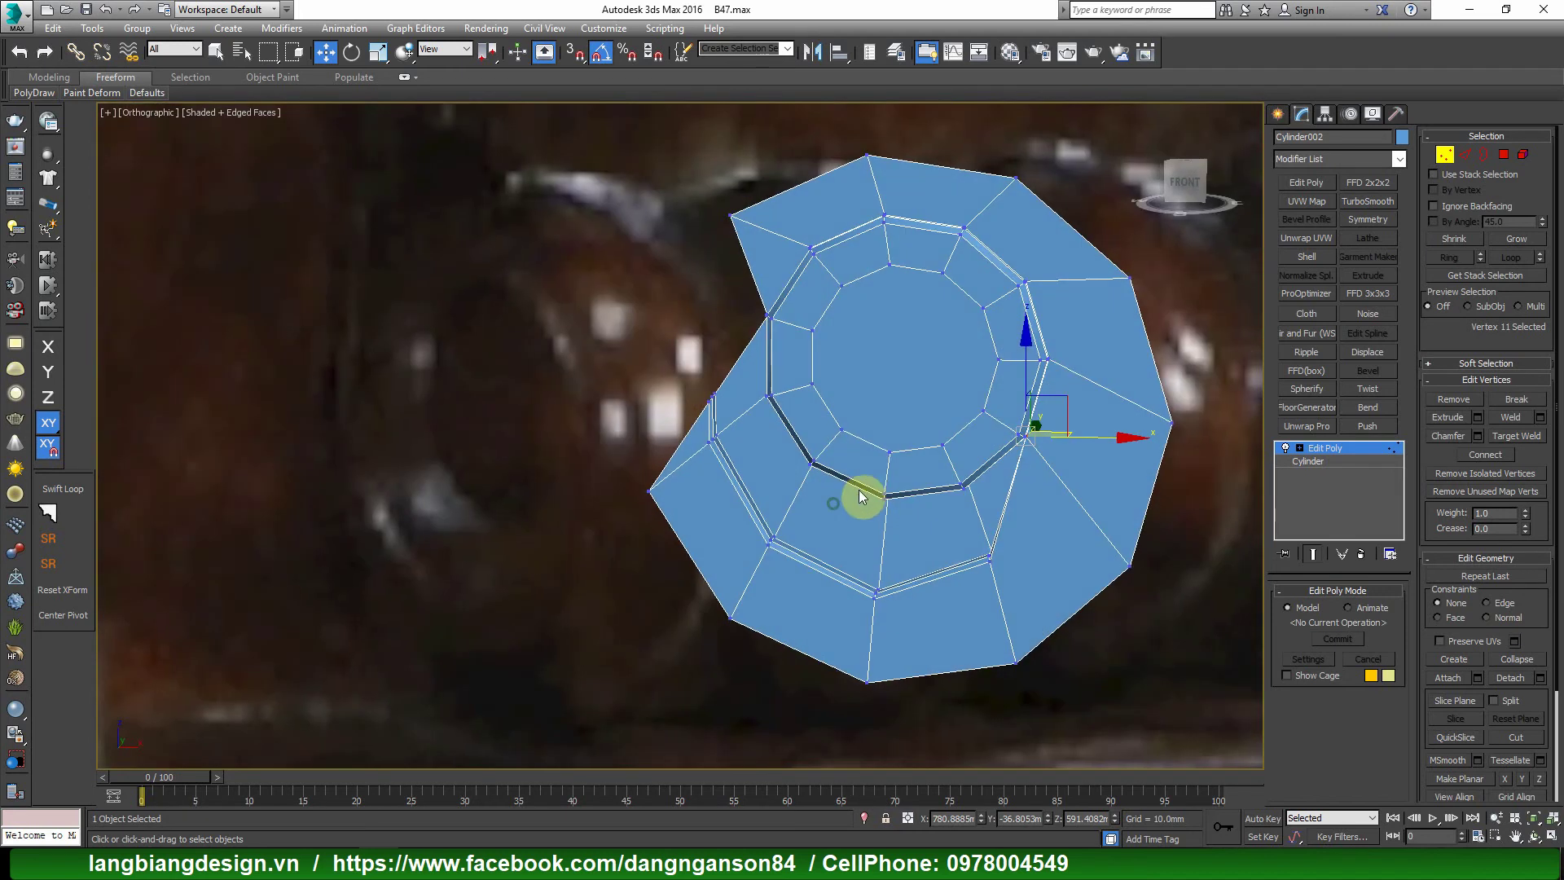
pyautogui.scroll(2, 594, 537)
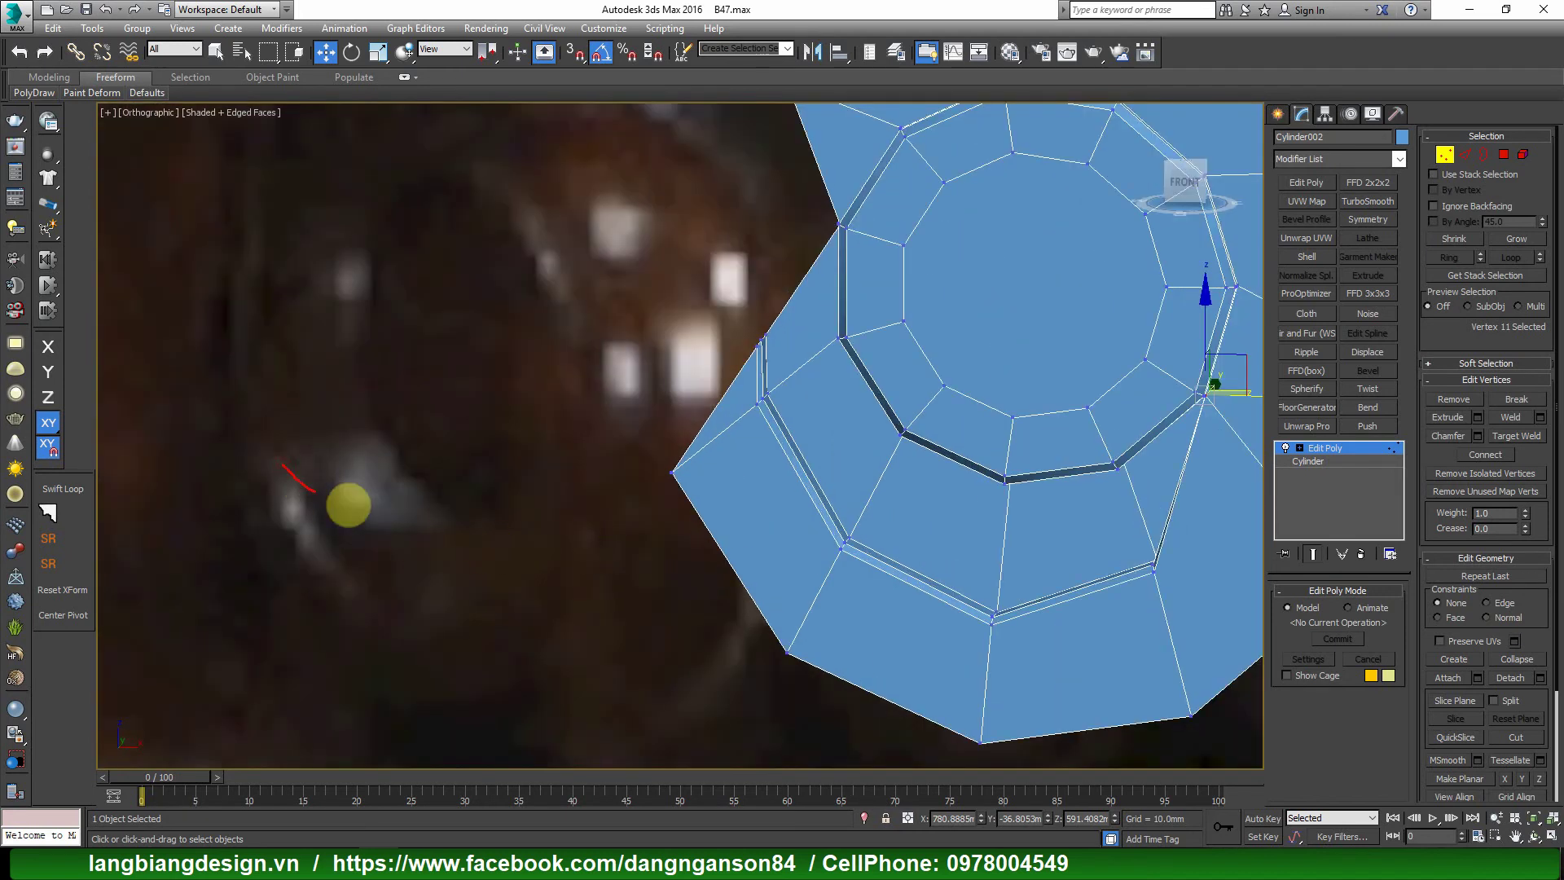
pyautogui.scroll(4, 872, 474)
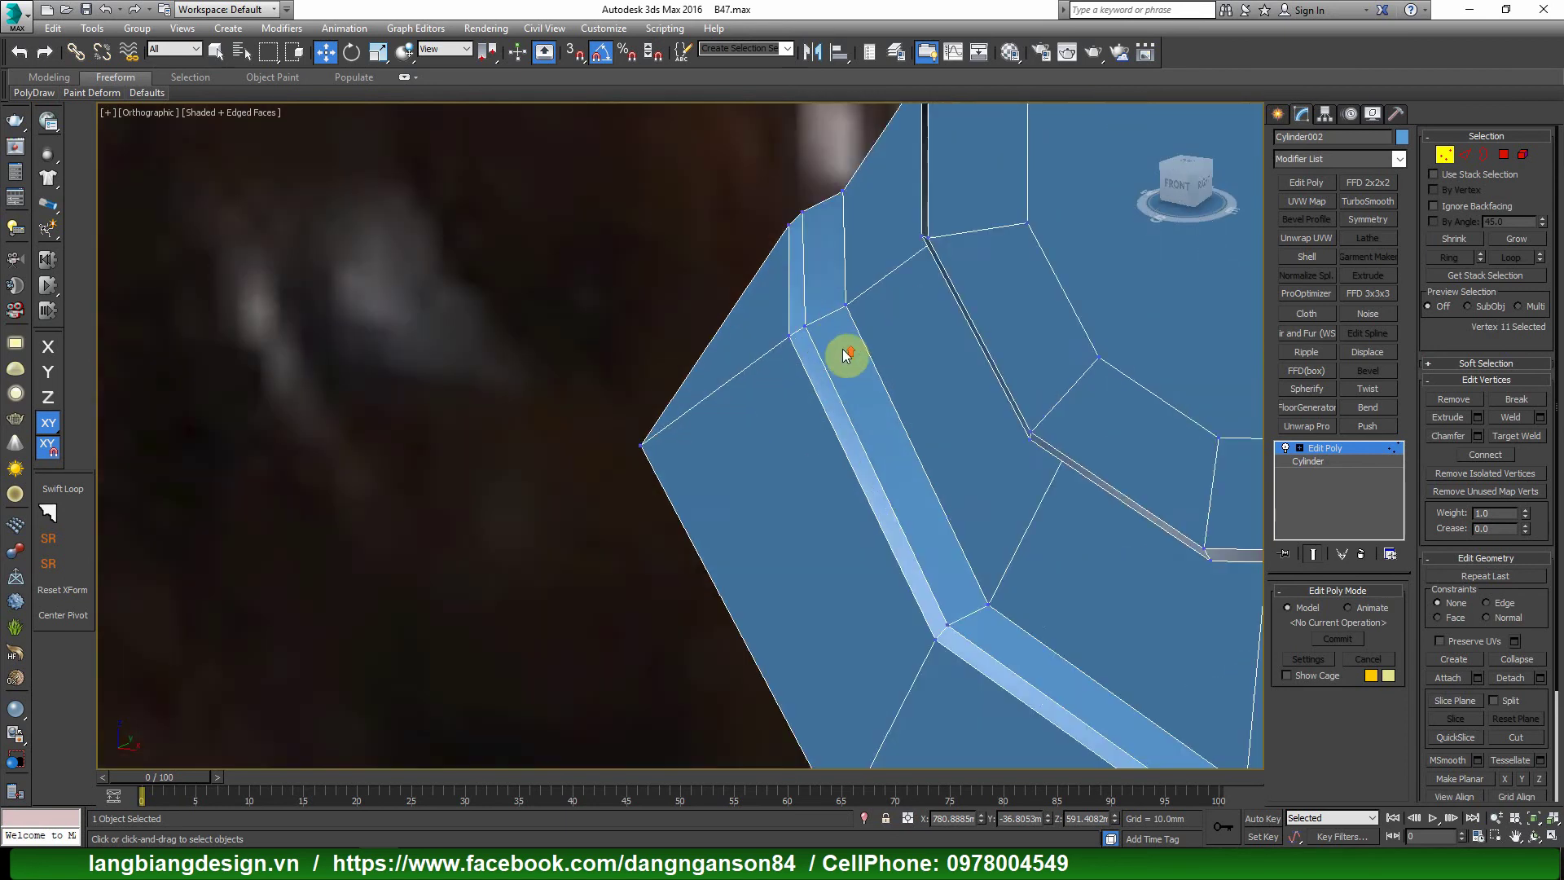
pyautogui.keyDown('alt'); pyautogui.moveTo(844, 353); pyautogui.dragTo(845, 303, button='middle'); pyautogui.keyUp('alt')
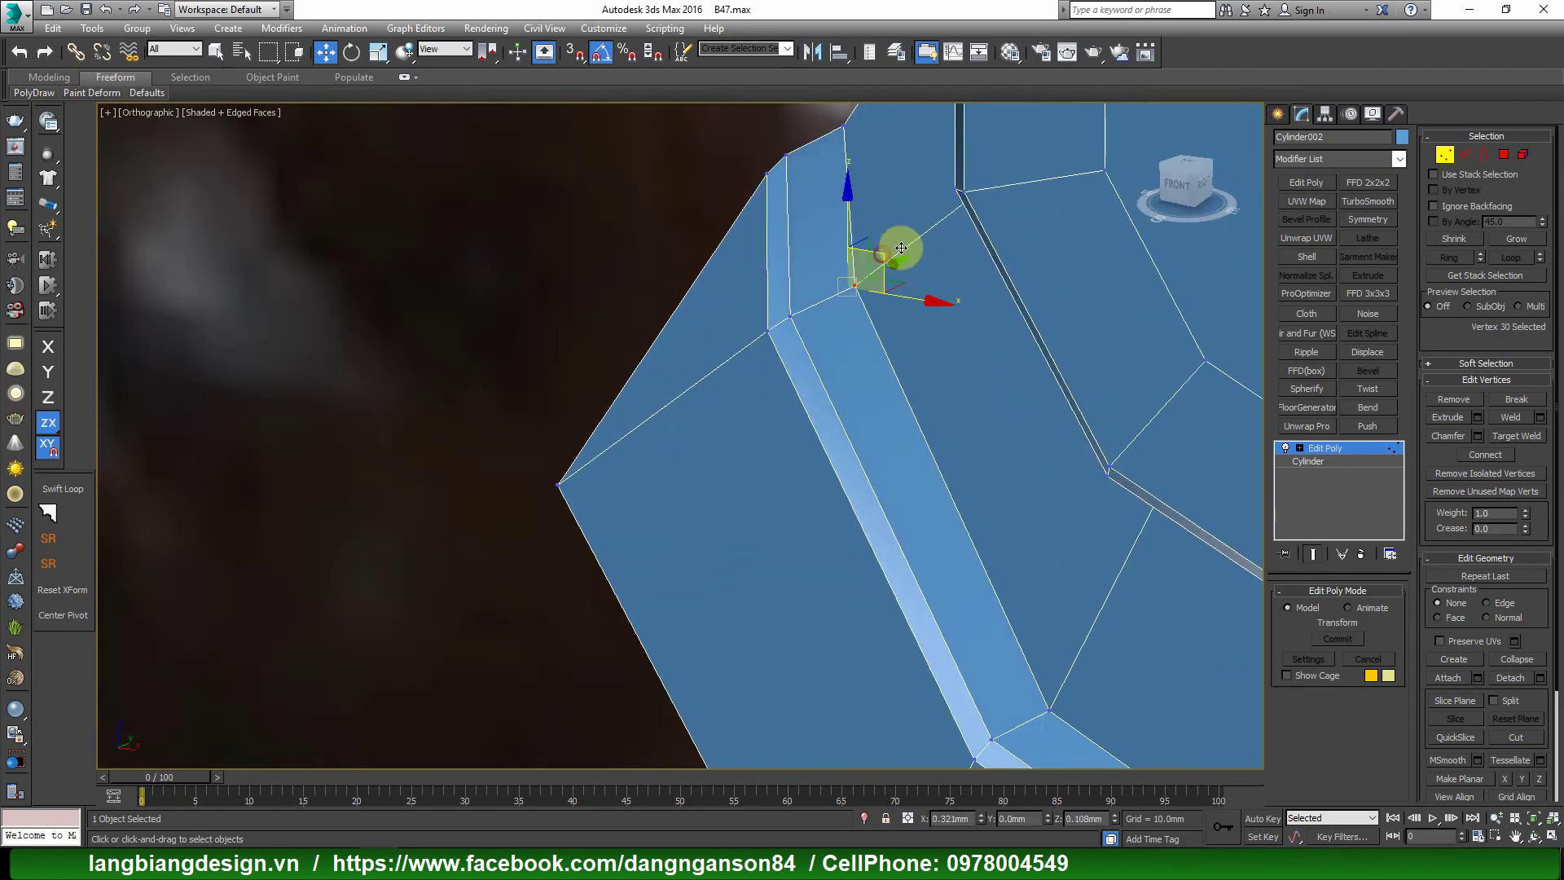
pyautogui.scroll(-3, 916, 339)
pyautogui.scroll(3, 977, 460)
pyautogui.click(943, 479)
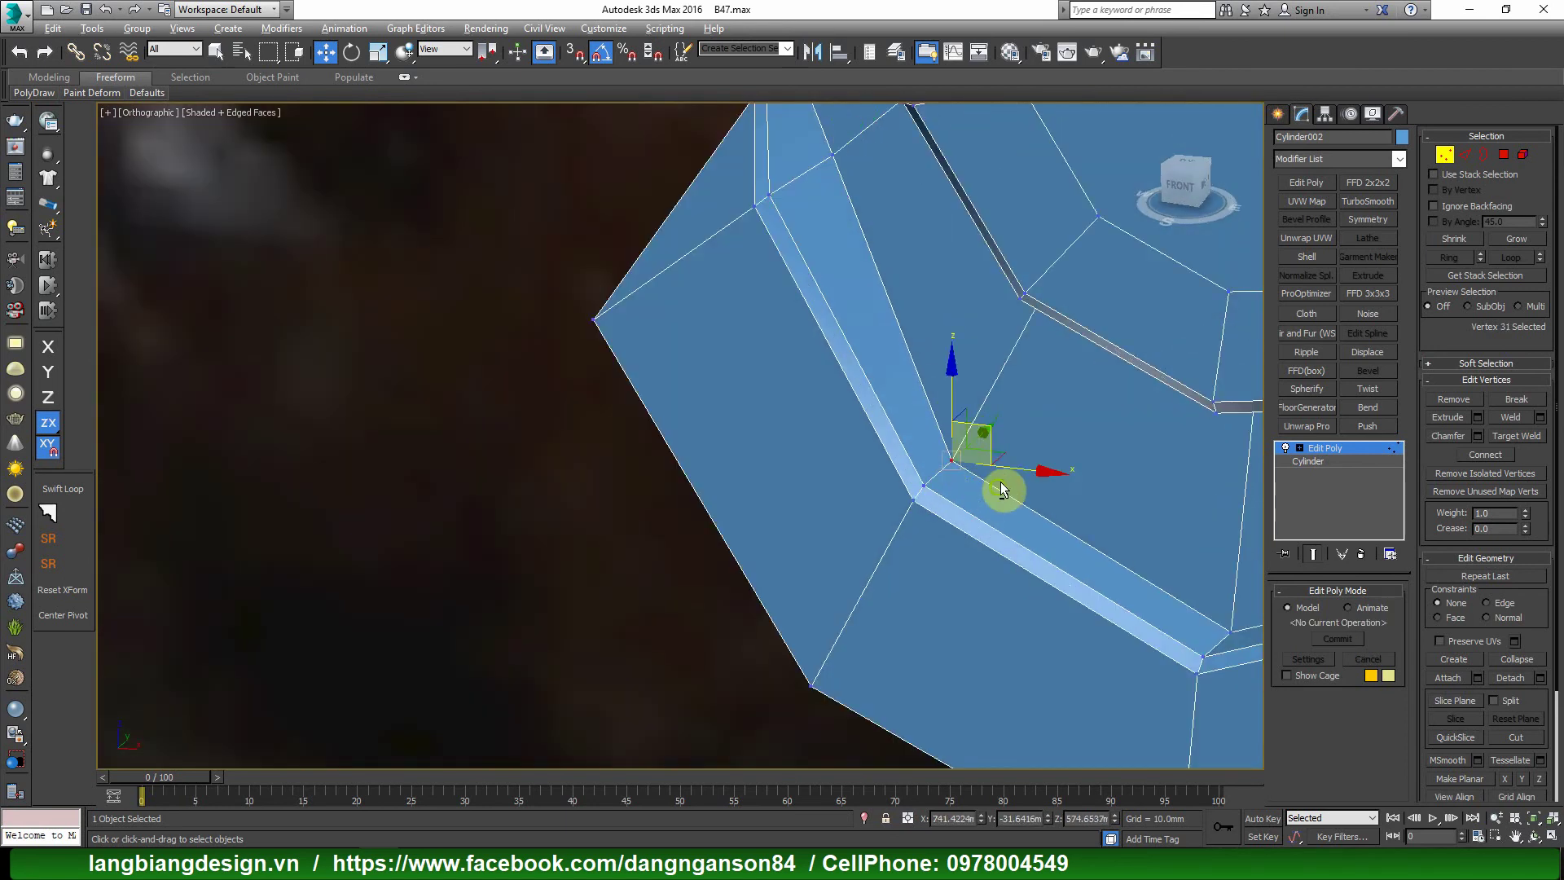
pyautogui.scroll(-2, 1000, 481)
pyautogui.moveTo(988, 426); pyautogui.dragTo(1018, 374)
# Move the inner-step vertex up-left to widen the spike.
pyautogui.scroll(2, 1203, 541)
pyautogui.scroll(2, 1083, 557)
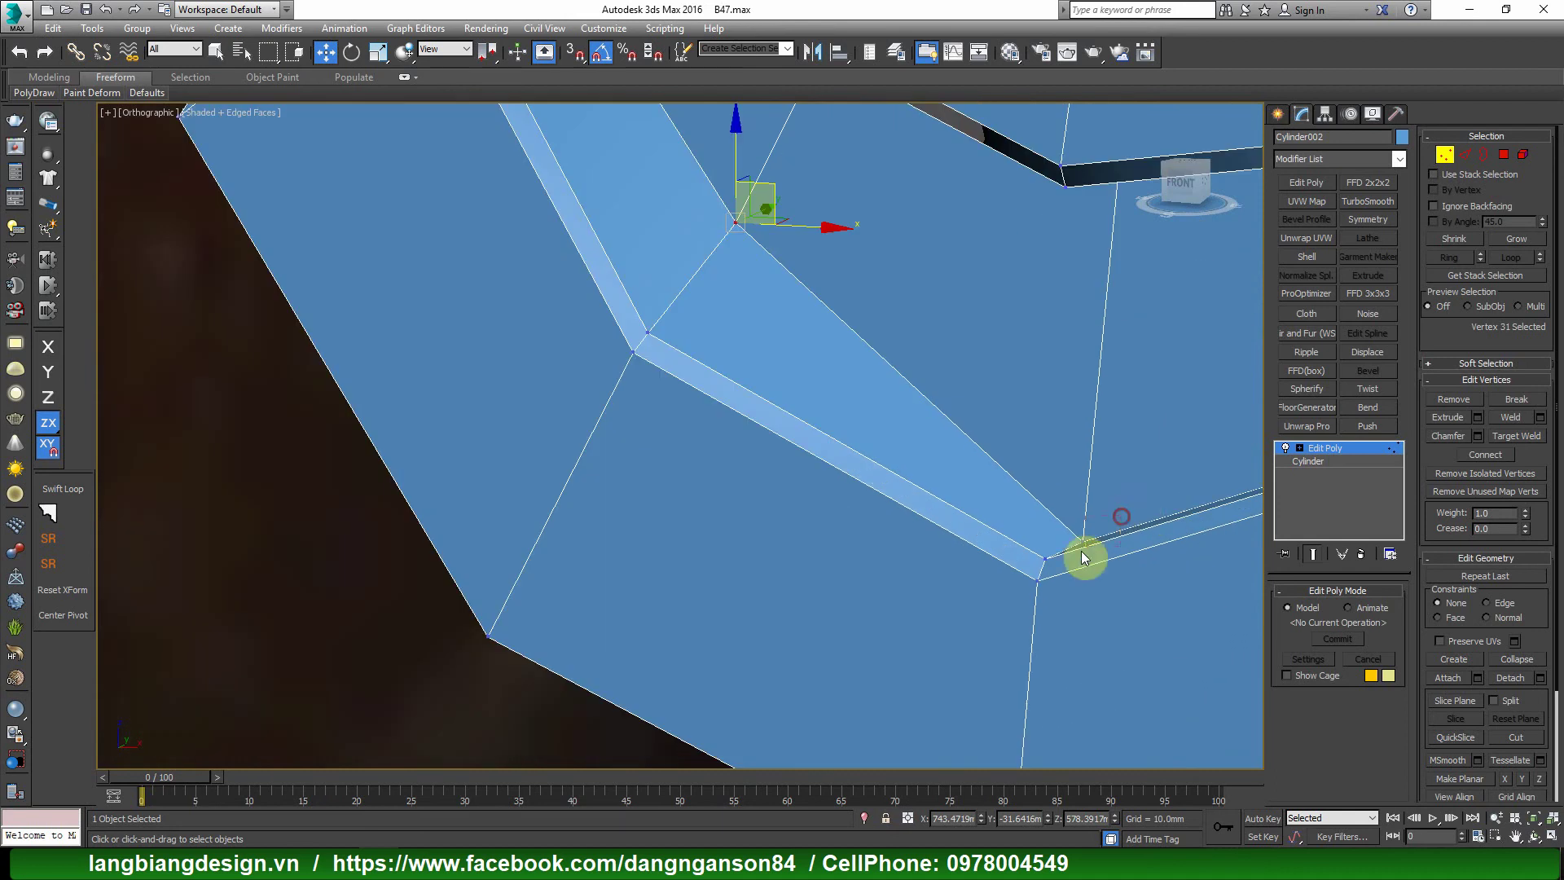
pyautogui.scroll(-3, 1084, 456)
pyautogui.scroll(2, 978, 559)
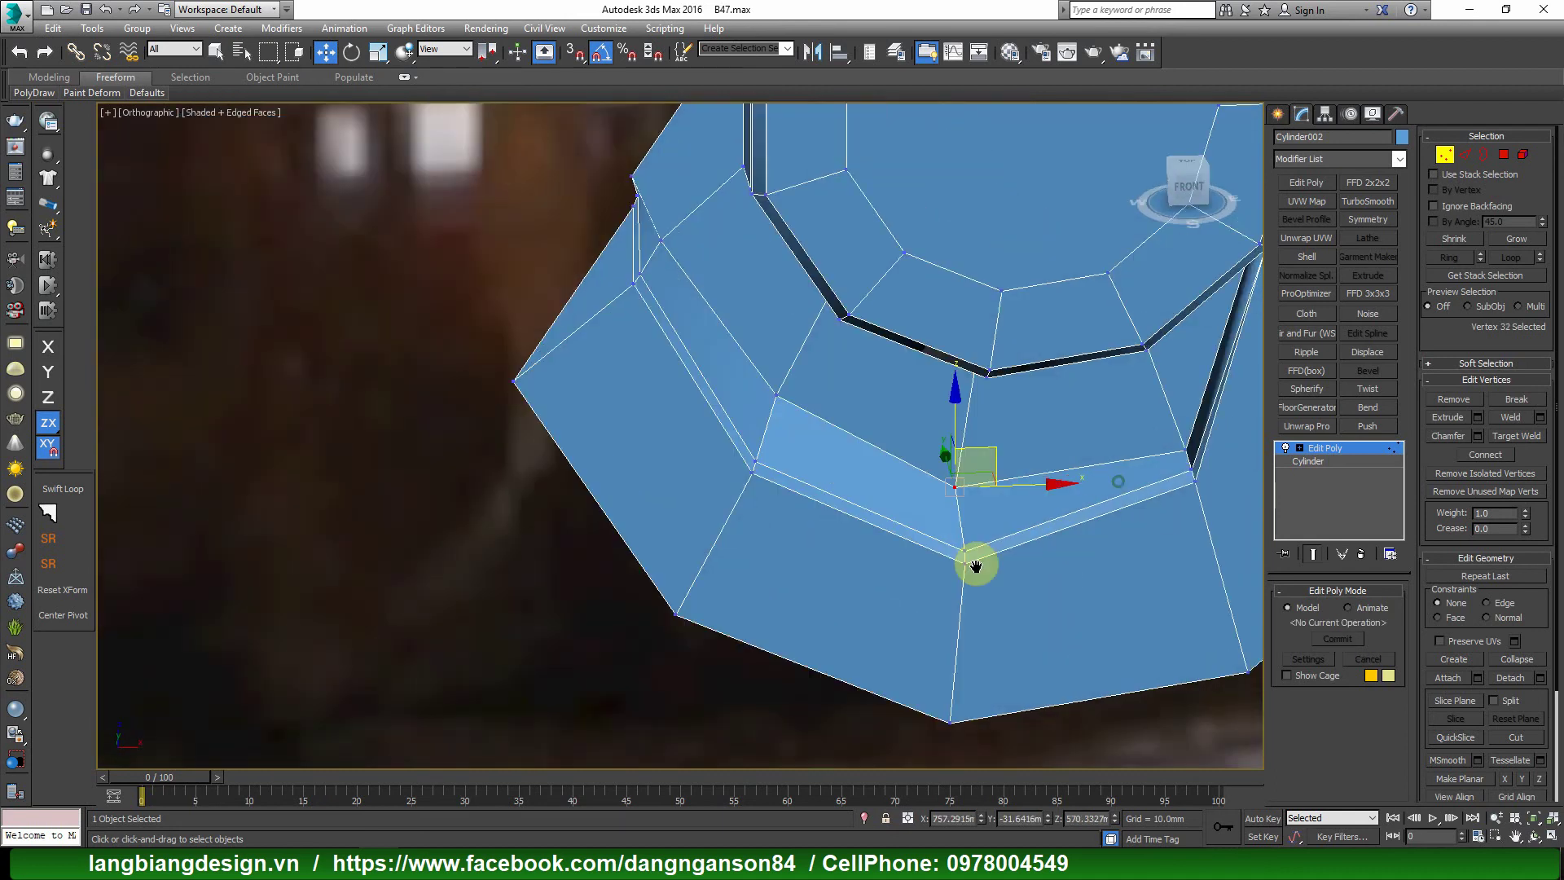
pyautogui.scroll(3, 975, 519)
pyautogui.scroll(-3, 971, 575)
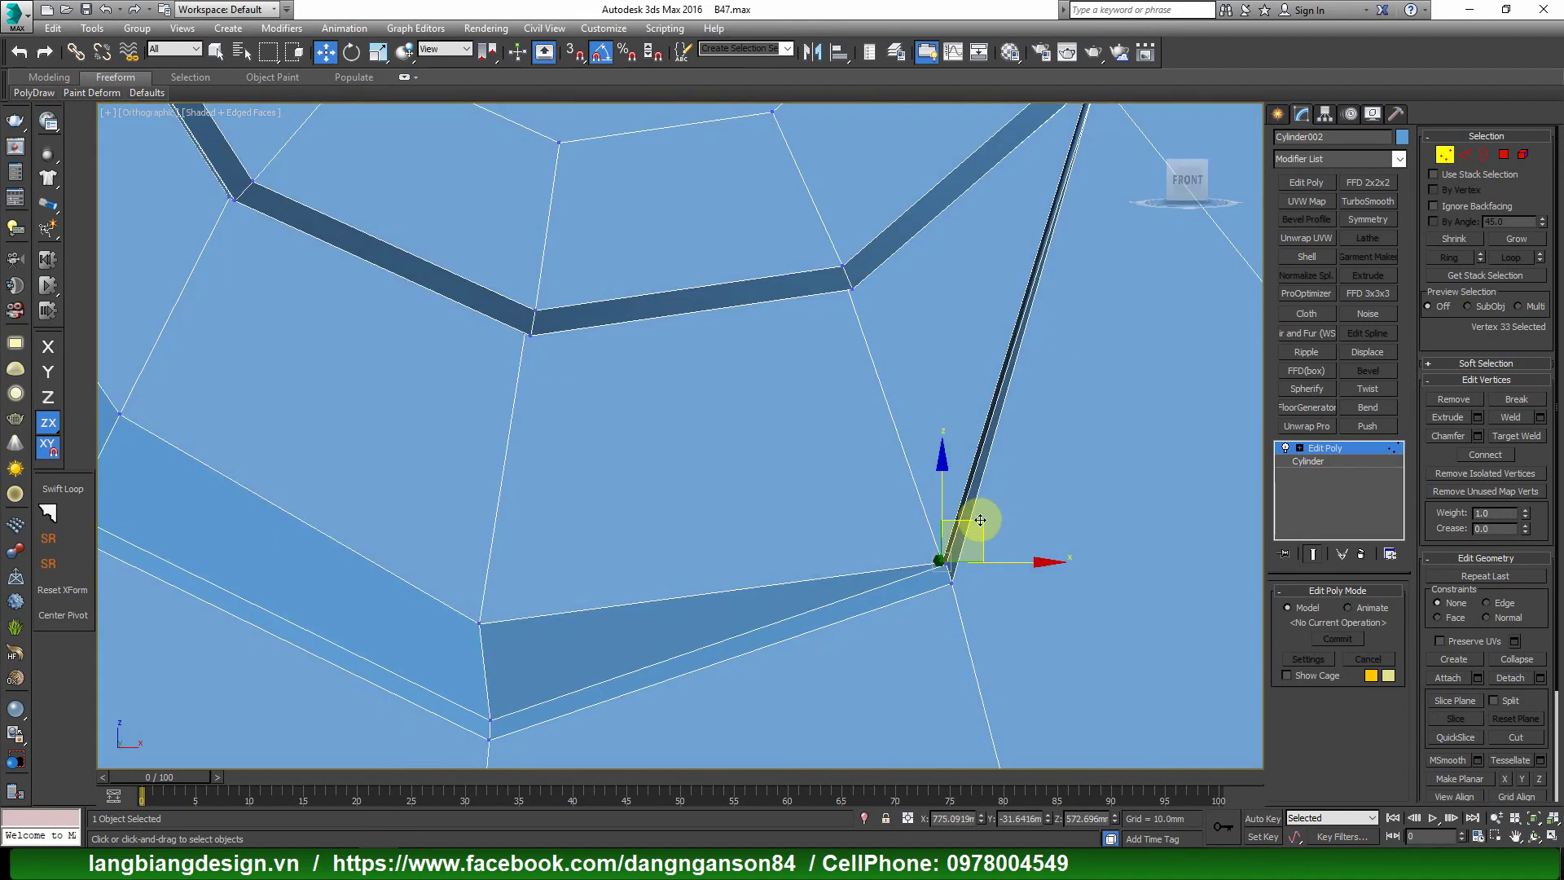
pyautogui.moveTo(974, 534); pyautogui.dragTo(914, 429)
pyautogui.scroll(-2, 1019, 453)
# In the front view, raise the selected vertex upward.
pyautogui.press('f')
pyautogui.scroll(-5, 1019, 453)
pyautogui.scroll(2, 814, 494)
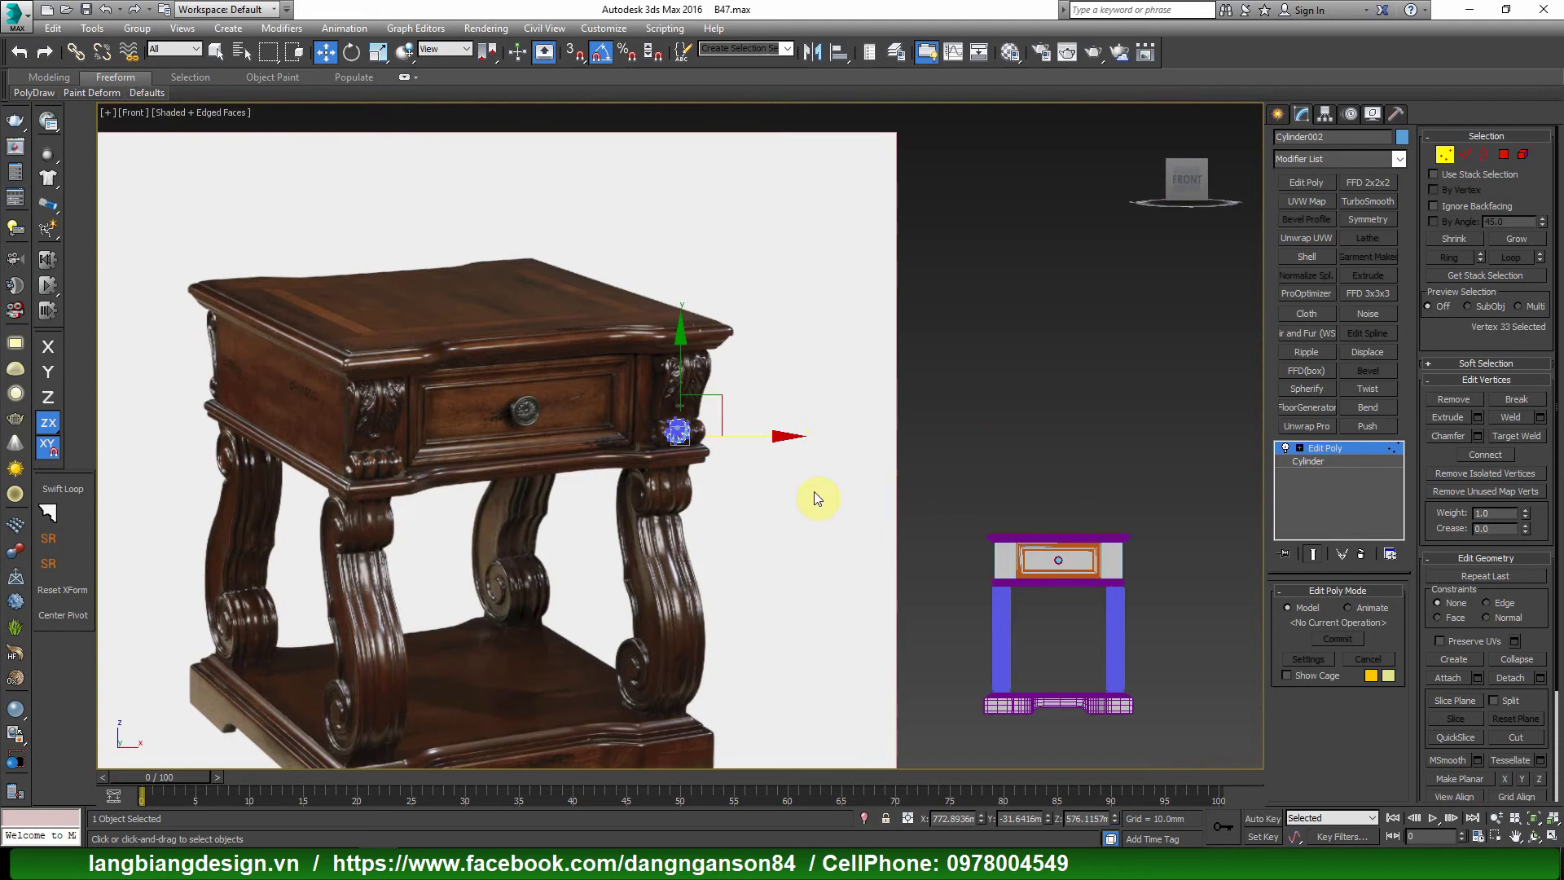
pyautogui.scroll(4, 612, 412)
pyautogui.scroll(3, 761, 388)
pyautogui.scroll(2, 759, 386)
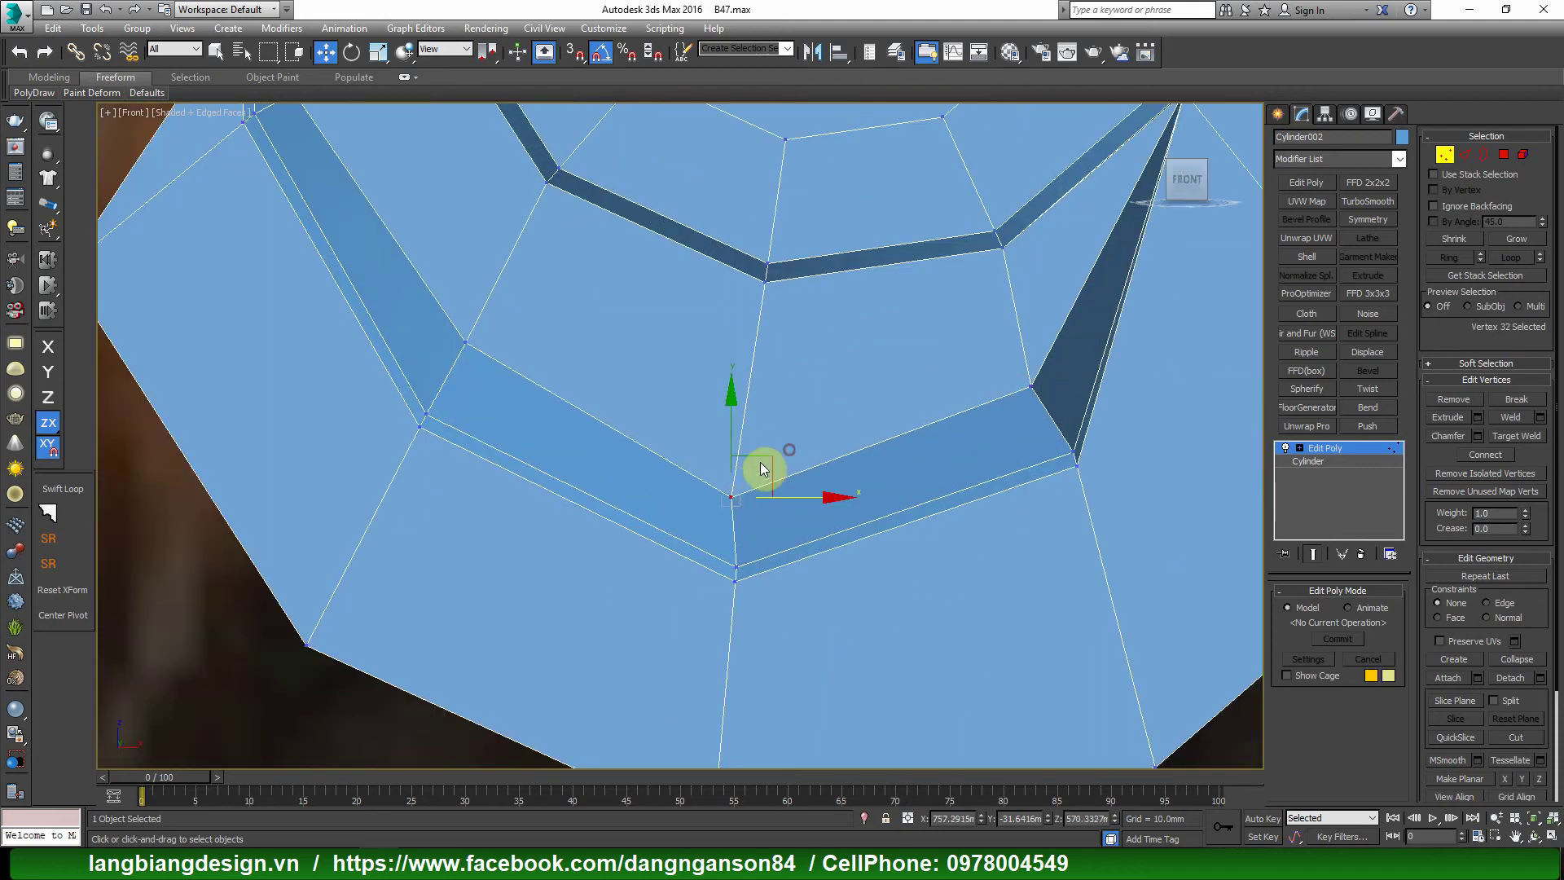
pyautogui.moveTo(763, 468); pyautogui.dragTo(776, 375)
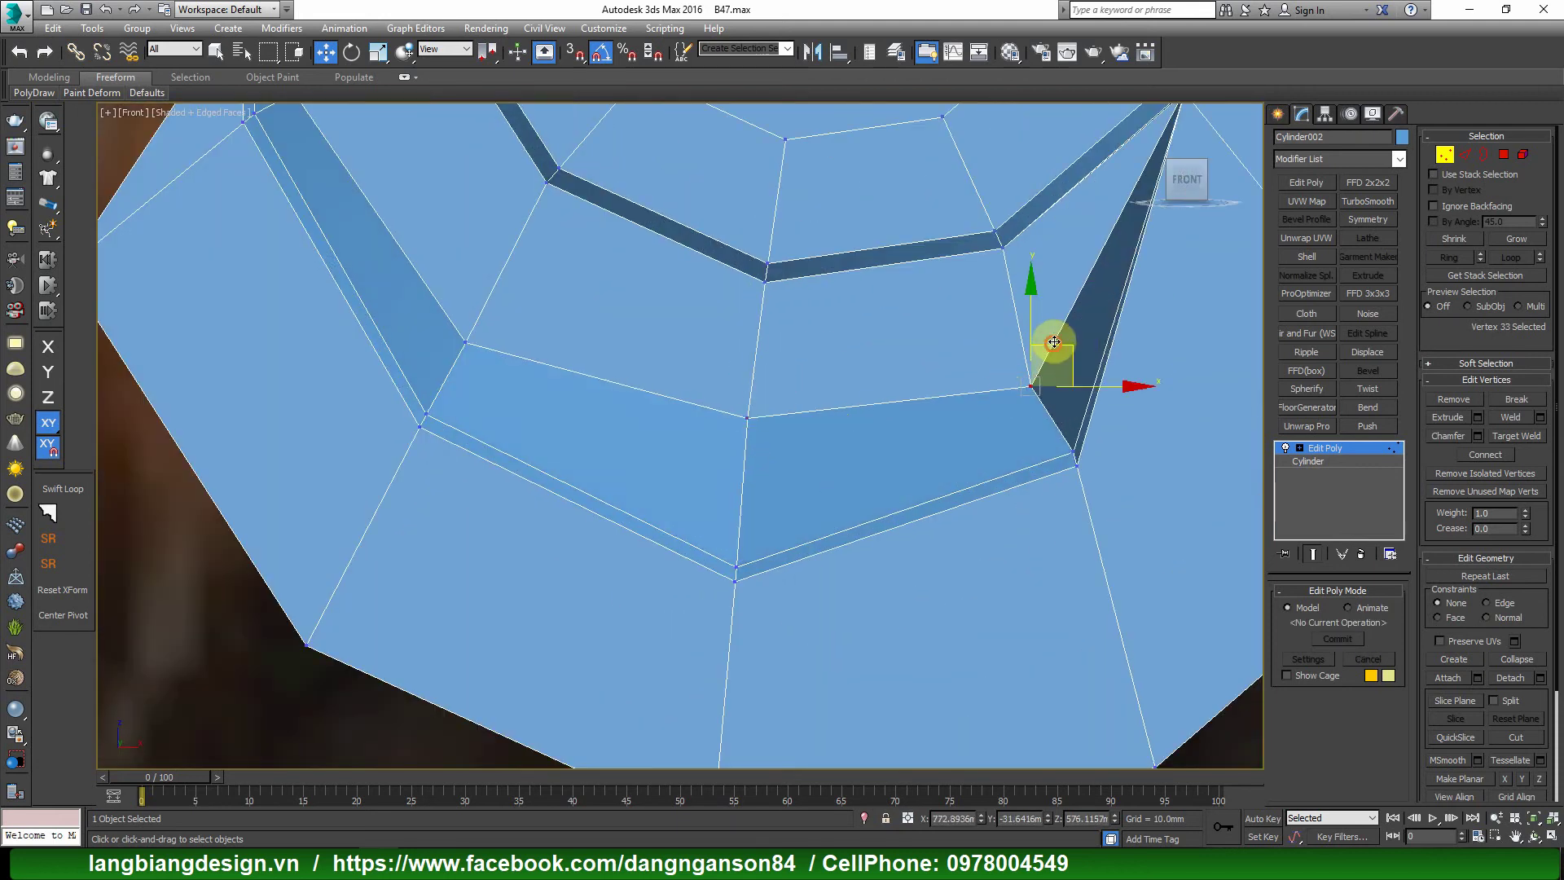
# Nudge the vertex up and right toward the reference outline, checking it from the front.
pyautogui.moveTo(873, 373); pyautogui.dragTo(1016, 540, button='middle')
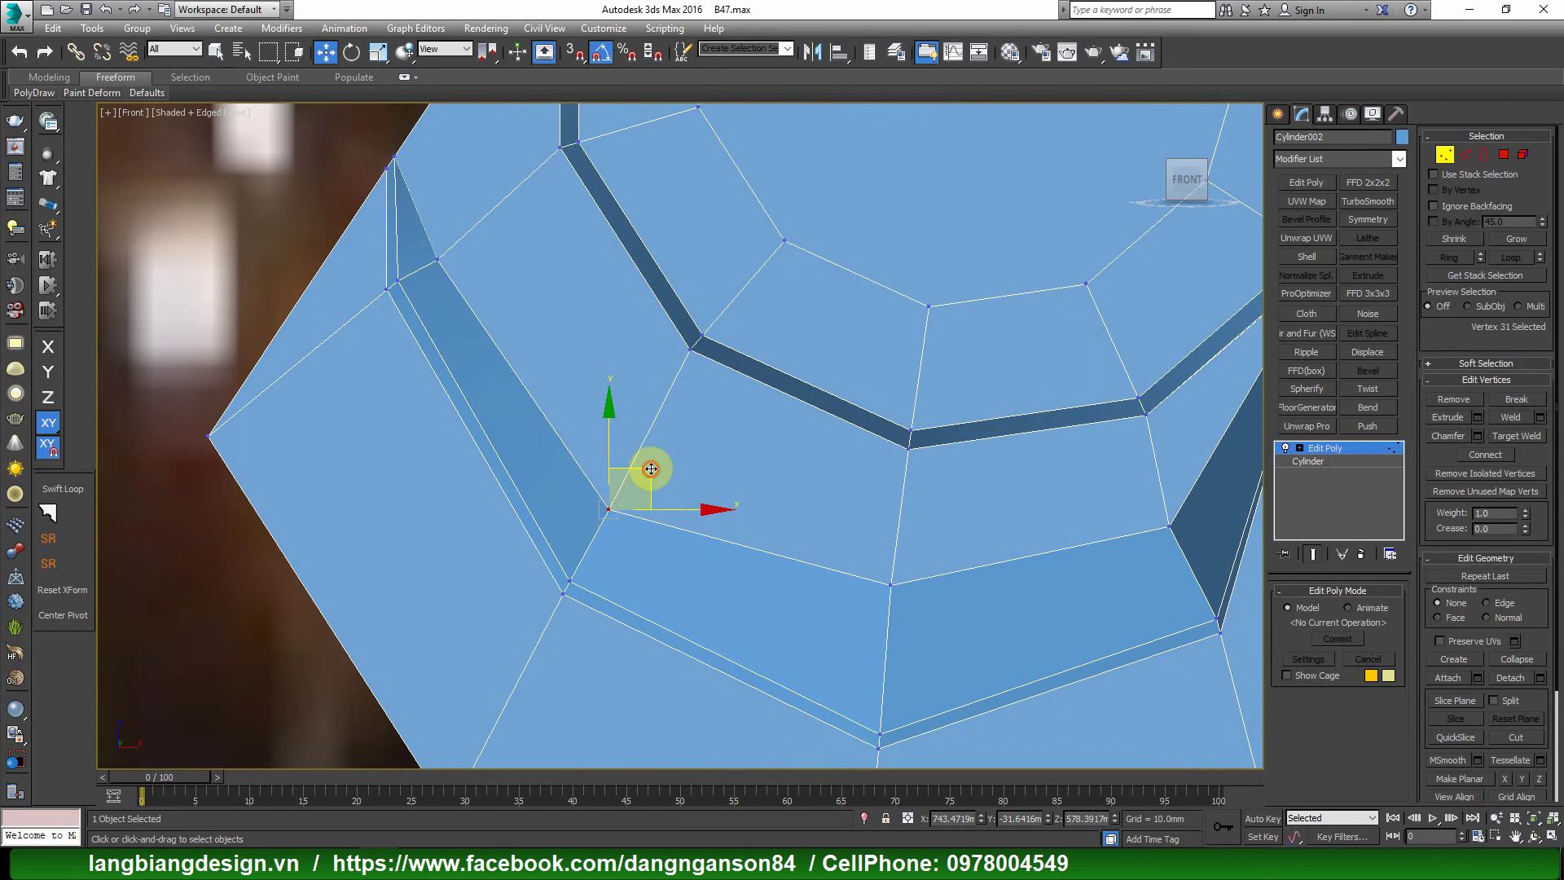
pyautogui.moveTo(650, 468); pyautogui.dragTo(662, 443)
pyautogui.scroll(2, 441, 270)
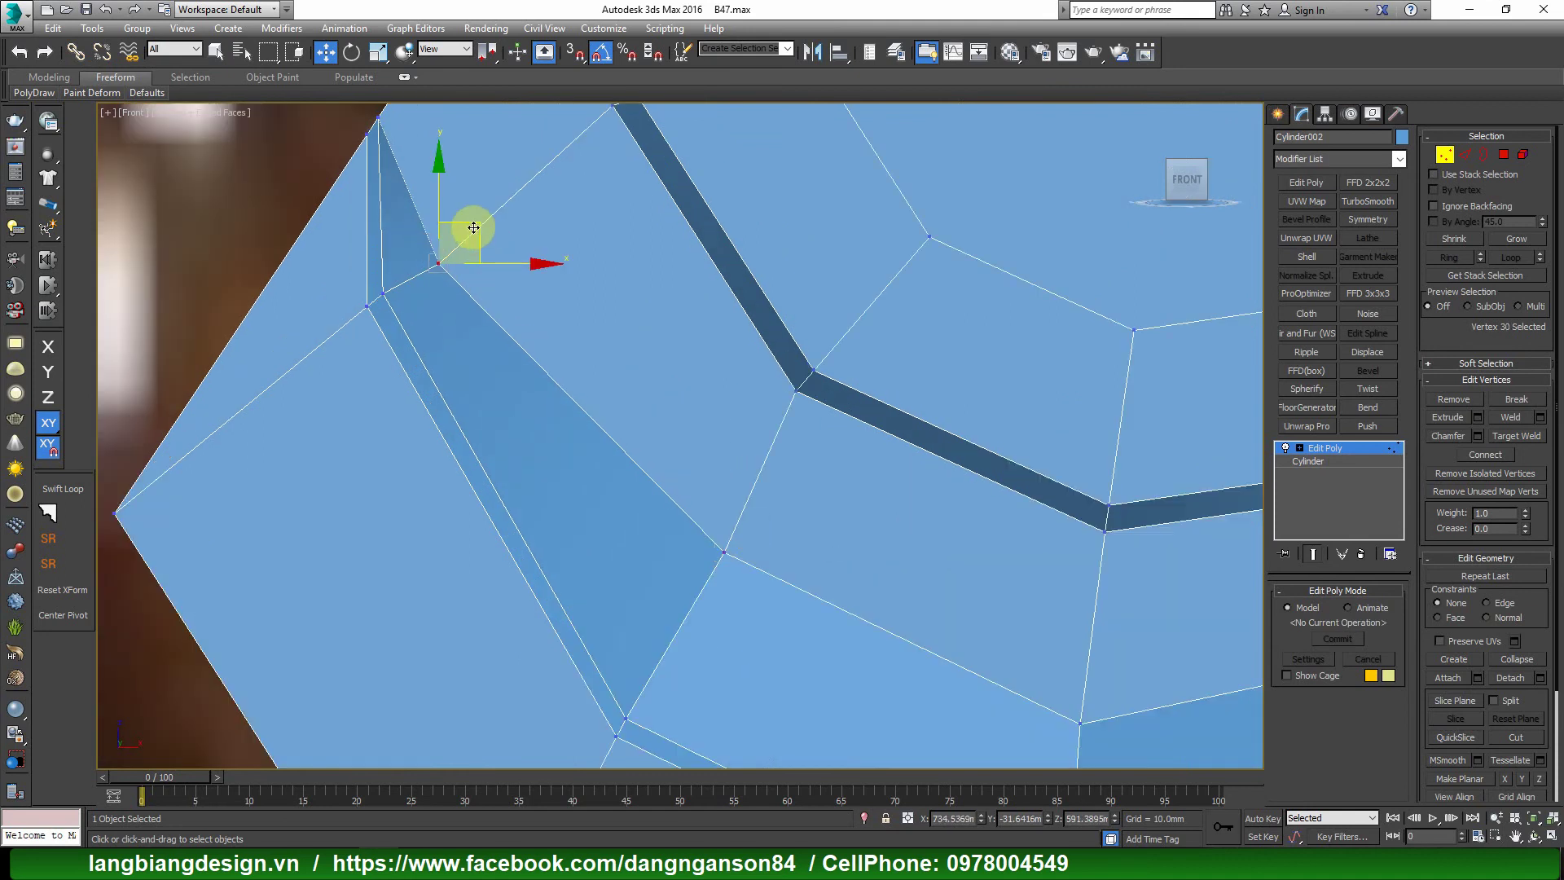
pyautogui.moveTo(473, 227); pyautogui.dragTo(526, 185)
pyautogui.moveTo(531, 219)
pyautogui.keyDown('alt'); pyautogui.mouseDown(button='middle')
pyautogui.moveTo(523, 261)
pyautogui.moveTo(467, 171)
pyautogui.mouseUp(button='middle'); pyautogui.keyUp('alt')
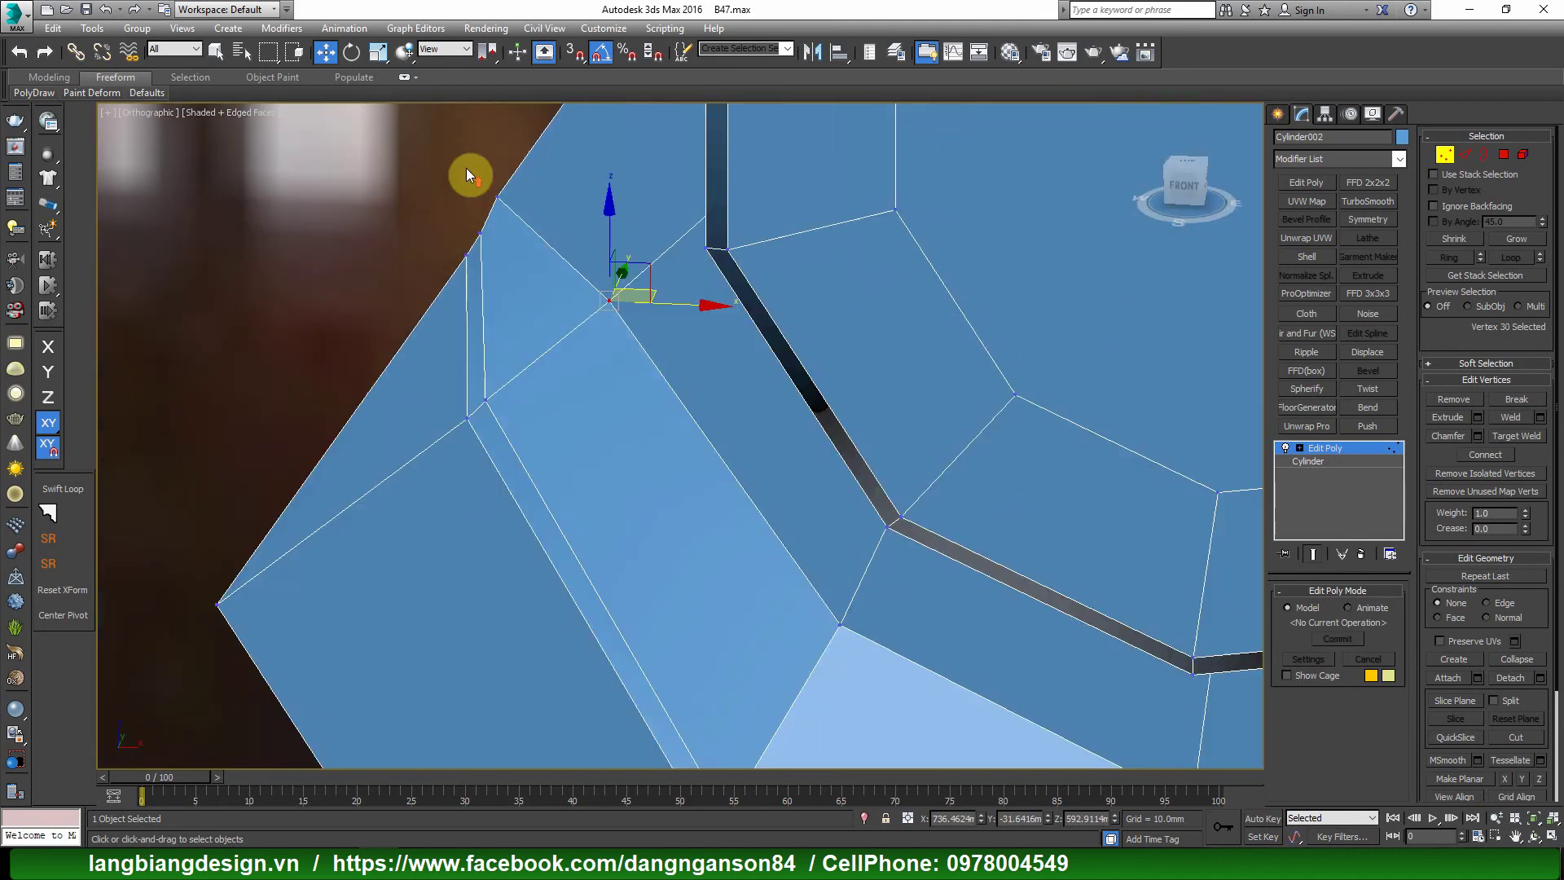
pyautogui.moveTo(541, 220); pyautogui.dragTo(570, 179, button='middle')
pyautogui.press('f')
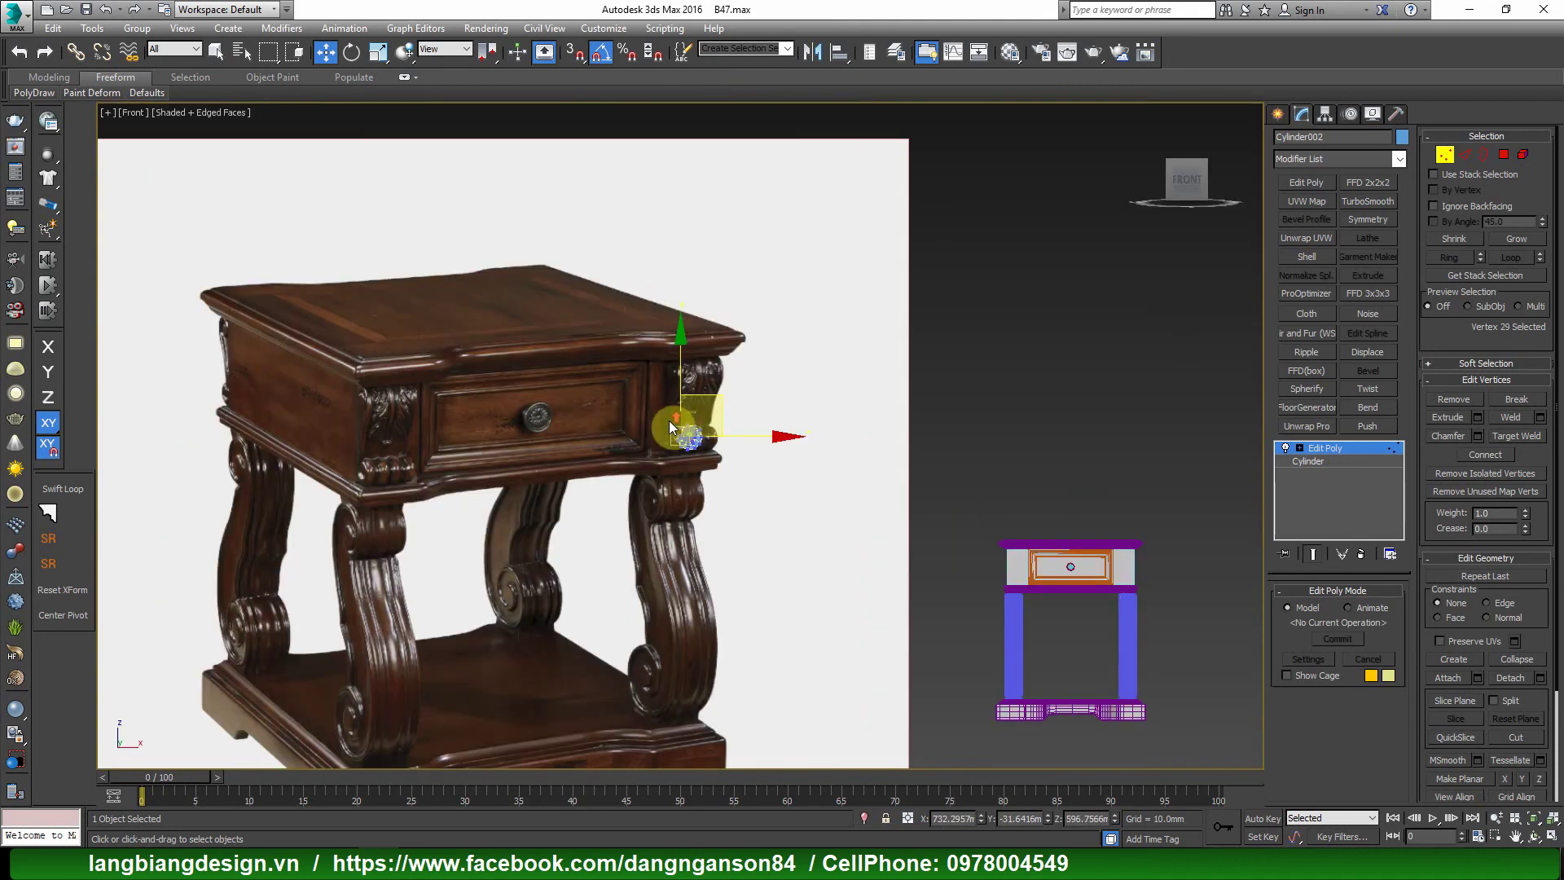
pyautogui.press('z')
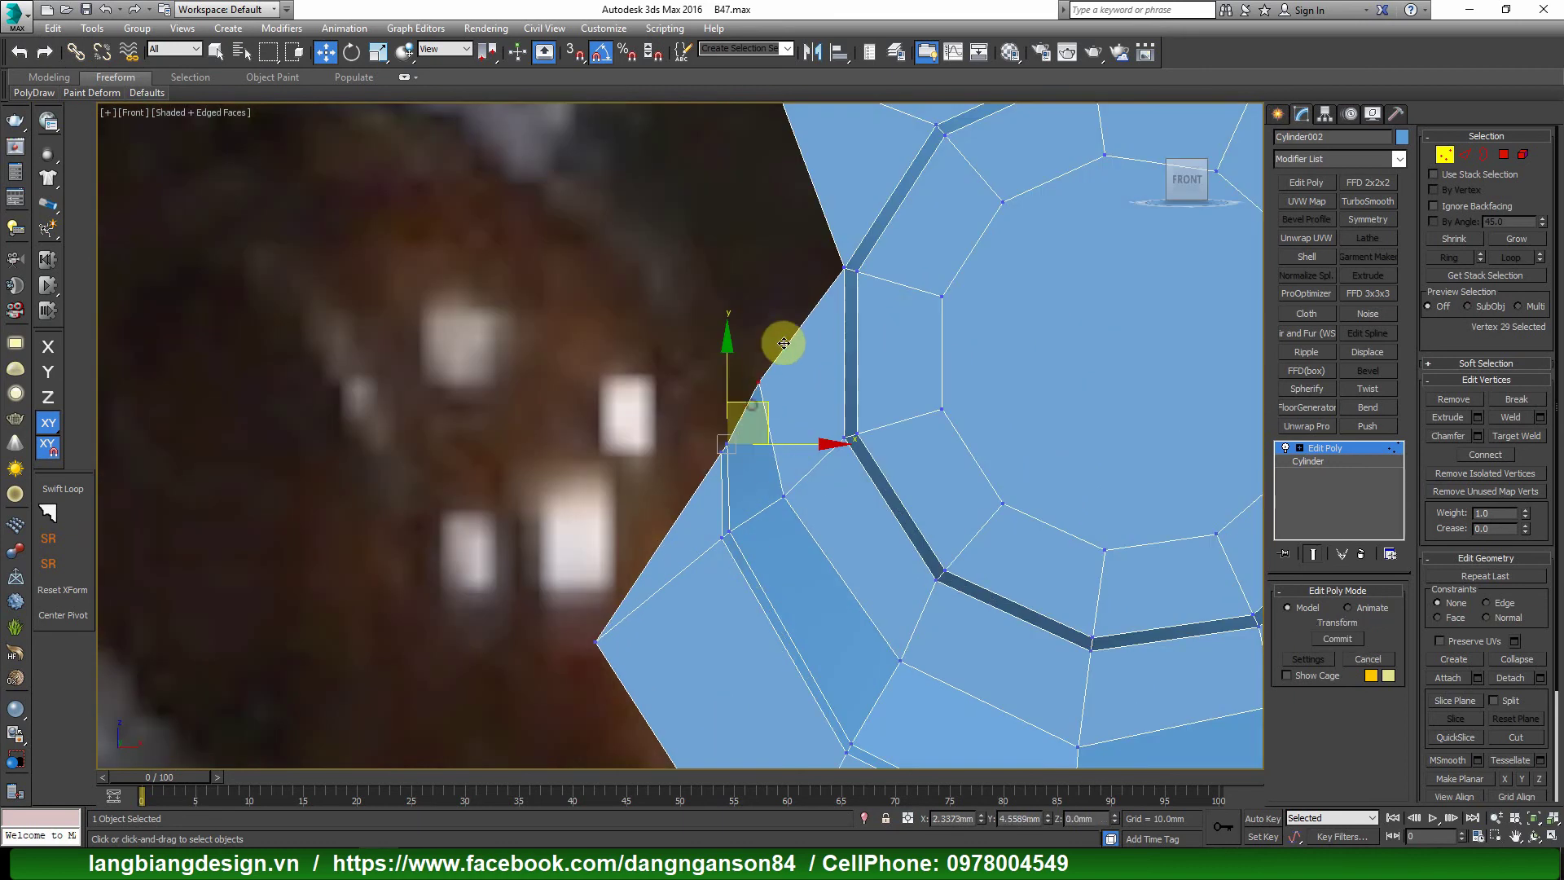
pyautogui.scroll(-5, 783, 343)
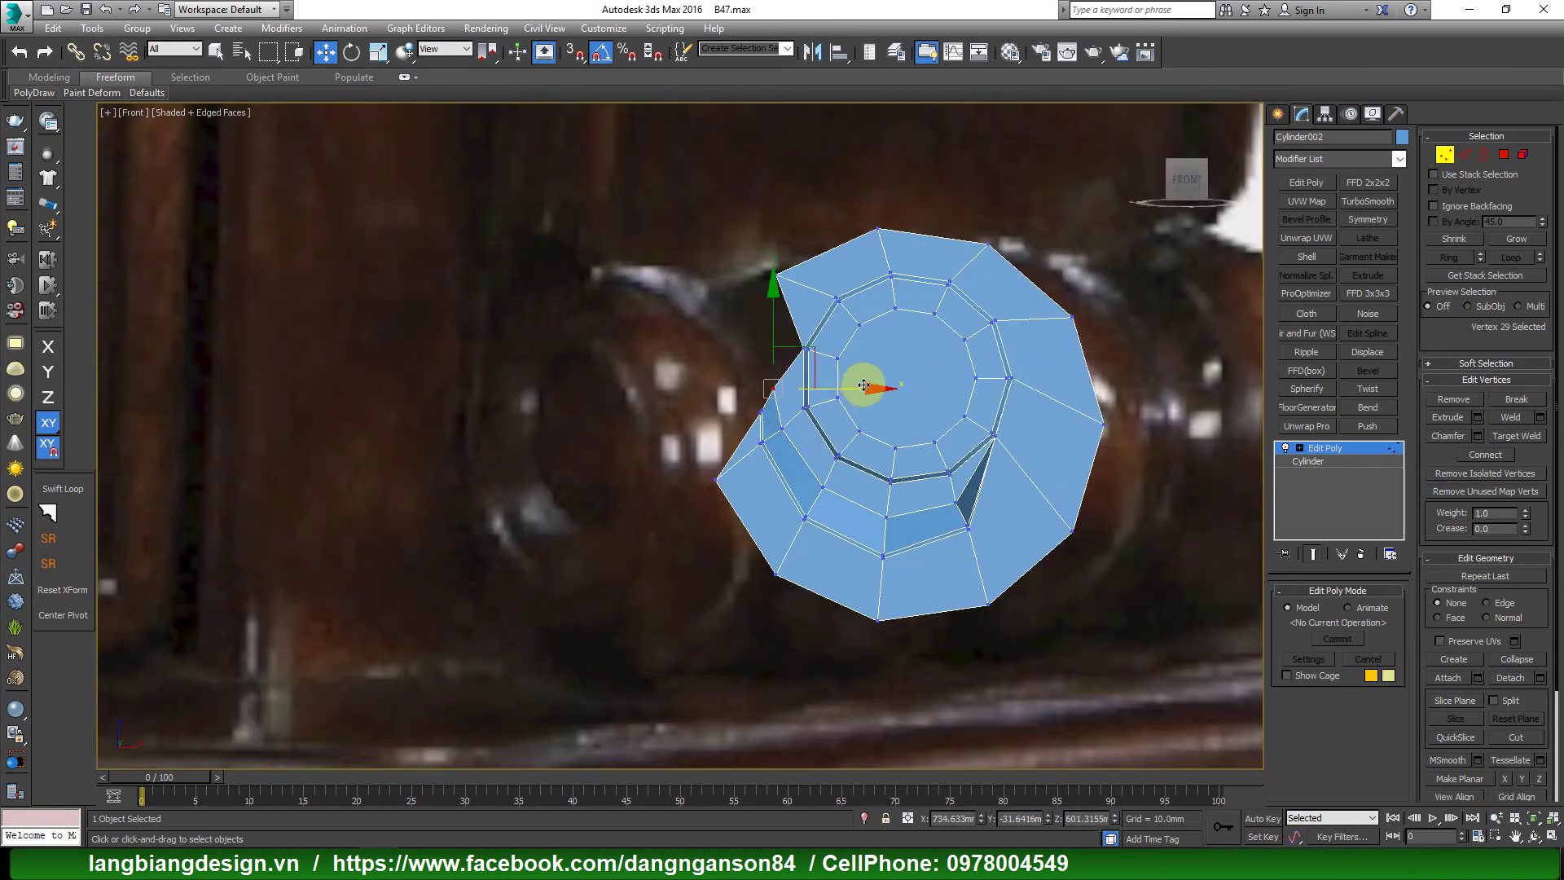
pyautogui.keyDown('alt'); pyautogui.moveTo(776, 411); pyautogui.dragTo(786, 385, button='middle'); pyautogui.keyUp('alt')
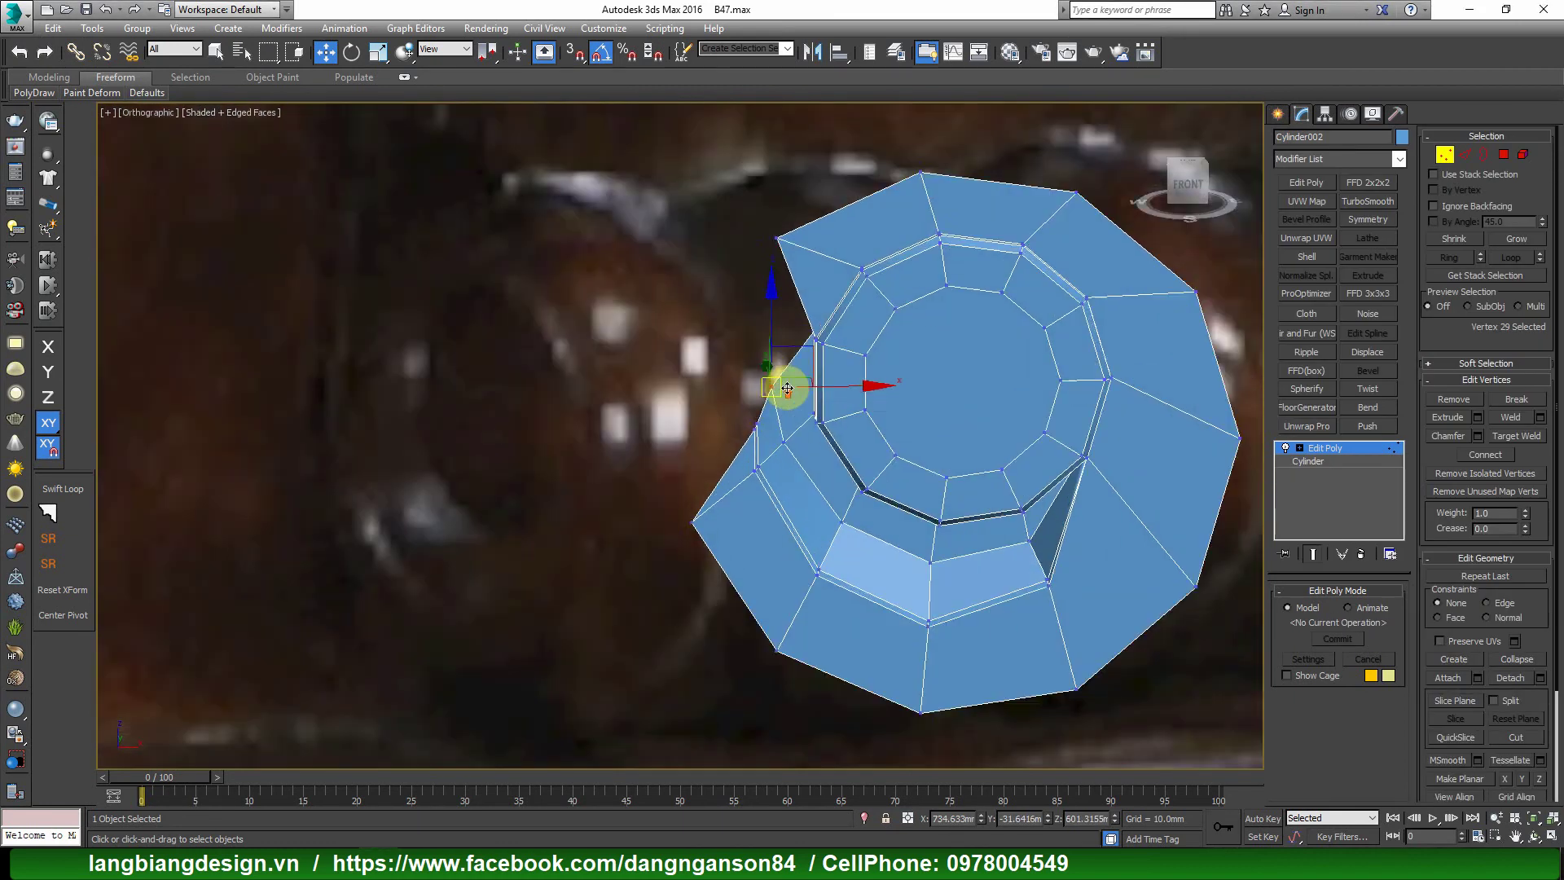
pyautogui.click(1367, 201)
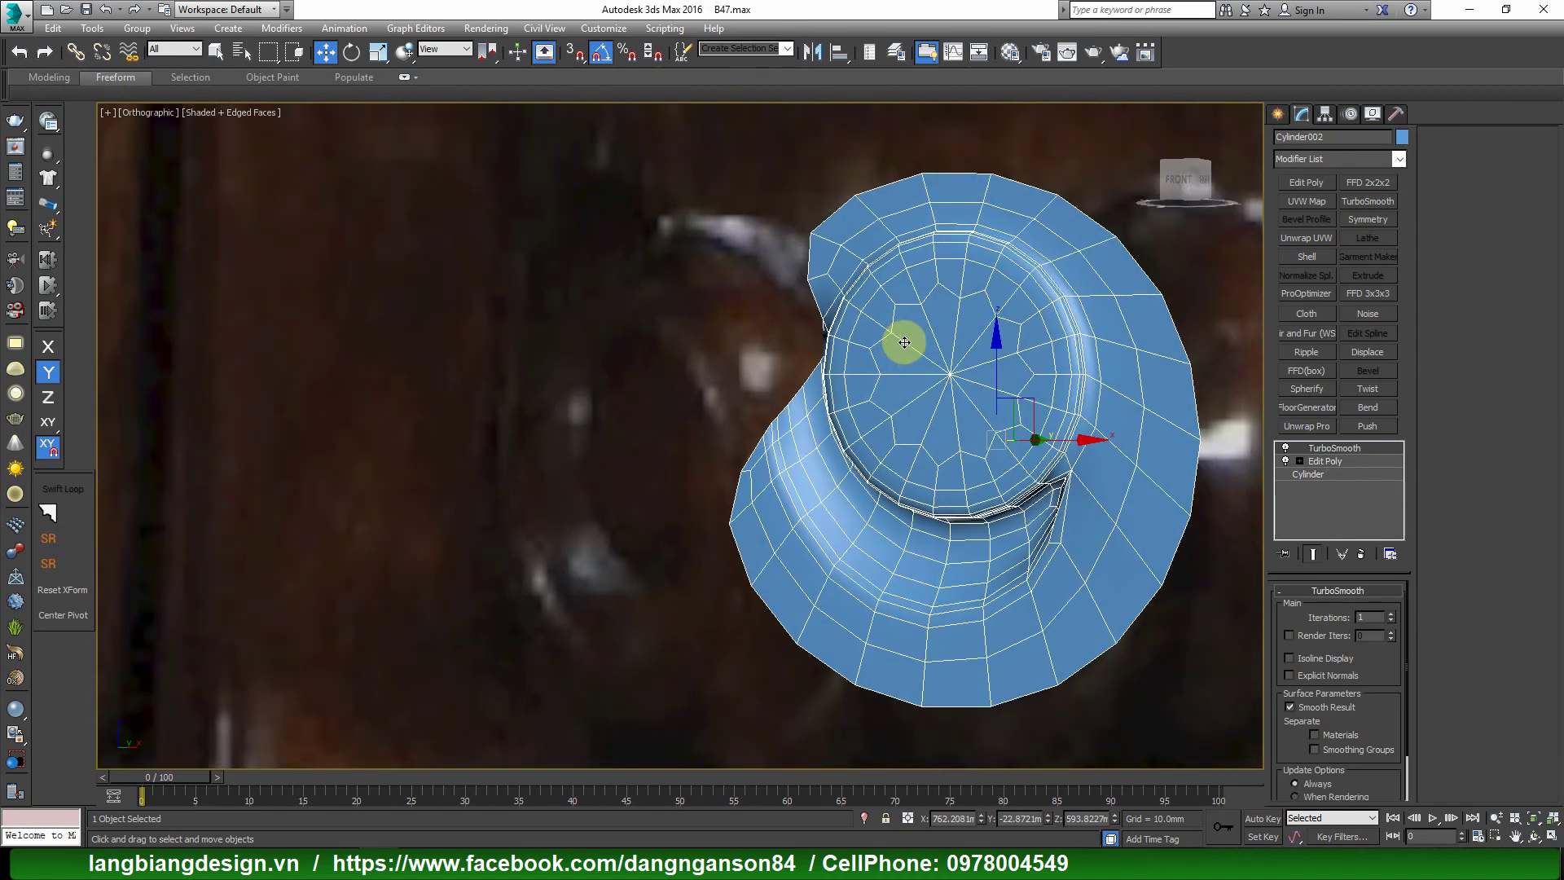
pyautogui.press('F4')
pyautogui.moveTo(906, 355)
pyautogui.keyDown('alt'); pyautogui.mouseDown(button='middle')
pyautogui.moveTo(1040, 387)
pyautogui.moveTo(1008, 399)
pyautogui.moveTo(1019, 353)
pyautogui.moveTo(1084, 428)
pyautogui.mouseUp(button='middle'); pyautogui.keyUp('alt')
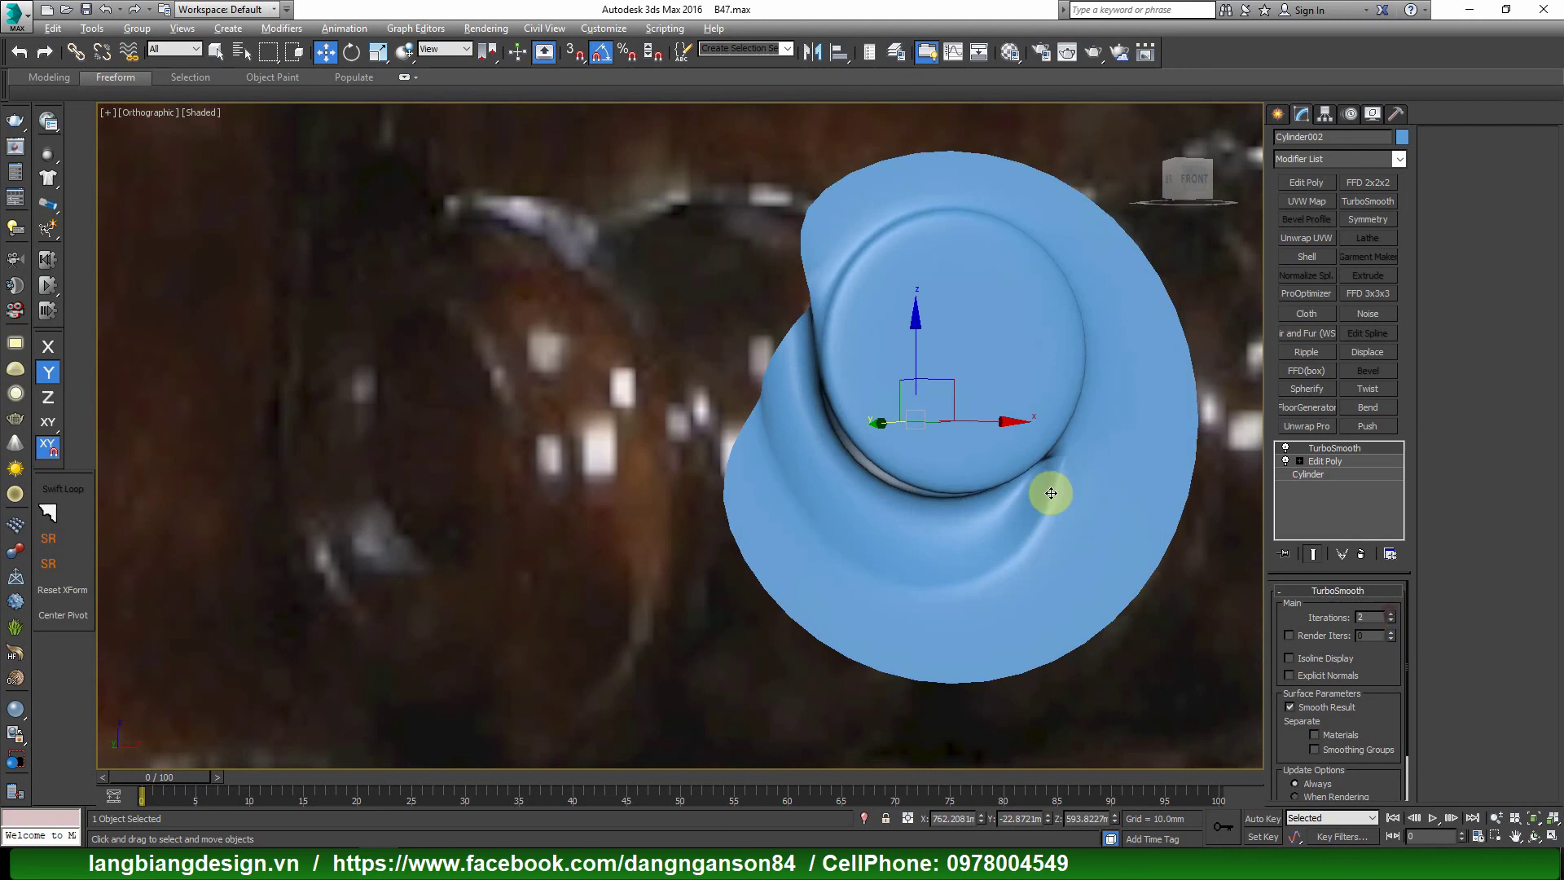
pyautogui.moveTo(1051, 493)
pyautogui.keyDown('alt'); pyautogui.mouseDown(button='middle')
pyautogui.moveTo(1034, 429)
pyautogui.moveTo(975, 493)
pyautogui.moveTo(1005, 494)
pyautogui.mouseUp(button='middle'); pyautogui.keyUp('alt')
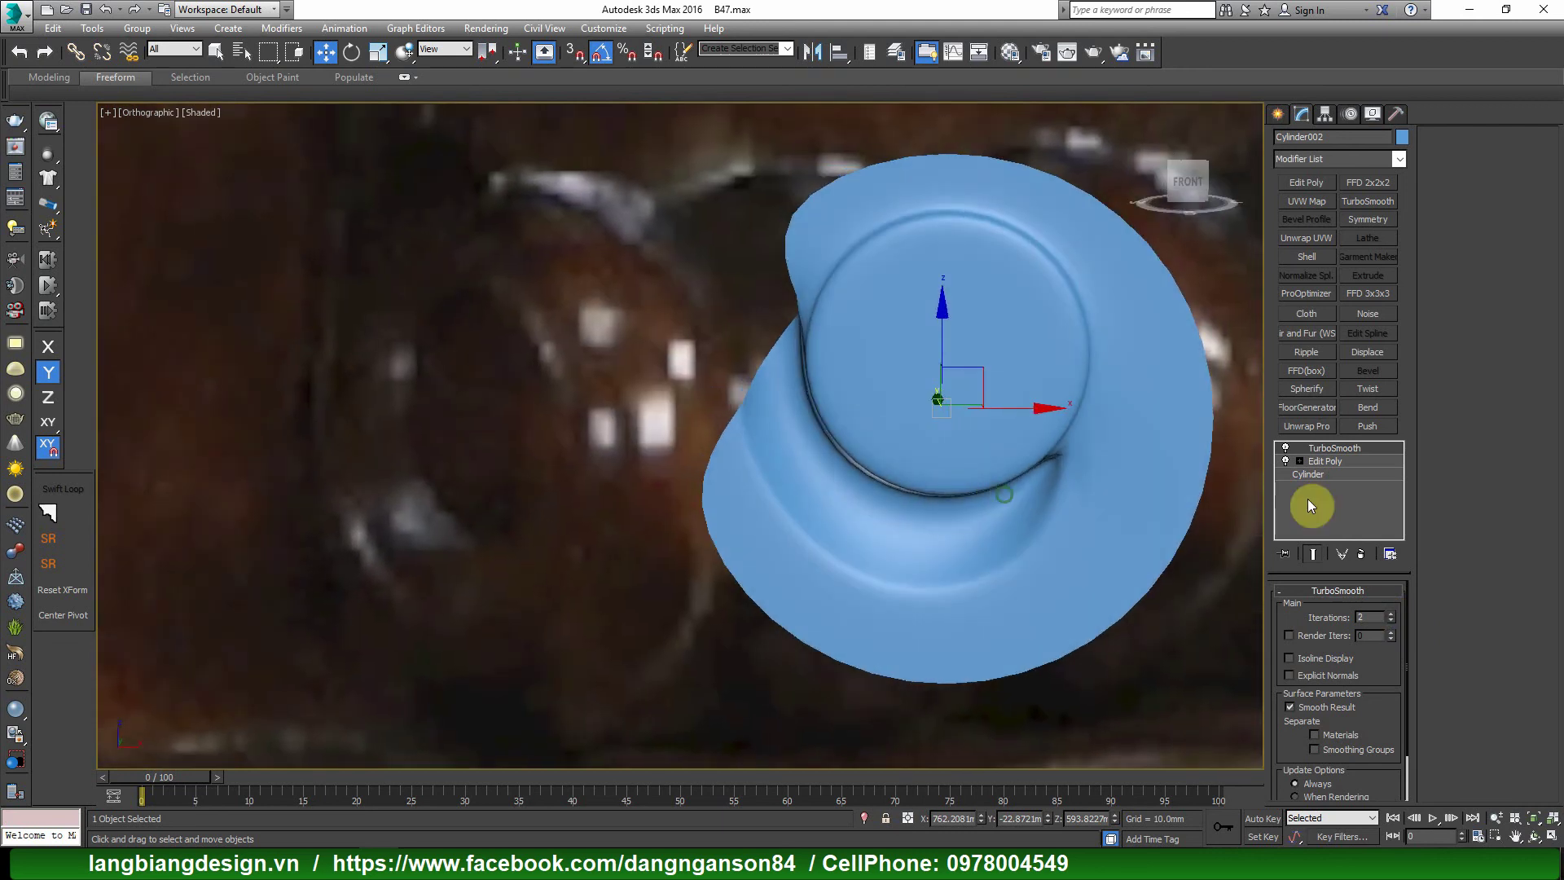
pyautogui.click(1362, 556)
pyautogui.press('F4')
pyautogui.moveTo(932, 384)
pyautogui.keyDown('alt'); pyautogui.mouseDown(button='middle')
pyautogui.moveTo(1008, 415)
pyautogui.moveTo(1030, 405)
pyautogui.moveTo(914, 399)
pyautogui.moveTo(956, 401)
pyautogui.moveTo(932, 313)
pyautogui.mouseUp(button='middle'); pyautogui.keyUp('alt')
# Select an edge along the step's rim, viewing the cylinder from above front.
pyautogui.scroll(3, 949, 394)
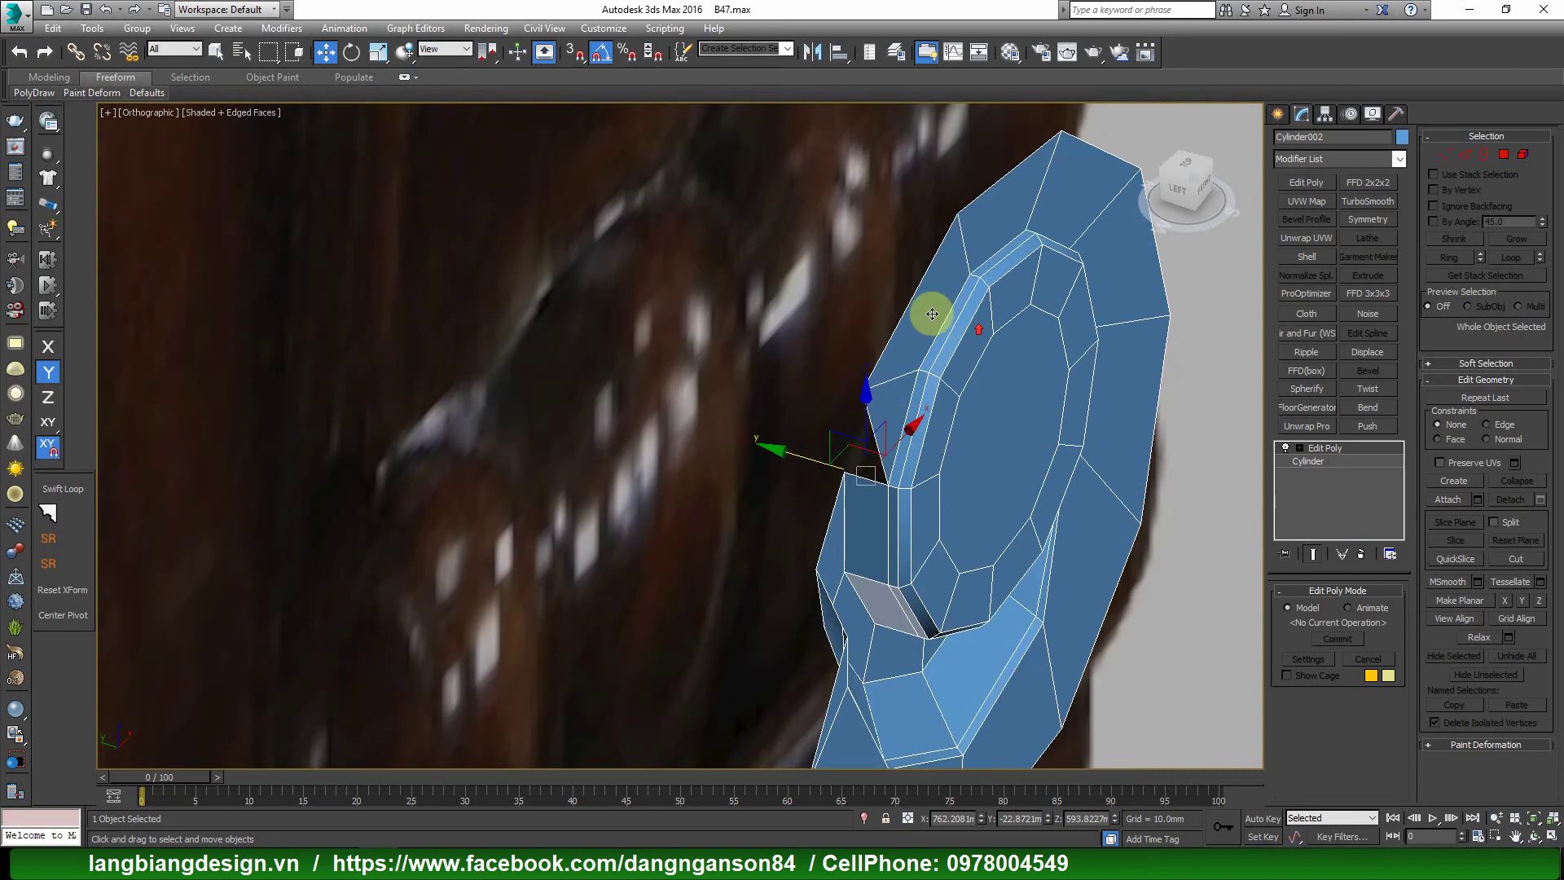
pyautogui.press('3')
pyautogui.press('2')
pyautogui.click(917, 292)
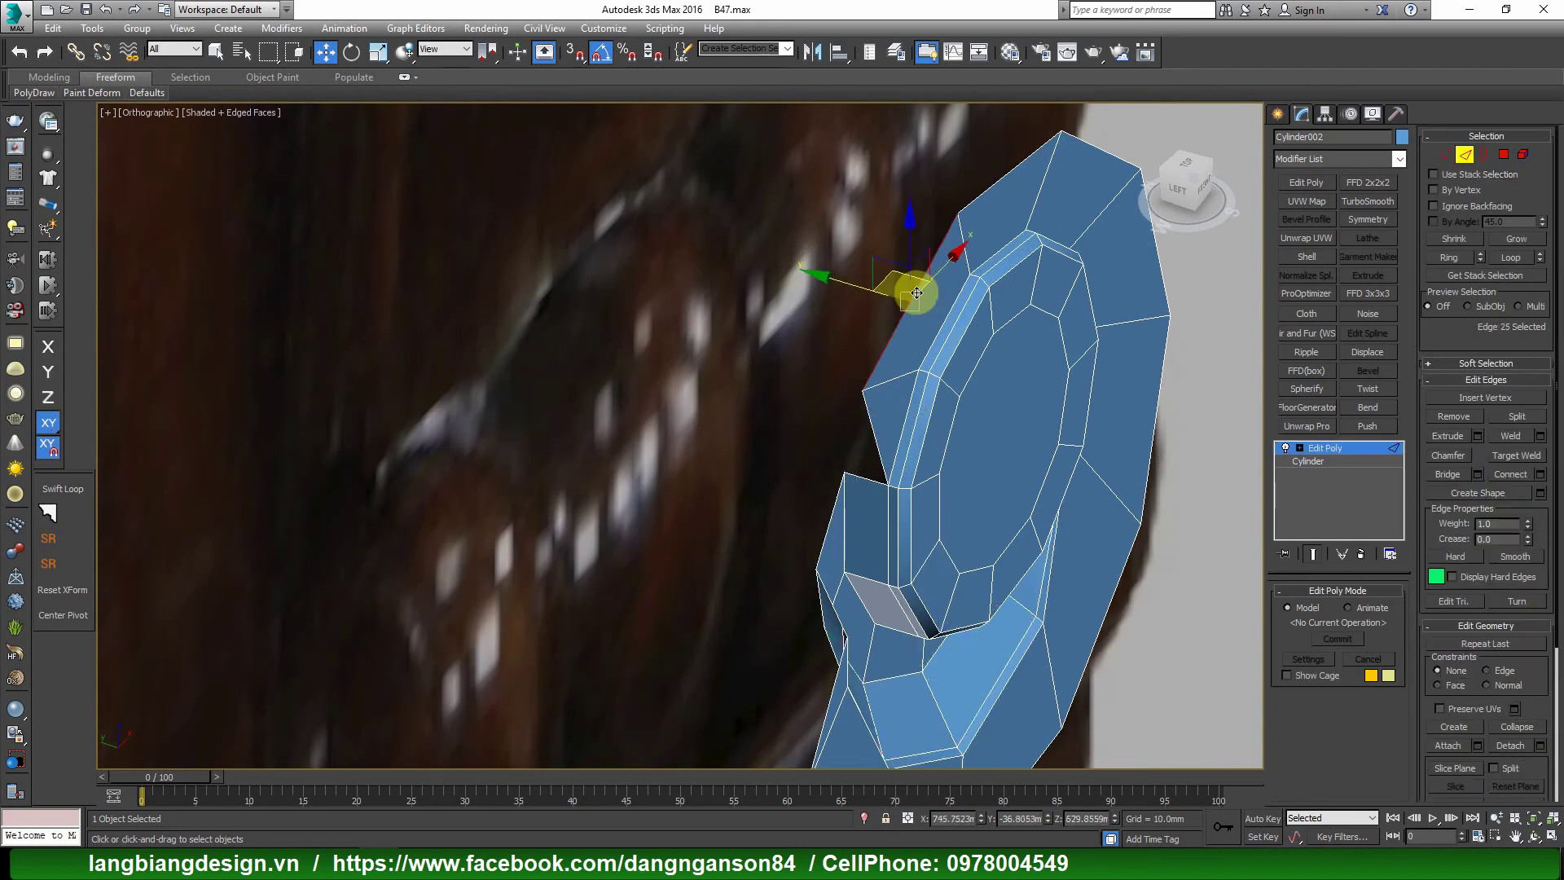
pyautogui.scroll(-5, 971, 312)
pyautogui.keyDown('alt'); pyautogui.moveTo(970, 311); pyautogui.dragTo(915, 350, button='middle'); pyautogui.keyUp('alt')
pyautogui.scroll(6, 880, 407)
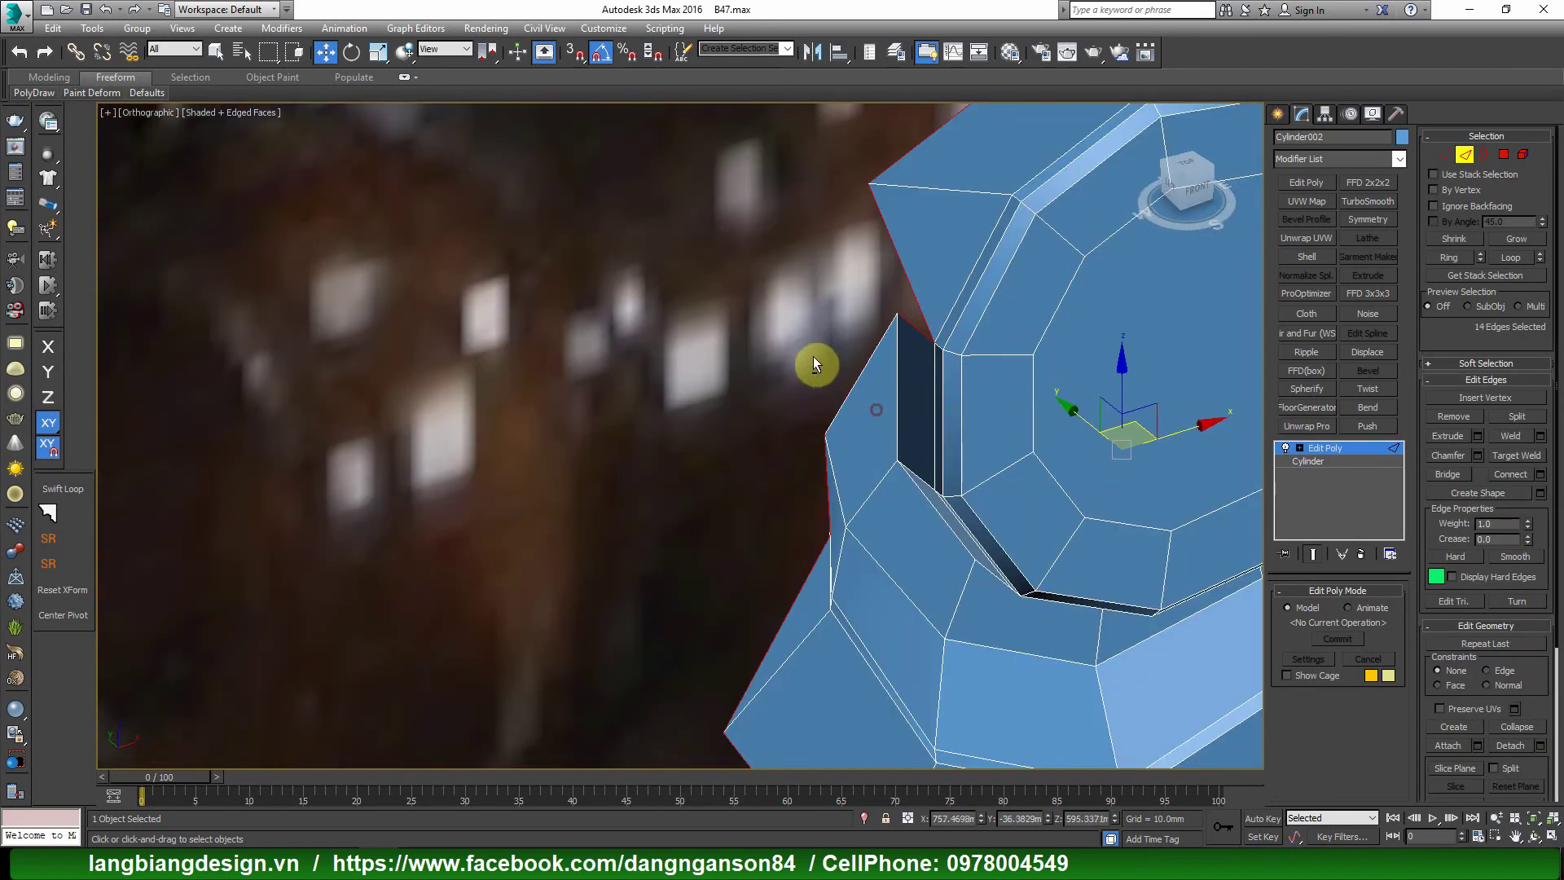
pyautogui.scroll(3, 908, 301)
pyautogui.scroll(-3, 901, 322)
pyautogui.scroll(4, 868, 417)
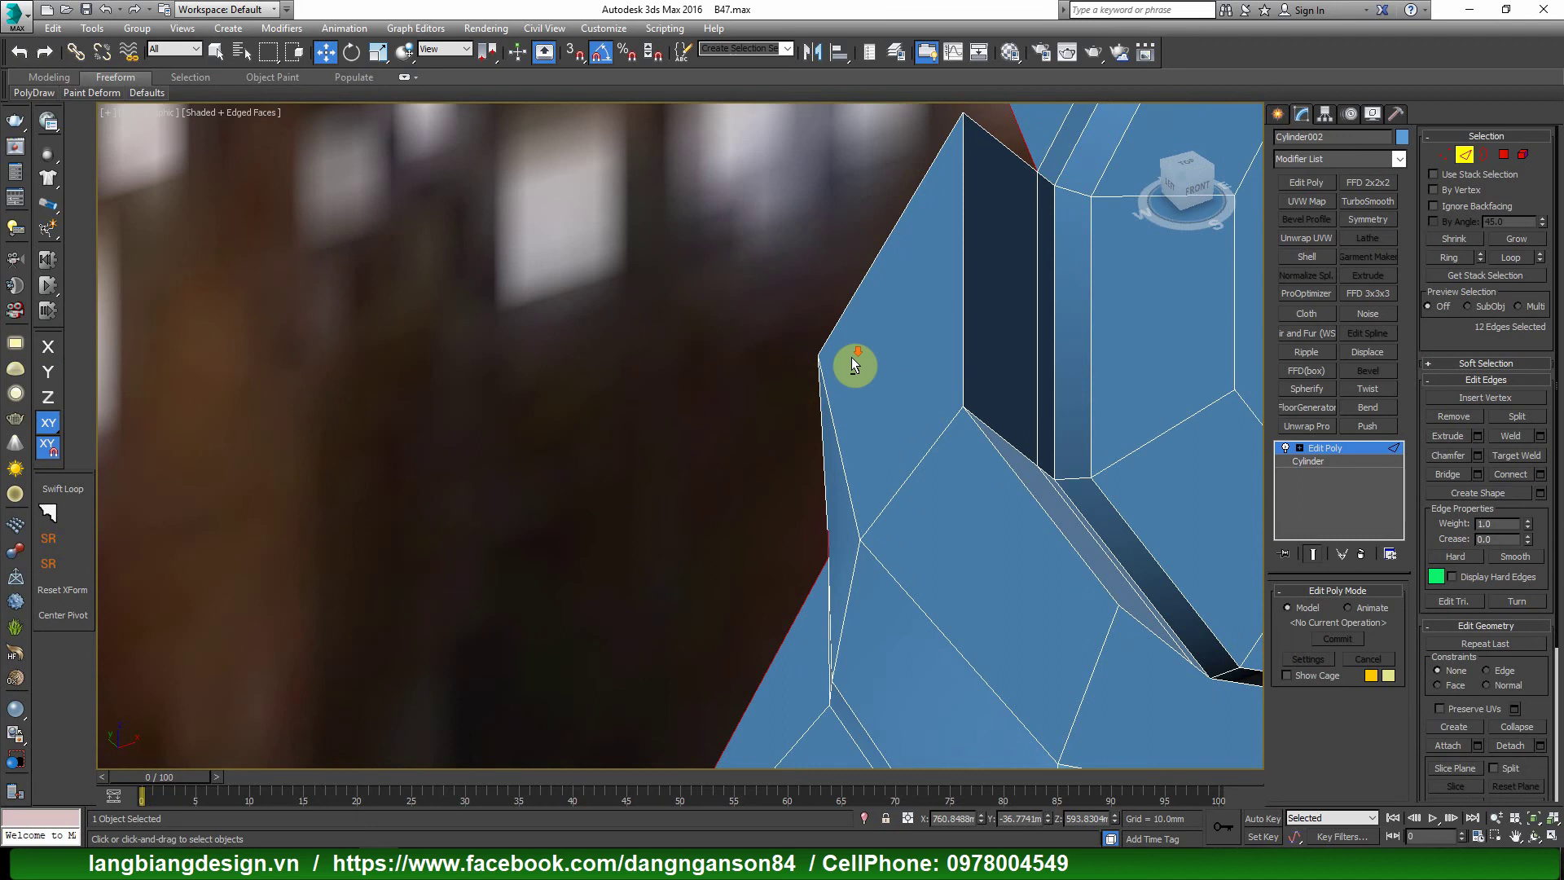
pyautogui.scroll(-3, 852, 357)
# Merge the two selected vertices near the cylinder's top into one.
pyautogui.keyDown('alt'); pyautogui.moveTo(827, 403); pyautogui.dragTo(820, 414, button='middle'); pyautogui.keyUp('alt')
pyautogui.scroll(2, 818, 417)
pyautogui.scroll(2, 799, 381)
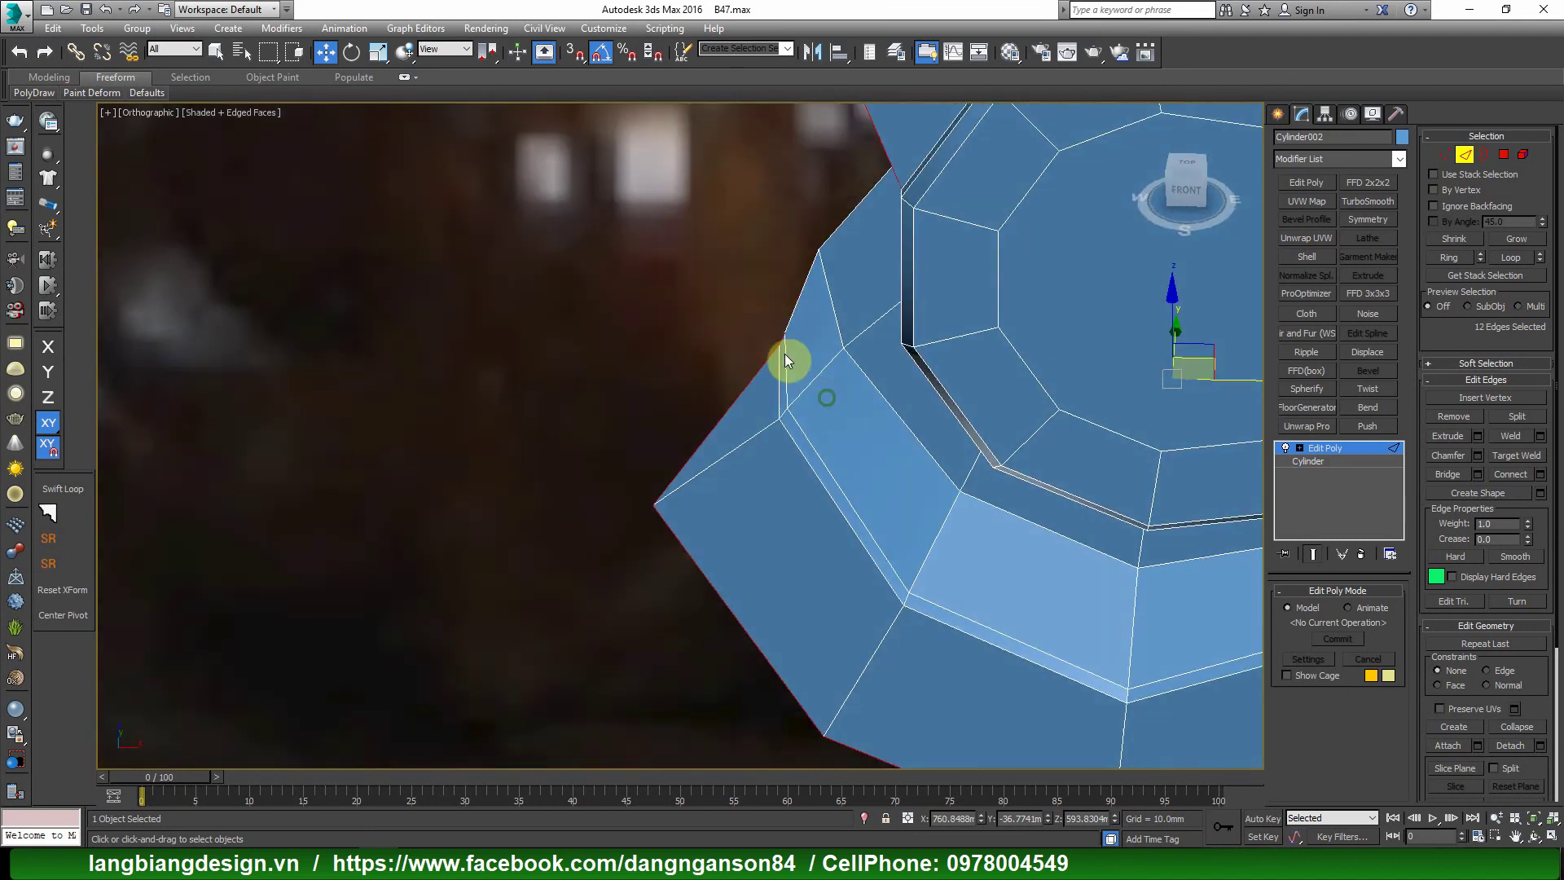
pyautogui.scroll(-4, 784, 358)
pyautogui.scroll(4, 774, 342)
pyautogui.press('1')
pyautogui.rightClick(896, 371)
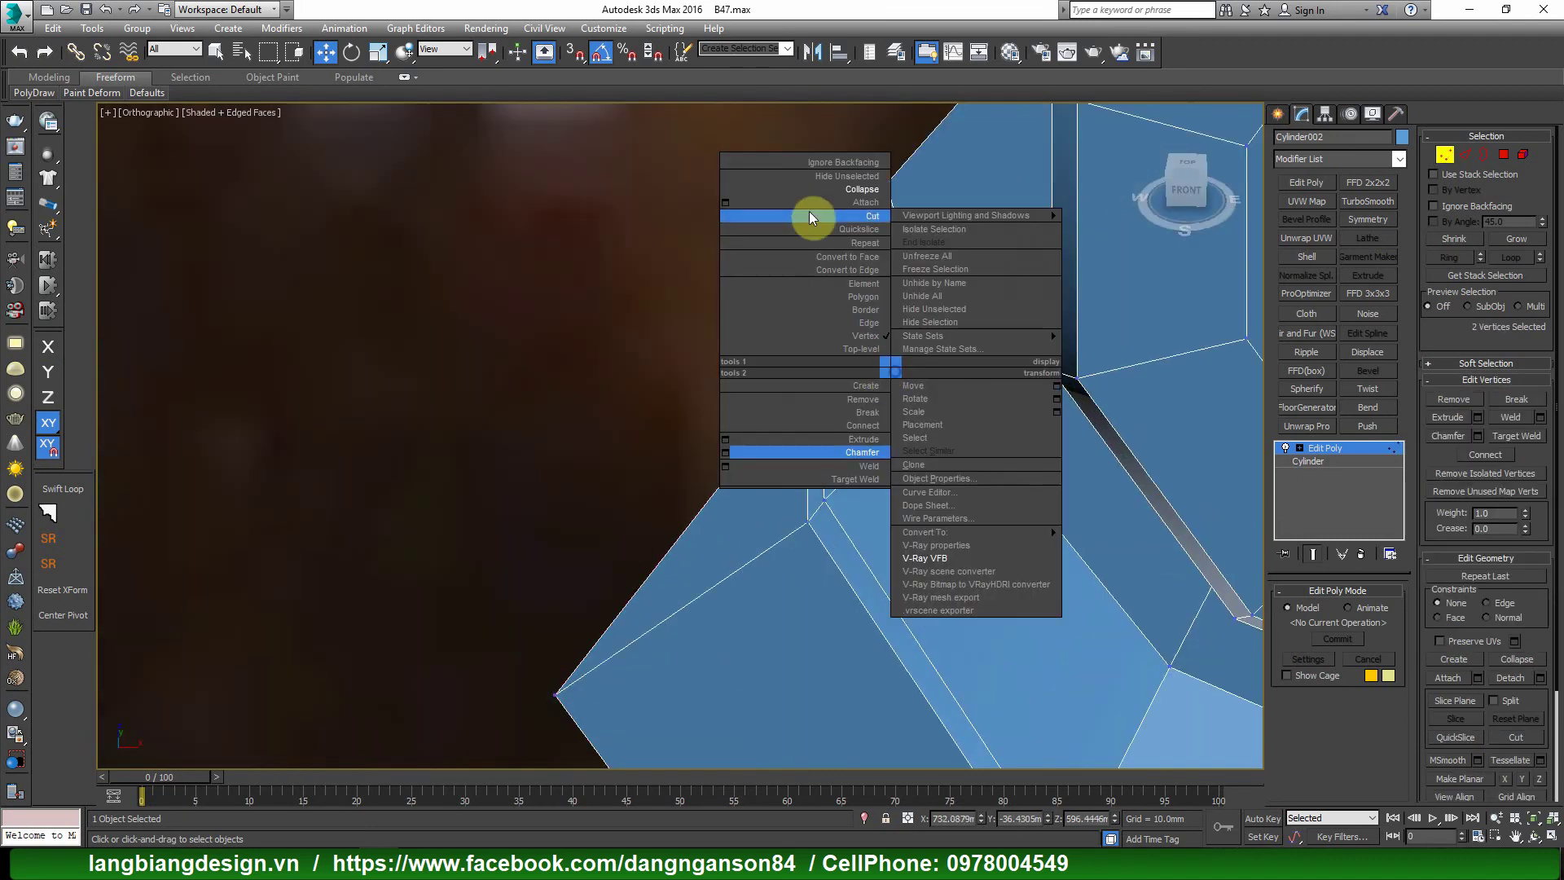
pyautogui.click(811, 188)
# Push the selected edges outward along Y, enable vertex snapping and isolate the scroll piece.
pyautogui.scroll(-3, 803, 244)
pyautogui.press('2')
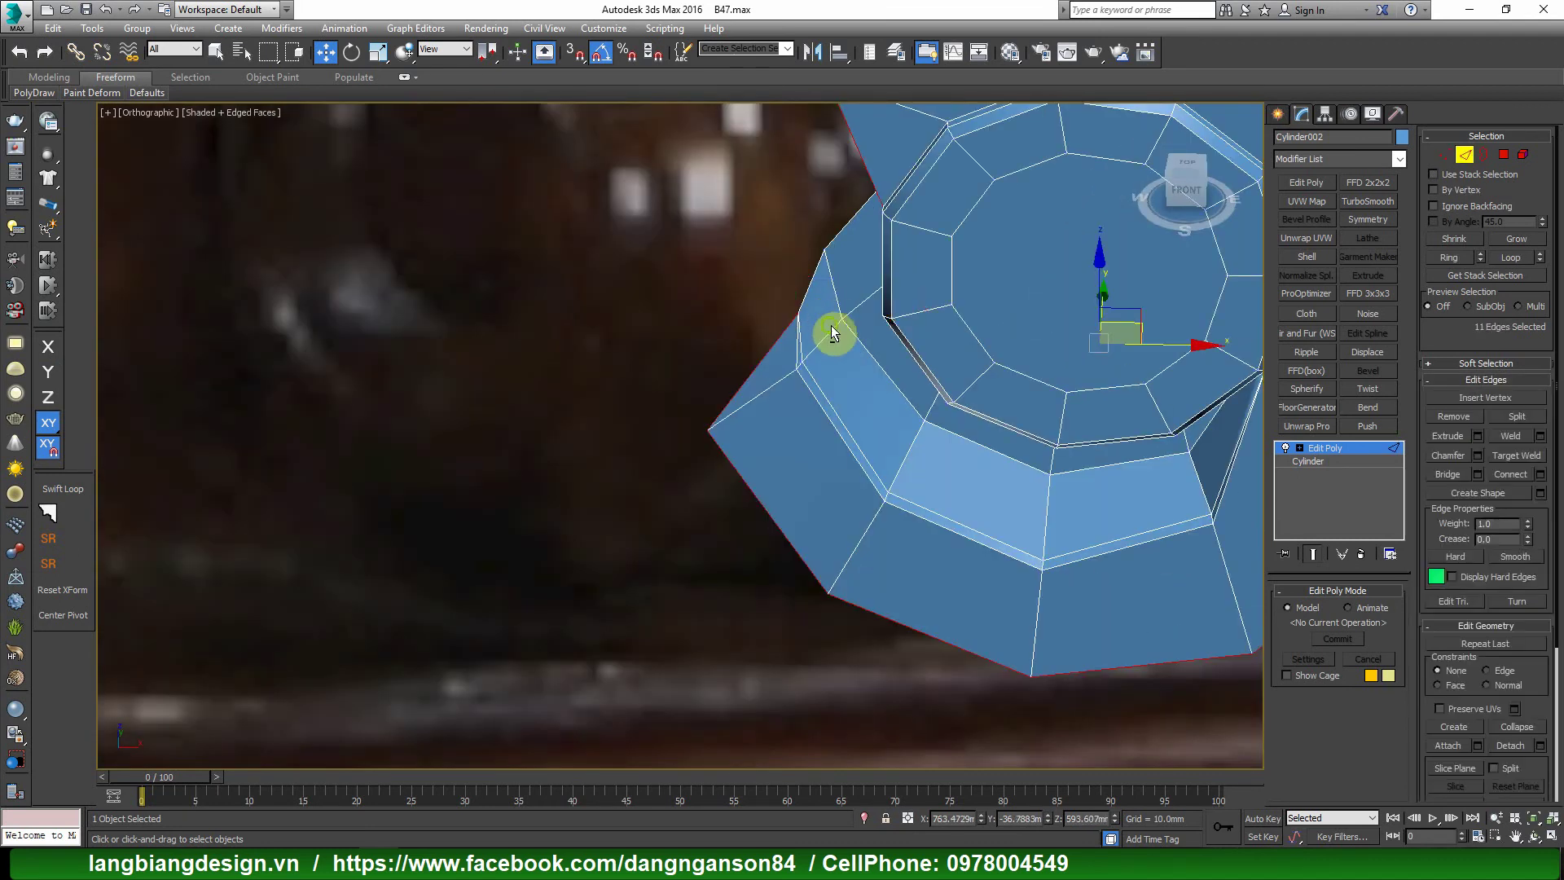
pyautogui.moveTo(831, 324)
pyautogui.keyDown('alt'); pyautogui.mouseDown(button='middle')
pyautogui.moveTo(907, 355)
pyautogui.moveTo(1044, 329)
pyautogui.mouseUp(button='middle'); pyautogui.keyUp('alt')
pyautogui.moveTo(1036, 304)
pyautogui.mouseDown()
pyautogui.moveTo(1019, 288)
pyautogui.moveTo(929, 372)
pyautogui.mouseUp()
pyautogui.press('s')
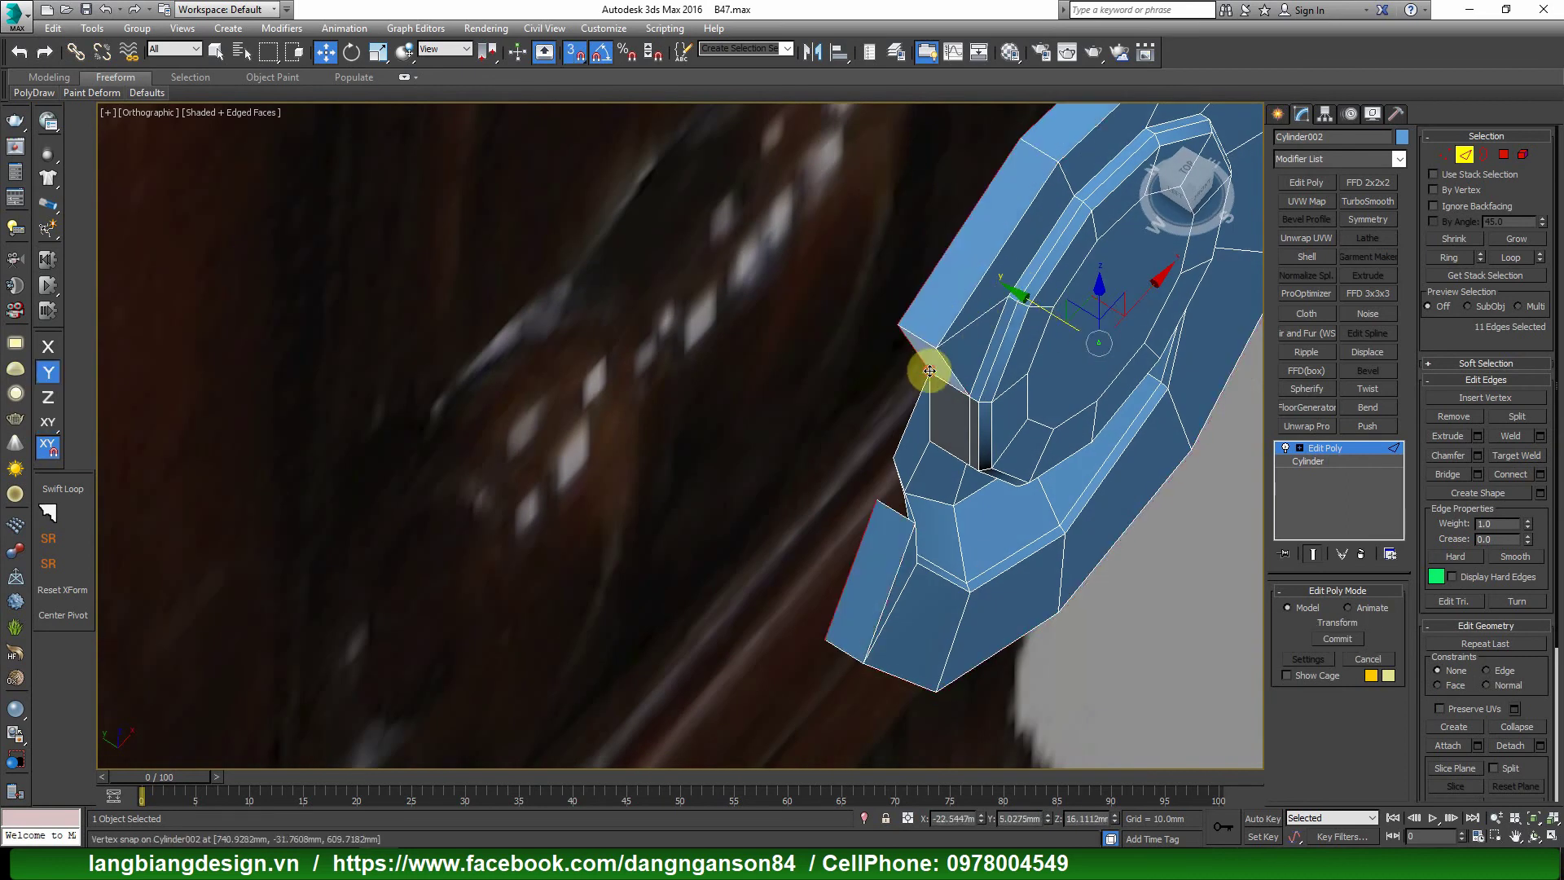
pyautogui.click(864, 818)
pyautogui.moveTo(887, 719)
pyautogui.keyDown('alt'); pyautogui.mouseDown(button='middle')
pyautogui.moveTo(914, 489)
pyautogui.moveTo(698, 464)
pyautogui.moveTo(762, 426)
pyautogui.moveTo(726, 444)
pyautogui.moveTo(639, 423)
pyautogui.moveTo(761, 408)
pyautogui.moveTo(811, 188)
pyautogui.mouseUp(button='middle'); pyautogui.keyUp('alt')
pyautogui.scroll(5, 789, 457)
# Choose Chamfer for the selected corner vertex on the scroll outline.
pyautogui.press('1')
pyautogui.rightClick(920, 354)
pyautogui.click(855, 192)
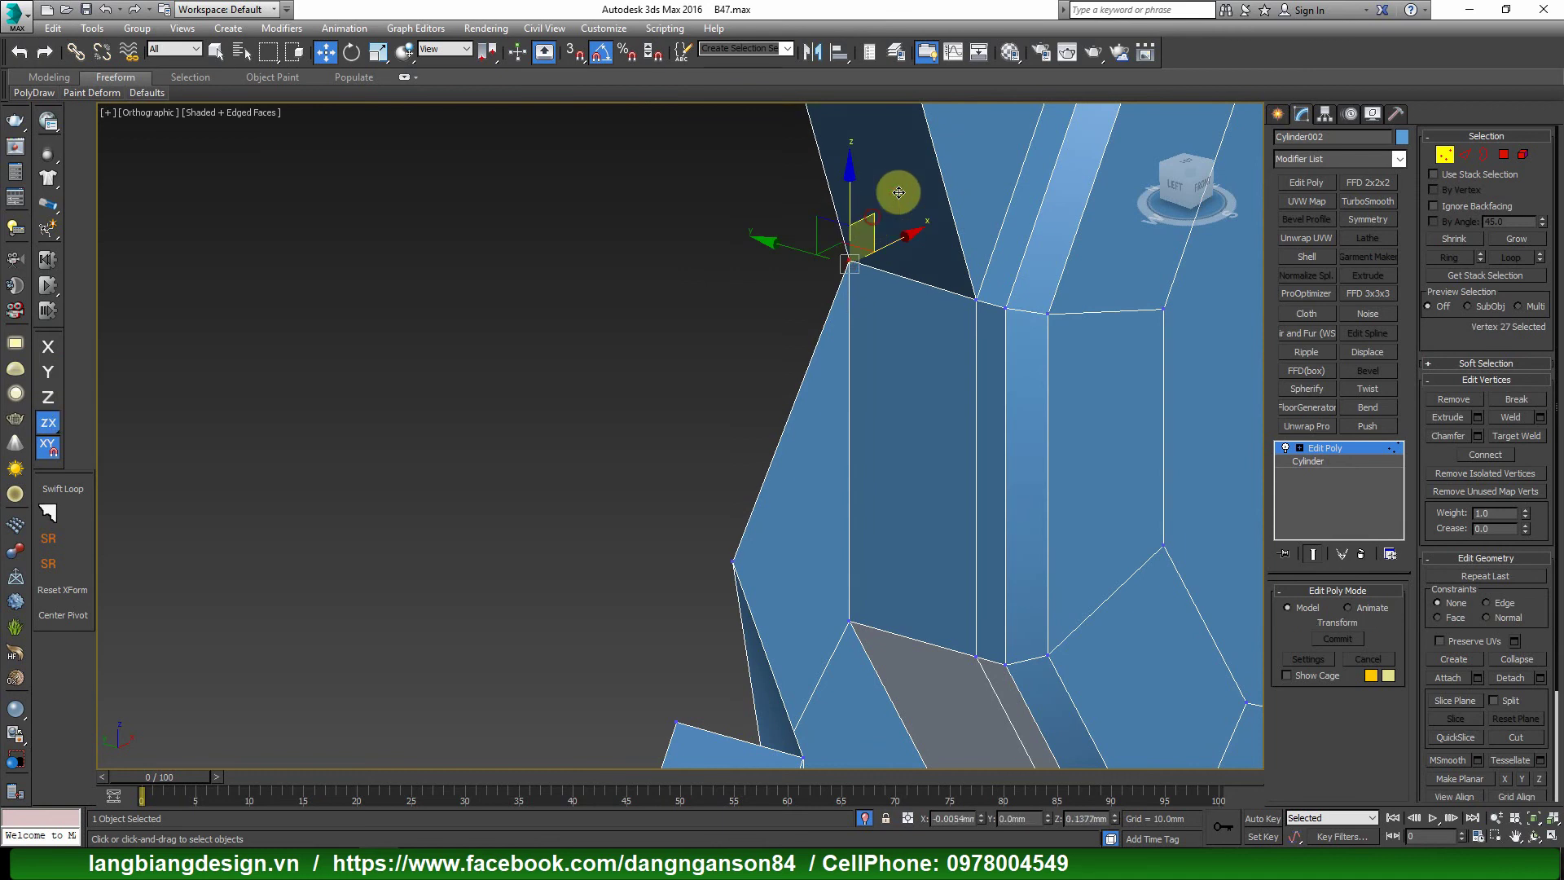
pyautogui.scroll(-4, 899, 251)
pyautogui.moveTo(845, 417)
pyautogui.keyDown('alt'); pyautogui.mouseDown(button='middle')
pyautogui.moveTo(754, 405)
pyautogui.moveTo(834, 405)
pyautogui.moveTo(785, 412)
pyautogui.moveTo(826, 421)
pyautogui.moveTo(1002, 324)
pyautogui.mouseUp(button='middle'); pyautogui.keyUp('alt')
# Target Weld the stray vertex onto the corner vertex above it.
pyautogui.rightClick(1000, 322)
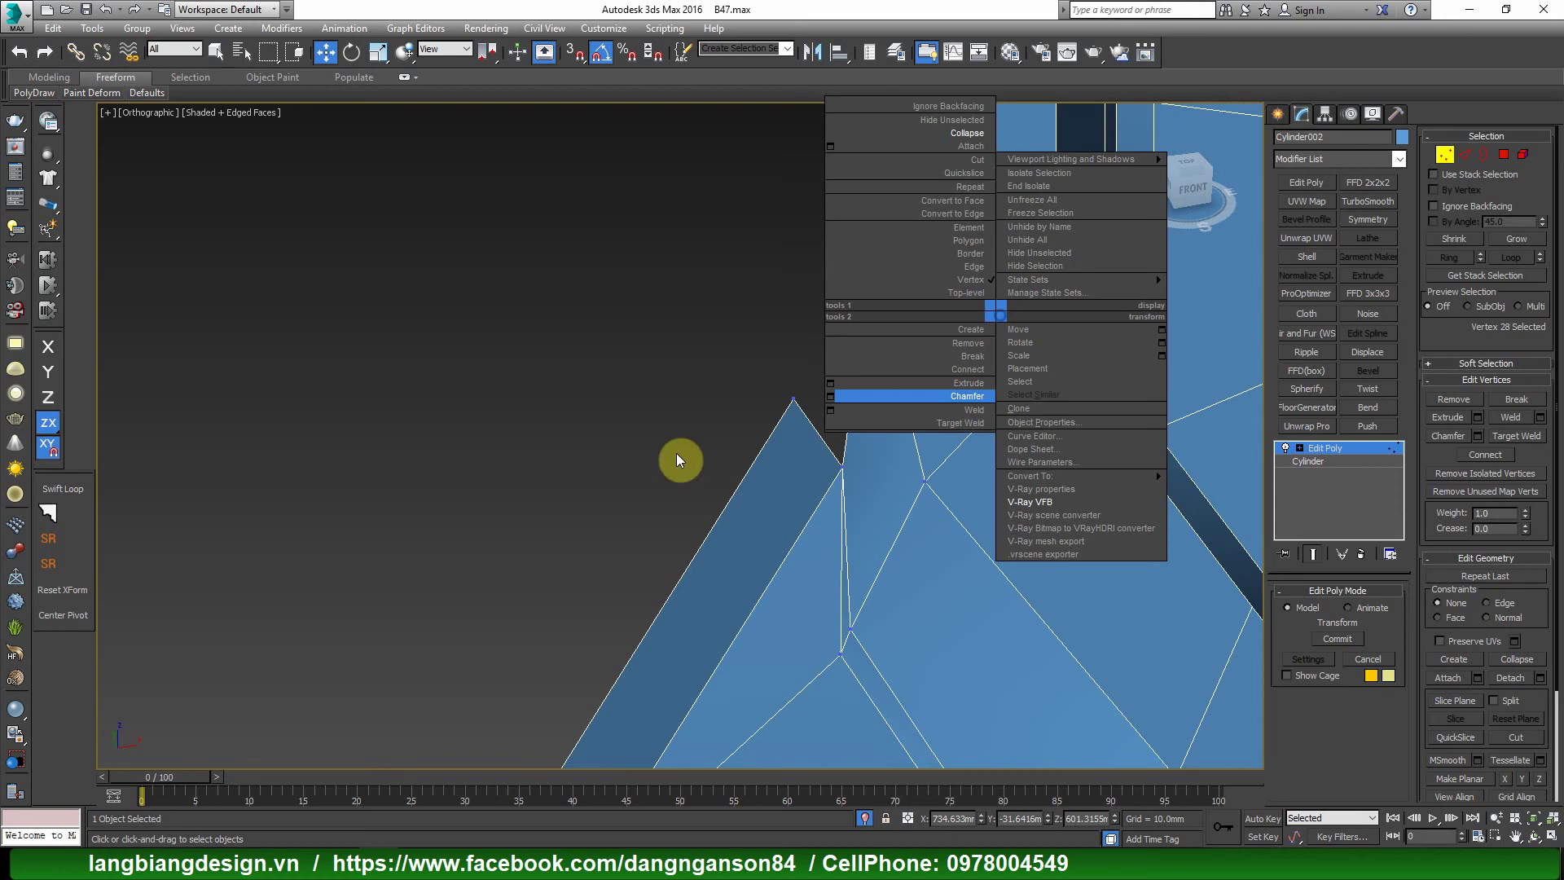
pyautogui.click(851, 419)
pyautogui.click(793, 401)
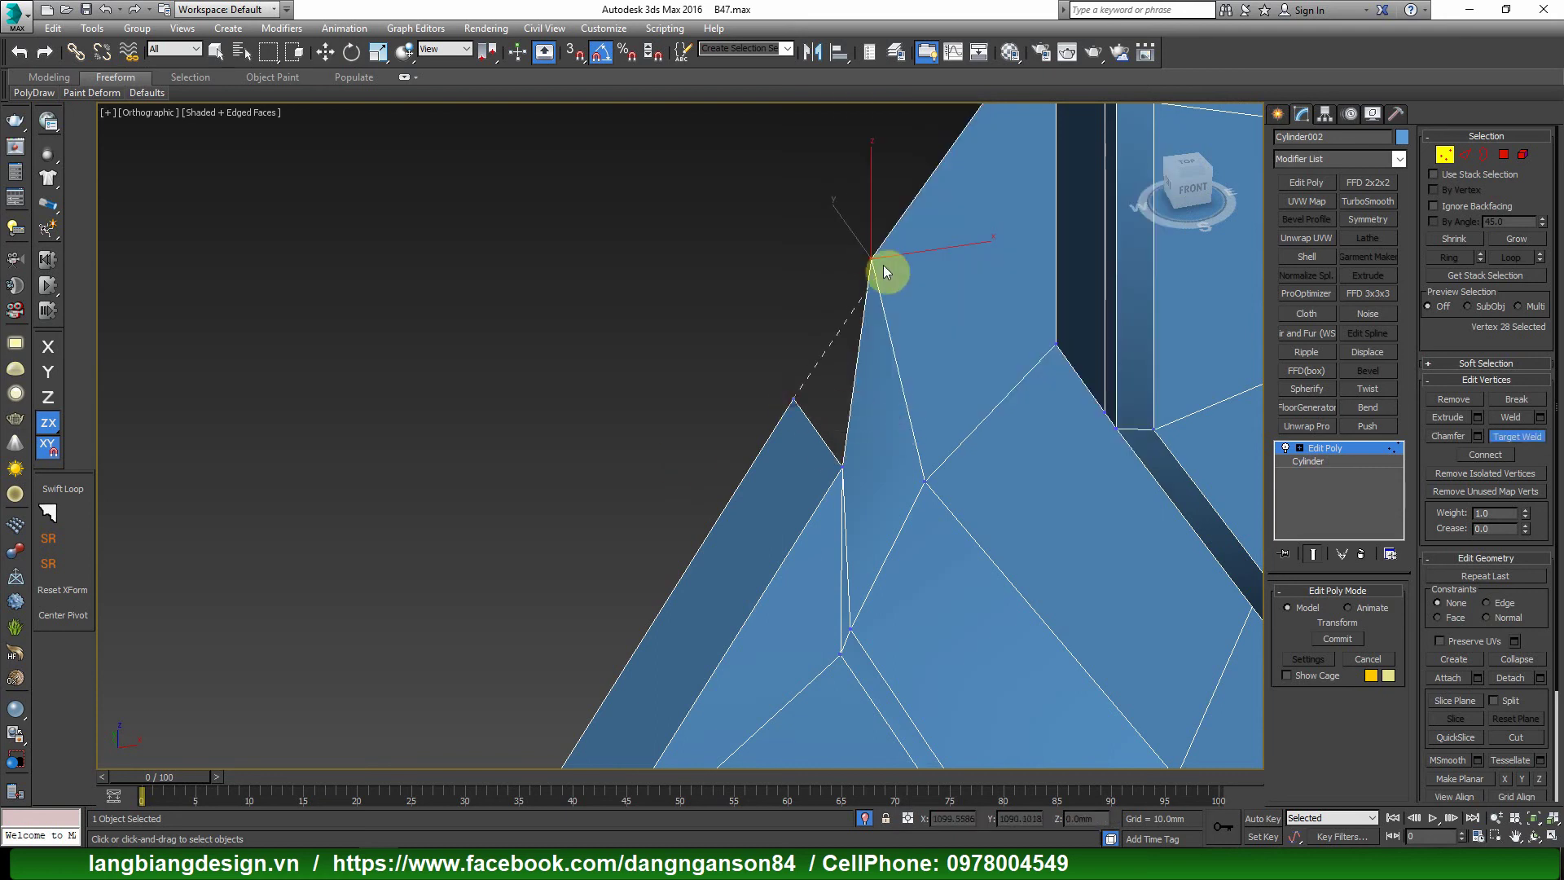
pyautogui.click(883, 262)
pyautogui.moveTo(883, 262)
pyautogui.keyDown('alt'); pyautogui.mouseDown(button='middle')
pyautogui.moveTo(907, 356)
pyautogui.moveTo(886, 356)
pyautogui.moveTo(918, 338)
pyautogui.moveTo(897, 374)
pyautogui.mouseUp(button='middle'); pyautogui.keyUp('alt')
# Select the opening's open border and Shift-drag it upward into a new ring.
pyautogui.scroll(-3, 896, 374)
pyautogui.press('2')
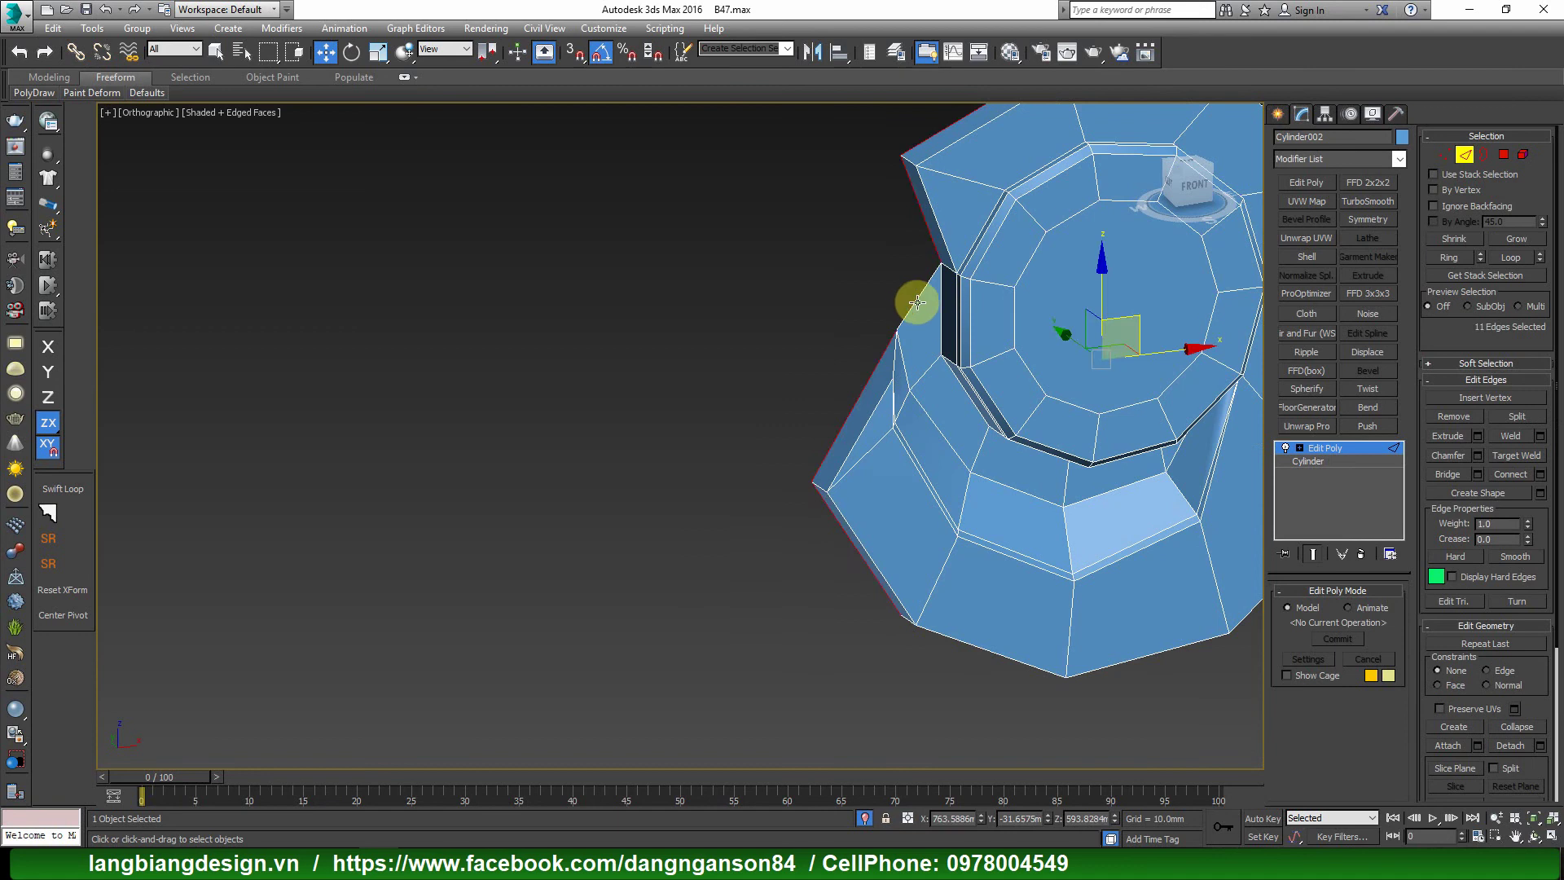
pyautogui.scroll(2, 896, 329)
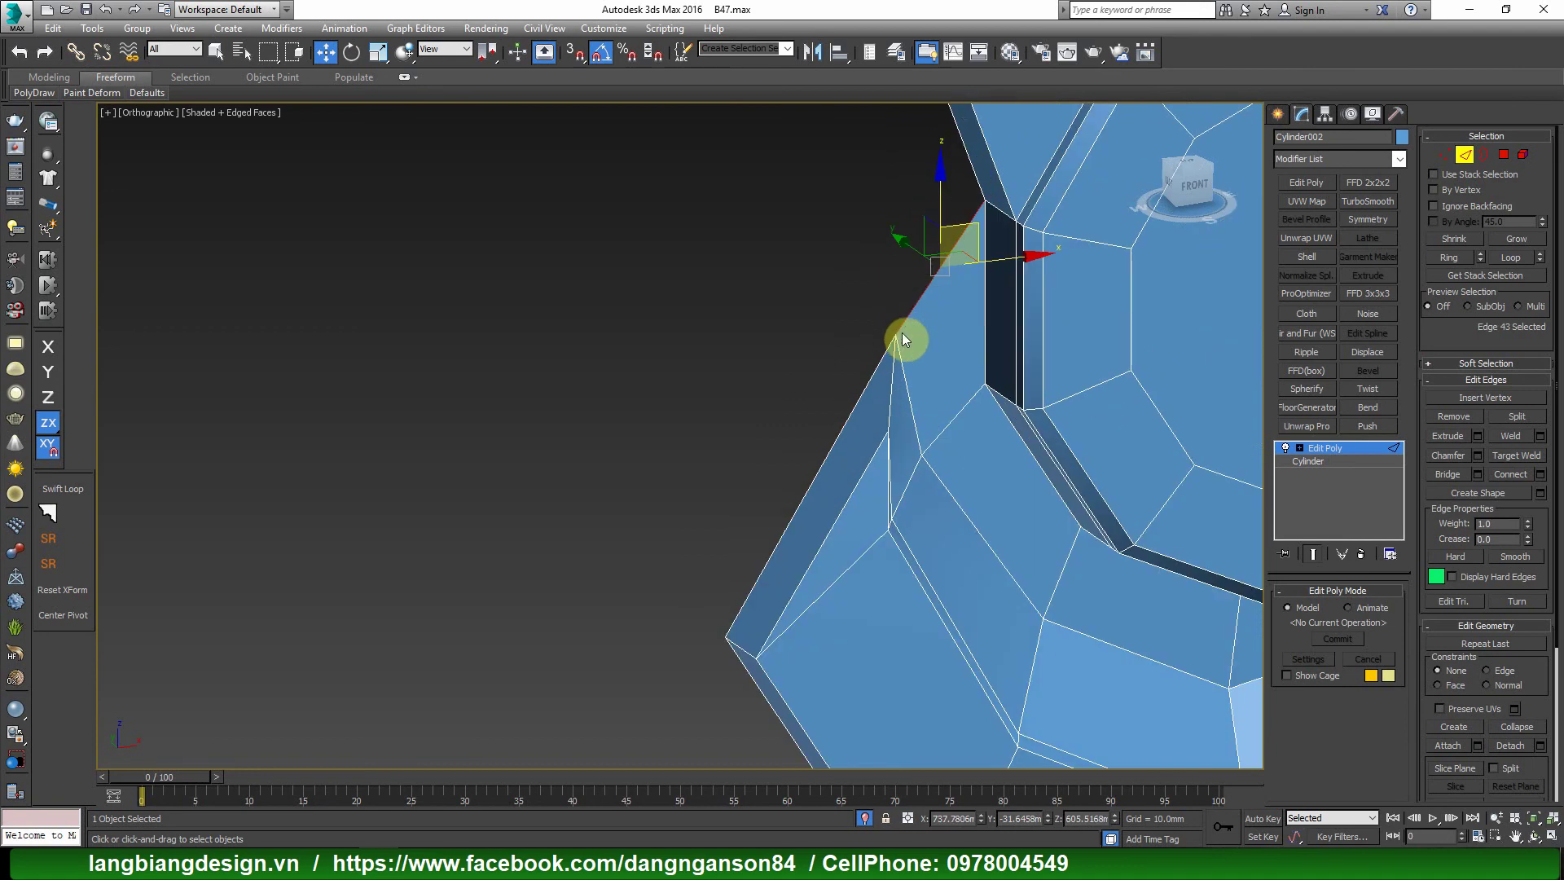
pyautogui.press('3')
pyautogui.click(910, 310)
pyautogui.scroll(-3, 866, 360)
pyautogui.keyDown('alt'); pyautogui.moveTo(866, 360); pyautogui.dragTo(994, 466, button='middle'); pyautogui.keyUp('alt')
pyautogui.keyDown('shift'); pyautogui.moveTo(960, 434); pyautogui.dragTo(1062, 193); pyautogui.keyUp('shift')
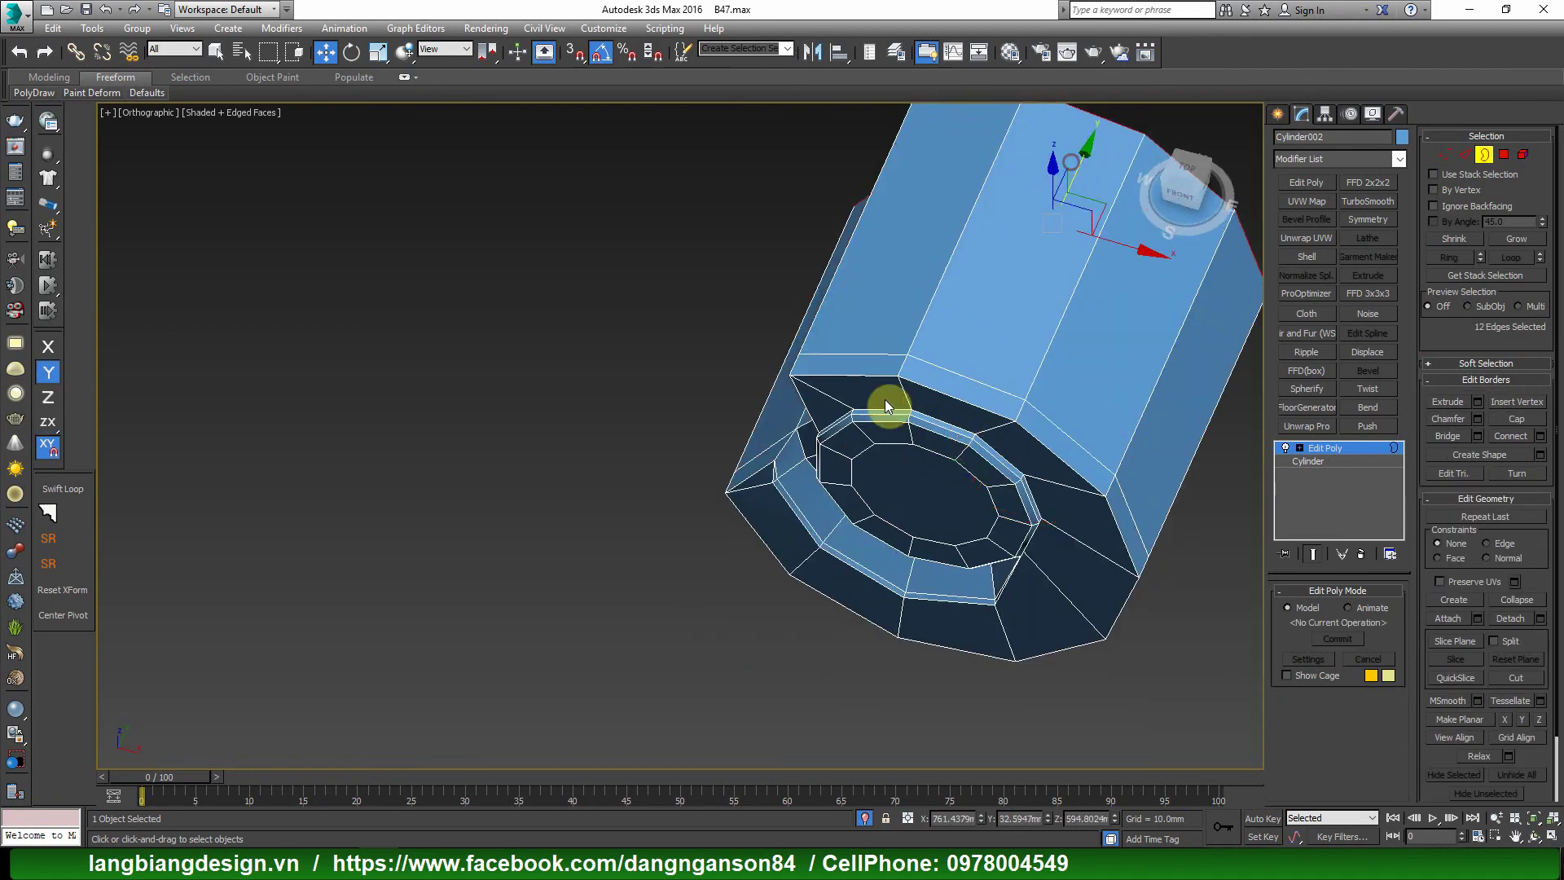
pyautogui.moveTo(886, 405)
pyautogui.keyDown('alt'); pyautogui.mouseDown(button='middle')
pyautogui.moveTo(946, 353)
pyautogui.moveTo(935, 499)
pyautogui.moveTo(995, 515)
pyautogui.mouseUp(button='middle'); pyautogui.keyUp('alt')
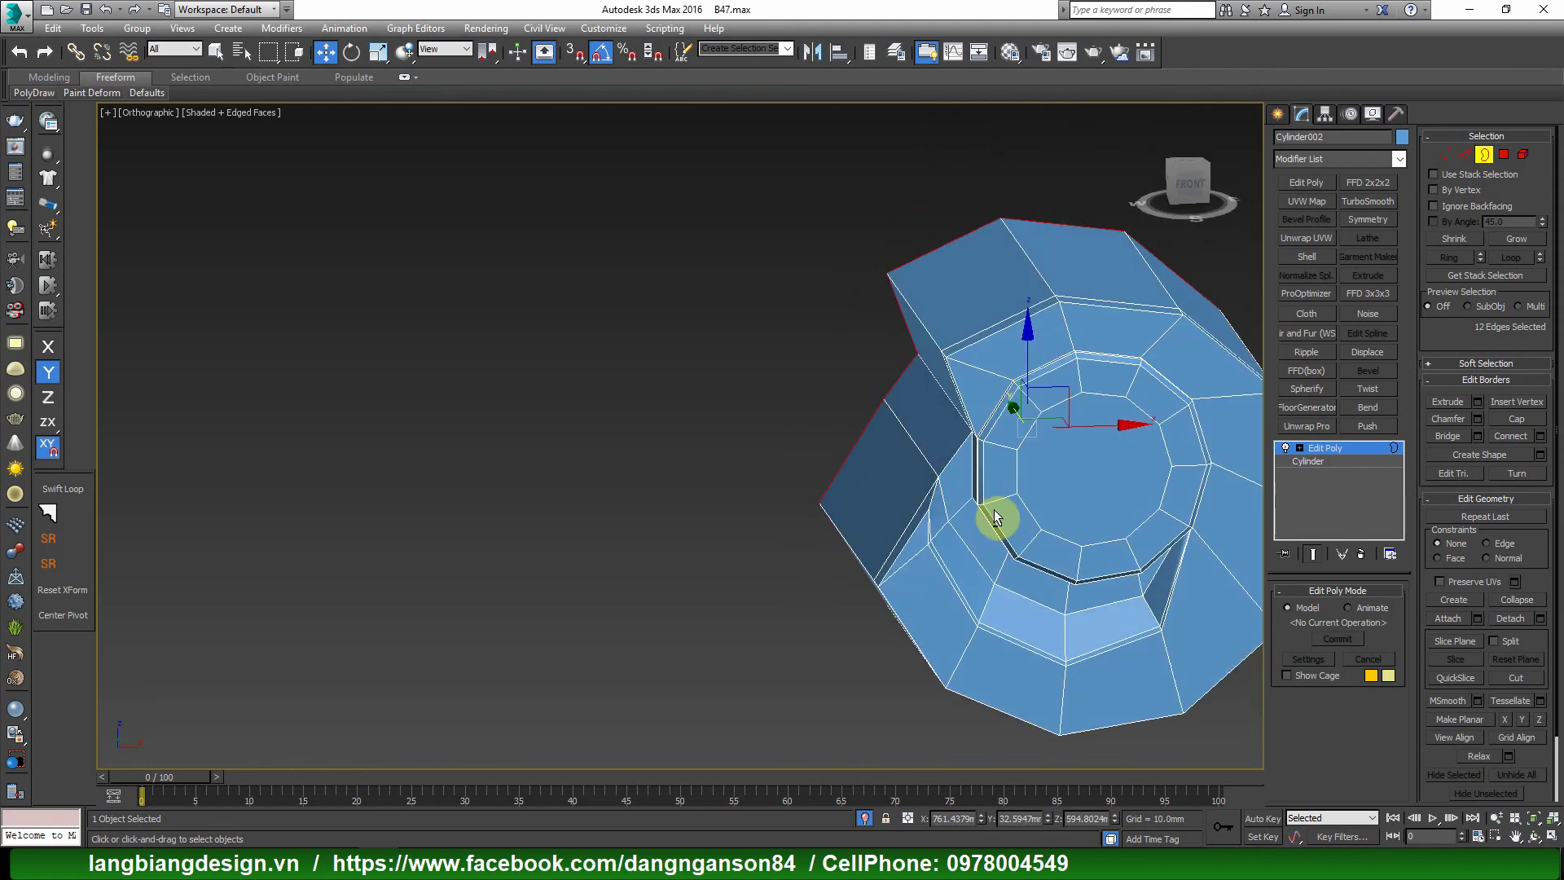
# Add TurboSmooth and view the rounded piece without edged faces.
pyautogui.click(1384, 203)
pyautogui.moveTo(1099, 353)
pyautogui.keyDown('alt'); pyautogui.mouseDown(button='middle')
pyautogui.moveTo(1089, 339)
pyautogui.moveTo(1019, 405)
pyautogui.moveTo(1058, 391)
pyautogui.moveTo(953, 395)
pyautogui.moveTo(991, 426)
pyautogui.mouseUp(button='middle'); pyautogui.keyUp('alt')
pyautogui.press('F4')
pyautogui.press('F4')
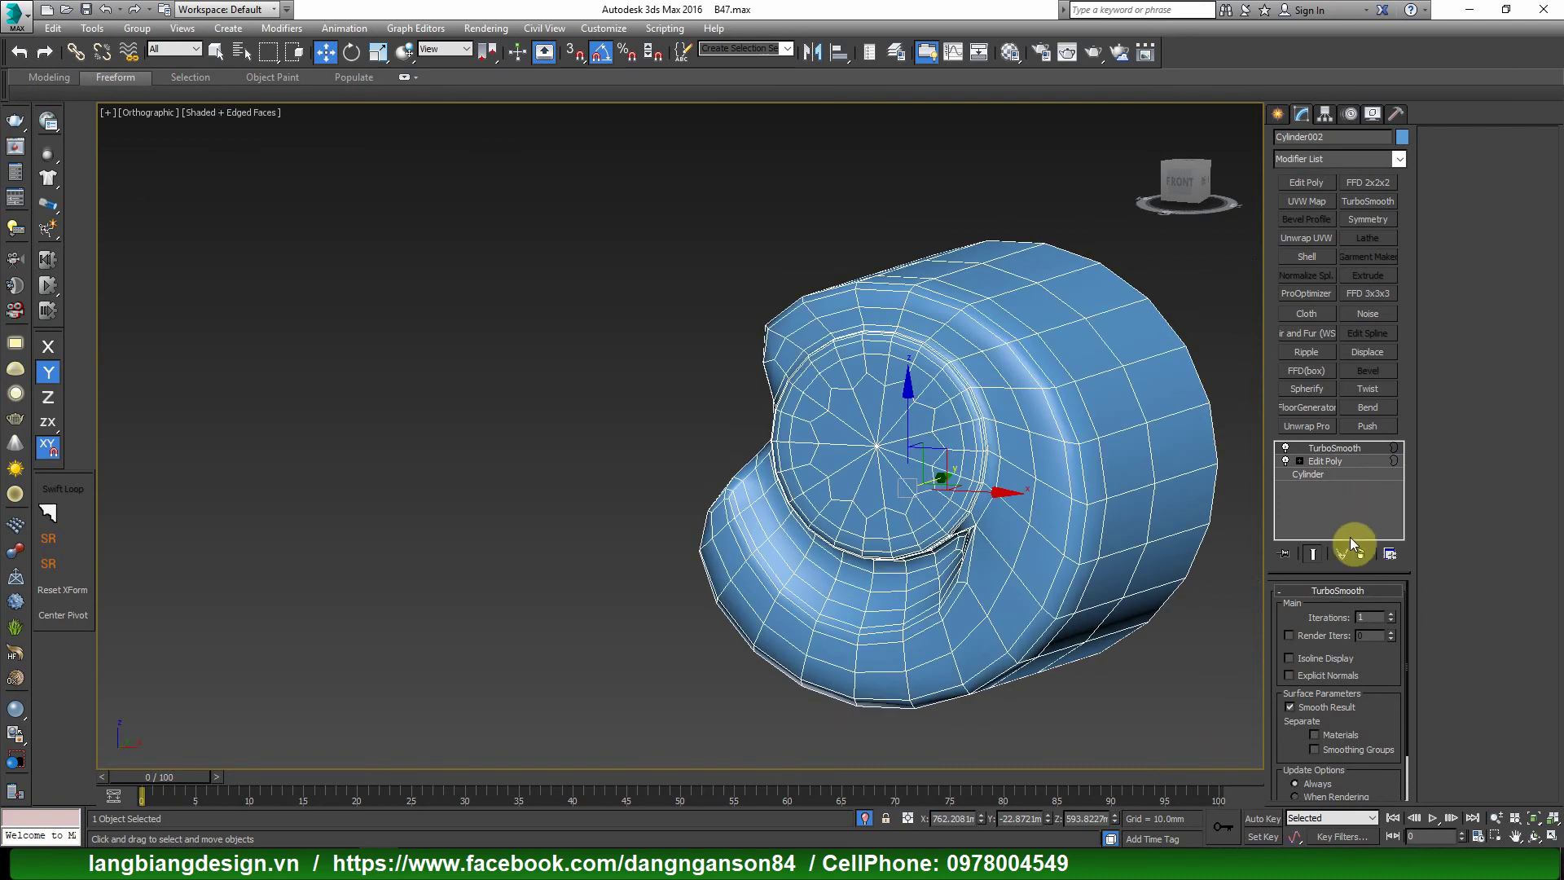
# Delete TurboSmooth from Cylinder002's stack and orbit so the bored end faces lower-left.
pyautogui.click(1362, 554)
pyautogui.moveTo(1081, 443)
pyautogui.keyDown('alt'); pyautogui.mouseDown(button='middle')
pyautogui.moveTo(1037, 551)
pyautogui.moveTo(1141, 541)
pyautogui.moveTo(1054, 447)
pyautogui.moveTo(1072, 407)
pyautogui.moveTo(1048, 359)
pyautogui.moveTo(901, 374)
pyautogui.moveTo(943, 405)
pyautogui.moveTo(1075, 412)
pyautogui.moveTo(912, 417)
pyautogui.mouseUp(button='middle'); pyautogui.keyUp('alt')
pyautogui.scroll(3, 1072, 408)
pyautogui.scroll(-5, 1035, 330)
pyautogui.moveTo(1166, 396)
pyautogui.keyDown('alt'); pyautogui.mouseDown(button='middle')
pyautogui.moveTo(1176, 388)
pyautogui.moveTo(1051, 380)
pyautogui.moveTo(709, 431)
pyautogui.mouseUp(button='middle'); pyautogui.keyUp('alt')
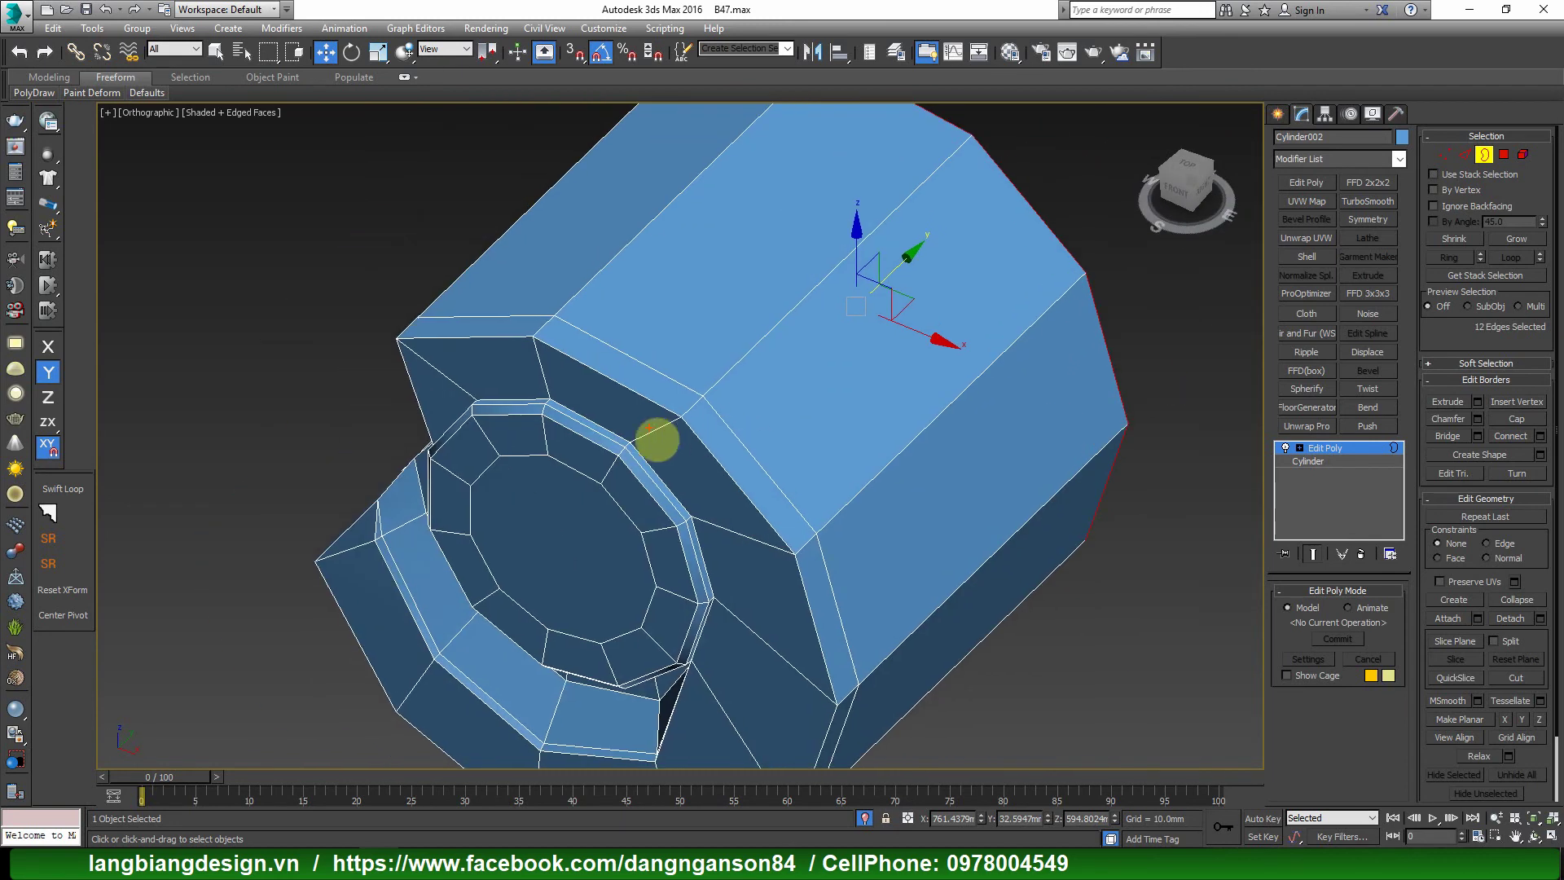
pyautogui.scroll(1, 848, 386)
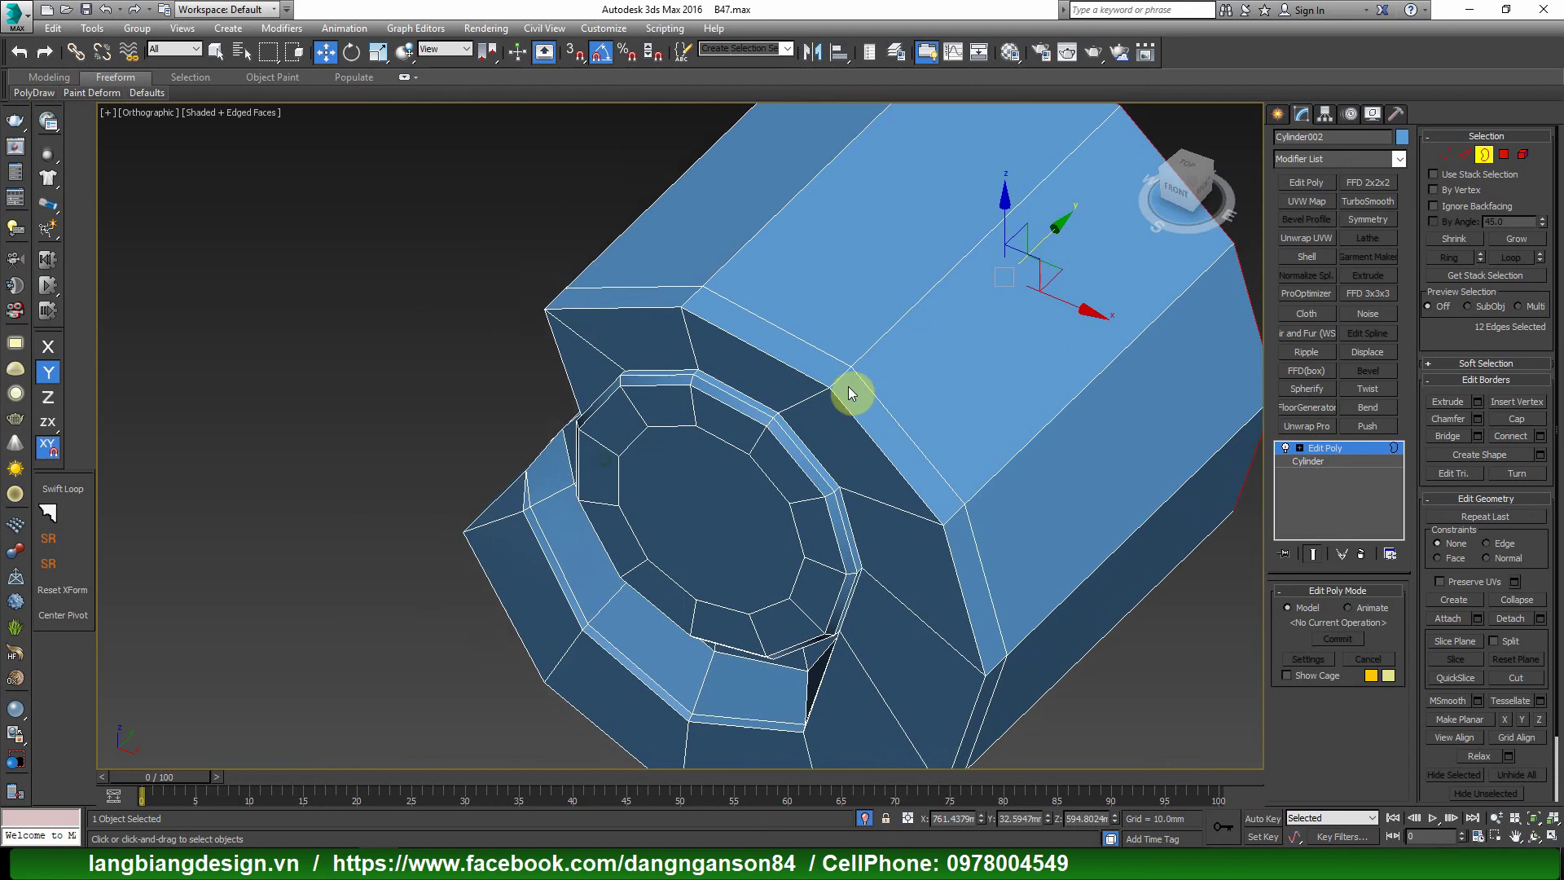
pyautogui.scroll(2, 861, 350)
# Target Weld a stray vertex beside the ring opening onto its neighbour.
pyautogui.rightClick(1028, 326)
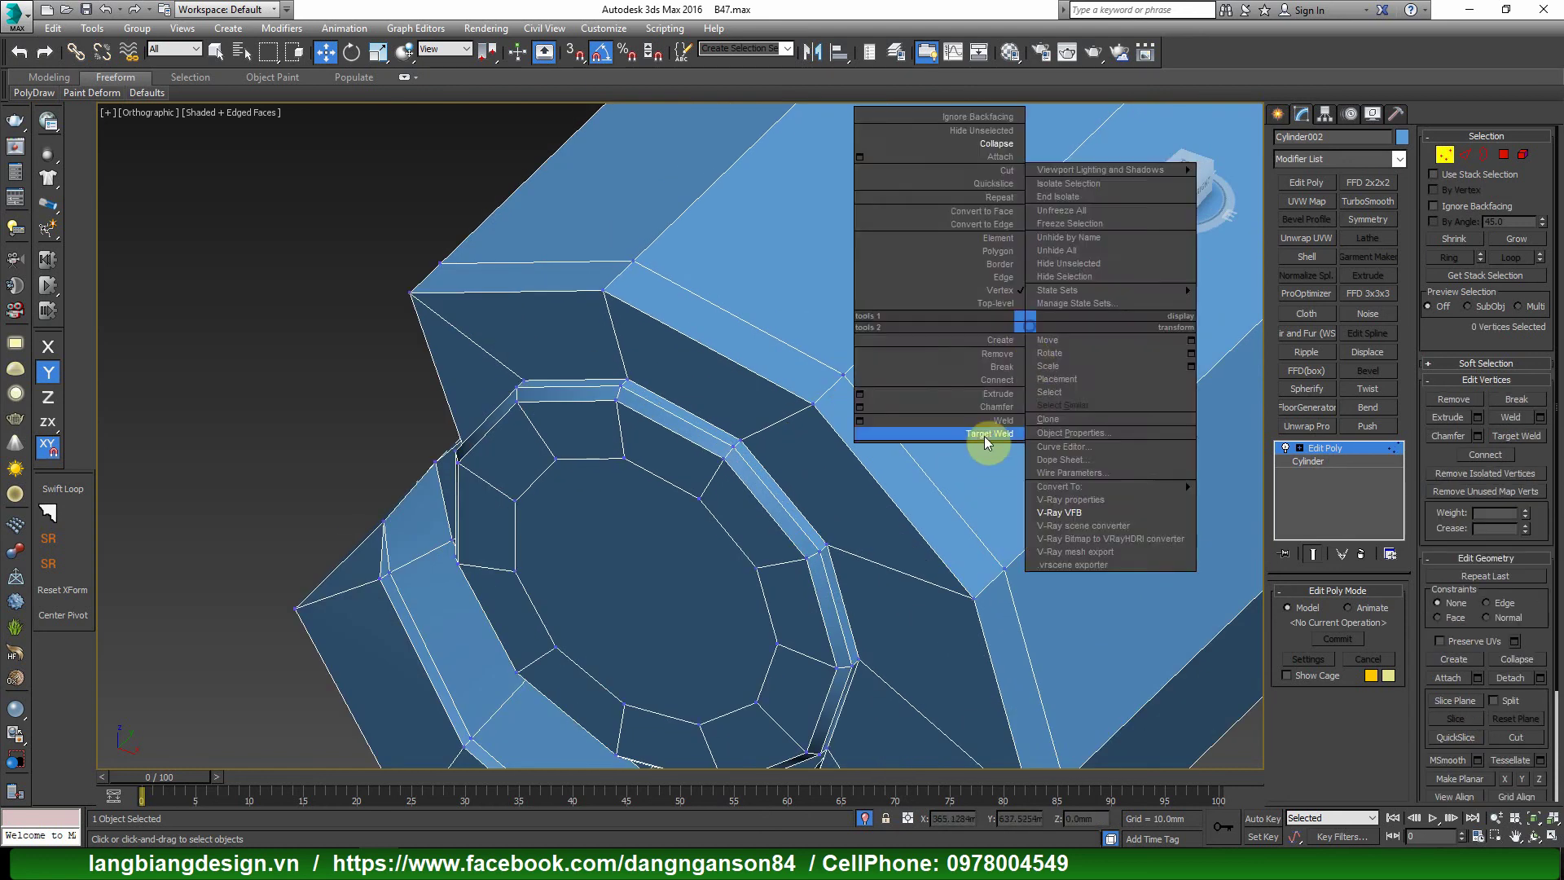
pyautogui.click(984, 436)
pyautogui.click(840, 377)
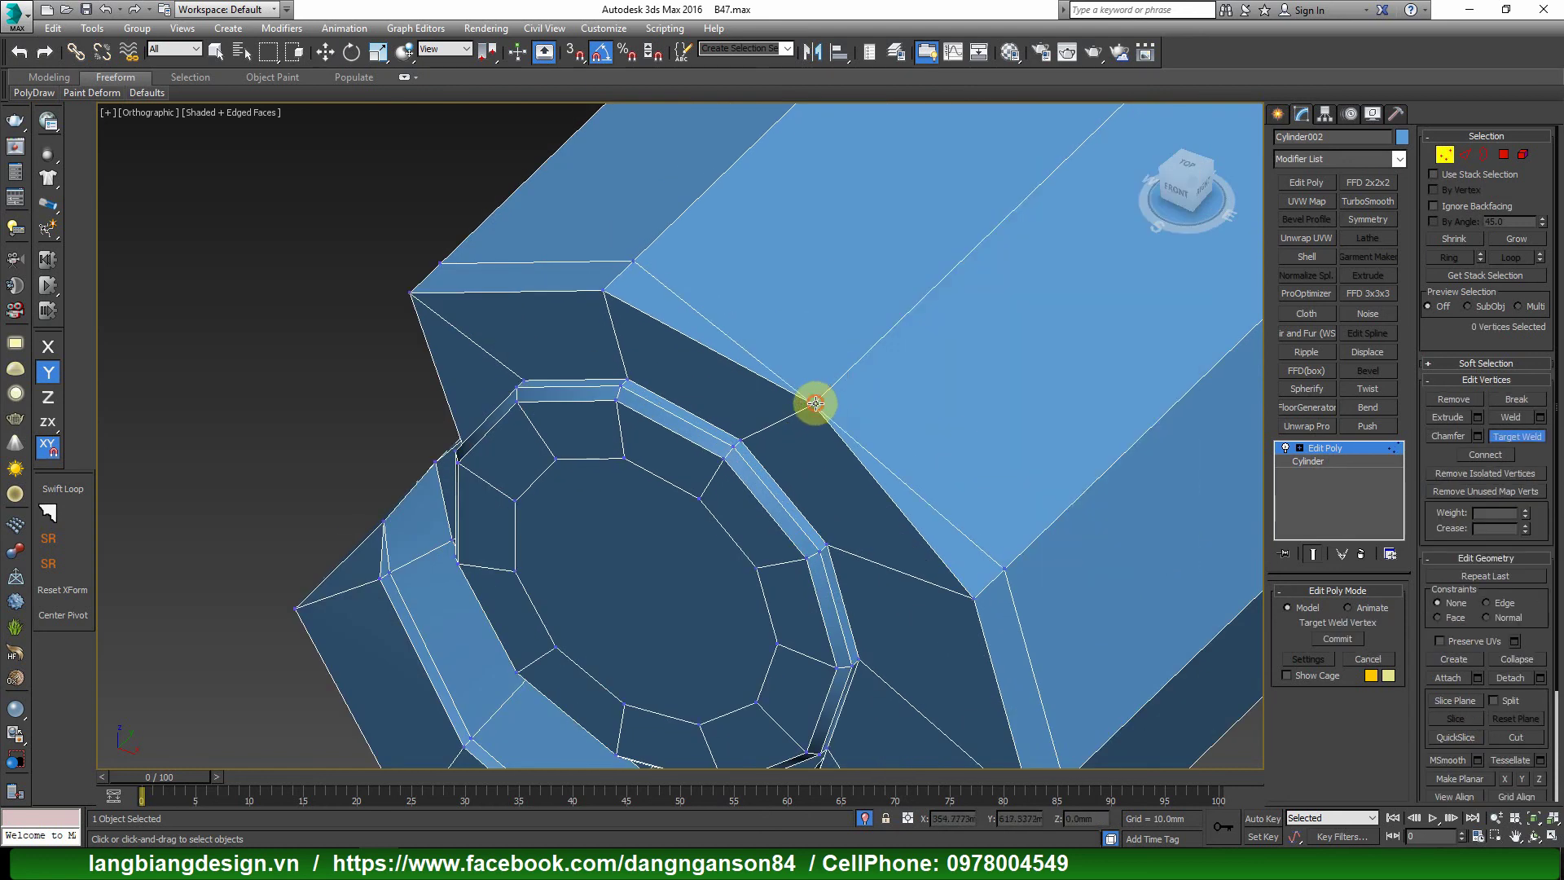
pyautogui.scroll(-2, 1001, 531)
pyautogui.scroll(2, 1008, 462)
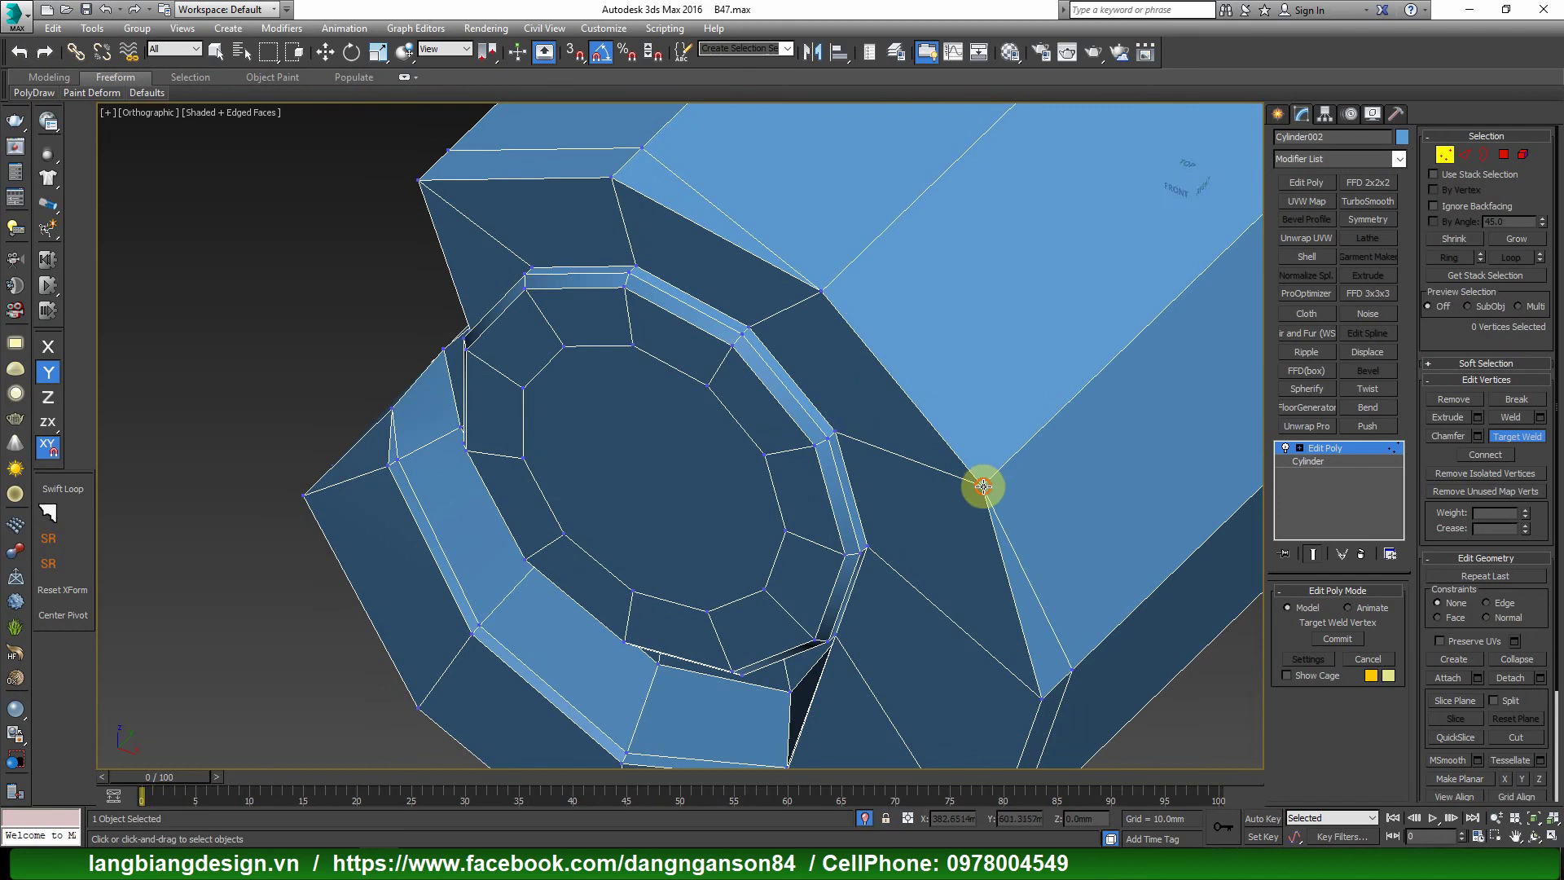
pyautogui.scroll(-2, 983, 486)
pyautogui.scroll(1, 1040, 500)
pyautogui.scroll(1, 1040, 491)
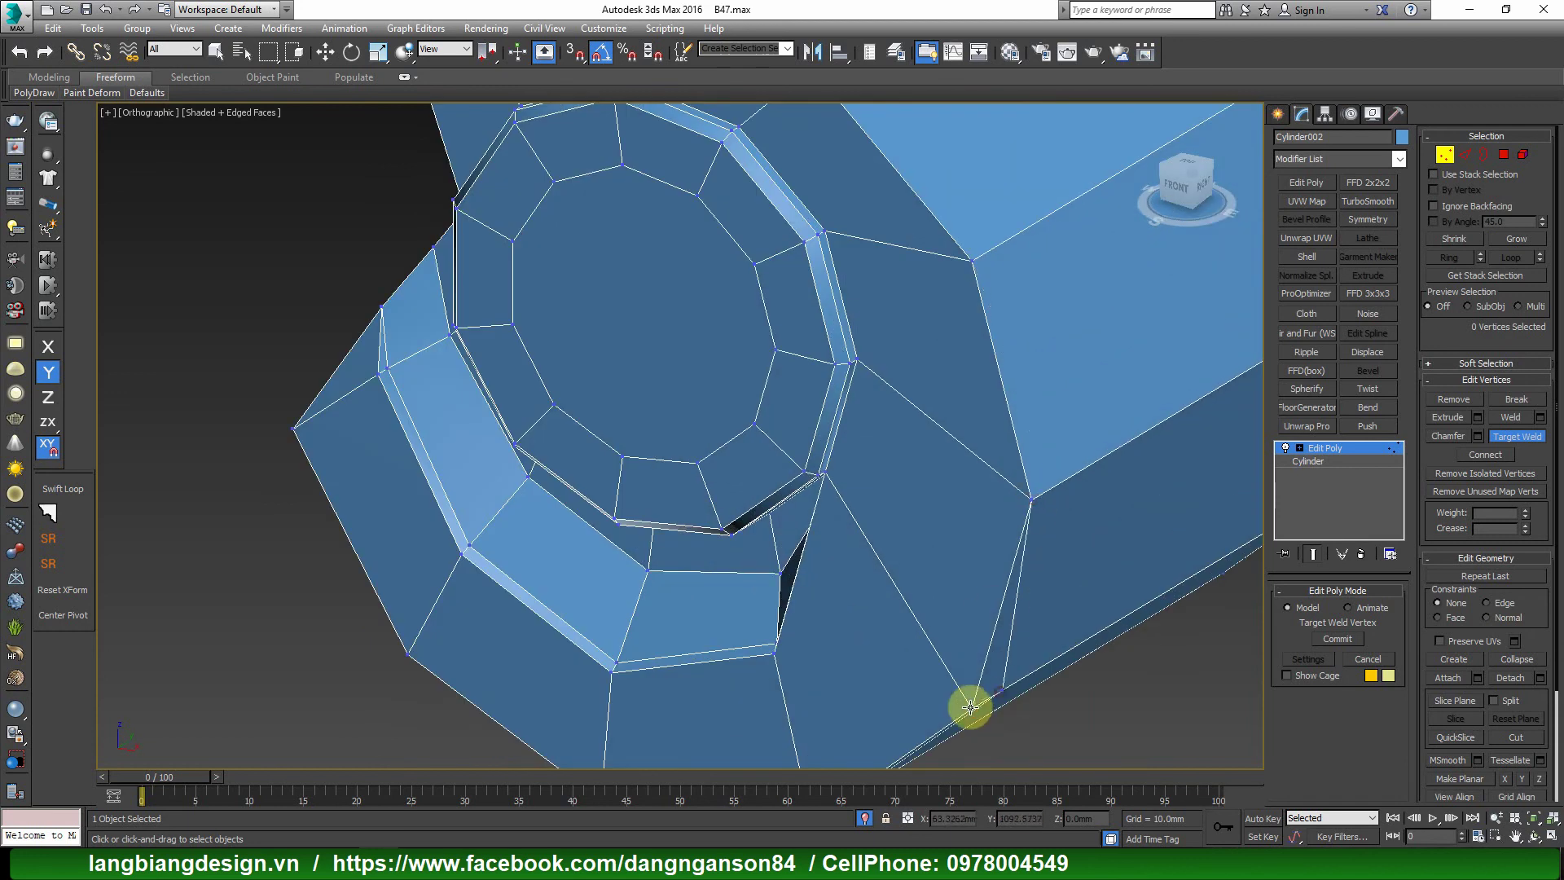
pyautogui.scroll(-2, 1034, 549)
# Orbit and zoom around the block to inspect the mesh near the ring opening.
pyautogui.keyDown('alt'); pyautogui.moveTo(1035, 549); pyautogui.dragTo(988, 530, button='middle'); pyautogui.keyUp('alt')
pyautogui.scroll(2, 974, 568)
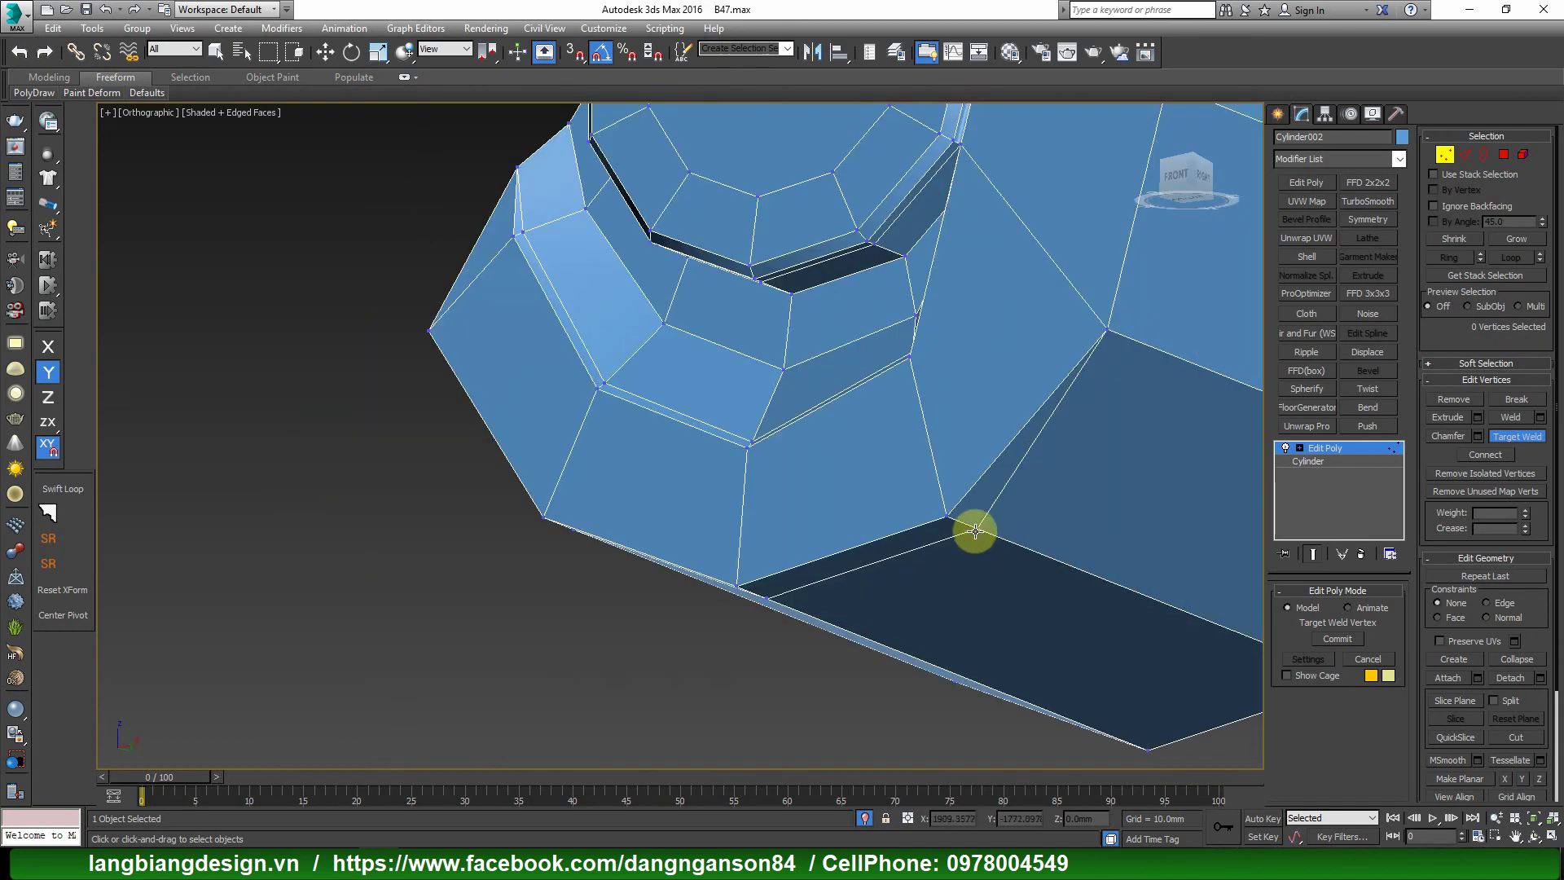
pyautogui.moveTo(883, 552)
pyautogui.keyDown('alt'); pyautogui.mouseDown(button='middle')
pyautogui.moveTo(942, 562)
pyautogui.moveTo(803, 576)
pyautogui.moveTo(779, 552)
pyautogui.mouseUp(button='middle'); pyautogui.keyUp('alt')
pyautogui.scroll(-2, 938, 552)
pyautogui.scroll(3, 803, 576)
pyautogui.scroll(-2, 782, 583)
pyautogui.scroll(3, 689, 510)
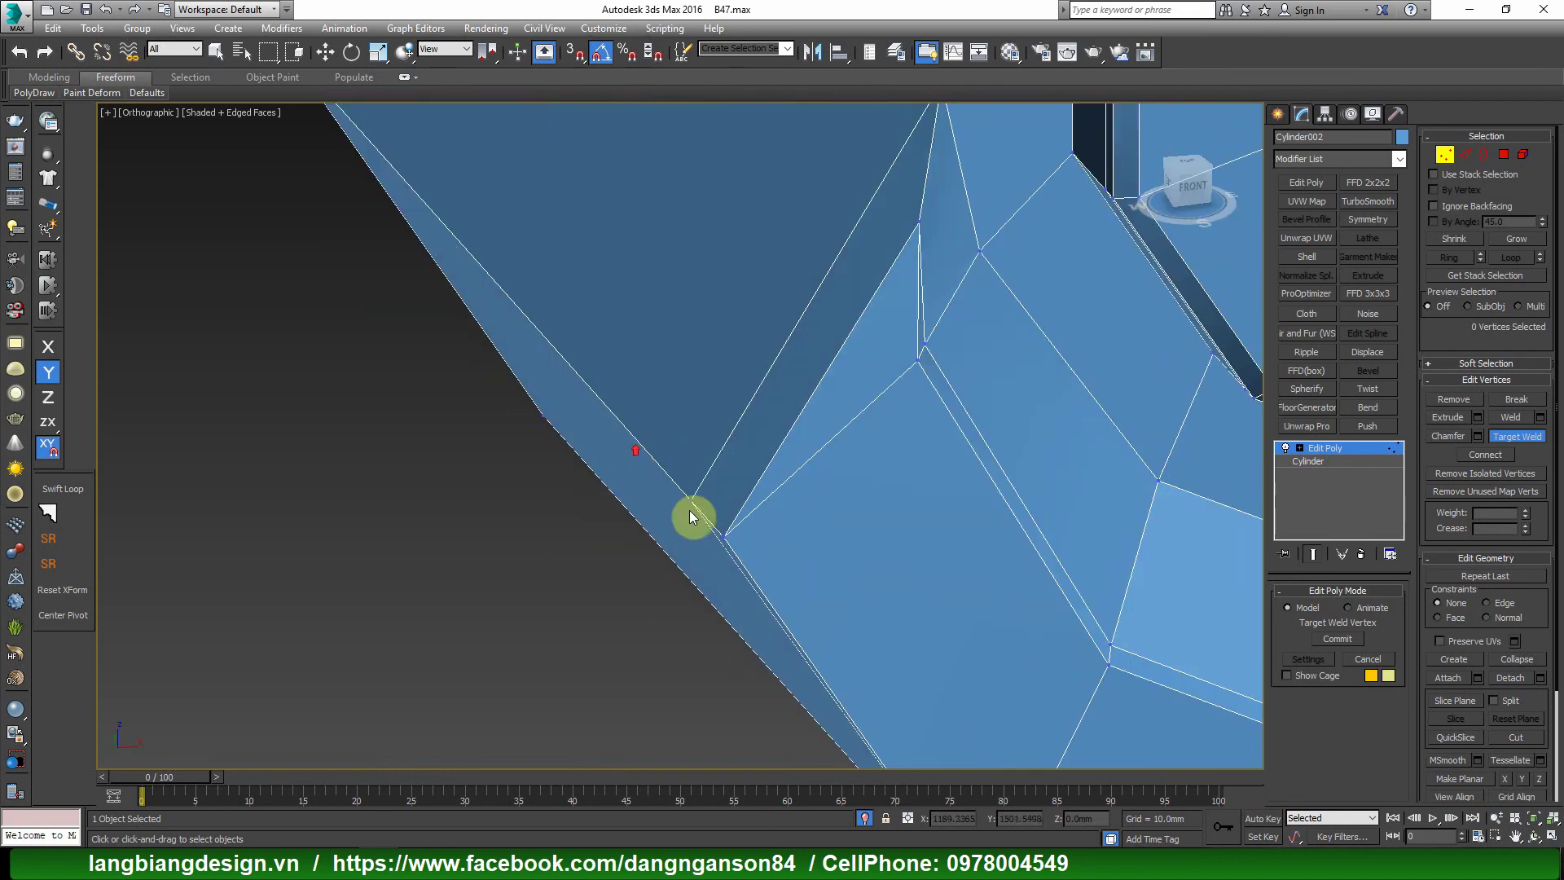
pyautogui.scroll(-2, 724, 535)
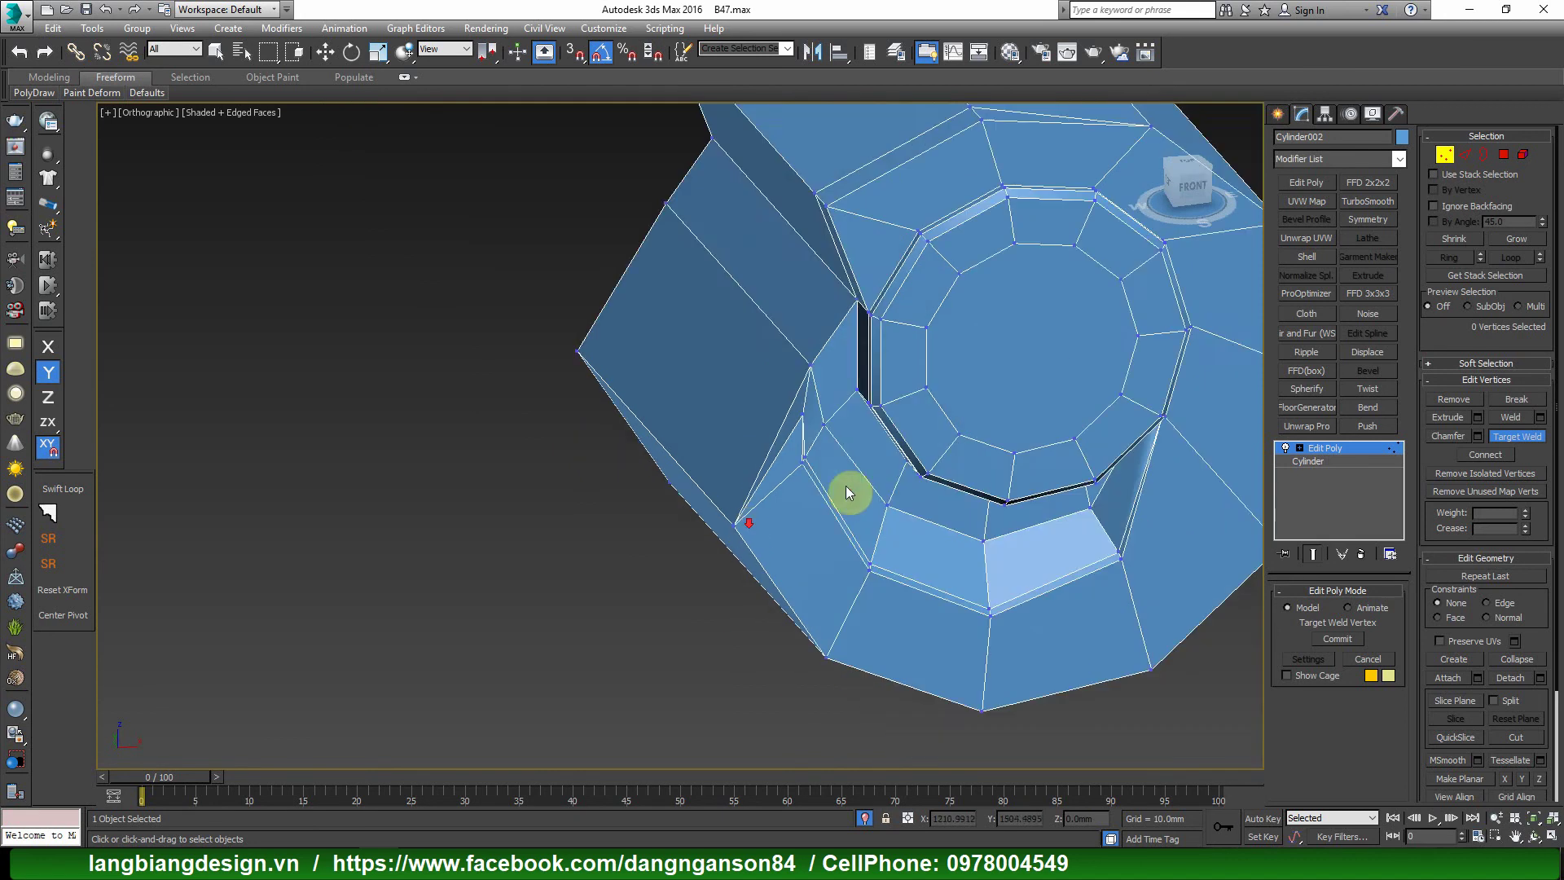
pyautogui.moveTo(848, 492)
pyautogui.keyDown('alt'); pyautogui.mouseDown(button='middle')
pyautogui.moveTo(823, 489)
pyautogui.moveTo(827, 517)
pyautogui.mouseUp(button='middle'); pyautogui.keyUp('alt')
pyautogui.scroll(2, 828, 228)
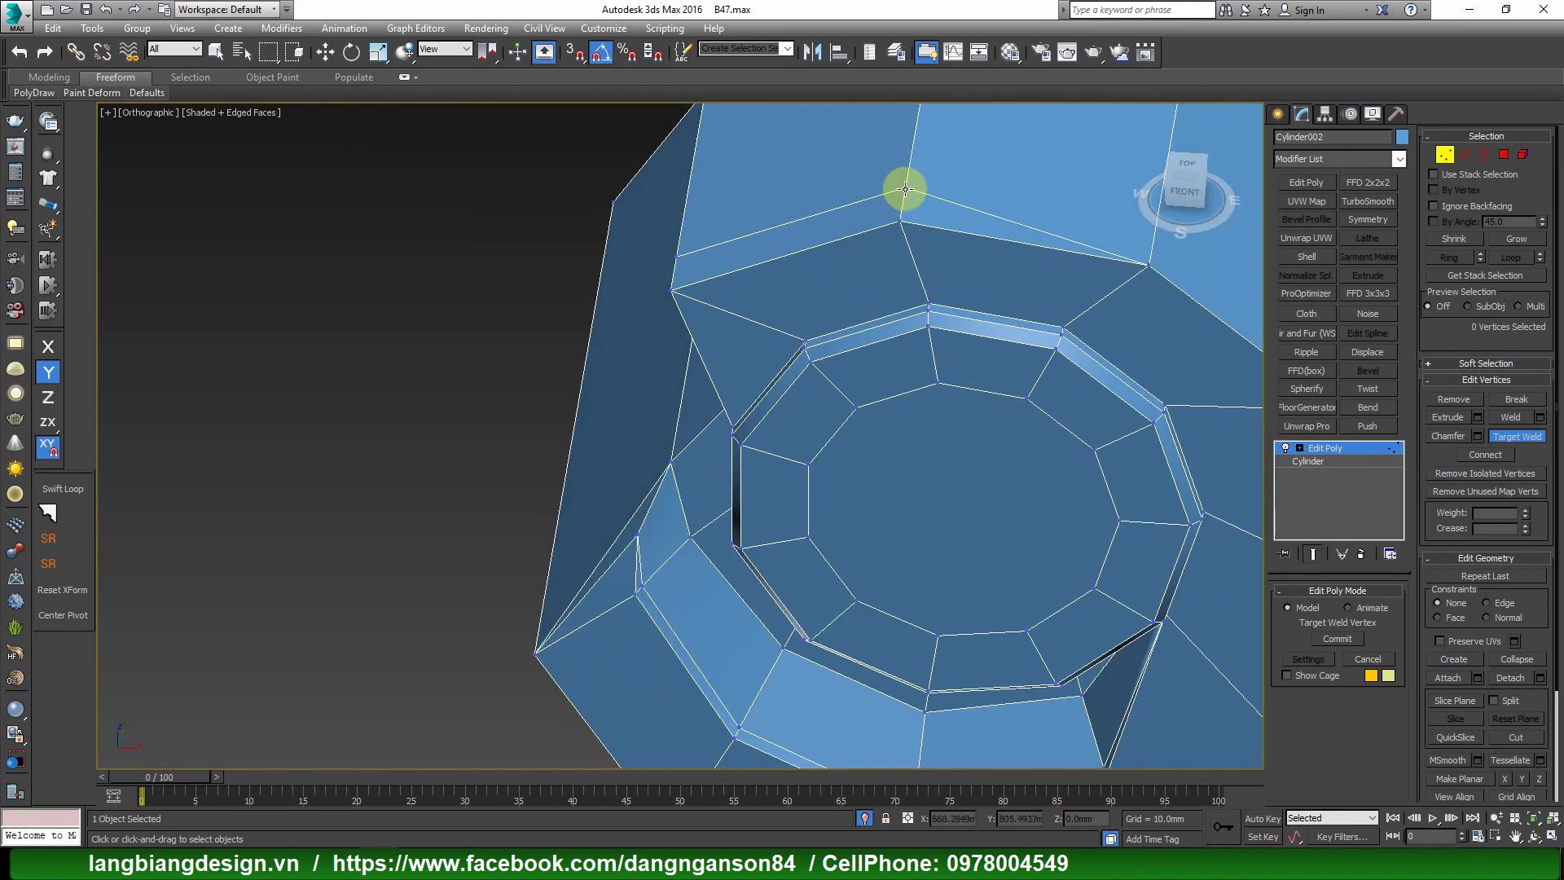
pyautogui.keyDown('alt'); pyautogui.moveTo(740, 318); pyautogui.dragTo(812, 339, button='middle'); pyautogui.keyUp('alt')
pyautogui.scroll(3, 848, 326)
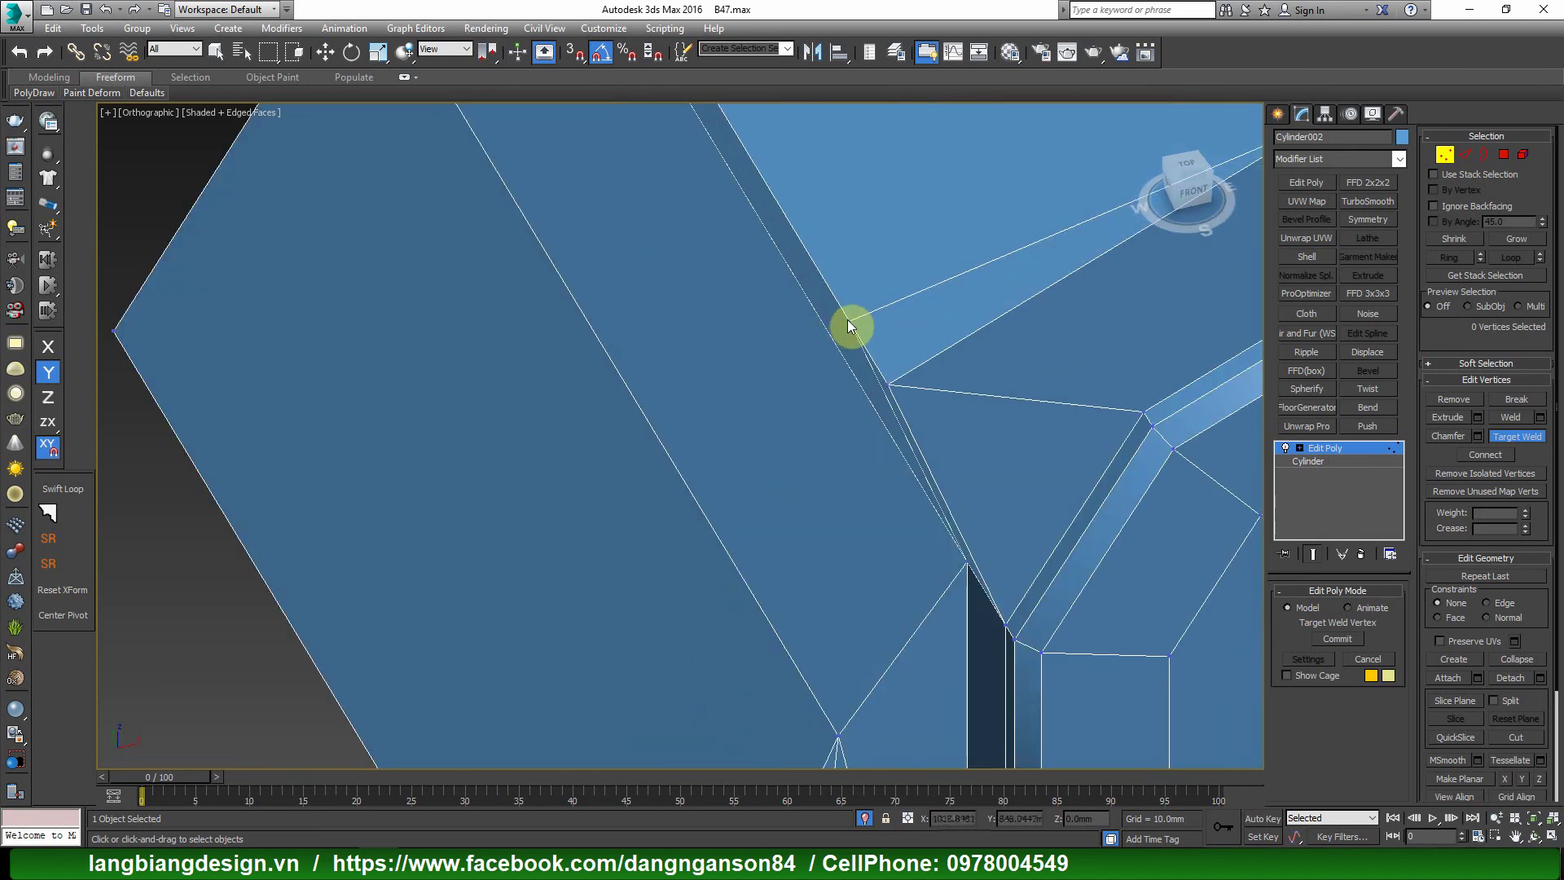
pyautogui.scroll(-3, 889, 387)
pyautogui.moveTo(908, 444)
pyautogui.keyDown('alt'); pyautogui.mouseDown(button='middle')
pyautogui.moveTo(1003, 405)
pyautogui.moveTo(823, 425)
pyautogui.moveTo(806, 457)
pyautogui.mouseUp(button='middle'); pyautogui.keyUp('alt')
pyautogui.scroll(2, 912, 502)
pyautogui.scroll(-3, 911, 504)
pyautogui.moveTo(911, 504)
pyautogui.keyDown('alt'); pyautogui.mouseDown(button='middle')
pyautogui.moveTo(899, 531)
pyautogui.moveTo(990, 464)
pyautogui.moveTo(1000, 435)
pyautogui.moveTo(1162, 516)
pyautogui.moveTo(1072, 523)
pyautogui.moveTo(1152, 447)
pyautogui.moveTo(854, 463)
pyautogui.moveTo(841, 443)
pyautogui.moveTo(866, 495)
pyautogui.moveTo(1046, 501)
pyautogui.mouseUp(button='middle'); pyautogui.keyUp('alt')
pyautogui.scroll(-2, 853, 463)
pyautogui.scroll(2, 1046, 501)
pyautogui.scroll(3, 1051, 517)
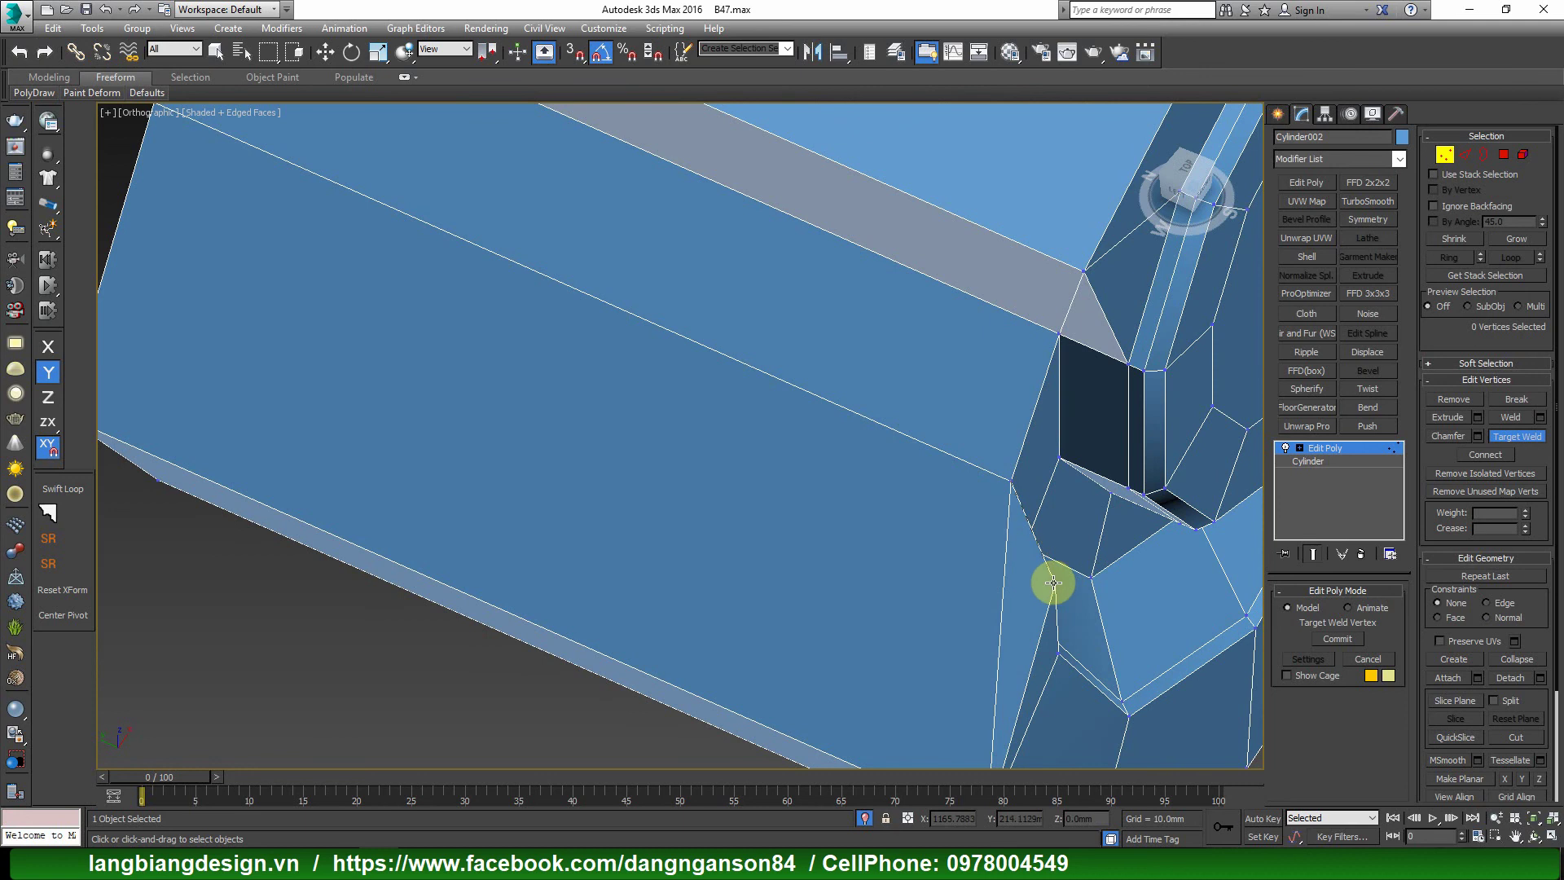
pyautogui.scroll(-5, 1053, 587)
pyautogui.moveTo(1040, 499)
pyautogui.keyDown('alt'); pyautogui.mouseDown(button='middle')
pyautogui.moveTo(1102, 537)
pyautogui.moveTo(1083, 497)
pyautogui.moveTo(981, 472)
pyautogui.moveTo(1047, 464)
pyautogui.mouseUp(button='middle'); pyautogui.keyUp('alt')
pyautogui.scroll(2, 883, 478)
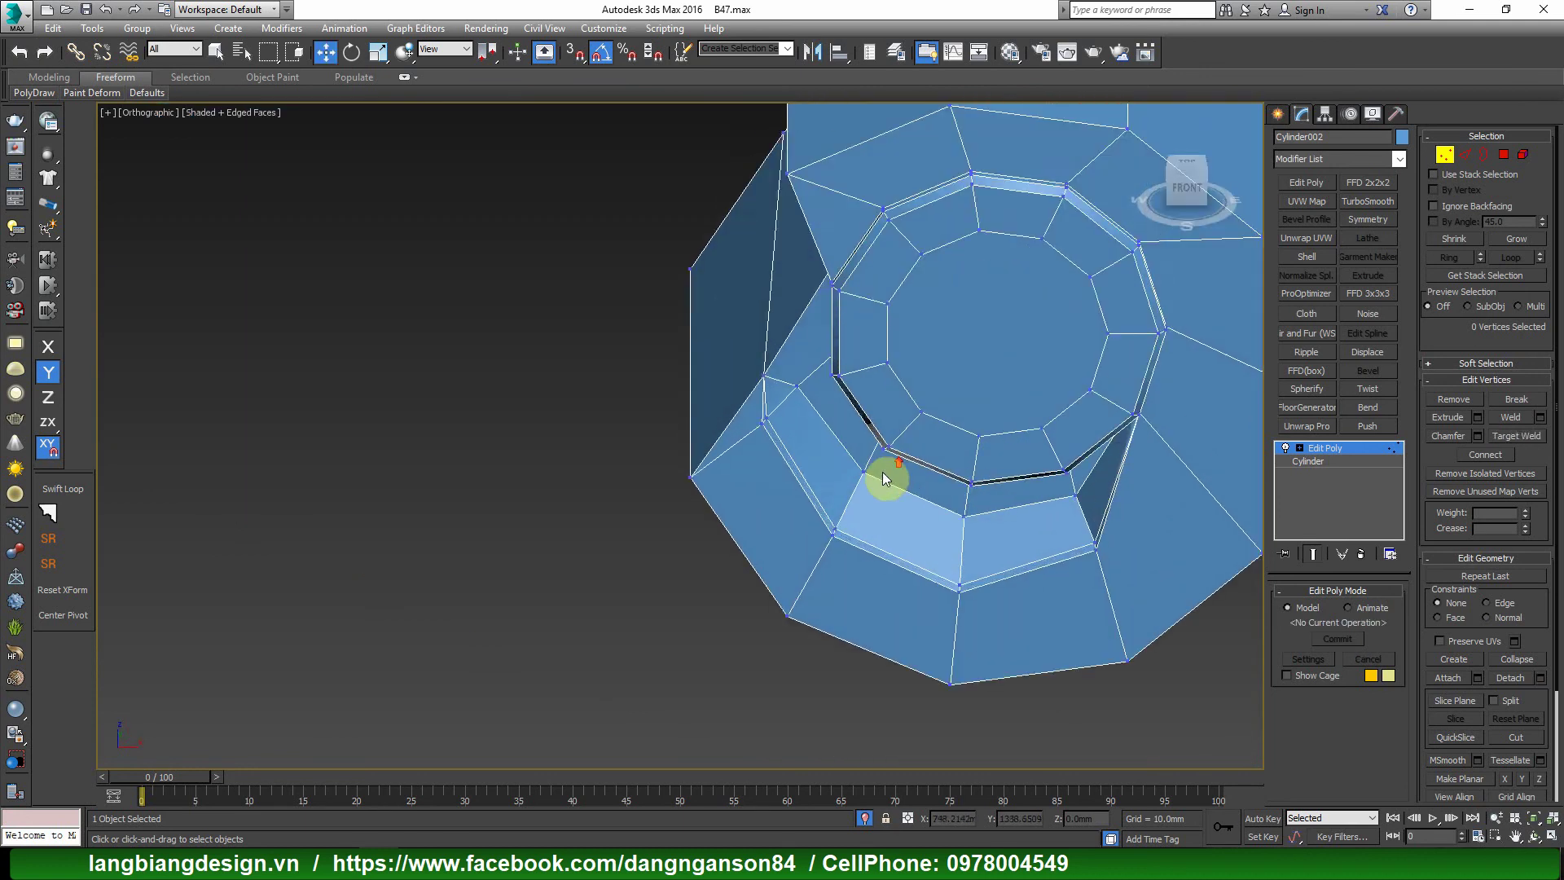
pyautogui.scroll(2, 738, 507)
pyautogui.moveTo(738, 502)
pyautogui.keyDown('alt'); pyautogui.mouseDown(button='middle')
pyautogui.moveTo(691, 486)
pyautogui.moveTo(796, 544)
pyautogui.moveTo(880, 502)
pyautogui.mouseUp(button='middle'); pyautogui.keyUp('alt')
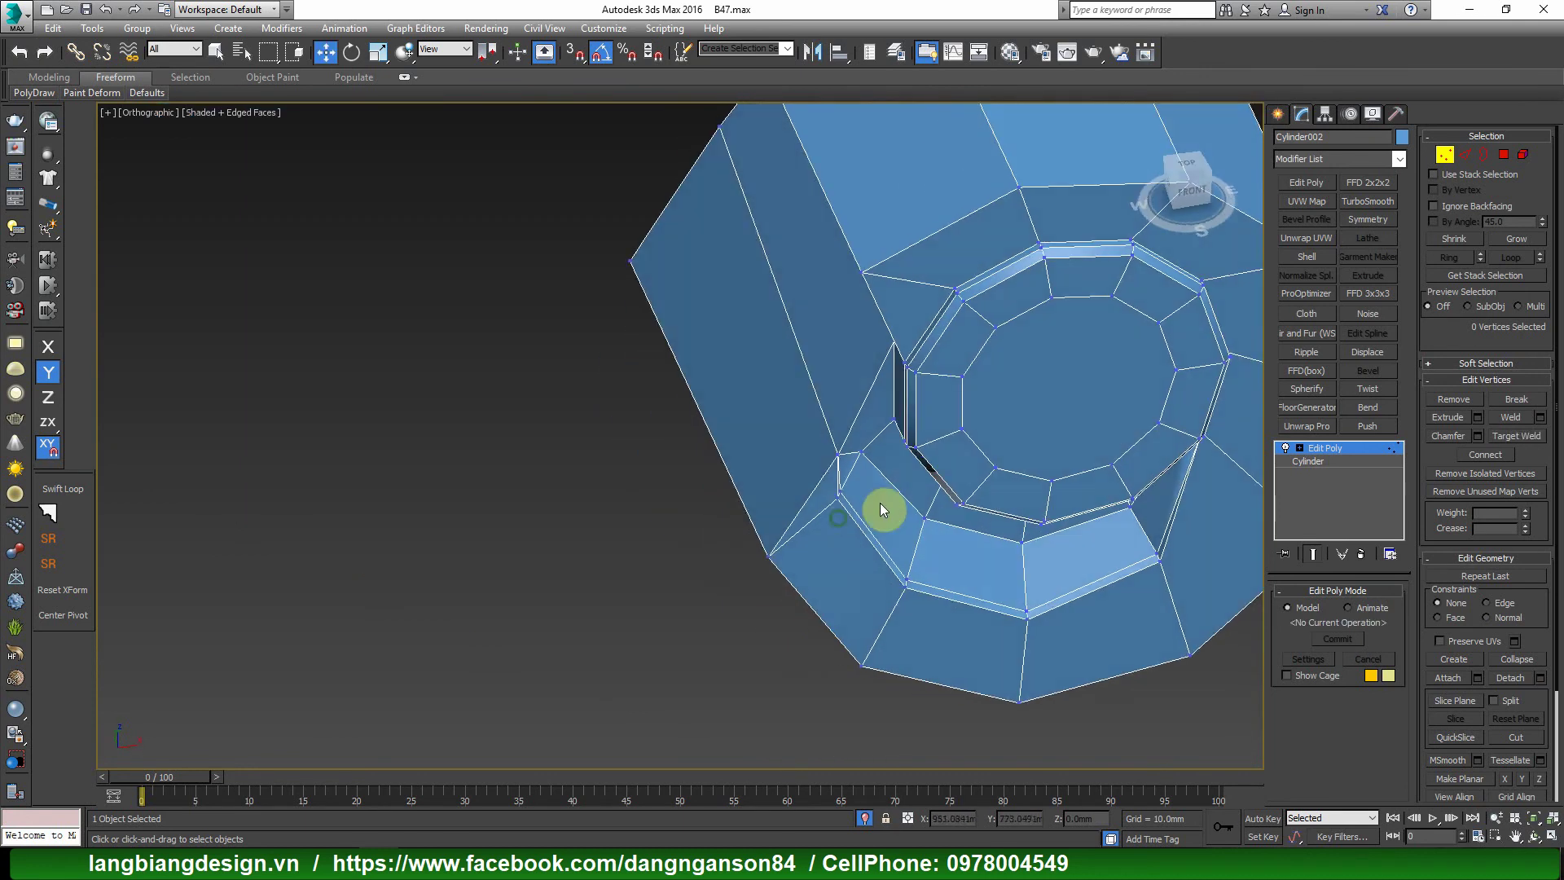
# Preview the mesh with TurboSmooth, toggling edged faces off and on.
pyautogui.click(1366, 203)
pyautogui.moveTo(1010, 488)
pyautogui.keyDown('alt'); pyautogui.mouseDown(button='middle')
pyautogui.moveTo(980, 447)
pyautogui.moveTo(932, 457)
pyautogui.moveTo(936, 423)
pyautogui.moveTo(988, 550)
pyautogui.mouseUp(button='middle'); pyautogui.keyUp('alt')
pyautogui.press('F4')
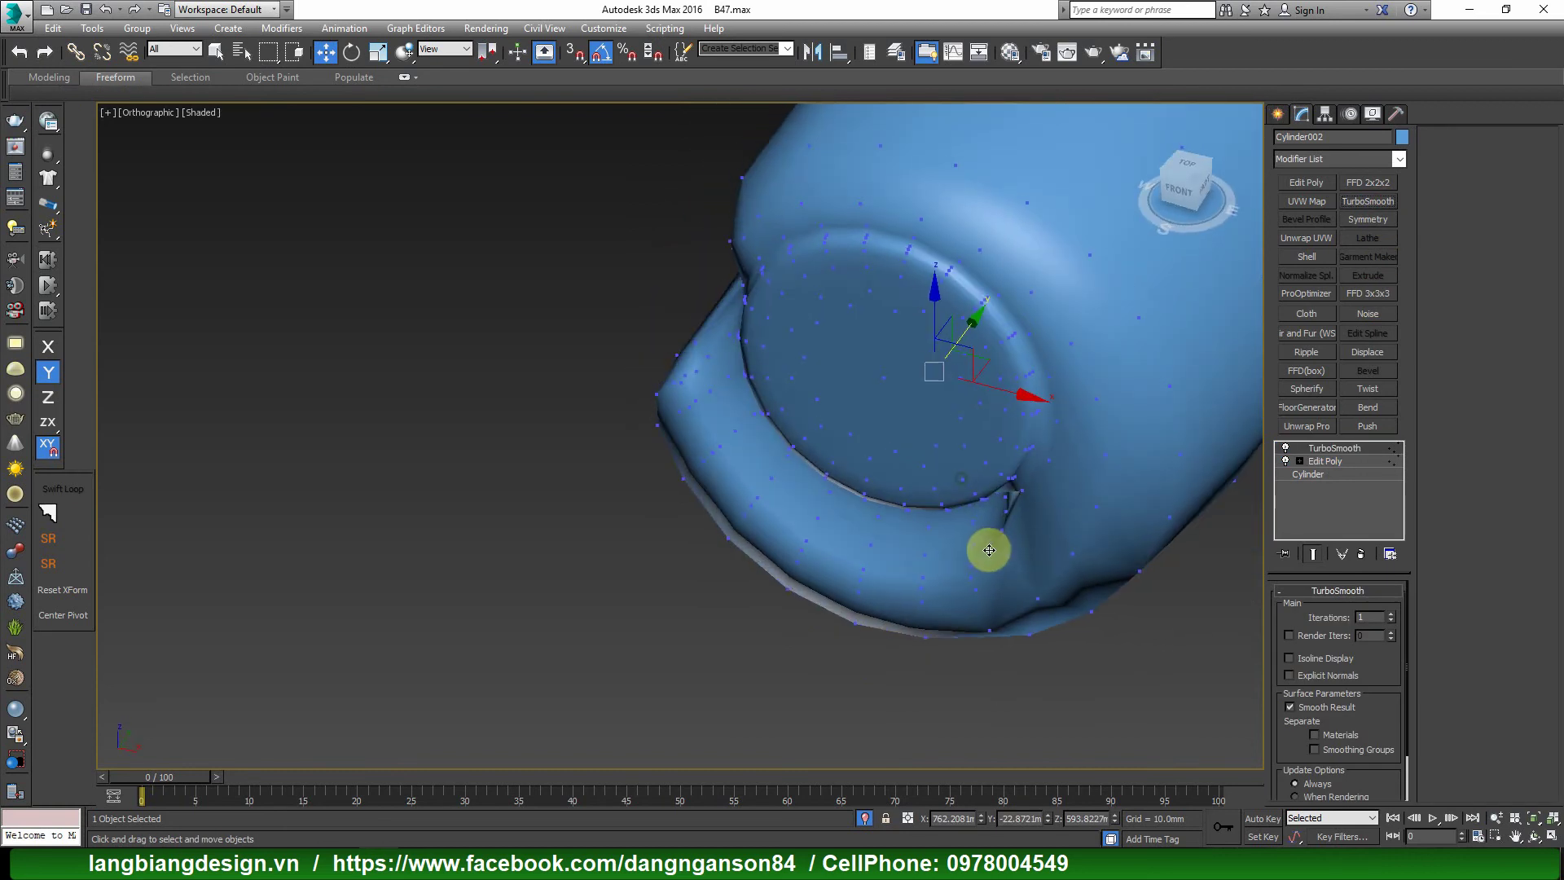
pyautogui.press('F4')
pyautogui.moveTo(1068, 639)
pyautogui.keyDown('alt'); pyautogui.mouseDown(button='middle')
pyautogui.moveTo(1049, 623)
pyautogui.moveTo(1047, 523)
pyautogui.moveTo(1085, 469)
pyautogui.mouseUp(button='middle'); pyautogui.keyUp('alt')
pyautogui.scroll(2, 1085, 469)
pyautogui.scroll(2, 1096, 520)
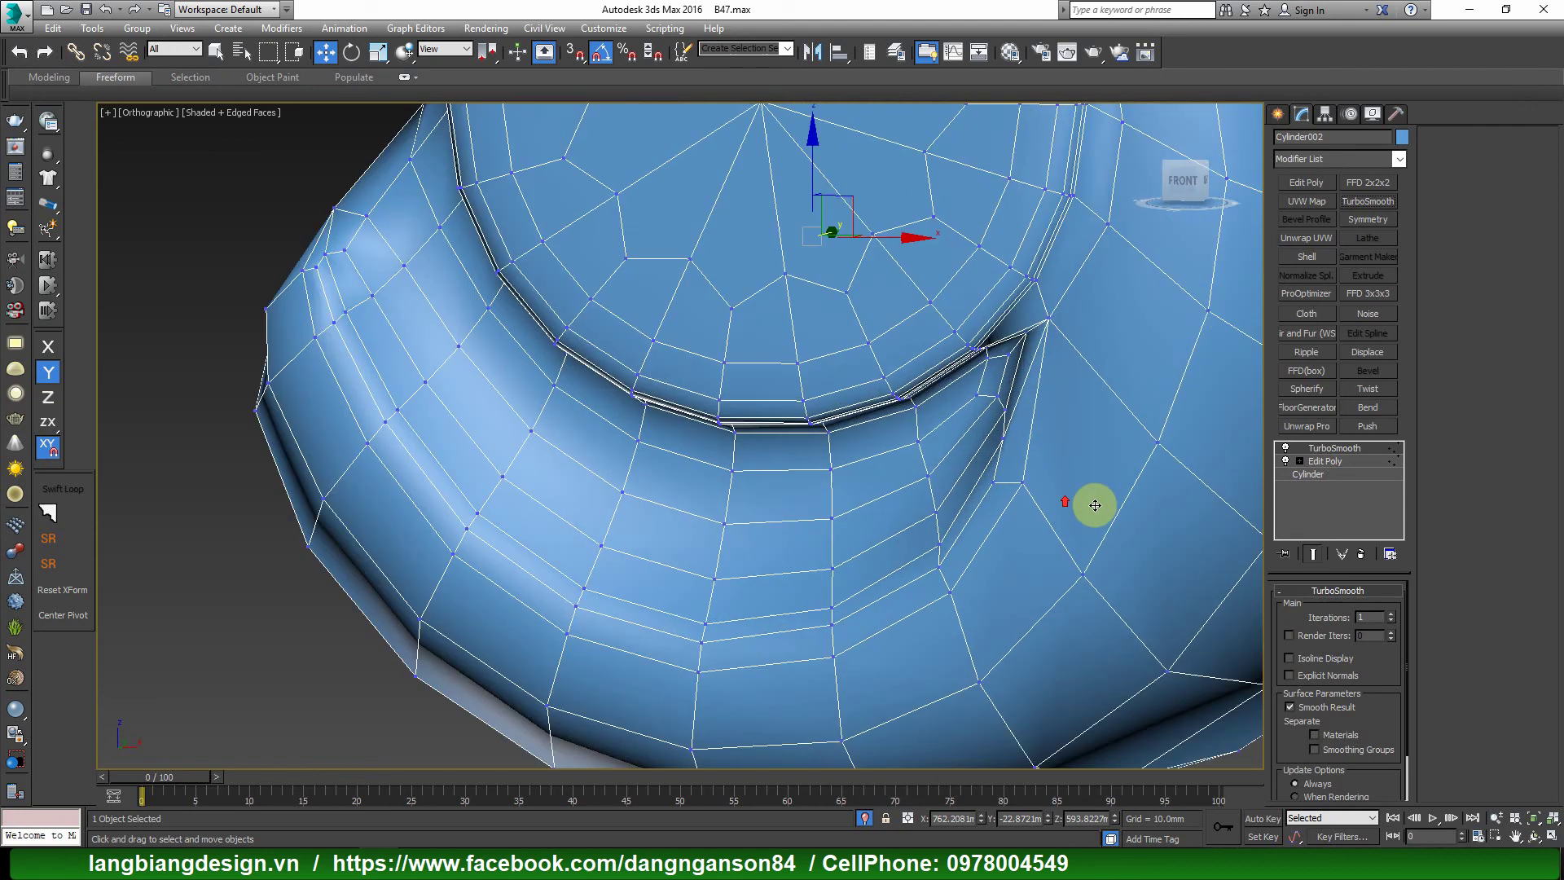
# Delete TurboSmooth again and select the two vertices beside the opening.
pyautogui.click(1356, 554)
pyautogui.scroll(-2, 1057, 501)
pyautogui.press('1')
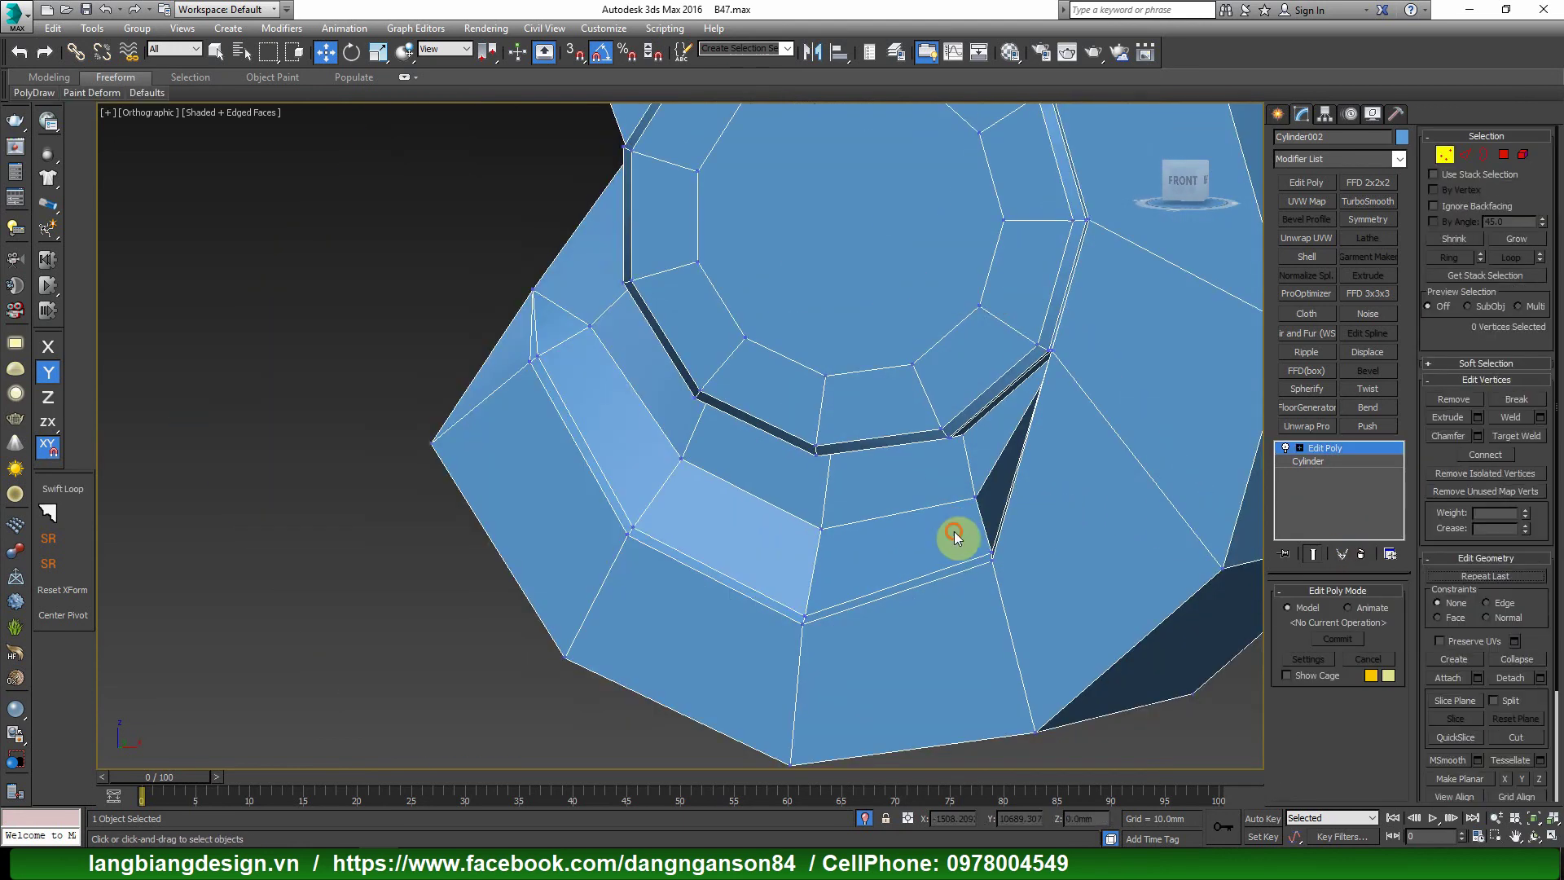
pyautogui.moveTo(954, 531); pyautogui.dragTo(1120, 611)
pyautogui.moveTo(1121, 611)
pyautogui.keyDown('alt'); pyautogui.mouseDown(button='middle')
pyautogui.moveTo(1124, 576)
pyautogui.moveTo(1089, 513)
pyautogui.moveTo(1075, 649)
pyautogui.moveTo(977, 663)
pyautogui.moveTo(1057, 596)
pyautogui.moveTo(1008, 597)
pyautogui.mouseUp(button='middle'); pyautogui.keyUp('alt')
pyautogui.scroll(-3, 1091, 542)
pyautogui.press('1')
pyautogui.press('1')
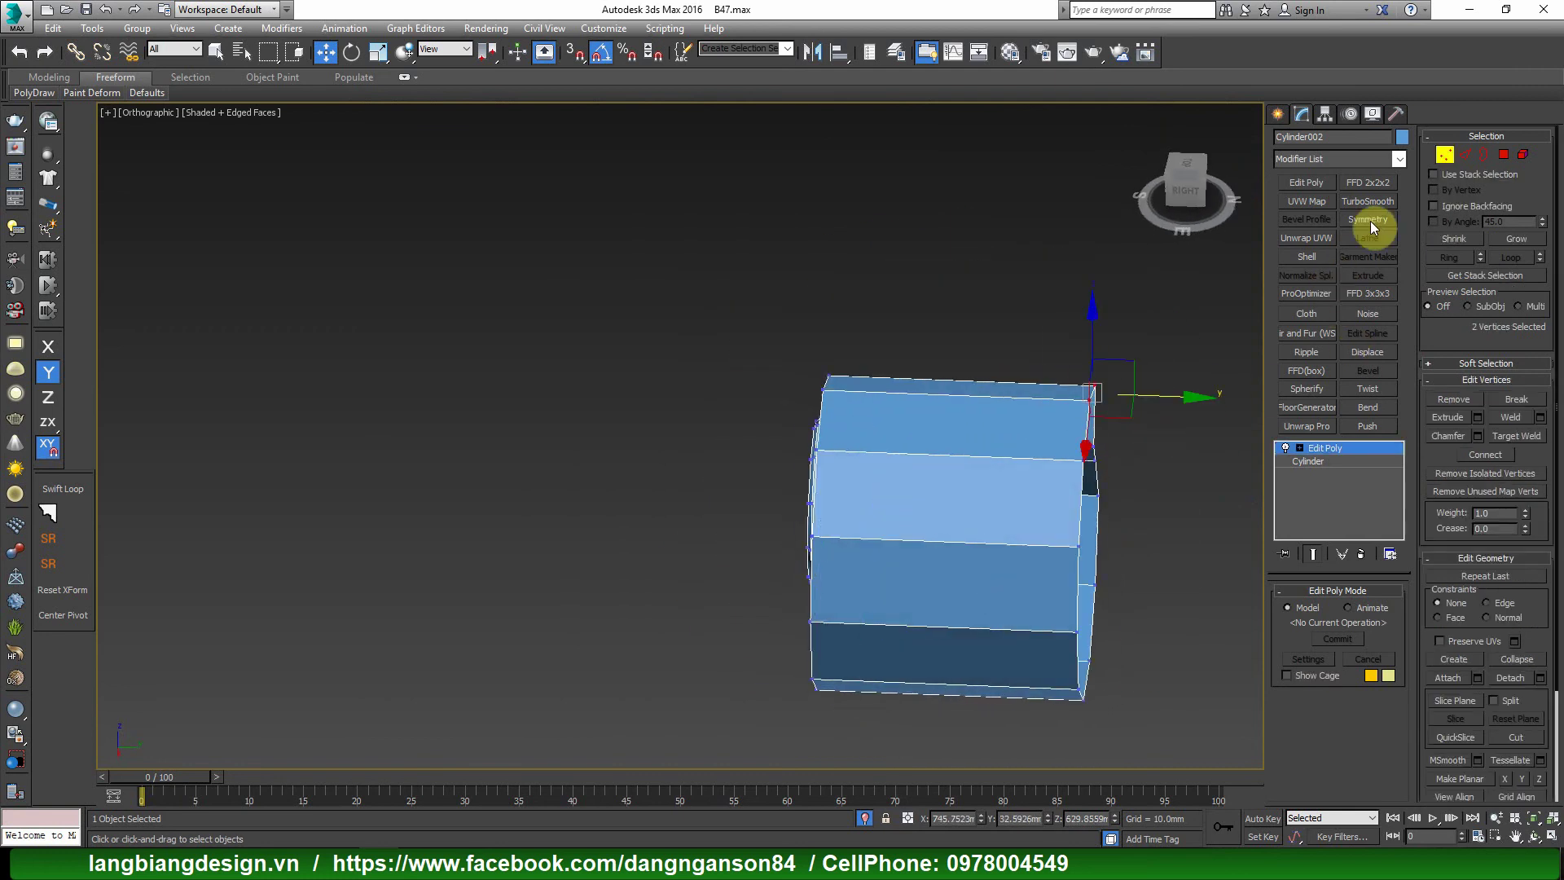
# Add a Symmetry modifier mirroring on Z with Flip turned off.
pyautogui.click(1368, 220)
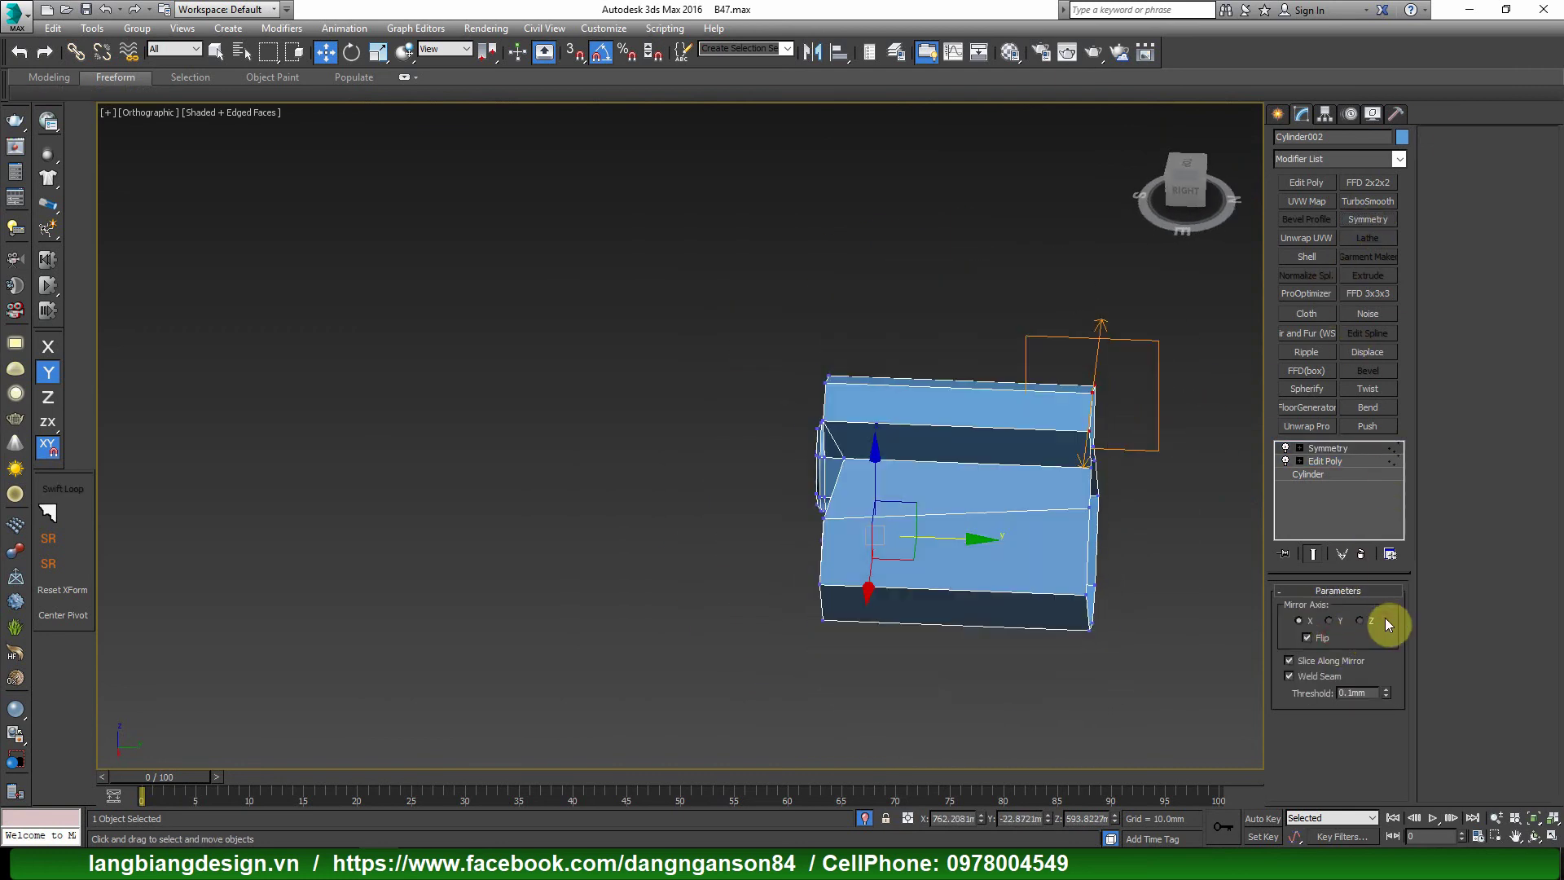
pyautogui.click(1359, 620)
pyautogui.click(1307, 637)
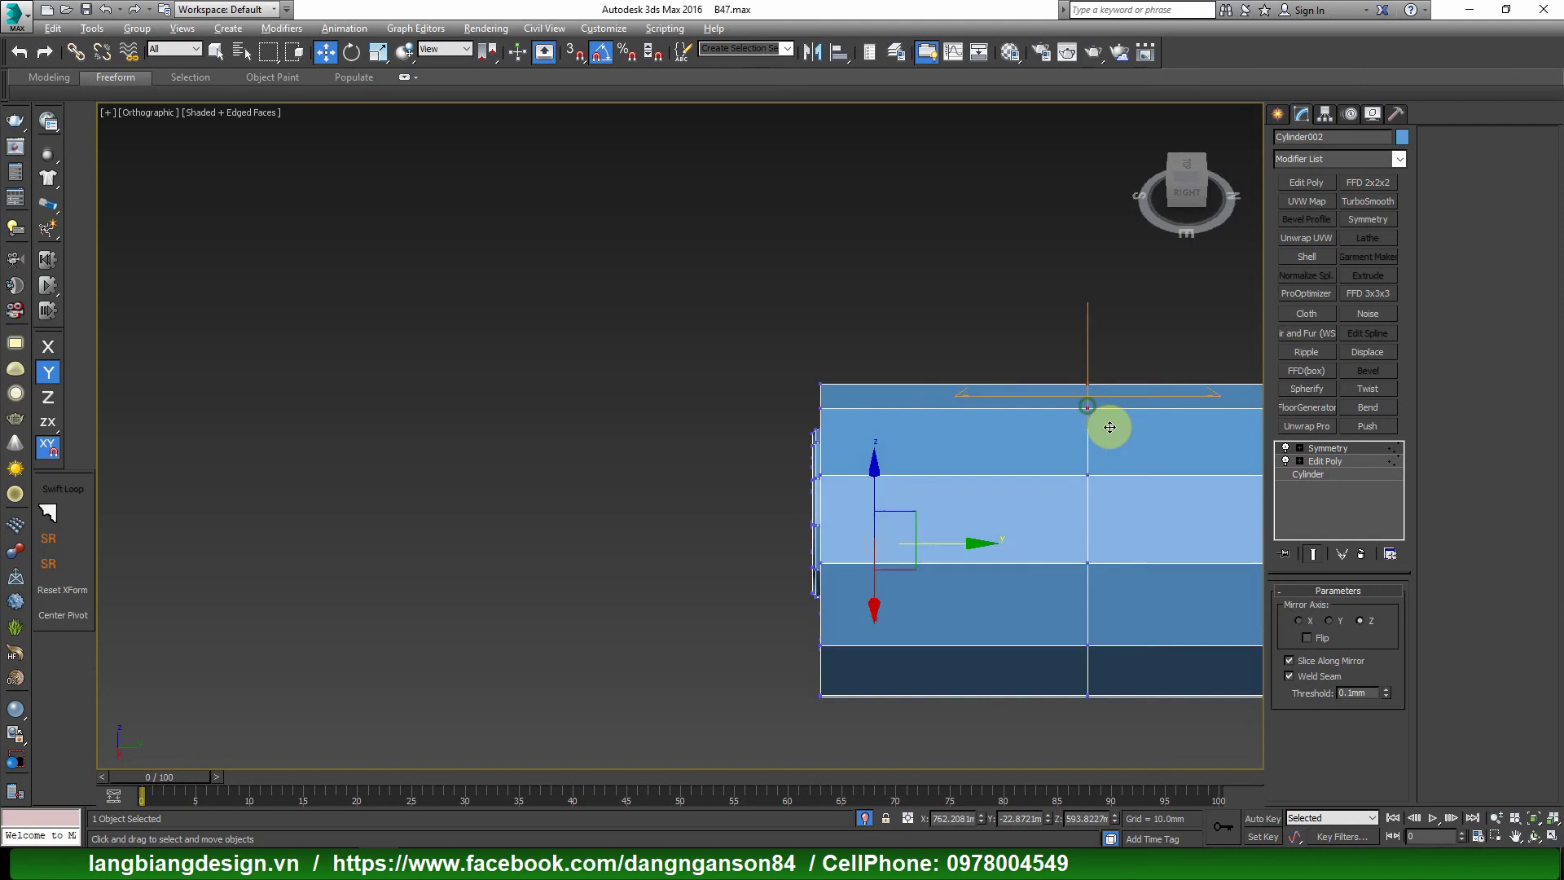
pyautogui.moveTo(1108, 426)
pyautogui.keyDown('alt'); pyautogui.mouseDown(button='middle')
pyautogui.moveTo(1173, 435)
pyautogui.moveTo(1083, 422)
pyautogui.mouseUp(button='middle'); pyautogui.keyUp('alt')
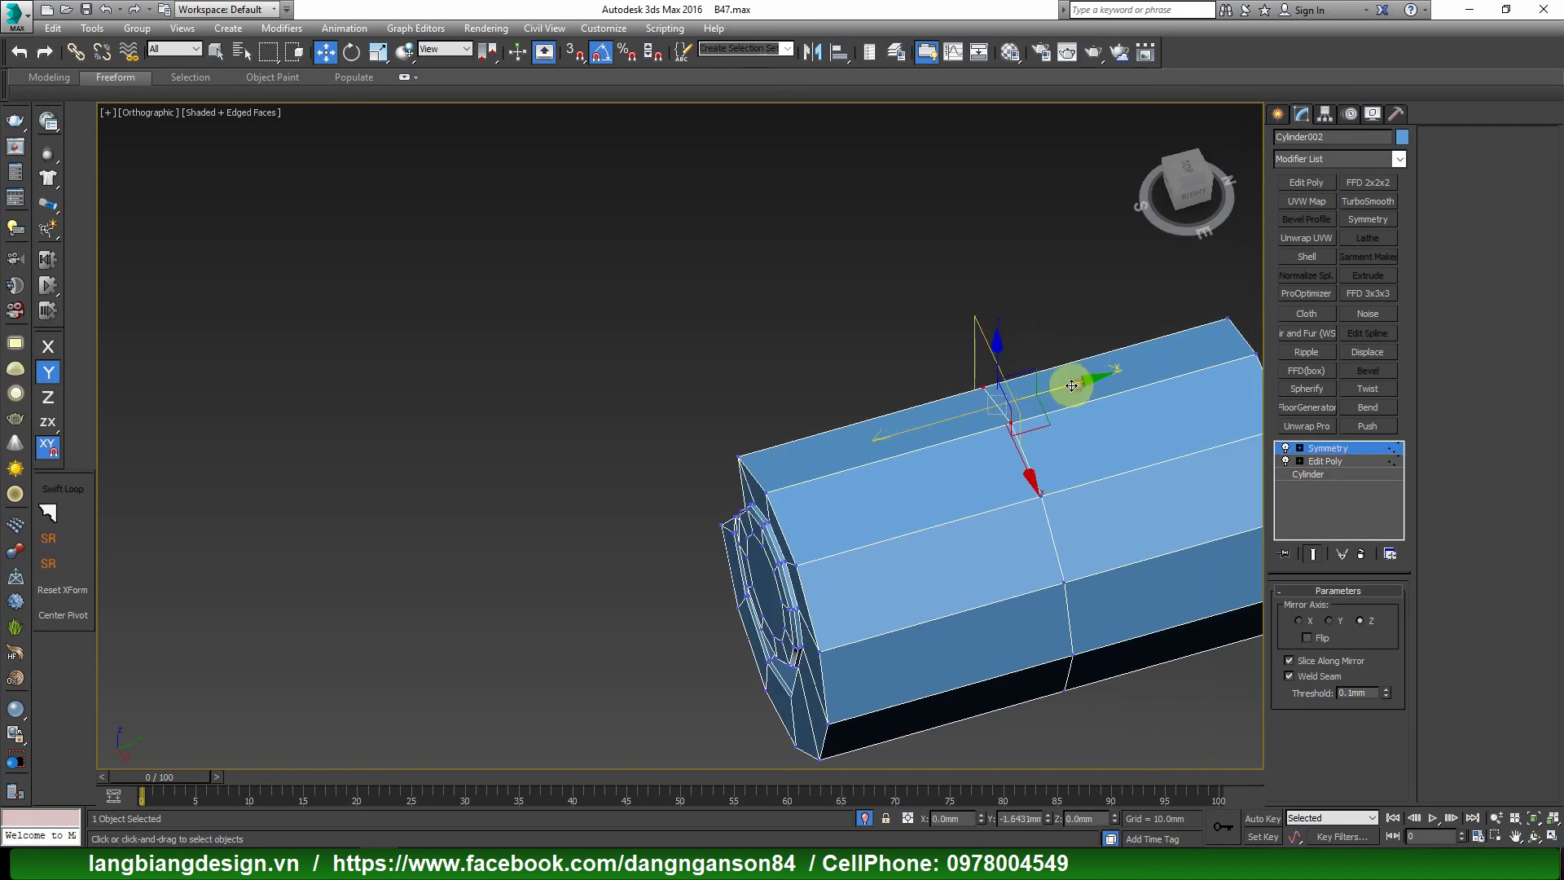
# Select the edge loop around the cylinder and orbit to view it from the front.
pyautogui.doubleClick(1047, 472)
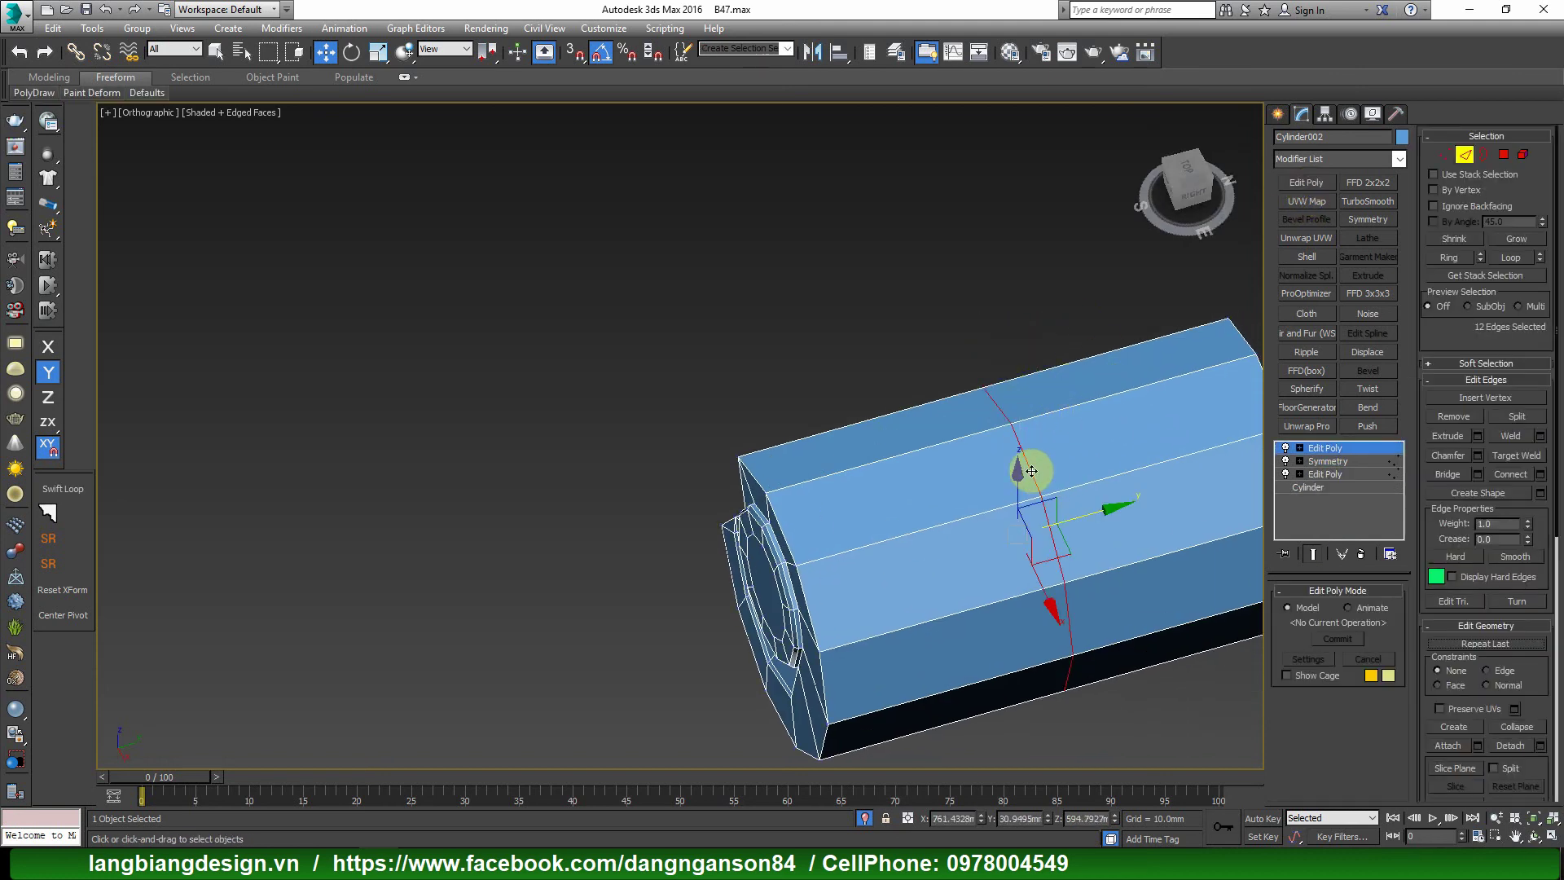
pyautogui.moveTo(1027, 469)
pyautogui.keyDown('alt'); pyautogui.mouseDown(button='middle')
pyautogui.moveTo(1172, 482)
pyautogui.moveTo(1187, 440)
pyautogui.mouseUp(button='middle'); pyautogui.keyUp('alt')
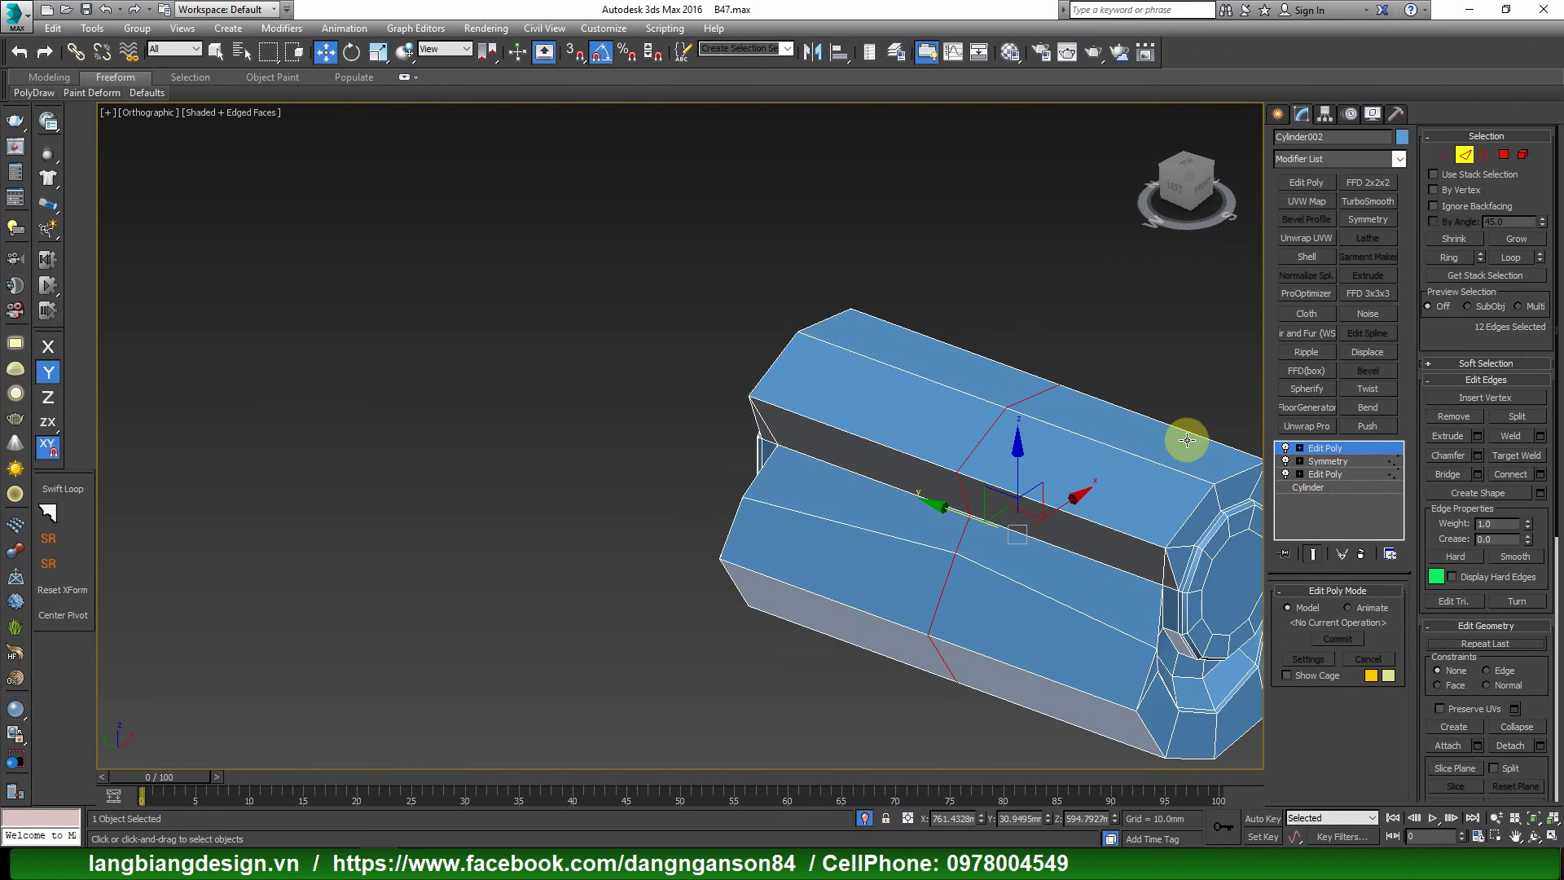
pyautogui.scroll(-2, 1063, 472)
pyautogui.scroll(2, 1058, 505)
pyautogui.moveTo(1053, 505)
pyautogui.keyDown('alt'); pyautogui.mouseDown(button='middle')
pyautogui.moveTo(886, 524)
pyautogui.moveTo(1003, 513)
pyautogui.mouseUp(button='middle'); pyautogui.keyUp('alt')
pyautogui.scroll(4, 1028, 514)
pyautogui.scroll(-5, 1028, 513)
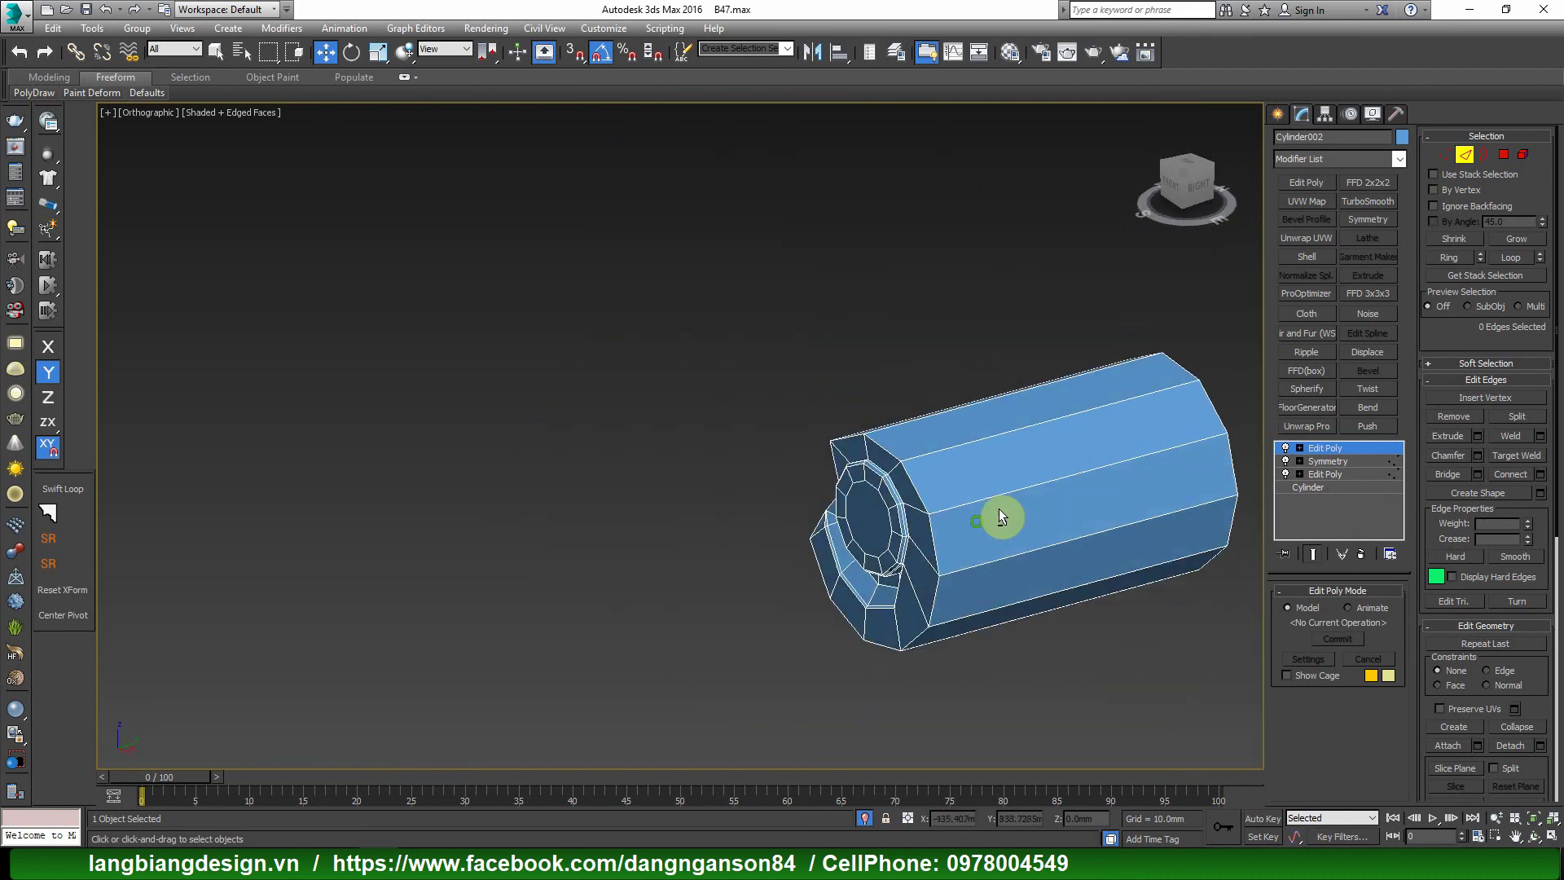
# Add TurboSmooth and show the piece shaded without edged faces.
pyautogui.click(1384, 203)
pyautogui.scroll(-2, 1055, 427)
pyautogui.press('F4')
pyautogui.scroll(3, 1026, 431)
# Raise TurboSmooth Iterations to 2 and orbit to inspect the smoothed piece.
pyautogui.scroll(-3, 1040, 458)
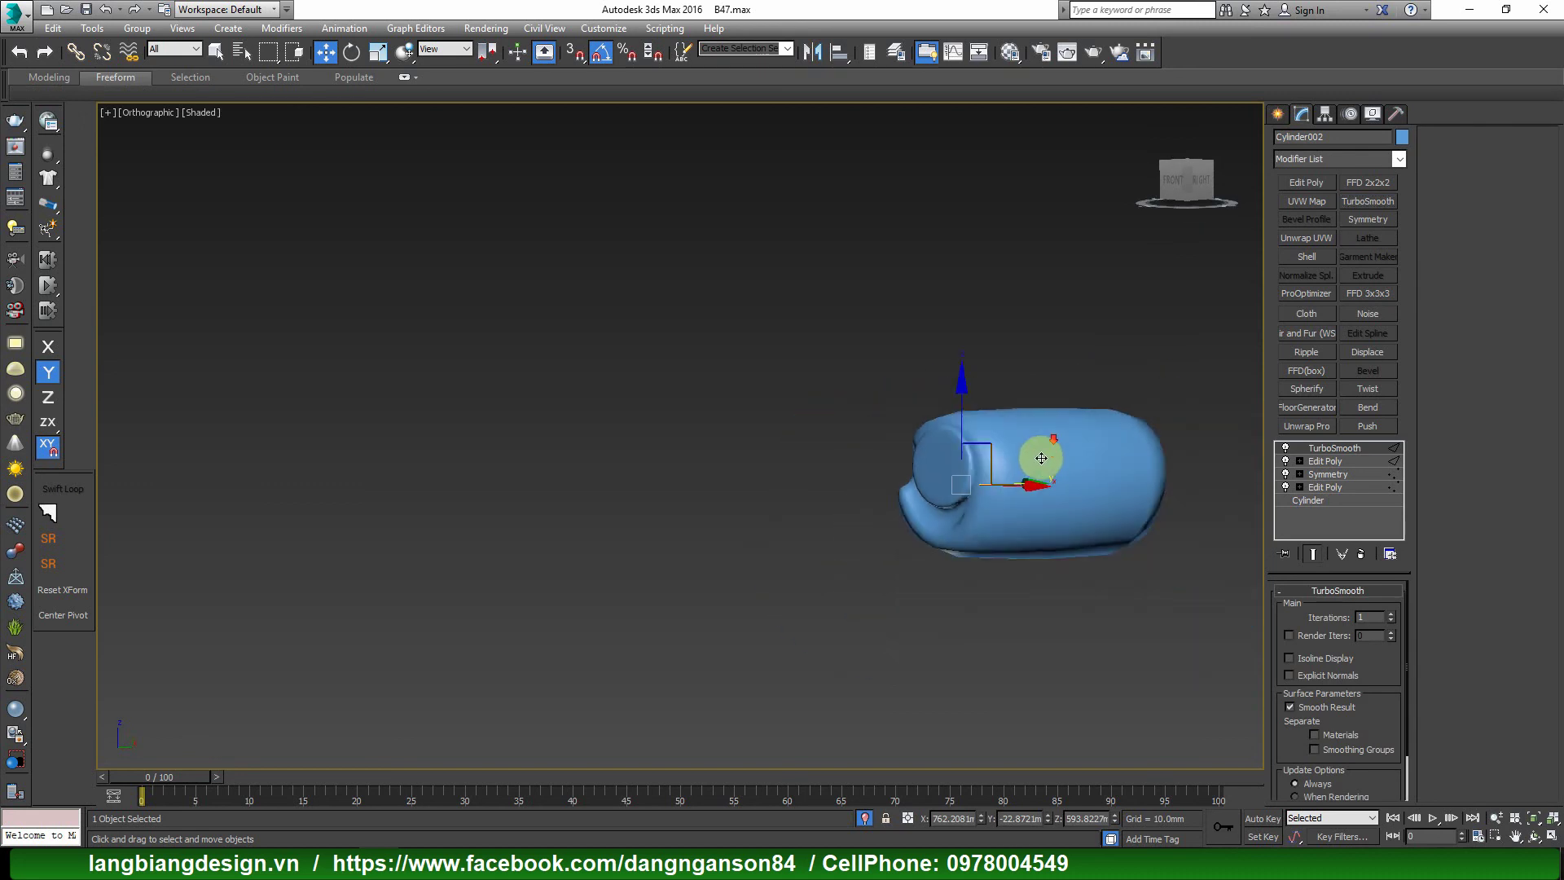
pyautogui.moveTo(1041, 458)
pyautogui.keyDown('alt'); pyautogui.mouseDown(button='middle')
pyautogui.moveTo(1129, 482)
pyautogui.moveTo(1113, 451)
pyautogui.mouseUp(button='middle'); pyautogui.keyUp('alt')
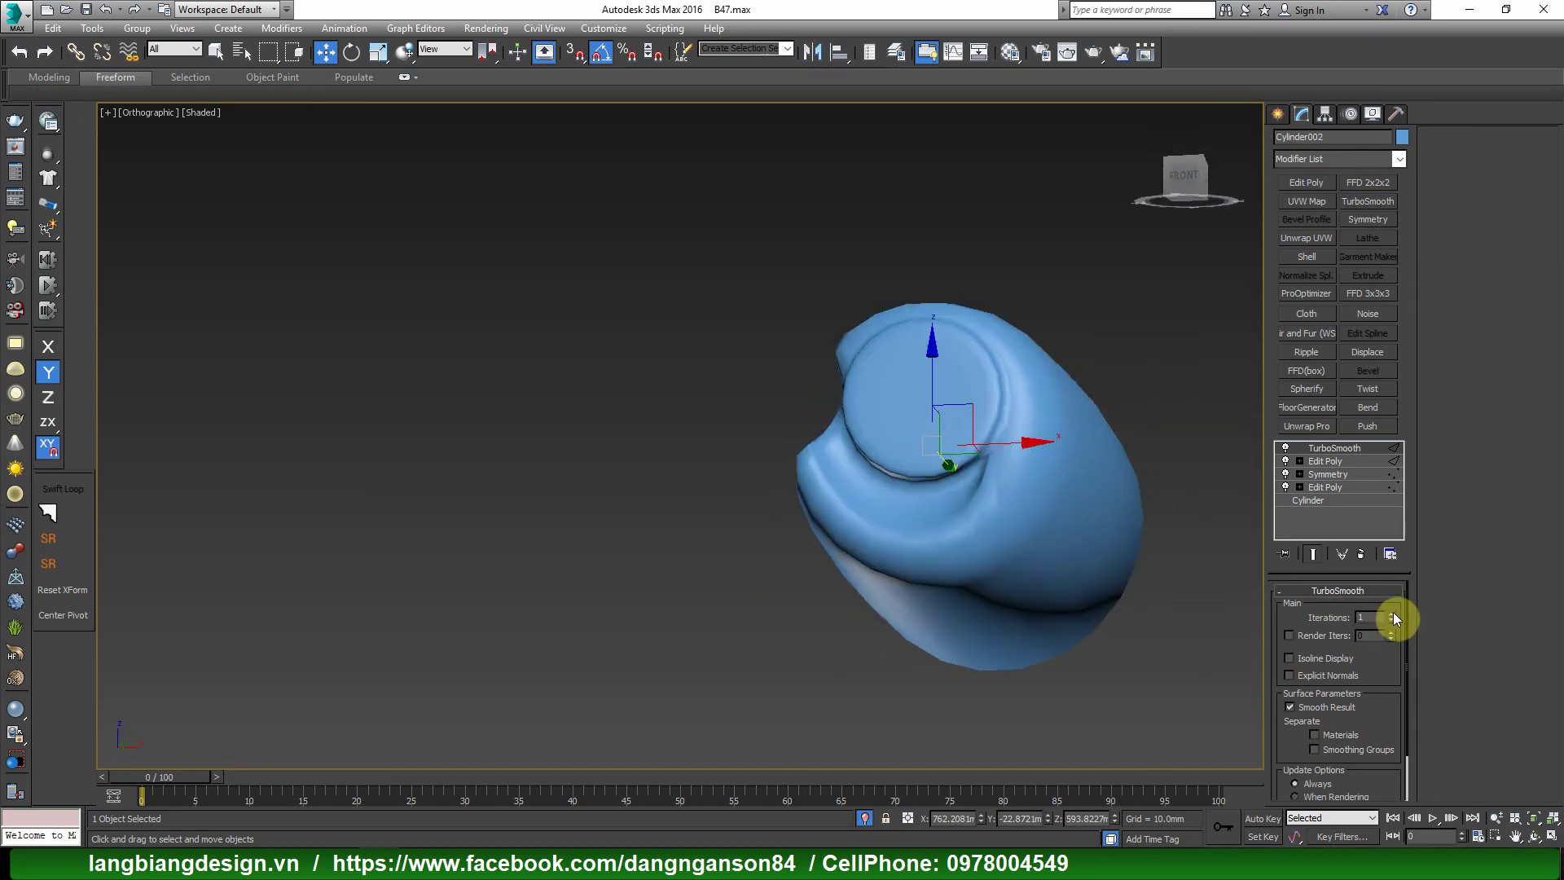
pyautogui.click(1392, 613)
pyautogui.moveTo(1165, 579)
pyautogui.keyDown('alt'); pyautogui.mouseDown(button='middle')
pyautogui.moveTo(1065, 546)
pyautogui.moveTo(1037, 569)
pyautogui.moveTo(1127, 570)
pyautogui.moveTo(1087, 585)
pyautogui.mouseUp(button='middle'); pyautogui.keyUp('alt')
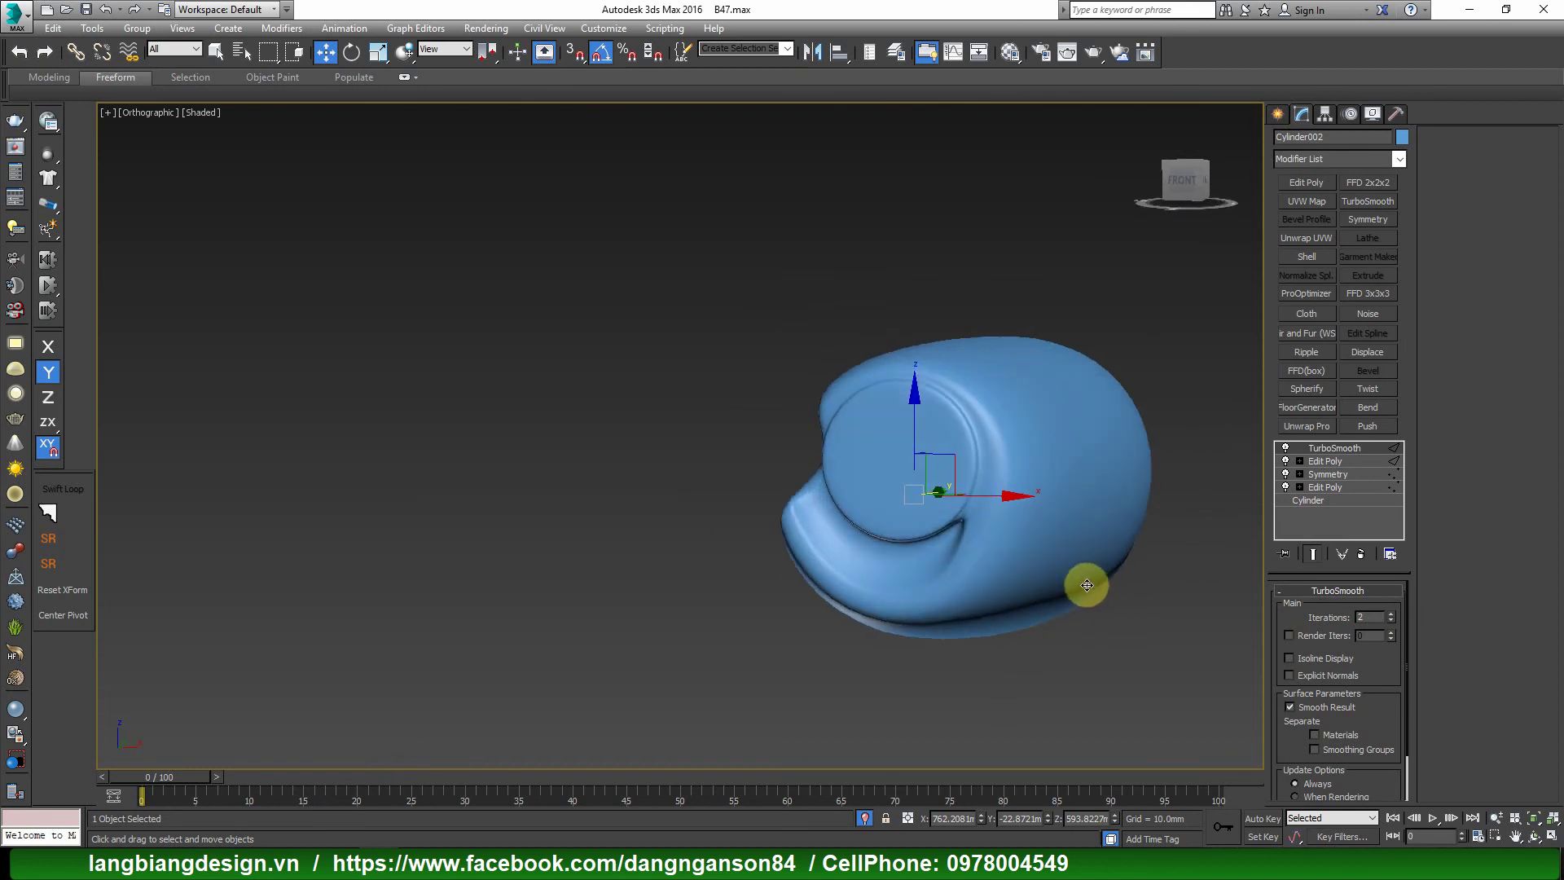
# Delete TurboSmooth, return to edge editing with edged faces, and exit Isolate Selection.
pyautogui.click(1361, 553)
pyautogui.press('2')
pyautogui.scroll(3, 942, 586)
pyautogui.press('F4')
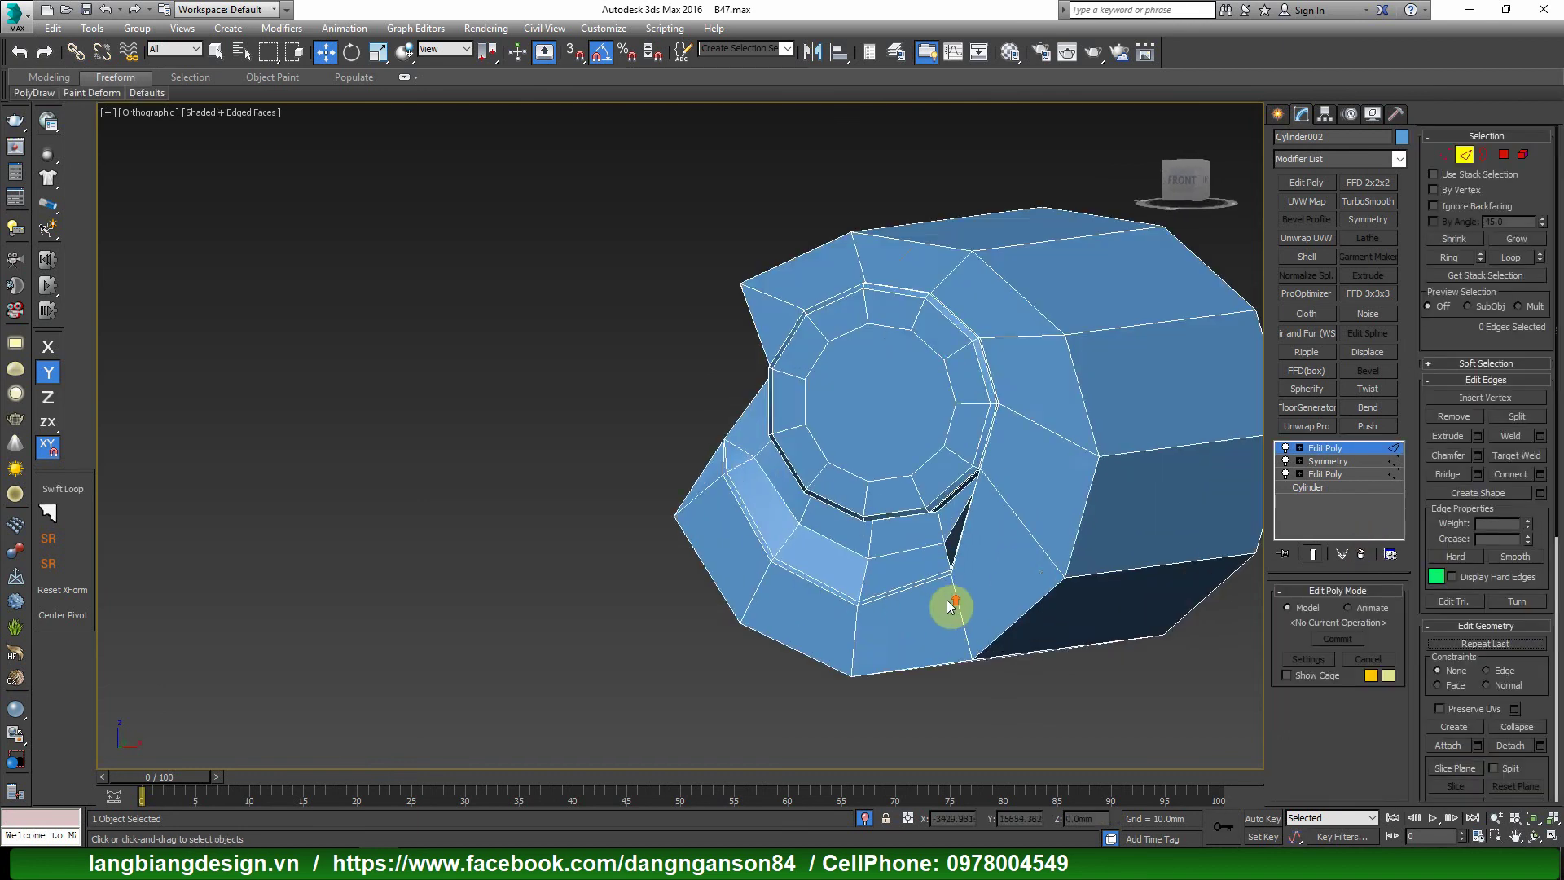
pyautogui.keyDown('alt'); pyautogui.moveTo(1031, 600); pyautogui.dragTo(1036, 500, button='middle'); pyautogui.keyUp('alt')
pyautogui.press('2')
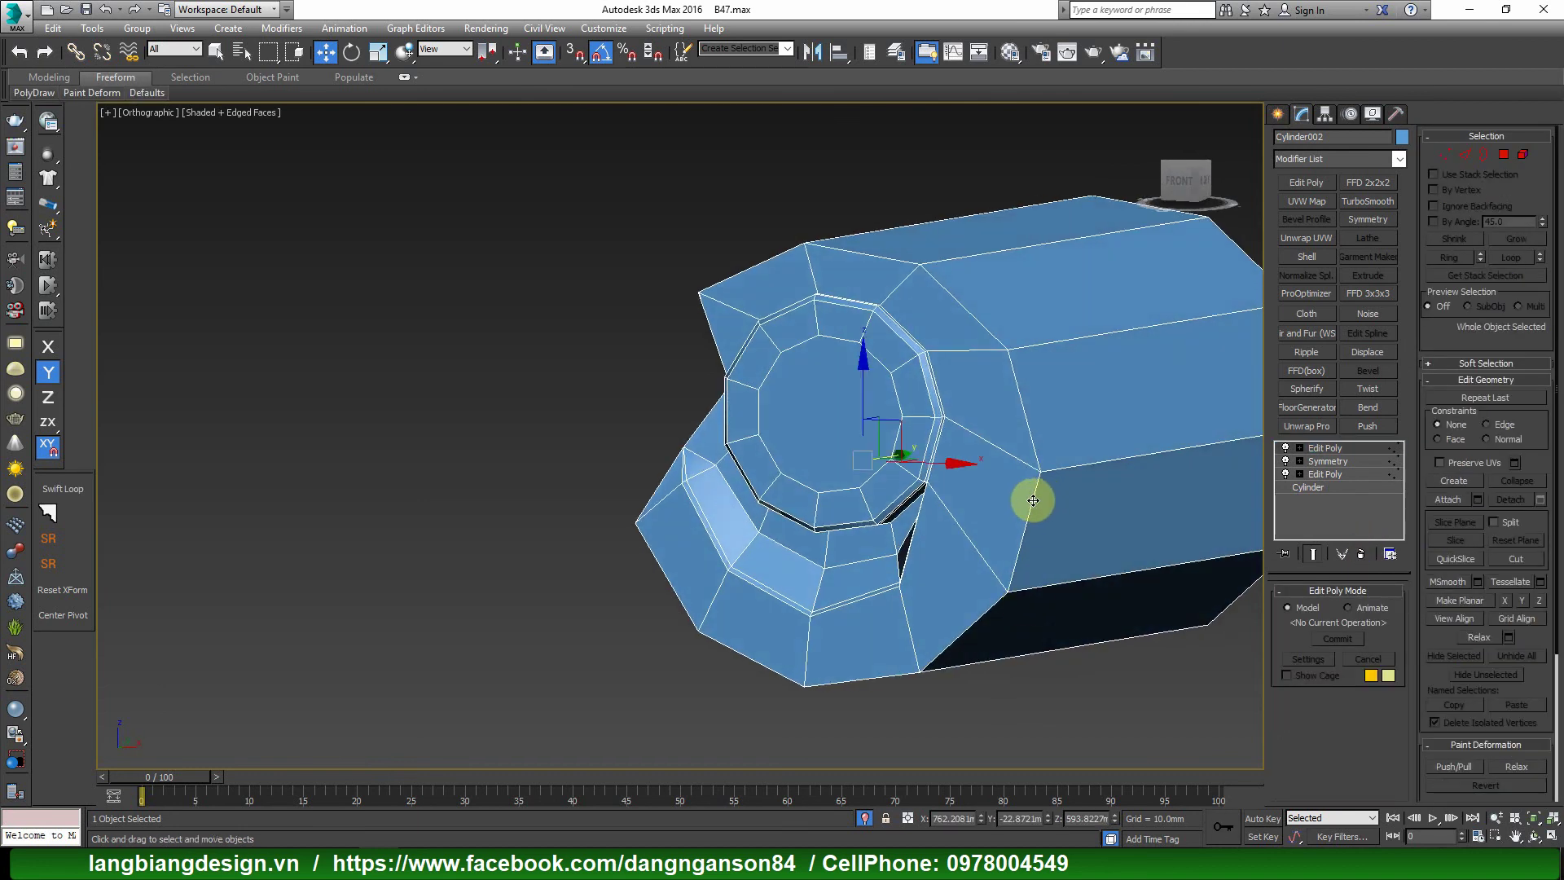
pyautogui.press('2')
pyautogui.scroll(-3, 1030, 505)
pyautogui.moveTo(994, 531)
pyautogui.keyDown('alt'); pyautogui.mouseDown(button='middle')
pyautogui.moveTo(992, 494)
pyautogui.moveTo(1033, 530)
pyautogui.moveTo(775, 565)
pyautogui.moveTo(944, 448)
pyautogui.mouseUp(button='middle'); pyautogui.keyUp('alt')
pyautogui.click(878, 817)
# Orbit to the front of the table and zoom onto the reference photo's bead moulding.
pyautogui.press('2')
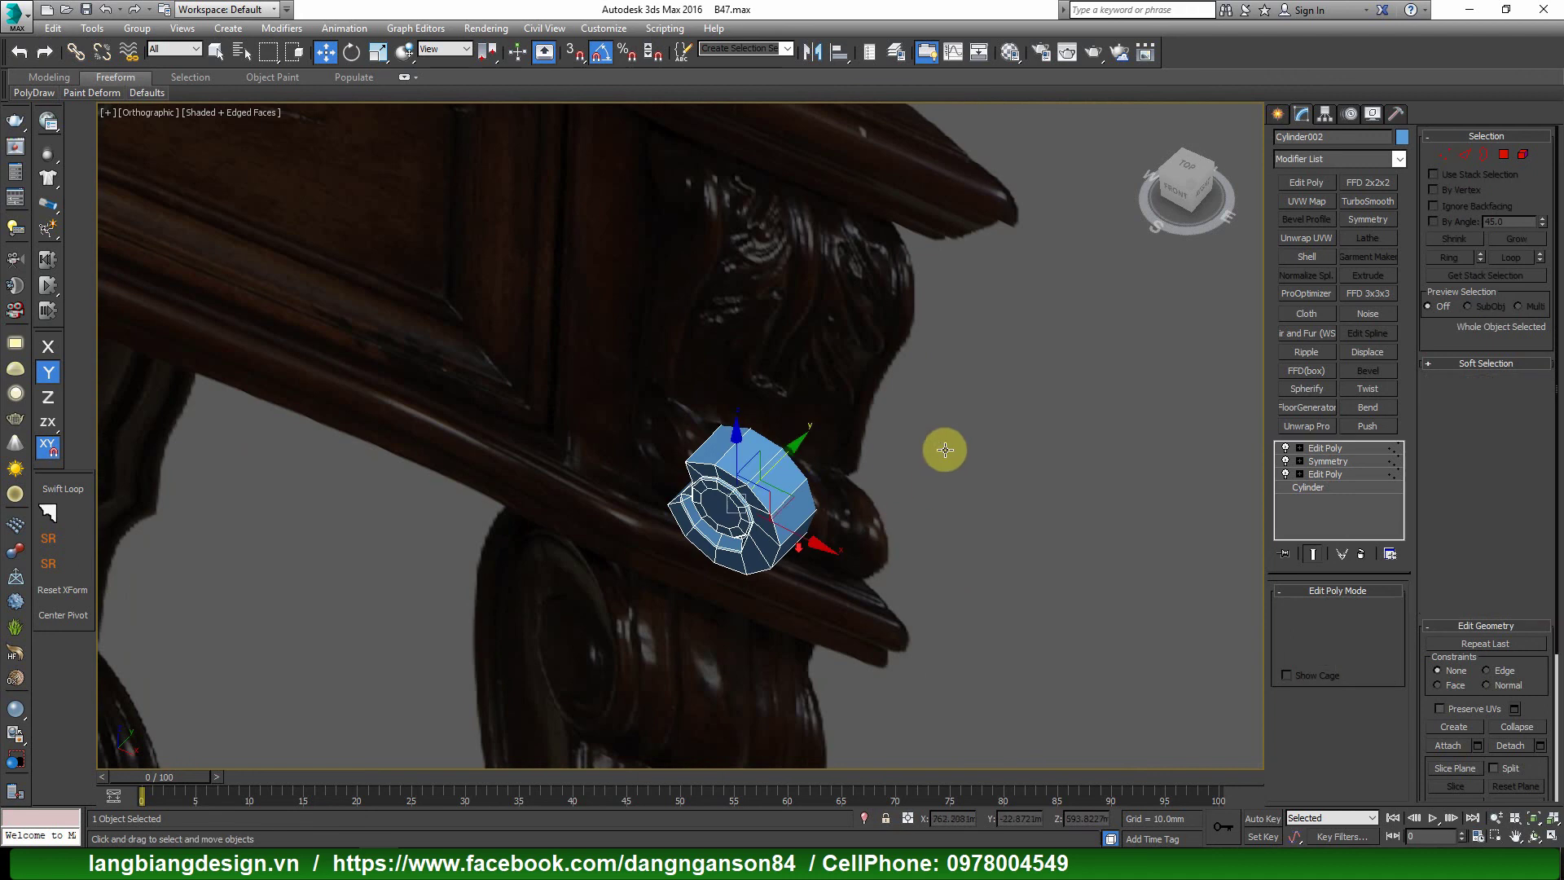
pyautogui.moveTo(795, 447)
pyautogui.keyDown('alt'); pyautogui.mouseDown(button='middle')
pyautogui.moveTo(586, 622)
pyautogui.moveTo(838, 500)
pyautogui.moveTo(708, 506)
pyautogui.mouseUp(button='middle'); pyautogui.keyUp('alt')
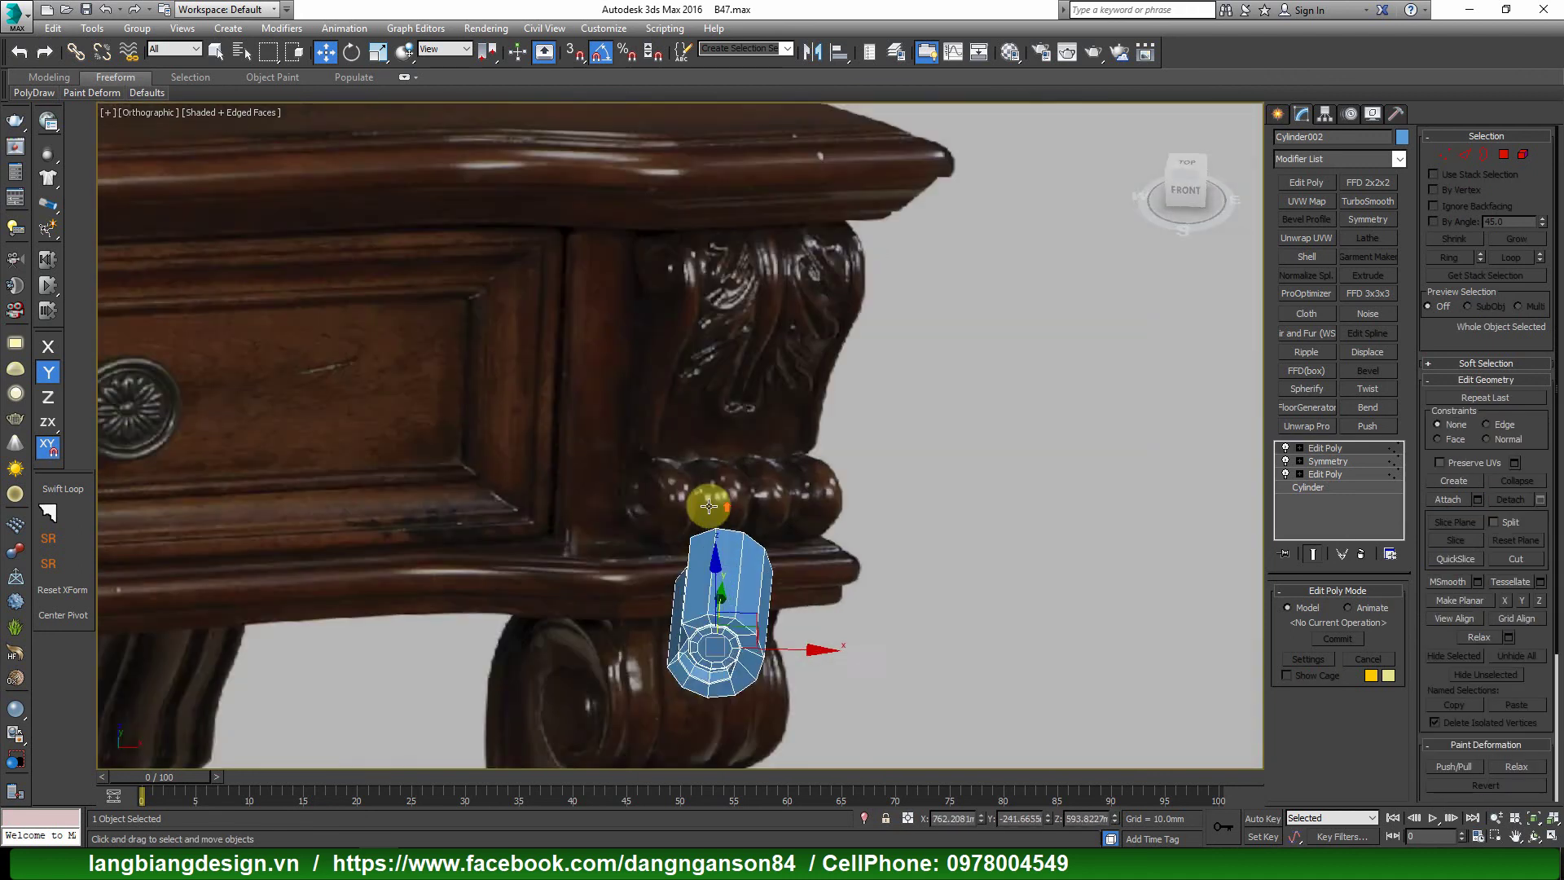
pyautogui.scroll(2, 663, 465)
pyautogui.scroll(4, 637, 478)
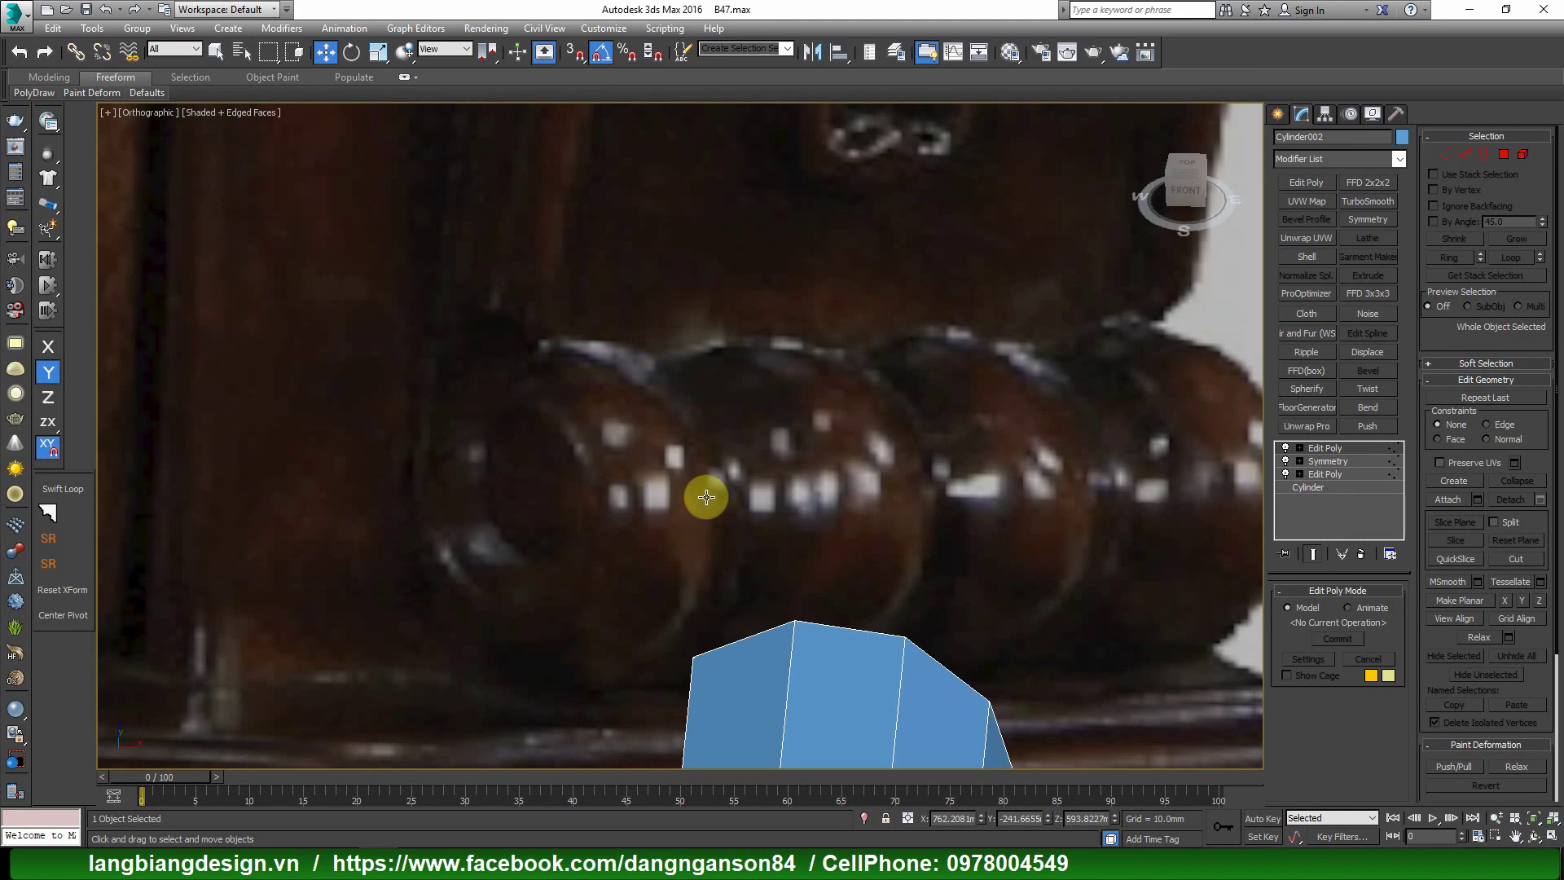
pyautogui.scroll(-5, 961, 450)
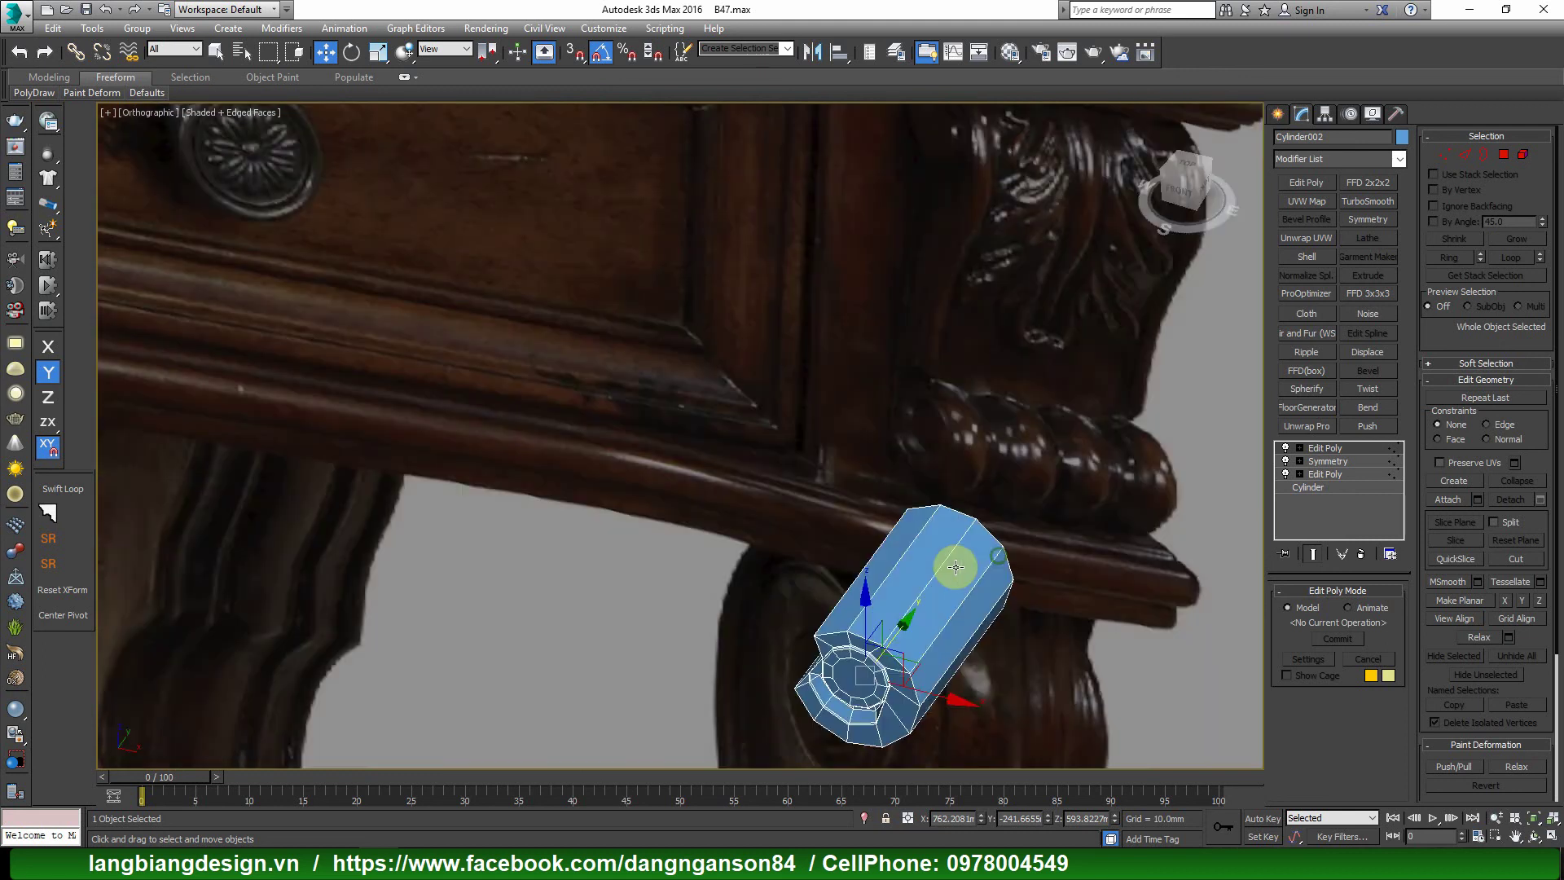
pyautogui.scroll(3, 1044, 548)
pyautogui.scroll(2, 757, 471)
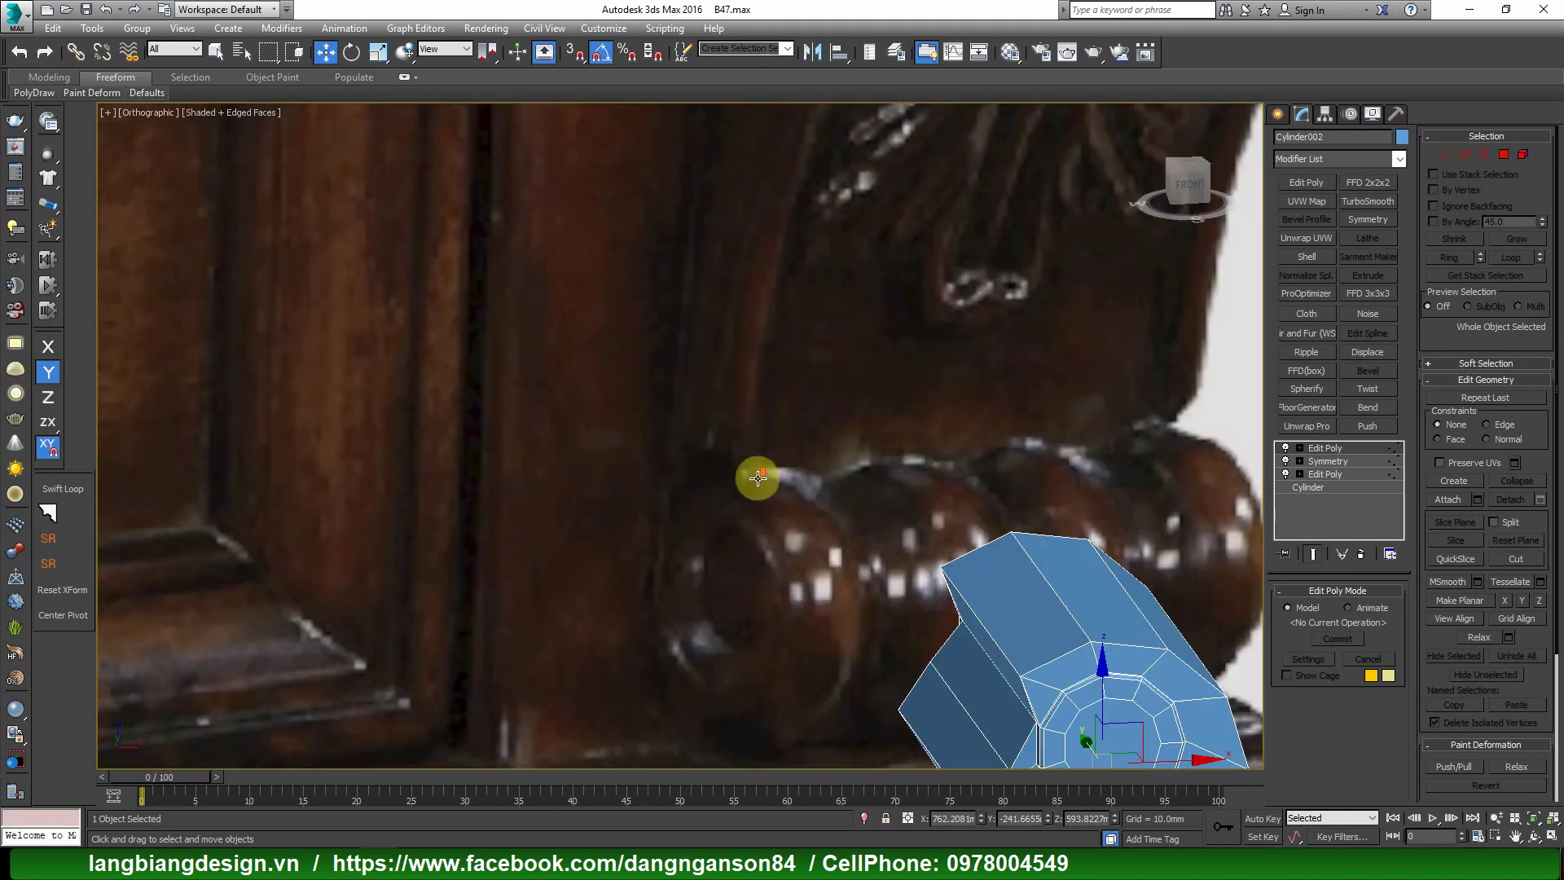
pyautogui.scroll(-2, 796, 586)
pyautogui.scroll(4, 654, 430)
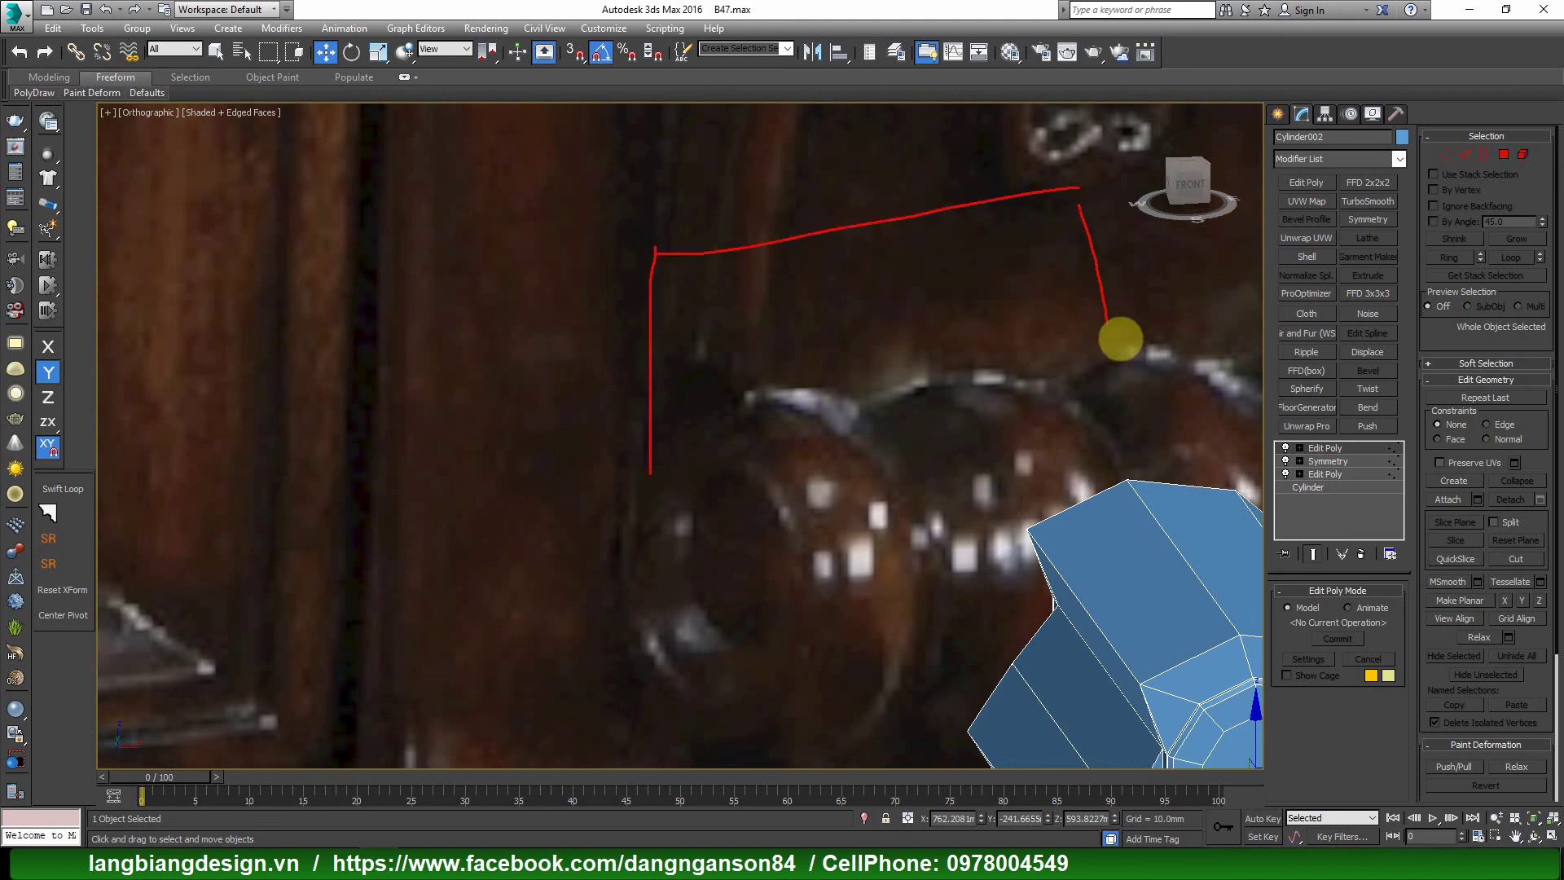
# Sketch a guide stroke over the bead moulding, then clear it.
pyautogui.moveTo(1106, 320); pyautogui.dragTo(723, 443)
pyautogui.press('Escape')
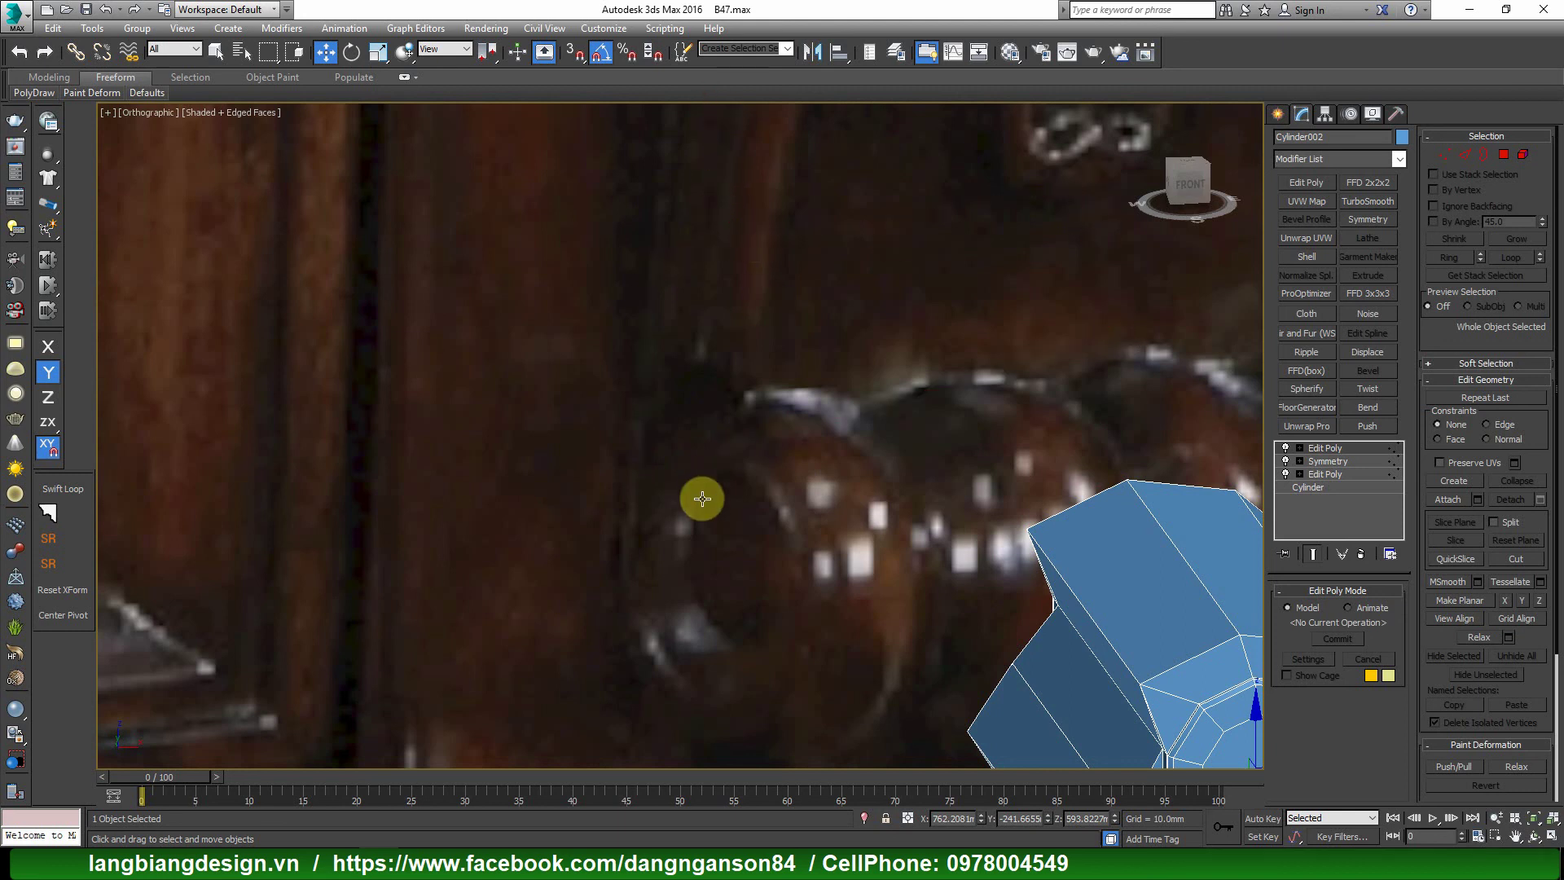
pyautogui.scroll(-3, 867, 646)
pyautogui.scroll(6, 789, 592)
# Select two side faces and extrude them upward about 49.4 mm.
pyautogui.press('4')
pyautogui.click(794, 549)
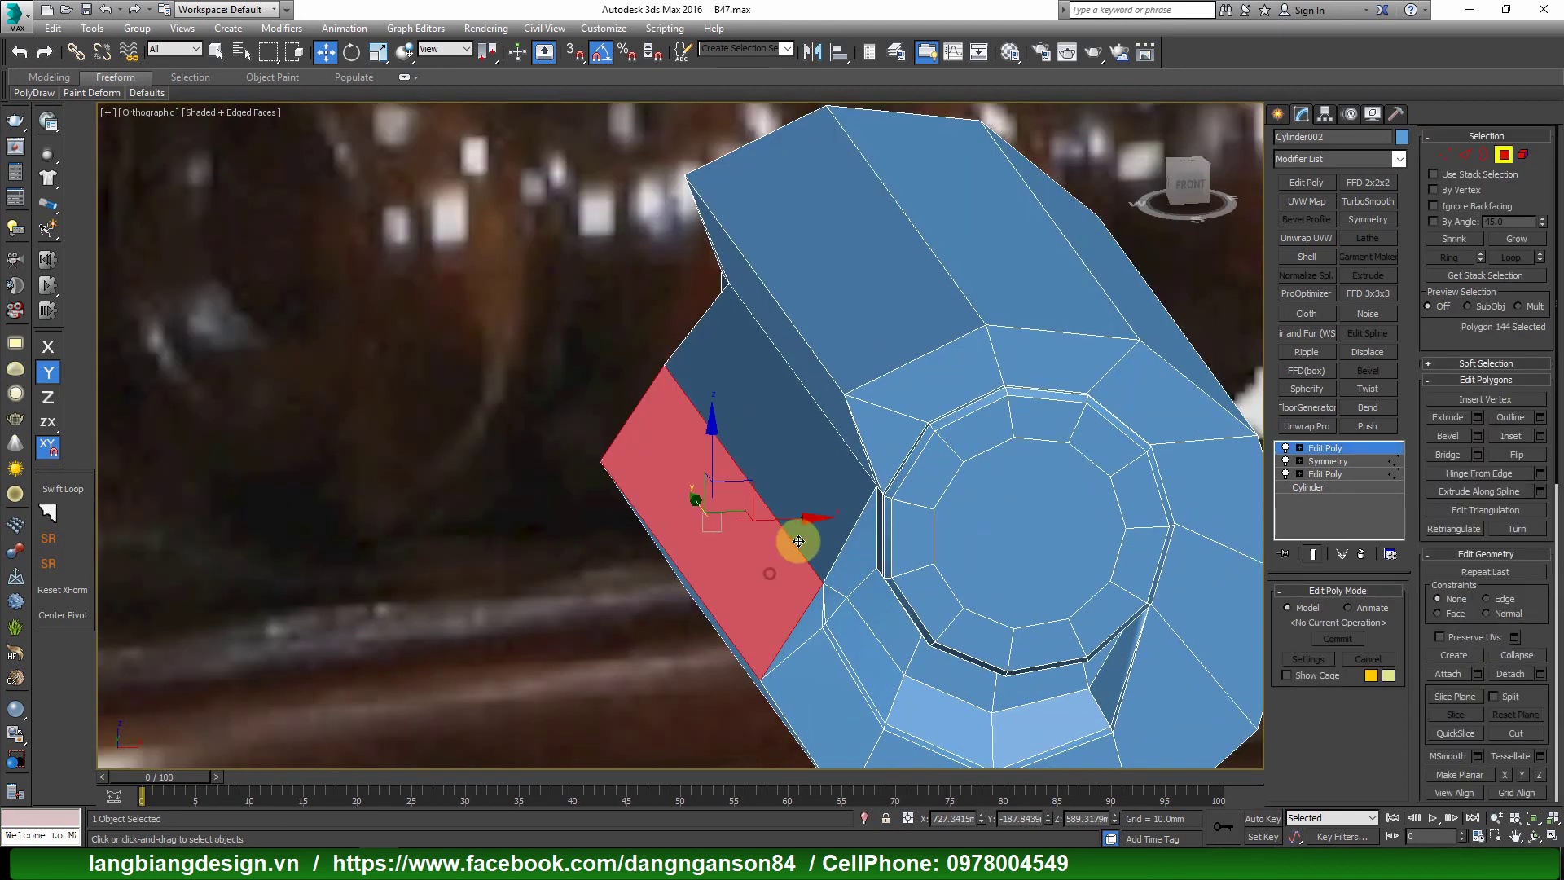
pyautogui.keyDown('ctrl'); pyautogui.click(855, 499); pyautogui.keyUp('ctrl')
pyautogui.rightClick(1041, 497)
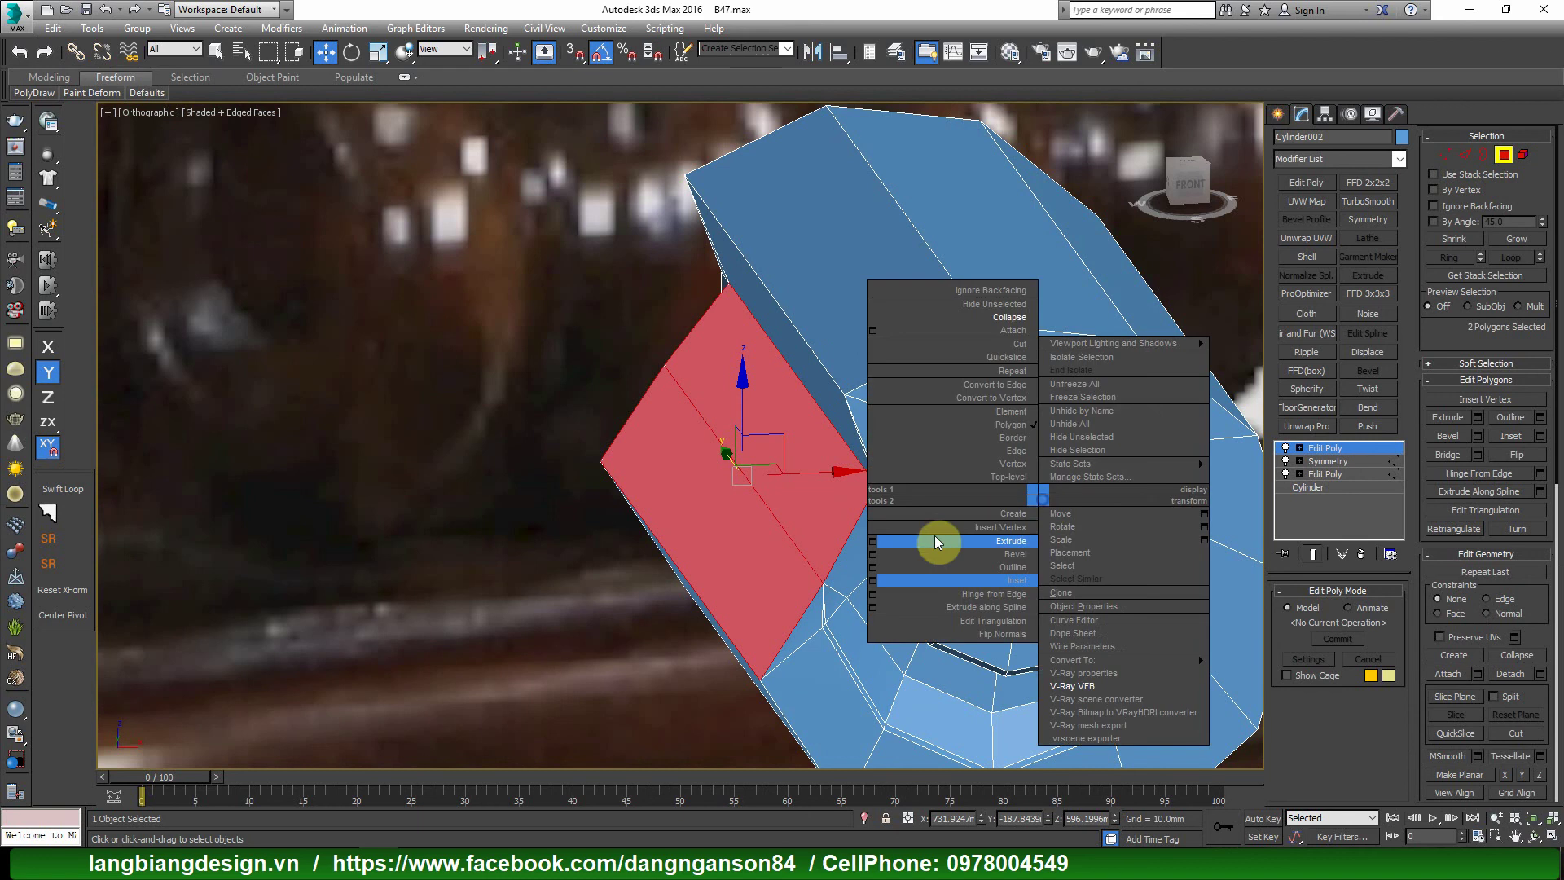
pyautogui.click(873, 541)
pyautogui.moveTo(694, 468); pyautogui.dragTo(688, 263)
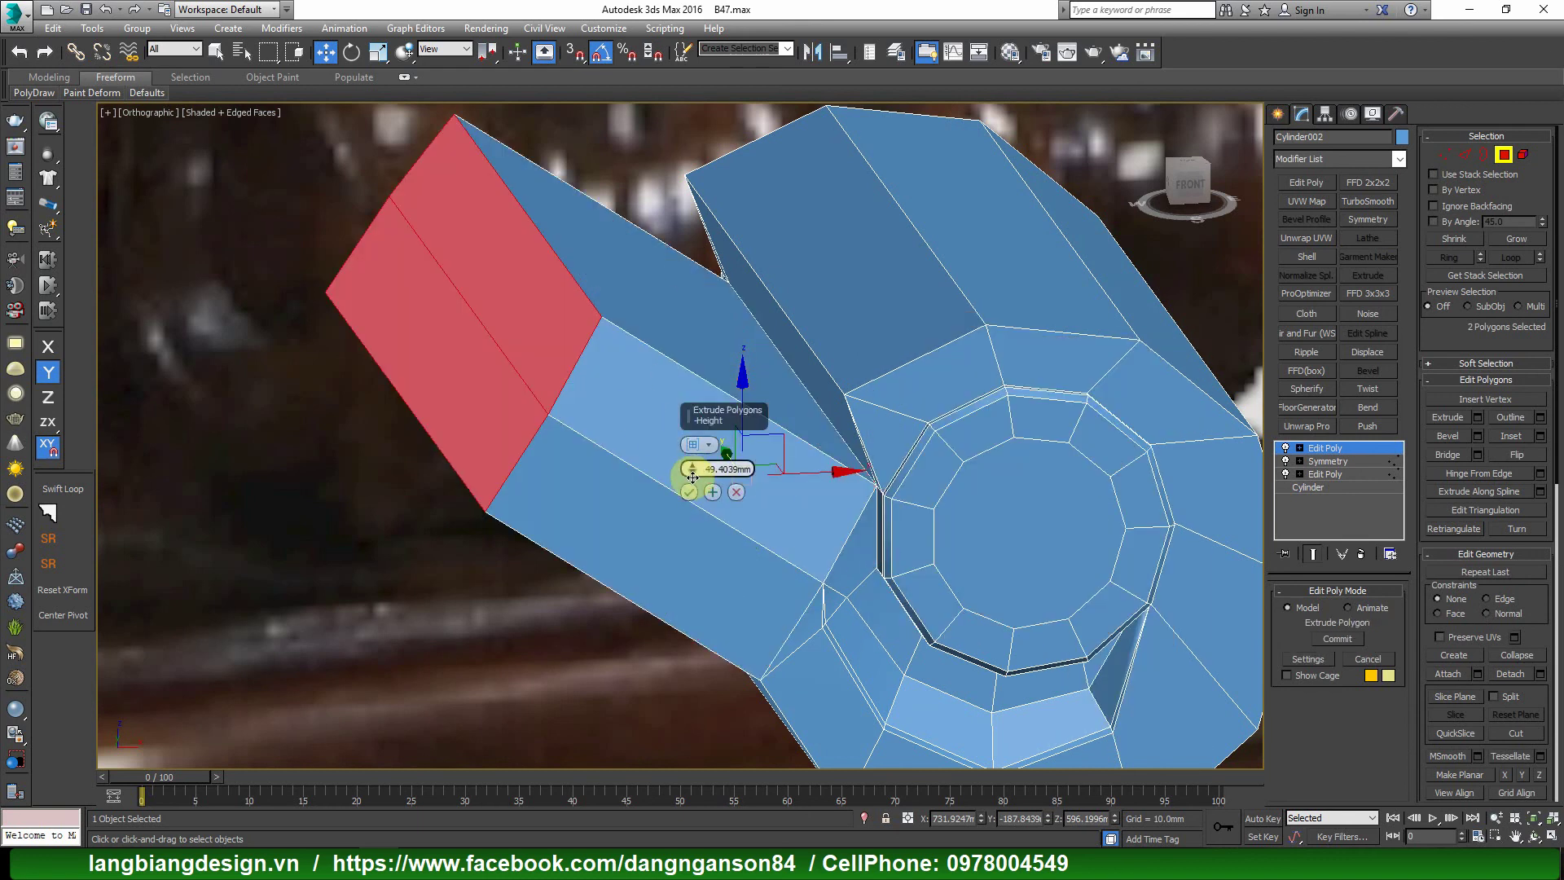
# In the front view, scale the extruded tip flat along Y.
pyautogui.press('f')
pyautogui.scroll(-5, 891, 444)
pyautogui.scroll(3, 893, 426)
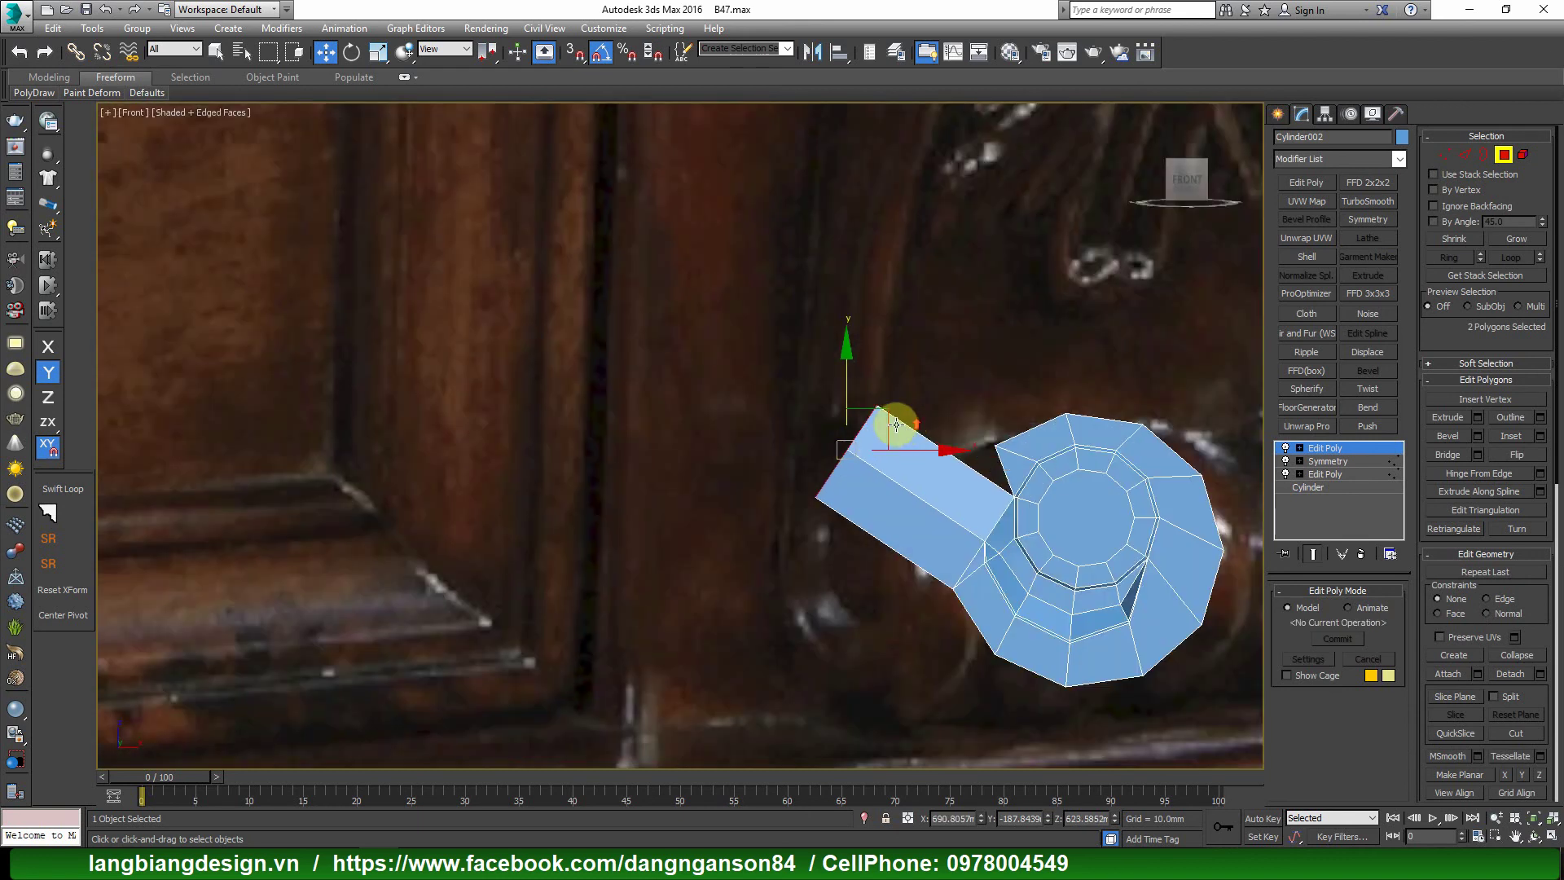
pyautogui.scroll(4, 1025, 437)
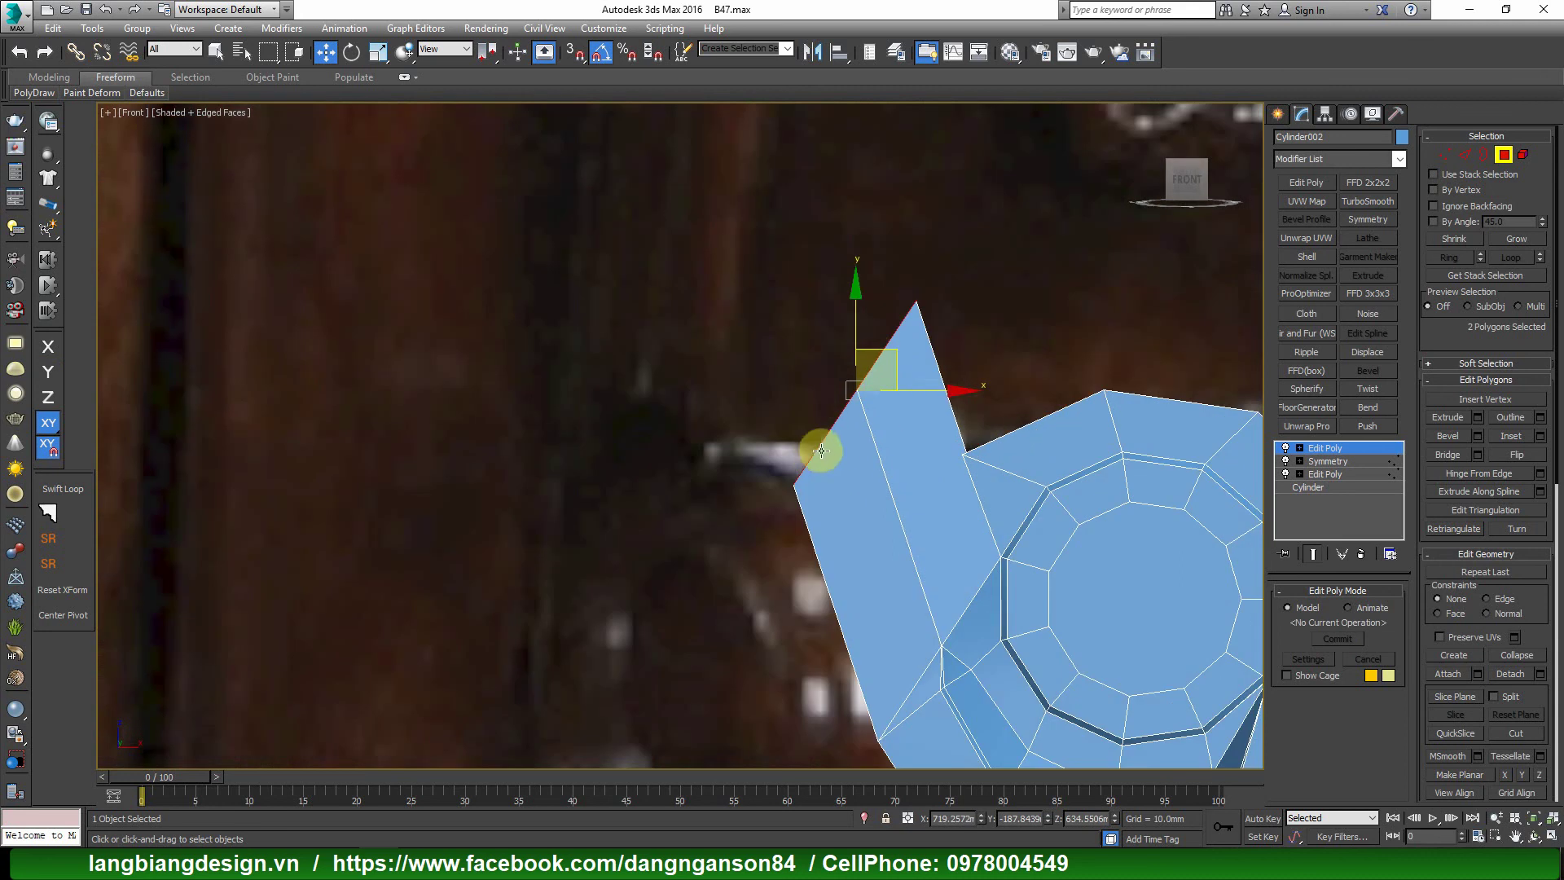
pyautogui.press('r')
pyautogui.moveTo(854, 284)
pyautogui.mouseDown()
pyautogui.moveTo(871, 285)
pyautogui.moveTo(893, 384)
pyautogui.moveTo(974, 391)
pyautogui.mouseUp()
pyautogui.press('w')
pyautogui.press('F5')
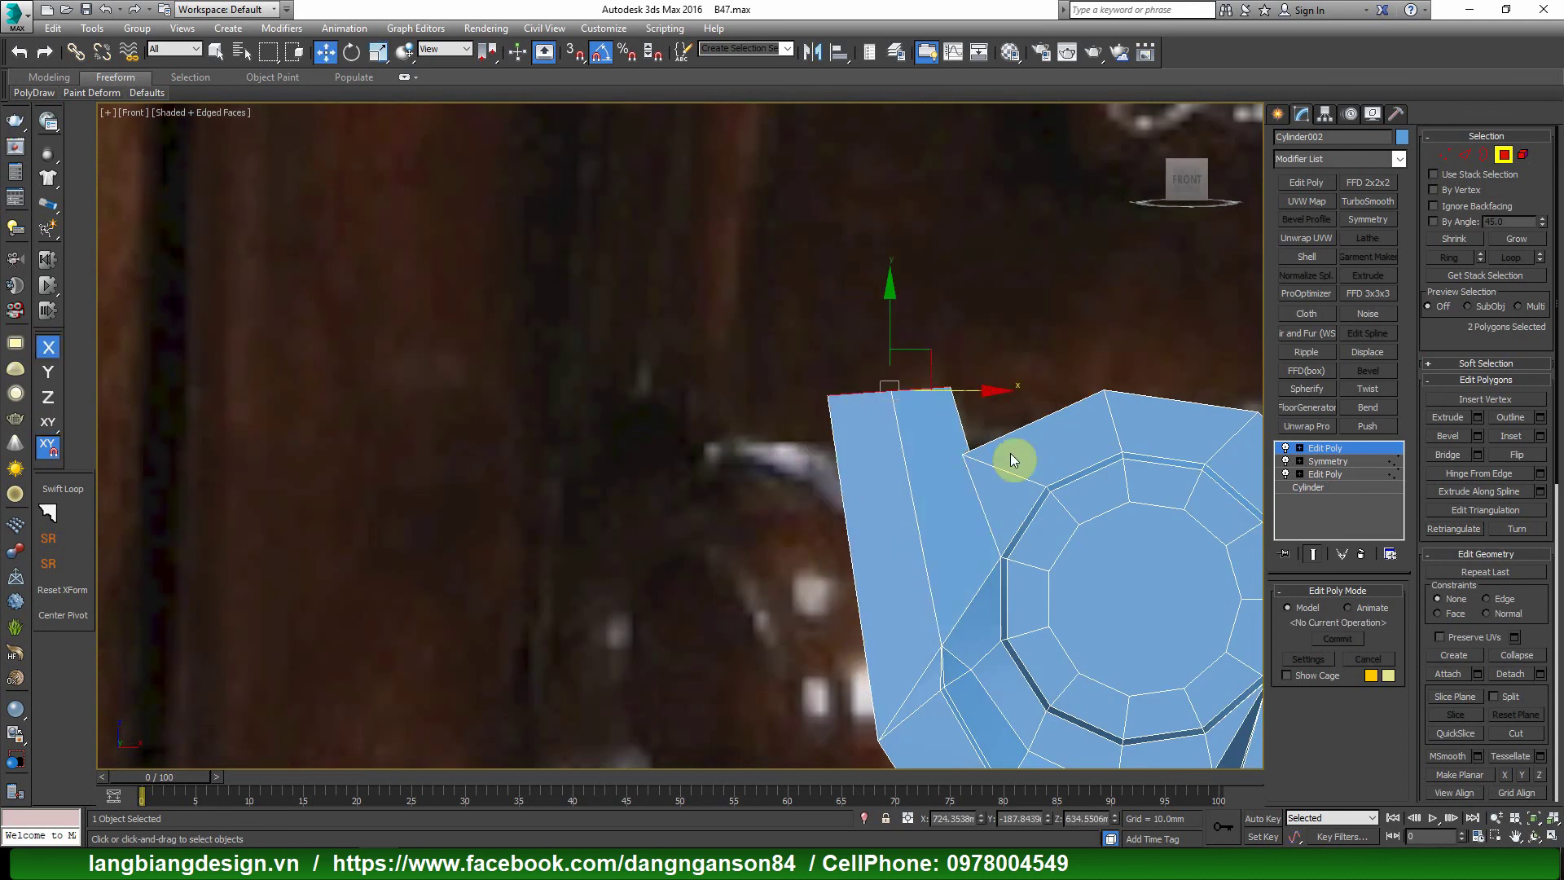
pyautogui.scroll(2, 1009, 452)
# Preview TurboSmooth on the scroll piece, then delete the TurboSmooth modifier.
pyautogui.click(1374, 204)
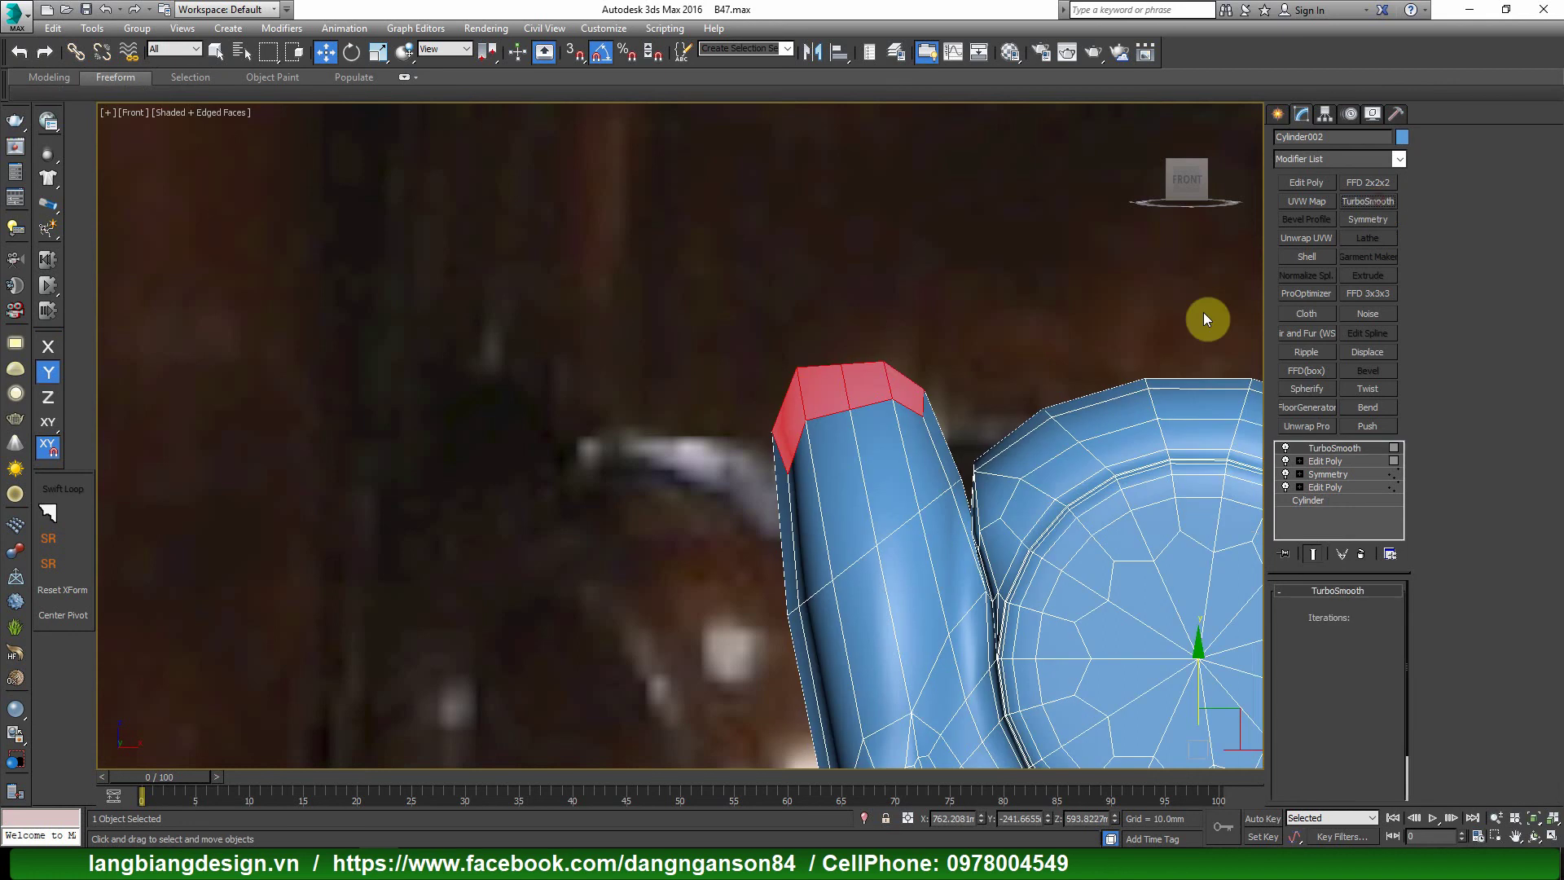
pyautogui.scroll(-3, 1002, 443)
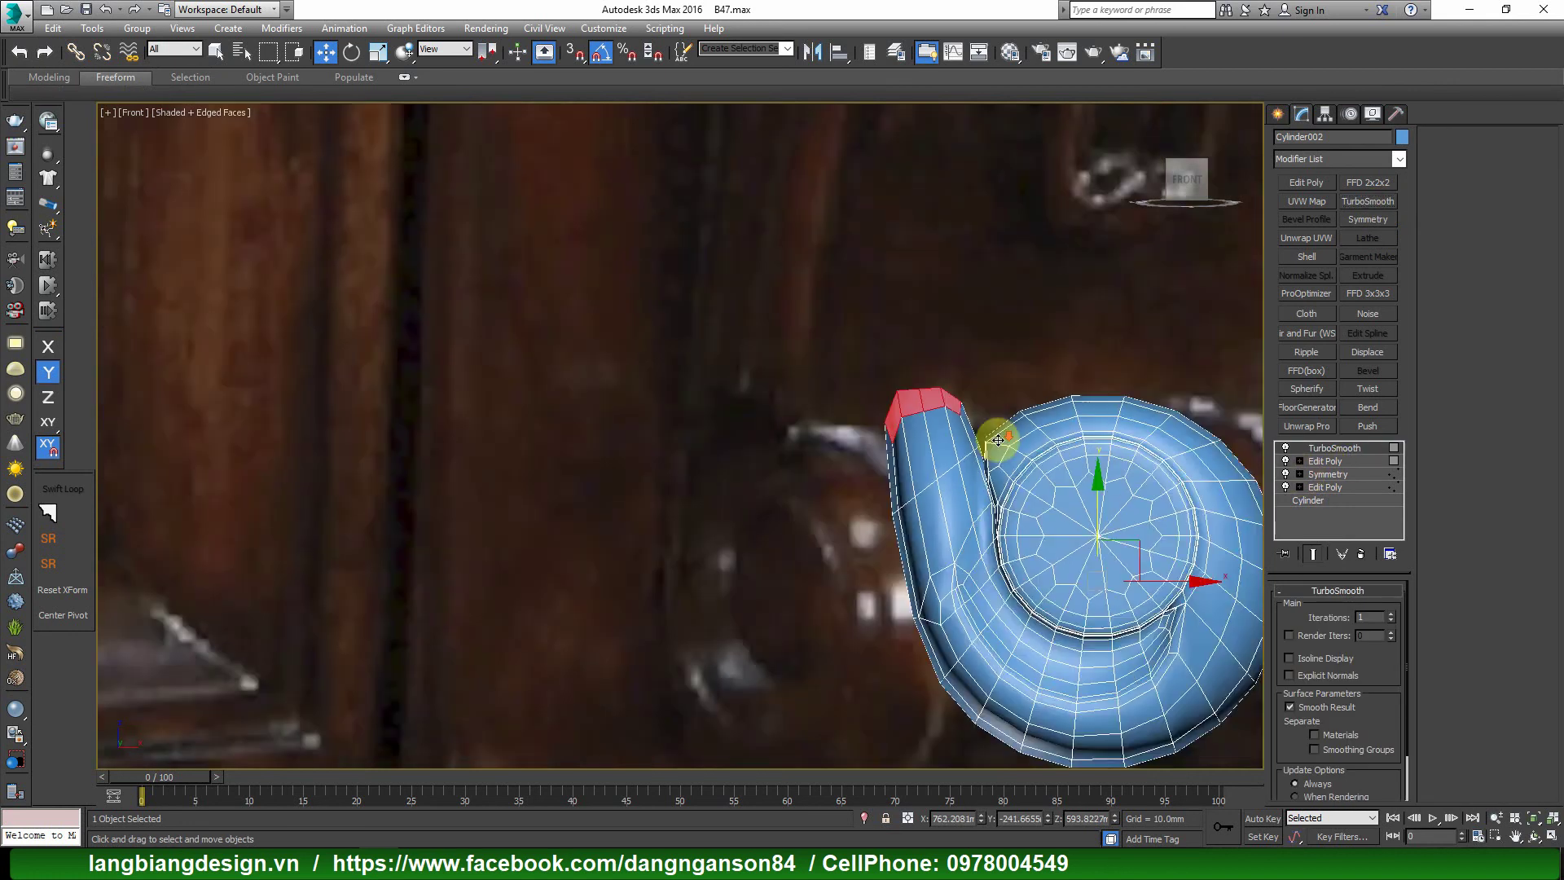
pyautogui.scroll(1, 1001, 443)
pyautogui.scroll(1, 1040, 492)
pyautogui.click(1360, 555)
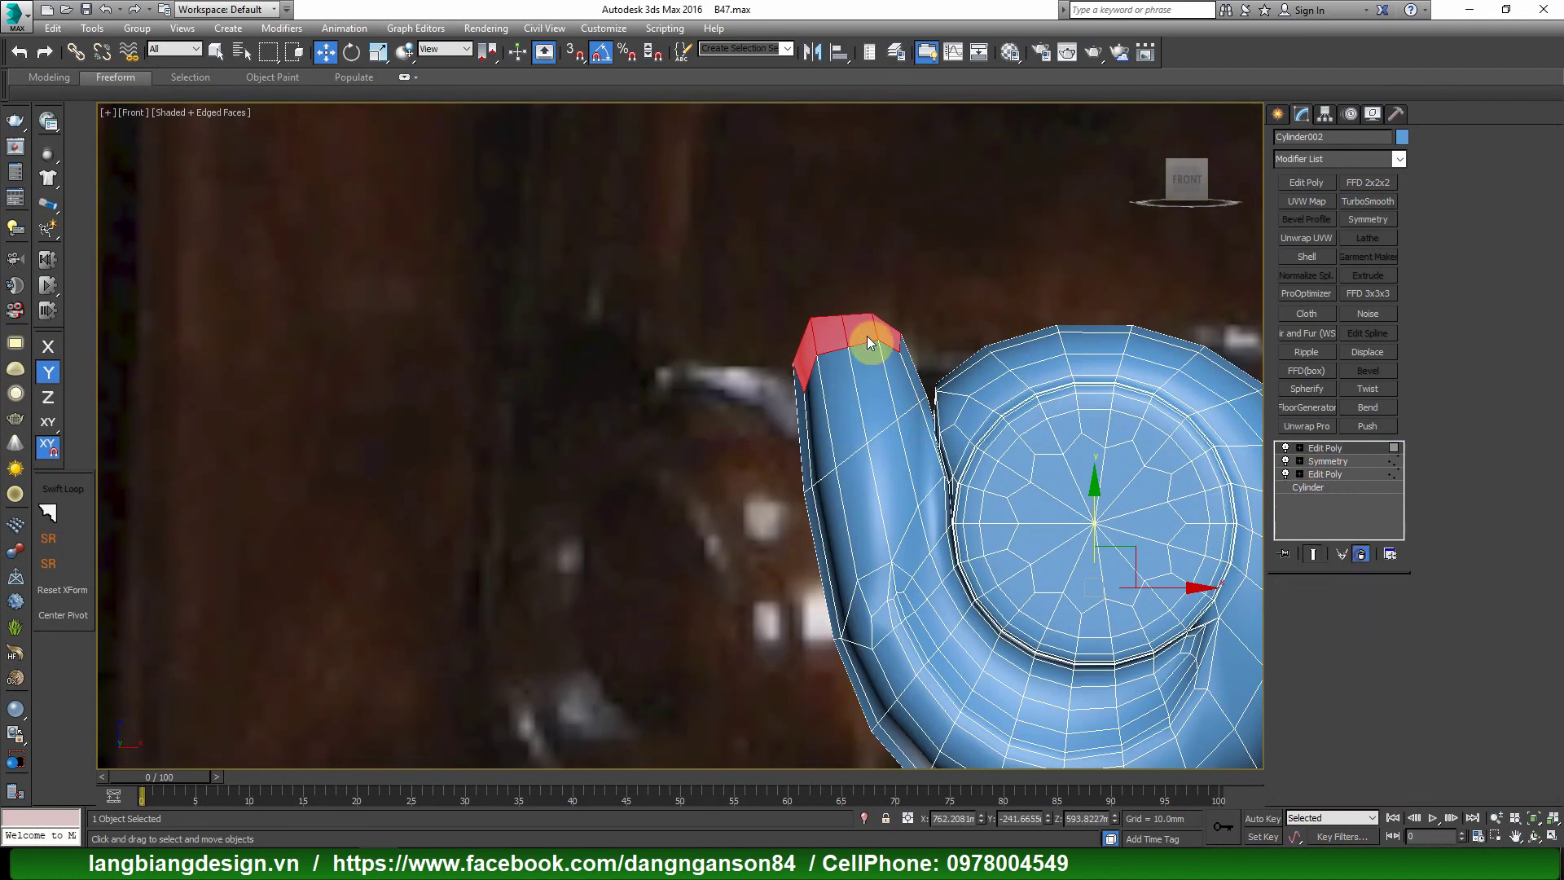
# Select the tail's six top vertices on the Edit Poly and lower them slightly.
pyautogui.click(689, 244)
pyautogui.moveTo(689, 247); pyautogui.dragTo(994, 325)
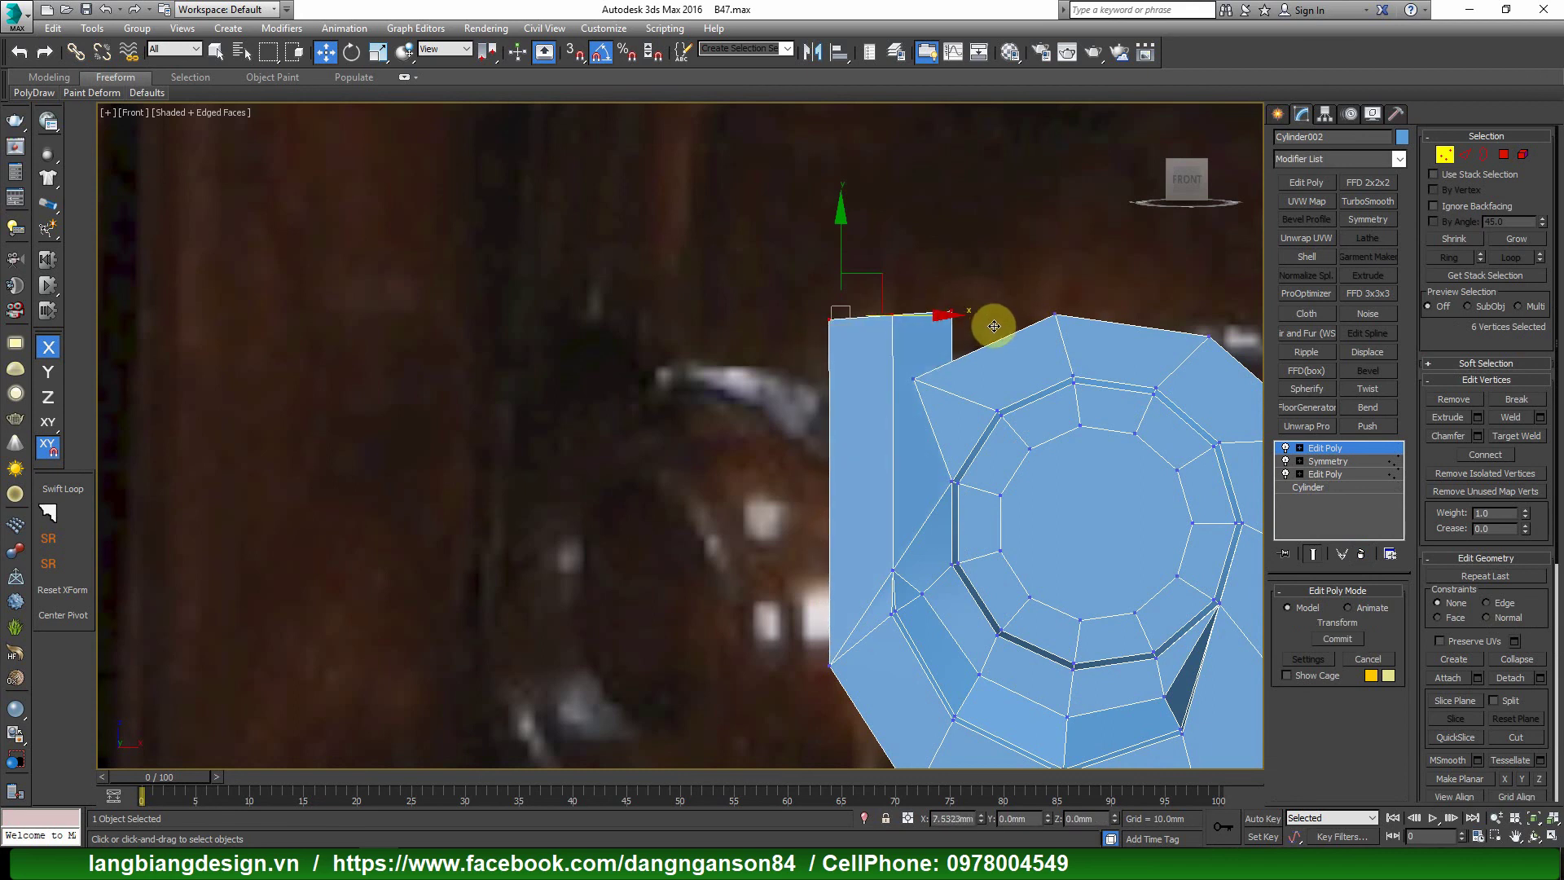
pyautogui.press('r')
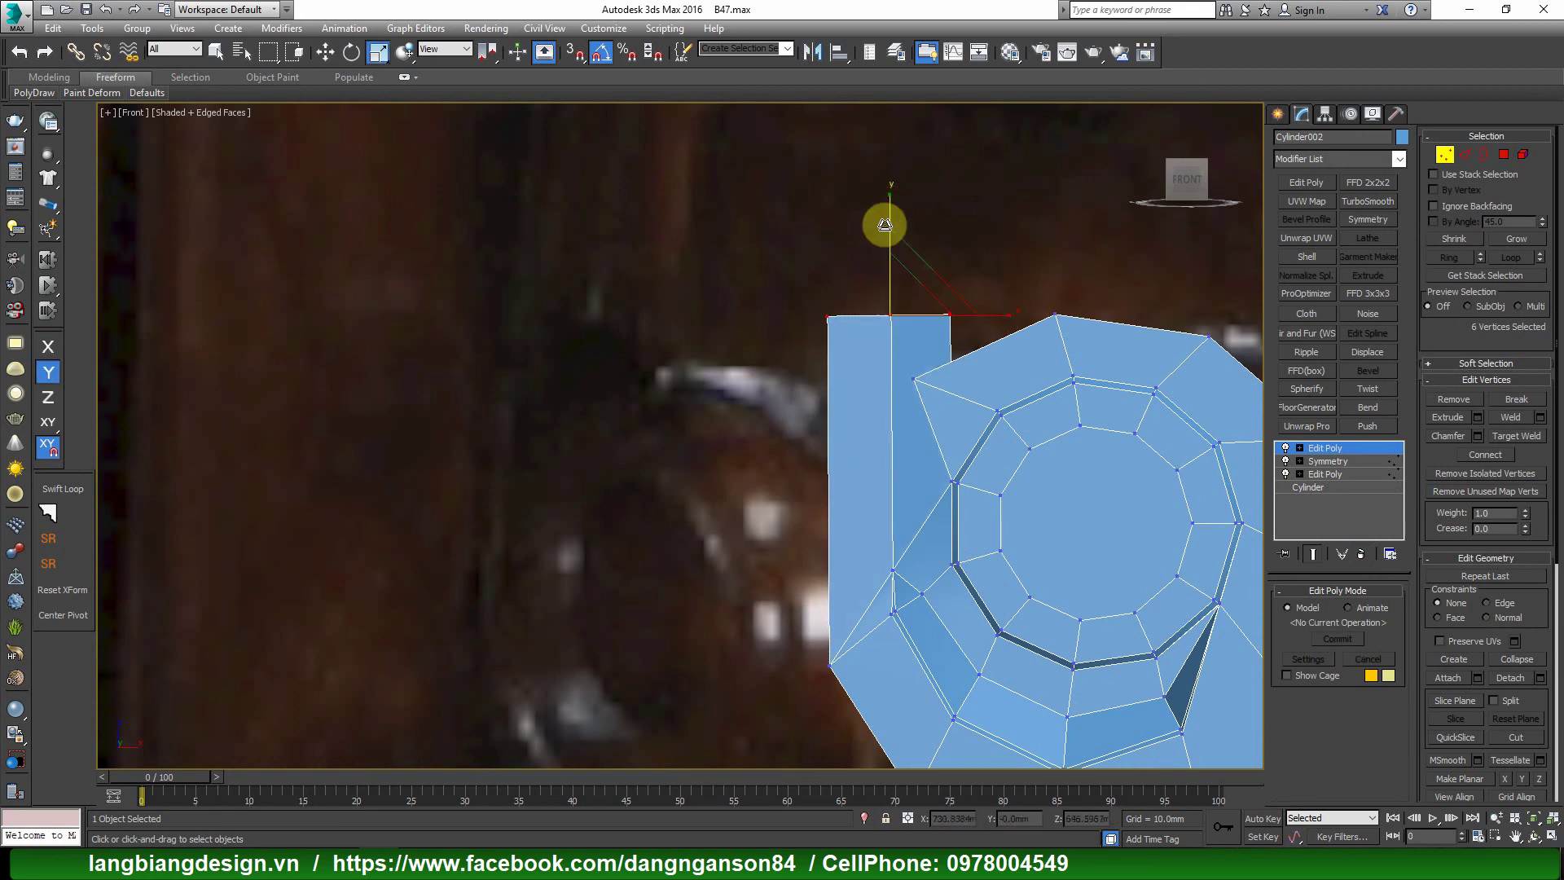
pyautogui.press('w')
pyautogui.moveTo(890, 211); pyautogui.dragTo(890, 231)
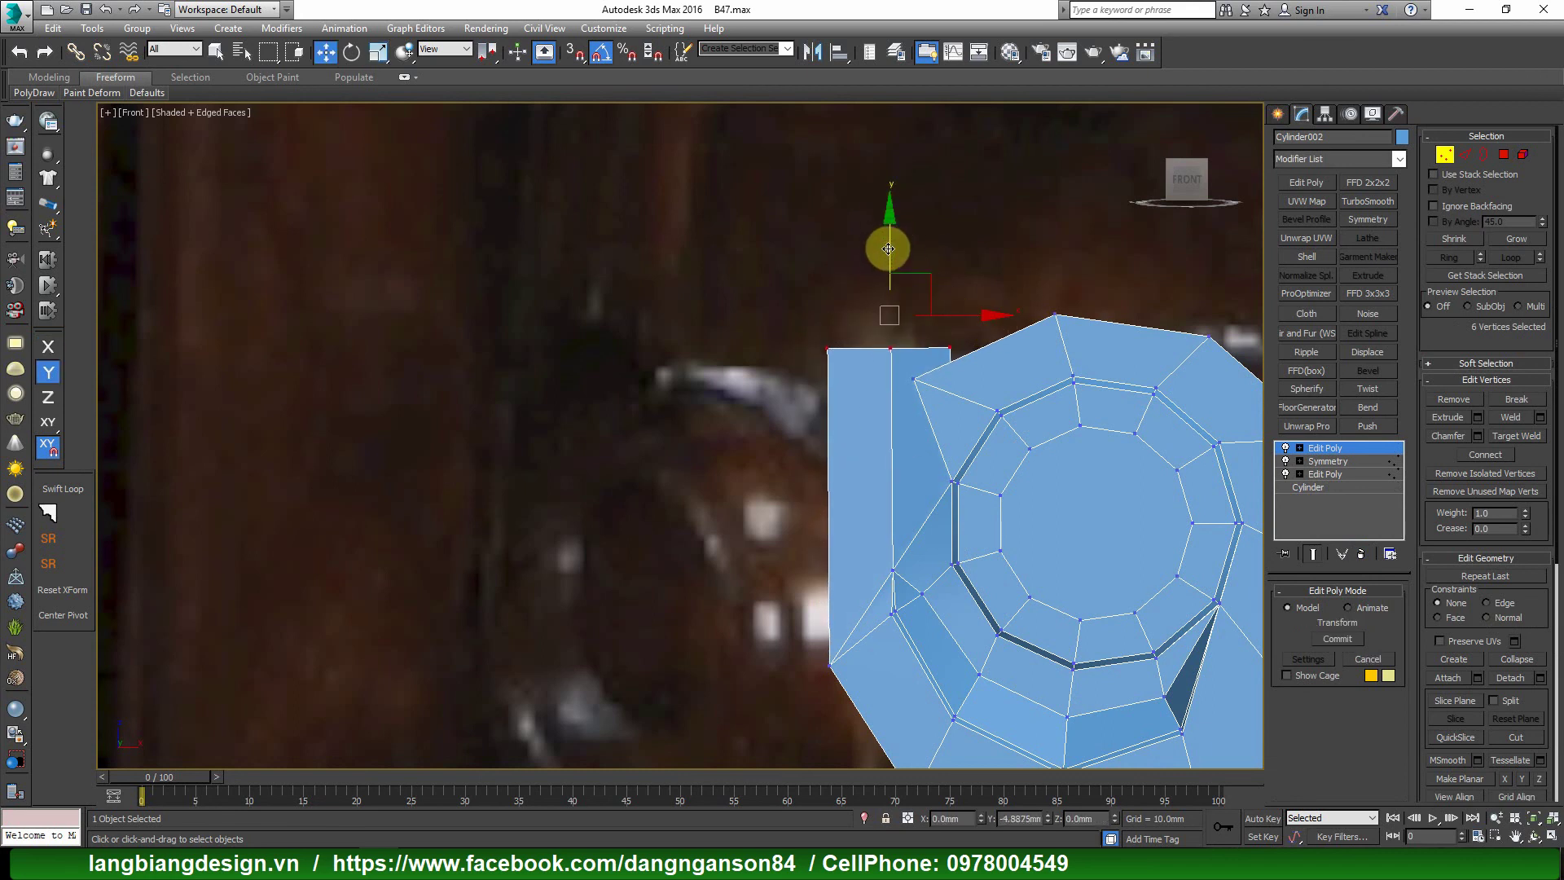
pyautogui.press('1')
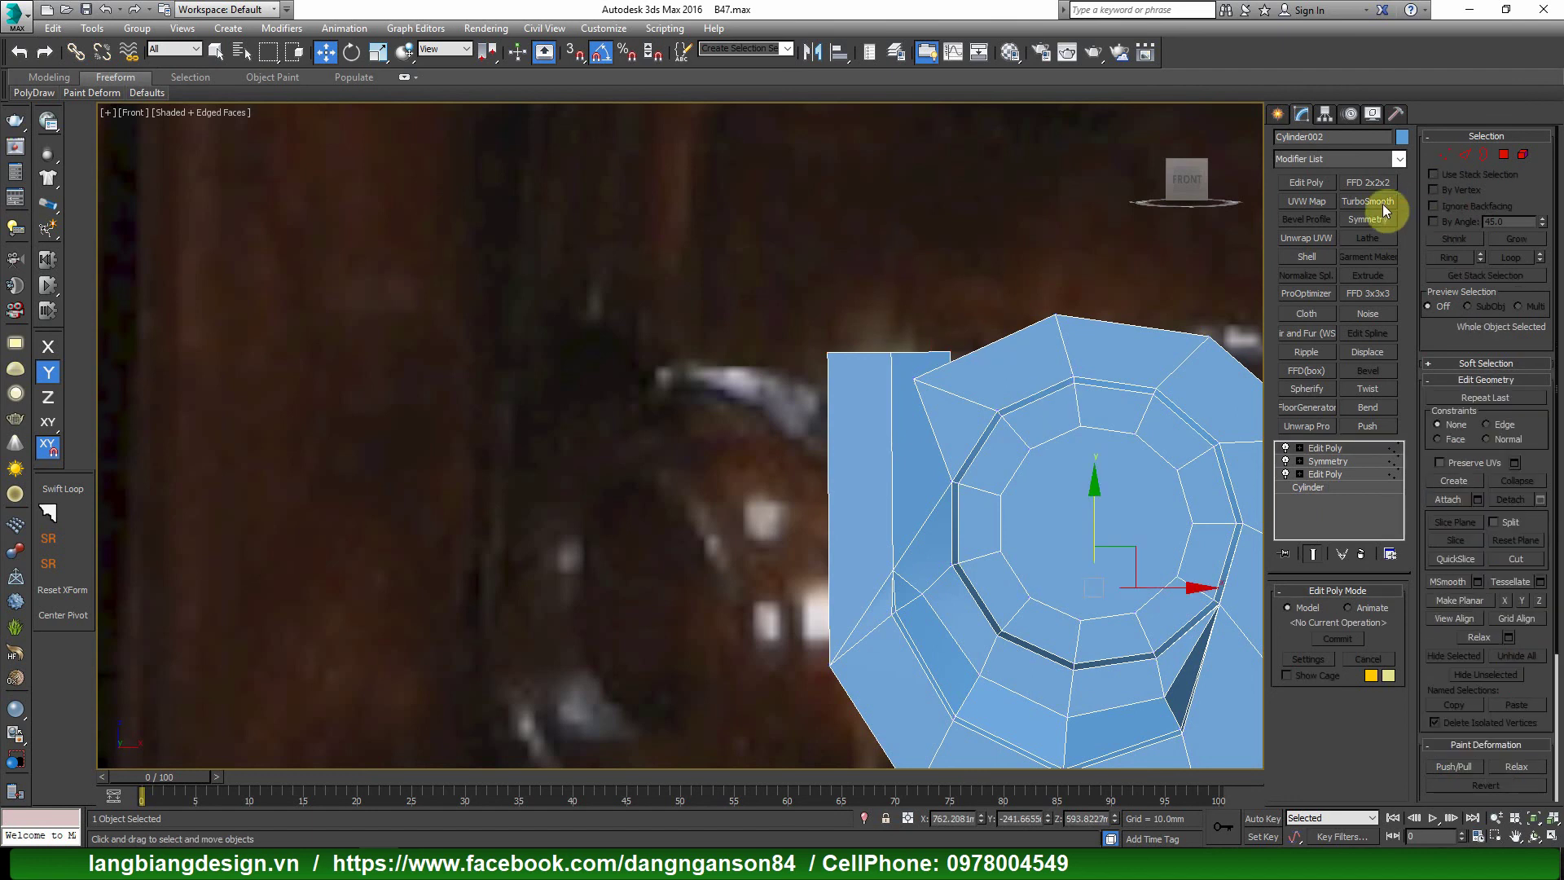
# Re-apply TurboSmooth at 2 iterations to preview, then remove it again.
pyautogui.click(1382, 205)
pyautogui.press('F4')
pyautogui.moveTo(1037, 412)
pyautogui.keyDown('alt'); pyautogui.mouseDown(button='middle')
pyautogui.moveTo(984, 436)
pyautogui.moveTo(1002, 466)
pyautogui.moveTo(991, 457)
pyautogui.mouseUp(button='middle'); pyautogui.keyUp('alt')
pyautogui.click(1391, 613)
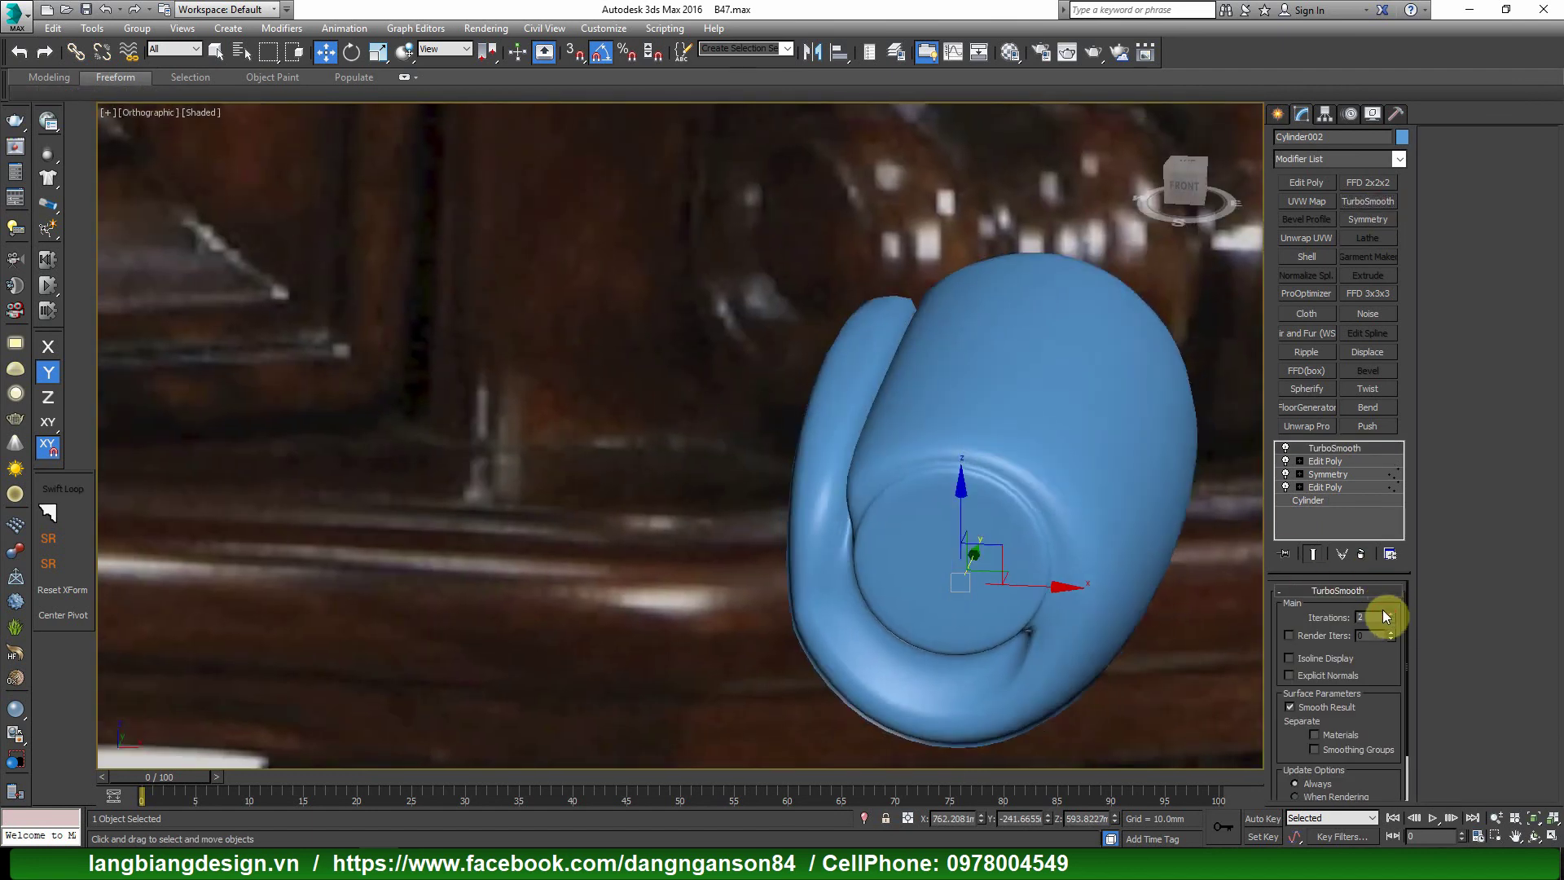
pyautogui.keyDown('alt'); pyautogui.moveTo(1107, 521); pyautogui.dragTo(1140, 523, button='middle'); pyautogui.keyUp('alt')
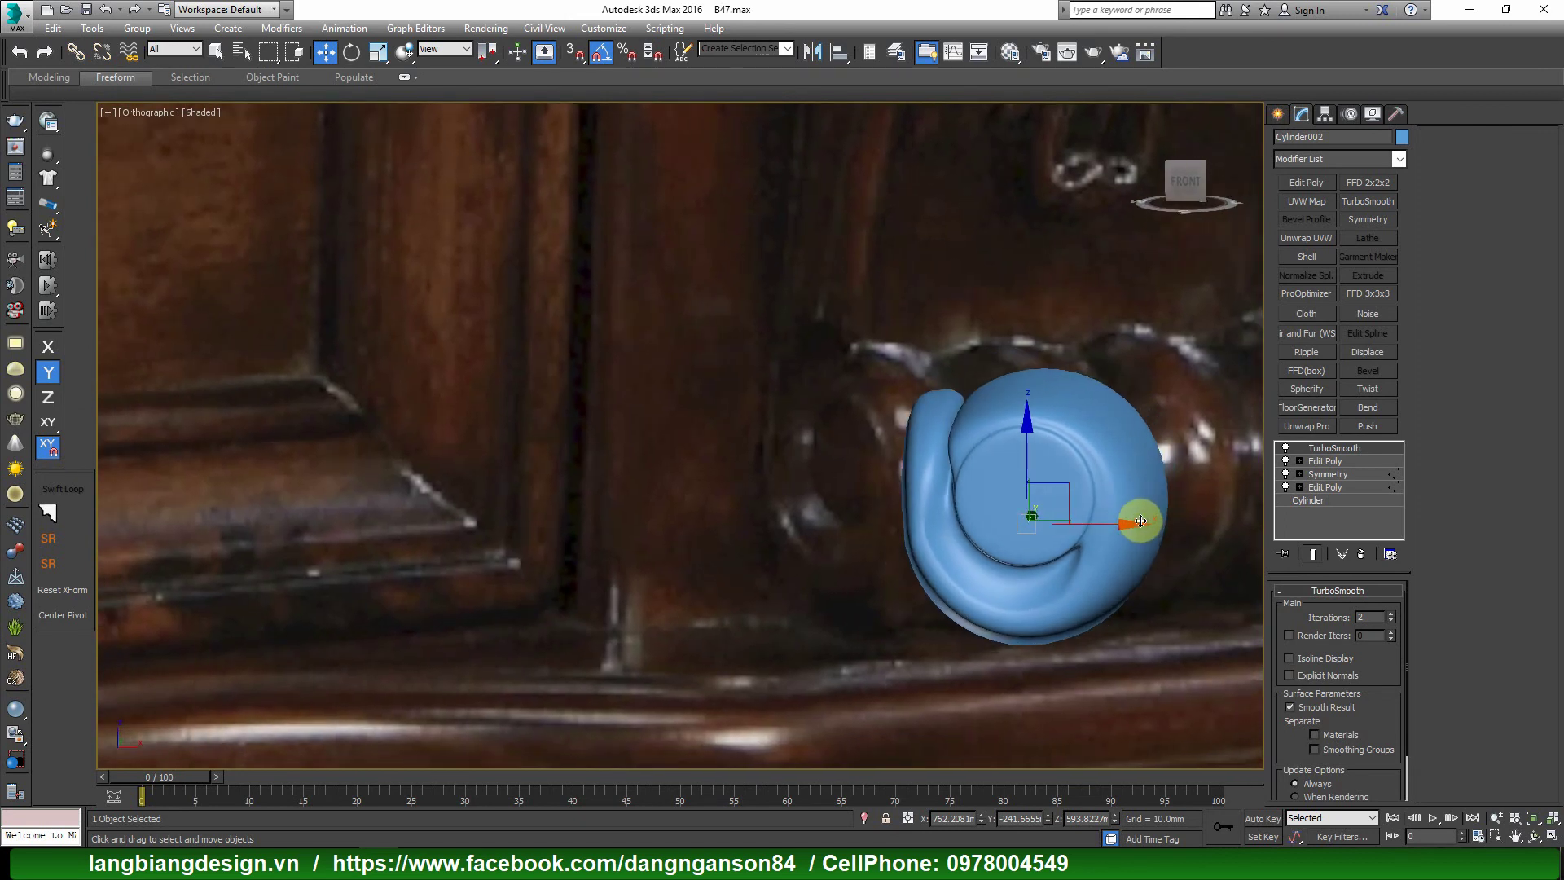
pyautogui.click(1371, 550)
pyautogui.press('F4')
pyautogui.moveTo(1092, 500)
pyautogui.keyDown('alt'); pyautogui.mouseDown(button='middle')
pyautogui.moveTo(983, 516)
pyautogui.moveTo(991, 499)
pyautogui.moveTo(1064, 527)
pyautogui.moveTo(1005, 523)
pyautogui.mouseUp(button='middle'); pyautogui.keyUp('alt')
# Select the cylinder's end-cap vertices and shift them slightly along Y.
pyautogui.press('1')
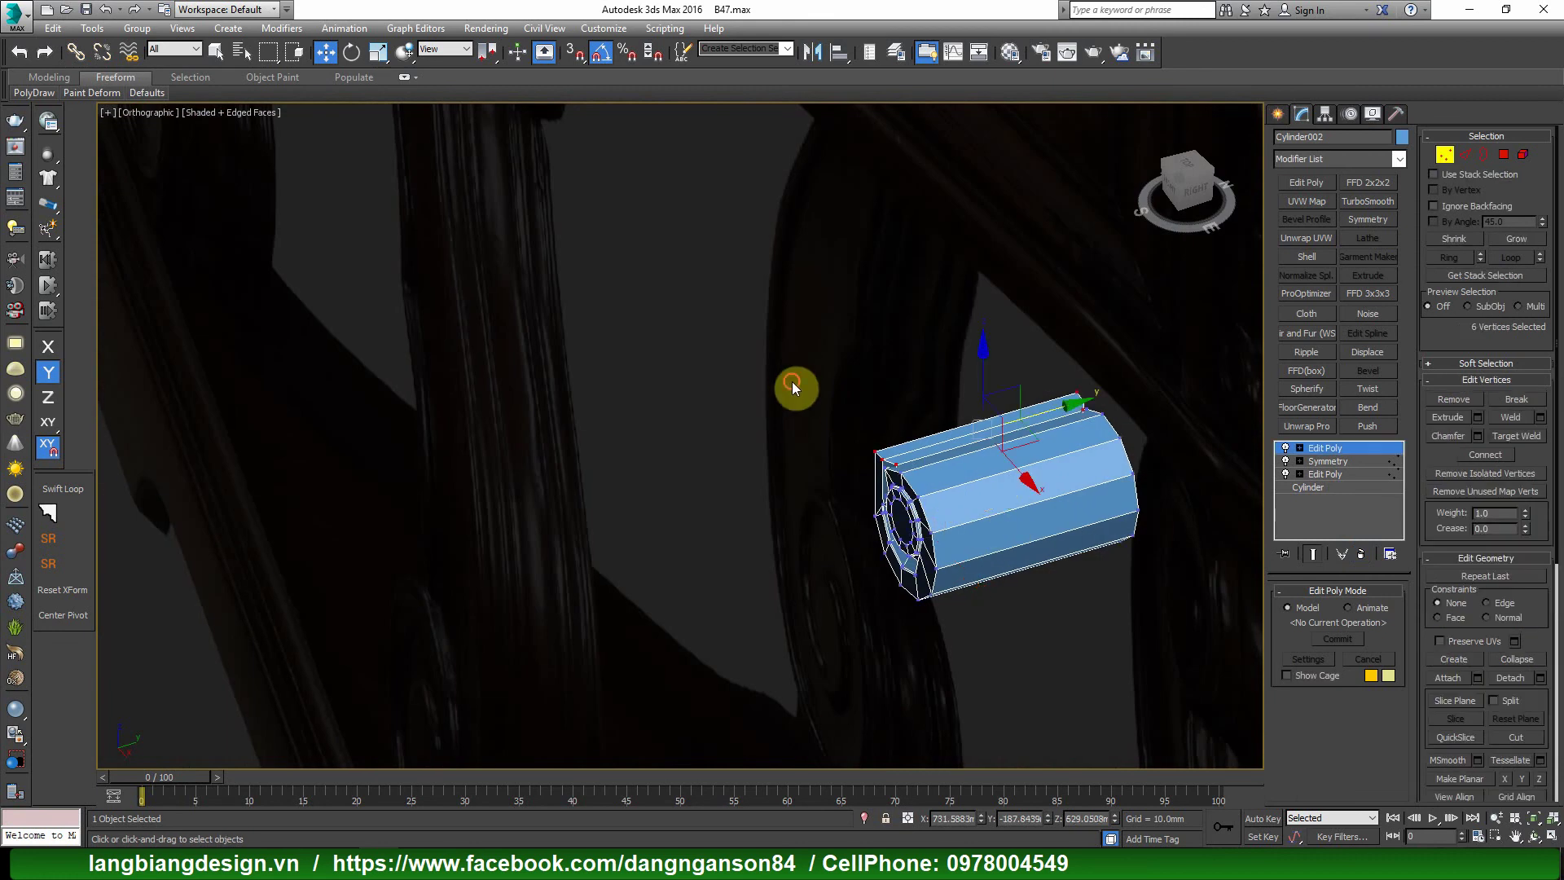
pyautogui.moveTo(796, 383); pyautogui.dragTo(971, 673)
pyautogui.moveTo(985, 594)
pyautogui.keyDown('alt'); pyautogui.mouseDown(button='middle')
pyautogui.moveTo(944, 503)
pyautogui.moveTo(872, 516)
pyautogui.moveTo(970, 476)
pyautogui.moveTo(855, 506)
pyautogui.moveTo(997, 473)
pyautogui.moveTo(848, 505)
pyautogui.moveTo(882, 492)
pyautogui.moveTo(1004, 478)
pyautogui.moveTo(865, 501)
pyautogui.moveTo(830, 530)
pyautogui.moveTo(893, 548)
pyautogui.mouseUp(button='middle'); pyautogui.keyUp('alt')
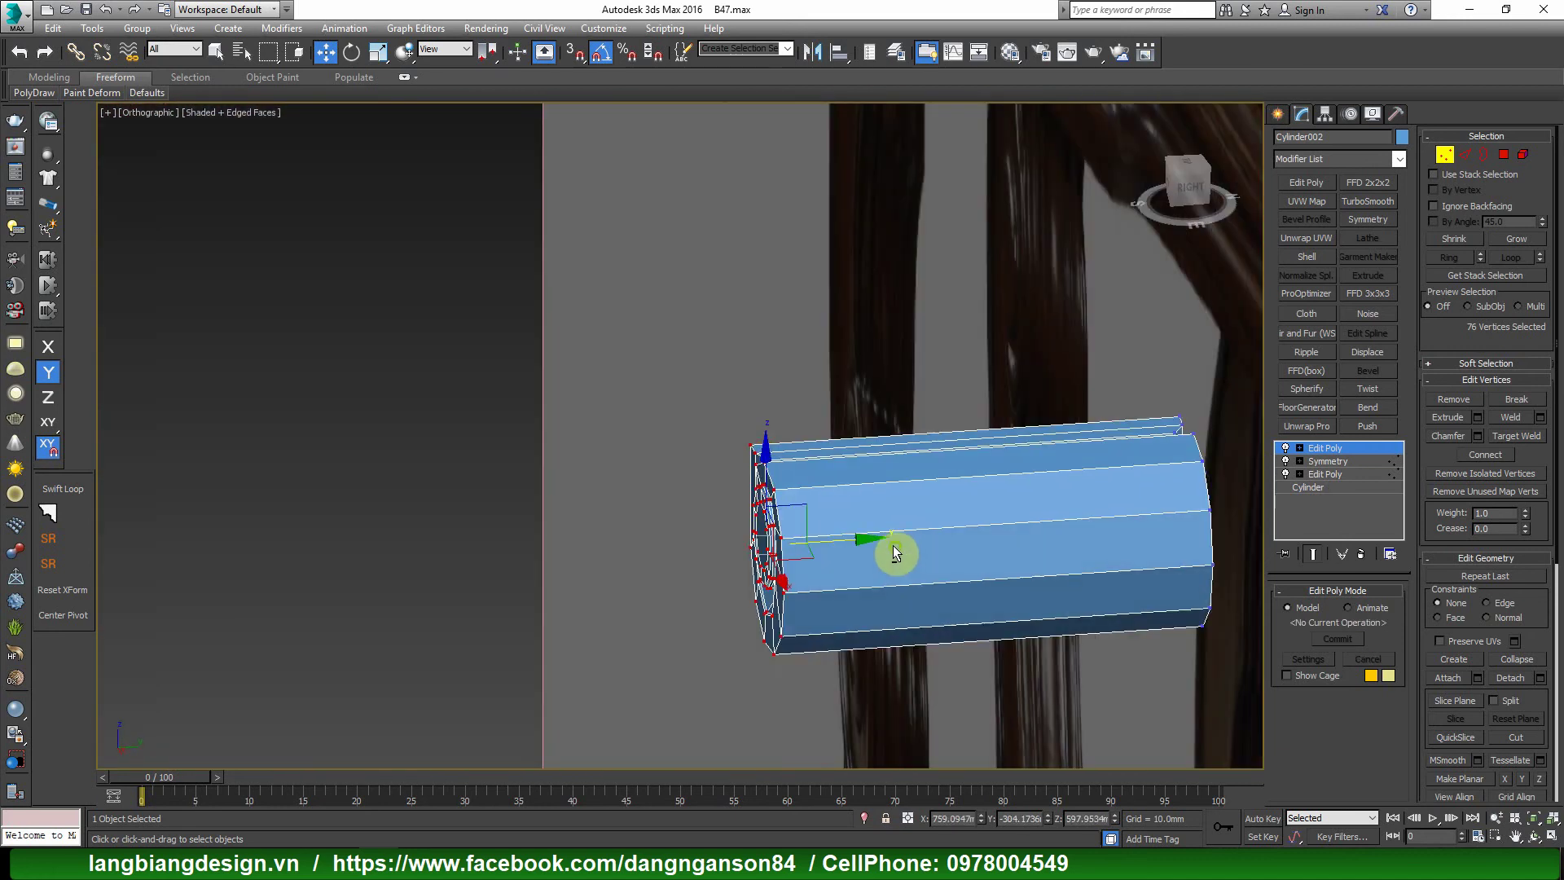
pyautogui.moveTo(892, 545)
pyautogui.mouseDown()
pyautogui.moveTo(881, 534)
pyautogui.moveTo(925, 529)
pyautogui.mouseUp()
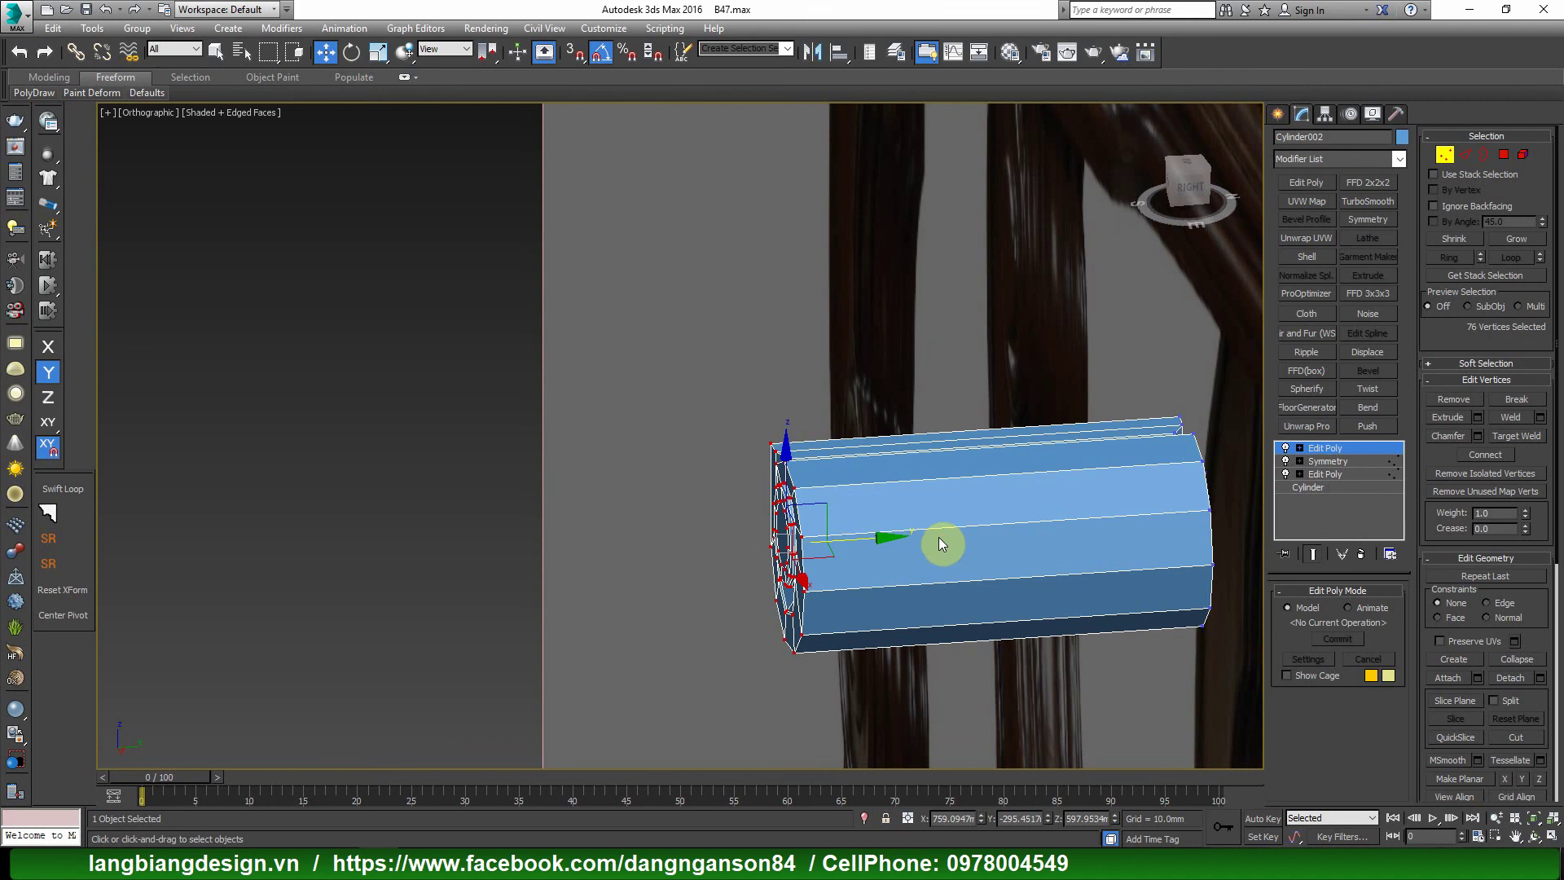
# Marquee-select the cylinder's 14 lengthwise edges in Edge mode.
pyautogui.moveTo(955, 577)
pyautogui.keyDown('alt'); pyautogui.mouseDown(button='middle')
pyautogui.moveTo(1092, 552)
pyautogui.moveTo(969, 586)
pyautogui.moveTo(876, 539)
pyautogui.mouseUp(button='middle'); pyautogui.keyUp('alt')
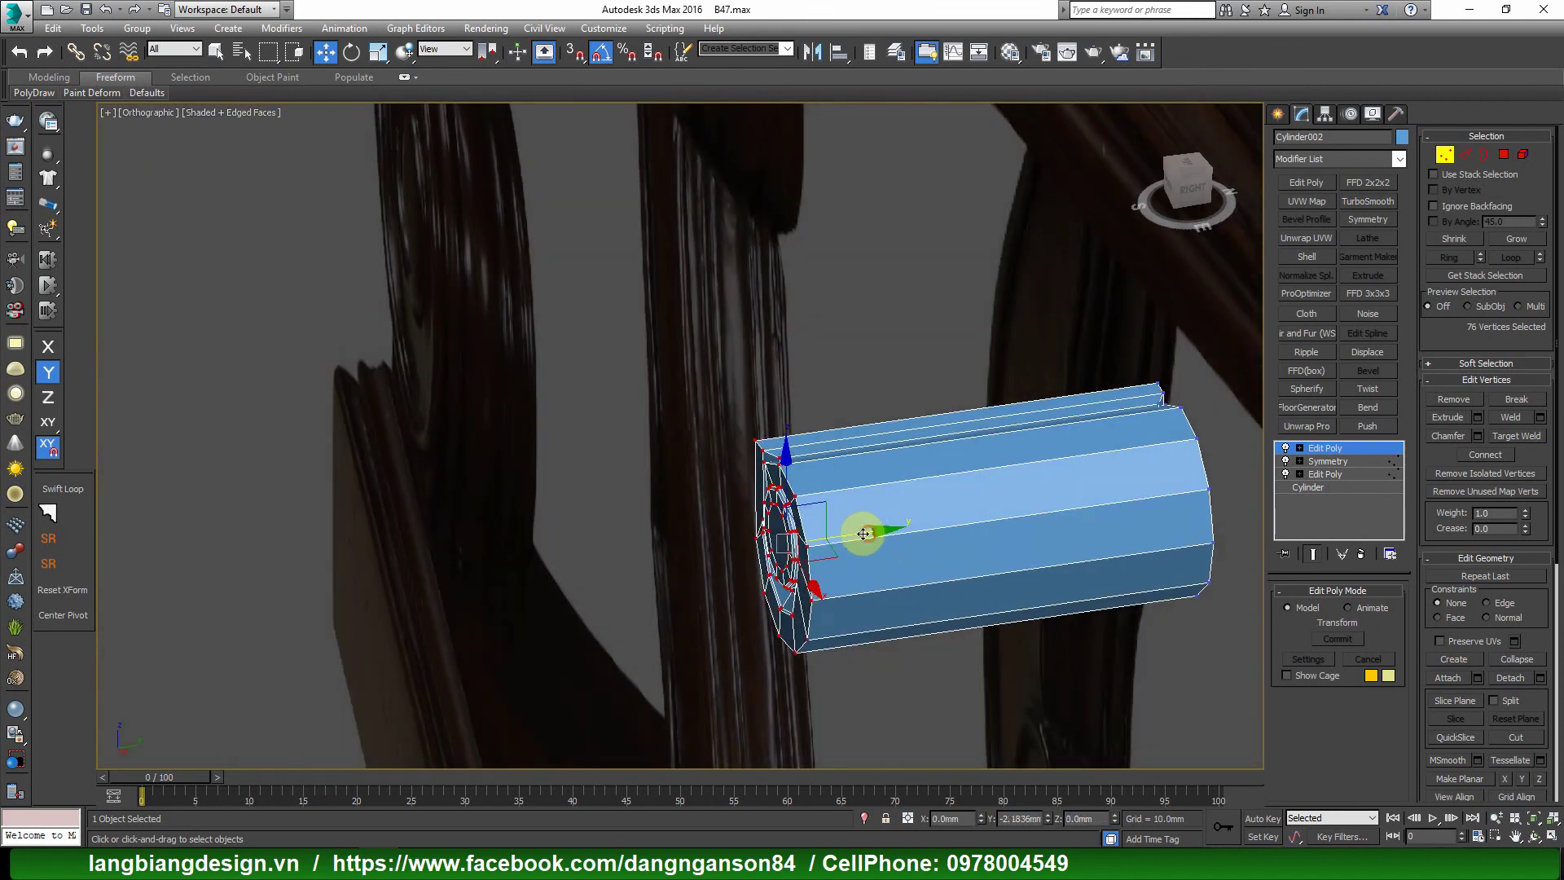
pyautogui.press('2')
pyautogui.moveTo(966, 676); pyautogui.dragTo(967, 678)
# Connect the lengthwise edges with Segments 3, creating three loops ringing the cylinder.
pyautogui.rightClick(1077, 586)
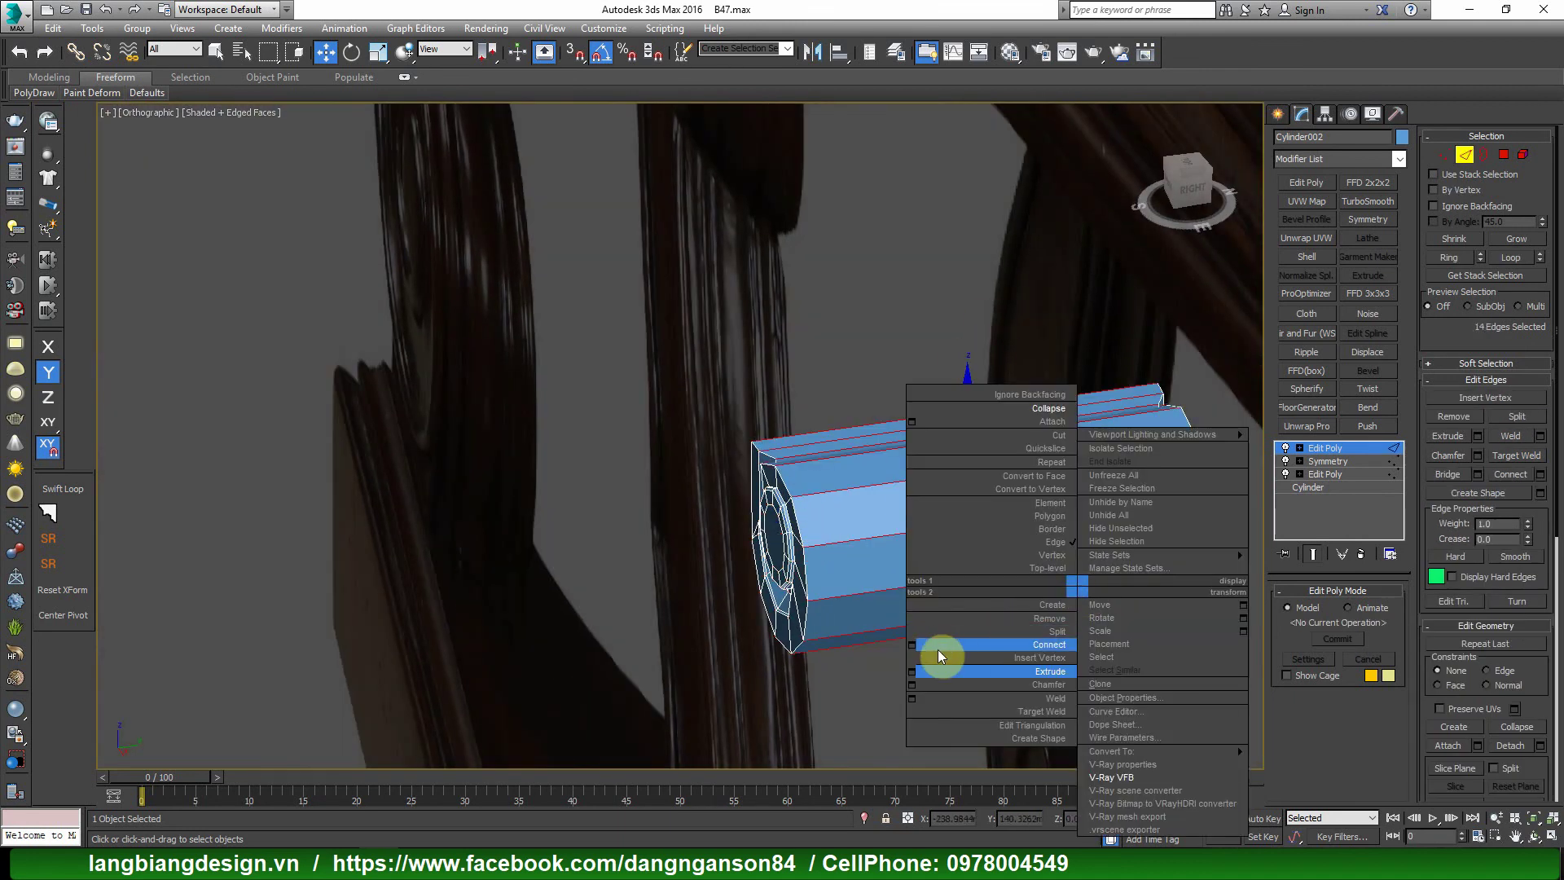
pyautogui.click(914, 643)
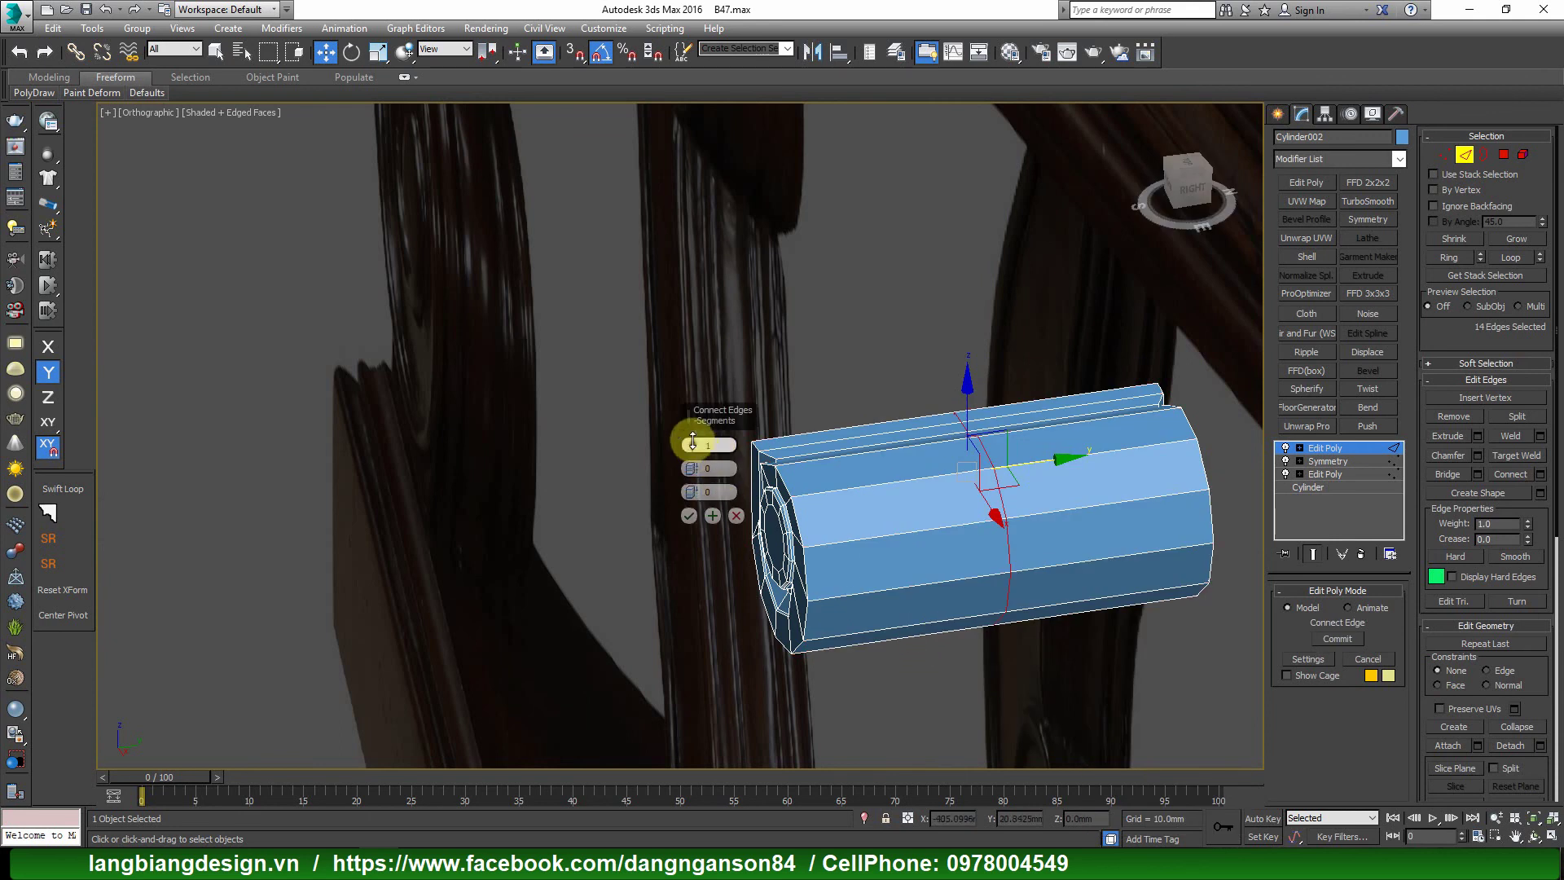
pyautogui.moveTo(692, 442); pyautogui.dragTo(693, 428)
pyautogui.keyDown('alt'); pyautogui.moveTo(820, 500); pyautogui.dragTo(899, 534, button='middle'); pyautogui.keyUp('alt')
pyautogui.click(689, 515)
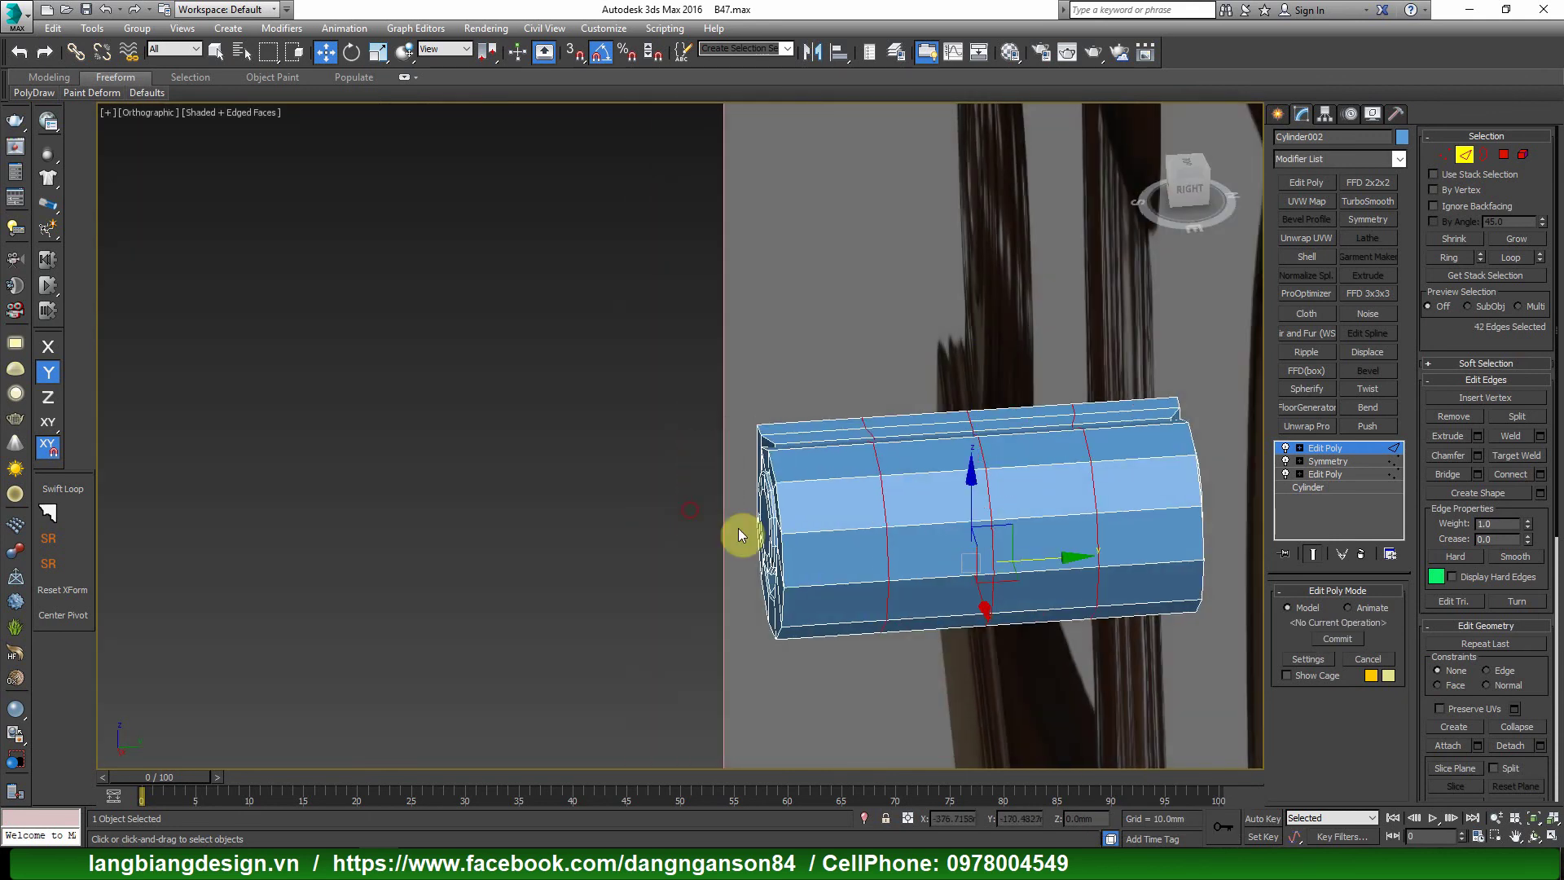
pyautogui.moveTo(738, 528)
pyautogui.keyDown('alt'); pyautogui.mouseDown(button='middle')
pyautogui.moveTo(942, 576)
pyautogui.moveTo(966, 535)
pyautogui.moveTo(994, 551)
pyautogui.moveTo(1013, 505)
pyautogui.mouseUp(button='middle'); pyautogui.keyUp('alt')
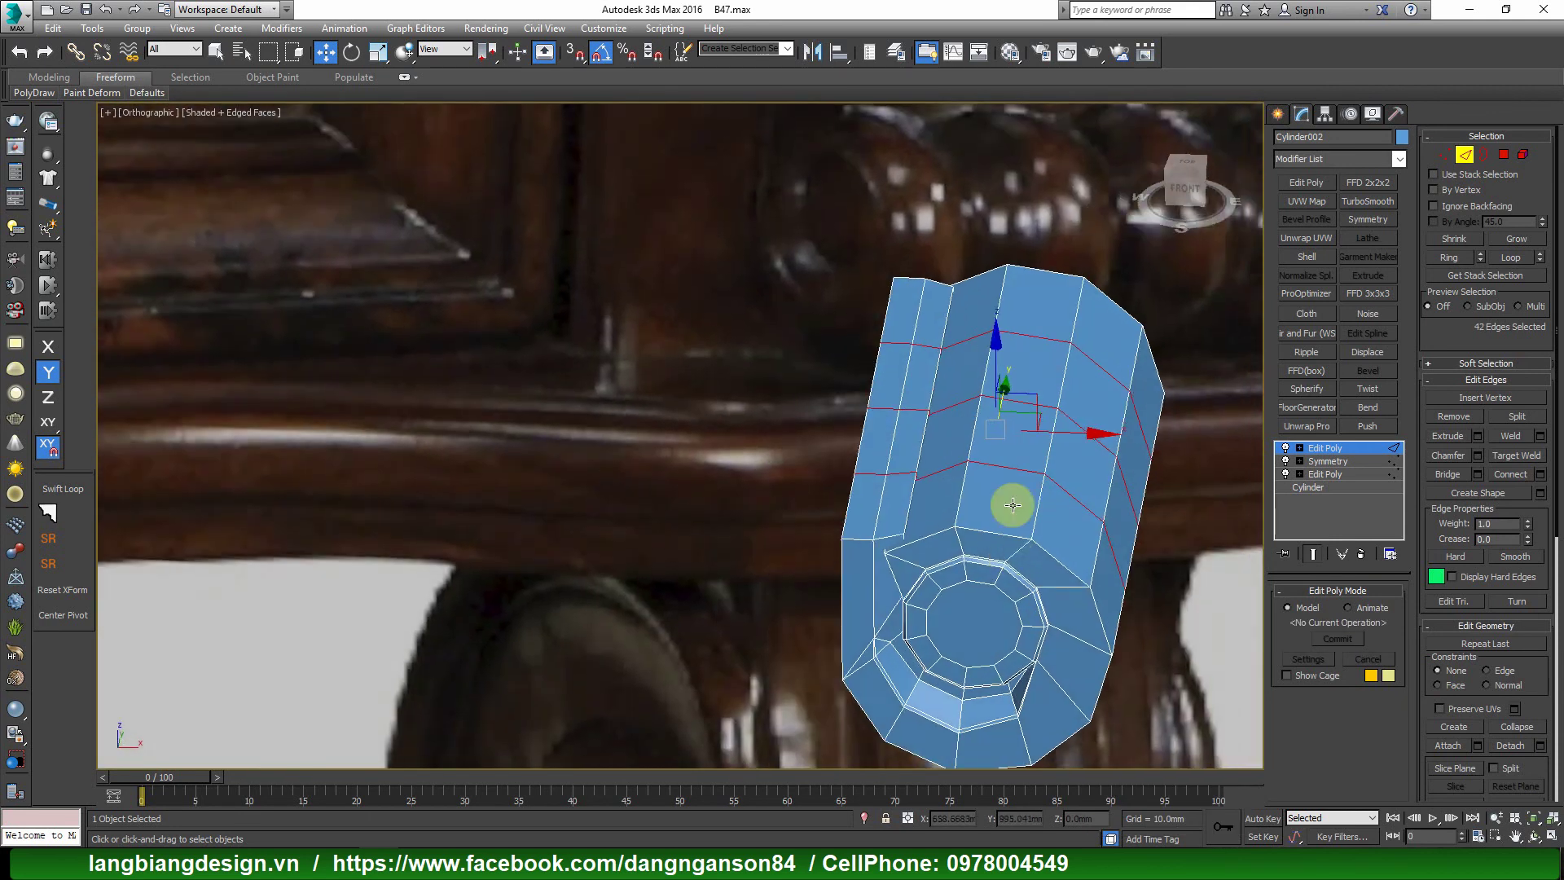
pyautogui.scroll(2, 1012, 505)
pyautogui.scroll(-3, 1048, 481)
pyautogui.moveTo(977, 453)
pyautogui.keyDown('alt'); pyautogui.mouseDown(button='middle')
pyautogui.moveTo(1048, 481)
pyautogui.moveTo(1046, 499)
pyautogui.mouseUp(button='middle'); pyautogui.keyUp('alt')
pyautogui.scroll(3, 1032, 501)
pyautogui.scroll(4, 1032, 500)
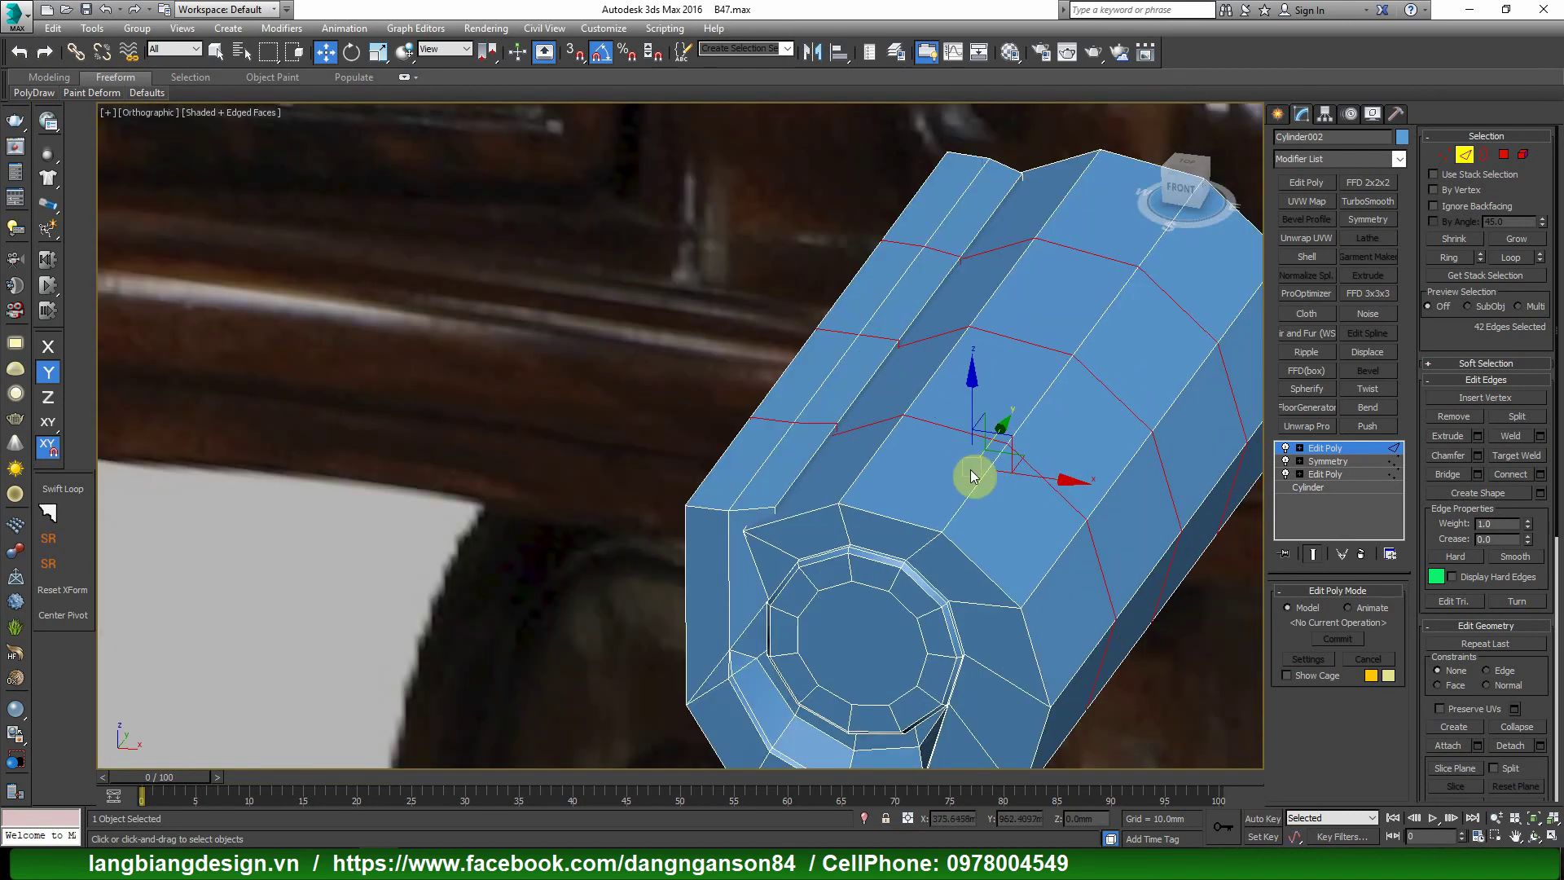
pyautogui.moveTo(1079, 547)
pyautogui.keyDown('alt'); pyautogui.mouseDown(button='middle')
pyautogui.moveTo(1001, 594)
pyautogui.moveTo(908, 456)
pyautogui.mouseUp(button='middle'); pyautogui.keyUp('alt')
# In Front wireframe view, deselect the flat fin's edges from the three loops.
pyautogui.click(1186, 183)
pyautogui.scroll(5, 888, 301)
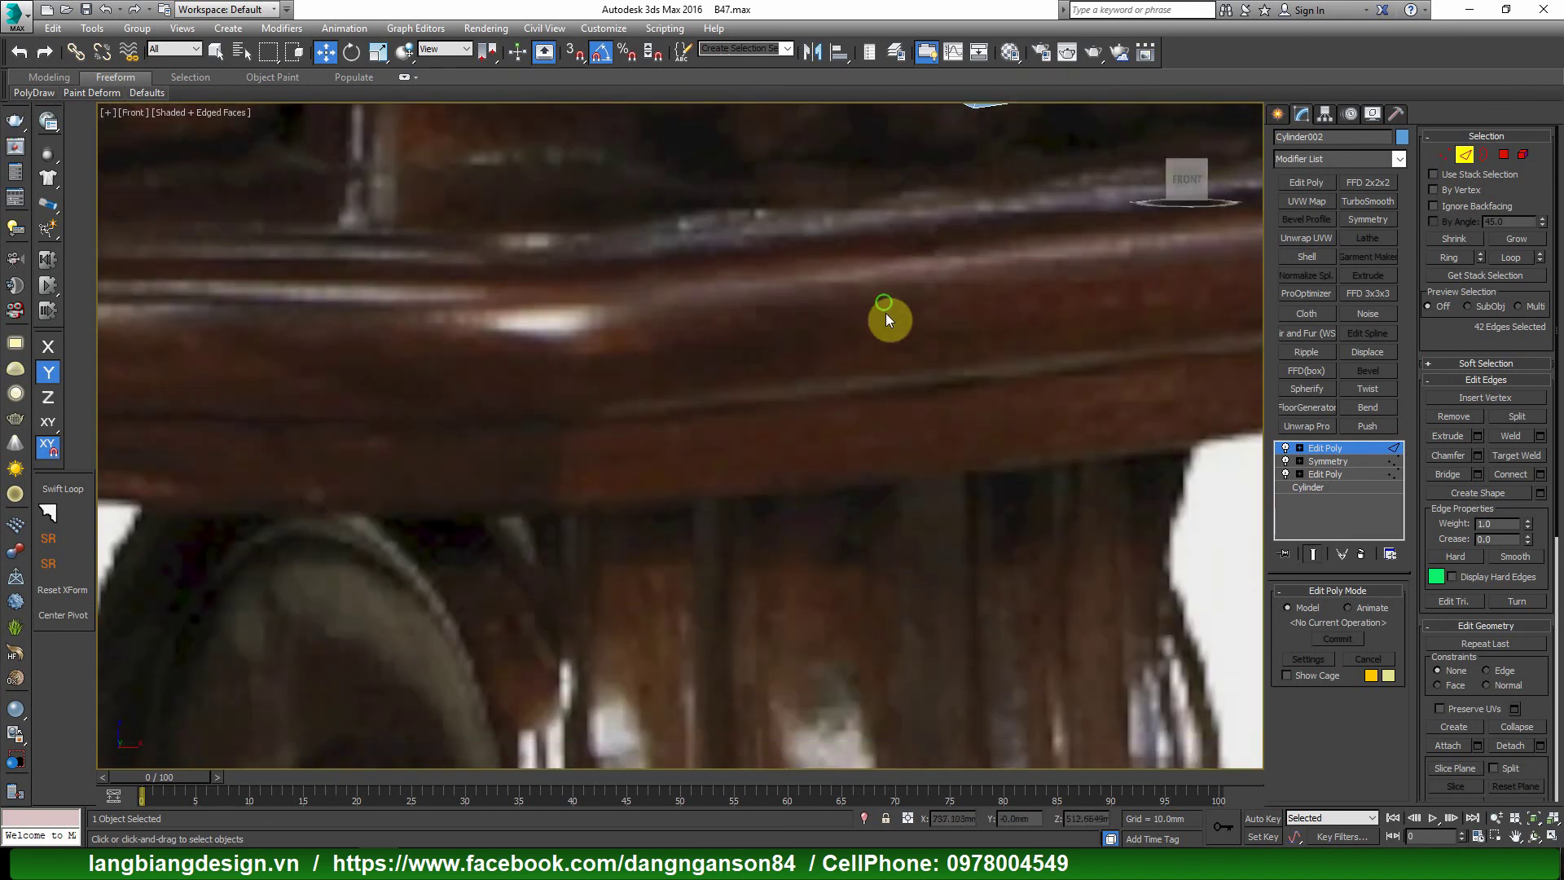
pyautogui.scroll(-5, 879, 326)
pyautogui.scroll(2, 863, 309)
pyautogui.moveTo(751, 303); pyautogui.dragTo(855, 349, button='middle')
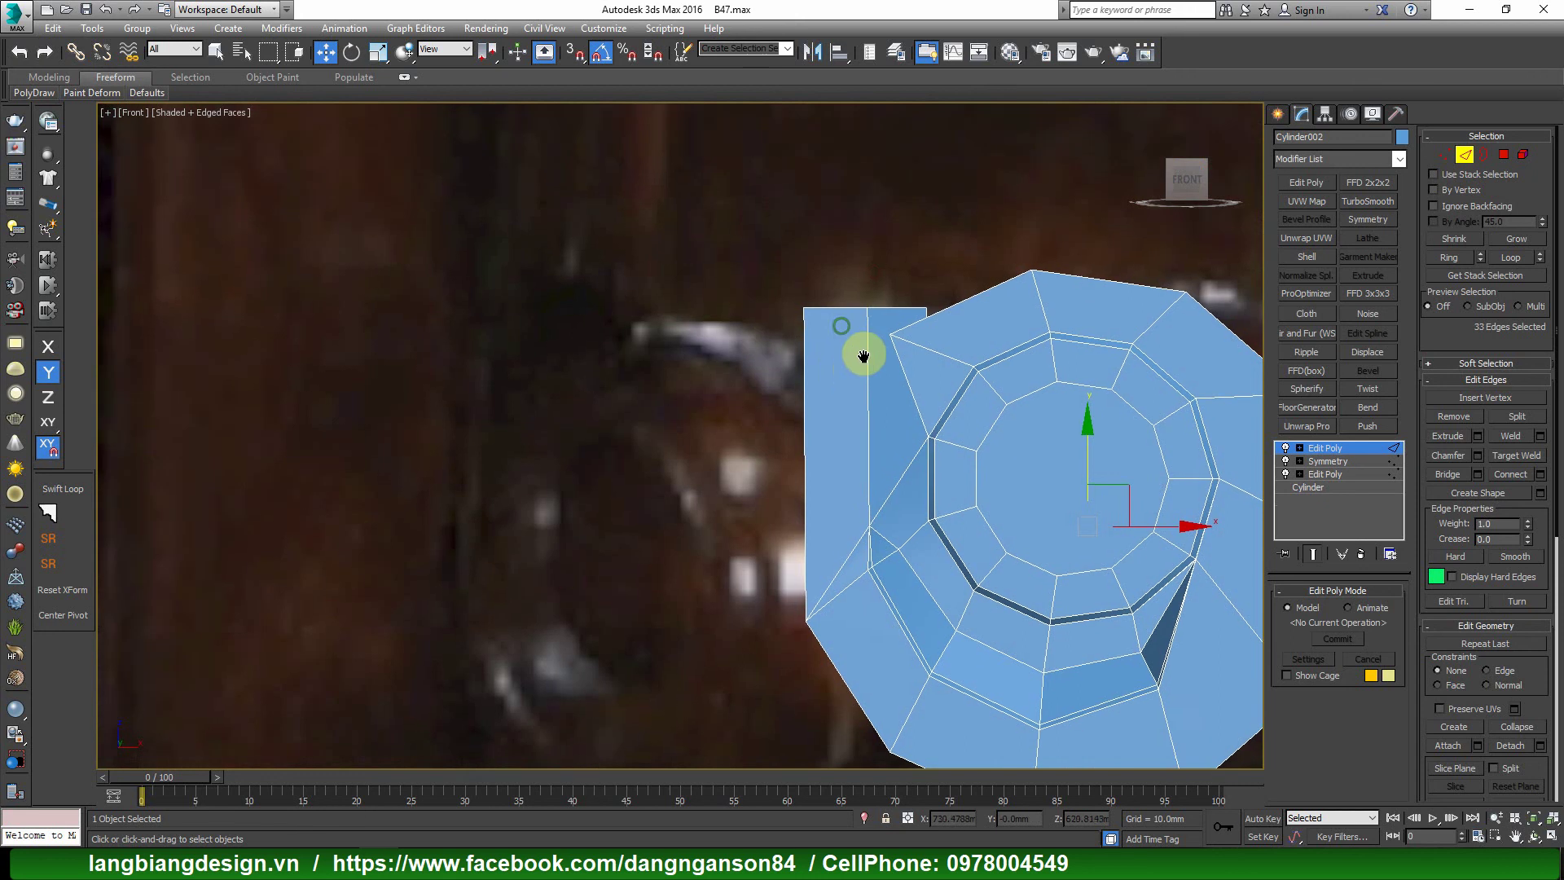
pyautogui.press('F3')
pyautogui.scroll(5, 931, 299)
pyautogui.keyDown('alt'); pyautogui.moveTo(923, 359); pyautogui.dragTo(928, 353); pyautogui.keyUp('alt')
pyautogui.moveTo(932, 349)
pyautogui.keyDown('alt'); pyautogui.mouseDown(button='middle')
pyautogui.moveTo(970, 405)
pyautogui.moveTo(988, 489)
pyautogui.moveTo(1014, 529)
pyautogui.moveTo(1034, 520)
pyautogui.moveTo(1007, 540)
pyautogui.moveTo(992, 530)
pyautogui.mouseUp(button='middle'); pyautogui.keyUp('alt')
pyautogui.press('F3')
# Check the remaining 30 body edges from front and angled views, staying in Edge mode.
pyautogui.scroll(-3, 1014, 529)
pyautogui.click(1185, 181)
pyautogui.scroll(-3, 894, 260)
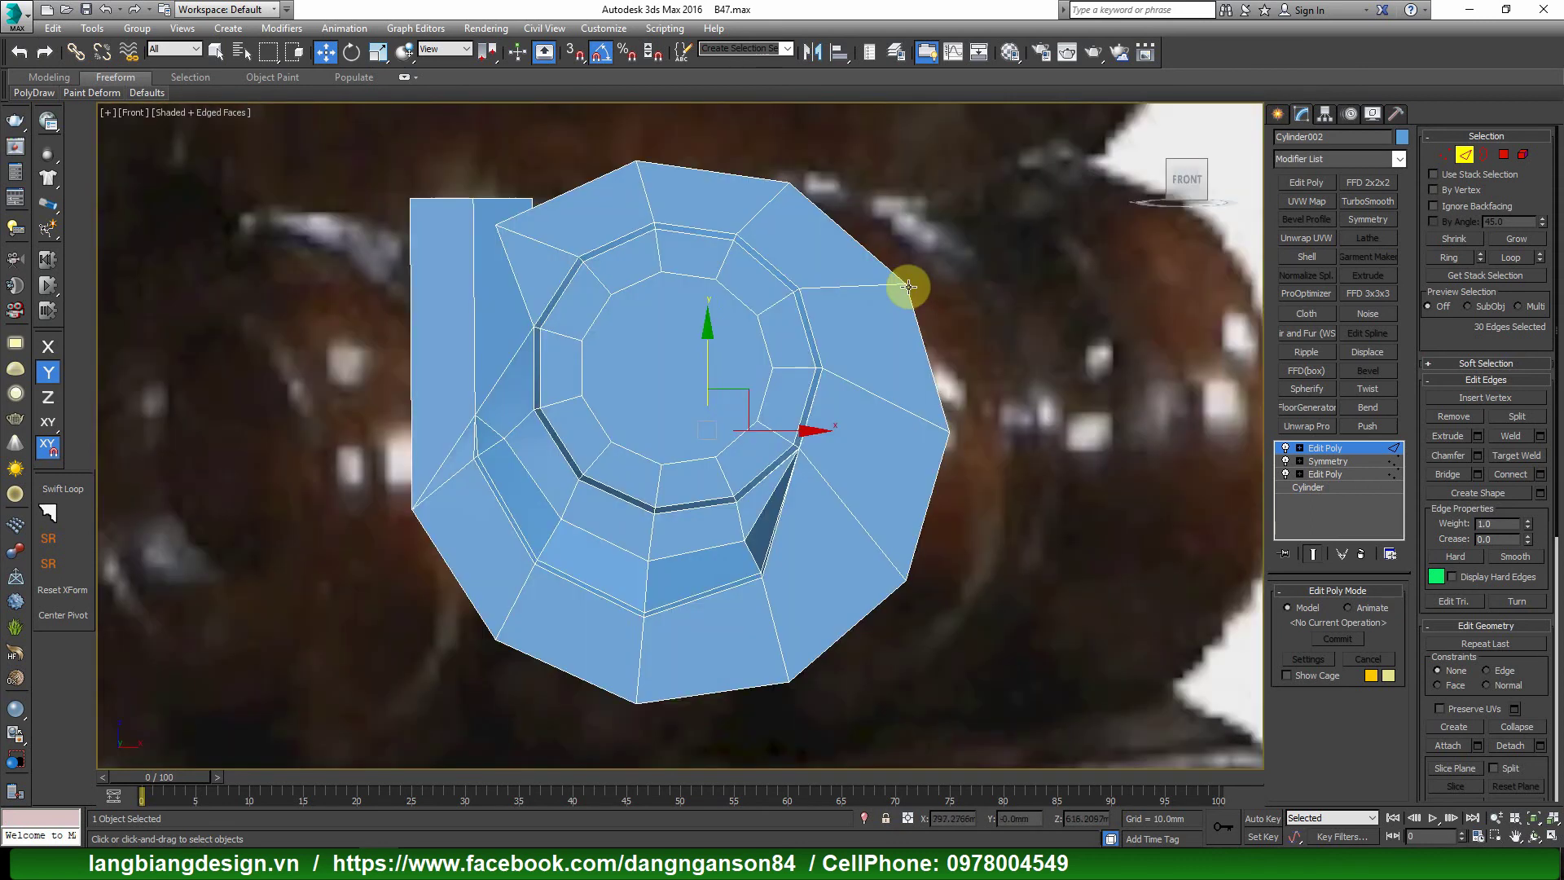
pyautogui.scroll(2, 733, 298)
pyautogui.scroll(3, 755, 379)
pyautogui.press('1')
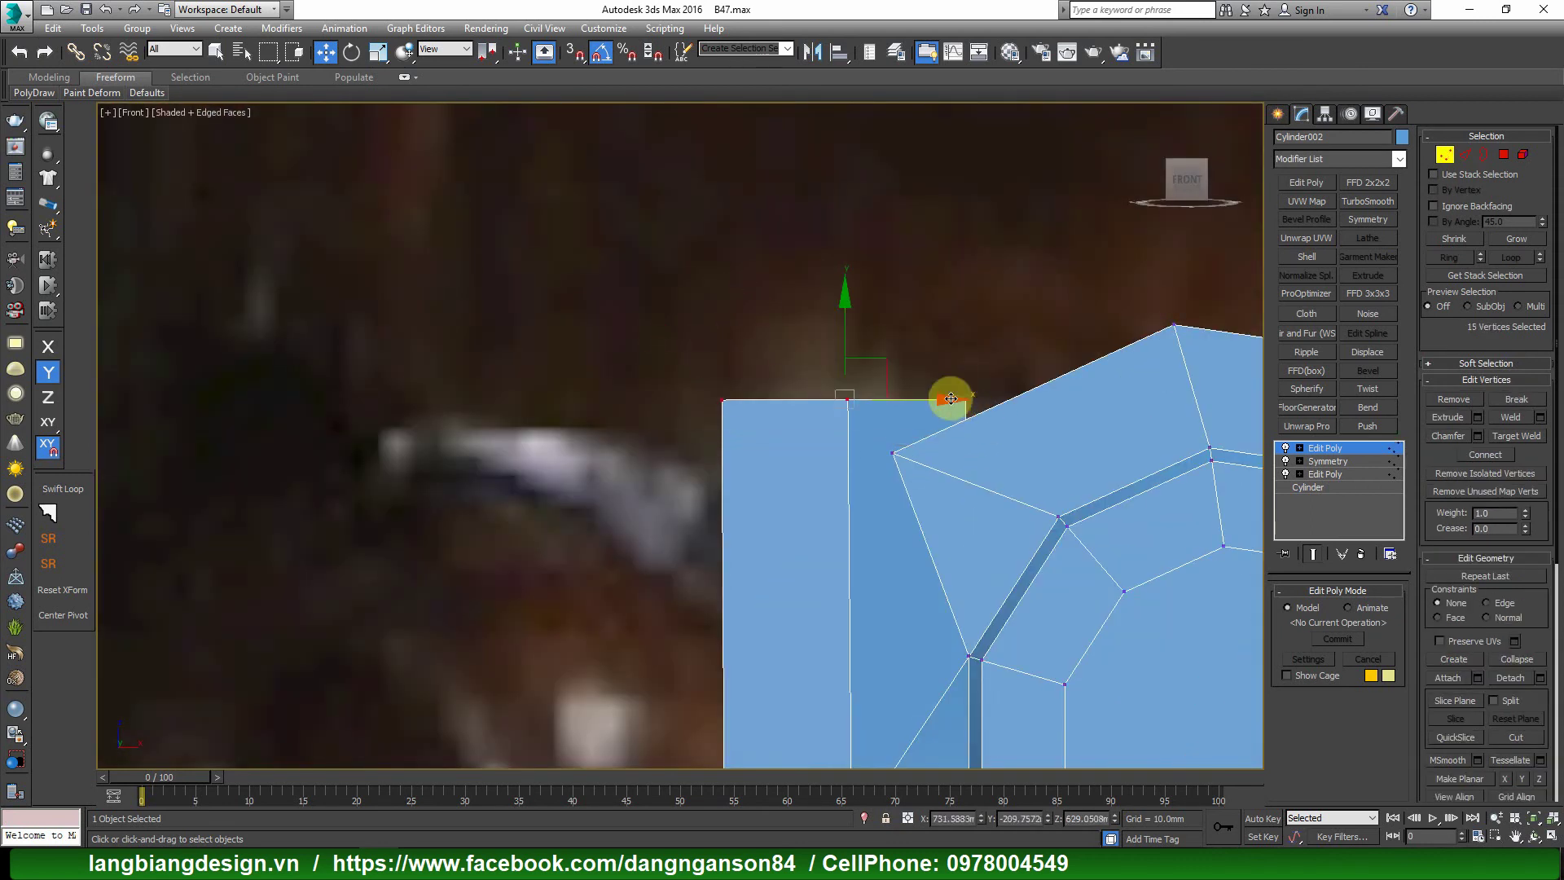
pyautogui.moveTo(950, 398)
pyautogui.keyDown('alt'); pyautogui.mouseDown(button='middle')
pyautogui.moveTo(680, 419)
pyautogui.moveTo(1029, 500)
pyautogui.moveTo(1001, 393)
pyautogui.moveTo(1005, 461)
pyautogui.moveTo(967, 464)
pyautogui.moveTo(1059, 517)
pyautogui.moveTo(761, 480)
pyautogui.mouseUp(button='middle'); pyautogui.keyUp('alt')
pyautogui.press('2')
pyautogui.scroll(-2, 1095, 507)
# Extrude the loops as grooves with Height -8.4952mm and Width 4.681mm.
pyautogui.rightClick(1121, 424)
pyautogui.click(957, 510)
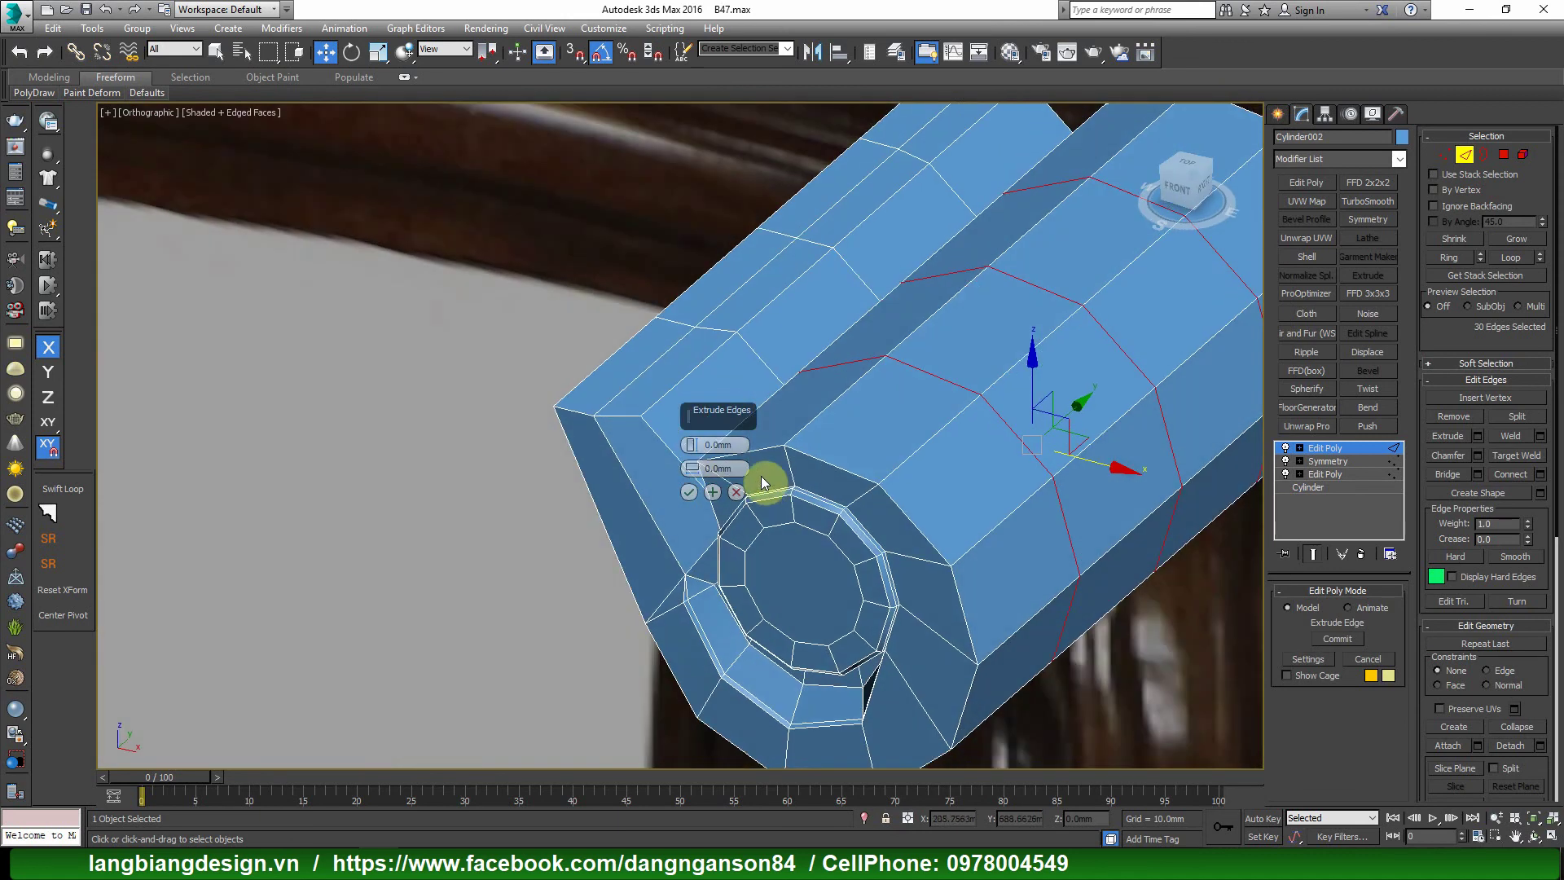
pyautogui.moveTo(693, 445)
pyautogui.mouseDown()
pyautogui.moveTo(693, 469)
pyautogui.moveTo(694, 439)
pyautogui.mouseUp()
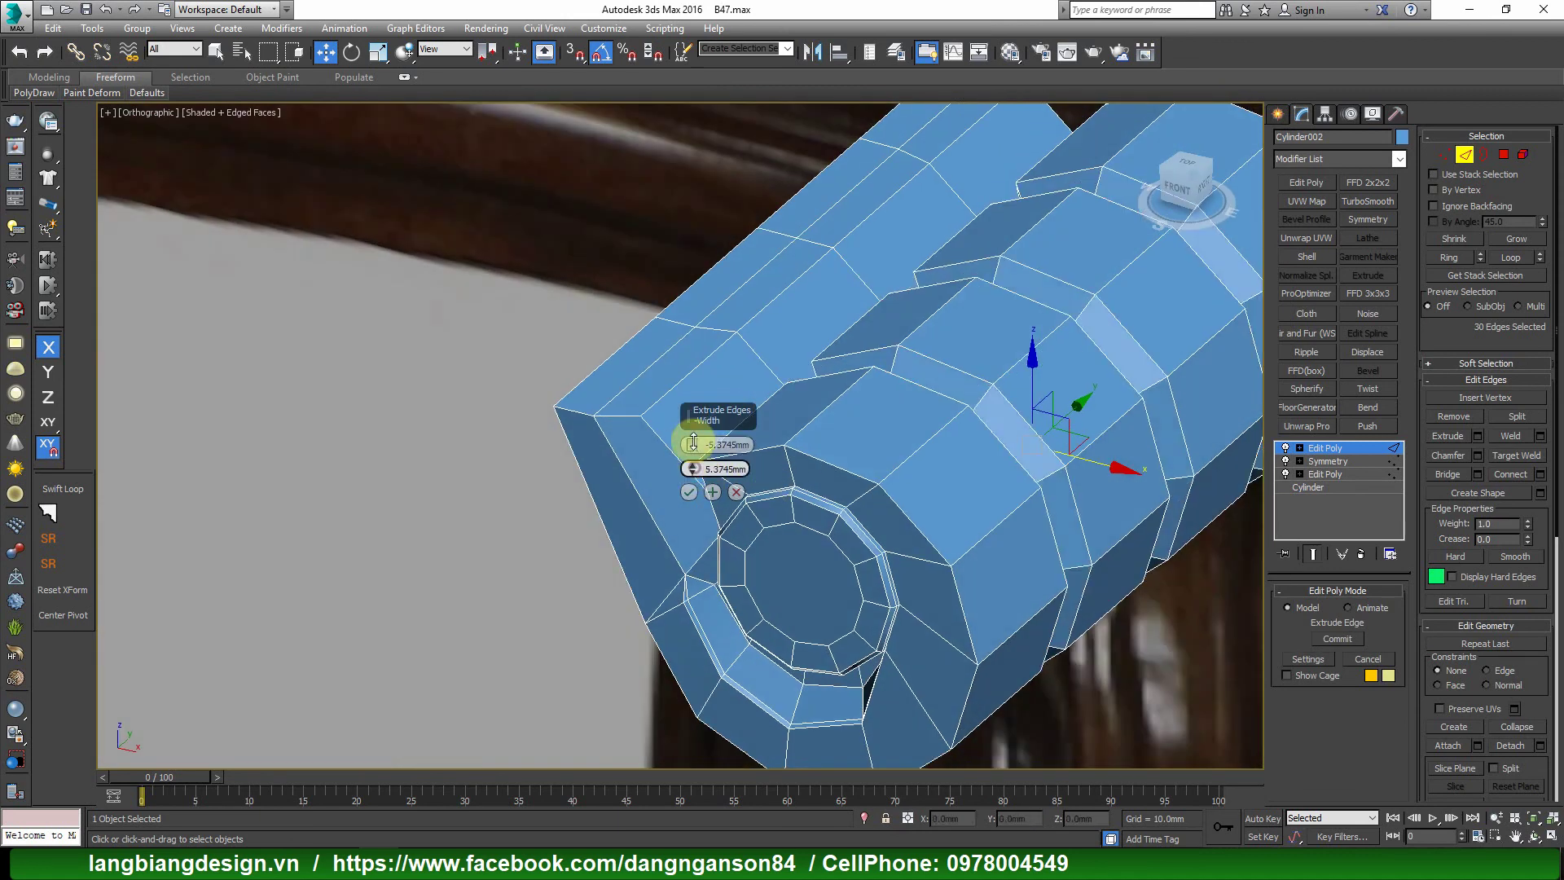
pyautogui.moveTo(693, 440)
pyautogui.keyDown('alt'); pyautogui.mouseDown(button='middle')
pyautogui.moveTo(1044, 479)
pyautogui.moveTo(941, 513)
pyautogui.moveTo(935, 478)
pyautogui.mouseUp(button='middle'); pyautogui.keyUp('alt')
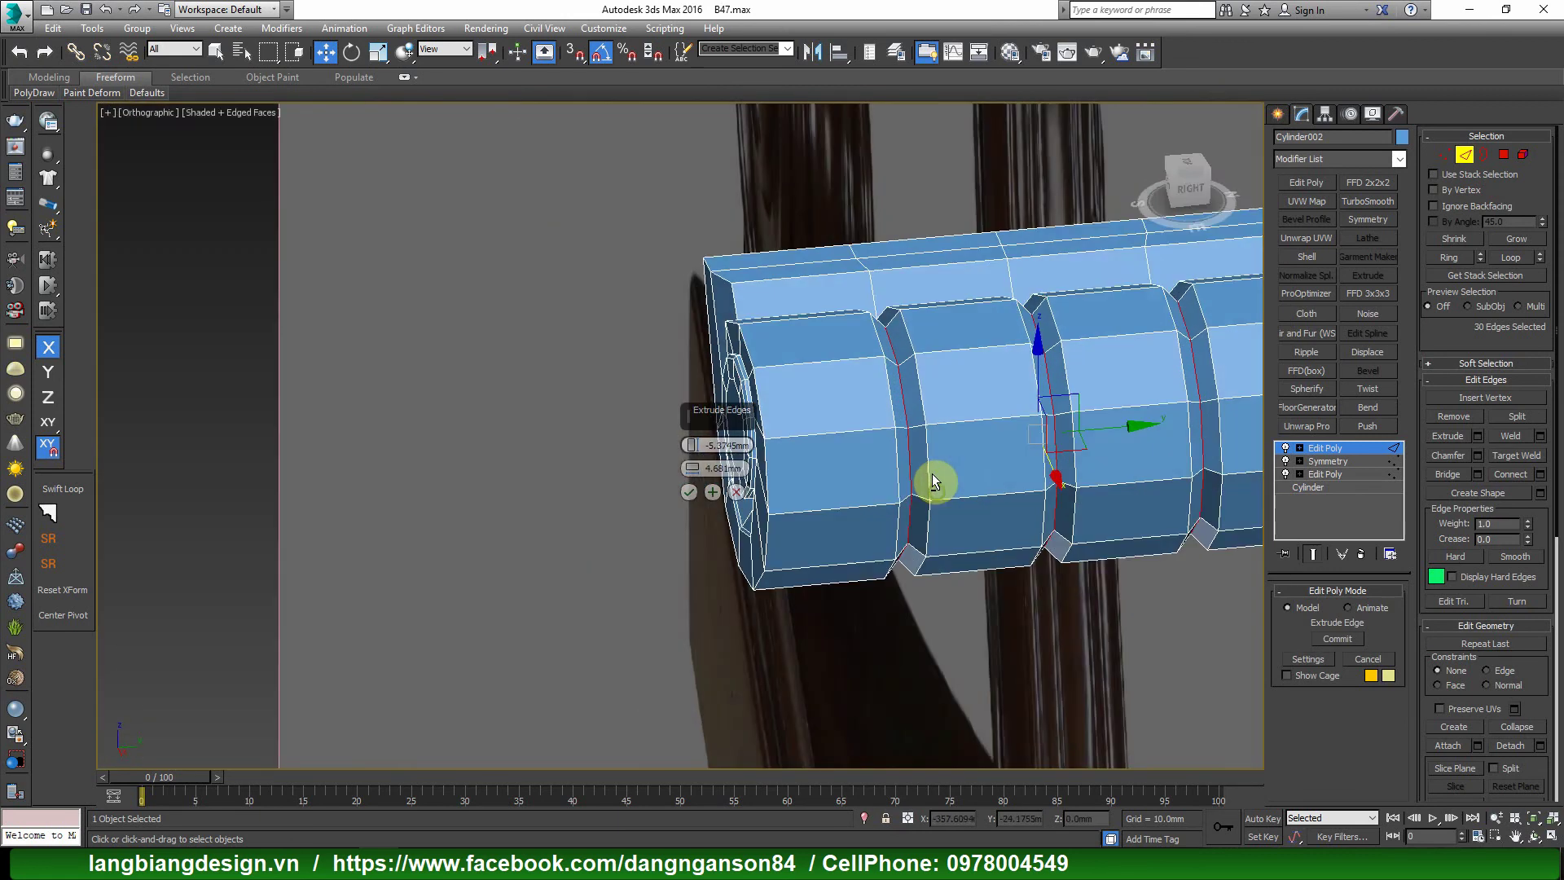
pyautogui.scroll(2, 959, 454)
pyautogui.moveTo(694, 446); pyautogui.dragTo(688, 453)
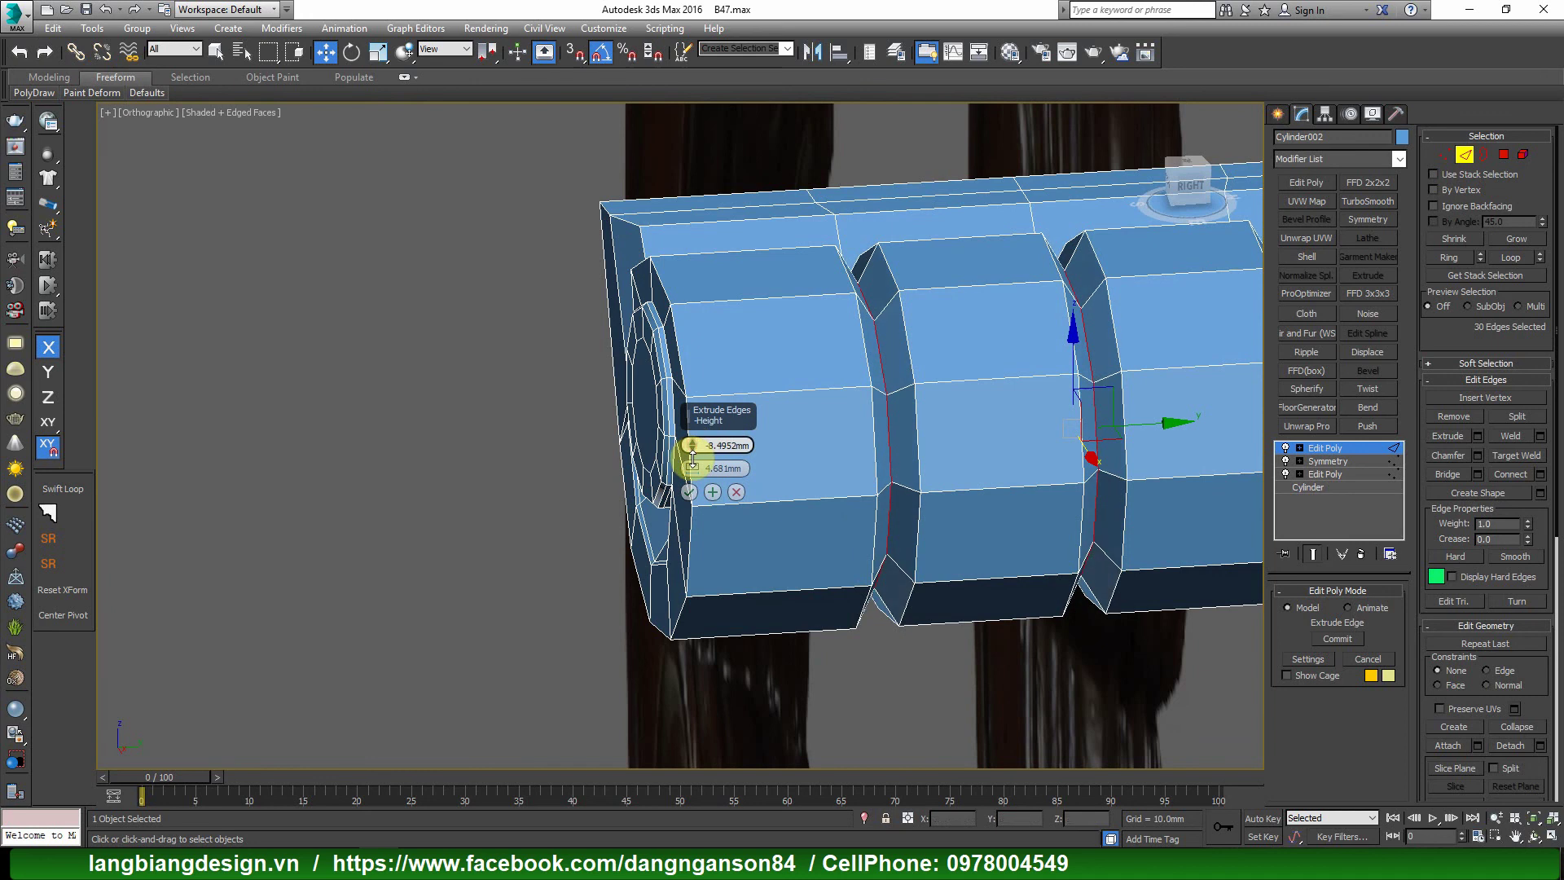
pyautogui.moveTo(688, 453)
pyautogui.keyDown('alt'); pyautogui.mouseDown(button='middle')
pyautogui.moveTo(883, 447)
pyautogui.moveTo(907, 481)
pyautogui.moveTo(1047, 374)
pyautogui.moveTo(1110, 383)
pyautogui.moveTo(968, 517)
pyautogui.moveTo(717, 506)
pyautogui.moveTo(936, 499)
pyautogui.moveTo(799, 432)
pyautogui.moveTo(806, 408)
pyautogui.mouseUp(button='middle'); pyautogui.keyUp('alt')
pyautogui.click(689, 492)
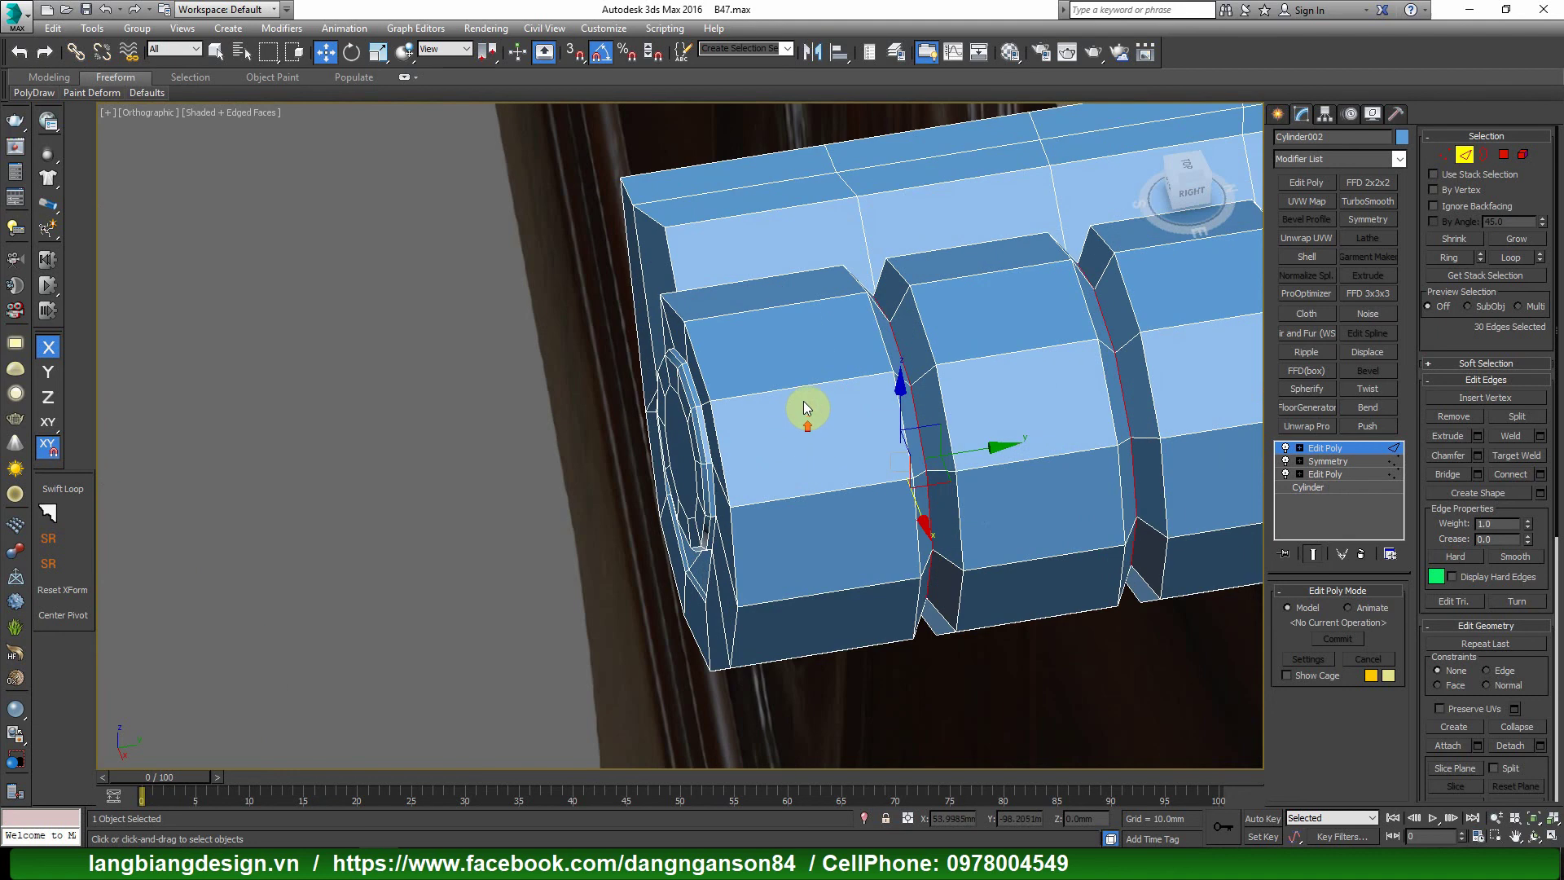
# Select the edge loop around the end section beyond the last groove.
pyautogui.press('2')
pyautogui.click(801, 388)
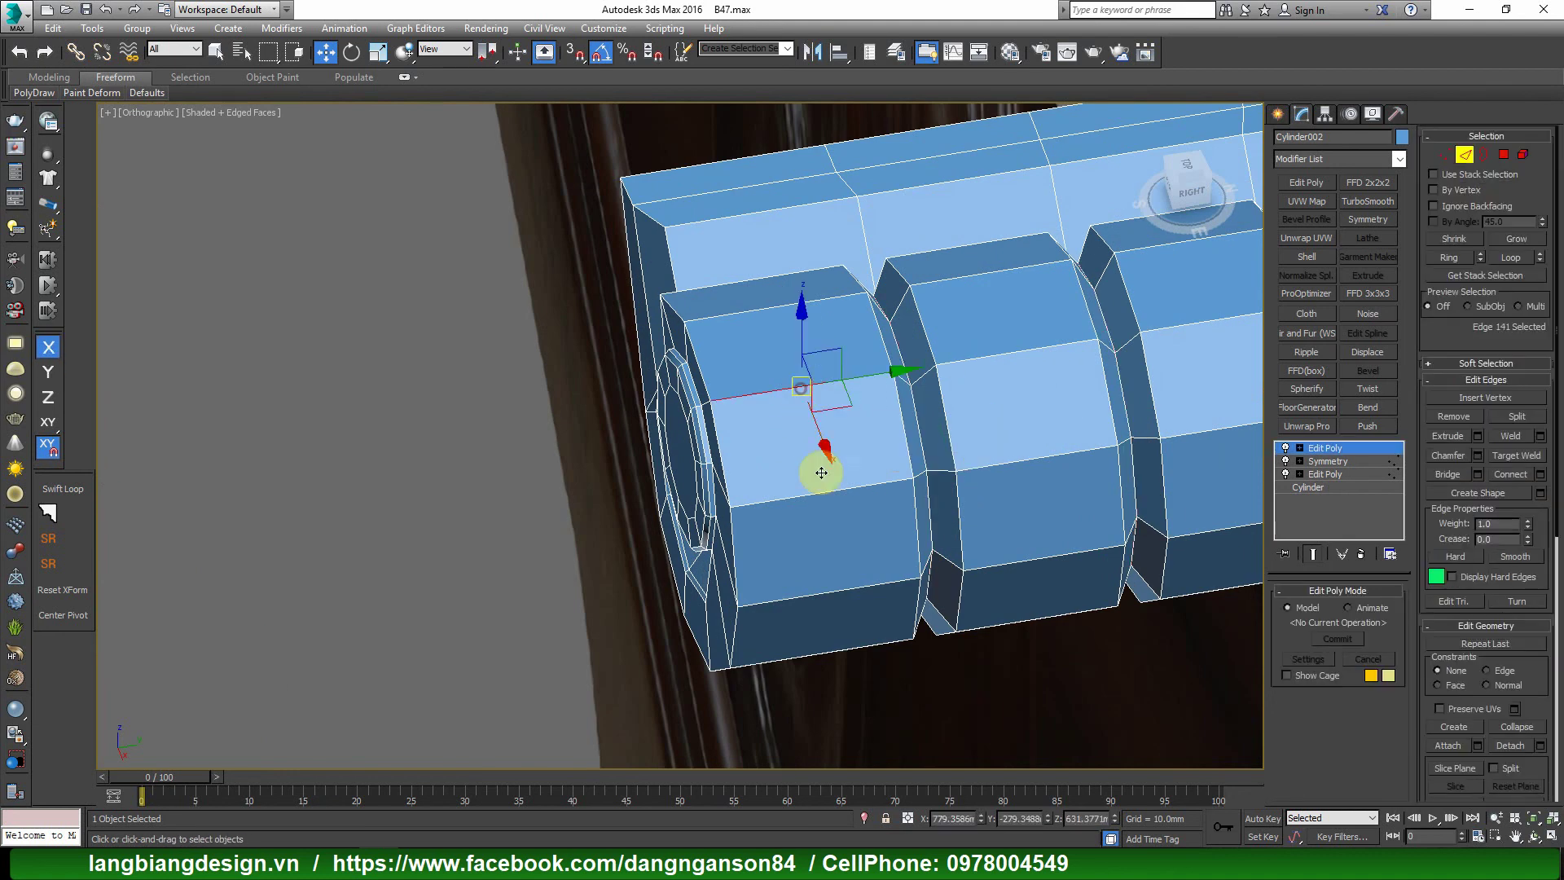
pyautogui.doubleClick(814, 495)
pyautogui.rightClick(1037, 432)
pyautogui.scroll(-3, 745, 532)
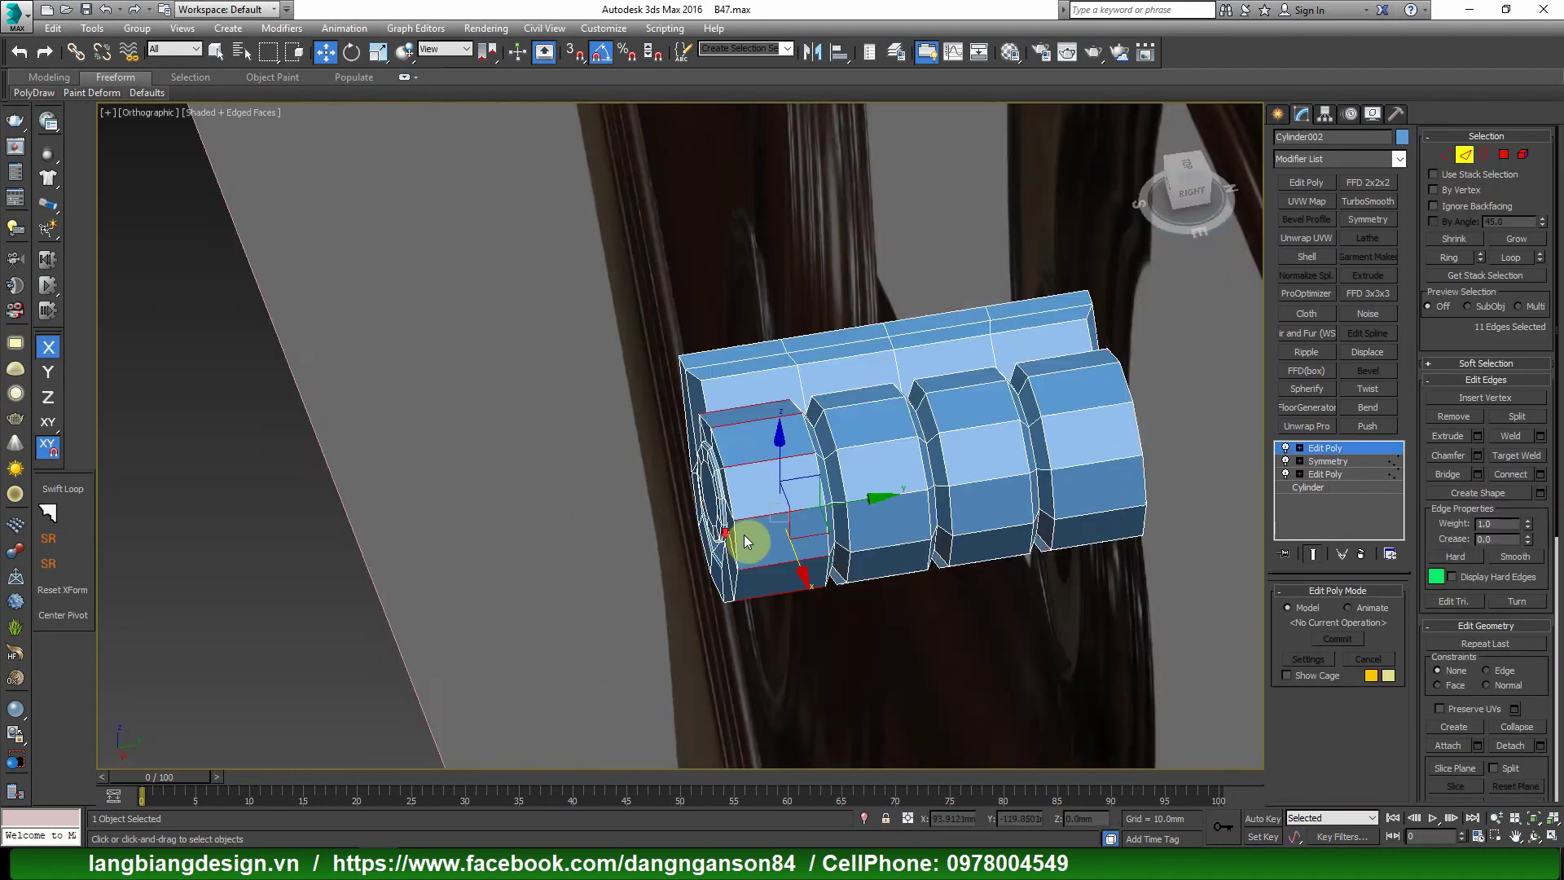
pyautogui.moveTo(745, 534)
pyautogui.keyDown('alt'); pyautogui.mouseDown(button='middle')
pyautogui.moveTo(745, 599)
pyautogui.moveTo(851, 540)
pyautogui.moveTo(960, 349)
pyautogui.moveTo(1057, 313)
pyautogui.moveTo(1072, 374)
pyautogui.moveTo(796, 471)
pyautogui.moveTo(858, 465)
pyautogui.moveTo(881, 417)
pyautogui.moveTo(1072, 334)
pyautogui.moveTo(1044, 342)
pyautogui.moveTo(1025, 409)
pyautogui.mouseUp(button='middle'); pyautogui.keyUp('alt')
pyautogui.scroll(3, 852, 541)
# Connect the selected end-section edges with Segments 1 to add one loop.
pyautogui.rightClick(1024, 409)
pyautogui.click(854, 465)
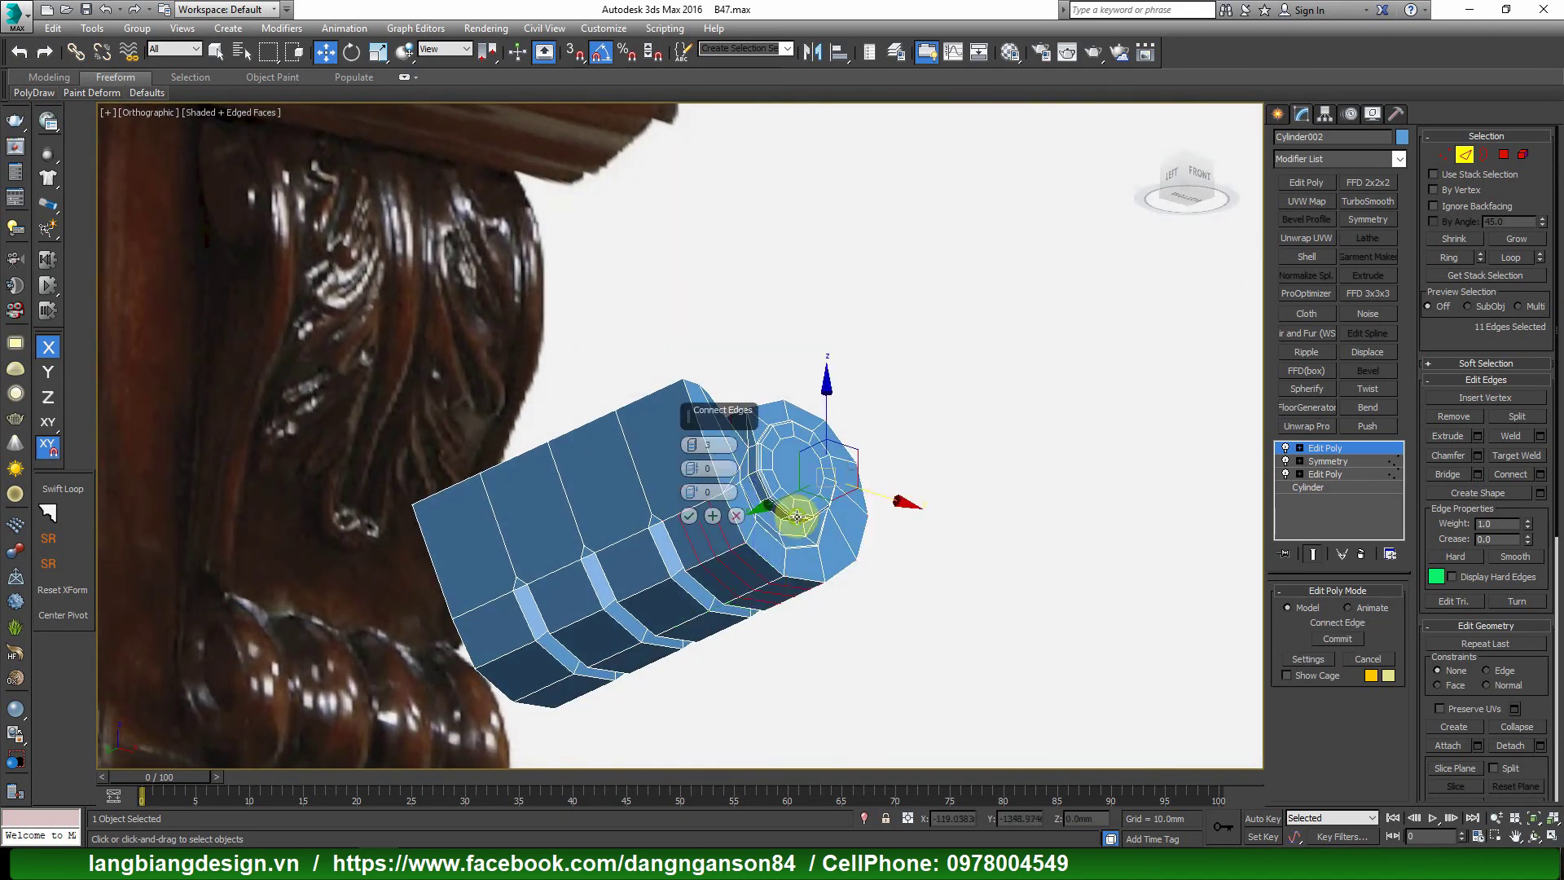
pyautogui.moveTo(697, 446); pyautogui.dragTo(786, 482)
pyautogui.moveTo(786, 482)
pyautogui.keyDown('alt'); pyautogui.mouseDown(button='middle')
pyautogui.moveTo(886, 539)
pyautogui.moveTo(610, 478)
pyautogui.moveTo(632, 548)
pyautogui.mouseUp(button='middle'); pyautogui.keyUp('alt')
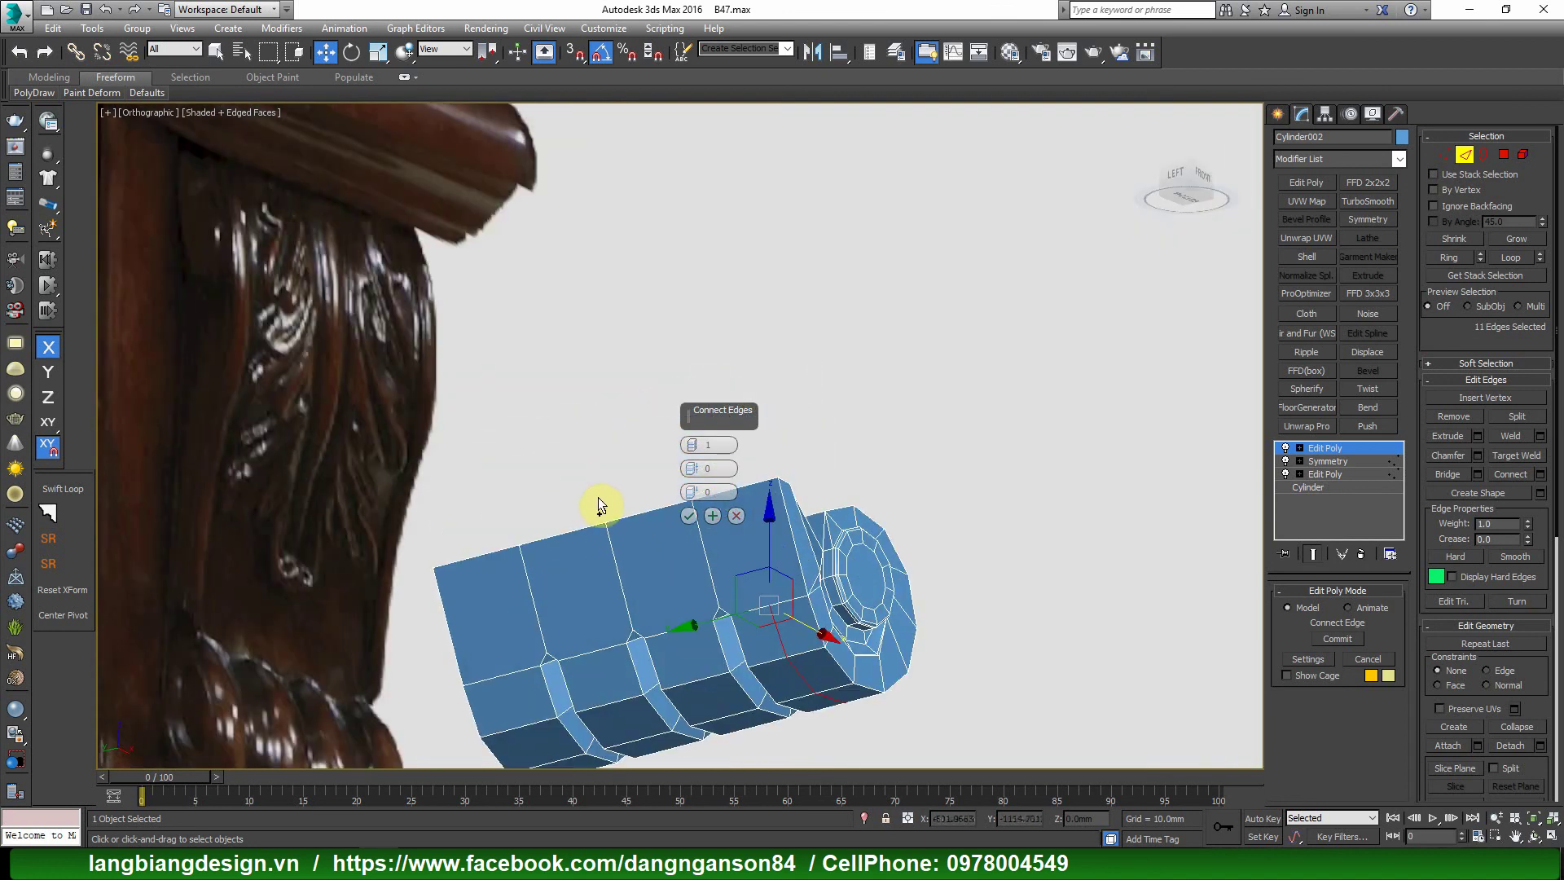
pyautogui.moveTo(285, 308); pyautogui.dragTo(530, 259, button='middle')
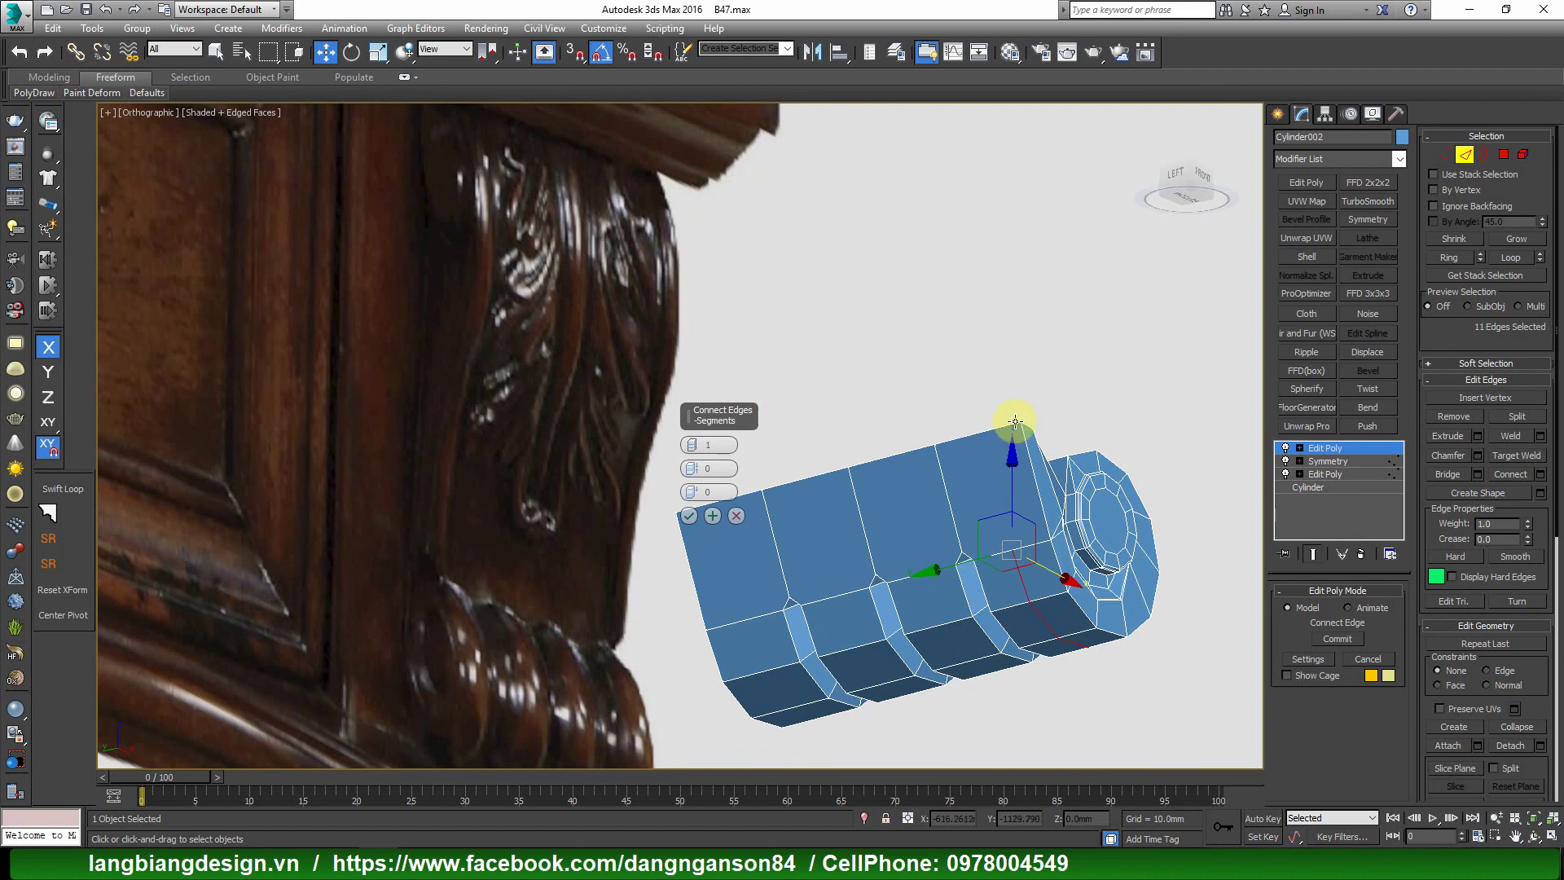
pyautogui.keyDown('alt'); pyautogui.moveTo(1014, 421); pyautogui.dragTo(940, 494, button='middle'); pyautogui.keyUp('alt')
pyautogui.click(738, 514)
pyautogui.keyDown('alt'); pyautogui.moveTo(1040, 443); pyautogui.dragTo(1026, 524, button='middle'); pyautogui.keyUp('alt')
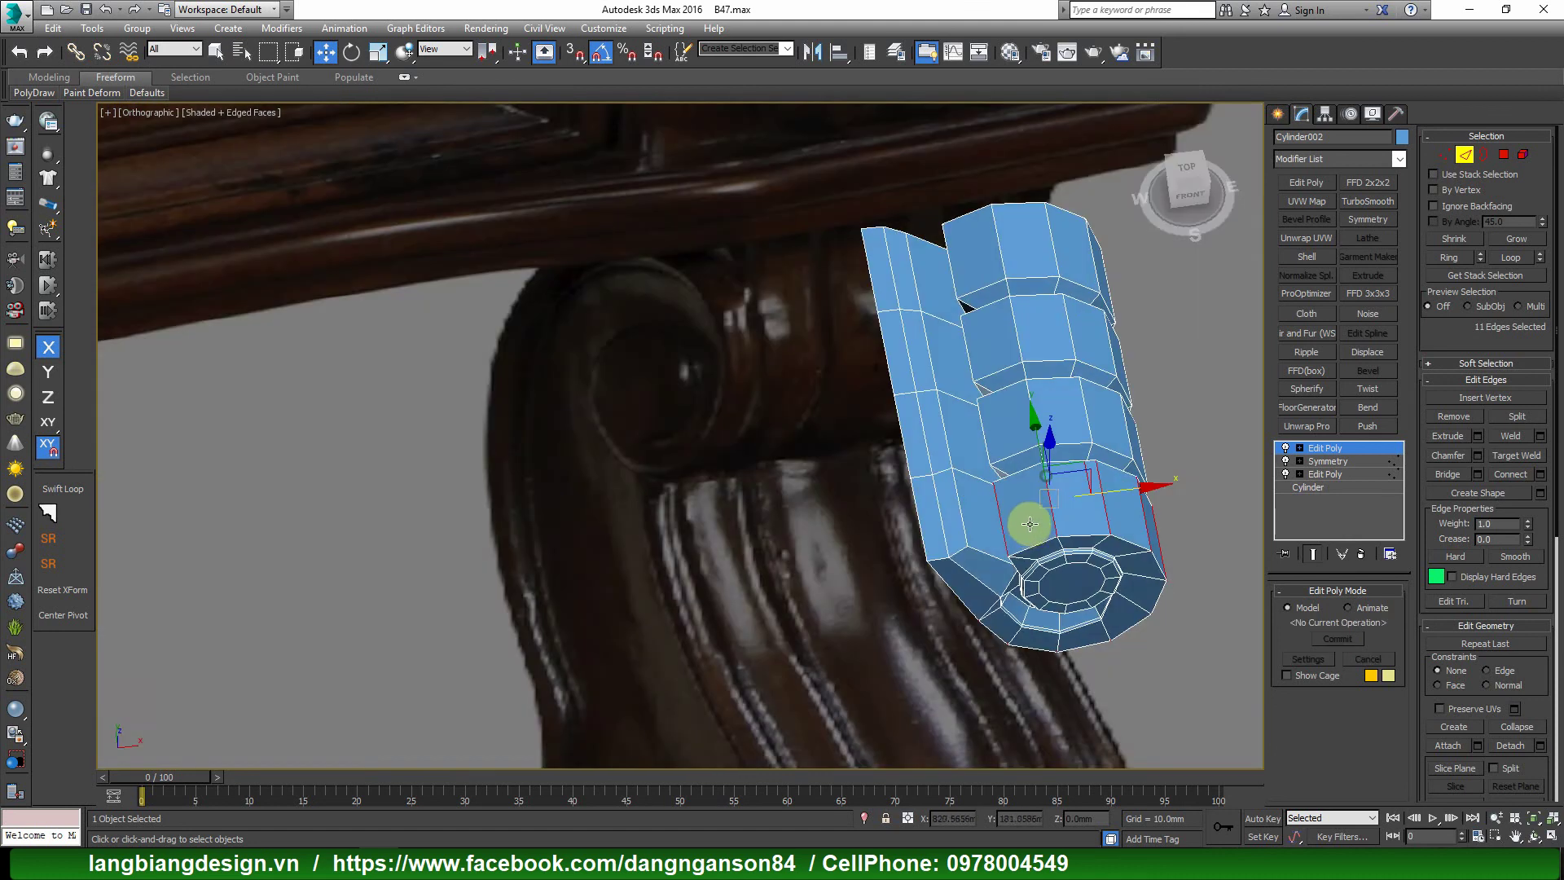
pyautogui.press('t')
pyautogui.press('z')
pyautogui.scroll(-3, 1082, 492)
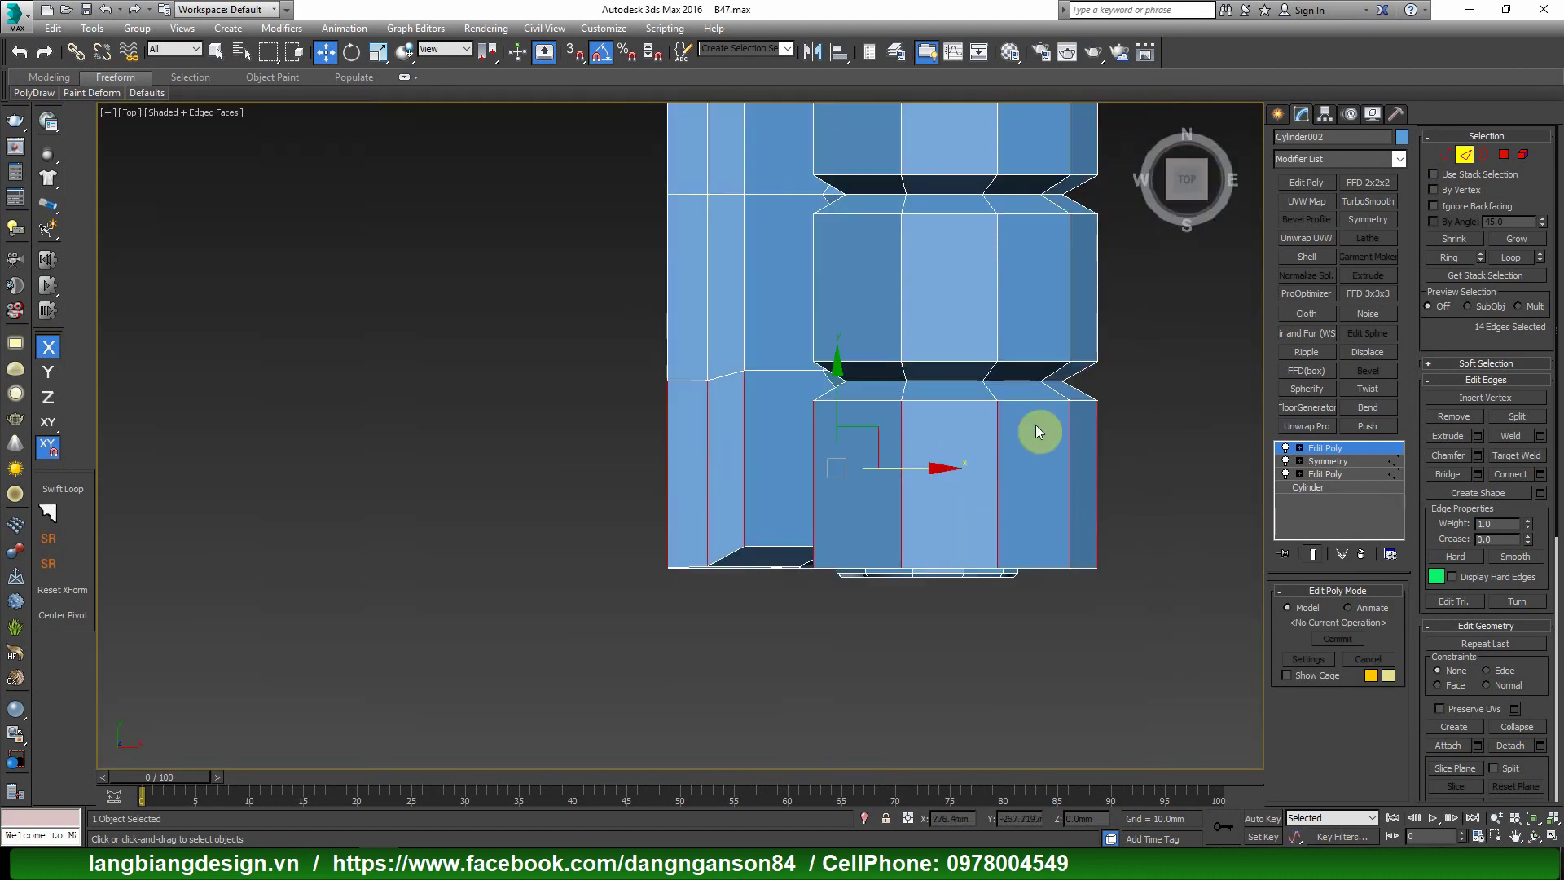
# Apply another Connect to add one more edge loop to the piece.
pyautogui.rightClick(1068, 407)
pyautogui.click(906, 467)
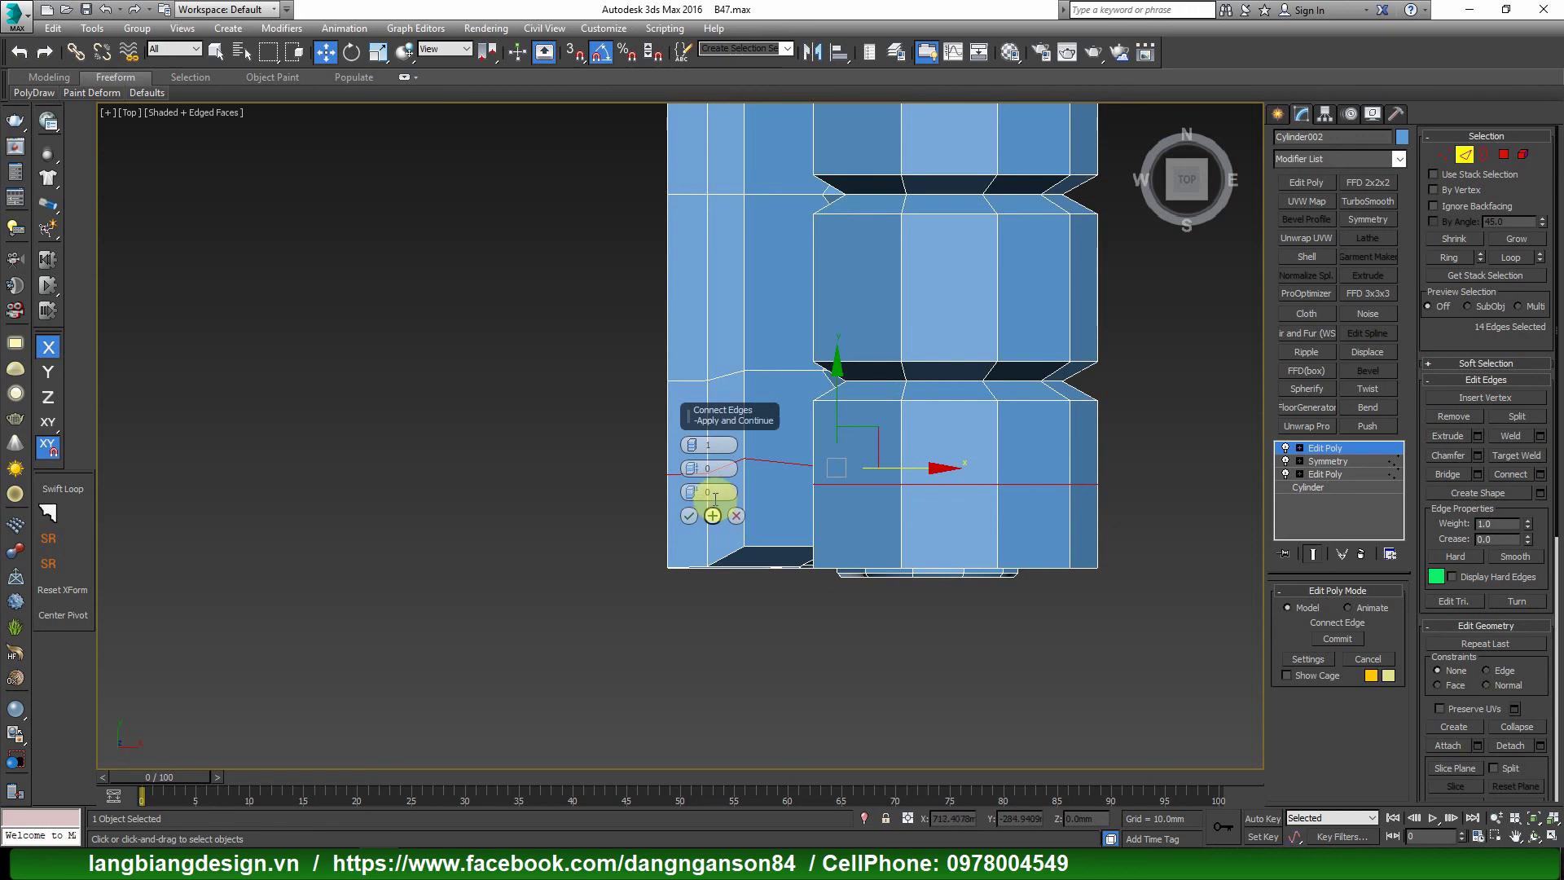
pyautogui.click(689, 517)
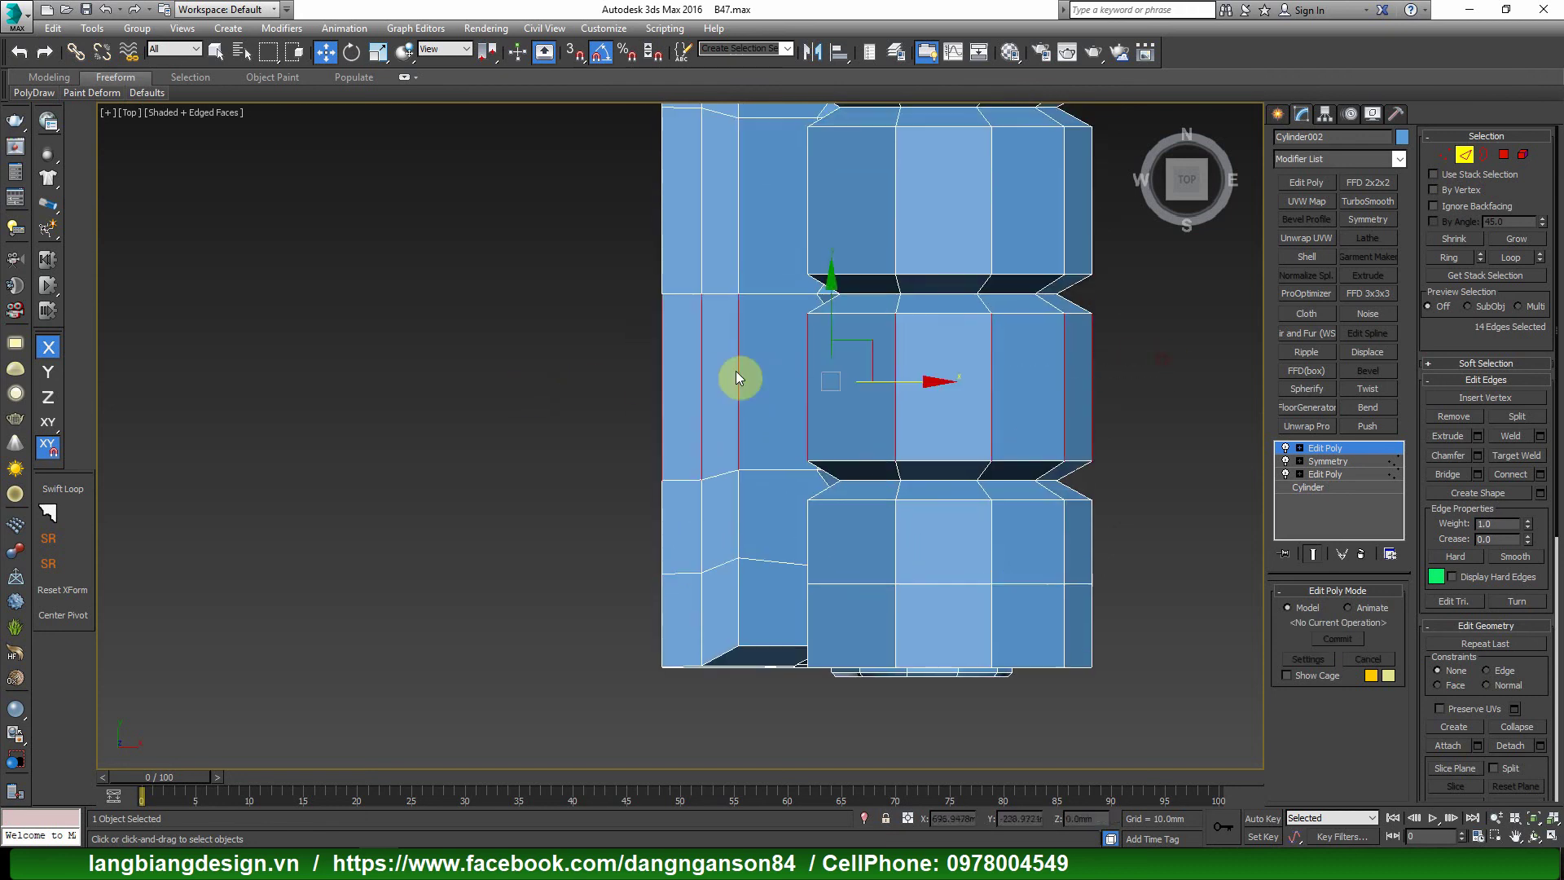
pyautogui.scroll(-3, 808, 386)
pyautogui.scroll(2, 807, 386)
# Ctrl-click several edge loops spaced along the cylinder body to select them.
pyautogui.moveTo(526, 361); pyautogui.dragTo(526, 361)
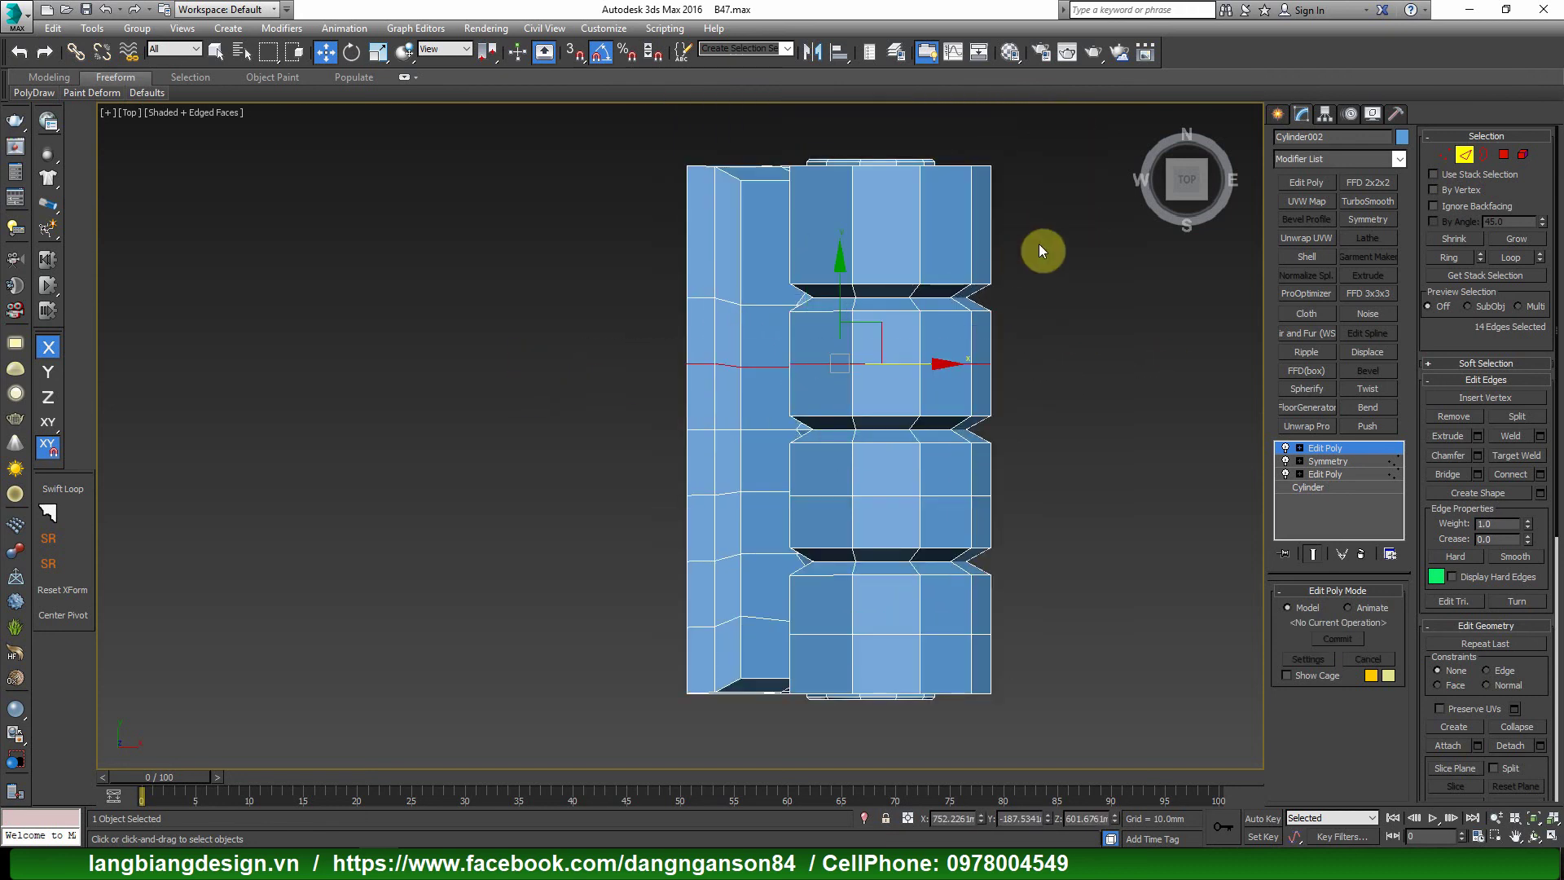
pyautogui.moveTo(590, 220); pyautogui.dragTo(590, 222)
pyautogui.moveTo(977, 280)
pyautogui.keyDown('alt'); pyautogui.mouseDown(button='middle')
pyautogui.moveTo(915, 262)
pyautogui.moveTo(907, 357)
pyautogui.mouseUp(button='middle'); pyautogui.keyUp('alt')
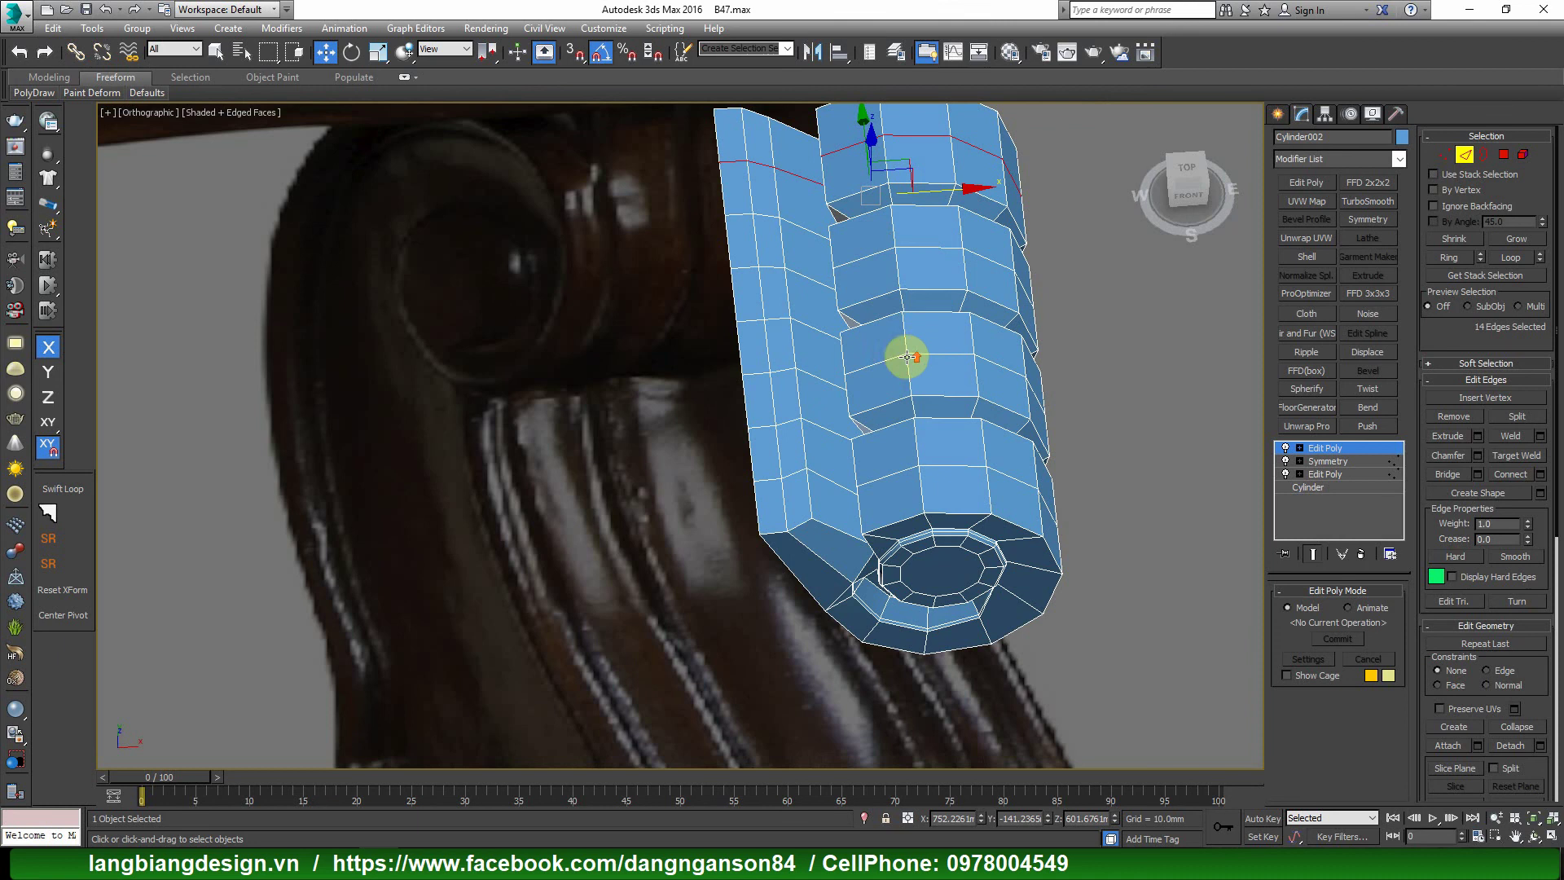
pyautogui.keyDown('ctrl'); pyautogui.click(925, 355); pyautogui.keyUp('ctrl')
pyautogui.keyDown('ctrl'); pyautogui.click(921, 249); pyautogui.keyUp('ctrl')
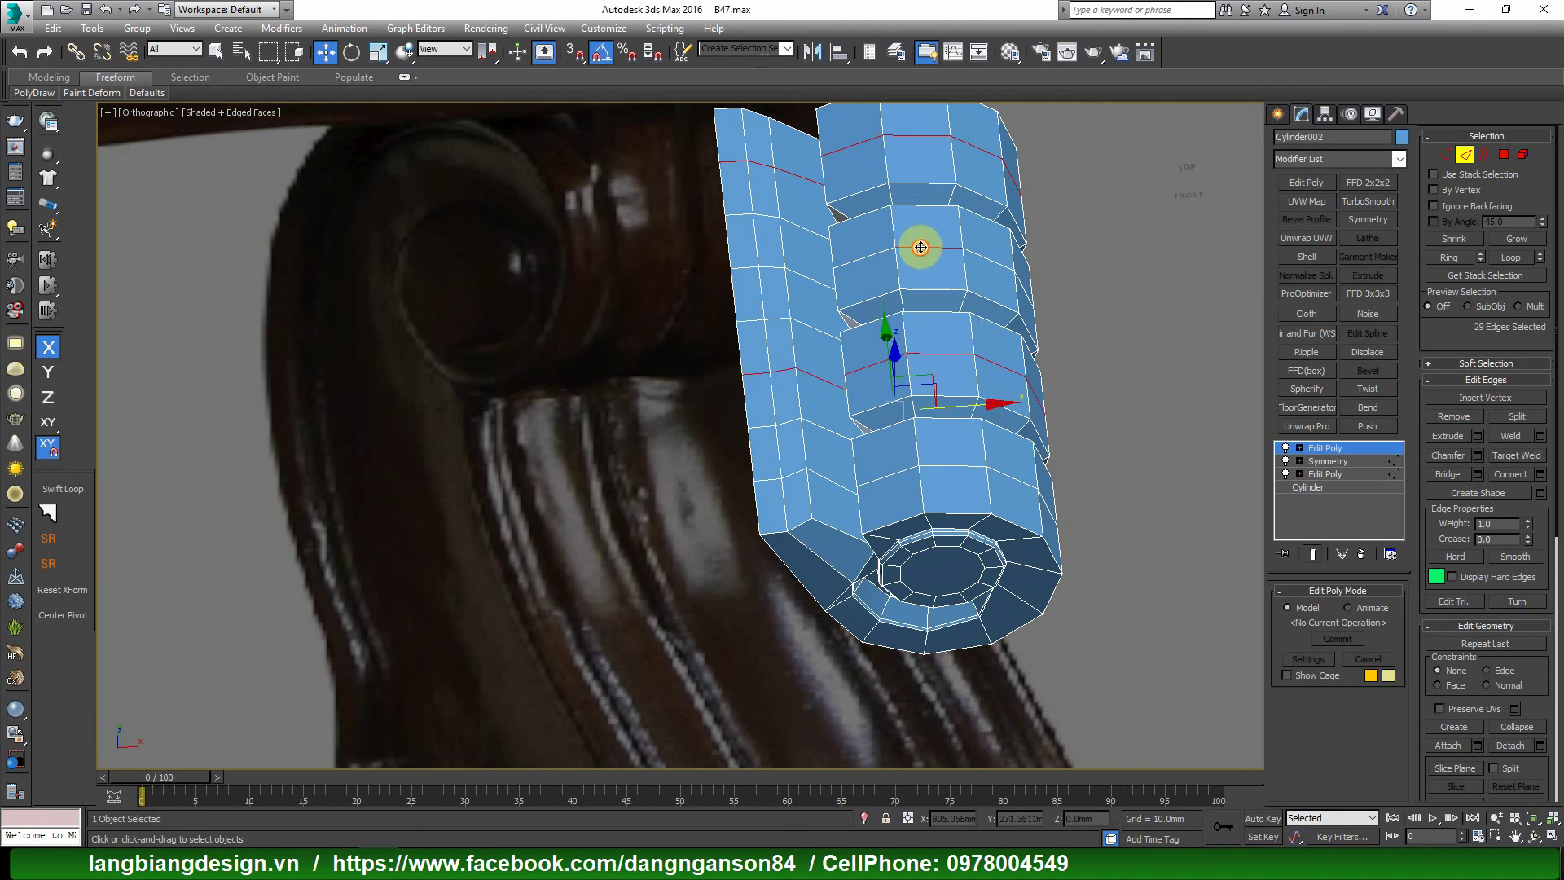
pyautogui.keyDown('alt'); pyautogui.moveTo(948, 463); pyautogui.dragTo(883, 431, button='middle'); pyautogui.keyUp('alt')
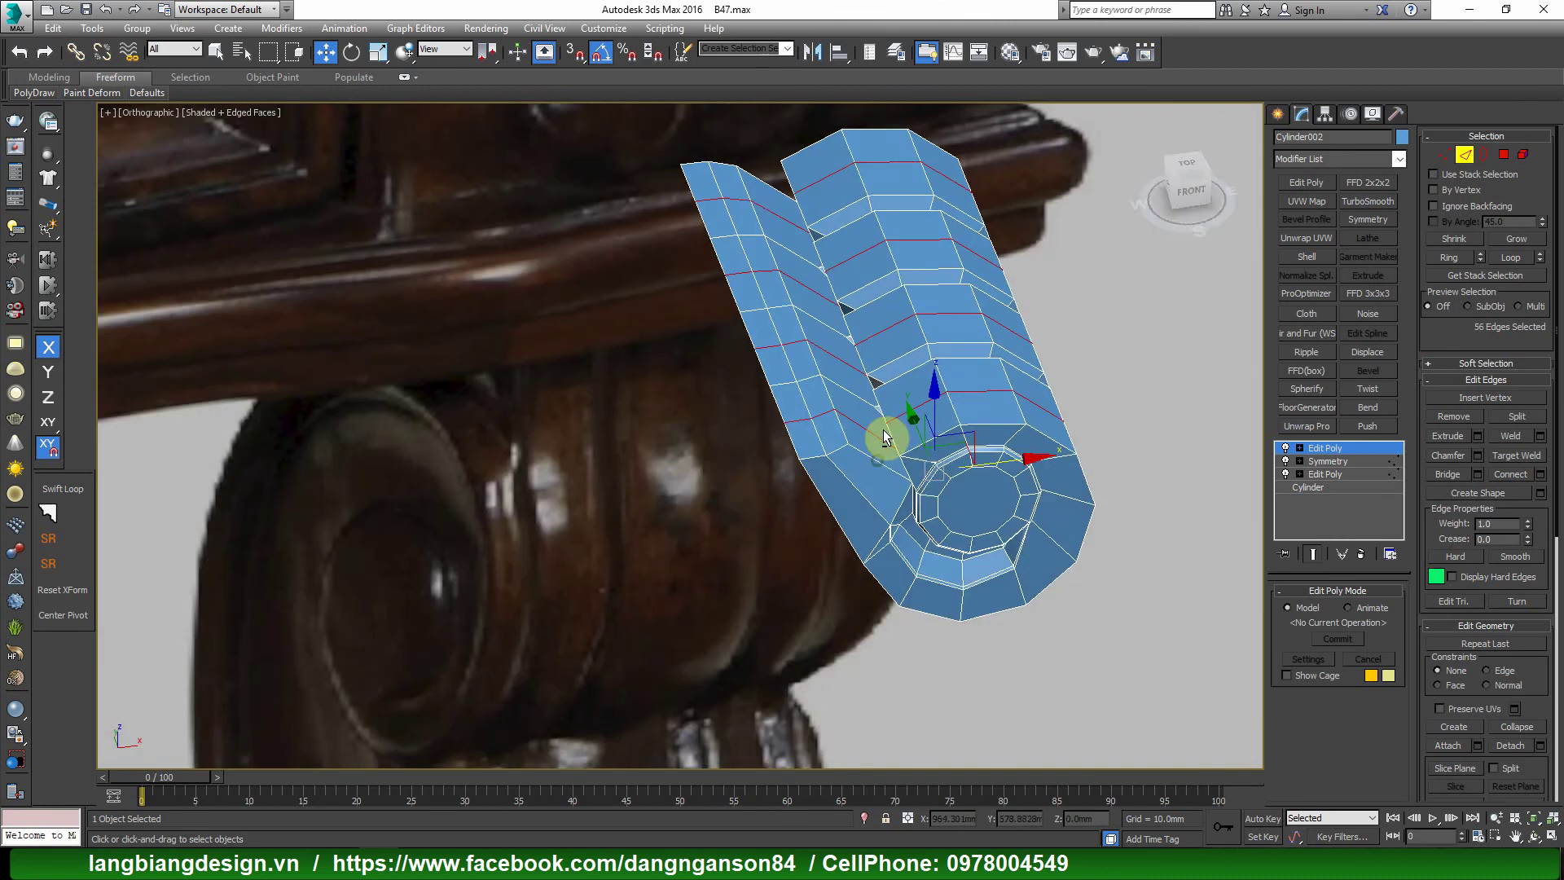
pyautogui.click(1186, 203)
# Inspect the 36-edge loop selection from the octagonal end, front and side views.
pyautogui.moveTo(1091, 230)
pyautogui.mouseDown(button='middle')
pyautogui.moveTo(819, 407)
pyautogui.moveTo(900, 391)
pyautogui.moveTo(970, 471)
pyautogui.mouseUp(button='middle')
pyautogui.scroll(-5, 822, 223)
pyautogui.scroll(4, 894, 242)
pyautogui.scroll(2, 873, 285)
pyautogui.scroll(3, 865, 376)
pyautogui.scroll(4, 970, 471)
pyautogui.scroll(-4, 937, 413)
pyautogui.keyDown('alt'); pyautogui.moveTo(937, 413); pyautogui.dragTo(928, 338, button='middle'); pyautogui.keyUp('alt')
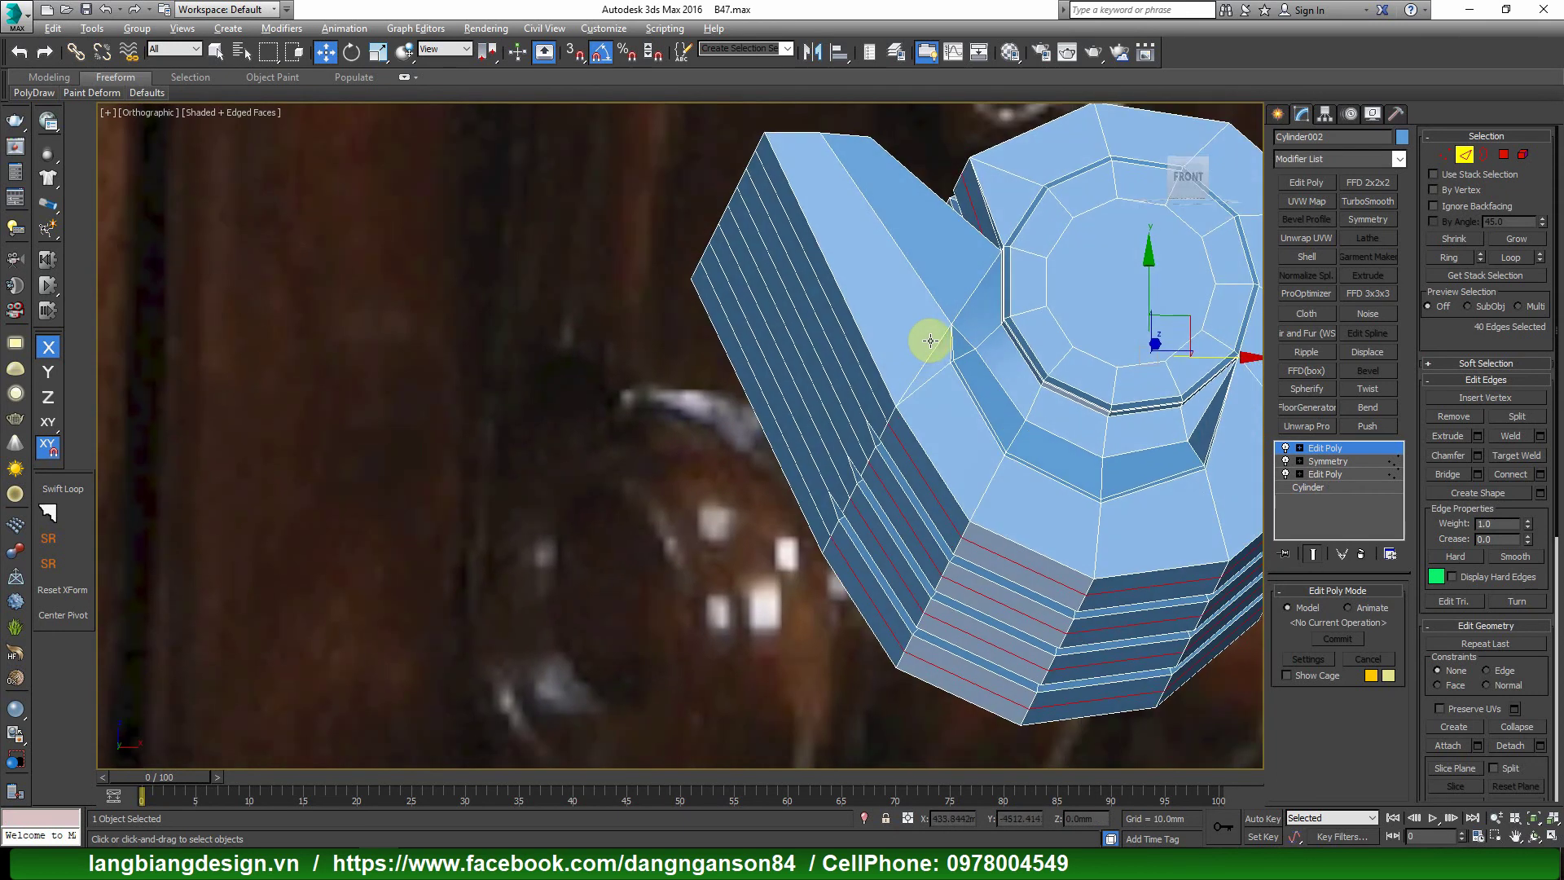
pyautogui.click(1182, 175)
pyautogui.scroll(-3, 879, 391)
pyautogui.scroll(4, 848, 495)
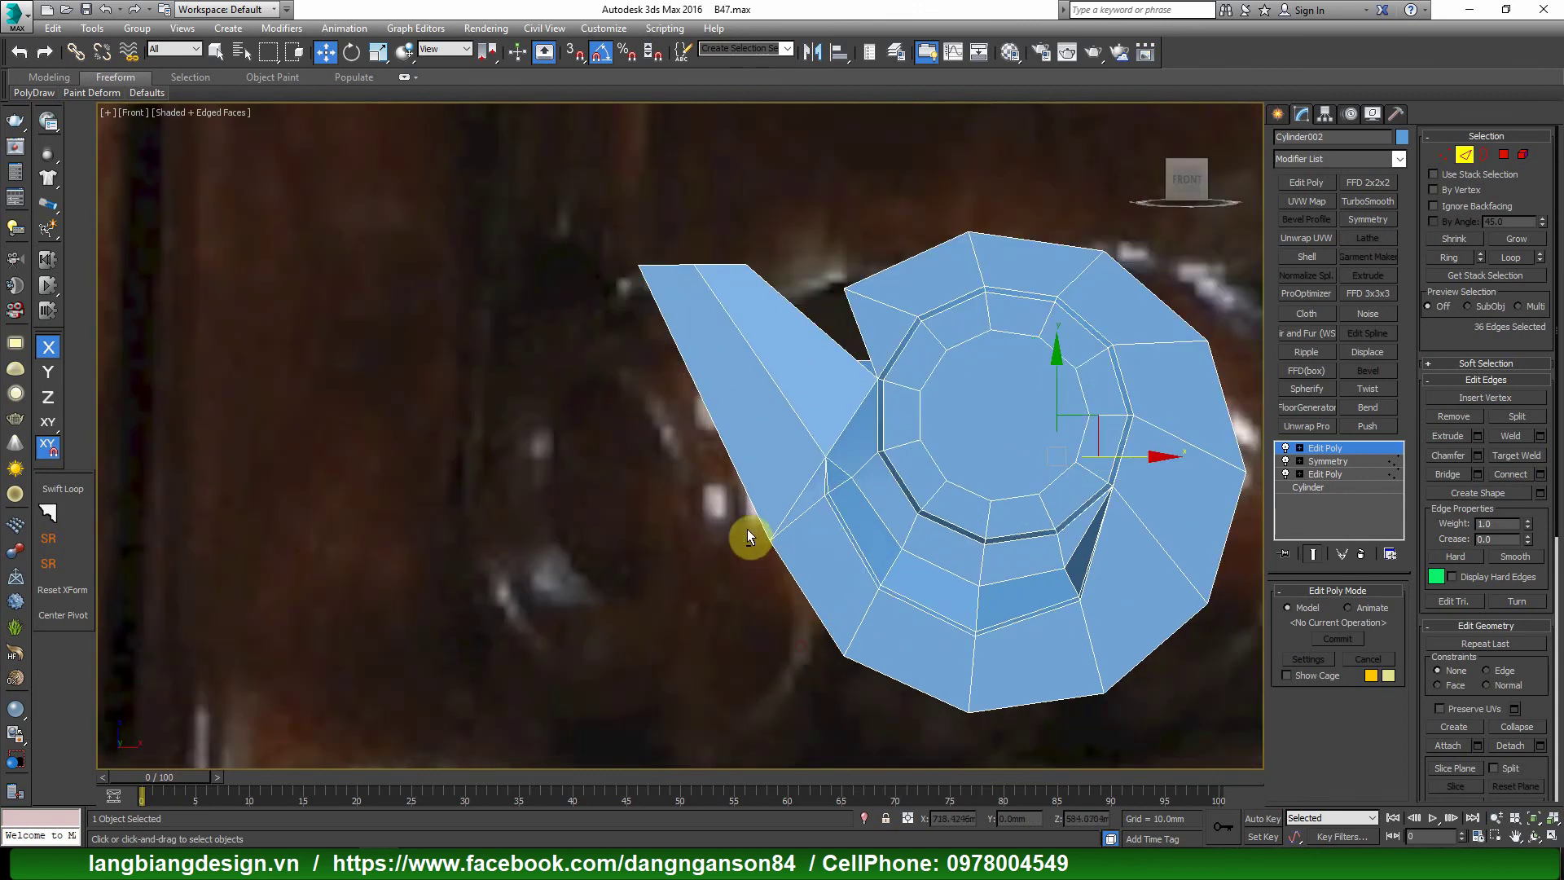
pyautogui.scroll(-1, 746, 529)
pyautogui.moveTo(883, 526)
pyautogui.keyDown('alt'); pyautogui.mouseDown(button='middle')
pyautogui.moveTo(974, 478)
pyautogui.moveTo(917, 585)
pyautogui.moveTo(949, 586)
pyautogui.moveTo(1119, 508)
pyautogui.mouseUp(button='middle'); pyautogui.keyUp('alt')
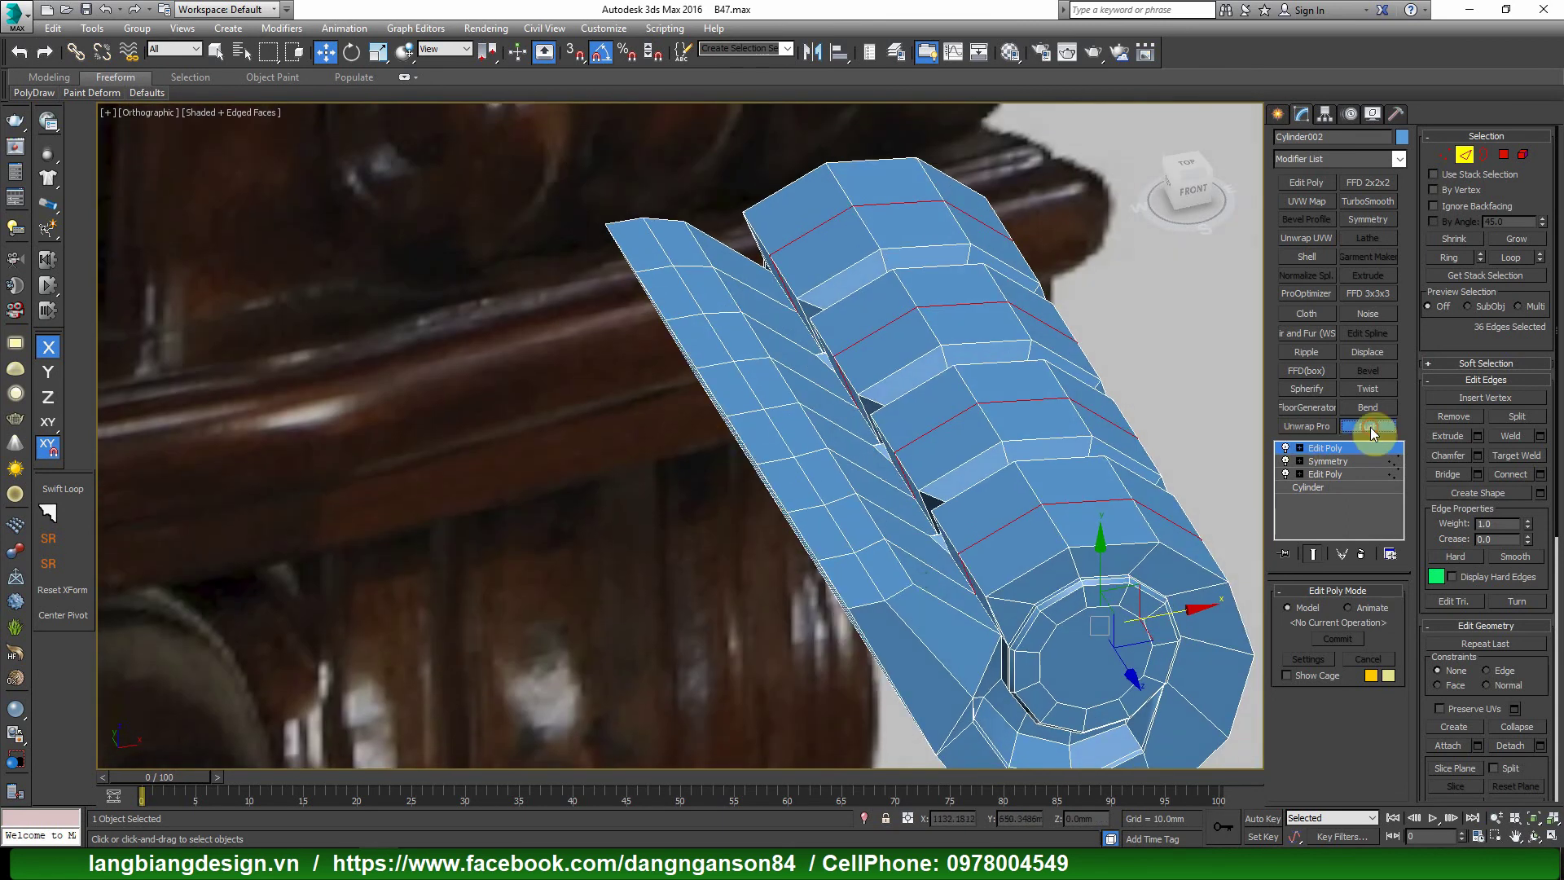
# Add a Push modifier, preview with TurboSmooth, and push outward to about 7.66mm.
pyautogui.click(1368, 427)
pyautogui.moveTo(1396, 611); pyautogui.dragTo(1396, 436)
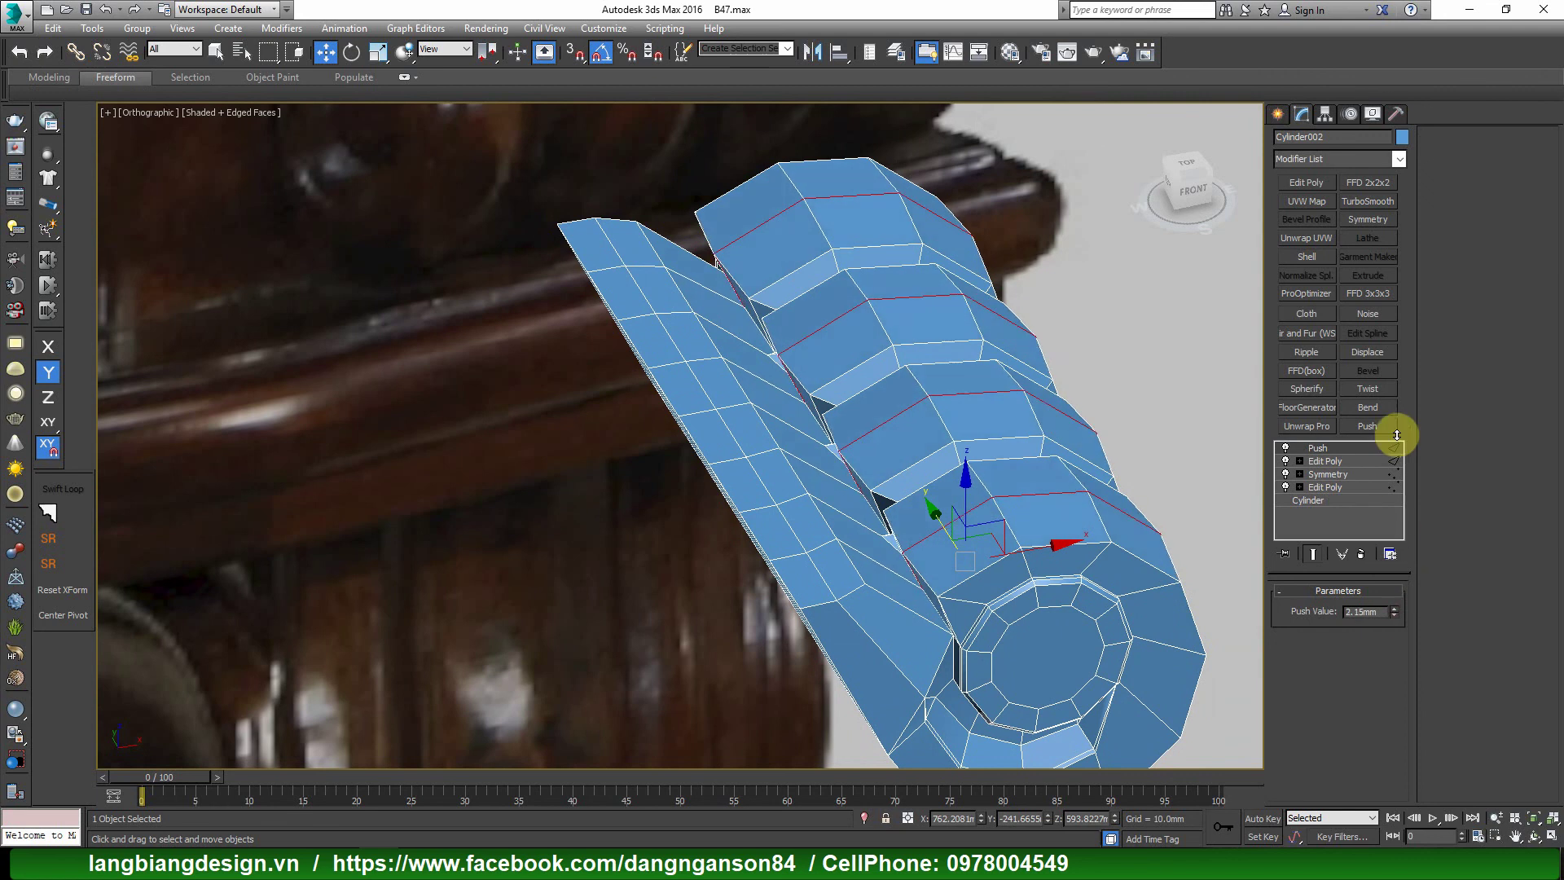
pyautogui.moveTo(1093, 456)
pyautogui.keyDown('alt'); pyautogui.mouseDown(button='middle')
pyautogui.moveTo(1040, 492)
pyautogui.moveTo(957, 482)
pyautogui.mouseUp(button='middle'); pyautogui.keyUp('alt')
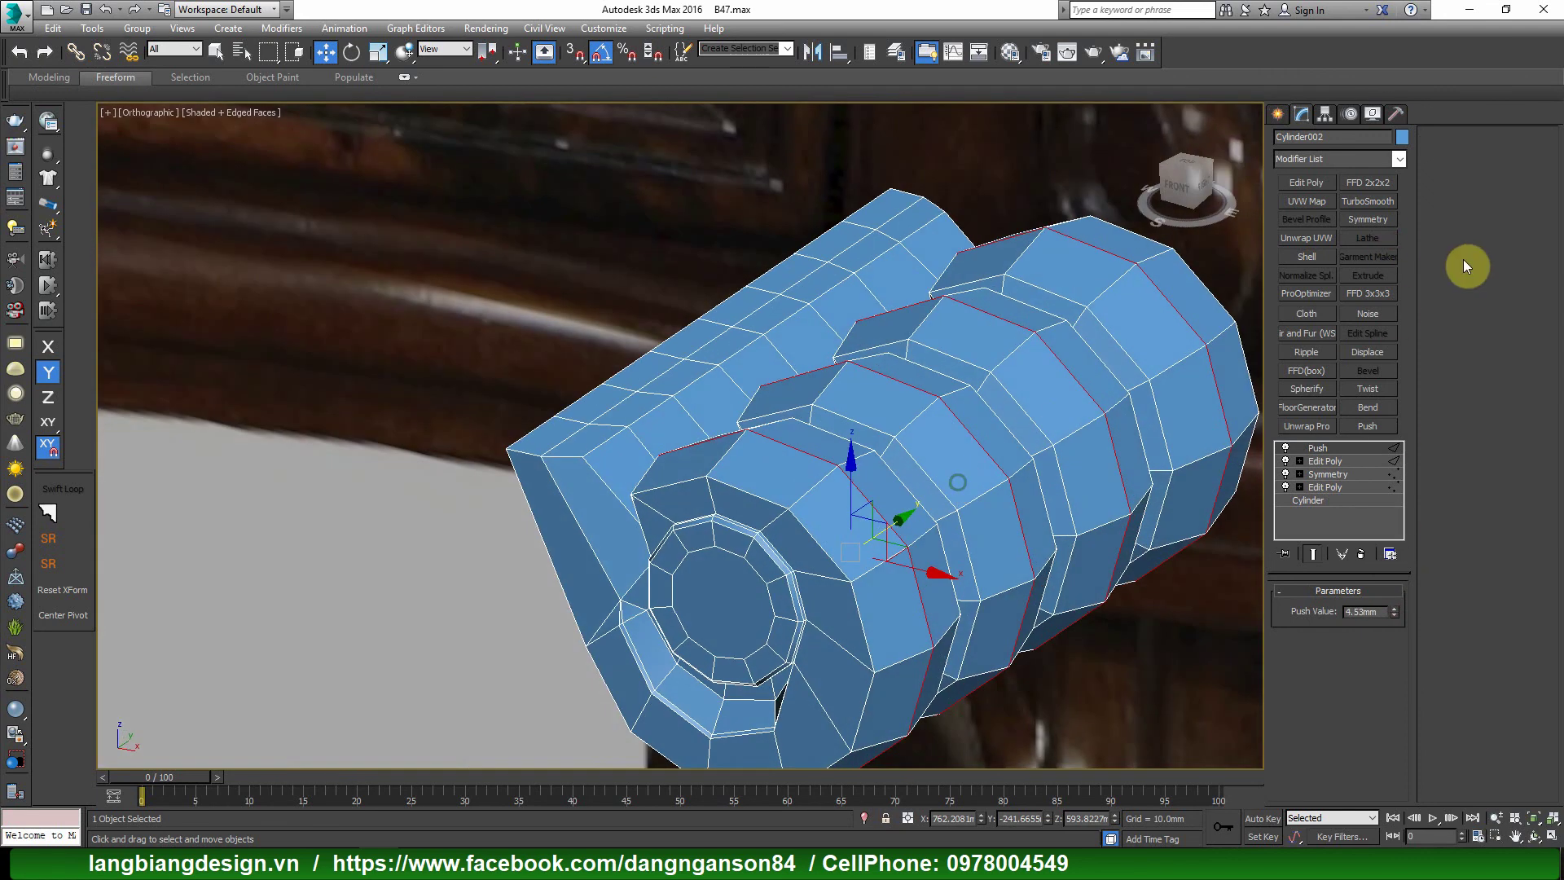
pyautogui.click(1354, 203)
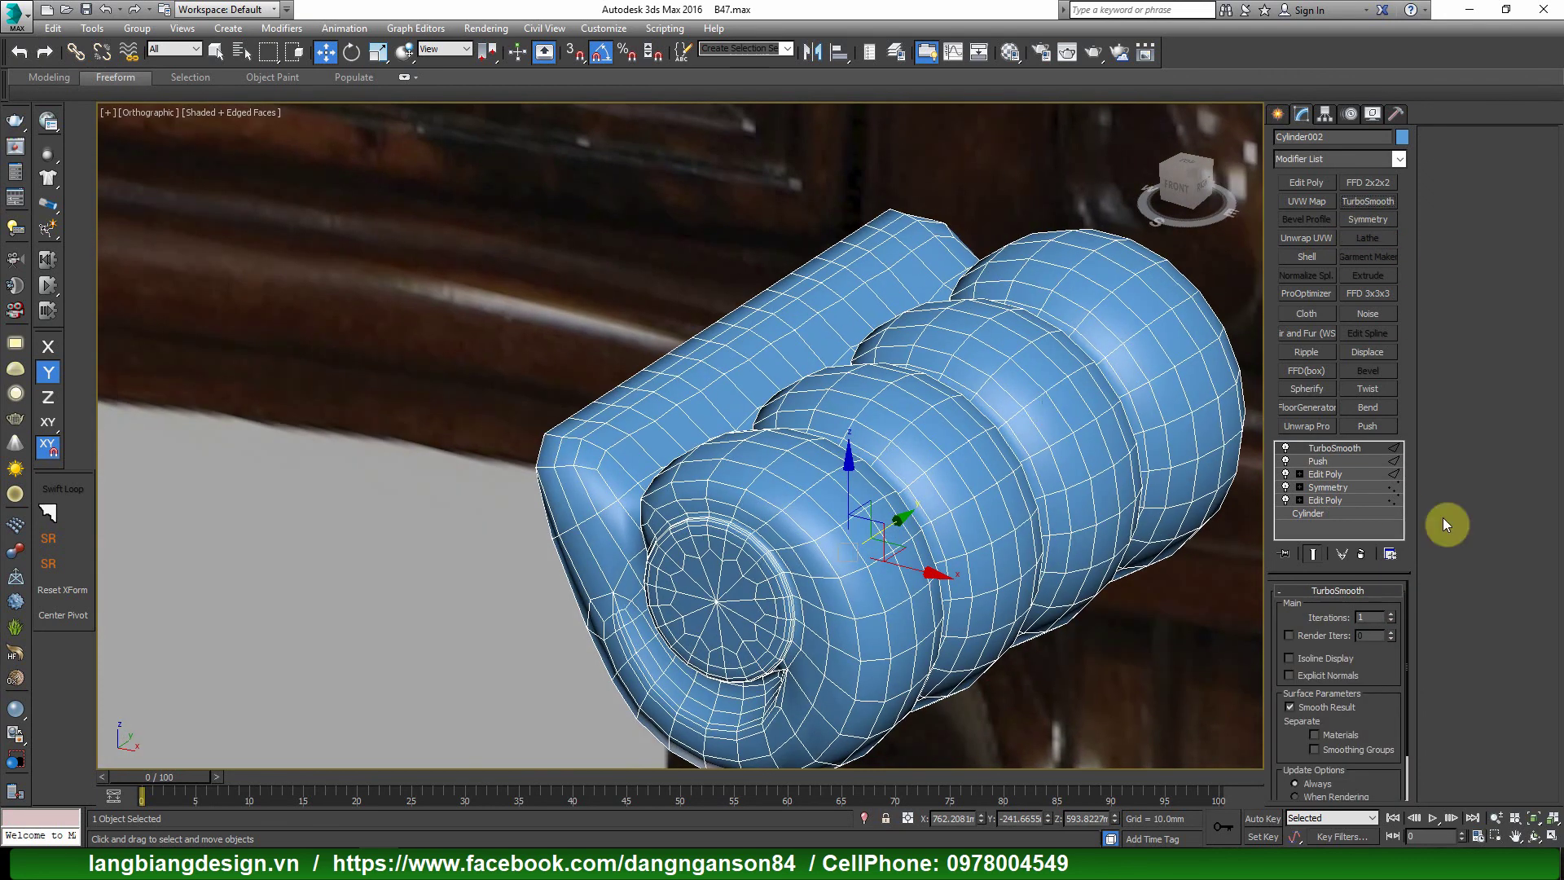
pyautogui.click(1336, 462)
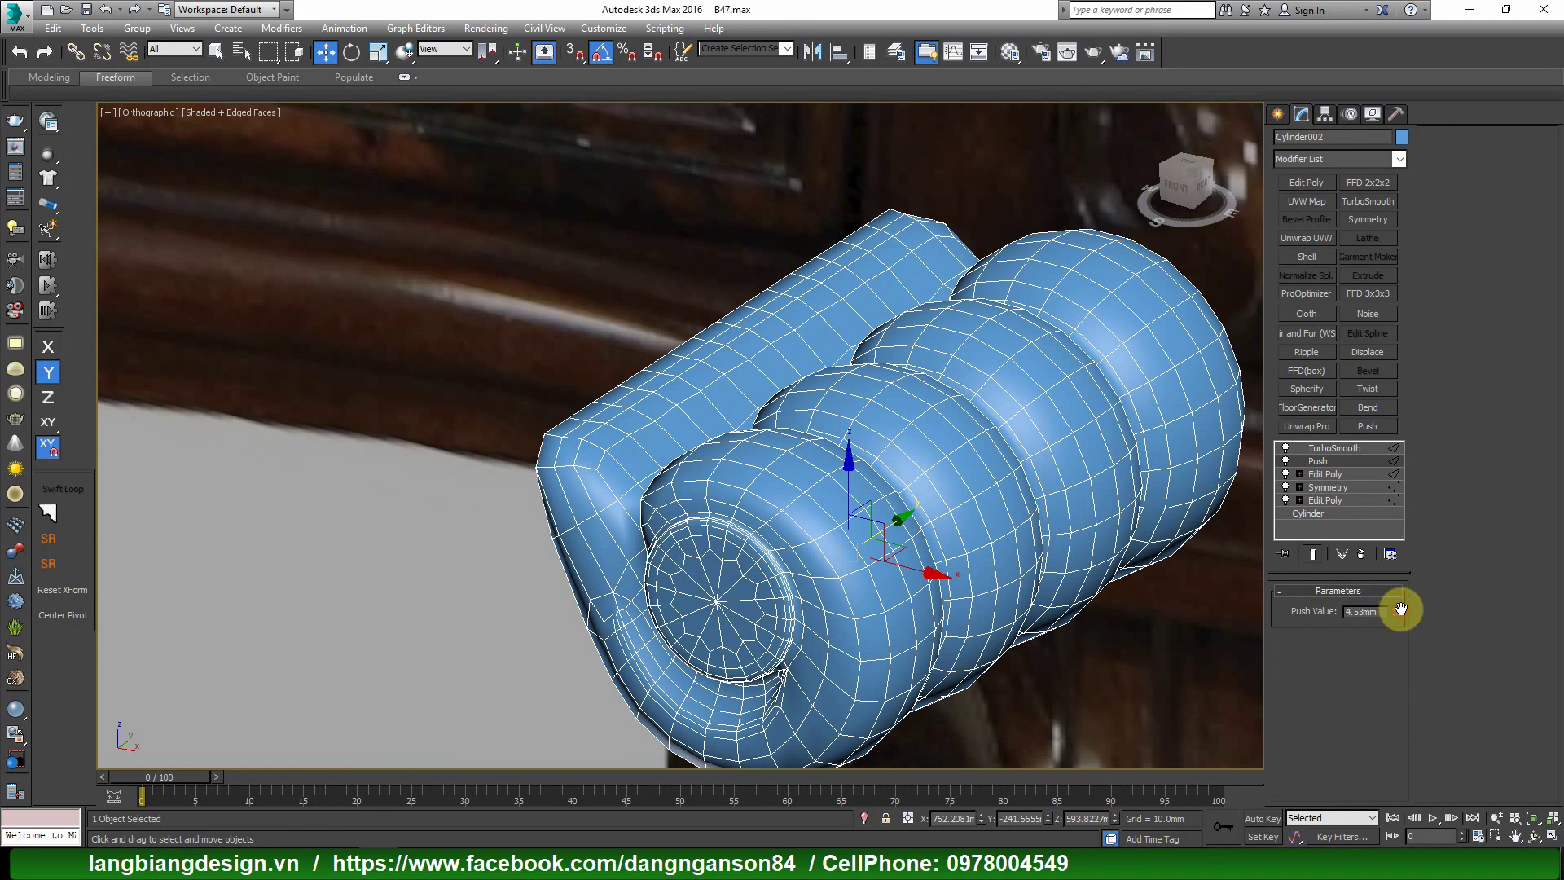
pyautogui.moveTo(1394, 611); pyautogui.dragTo(1390, 552)
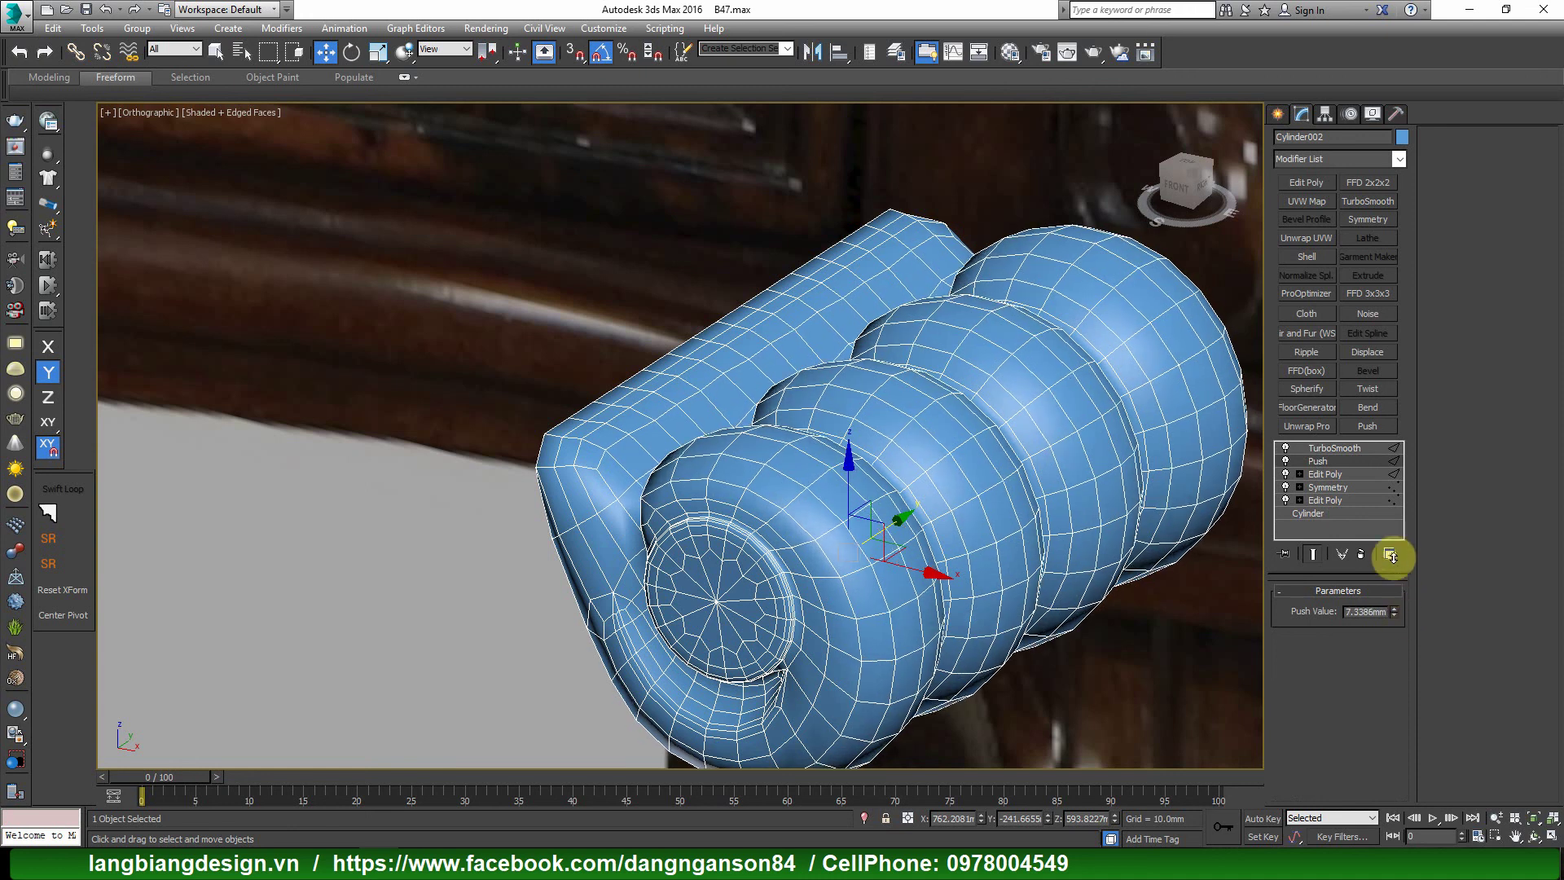
# Increase the Push Value to 8.4978mm, checking the bulging beads from the side.
pyautogui.scroll(-1, 989, 534)
pyautogui.scroll(-3, 973, 524)
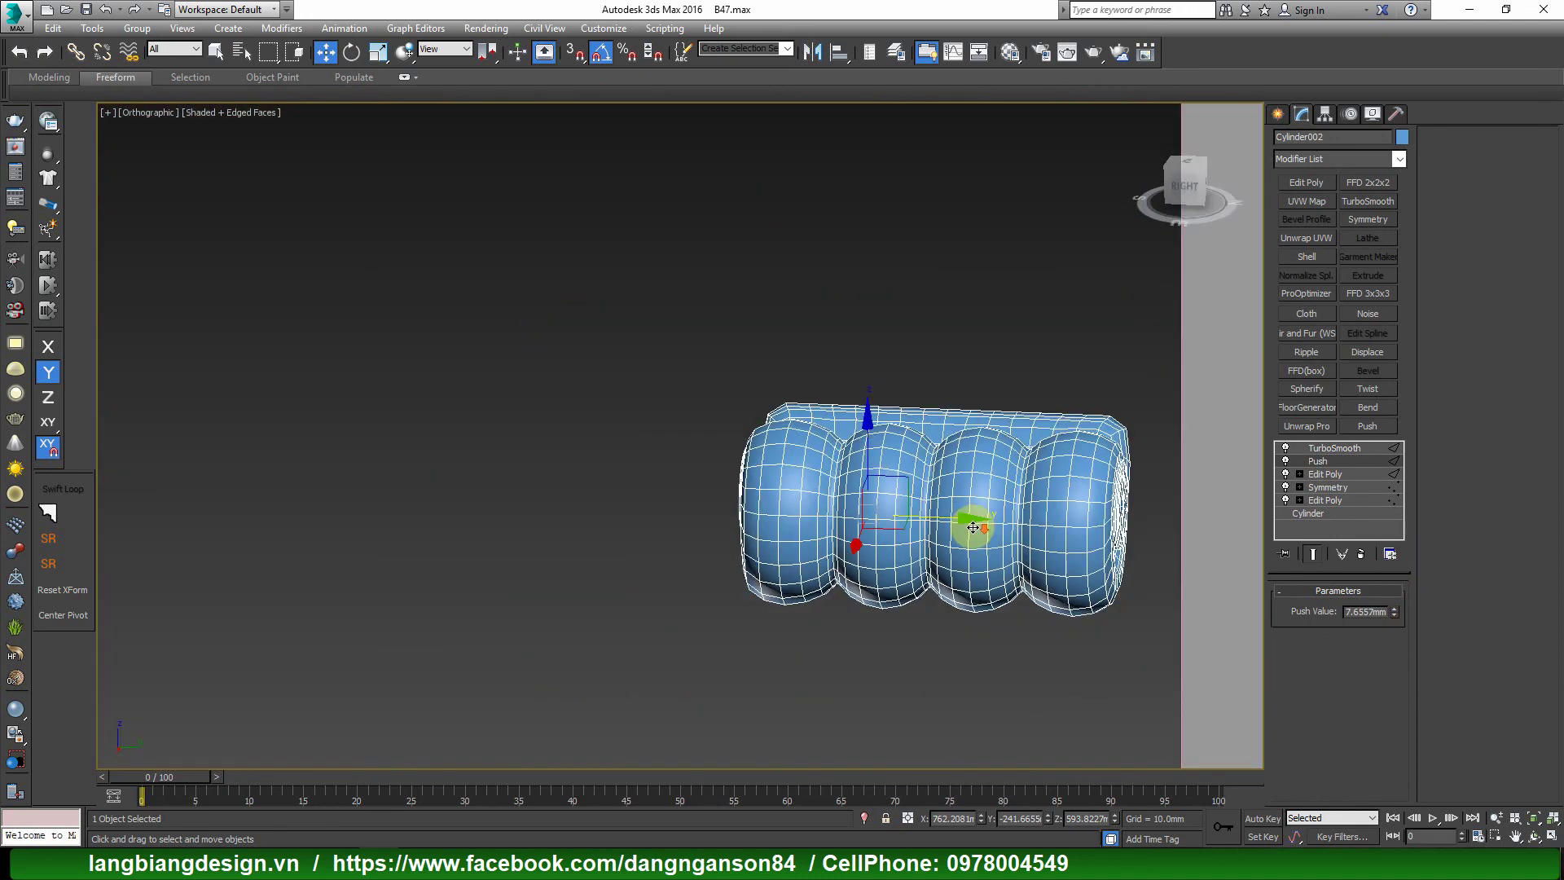
pyautogui.keyDown('alt'); pyautogui.moveTo(975, 524); pyautogui.dragTo(893, 543, button='middle'); pyautogui.keyUp('alt')
pyautogui.scroll(4, 937, 541)
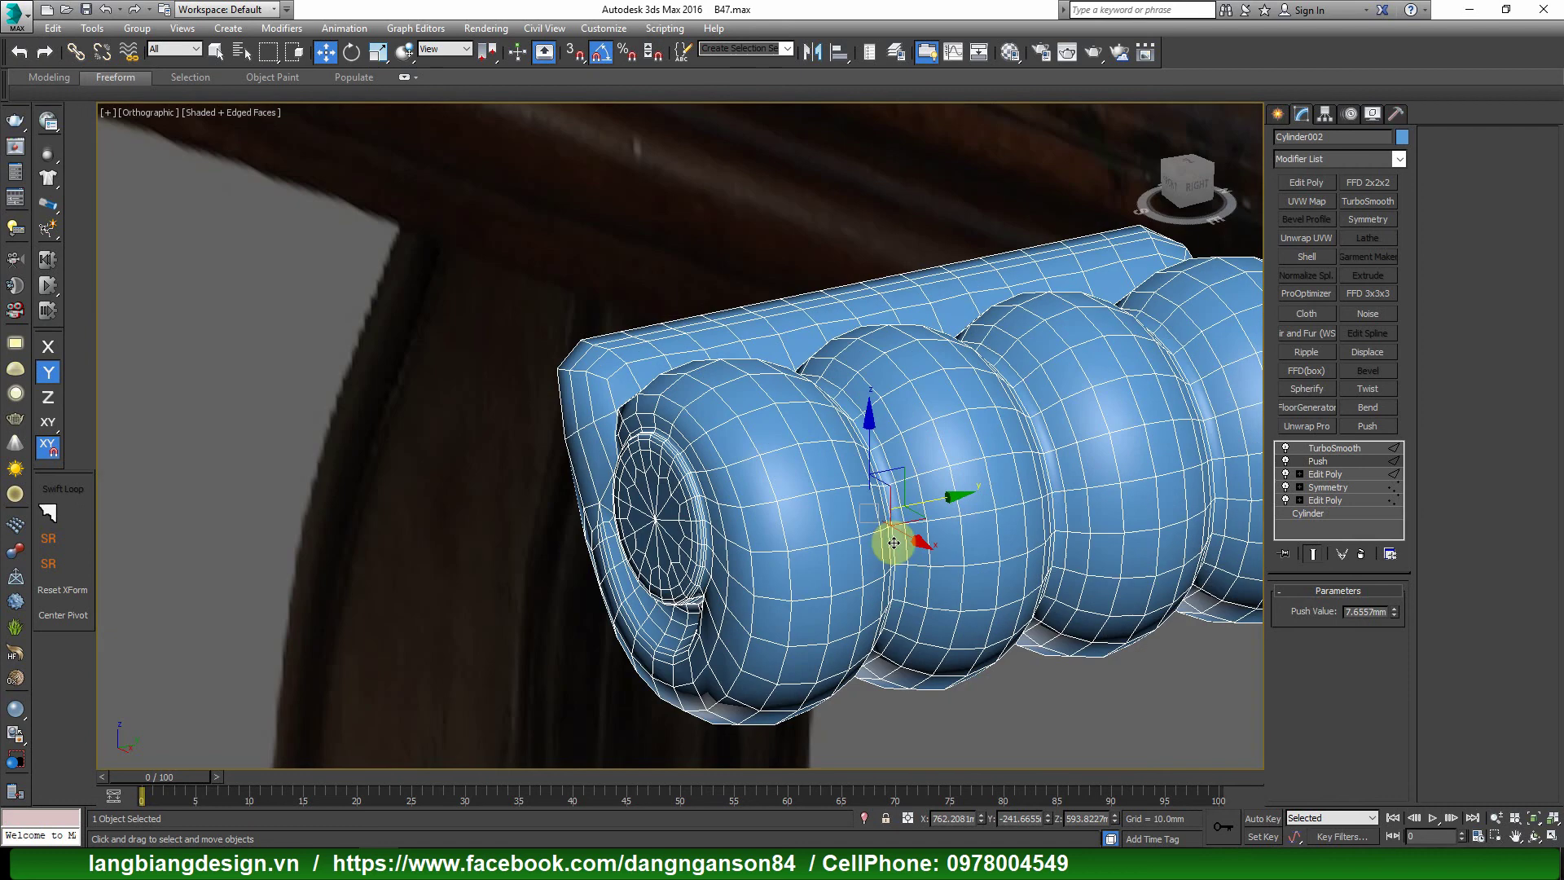
pyautogui.moveTo(1392, 613); pyautogui.dragTo(1393, 605)
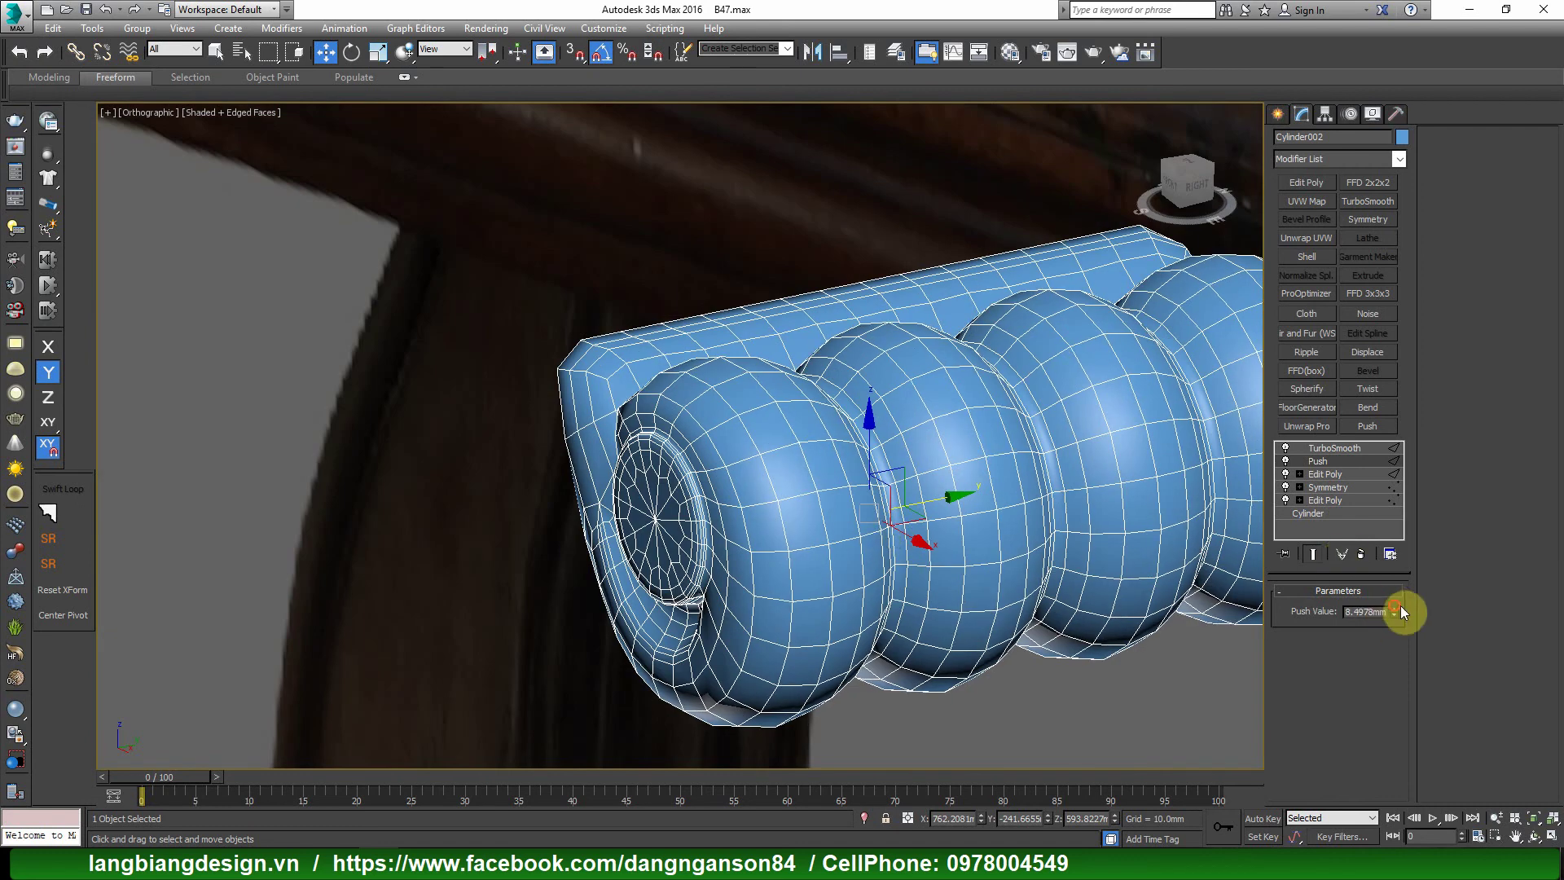
pyautogui.moveTo(1059, 570)
pyautogui.keyDown('alt'); pyautogui.mouseDown(button='middle')
pyautogui.moveTo(1079, 568)
pyautogui.moveTo(949, 586)
pyautogui.moveTo(952, 525)
pyautogui.moveTo(997, 604)
pyautogui.moveTo(1027, 575)
pyautogui.mouseUp(button='middle'); pyautogui.keyUp('alt')
pyautogui.scroll(-4, 973, 579)
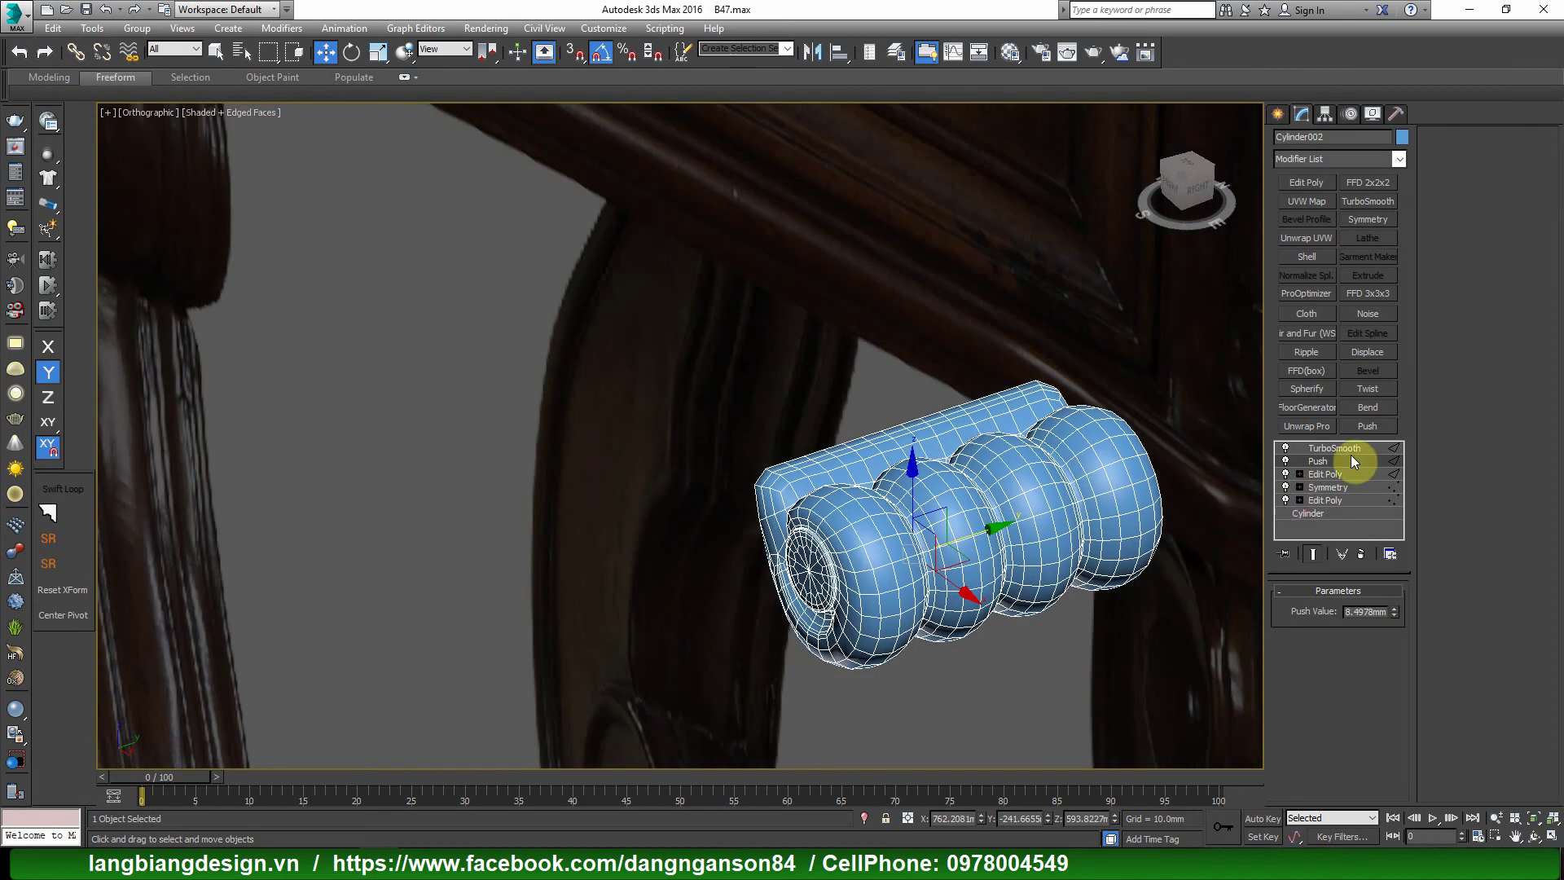
# Delete the TurboSmooth preview, leaving Push on top of the stack.
pyautogui.click(1351, 452)
pyautogui.click(1366, 554)
pyautogui.press('F4')
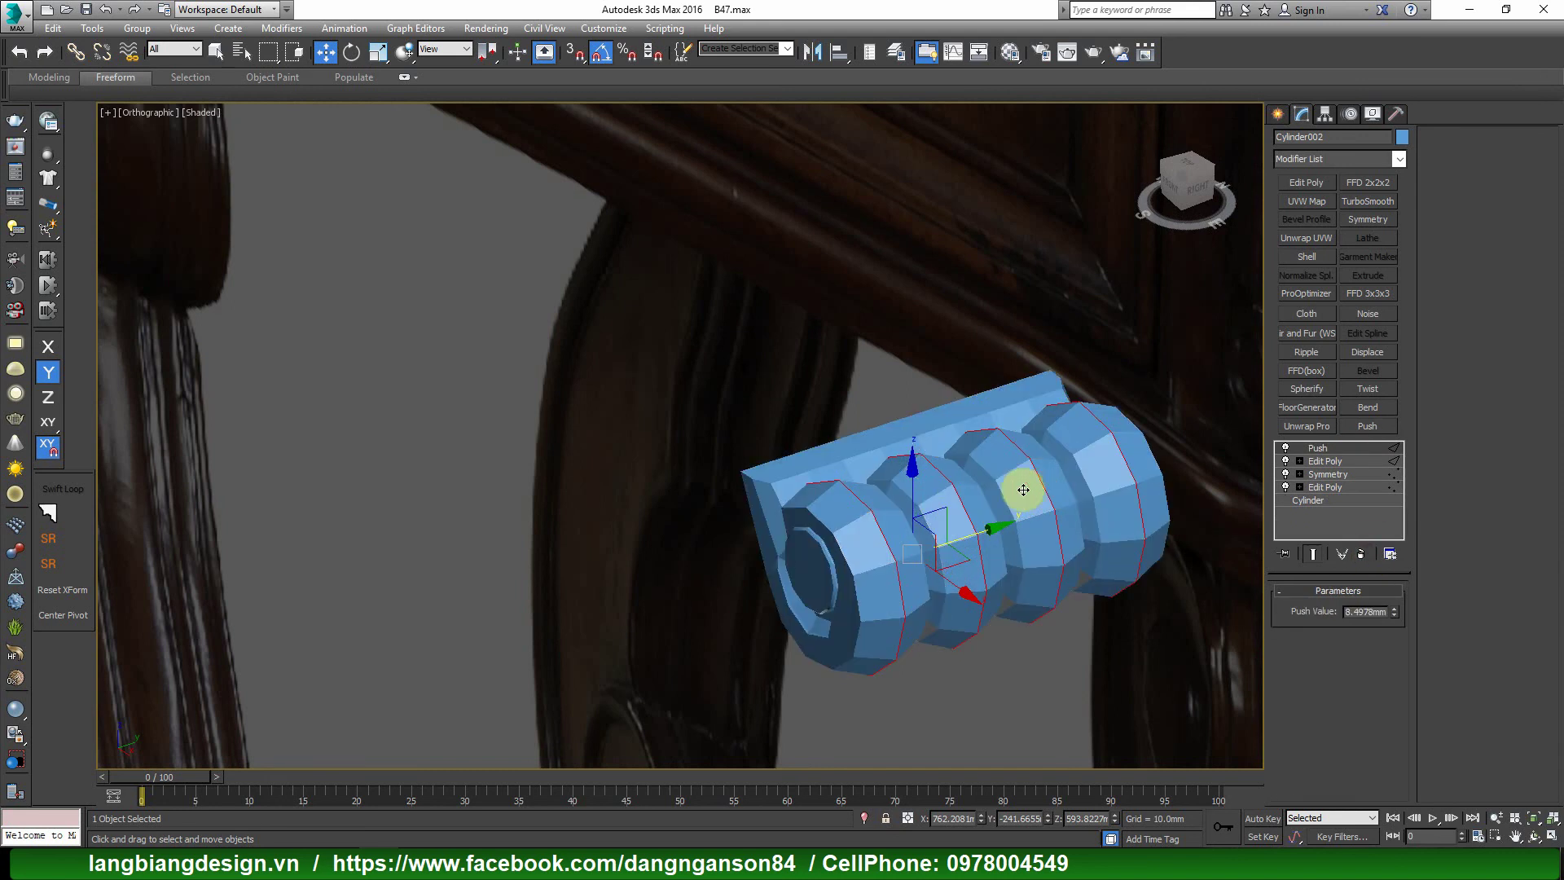
pyautogui.moveTo(1023, 489)
pyautogui.keyDown('alt'); pyautogui.mouseDown(button='middle')
pyautogui.moveTo(980, 506)
pyautogui.moveTo(1065, 606)
pyautogui.moveTo(1103, 595)
pyautogui.mouseUp(button='middle'); pyautogui.keyUp('alt')
# Convert the corbel piece Cylinder002 to an Editable Poly with mesh edges shown.
pyautogui.rightClick(984, 469)
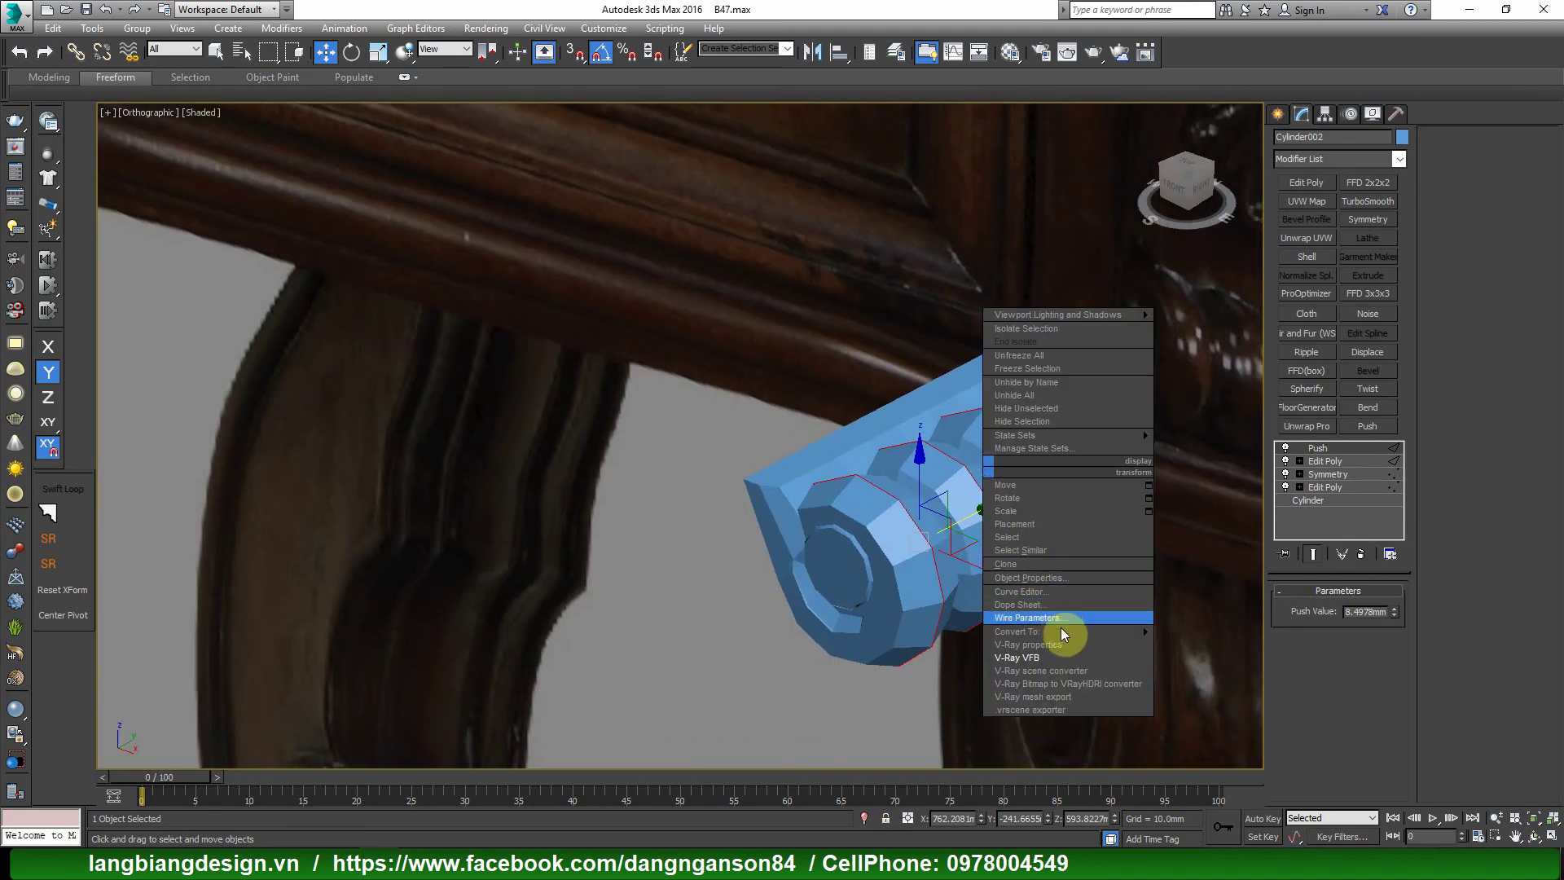
pyautogui.moveTo(1033, 630)
pyautogui.click(1208, 637)
pyautogui.scroll(3, 964, 496)
pyautogui.press('F4')
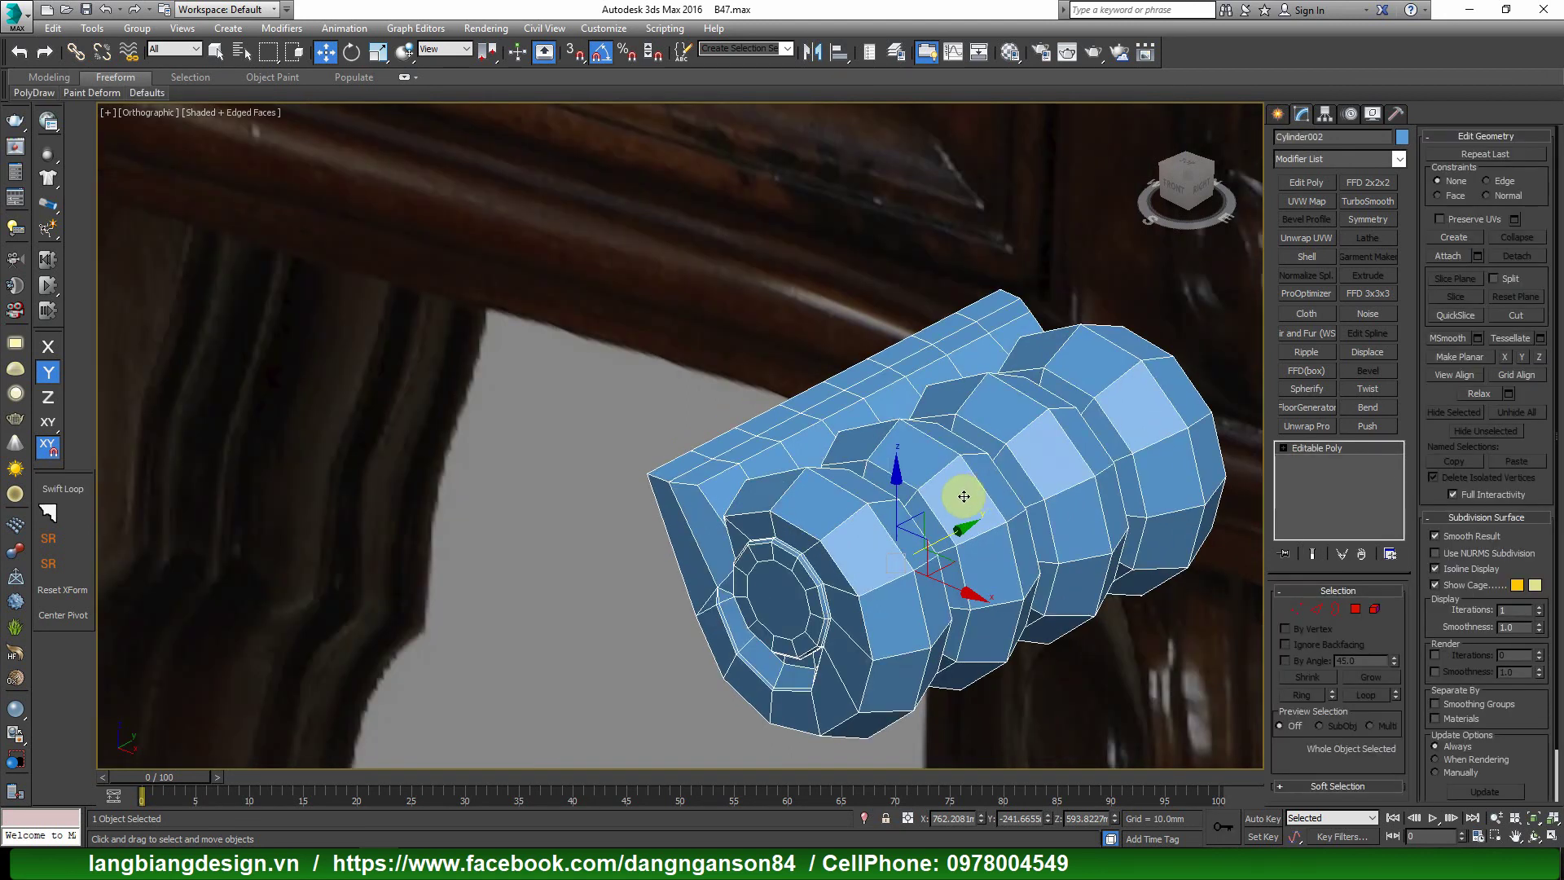
pyautogui.scroll(-3, 964, 496)
# In the front view, select the vertices around the spout tip.
pyautogui.hotkey('shift', 'z')
pyautogui.scroll(3, 988, 457)
pyautogui.scroll(2, 963, 447)
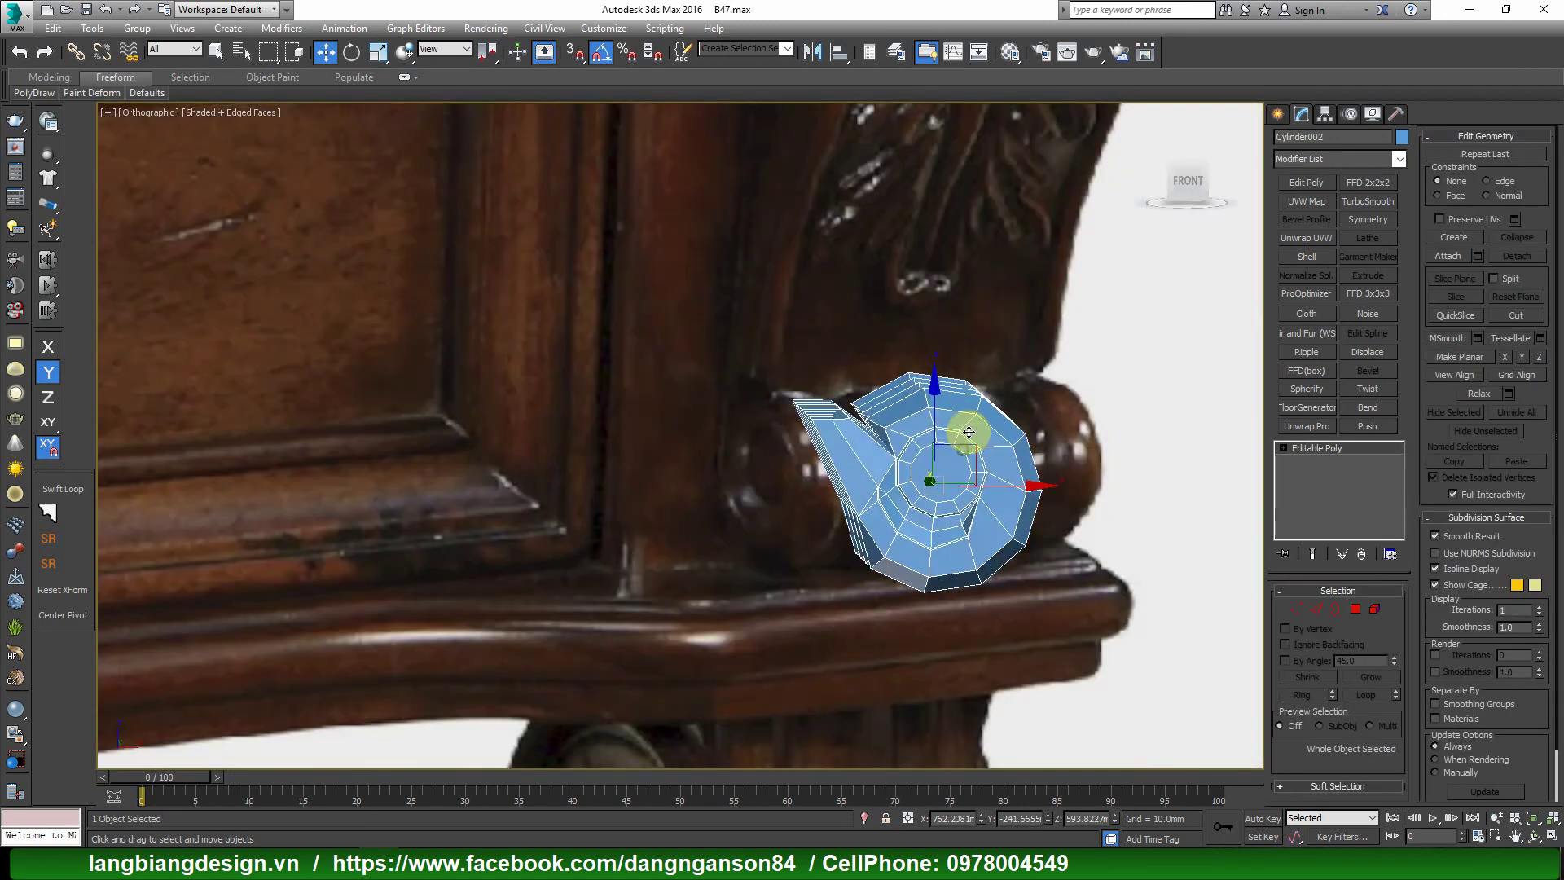
pyautogui.scroll(2, 969, 432)
pyautogui.press('f')
pyautogui.scroll(4, 765, 388)
pyautogui.press('1')
pyautogui.moveTo(735, 371)
pyautogui.mouseDown()
pyautogui.moveTo(912, 491)
pyautogui.moveTo(961, 429)
pyautogui.moveTo(992, 421)
pyautogui.mouseUp()
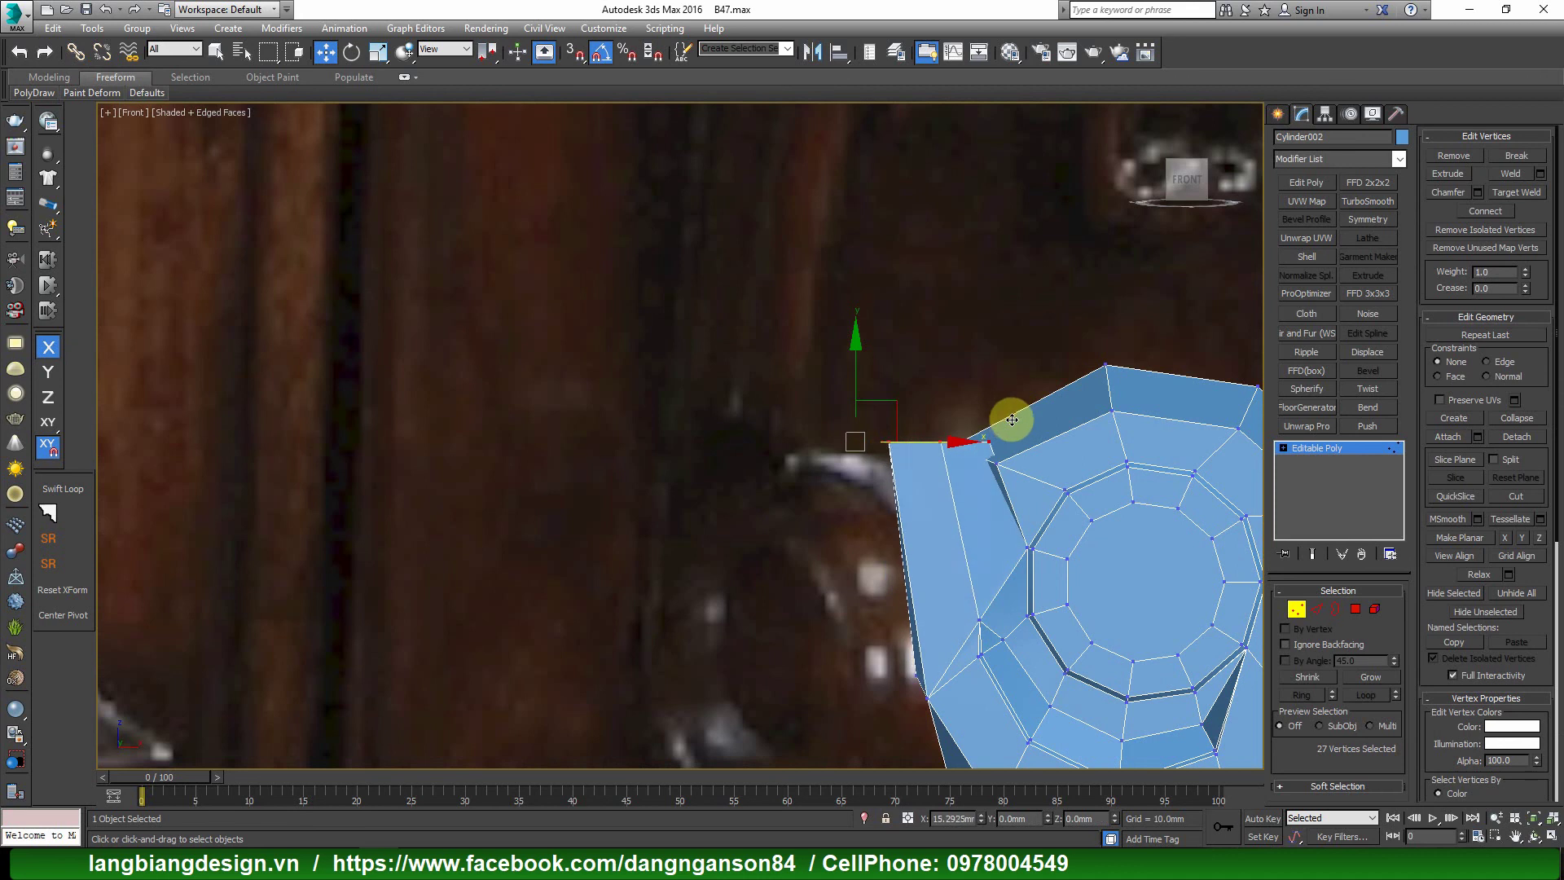
# Apply TurboSmooth with 2 iterations and orbit to inspect the rounded knob.
pyautogui.click(1367, 202)
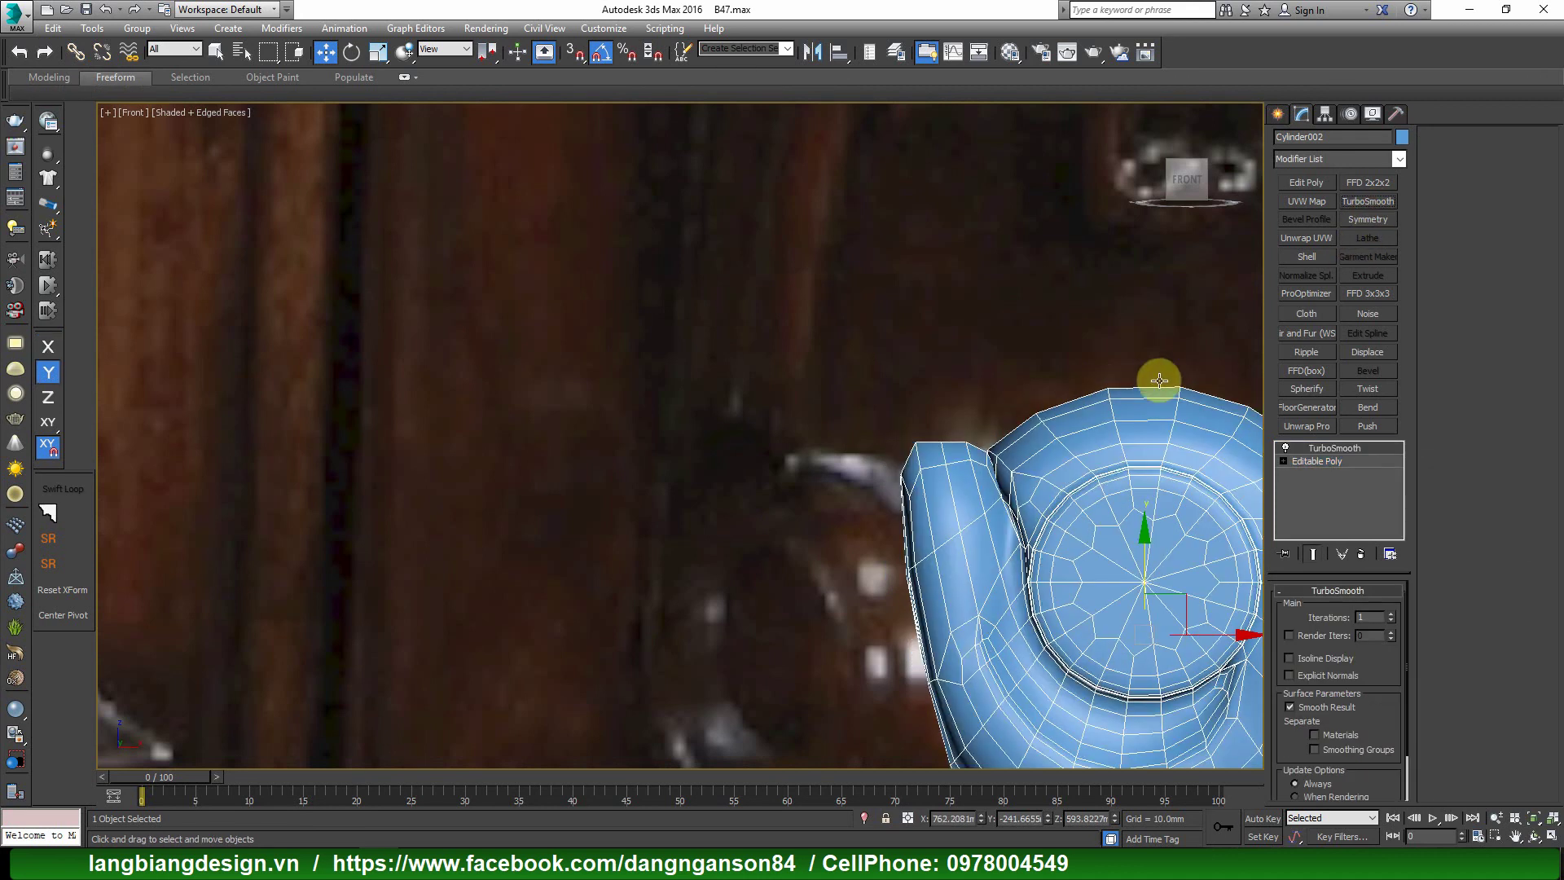
pyautogui.press('F4')
pyautogui.scroll(-2, 1031, 409)
pyautogui.scroll(-4, 1031, 409)
pyautogui.scroll(3, 1045, 431)
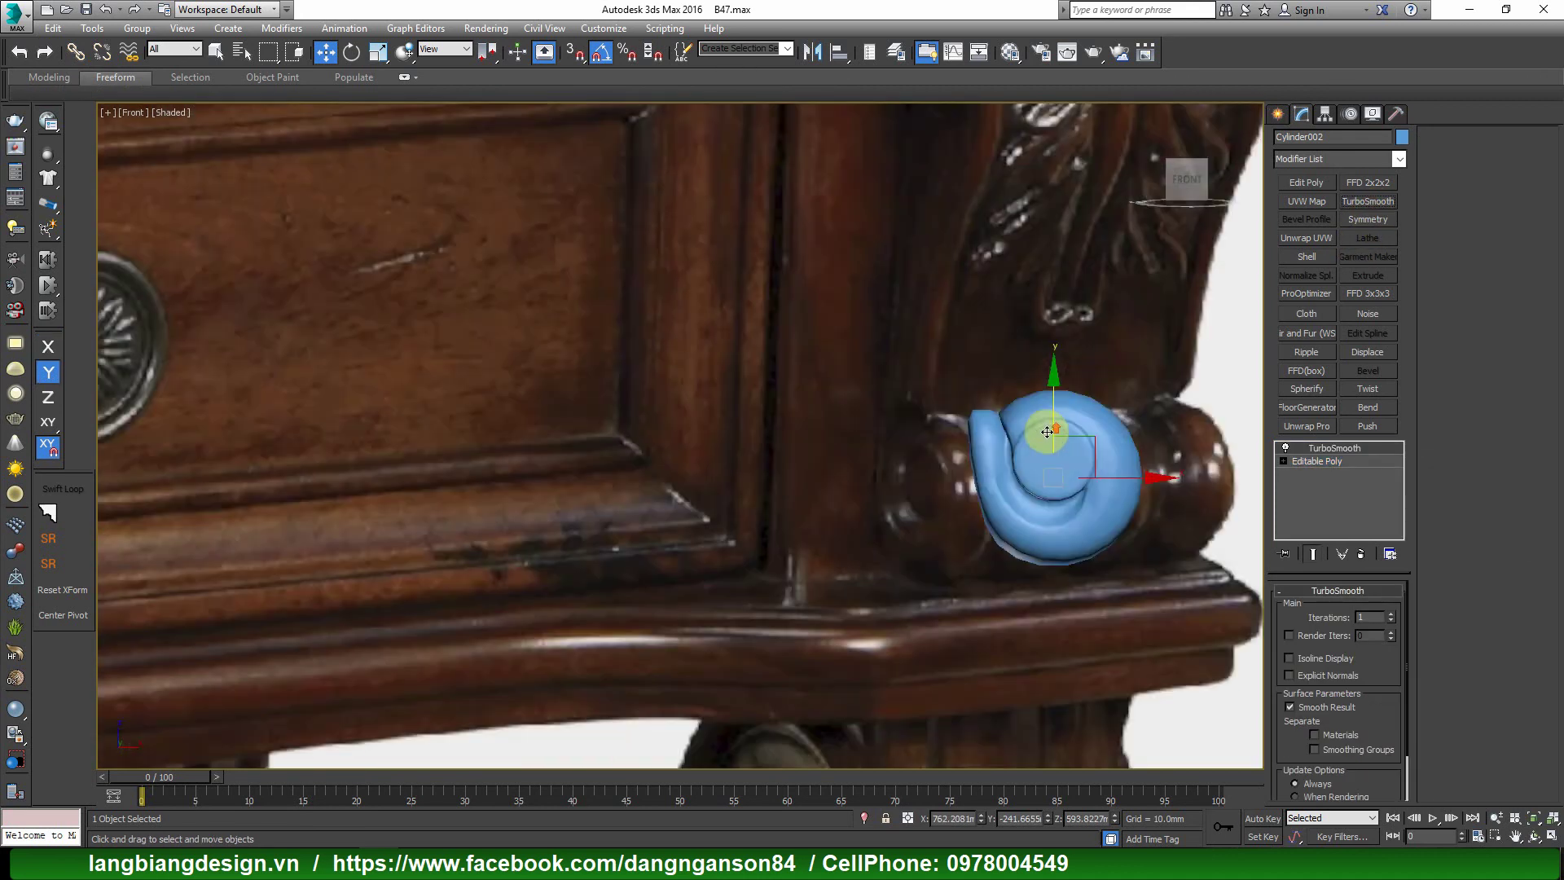
pyautogui.moveTo(1047, 429)
pyautogui.keyDown('alt'); pyautogui.mouseDown(button='middle')
pyautogui.moveTo(1129, 466)
pyautogui.moveTo(1002, 505)
pyautogui.moveTo(1035, 492)
pyautogui.moveTo(1086, 530)
pyautogui.moveTo(1097, 510)
pyautogui.moveTo(929, 583)
pyautogui.moveTo(1061, 559)
pyautogui.moveTo(960, 576)
pyautogui.moveTo(1029, 530)
pyautogui.moveTo(1005, 551)
pyautogui.mouseUp(button='middle'); pyautogui.keyUp('alt')
pyautogui.scroll(2, 1128, 472)
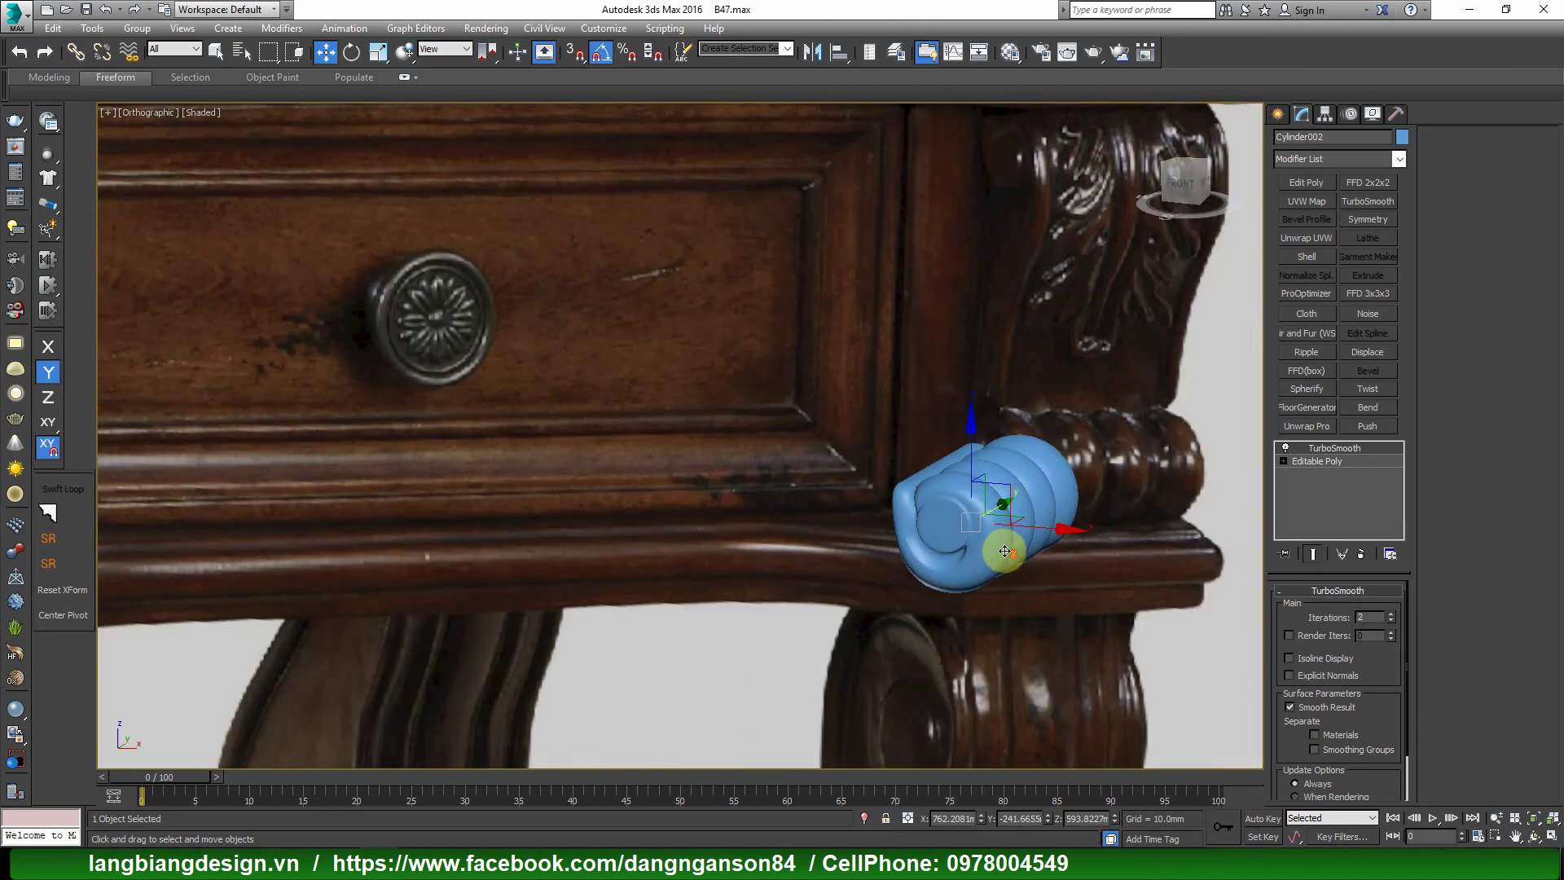